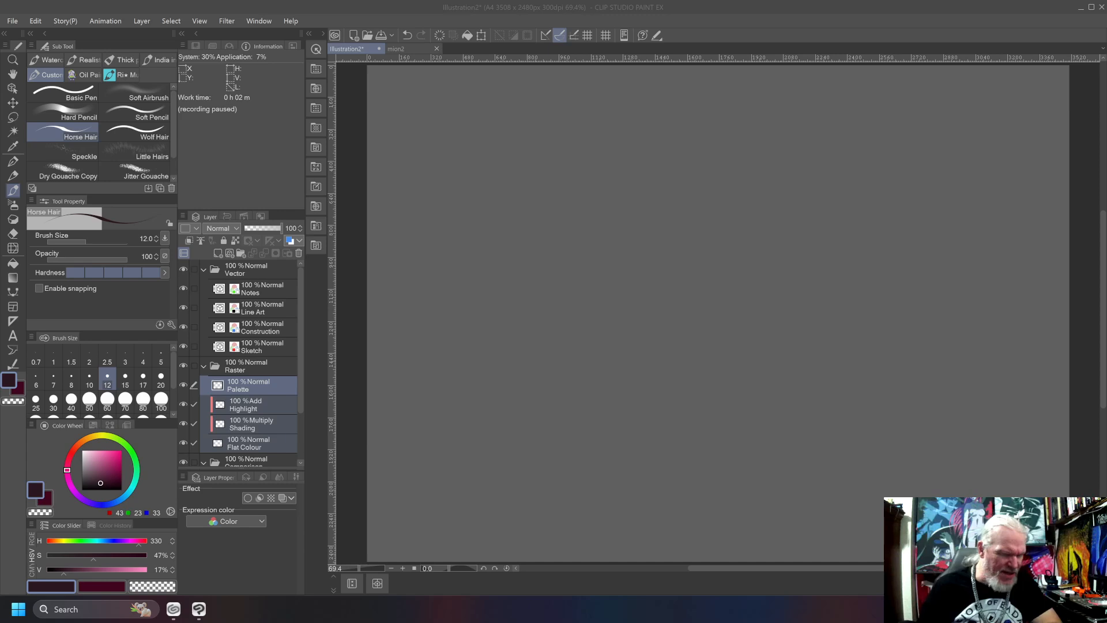
# Make the Line Art layer active and set the Horse Hair brush size to 8.
pyautogui.click(268, 311)
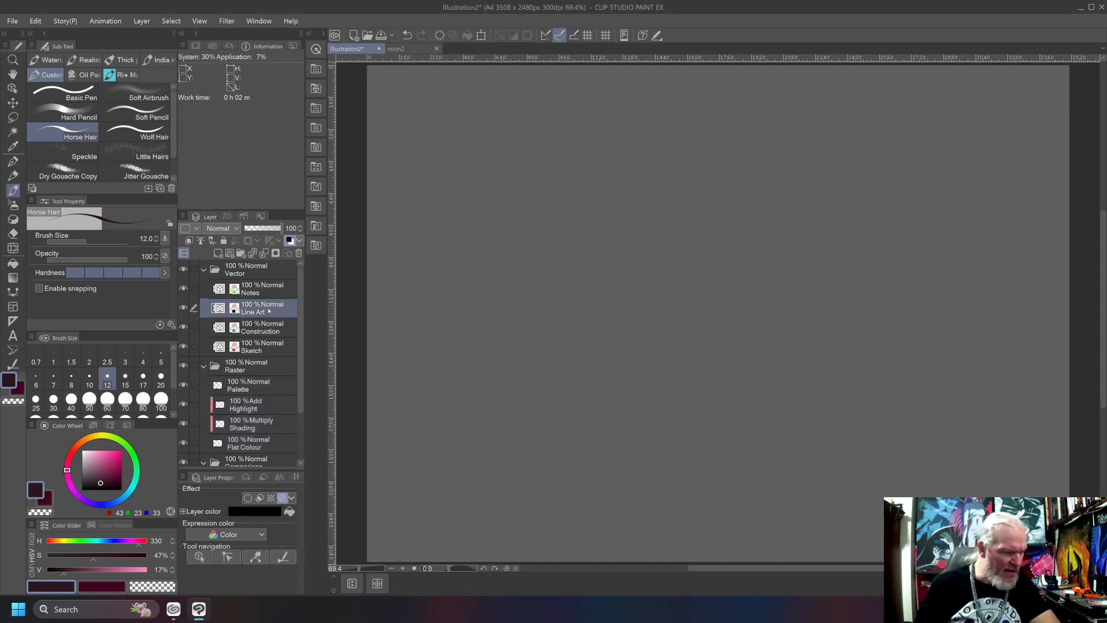
pyautogui.press('-')
pyautogui.press('-')
pyautogui.press('^')
pyautogui.press('^')
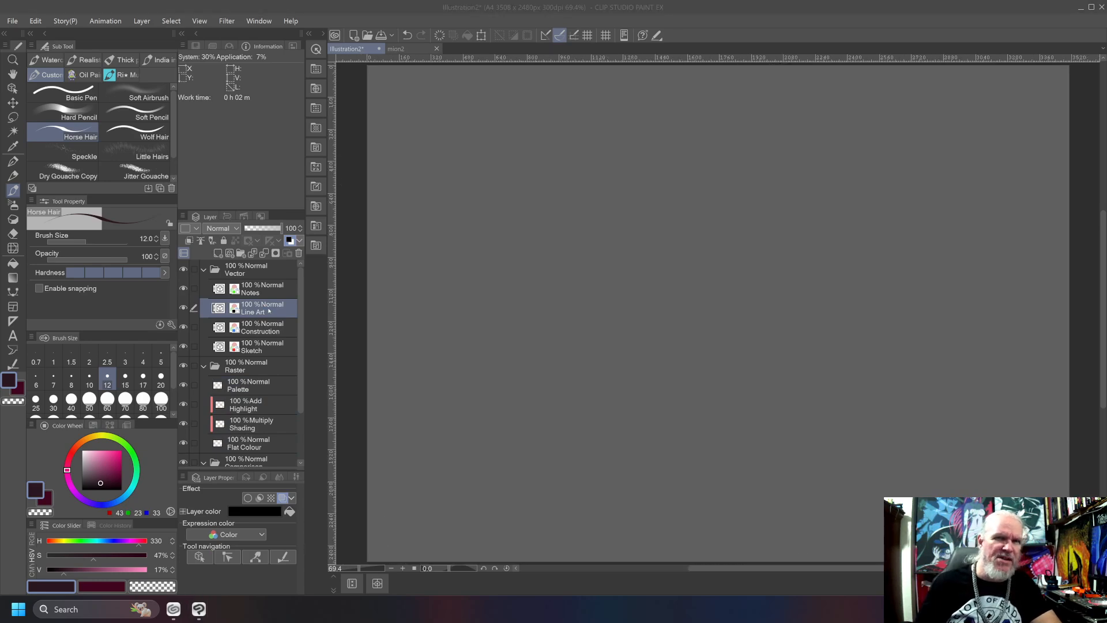
pyautogui.press('[')
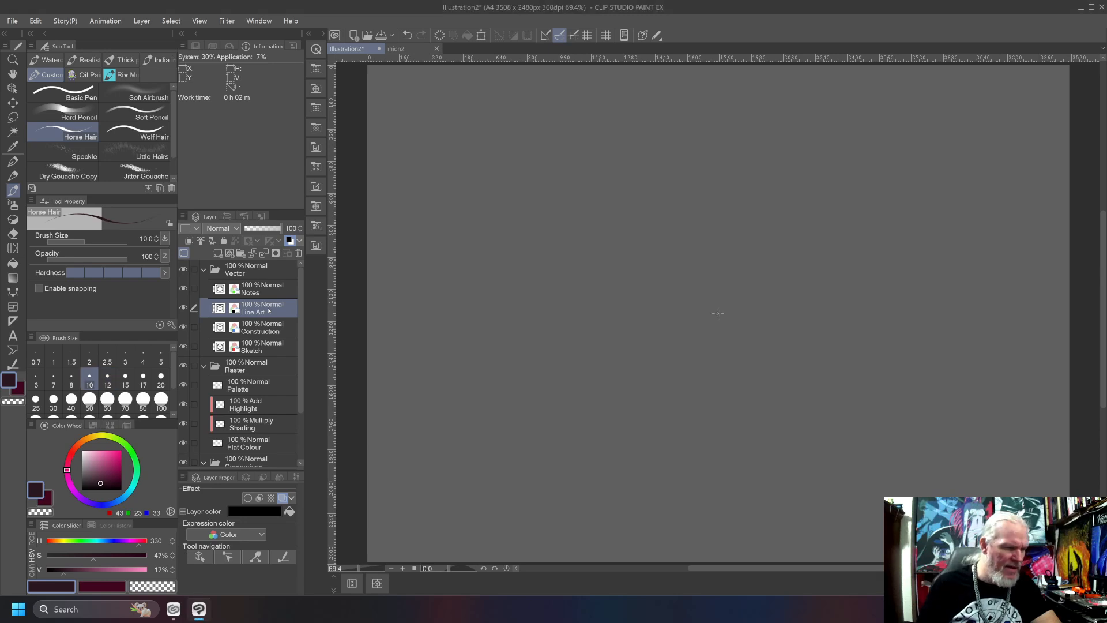
pyautogui.press('[')
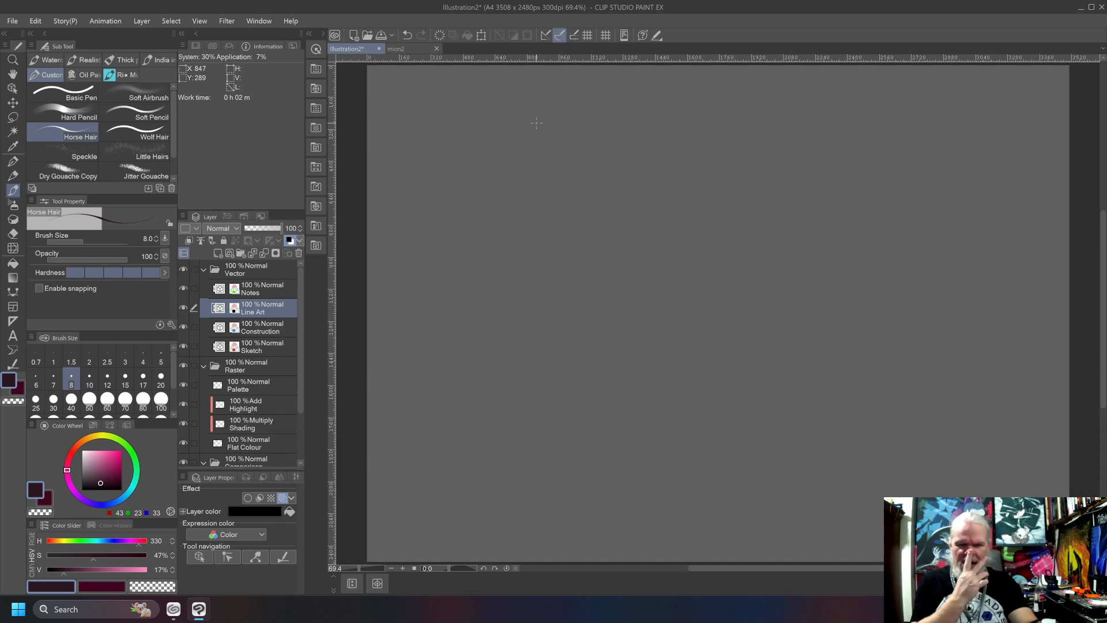
# Place small guide dots near the canvas's upper-right, upper-left and lower-left corners.
pyautogui.click(1043, 108)
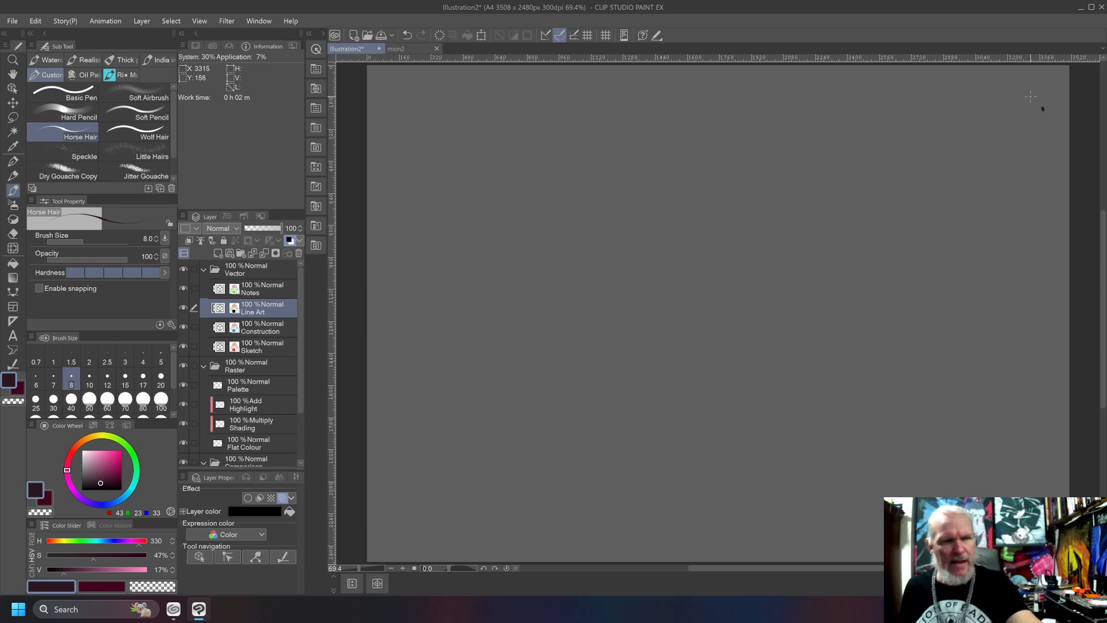
pyautogui.click(380, 101)
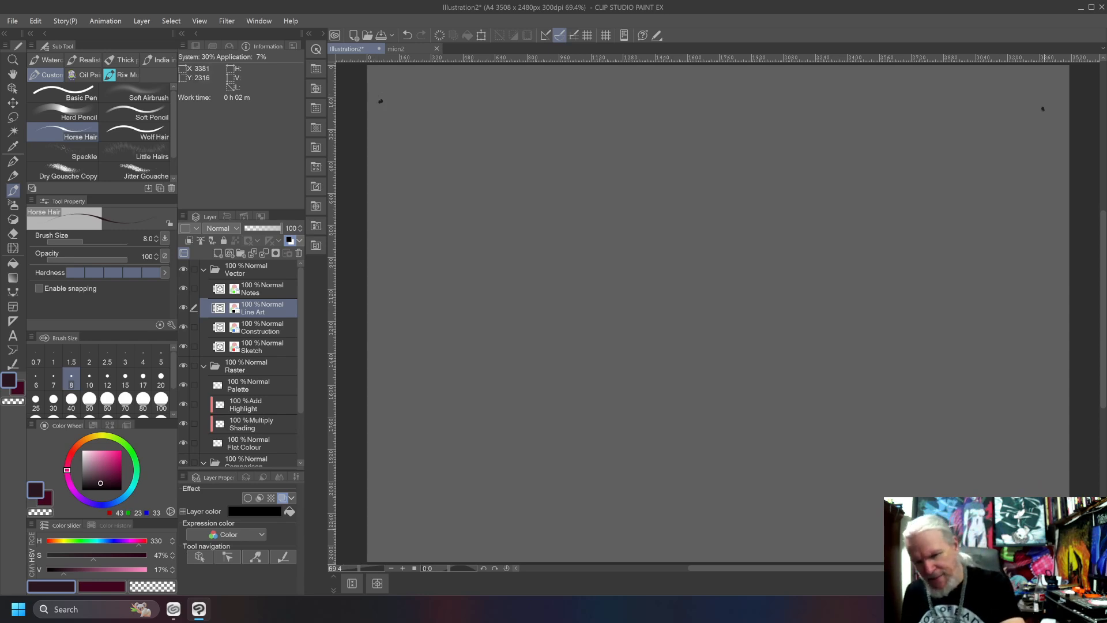
pyautogui.click(385, 536)
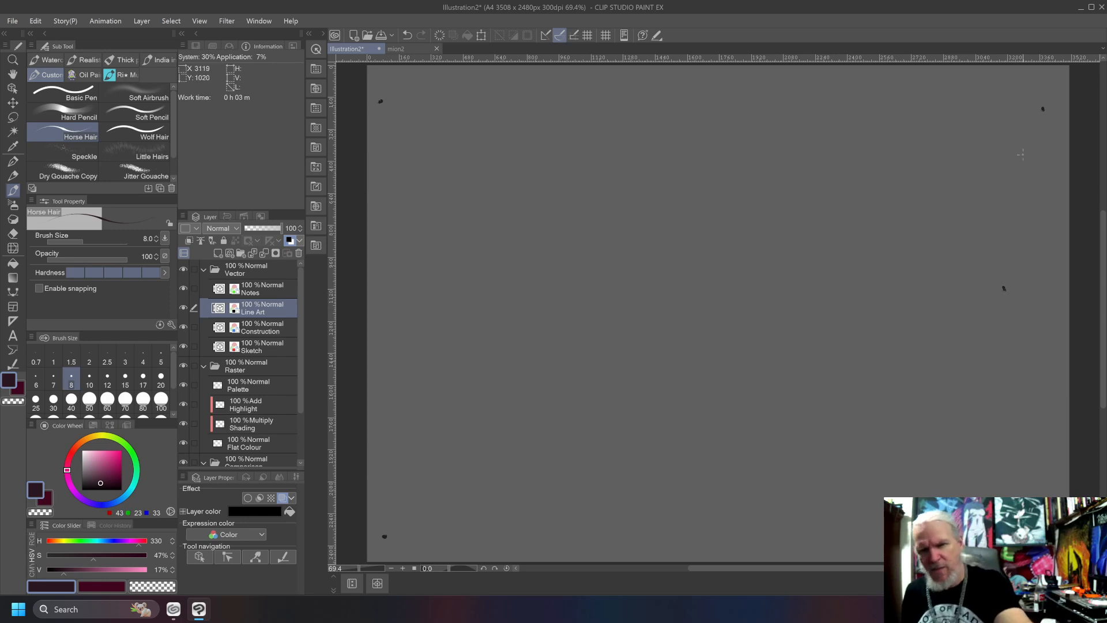
pyautogui.moveTo(1043, 108)
pyautogui.mouseDown()
pyautogui.moveTo(1004, 258)
pyautogui.moveTo(1050, 529)
pyautogui.mouseUp()
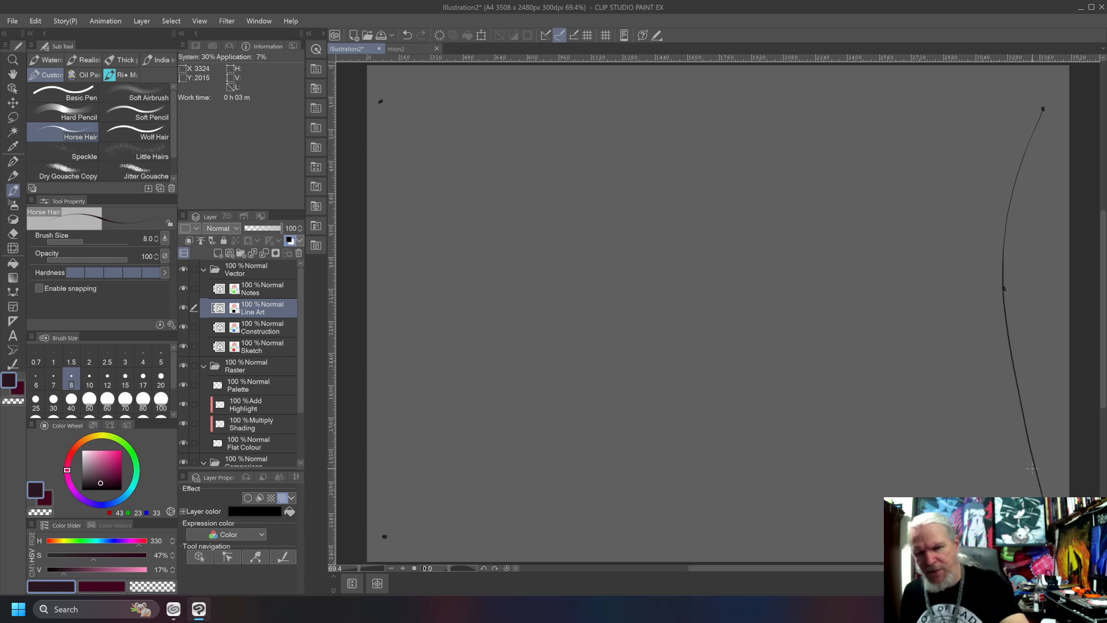
pyautogui.hotkey('ctrl', 'z')
pyautogui.moveTo(1041, 536)
pyautogui.mouseDown()
pyautogui.moveTo(1006, 387)
pyautogui.moveTo(1010, 252)
pyautogui.moveTo(1049, 97)
pyautogui.moveTo(1009, 285)
pyautogui.mouseUp()
pyautogui.hotkey('ctrl', 'z')
pyautogui.hotkey('ctrl', 'z')
# Draw an inward-bowing freehand curve through the guide dots along each side edge of the canvas, first right, then left.
pyautogui.moveTo(1049, 101)
pyautogui.mouseDown()
pyautogui.moveTo(1015, 228)
pyautogui.moveTo(1008, 381)
pyautogui.moveTo(1052, 533)
pyautogui.mouseUp()
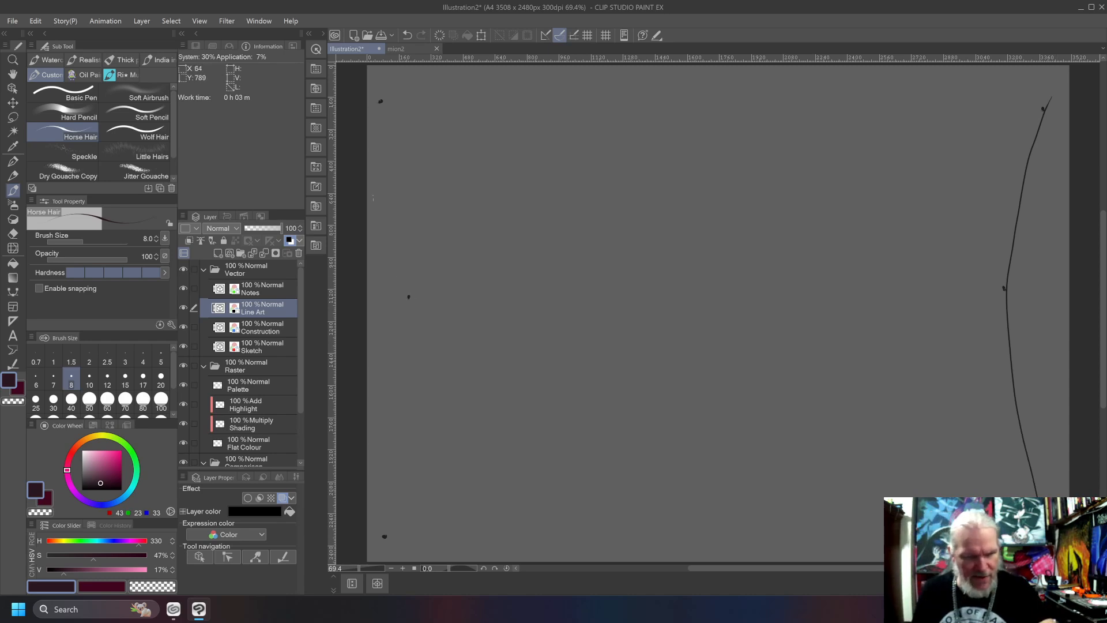
pyautogui.moveTo(370, 87)
pyautogui.mouseDown()
pyautogui.moveTo(409, 229)
pyautogui.moveTo(408, 389)
pyautogui.moveTo(380, 544)
pyautogui.mouseUp()
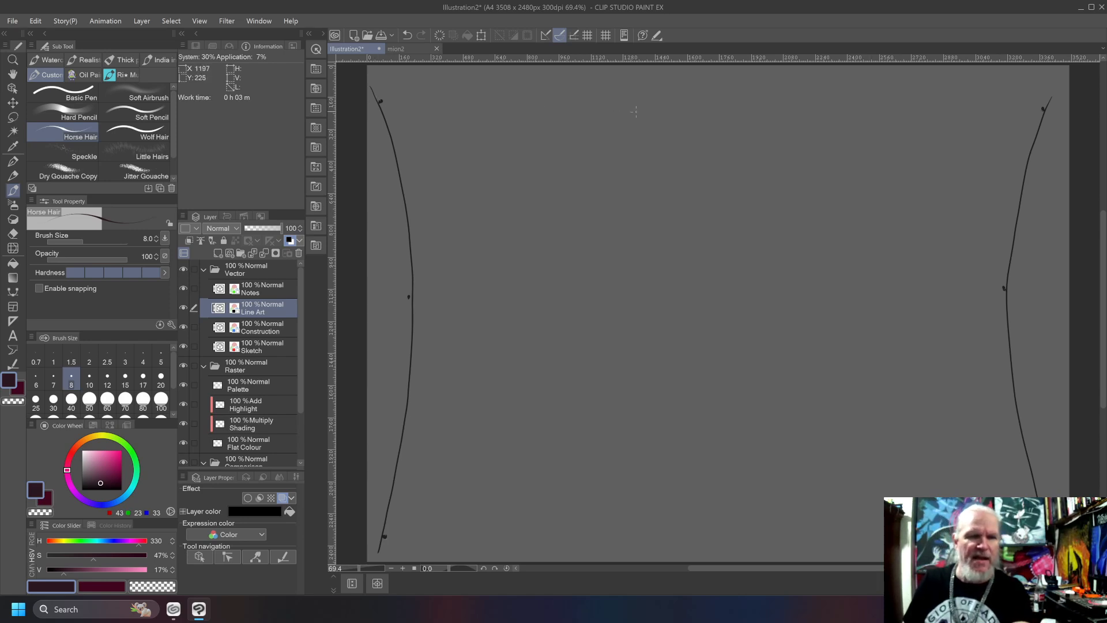
# Mark guide dots down the middle of the canvas and draw a nearly straight vertical line through them.
pyautogui.click(692, 103)
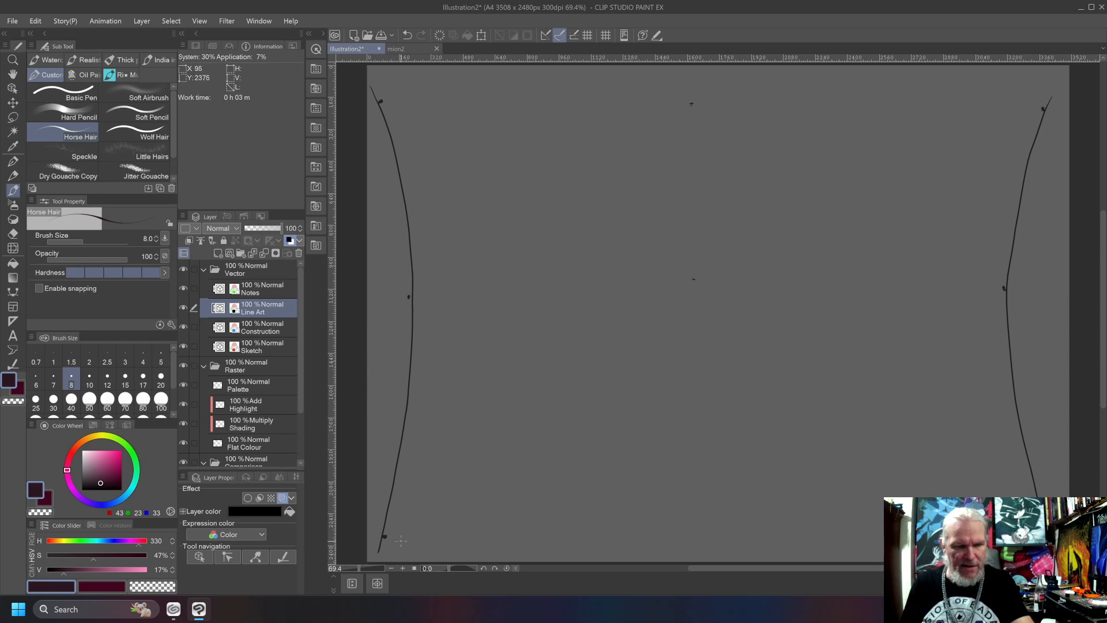
pyautogui.click(699, 530)
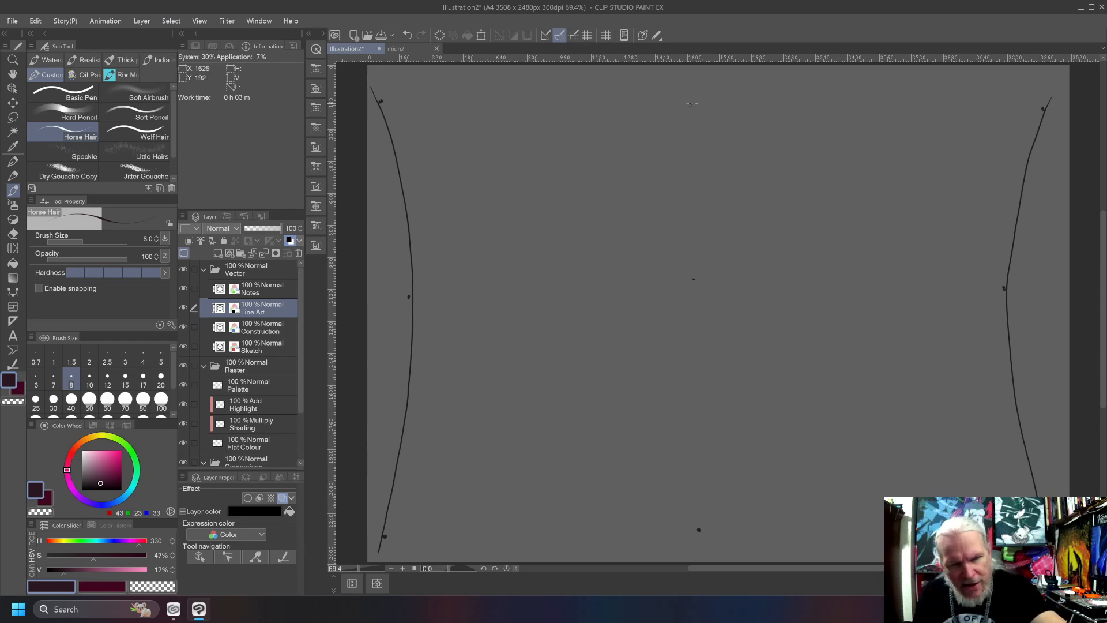
pyautogui.moveTo(691, 101); pyautogui.dragTo(697, 493)
pyautogui.hotkey('ctrl', 'z')
pyautogui.moveTo(691, 104); pyautogui.dragTo(699, 529)
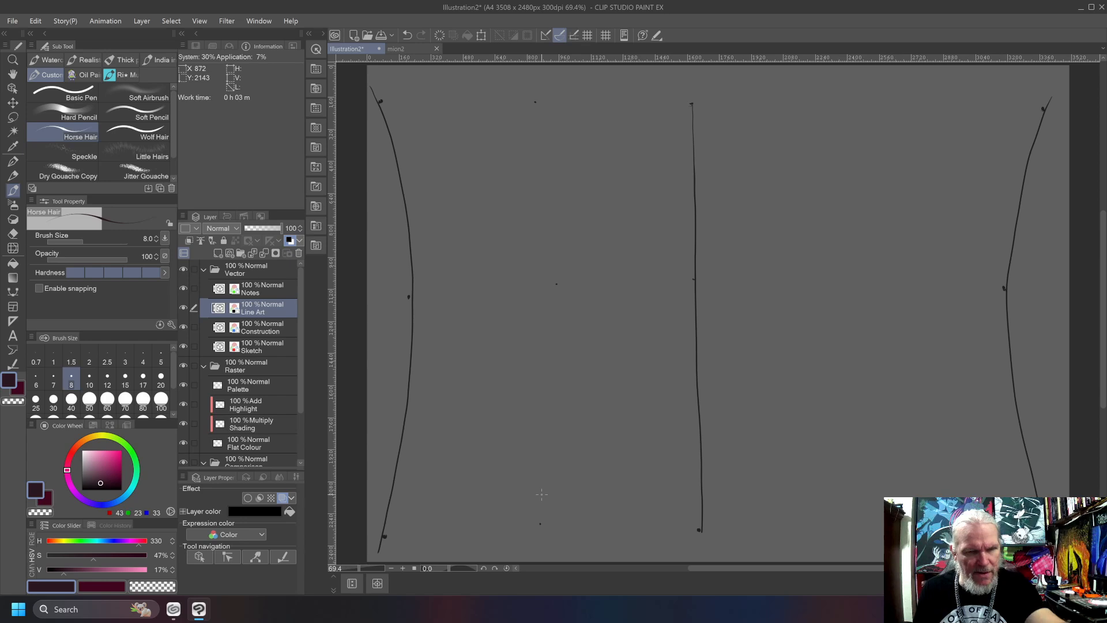
# Draw five freehand vertical lines through guide dots, subdividing the spaces on both sides of the centre line and bowing more towards the left edge.
pyautogui.moveTo(534, 102)
pyautogui.mouseDown()
pyautogui.moveTo(557, 205)
pyautogui.moveTo(557, 308)
pyautogui.moveTo(537, 530)
pyautogui.mouseUp()
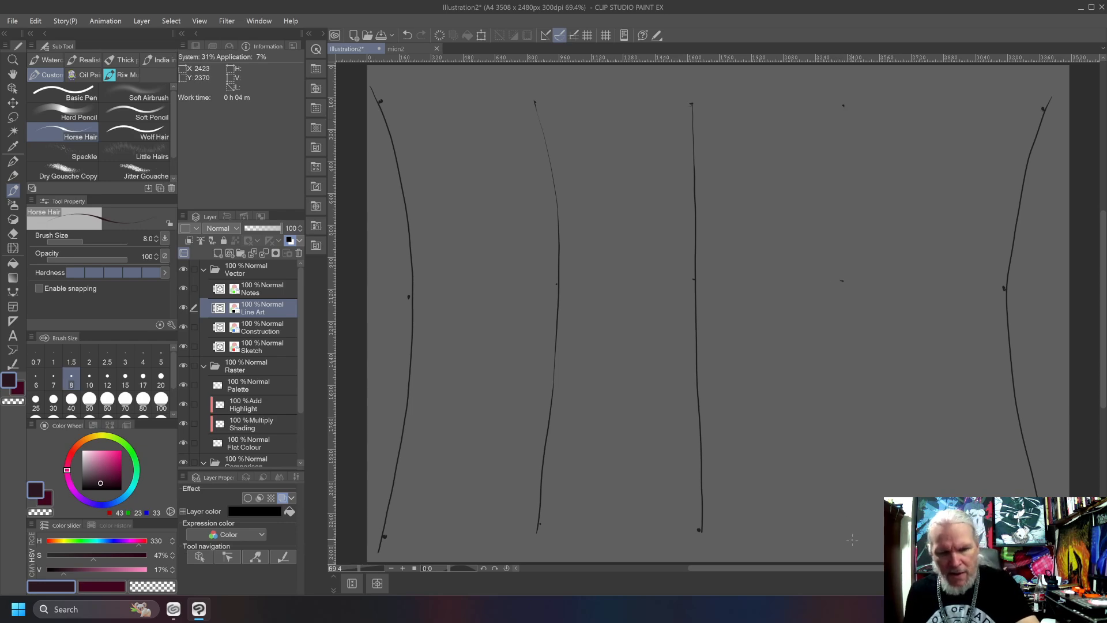
pyautogui.moveTo(852, 538)
pyautogui.mouseDown()
pyautogui.moveTo(840, 396)
pyautogui.moveTo(848, 95)
pyautogui.mouseUp()
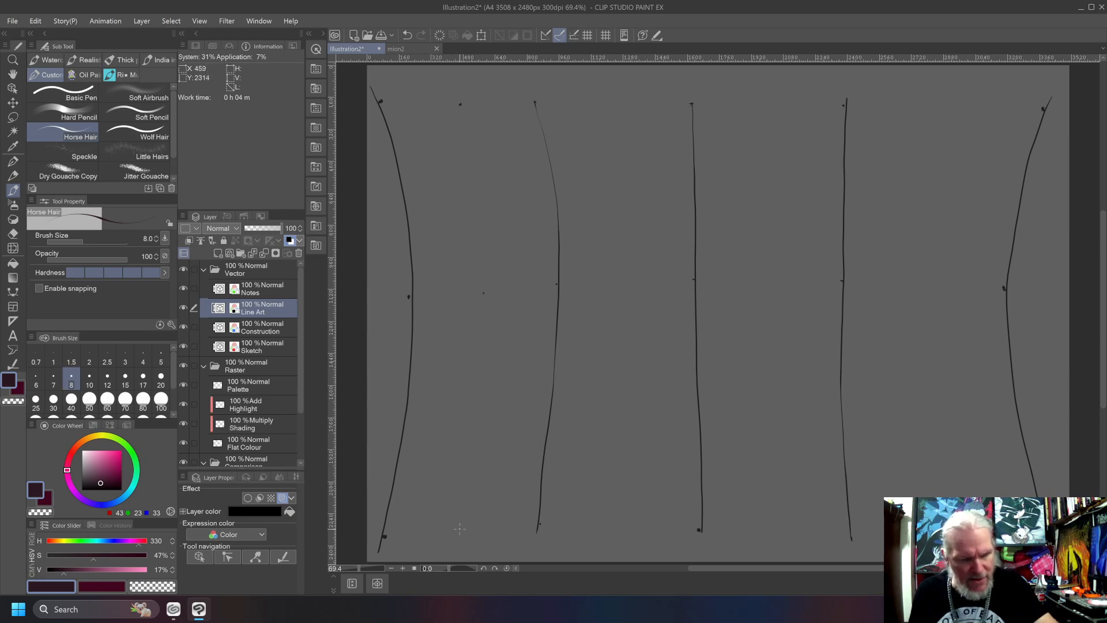
pyautogui.moveTo(459, 525)
pyautogui.mouseDown()
pyautogui.moveTo(479, 384)
pyautogui.moveTo(480, 221)
pyautogui.moveTo(453, 95)
pyautogui.mouseUp()
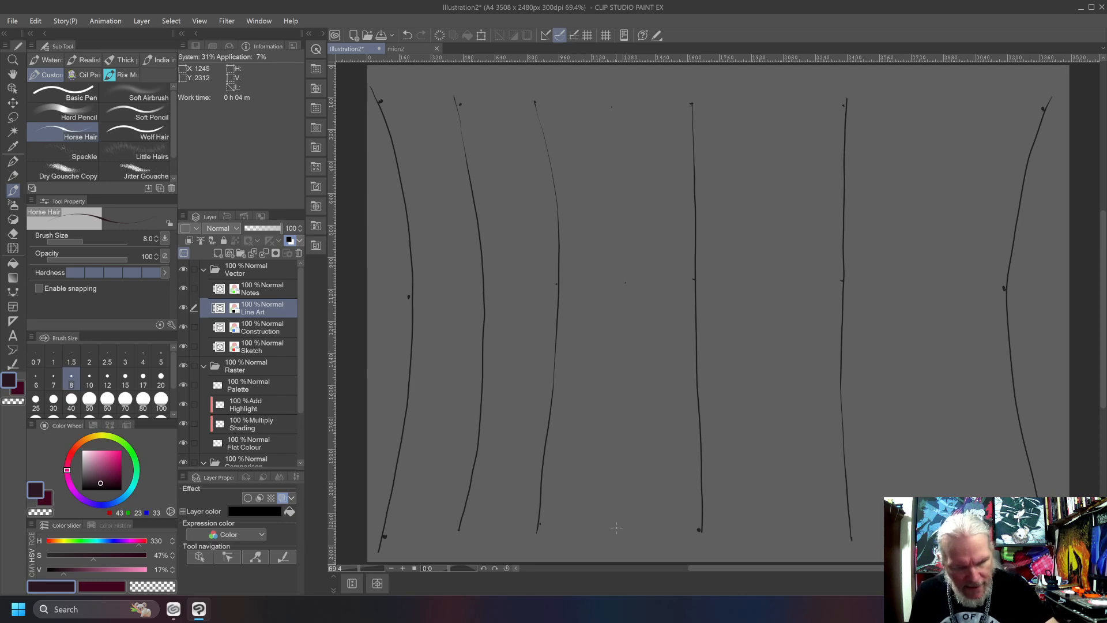
pyautogui.moveTo(614, 527)
pyautogui.mouseDown()
pyautogui.moveTo(627, 290)
pyautogui.moveTo(606, 102)
pyautogui.mouseUp()
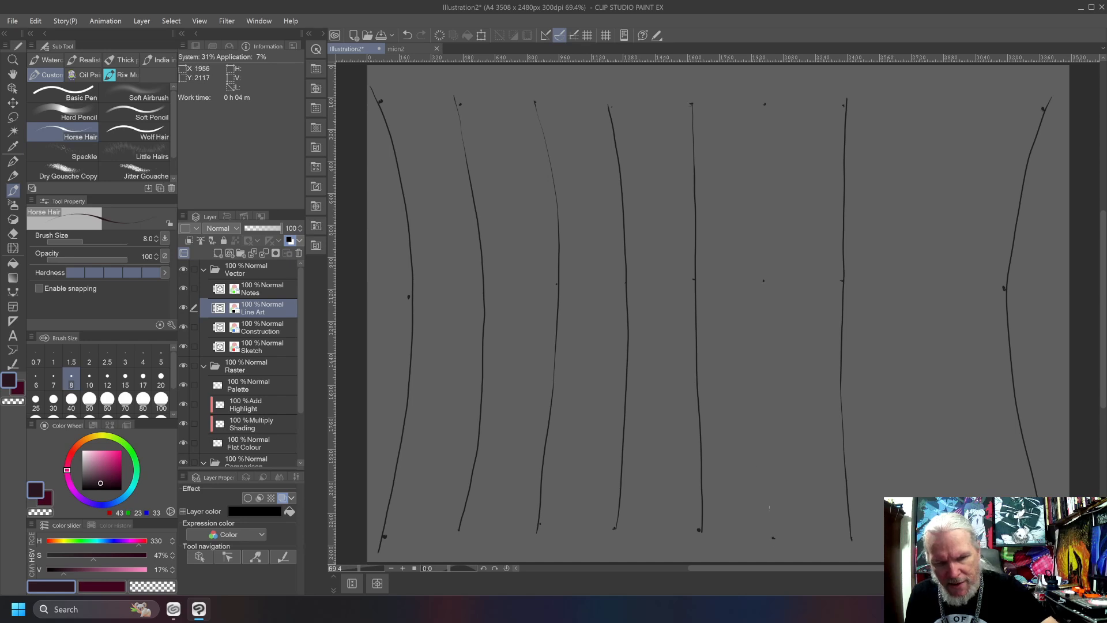
pyautogui.moveTo(773, 538)
pyautogui.mouseDown()
pyautogui.moveTo(765, 104)
pyautogui.moveTo(761, 485)
pyautogui.moveTo(772, 536)
pyautogui.mouseUp()
pyautogui.hotkey('ctrl', 'z')
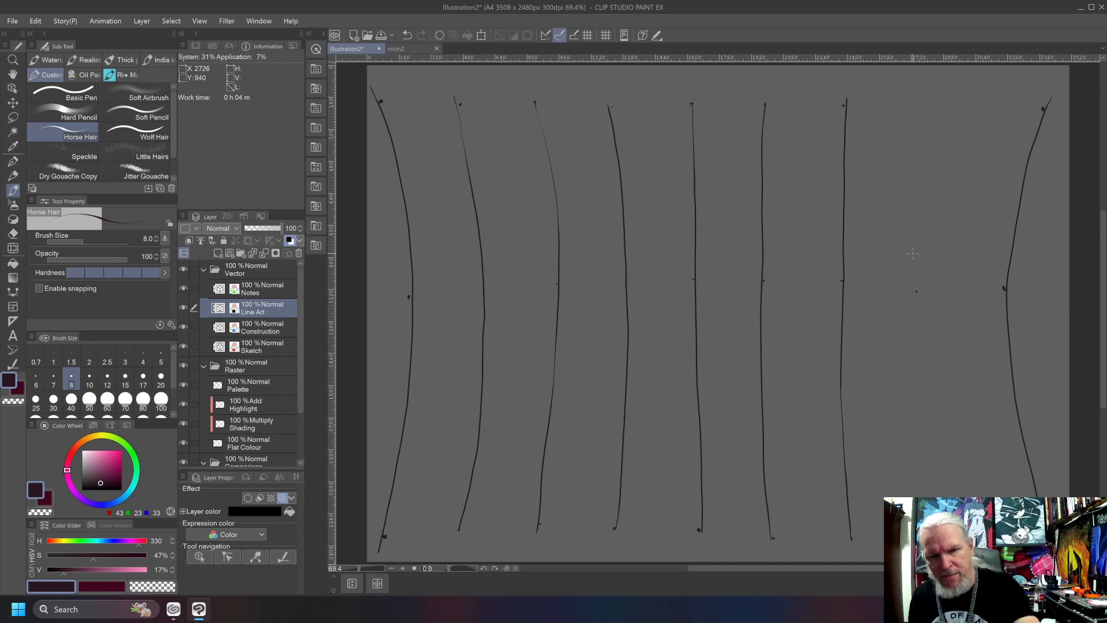
# Draw an inward-bowing line through the guide dots halfway between the two rightmost lines.
pyautogui.moveTo(938, 105); pyautogui.dragTo(917, 296)
pyautogui.hotkey('ctrl', 'z')
pyautogui.moveTo(938, 106); pyautogui.dragTo(921, 336)
pyautogui.hotkey('ctrl', 'z')
pyautogui.moveTo(938, 105)
pyautogui.mouseDown()
pyautogui.moveTo(915, 291)
pyautogui.moveTo(941, 502)
pyautogui.mouseUp()
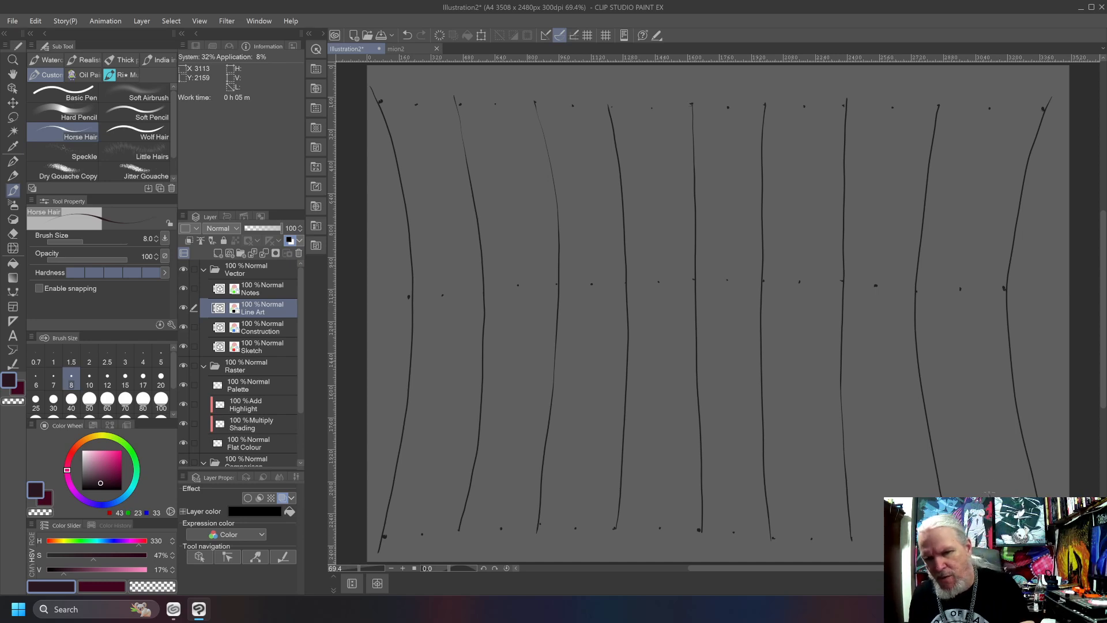
# Draw freehand vertical lines through the intermediate guide dots in the five rightmost unsplit gaps, working from the right edge to just past centre.
pyautogui.moveTo(989, 493)
pyautogui.mouseDown()
pyautogui.moveTo(960, 297)
pyautogui.moveTo(997, 109)
pyautogui.mouseUp()
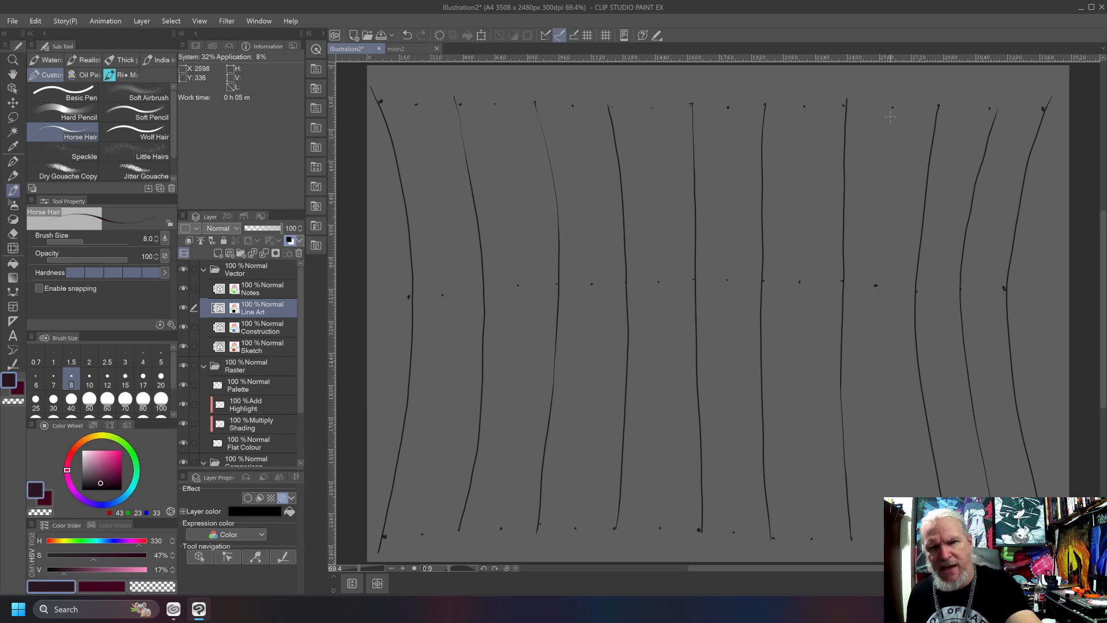
pyautogui.moveTo(892, 110)
pyautogui.mouseDown()
pyautogui.moveTo(877, 251)
pyautogui.moveTo(890, 497)
pyautogui.mouseUp()
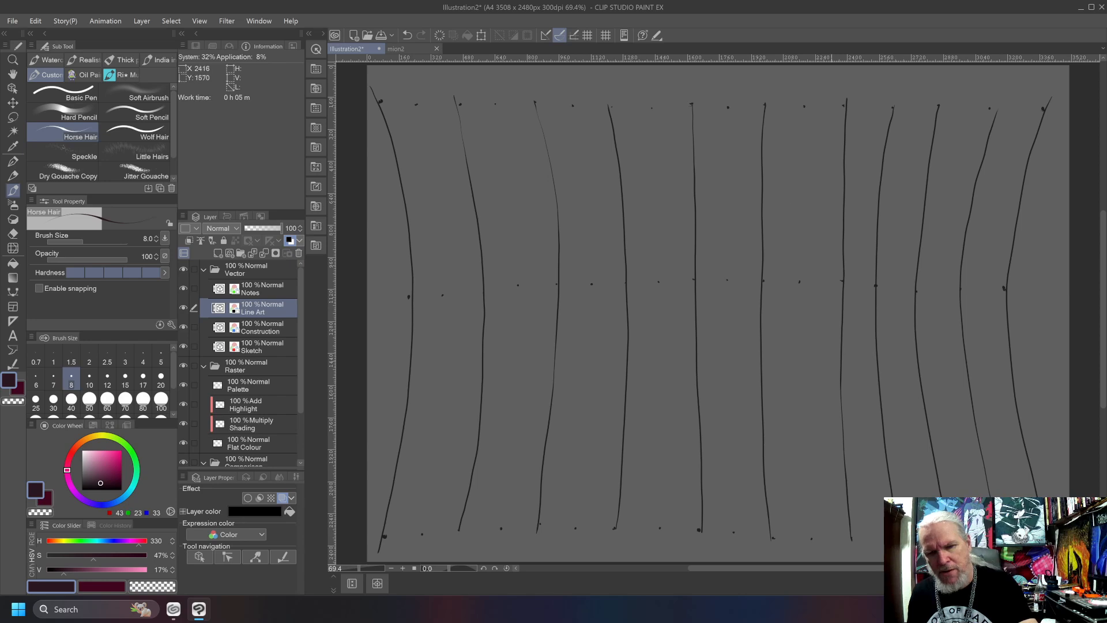
pyautogui.moveTo(804, 105)
pyautogui.mouseDown()
pyautogui.moveTo(799, 398)
pyautogui.moveTo(813, 535)
pyautogui.mouseUp()
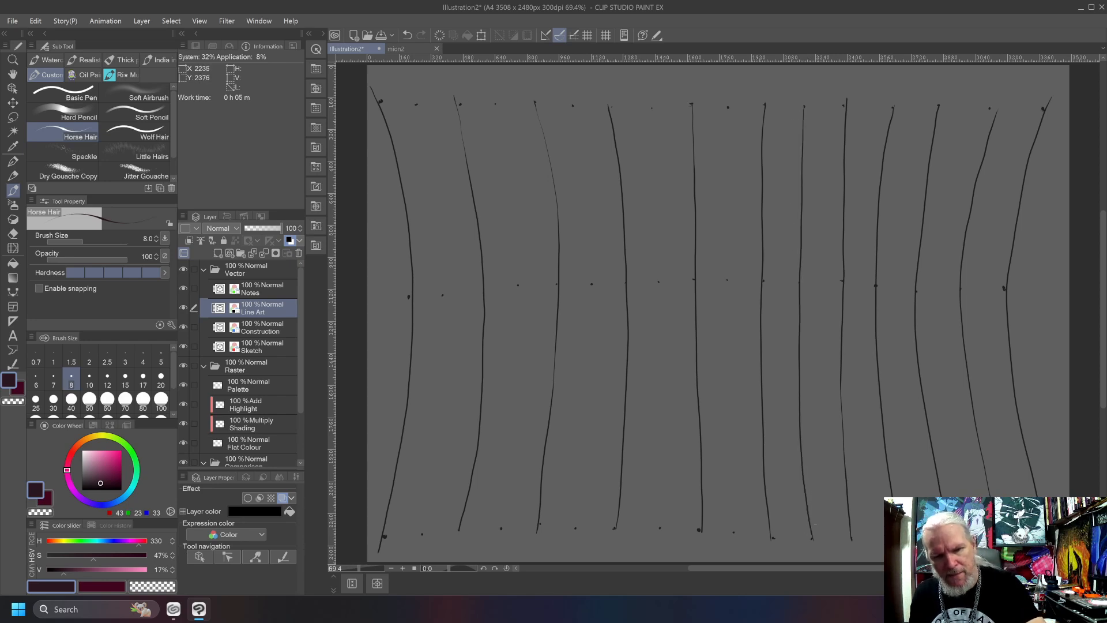
pyautogui.moveTo(727, 106); pyautogui.dragTo(736, 535)
pyautogui.moveTo(660, 531); pyautogui.dragTo(649, 98)
# Draw a bowed line through the guide dots between the third and fourth lines from the left.
pyautogui.moveTo(571, 104)
pyautogui.mouseDown()
pyautogui.moveTo(598, 275)
pyautogui.moveTo(593, 402)
pyautogui.mouseUp()
pyautogui.hotkey('ctrl', 'z')
pyautogui.moveTo(575, 528)
pyautogui.mouseDown()
pyautogui.moveTo(590, 286)
pyautogui.moveTo(588, 206)
pyautogui.mouseUp()
pyautogui.hotkey('ctrl', 'z')
pyautogui.moveTo(575, 528)
pyautogui.mouseDown()
pyautogui.moveTo(592, 249)
pyautogui.moveTo(567, 95)
pyautogui.mouseUp()
# Draw a bowed line through the guide dots between the second and third lines from the left.
pyautogui.moveTo(495, 106)
pyautogui.mouseDown()
pyautogui.moveTo(519, 363)
pyautogui.moveTo(508, 522)
pyautogui.moveTo(521, 297)
pyautogui.moveTo(495, 104)
pyautogui.moveTo(526, 286)
pyautogui.moveTo(518, 384)
pyautogui.mouseUp()
pyautogui.hotkey('ctrl', 'z')
# Draw a bowed line through the guide dots between the two leftmost lines.
pyautogui.hotkey('ctrl', 'z')
pyautogui.hotkey('ctrl', 'z')
pyautogui.moveTo(500, 529)
pyautogui.mouseDown()
pyautogui.moveTo(519, 223)
pyautogui.moveTo(494, 101)
pyautogui.mouseUp()
pyautogui.moveTo(419, 109)
pyautogui.mouseDown()
pyautogui.moveTo(446, 277)
pyautogui.moveTo(417, 508)
pyautogui.moveTo(443, 323)
pyautogui.mouseUp()
pyautogui.hotkey('ctrl', 'z')
pyautogui.hotkey('ctrl', 'z')
pyautogui.moveTo(422, 533)
pyautogui.mouseDown()
pyautogui.moveTo(440, 327)
pyautogui.moveTo(436, 211)
pyautogui.mouseUp()
pyautogui.hotkey('ctrl', 'z')
pyautogui.moveTo(416, 103)
pyautogui.mouseDown()
pyautogui.moveTo(440, 263)
pyautogui.moveTo(441, 401)
pyautogui.moveTo(421, 539)
pyautogui.mouseUp()
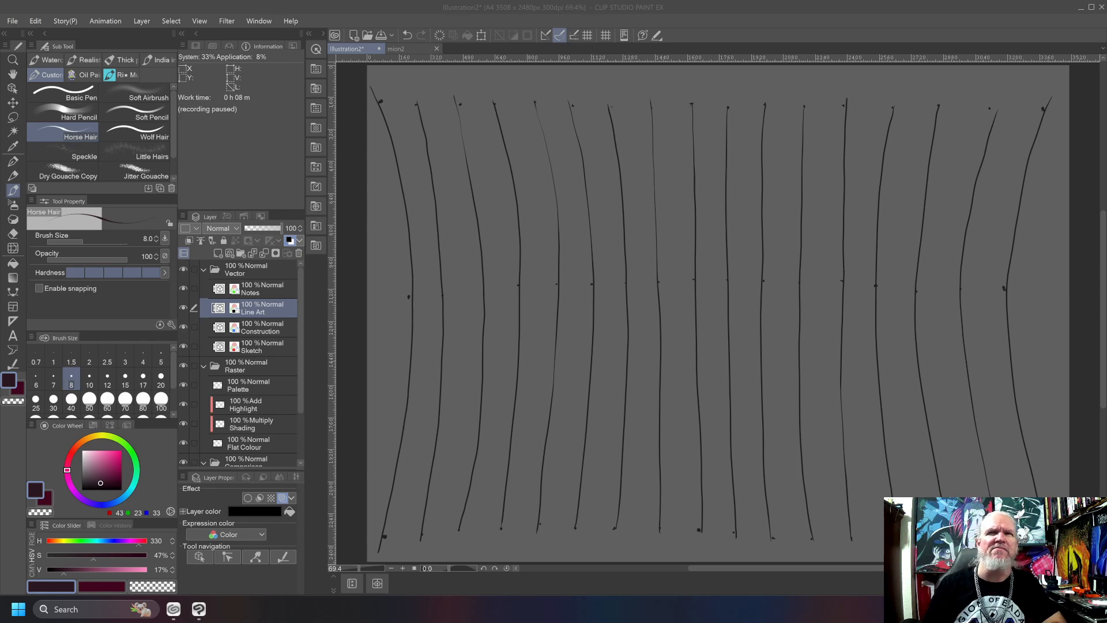
# Open the engraving infierno_dore_2.png as its own document and enlarge it to show the two figures.
pyautogui.moveTo(876, 134); pyautogui.dragTo(806, 246)
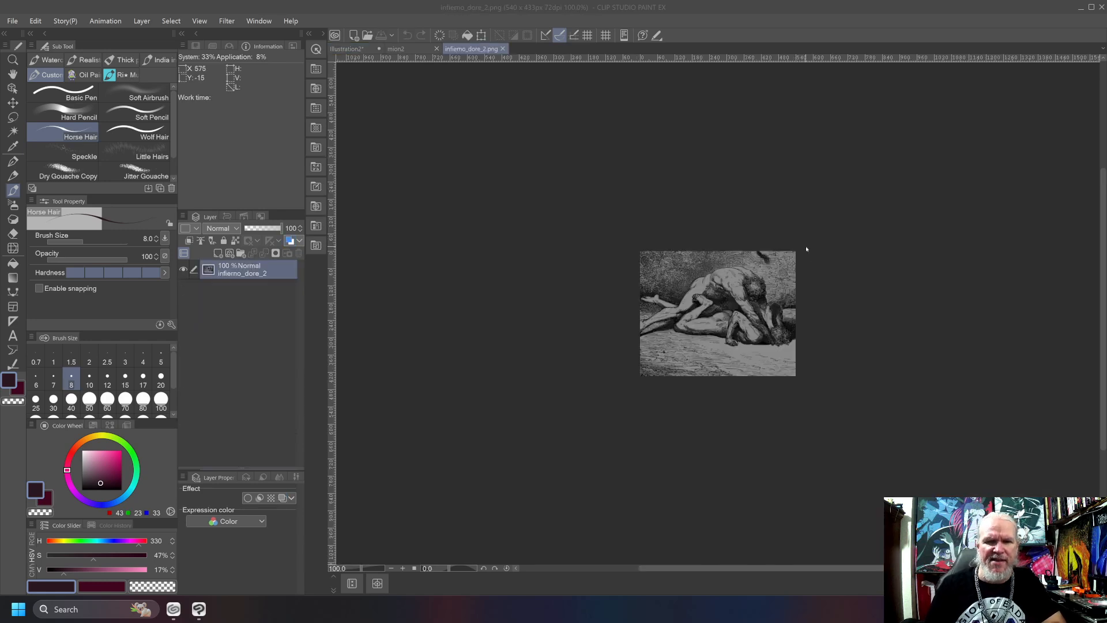
pyautogui.scroll(6, 754, 326)
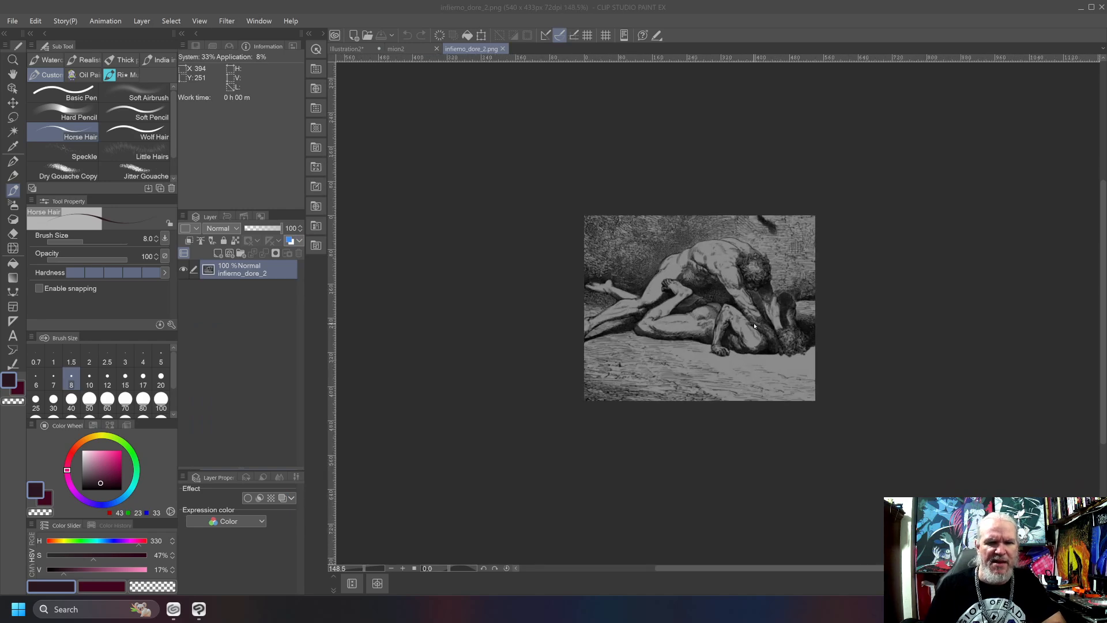
pyautogui.scroll(3, 754, 326)
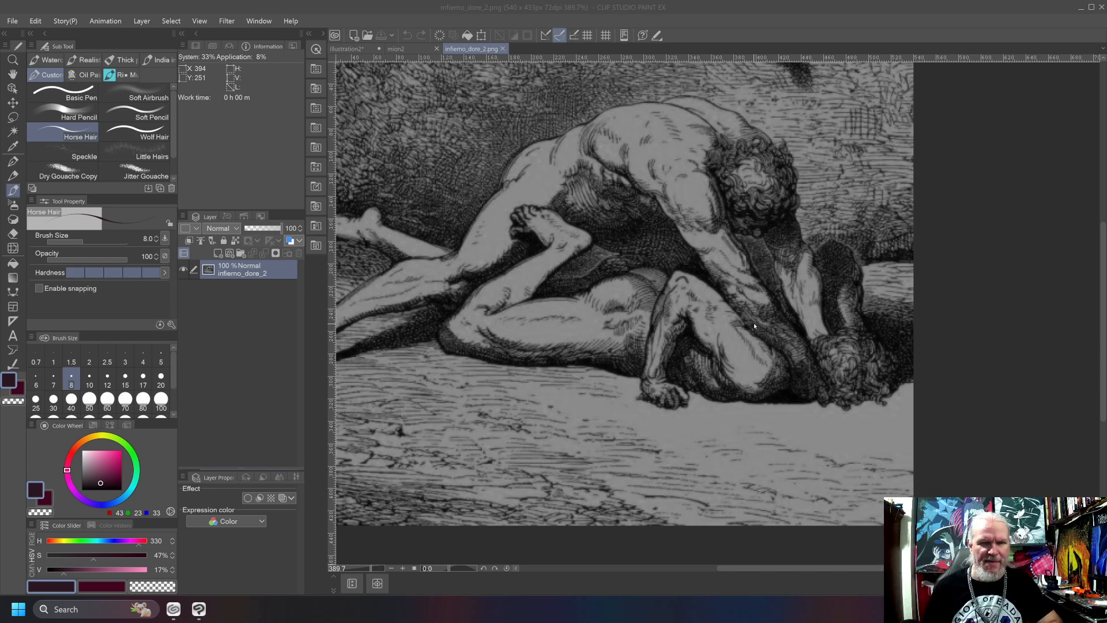
pyautogui.click(754, 326)
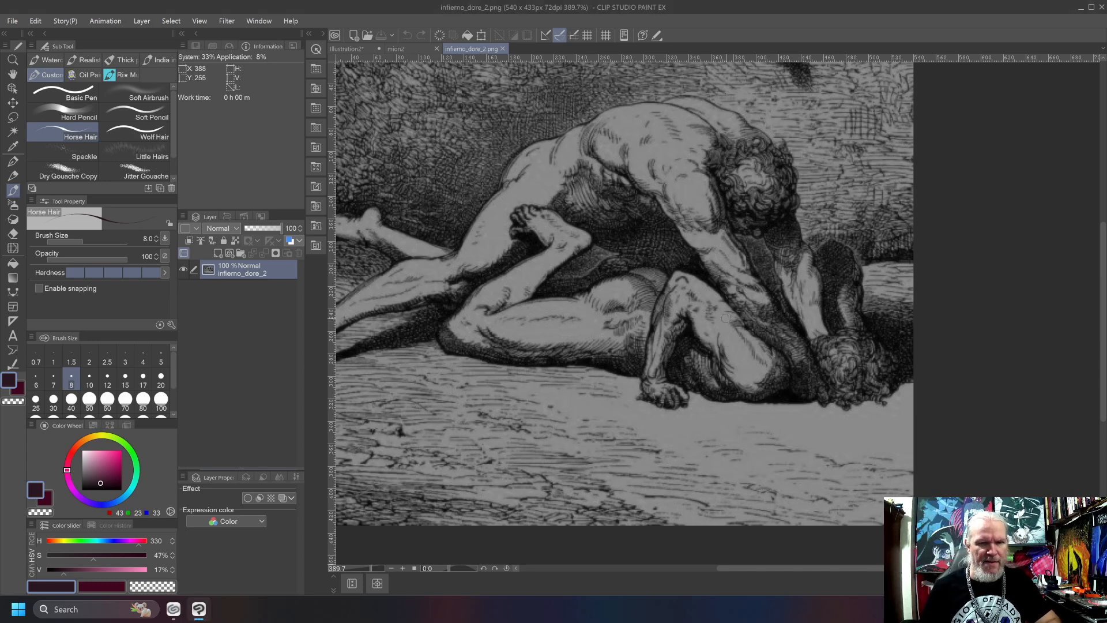
pyautogui.moveTo(707, 309); pyautogui.dragTo(797, 340)
pyautogui.hotkey('ctrl', 'z')
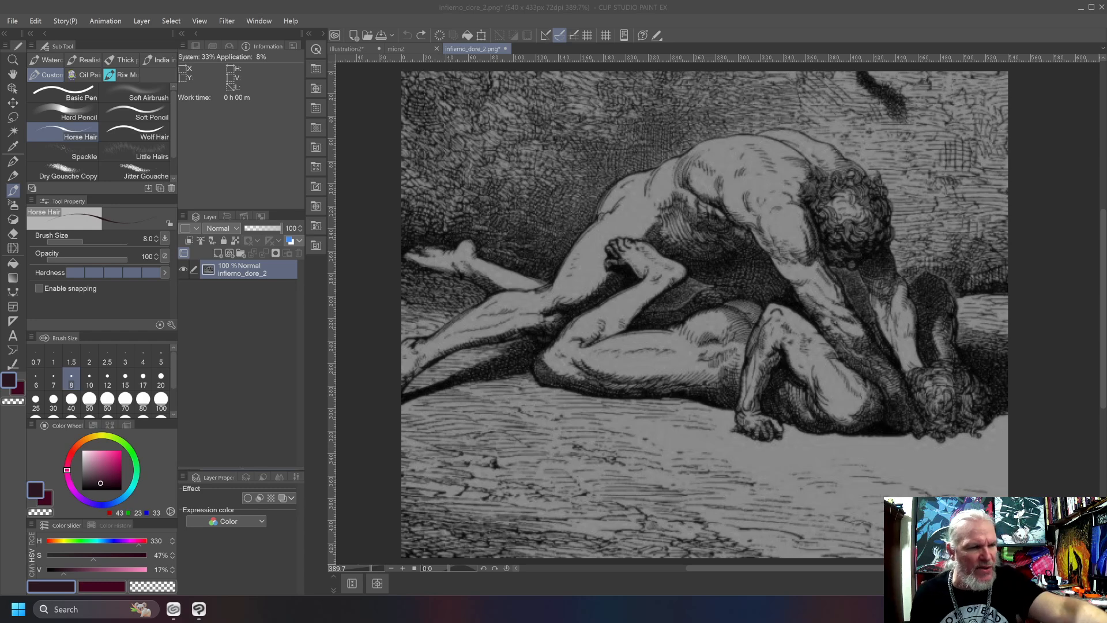
pyautogui.click(96, 469)
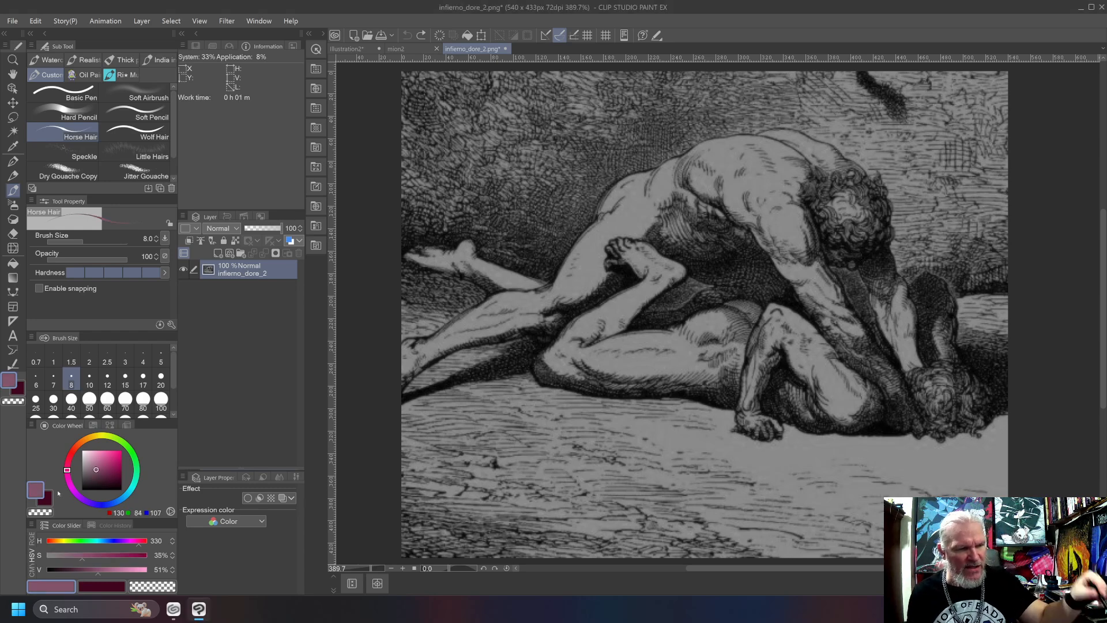
pyautogui.moveTo(95, 471); pyautogui.dragTo(69, 488)
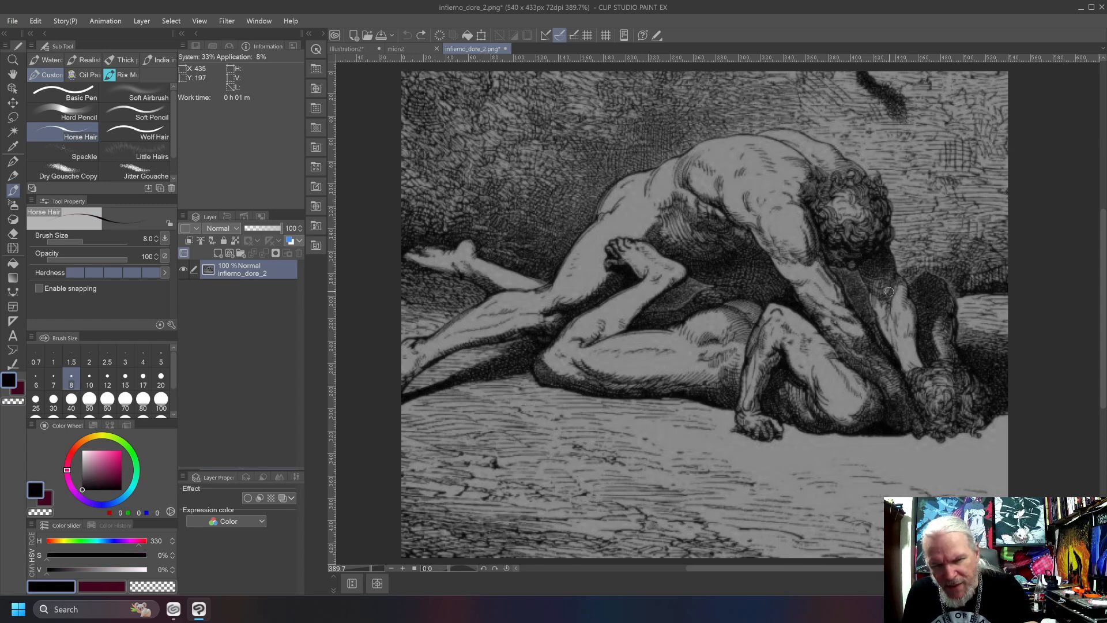
pyautogui.moveTo(897, 273); pyautogui.dragTo(888, 307)
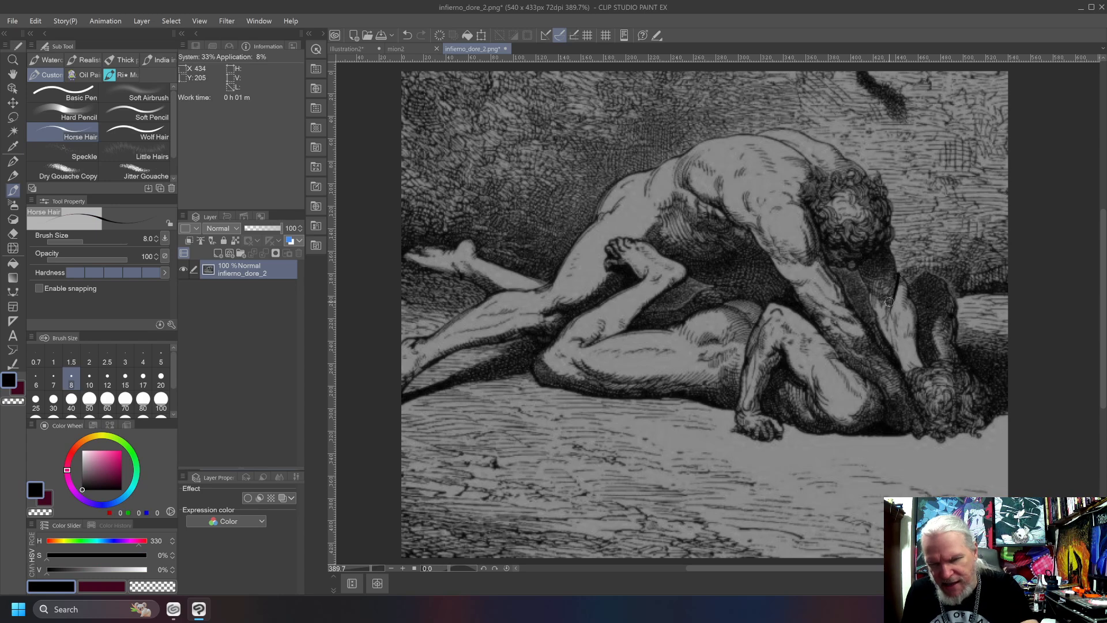
pyautogui.hotkey('ctrl', 'z')
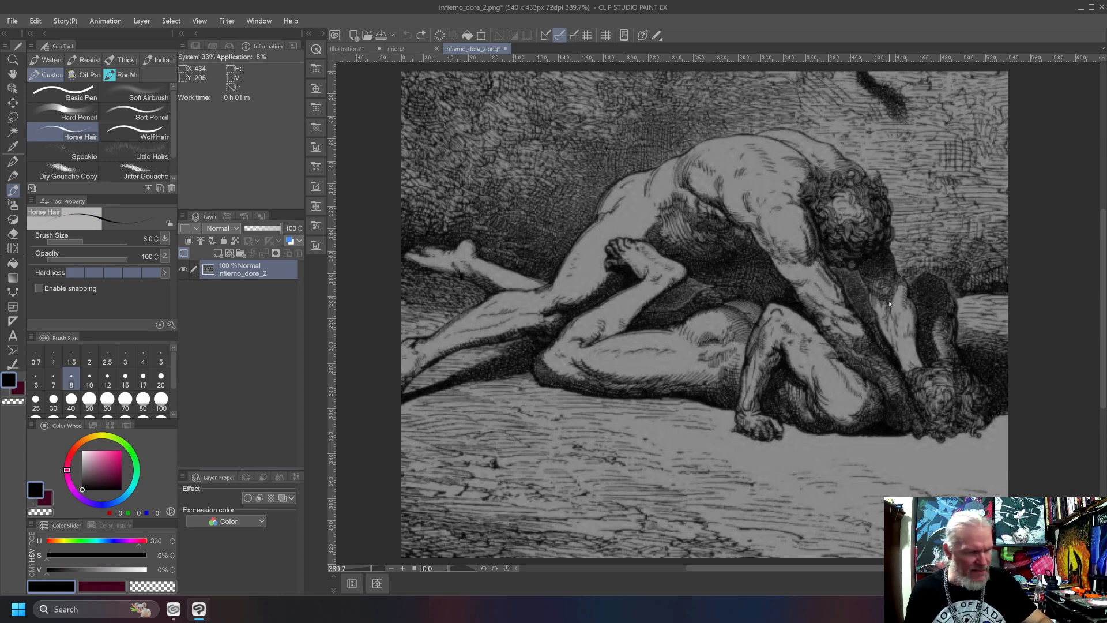
# Add a new layer above the engraving and set the Horse Hair brush to magenta (RGB 201, 37, 119) at size 4.
pyautogui.click(114, 458)
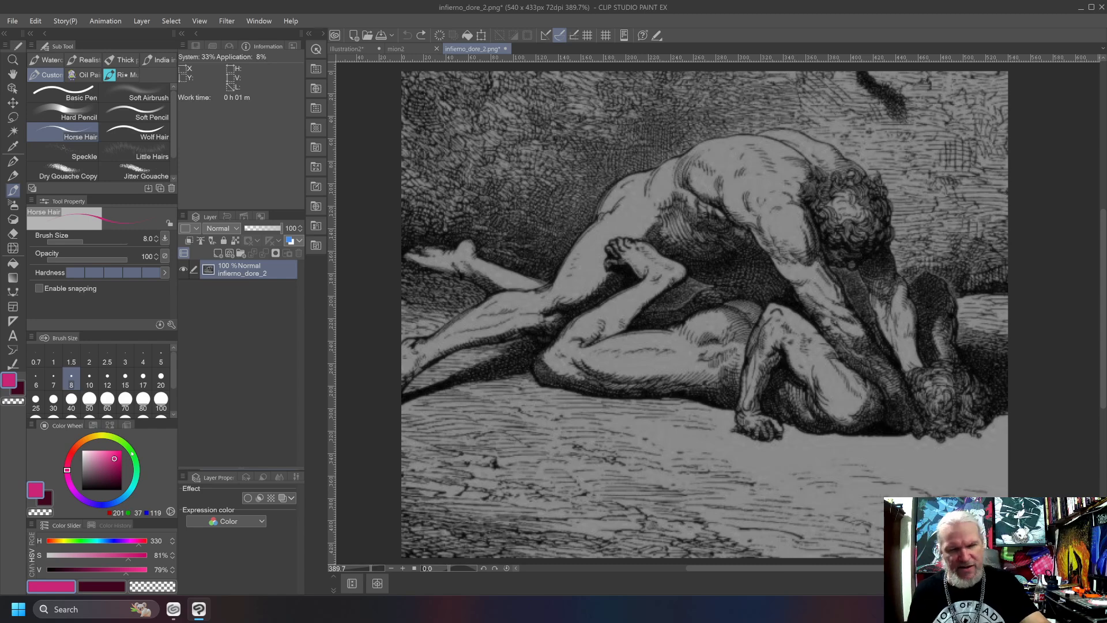
pyautogui.hotkey('ctrl', 'shift', 'n')
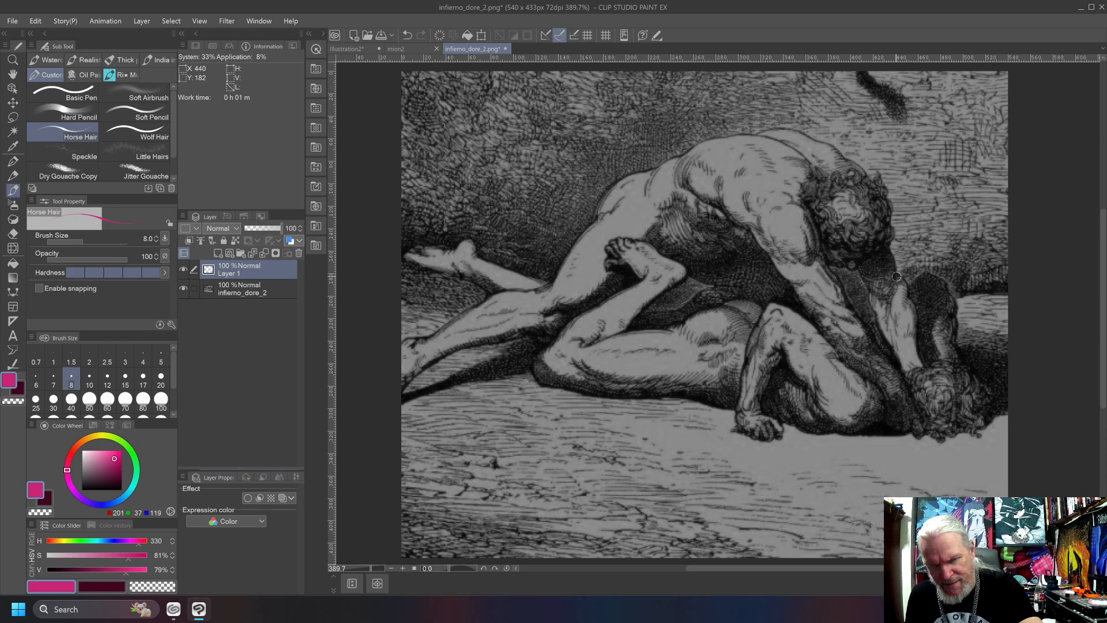
pyautogui.press('[')
pyautogui.press('[')
pyautogui.press('[')
pyautogui.press('[')
pyautogui.press('[')
pyautogui.press(']')
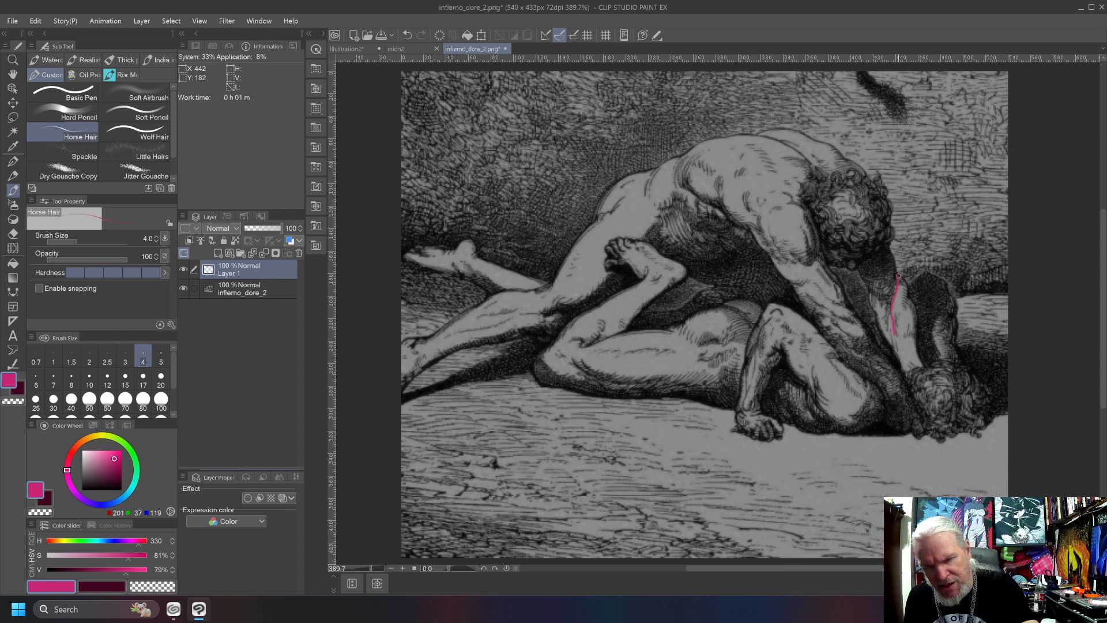
# Trace the muscle contours of the upper figure's far arm in magenta, from below the head to the wrist.
pyautogui.moveTo(901, 278); pyautogui.dragTo(895, 323)
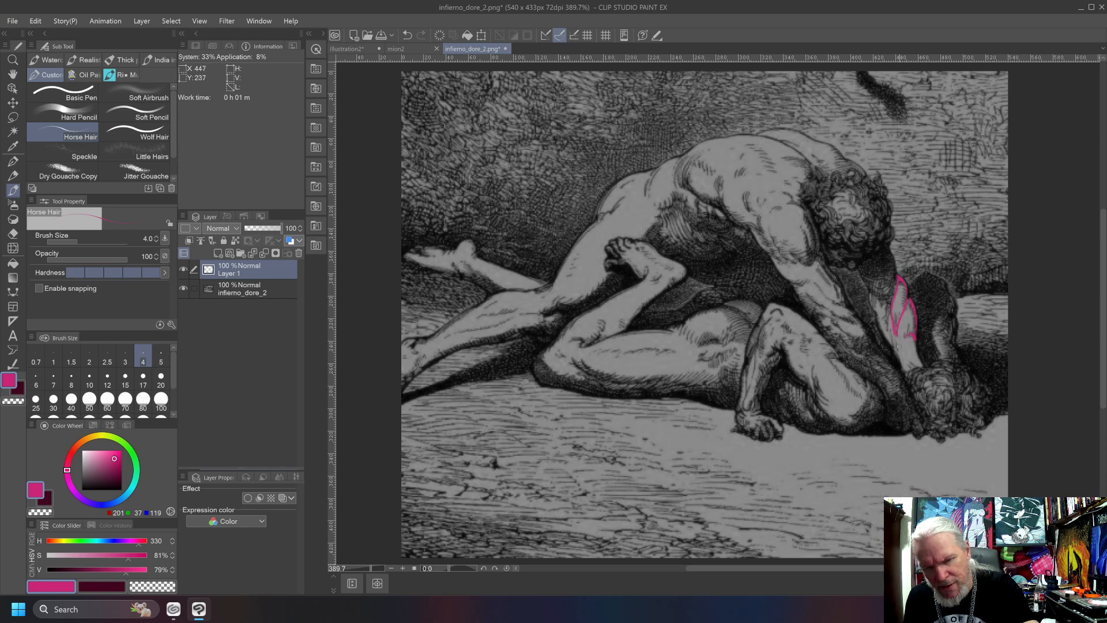
pyautogui.moveTo(912, 340)
pyautogui.mouseDown()
pyautogui.moveTo(921, 370)
pyautogui.moveTo(908, 361)
pyautogui.moveTo(920, 371)
pyautogui.moveTo(884, 305)
pyautogui.moveTo(874, 308)
pyautogui.moveTo(892, 351)
pyautogui.mouseUp()
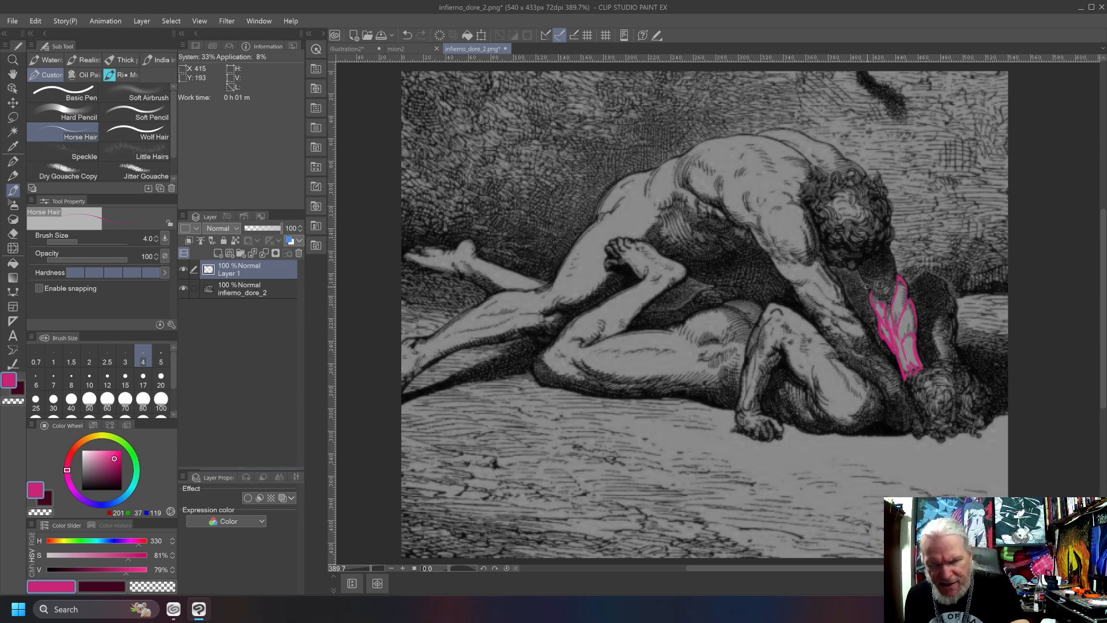
pyautogui.moveTo(894, 285)
pyautogui.mouseDown()
pyautogui.moveTo(877, 249)
pyautogui.moveTo(861, 284)
pyautogui.moveTo(862, 258)
pyautogui.mouseUp()
# Sketch a separate diagram of interlocking arm muscle shapes and parallel tendons in the engraving's background beside the upper figure's head.
pyautogui.moveTo(928, 122); pyautogui.dragTo(945, 210)
pyautogui.moveTo(959, 112); pyautogui.dragTo(952, 210)
pyautogui.moveTo(961, 163)
pyautogui.mouseDown()
pyautogui.moveTo(946, 230)
pyautogui.moveTo(930, 176)
pyautogui.moveTo(934, 218)
pyautogui.moveTo(950, 210)
pyautogui.moveTo(958, 259)
pyautogui.mouseUp()
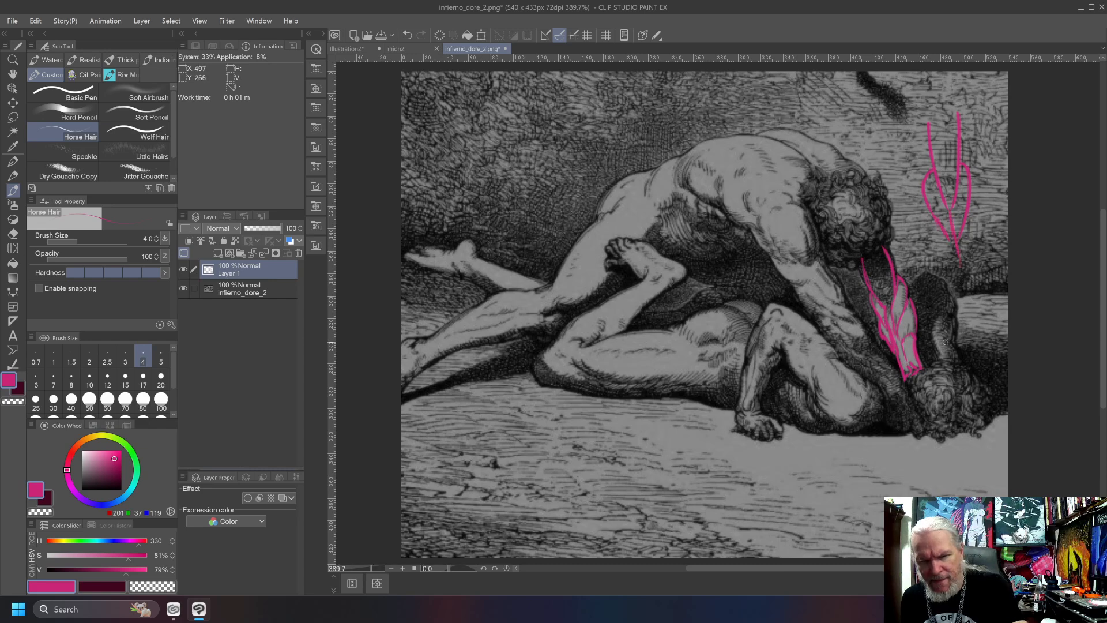
pyautogui.moveTo(929, 209); pyautogui.dragTo(950, 268)
pyautogui.moveTo(968, 207)
pyautogui.mouseDown()
pyautogui.moveTo(976, 245)
pyautogui.moveTo(973, 277)
pyautogui.moveTo(960, 277)
pyautogui.moveTo(964, 323)
pyautogui.mouseUp()
pyautogui.moveTo(970, 274); pyautogui.dragTo(974, 324)
pyautogui.moveTo(959, 277)
pyautogui.mouseDown()
pyautogui.moveTo(953, 318)
pyautogui.moveTo(974, 331)
pyautogui.moveTo(958, 334)
pyautogui.moveTo(981, 321)
pyautogui.moveTo(980, 275)
pyautogui.mouseUp()
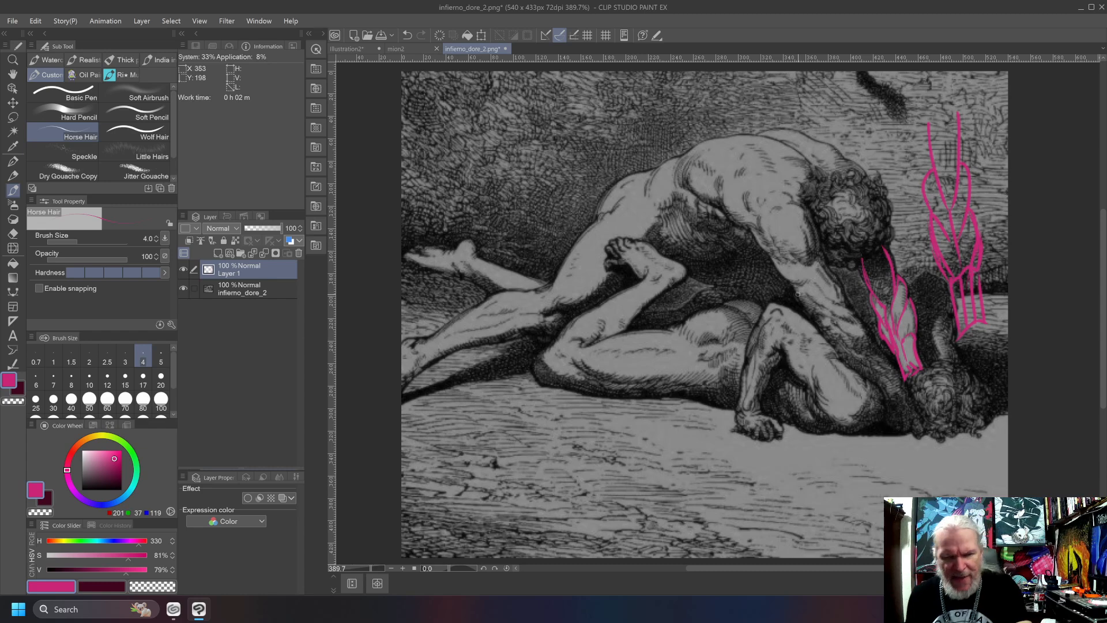
# Trace the muscles of the upper figure's near arm from shoulder to hand, checking the tracing with the engraving layer briefly hidden.
pyautogui.moveTo(808, 283)
pyautogui.mouseDown()
pyautogui.moveTo(774, 264)
pyautogui.moveTo(819, 289)
pyautogui.moveTo(820, 306)
pyautogui.moveTo(855, 319)
pyautogui.moveTo(846, 320)
pyautogui.moveTo(861, 328)
pyautogui.moveTo(831, 320)
pyautogui.moveTo(858, 352)
pyautogui.mouseUp()
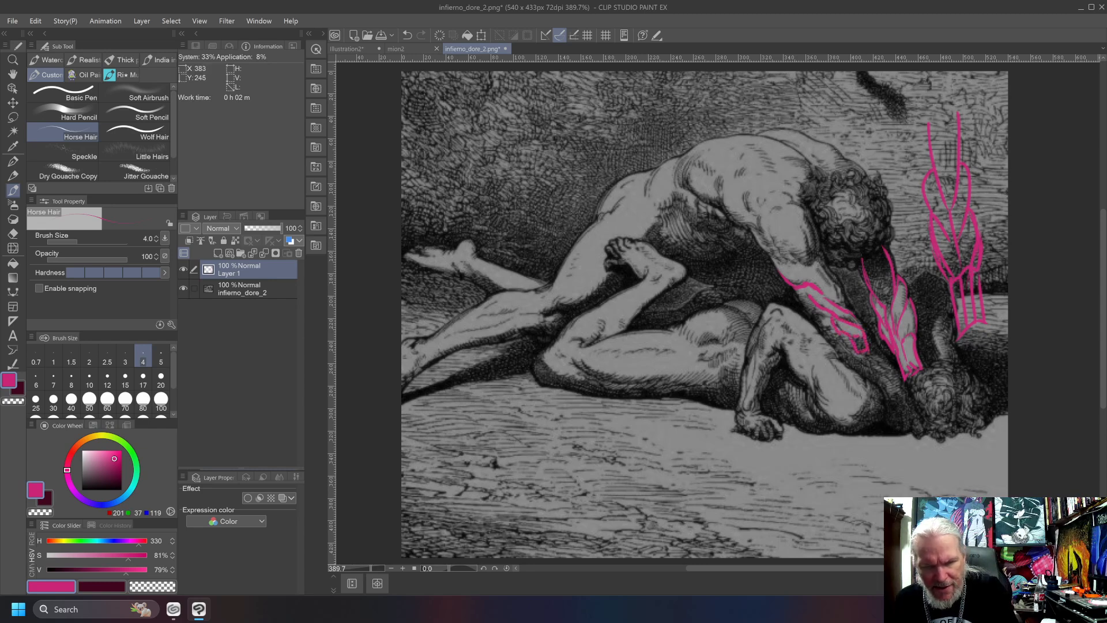
pyautogui.moveTo(790, 290)
pyautogui.mouseDown()
pyautogui.moveTo(844, 363)
pyautogui.moveTo(887, 398)
pyautogui.moveTo(891, 424)
pyautogui.mouseUp()
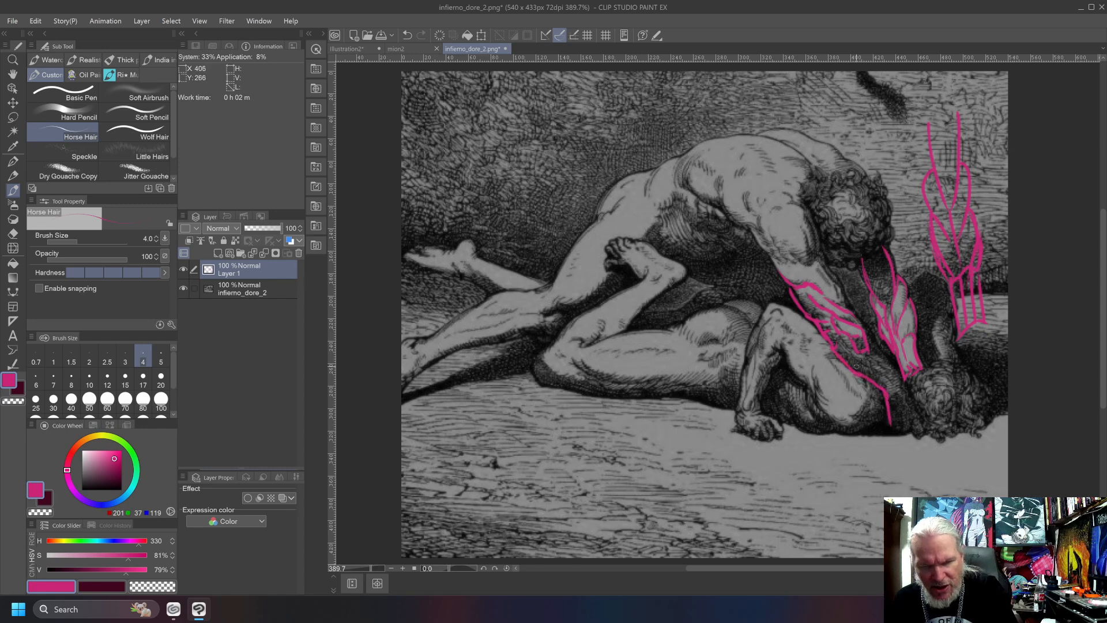
pyautogui.moveTo(870, 354)
pyautogui.mouseDown()
pyautogui.moveTo(897, 373)
pyautogui.moveTo(916, 438)
pyautogui.moveTo(909, 418)
pyautogui.moveTo(883, 430)
pyautogui.moveTo(884, 399)
pyautogui.moveTo(896, 430)
pyautogui.moveTo(898, 399)
pyautogui.mouseUp()
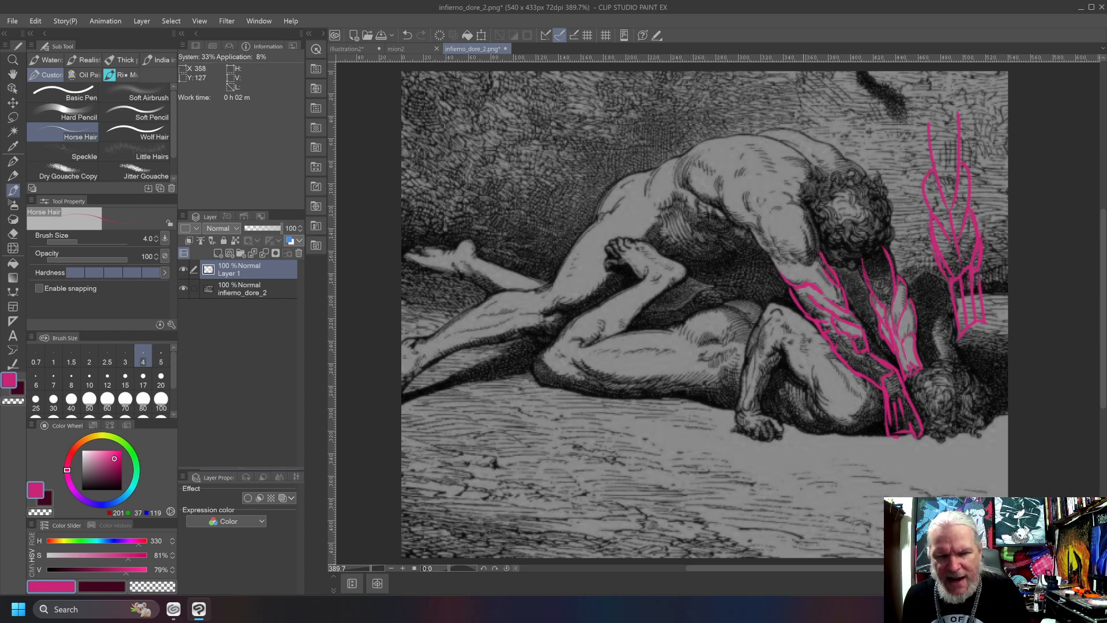
pyautogui.moveTo(813, 267)
pyautogui.mouseDown()
pyautogui.moveTo(799, 204)
pyautogui.moveTo(803, 252)
pyautogui.moveTo(771, 219)
pyautogui.moveTo(767, 243)
pyautogui.moveTo(790, 262)
pyautogui.moveTo(759, 202)
pyautogui.moveTo(779, 260)
pyautogui.moveTo(758, 218)
pyautogui.moveTo(770, 256)
pyautogui.moveTo(749, 209)
pyautogui.moveTo(798, 207)
pyautogui.moveTo(760, 197)
pyautogui.moveTo(769, 219)
pyautogui.mouseUp()
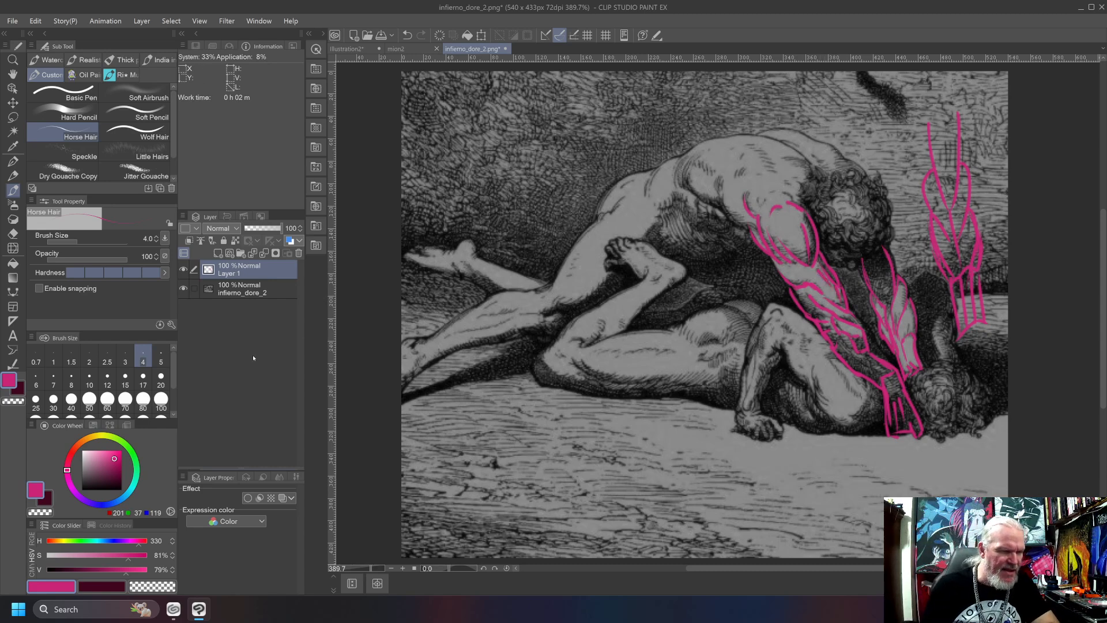
pyautogui.click(183, 288)
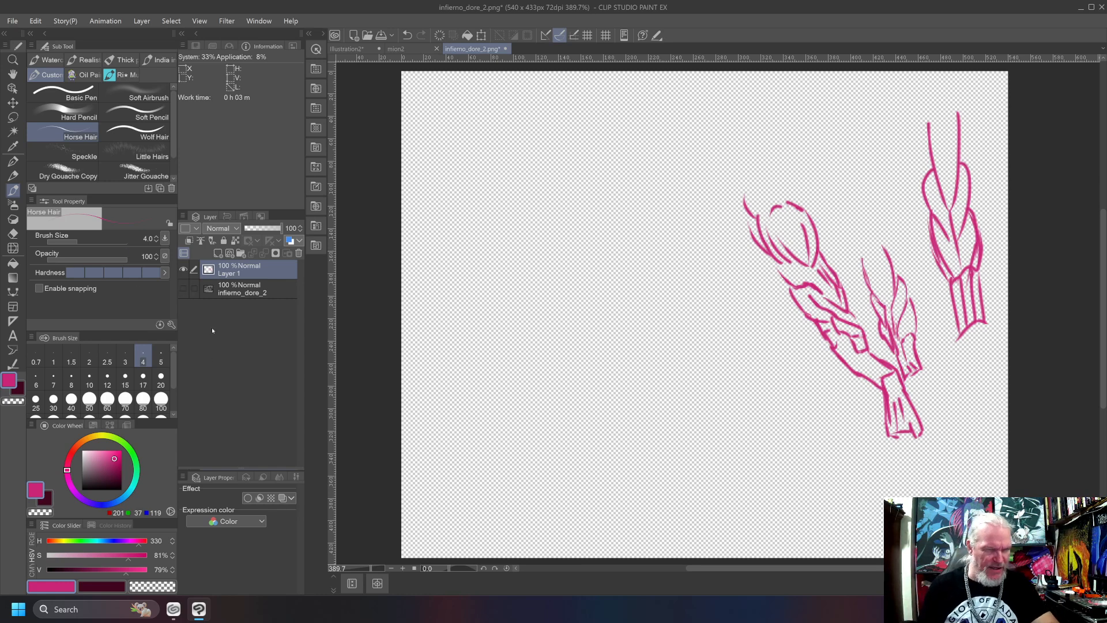
pyautogui.click(183, 288)
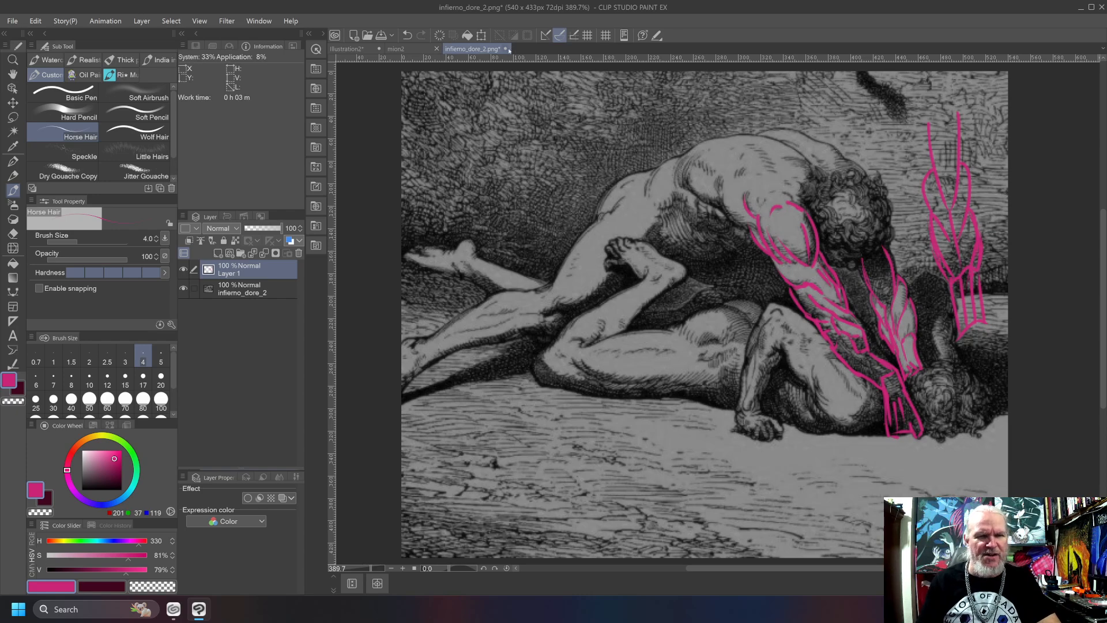
# Switch to the Illustration2 document, hide its Line Art layer and select the Palette layer in the Raster folder.
pyautogui.click(395, 49)
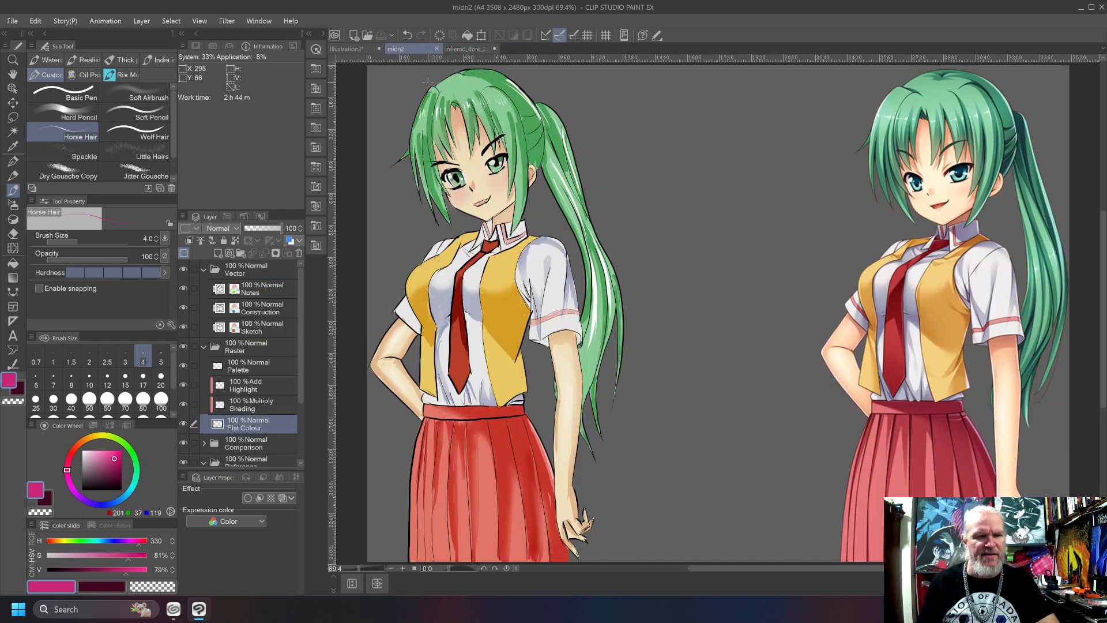
pyautogui.click(346, 48)
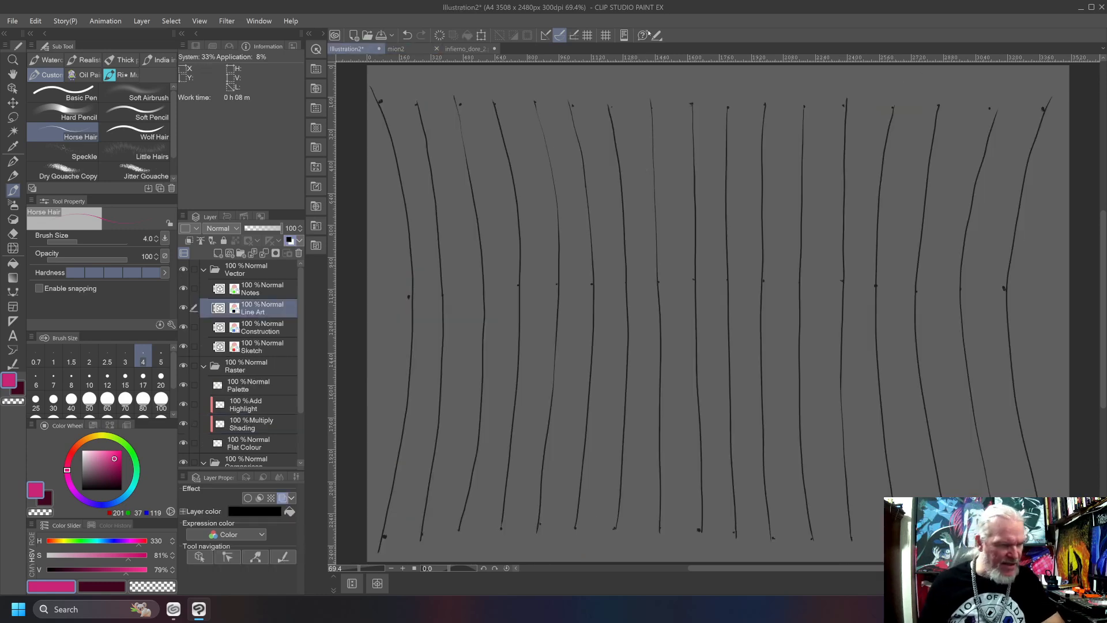
pyautogui.click(183, 307)
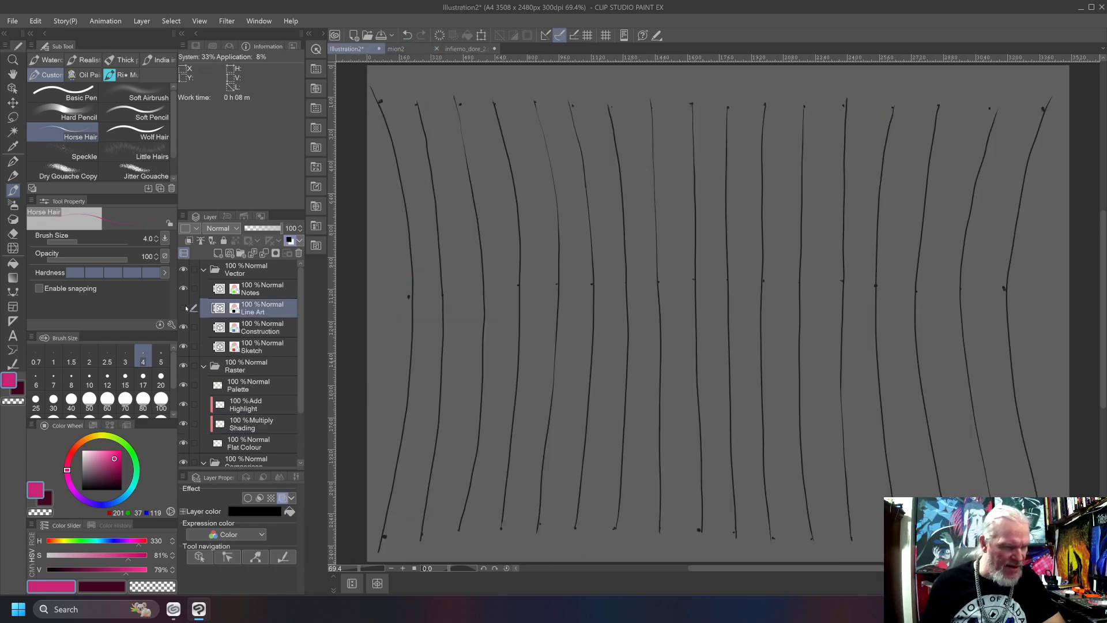
pyautogui.click(263, 389)
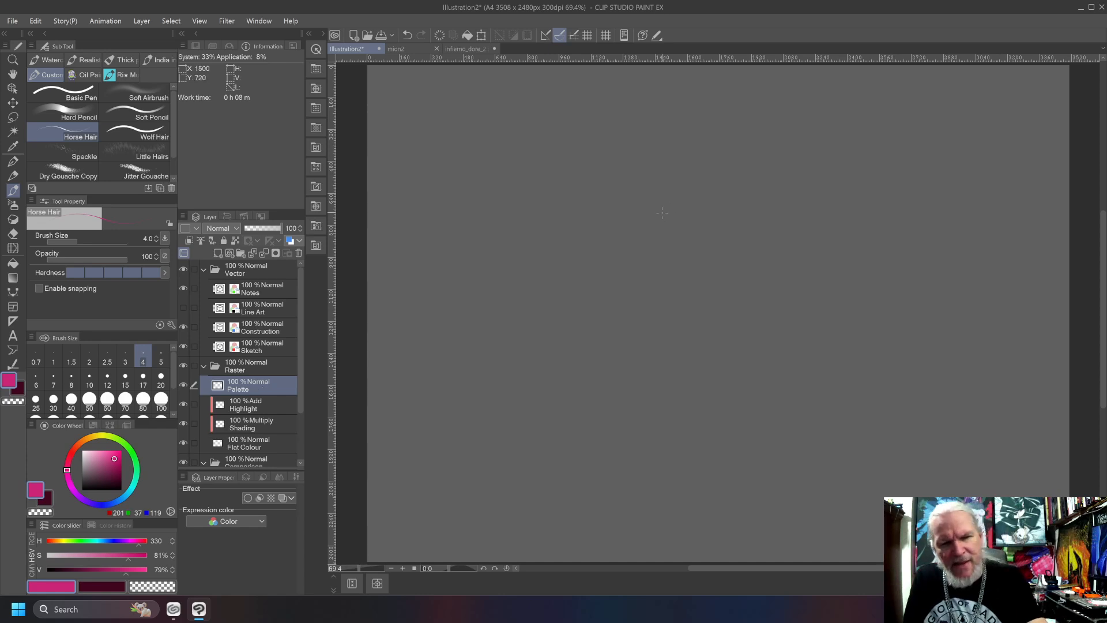
# Undo a trial stroke and set the Horse Hair brush to black at size 8.
pyautogui.moveTo(625, 151); pyautogui.dragTo(683, 239)
pyautogui.hotkey('ctrl', 'z')
pyautogui.moveTo(91, 488); pyautogui.dragTo(82, 491)
pyautogui.press(']')
pyautogui.press(']')
pyautogui.press(']')
pyautogui.press(']')
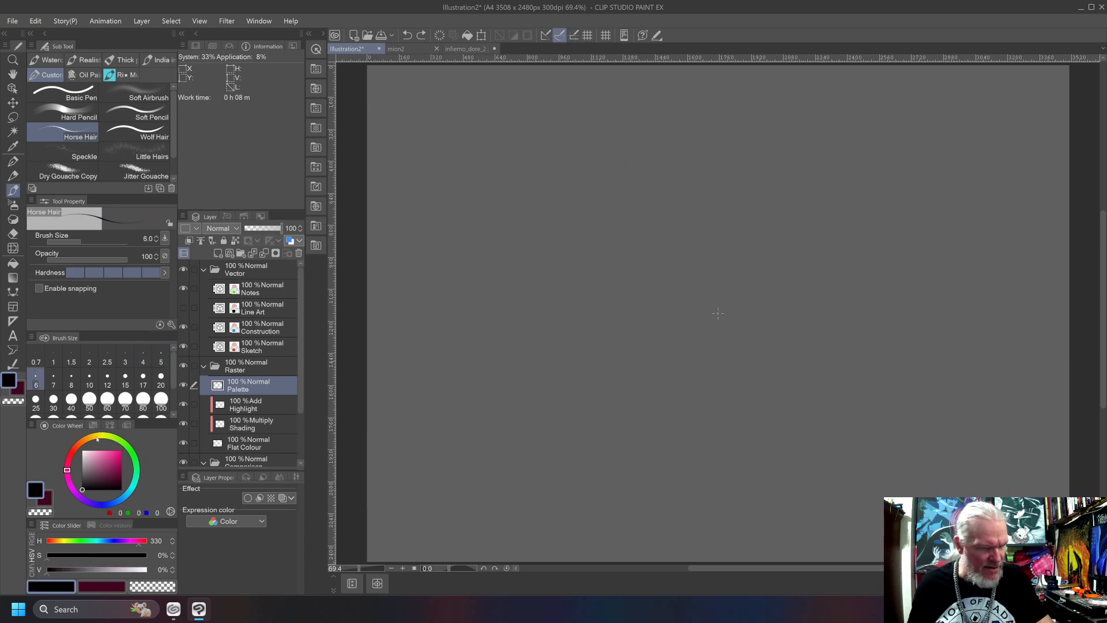
# Sketch the upper part of an arm with flowing, overlapping muscle strokes in the upper middle of the canvas.
pyautogui.moveTo(588, 142); pyautogui.dragTo(646, 209)
pyautogui.moveTo(646, 149); pyautogui.dragTo(648, 218)
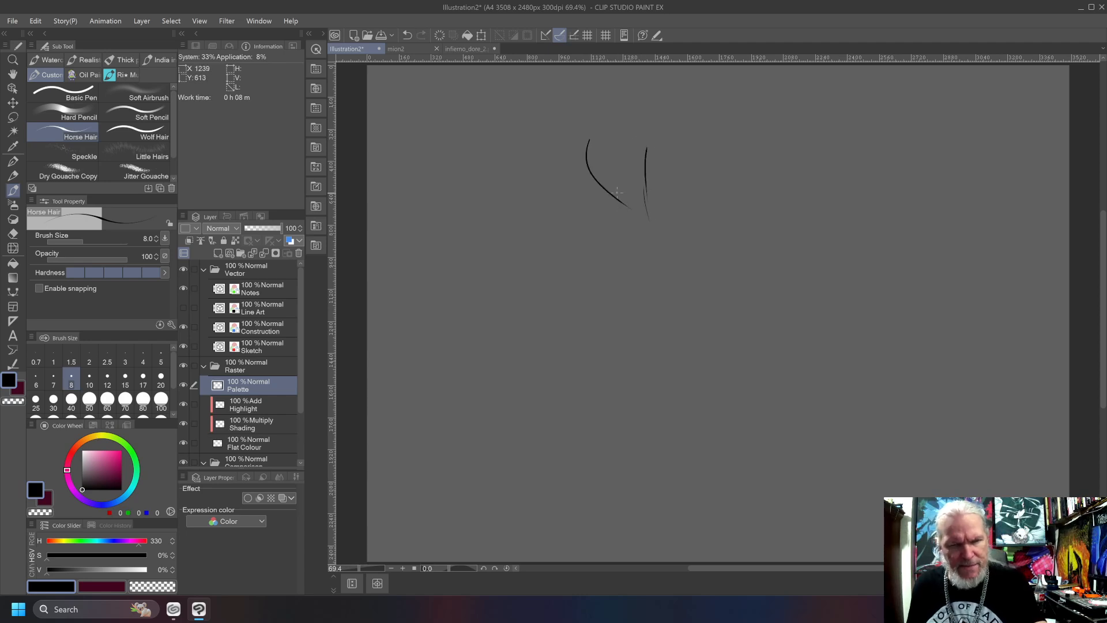
pyautogui.moveTo(619, 151); pyautogui.dragTo(639, 218)
pyautogui.moveTo(580, 170); pyautogui.dragTo(583, 184)
pyautogui.moveTo(586, 194); pyautogui.dragTo(641, 224)
pyautogui.moveTo(652, 171); pyautogui.dragTo(730, 295)
pyautogui.moveTo(644, 218); pyautogui.dragTo(713, 317)
pyautogui.moveTo(598, 209); pyautogui.dragTo(631, 264)
pyautogui.moveTo(589, 199)
pyautogui.mouseDown()
pyautogui.moveTo(635, 278)
pyautogui.moveTo(646, 270)
pyautogui.moveTo(685, 321)
pyautogui.mouseUp()
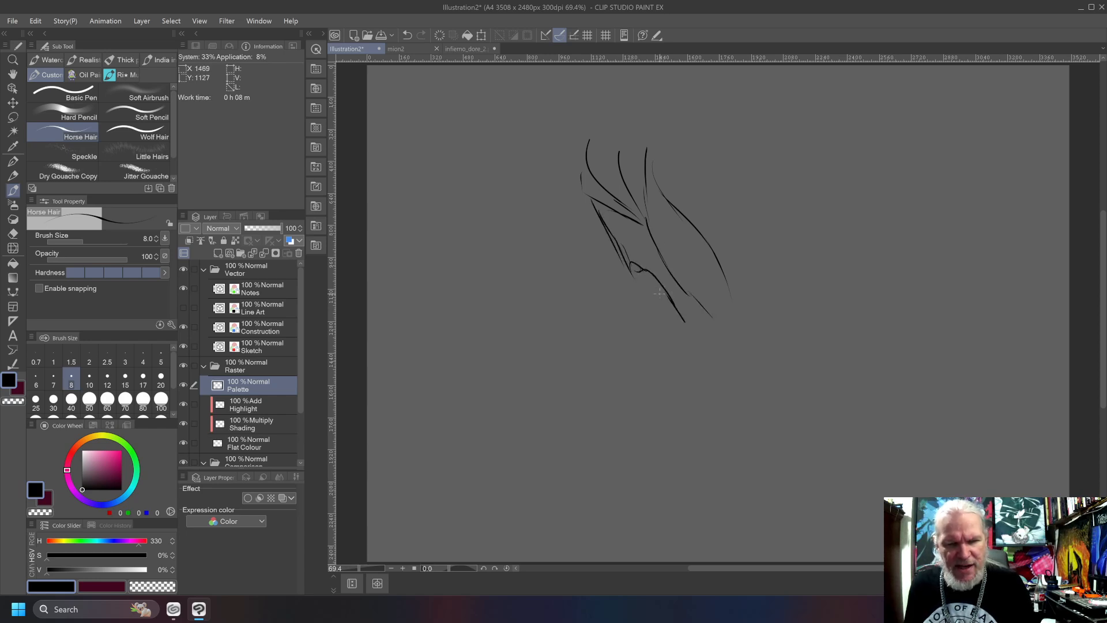
# Extend the arm sketch downward past the elbow with overlapping forearm muscle contours tapering to the wrist.
pyautogui.moveTo(645, 272); pyautogui.dragTo(728, 407)
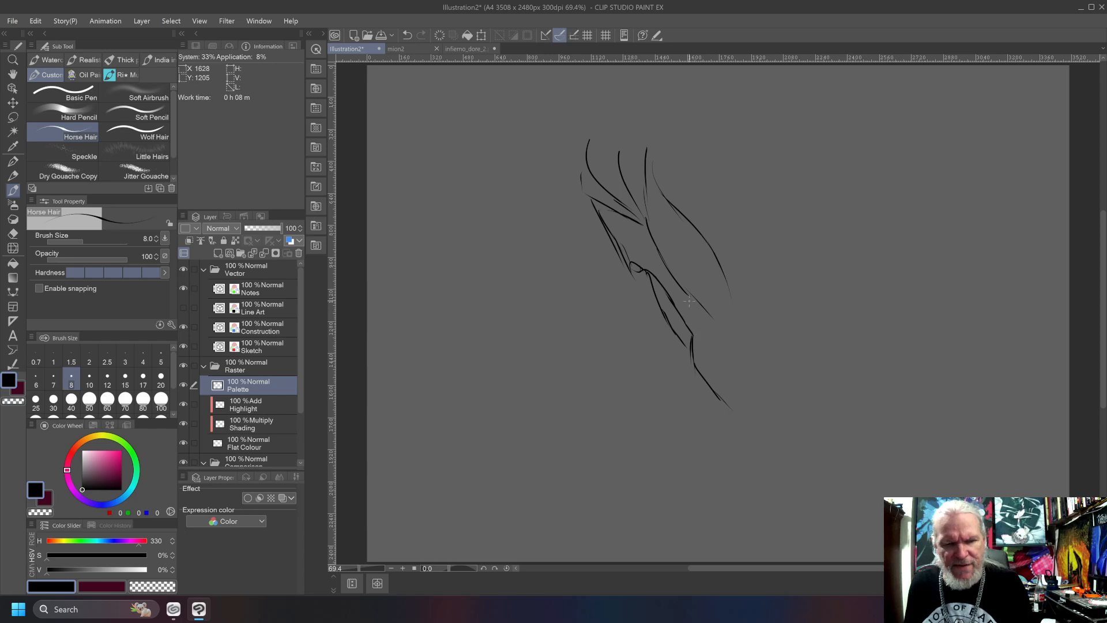
pyautogui.moveTo(703, 334); pyautogui.dragTo(740, 418)
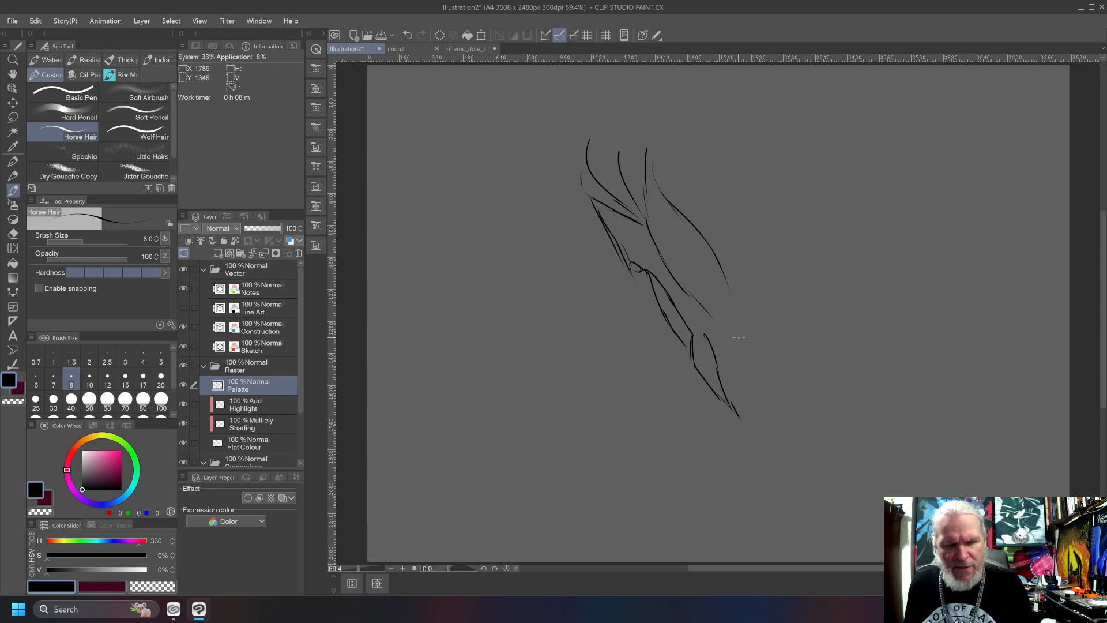
pyautogui.moveTo(710, 317)
pyautogui.mouseDown()
pyautogui.moveTo(745, 348)
pyautogui.moveTo(765, 403)
pyautogui.mouseUp()
pyautogui.moveTo(705, 324); pyautogui.dragTo(752, 420)
pyautogui.moveTo(718, 357)
pyautogui.mouseDown()
pyautogui.moveTo(735, 415)
pyautogui.moveTo(755, 437)
pyautogui.mouseUp()
pyautogui.moveTo(754, 403); pyautogui.dragTo(768, 442)
pyautogui.moveTo(738, 316)
pyautogui.mouseDown()
pyautogui.moveTo(740, 338)
pyautogui.moveTo(761, 347)
pyautogui.moveTo(775, 378)
pyautogui.moveTo(790, 439)
pyautogui.moveTo(811, 451)
pyautogui.mouseUp()
pyautogui.moveTo(748, 434); pyautogui.dragTo(769, 467)
# Sketch a second forearm beside the first from two overlapping elongated muscle shapes, with short strokes at the wrist.
pyautogui.moveTo(636, 428)
pyautogui.mouseDown()
pyautogui.moveTo(559, 307)
pyautogui.moveTo(549, 311)
pyautogui.moveTo(637, 438)
pyautogui.mouseUp()
pyautogui.moveTo(550, 299)
pyautogui.mouseDown()
pyautogui.moveTo(552, 393)
pyautogui.moveTo(538, 358)
pyautogui.moveTo(594, 448)
pyautogui.mouseUp()
pyautogui.moveTo(549, 336); pyautogui.dragTo(619, 470)
pyautogui.moveTo(622, 421)
pyautogui.mouseDown()
pyautogui.moveTo(633, 477)
pyautogui.moveTo(617, 462)
pyautogui.moveTo(636, 464)
pyautogui.moveTo(597, 438)
pyautogui.moveTo(632, 461)
pyautogui.mouseUp()
pyautogui.moveTo(615, 445); pyautogui.dragTo(622, 465)
pyautogui.moveTo(600, 435); pyautogui.dragTo(613, 456)
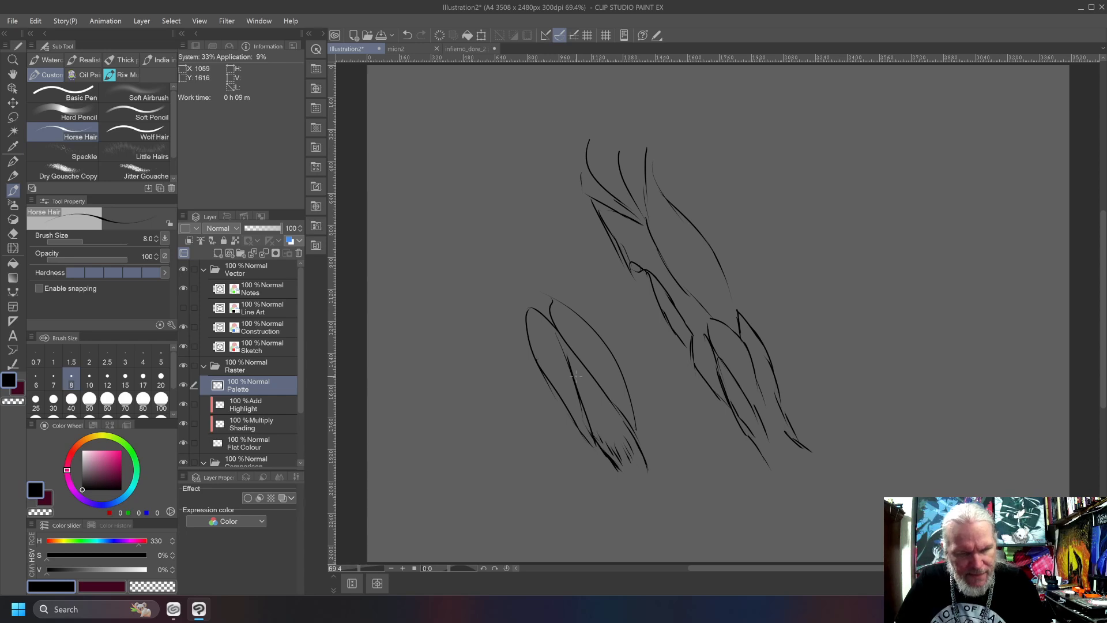
# Add lengthwise contour lines inside the second forearm's muscles and draw a blocky wrist and hand below it.
pyautogui.moveTo(557, 312); pyautogui.dragTo(614, 375)
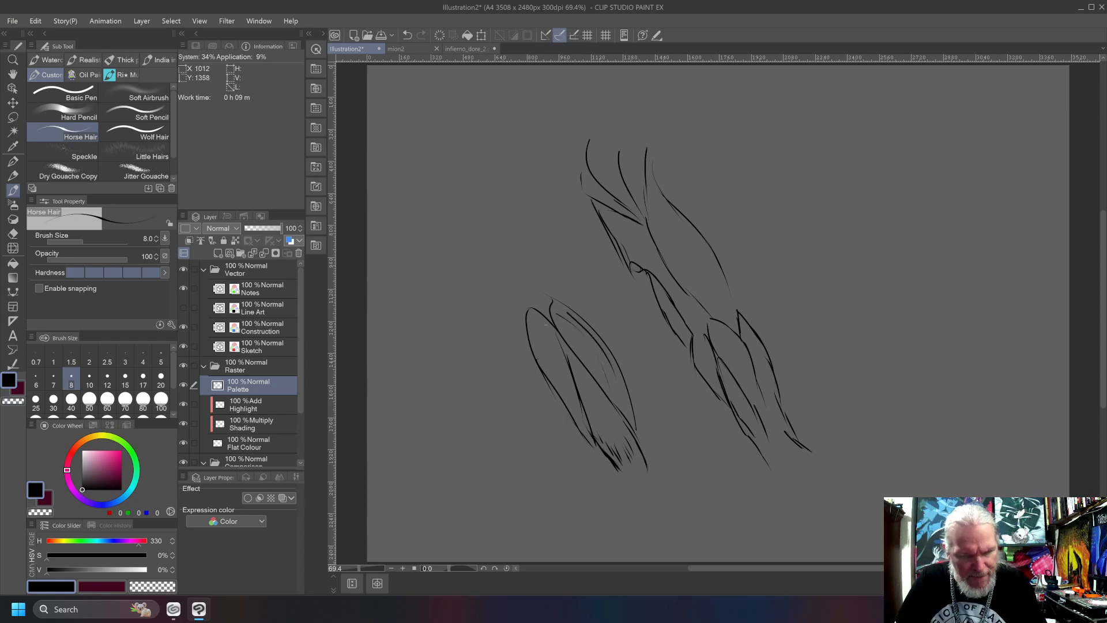
pyautogui.moveTo(546, 330); pyautogui.dragTo(549, 353)
pyautogui.moveTo(548, 353); pyautogui.dragTo(556, 386)
pyautogui.moveTo(548, 326)
pyautogui.mouseDown()
pyautogui.moveTo(563, 374)
pyautogui.moveTo(553, 336)
pyautogui.moveTo(616, 419)
pyautogui.mouseUp()
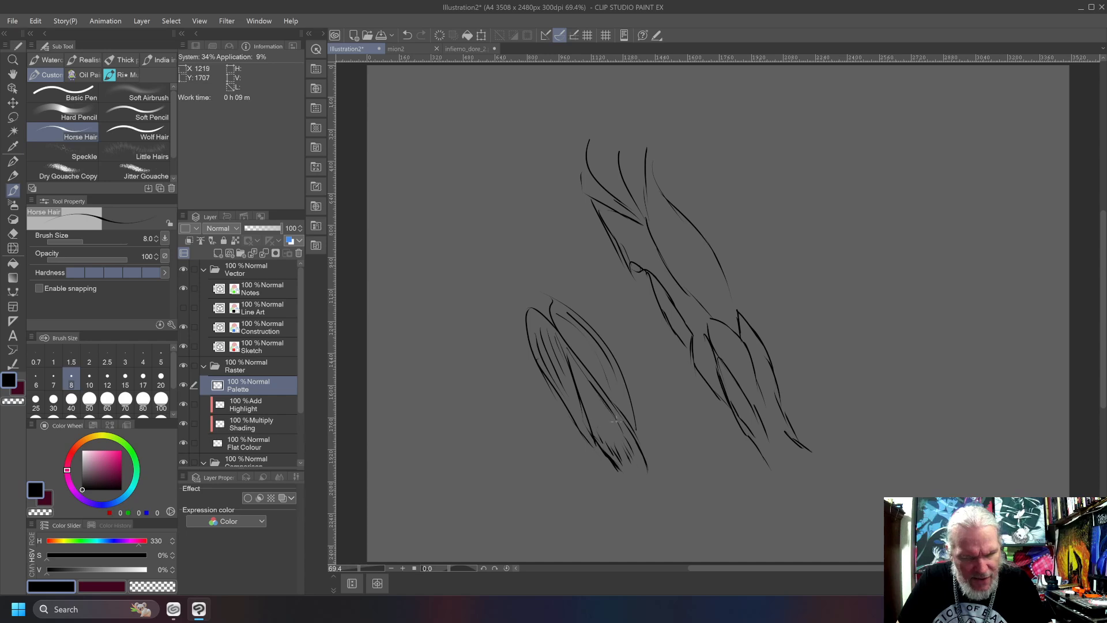
pyautogui.moveTo(568, 355); pyautogui.dragTo(601, 431)
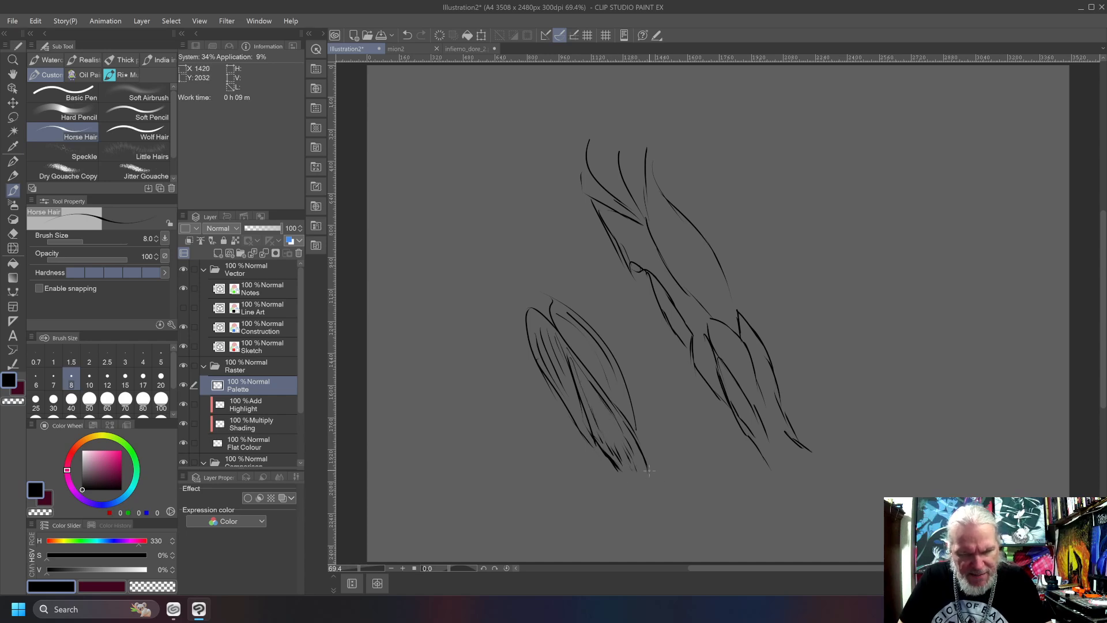
pyautogui.moveTo(650, 470)
pyautogui.mouseDown()
pyautogui.moveTo(659, 477)
pyautogui.moveTo(623, 505)
pyautogui.moveTo(660, 490)
pyautogui.moveTo(646, 541)
pyautogui.moveTo(686, 540)
pyautogui.moveTo(666, 490)
pyautogui.moveTo(688, 501)
pyautogui.moveTo(690, 524)
pyautogui.mouseUp()
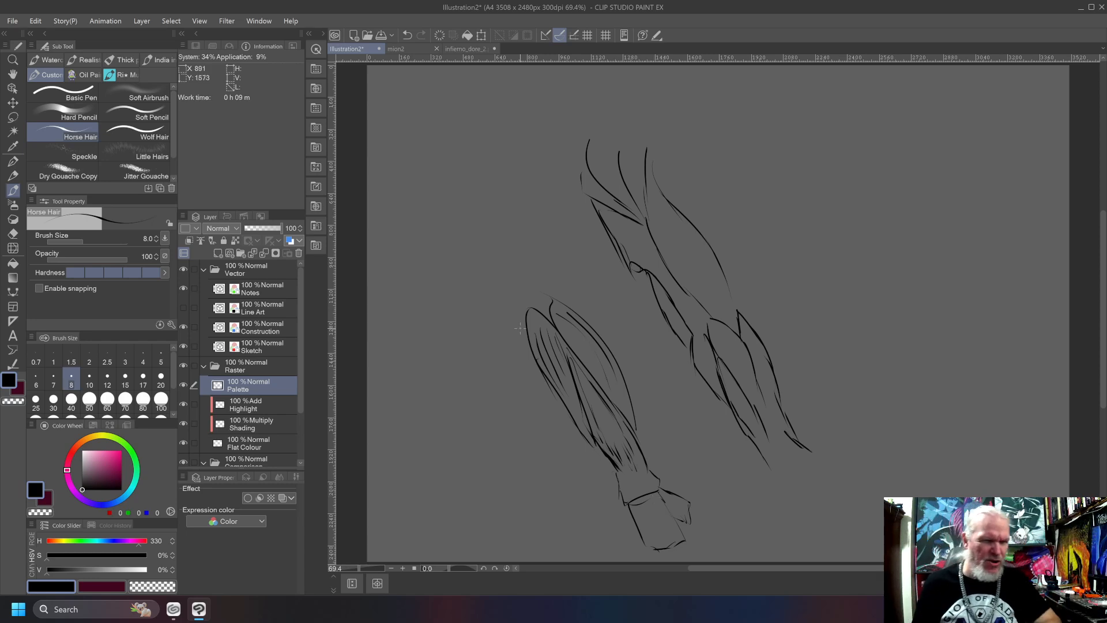
# Switch to the mion2 document, select the me_se_fu_a1 reference layer and toggle its visibility off and back on.
pyautogui.click(413, 52)
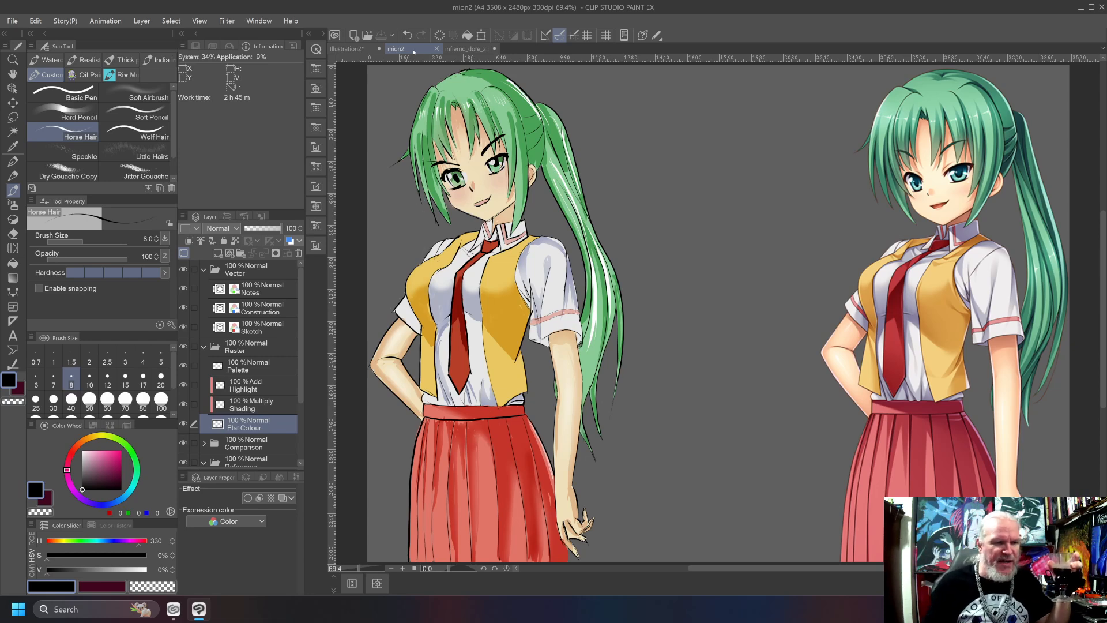
pyautogui.scroll(-3, 296, 290)
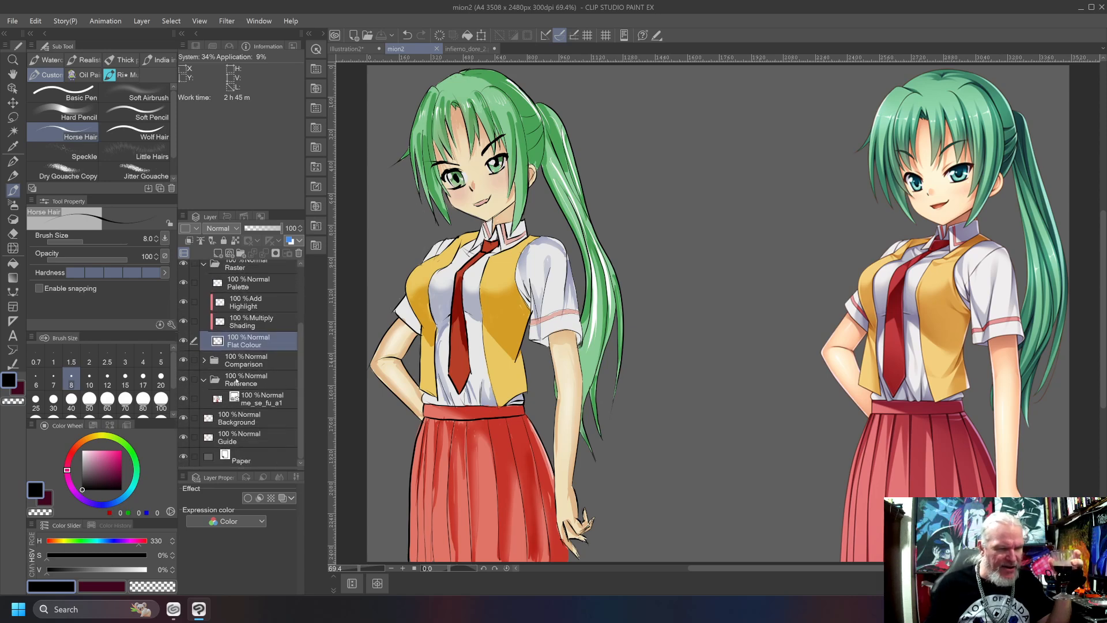
pyautogui.click(237, 381)
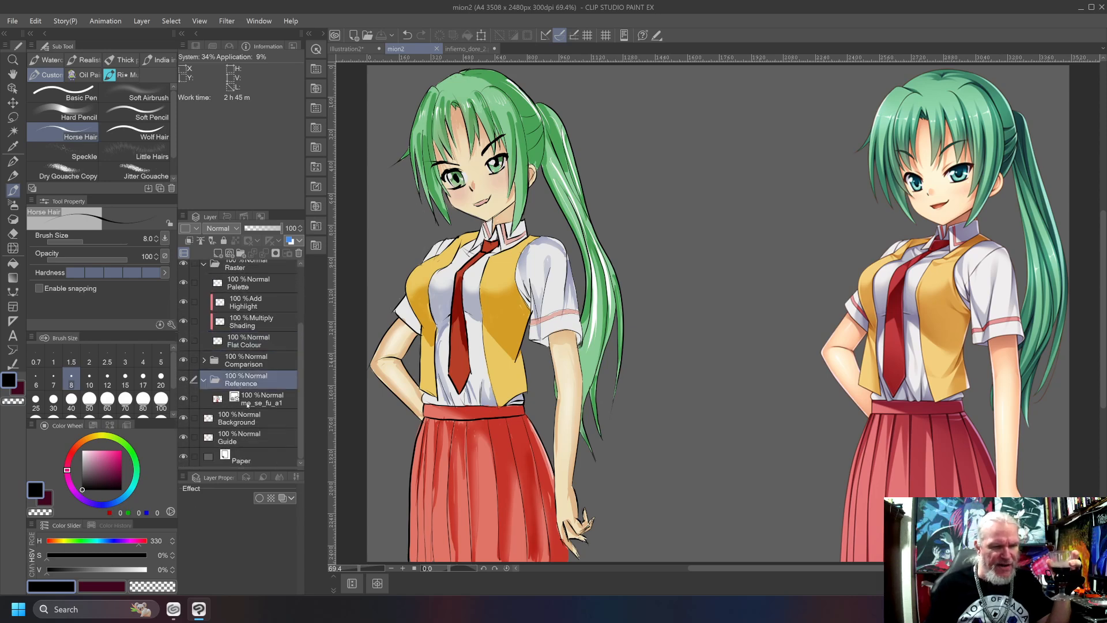
pyautogui.click(246, 403)
pyautogui.click(183, 399)
pyautogui.click(183, 398)
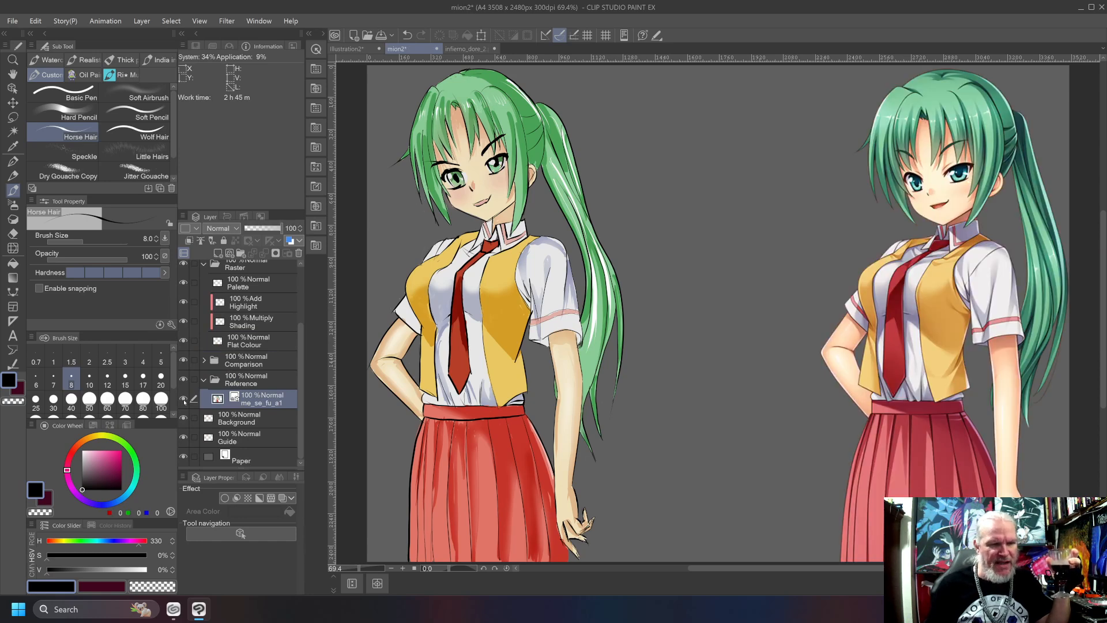
# Expand the Comparison folder, toggle the visibility of the folder and its Palette layer, and collapse the folder again.
pyautogui.click(203, 360)
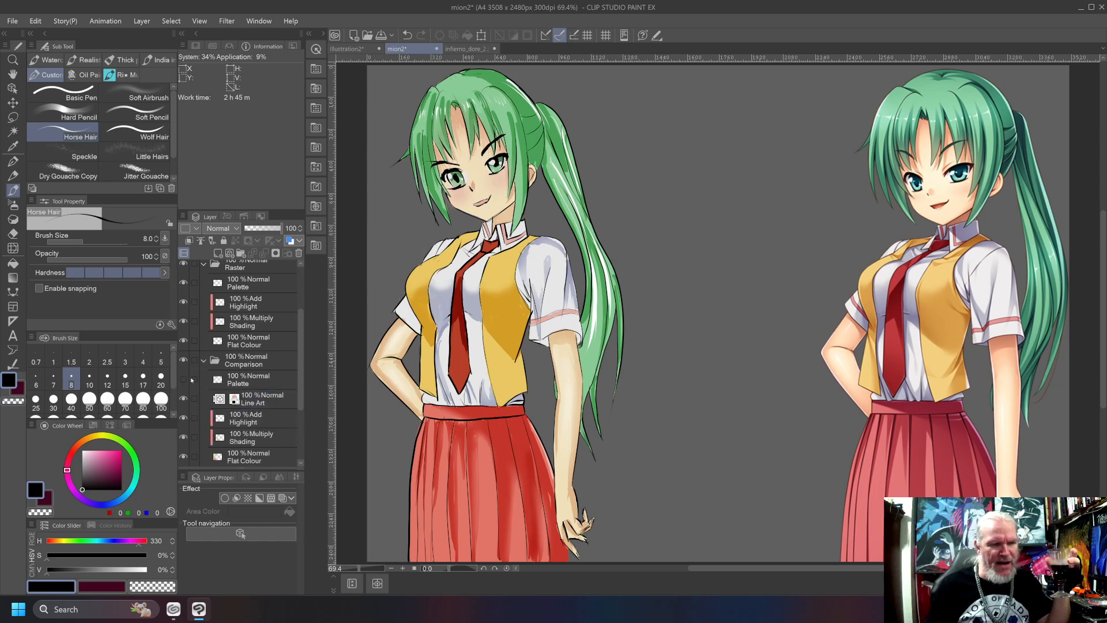
pyautogui.click(185, 361)
pyautogui.click(184, 361)
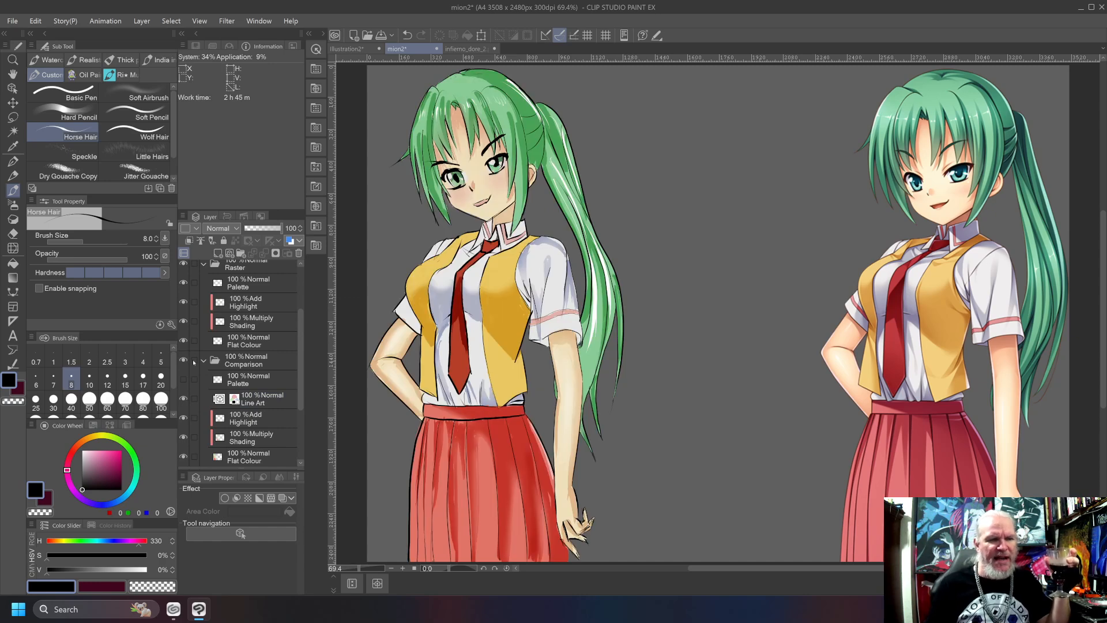
pyautogui.click(185, 360)
pyautogui.click(184, 360)
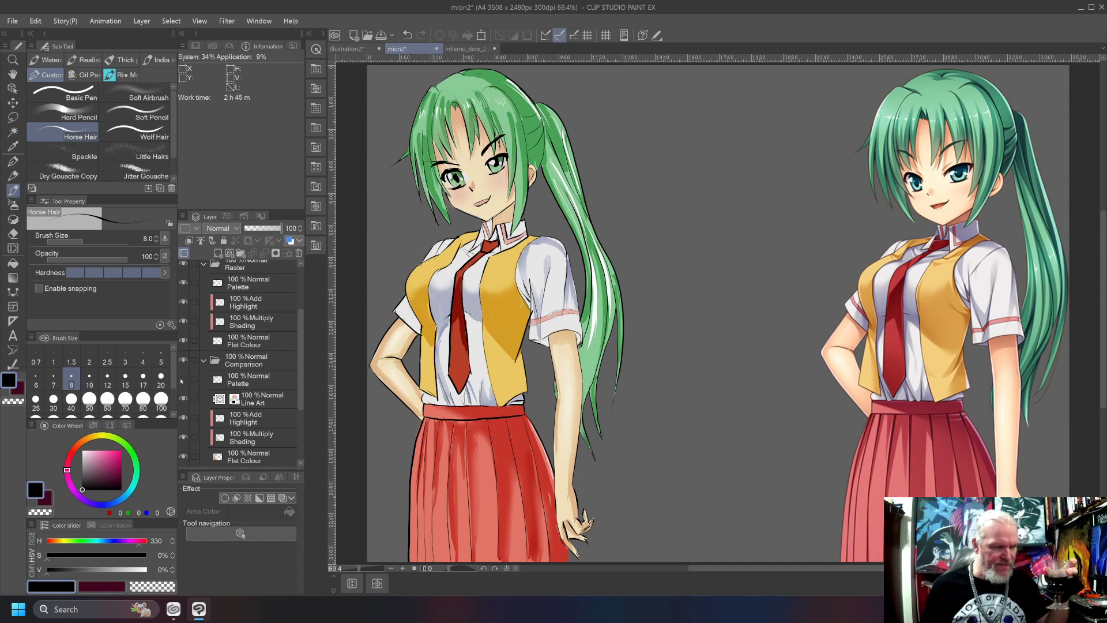
pyautogui.click(183, 381)
pyautogui.click(183, 380)
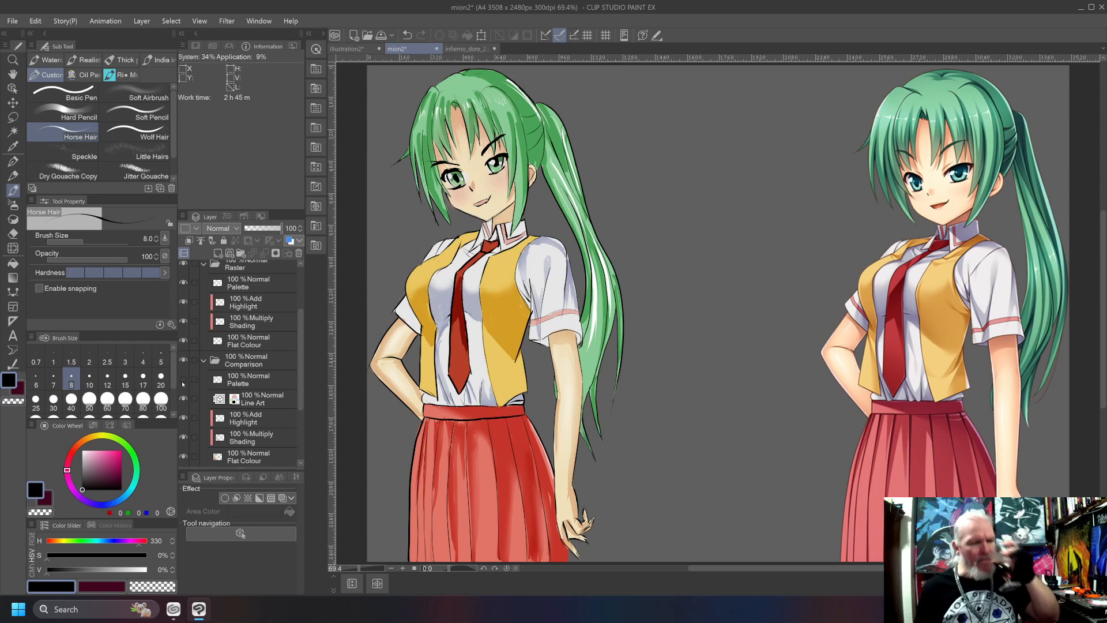
pyautogui.click(204, 361)
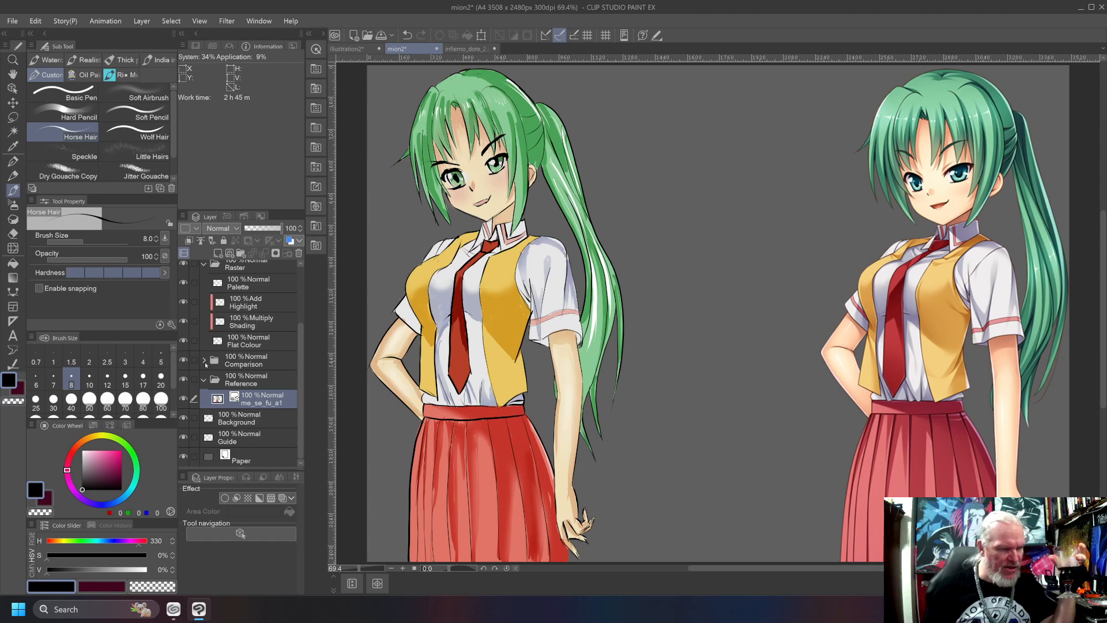
# Hide the Comparison folder to view the reference character alone, restore its visibility and select the folder.
pyautogui.click(183, 360)
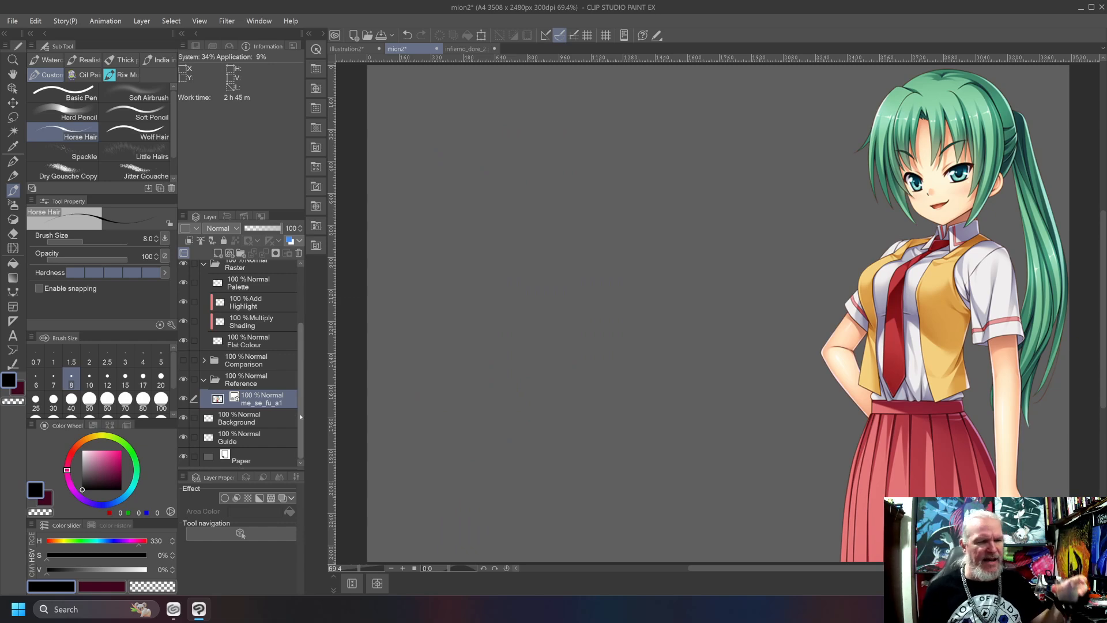
pyautogui.click(190, 363)
pyautogui.click(183, 361)
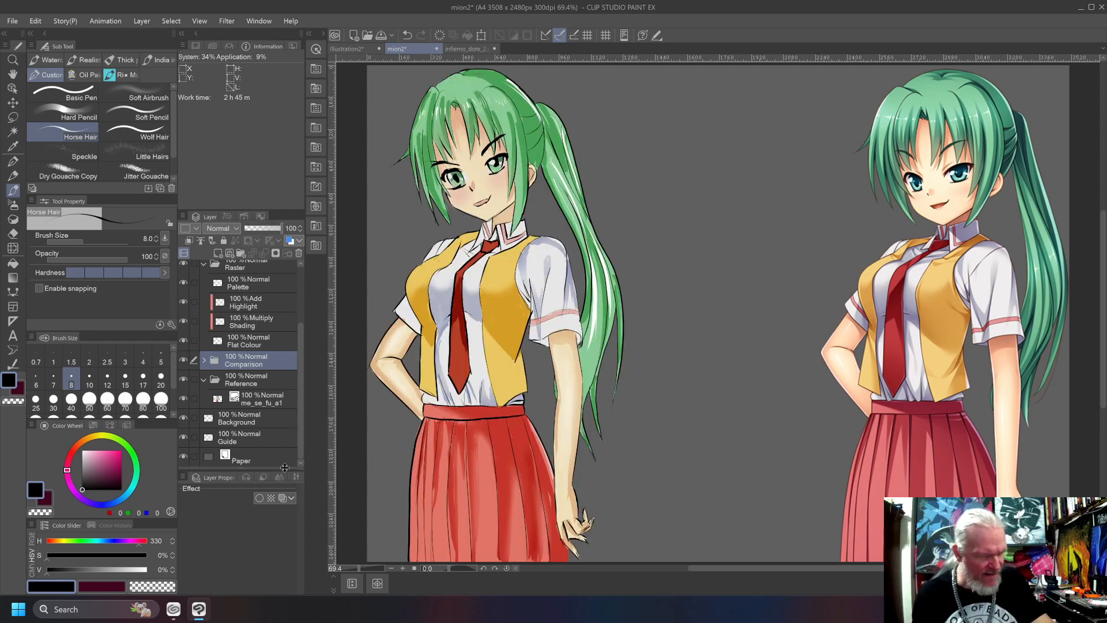
# Try freehand full-height vertical construction lines between the two characters on the Construction layer, and undo them.
pyautogui.scroll(3, 254, 357)
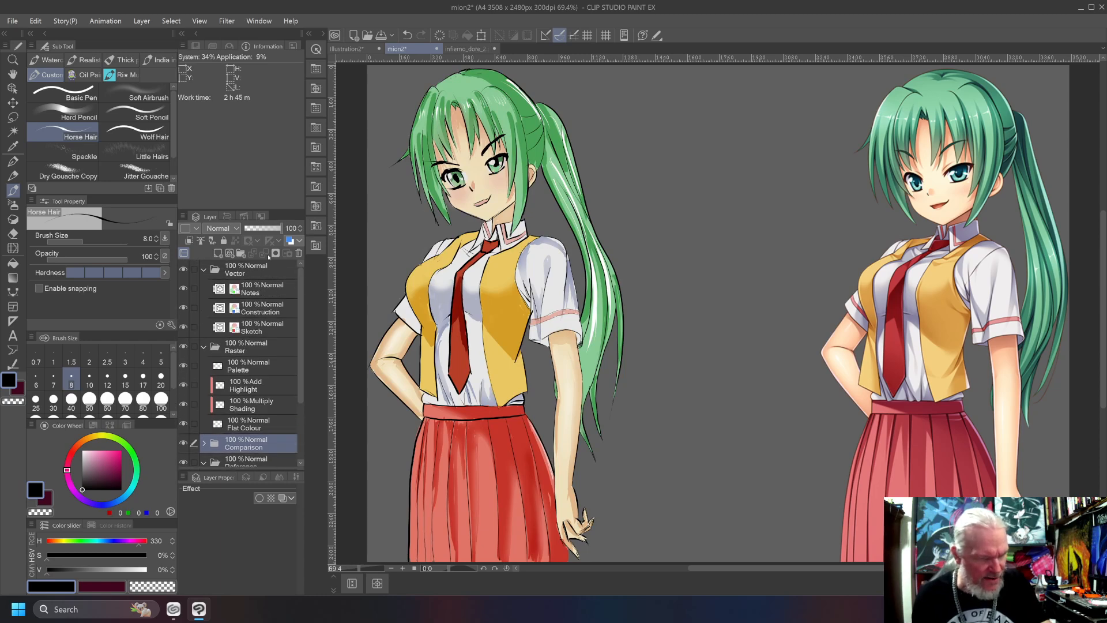
pyautogui.click(243, 311)
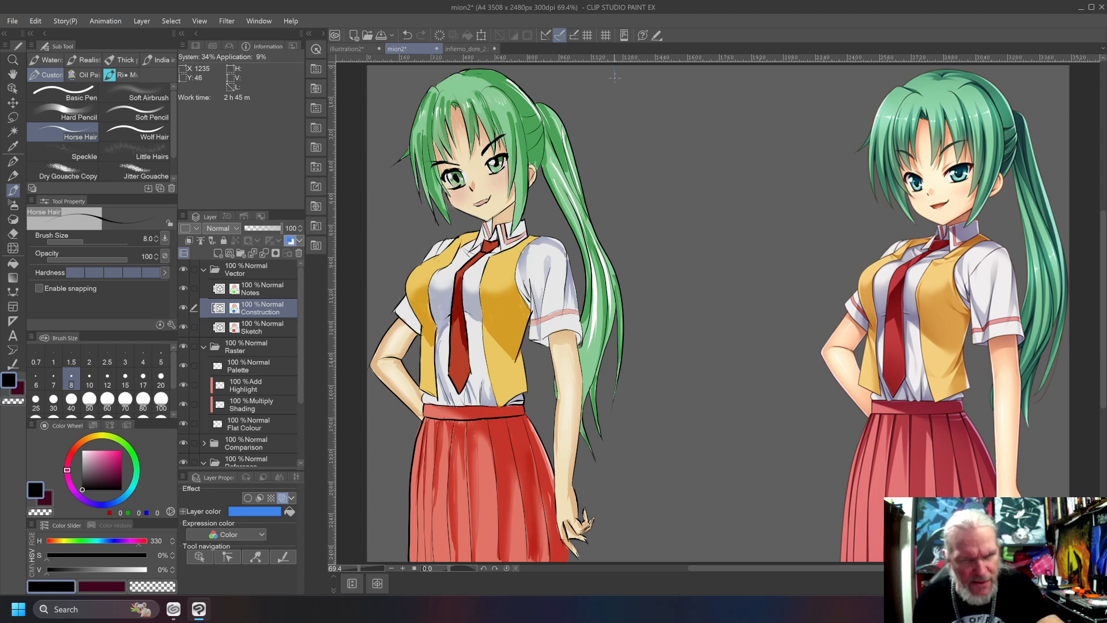
pyautogui.moveTo(619, 134); pyautogui.dragTo(638, 425)
pyautogui.hotkey('ctrl', 'z')
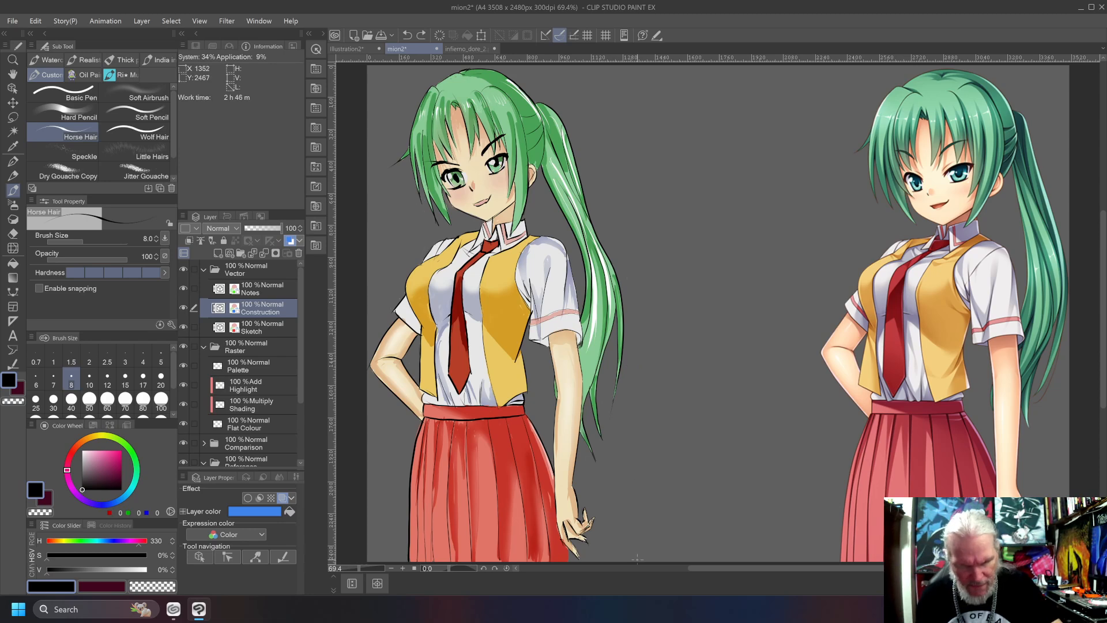
pyautogui.moveTo(637, 553); pyautogui.dragTo(628, 340)
pyautogui.moveTo(623, 251); pyautogui.dragTo(619, 62)
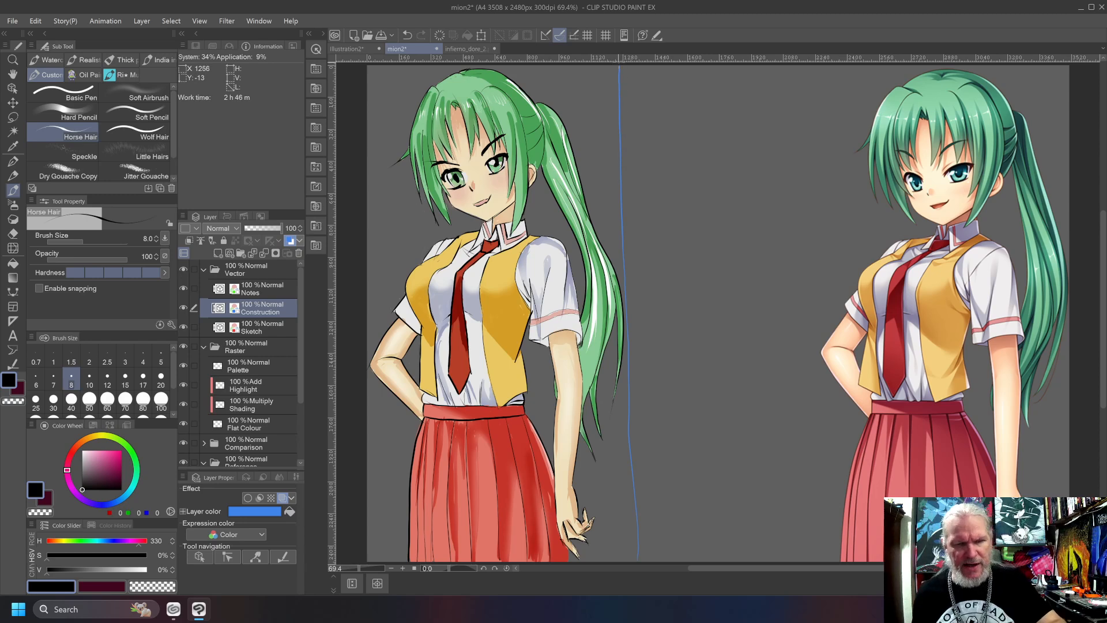
pyautogui.hotkey('ctrl', 'z')
pyautogui.moveTo(629, 558); pyautogui.dragTo(624, 61)
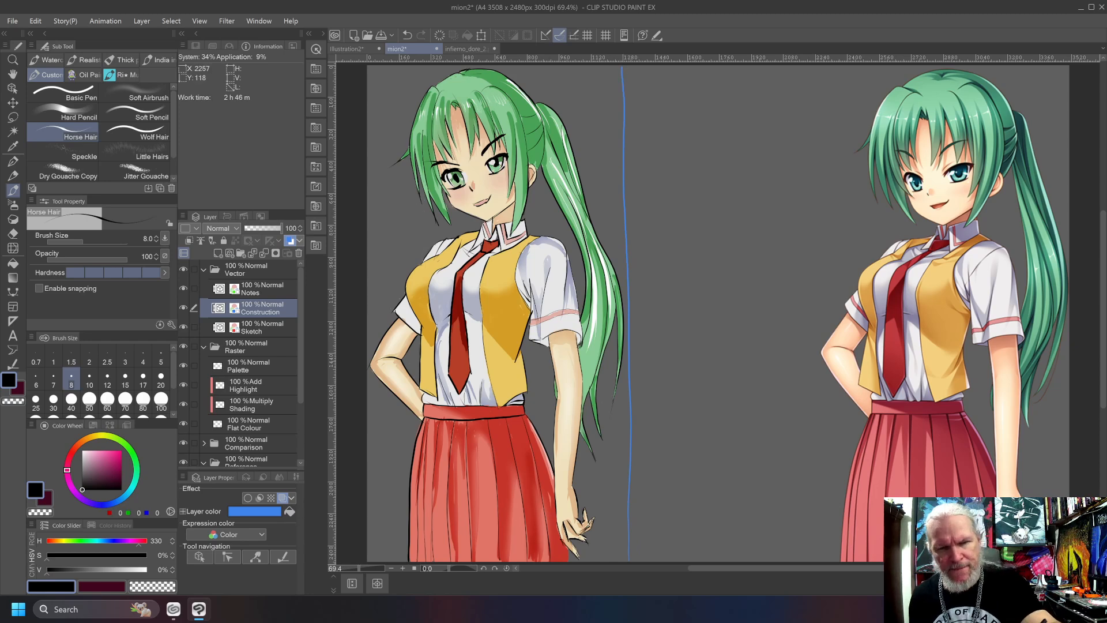
pyautogui.moveTo(825, 544); pyautogui.dragTo(807, 66)
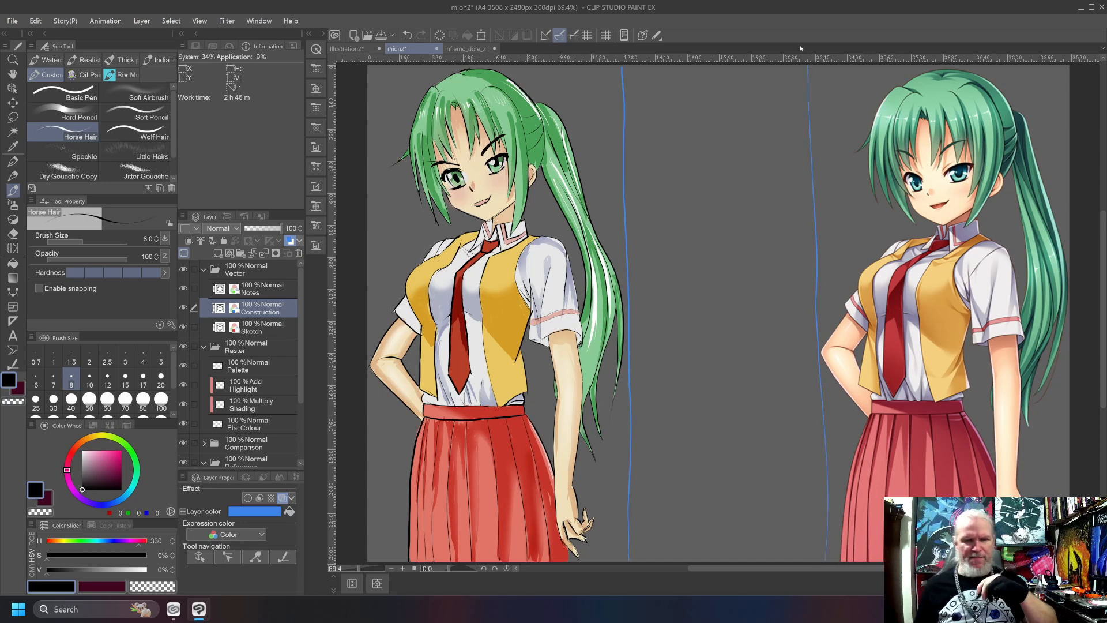
pyautogui.hotkey('ctrl', 'z')
pyautogui.hotkey('ctrl', 'z')
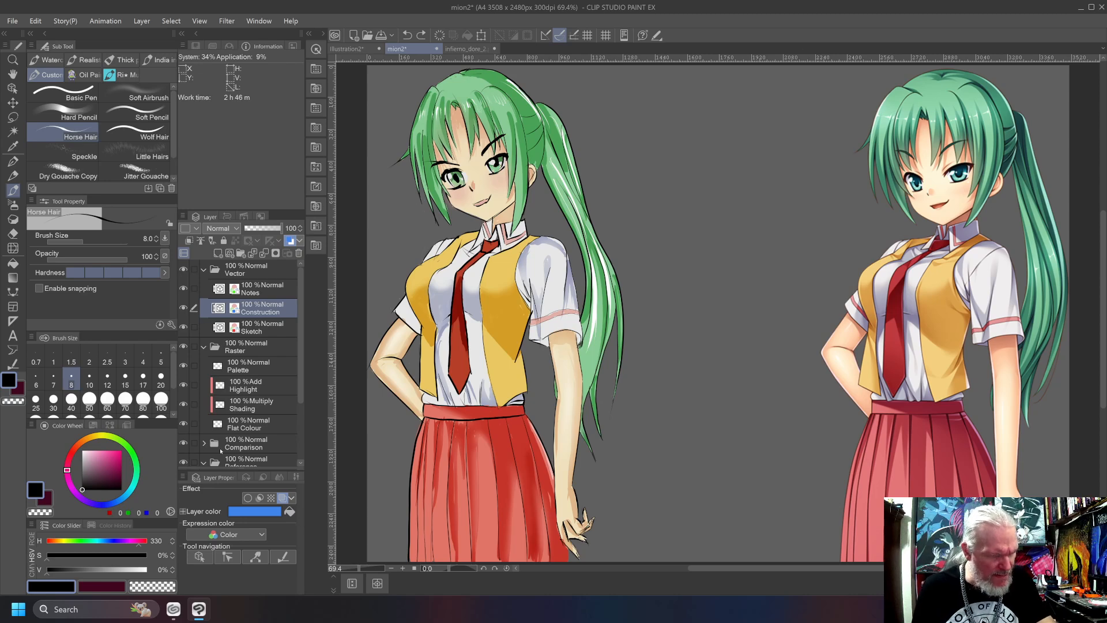
# Hide the Comparison folder, select the Palette layer in the Raster folder, and toggle the Comparison folder's visibility on and back off.
pyautogui.click(194, 443)
pyautogui.click(193, 445)
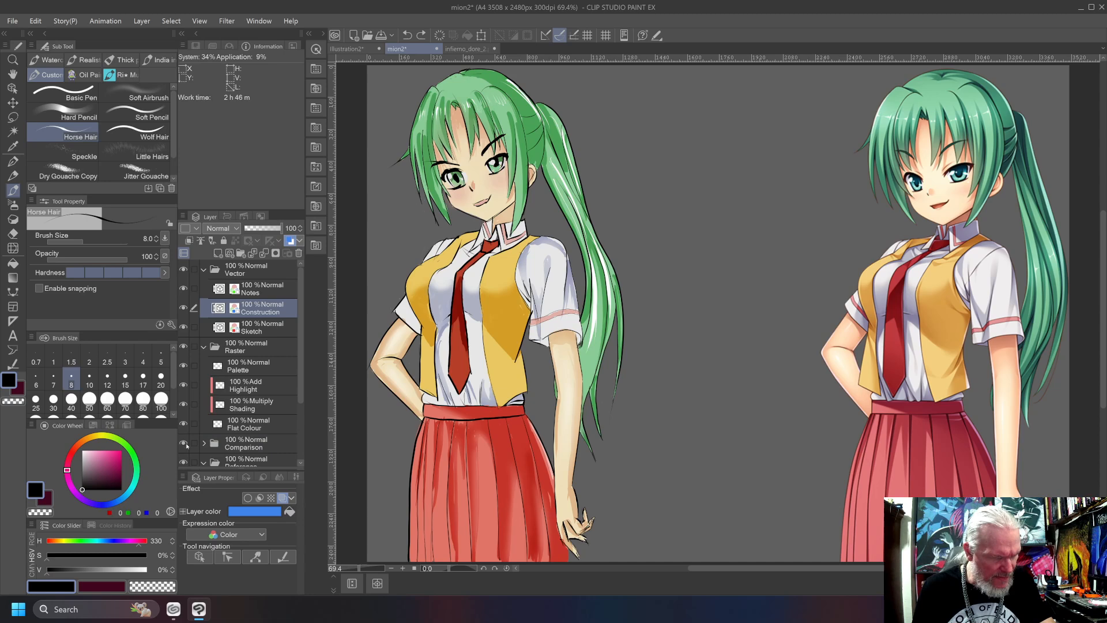
pyautogui.click(183, 443)
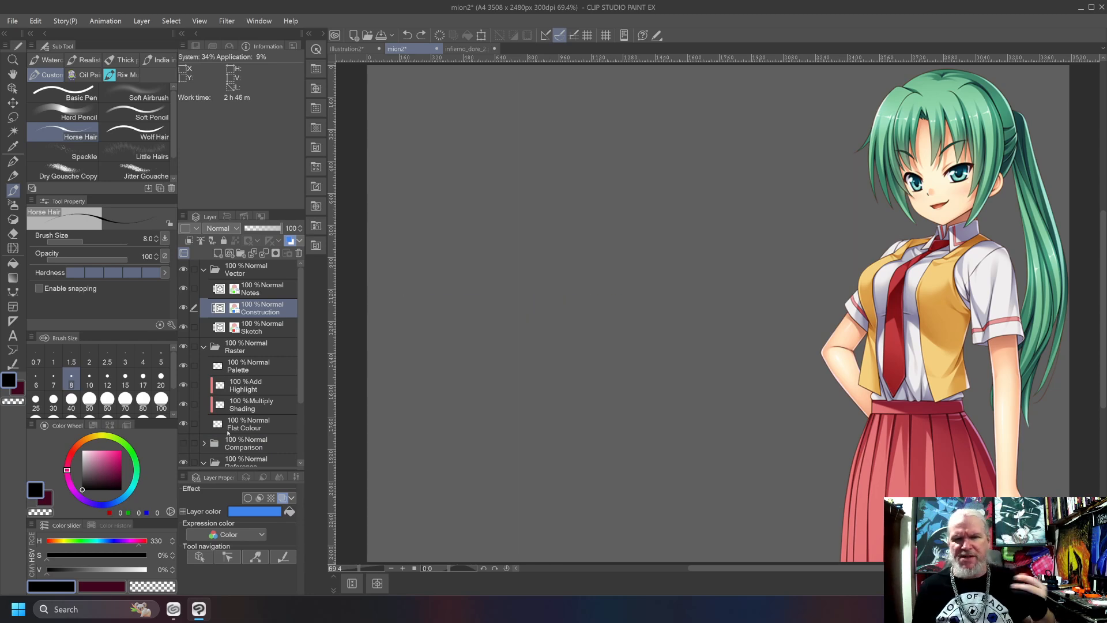
pyautogui.click(253, 365)
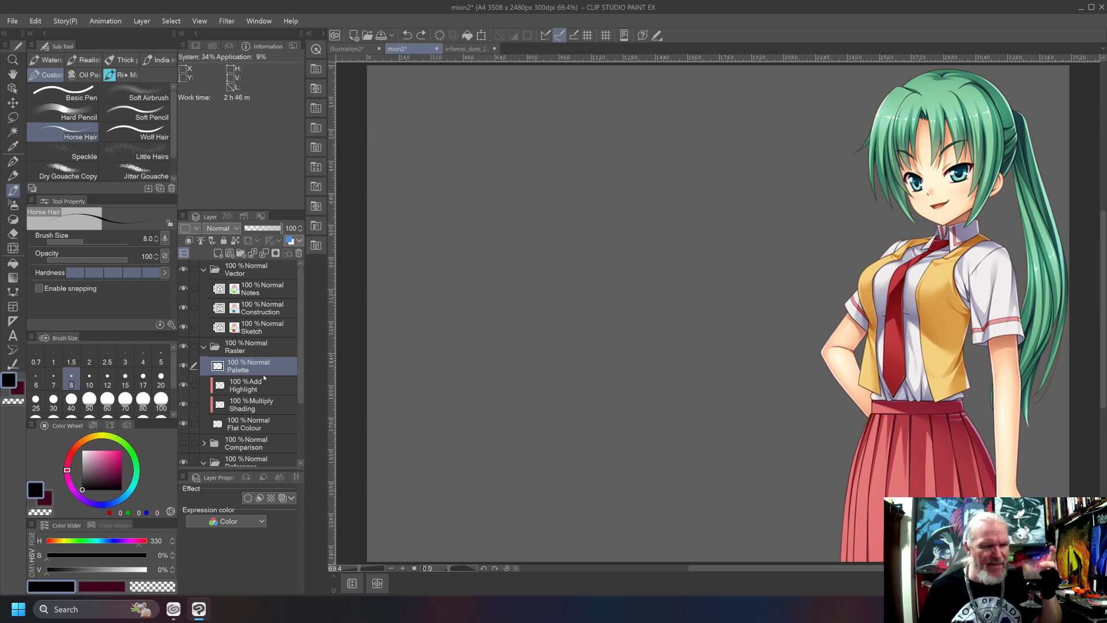
pyautogui.click(184, 443)
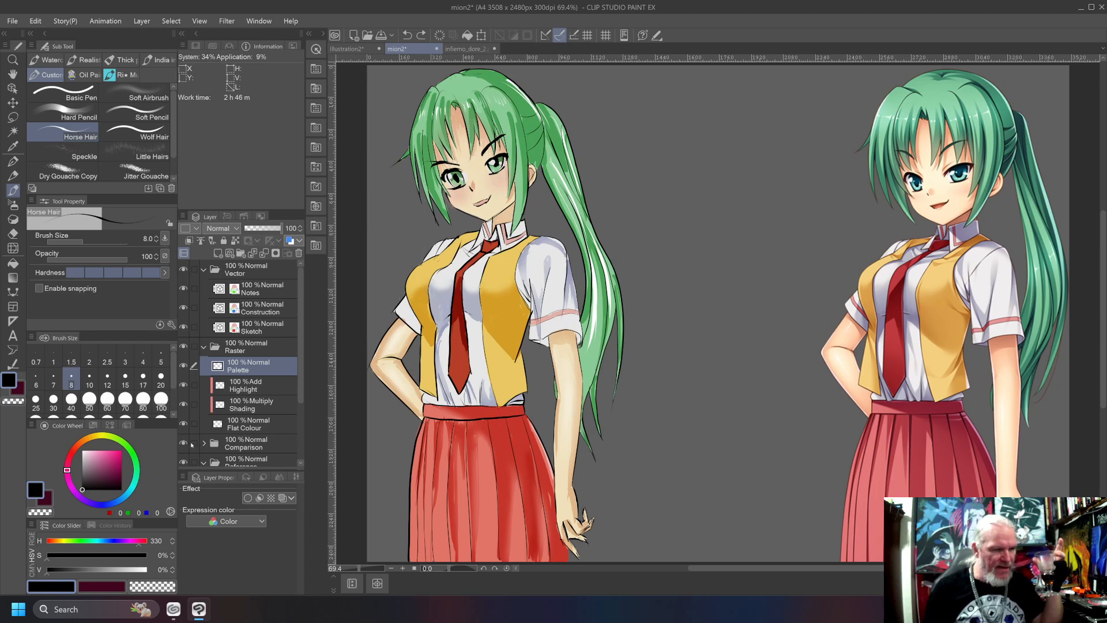
pyautogui.click(184, 443)
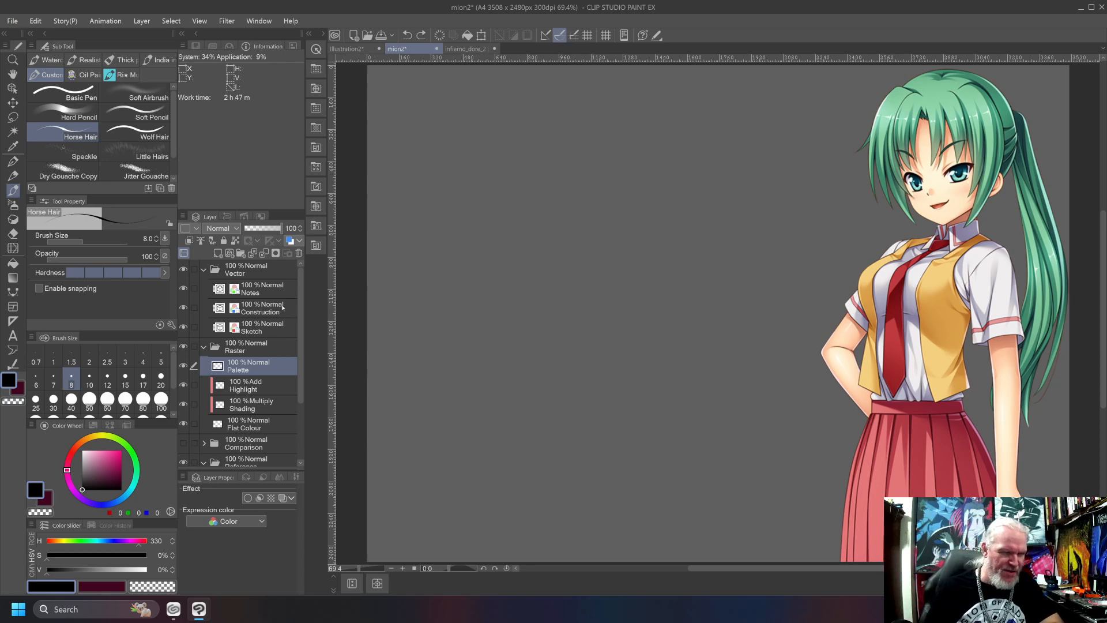
# Choose a green with hue 116, saturation 83% and value 60%, and enlarge the brush to 20 on the raster Palette layer.
pyautogui.click(273, 326)
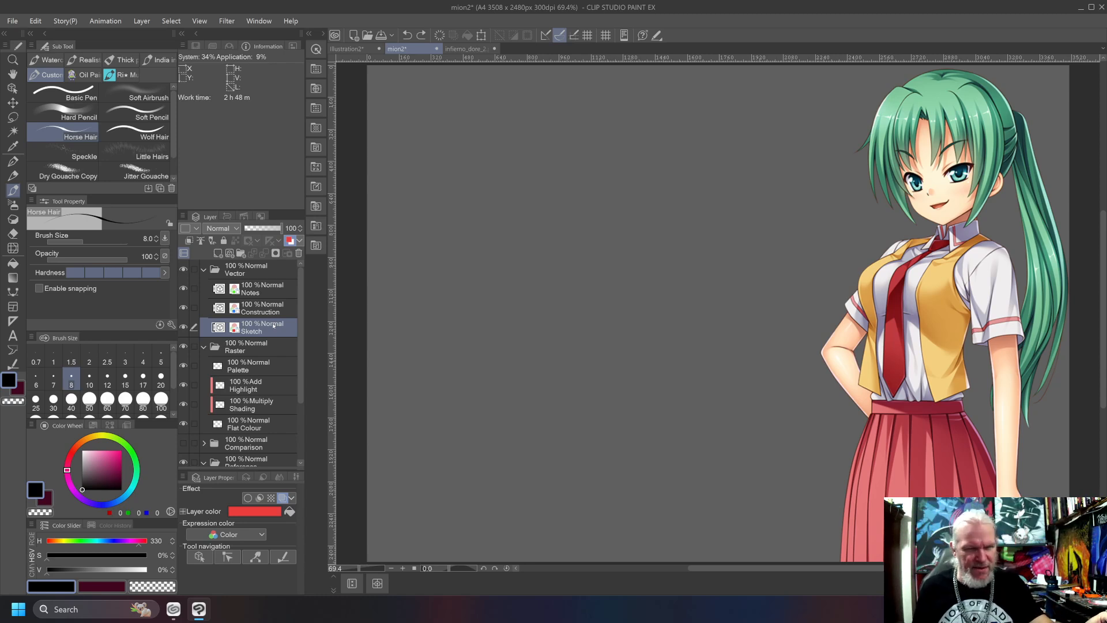
pyautogui.click(131, 452)
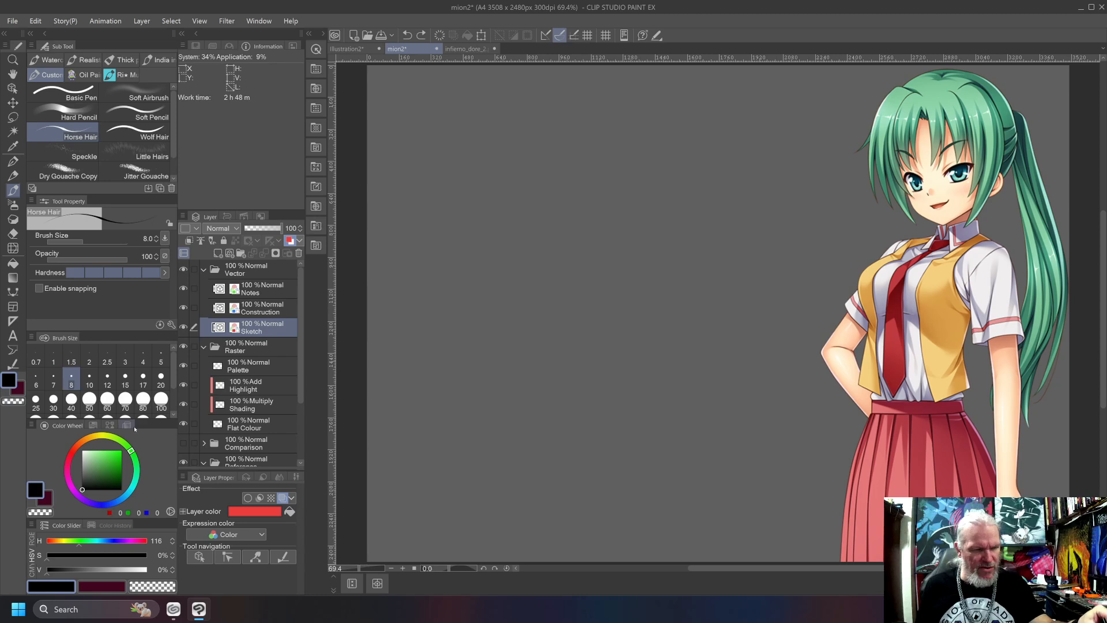
pyautogui.click(115, 466)
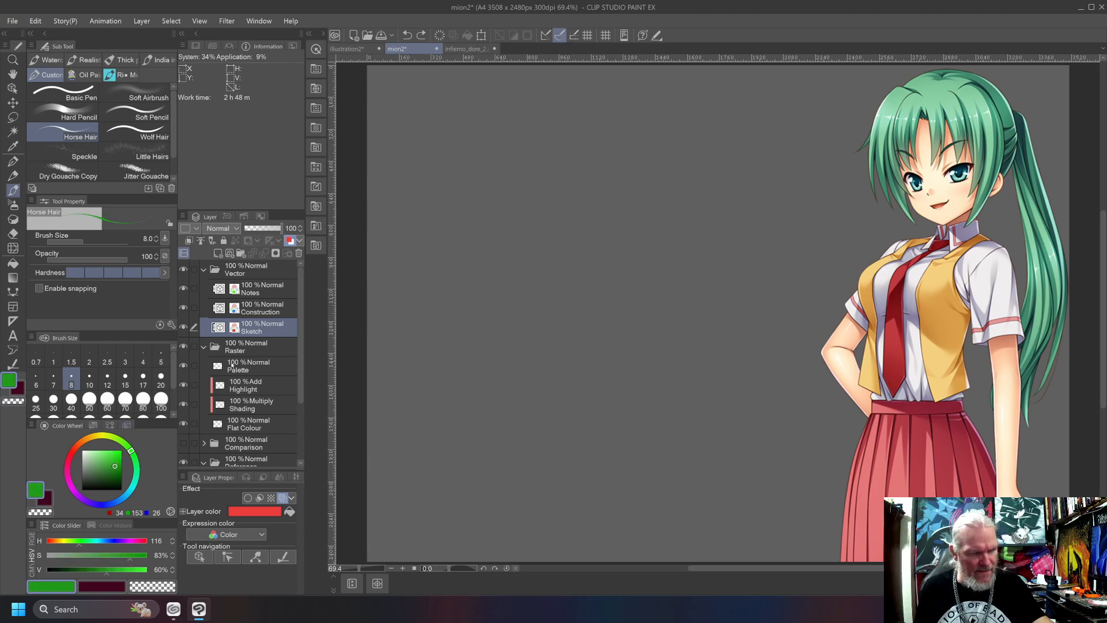
pyautogui.click(232, 366)
pyautogui.press(']')
pyautogui.press(']')
pyautogui.press(']')
pyautogui.press(']')
pyautogui.press(']')
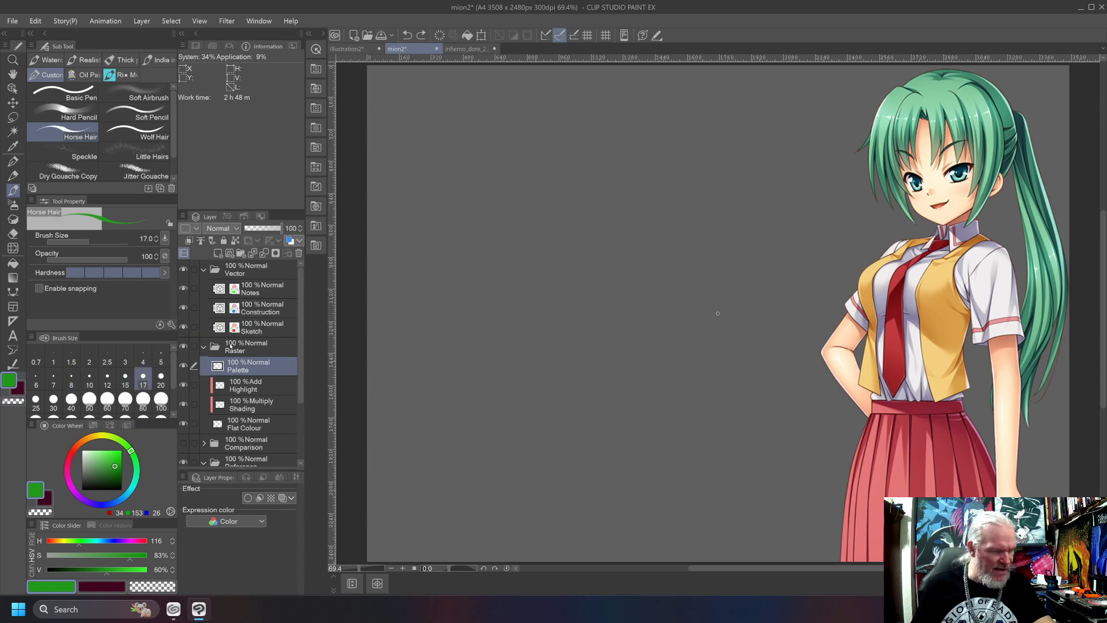
# Shift the hue to 118 and paint one small round dark green swatch on the empty canvas, undoing the misplaced trial dabs.
pyautogui.click(495, 123)
pyautogui.hotkey('ctrl', 'z')
pyautogui.moveTo(131, 451); pyautogui.dragTo(133, 453)
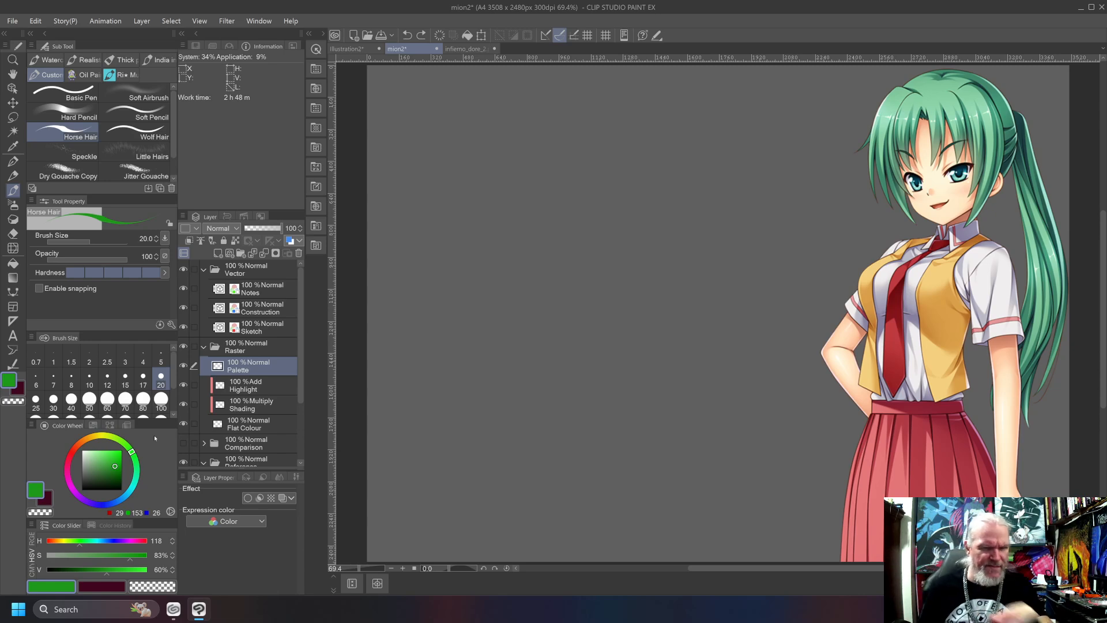
pyautogui.click(528, 175)
pyautogui.moveTo(527, 170)
pyautogui.mouseDown()
pyautogui.moveTo(517, 176)
pyautogui.moveTo(529, 175)
pyautogui.mouseUp()
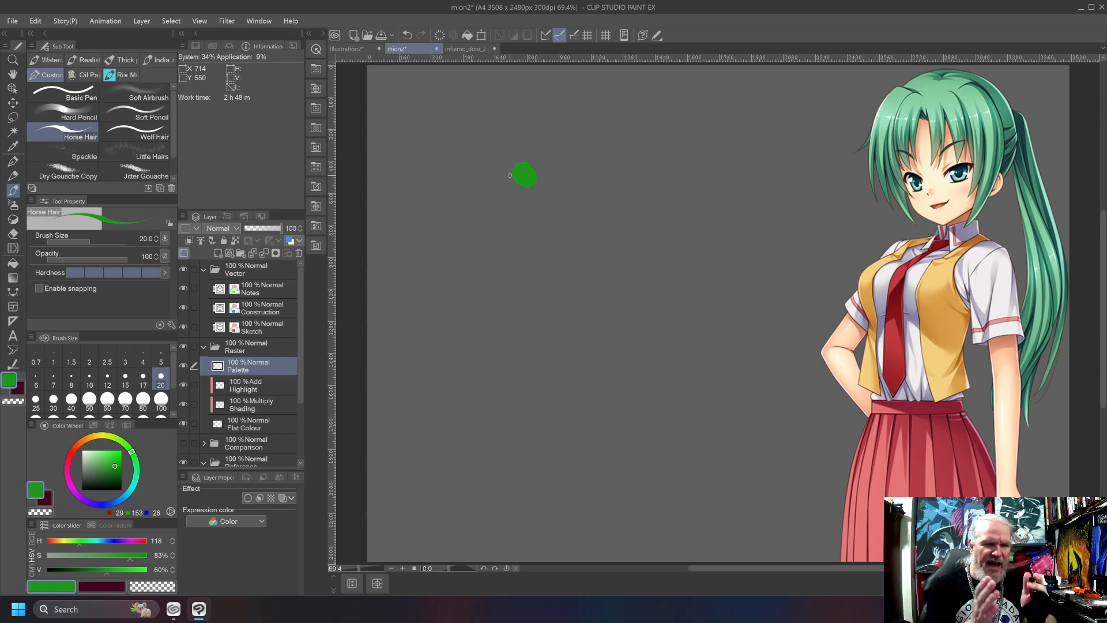
pyautogui.hotkey('ctrl', 'z')
pyautogui.click(470, 201)
pyautogui.moveTo(468, 203); pyautogui.dragTo(481, 206)
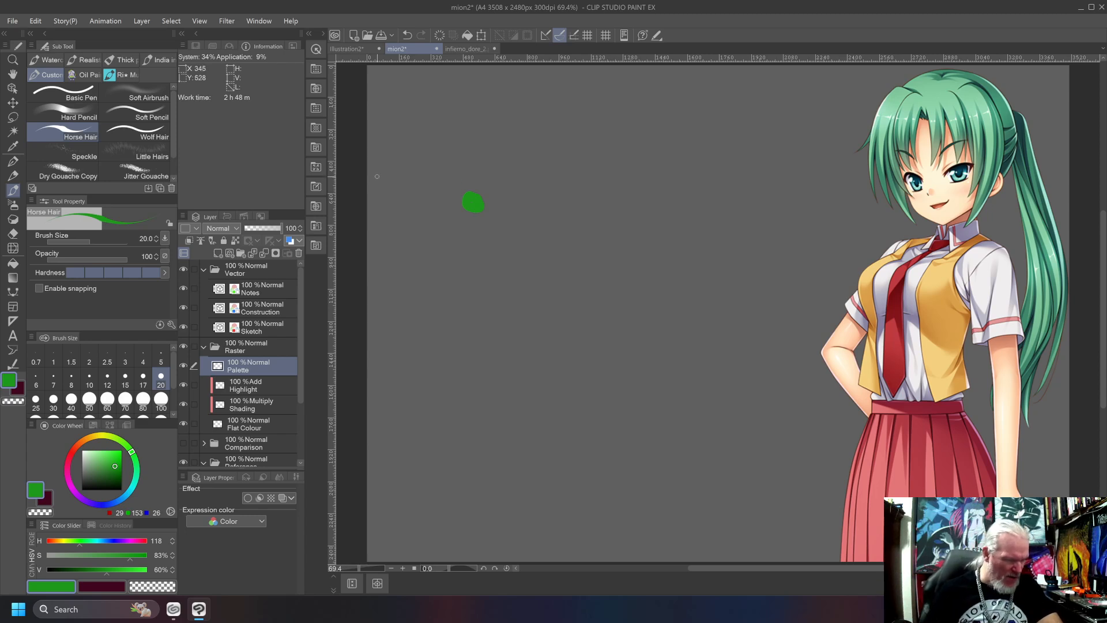
# Switch the colour sliders to RGB, mix pure green (0, 255, 0) and paint a swatch of it beside the dark green one.
pyautogui.click(32, 542)
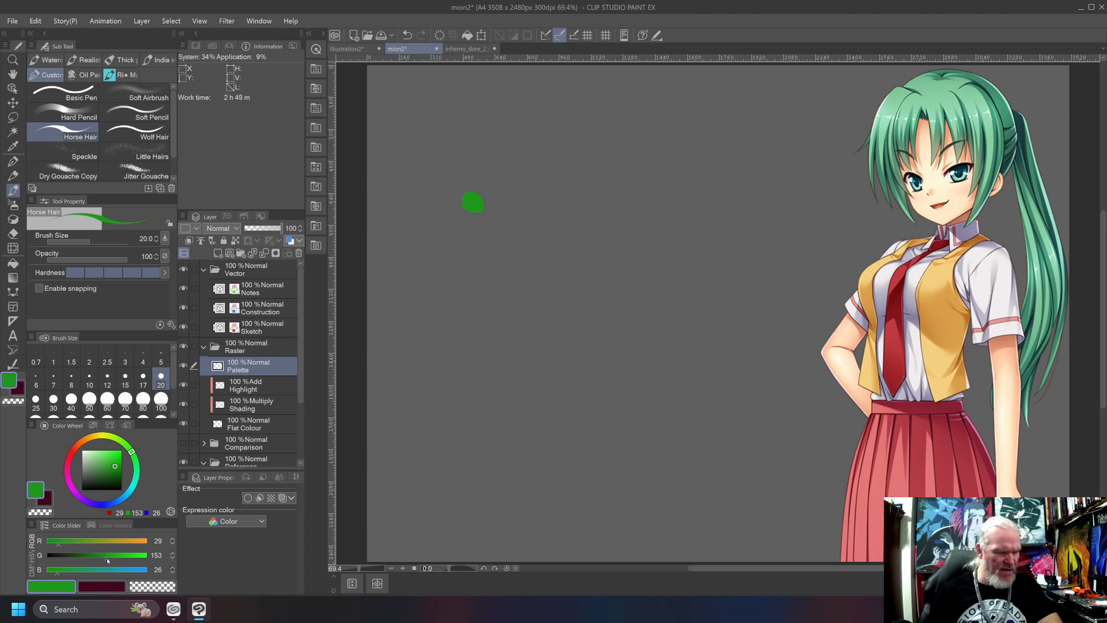
pyautogui.moveTo(107, 558); pyautogui.dragTo(148, 555)
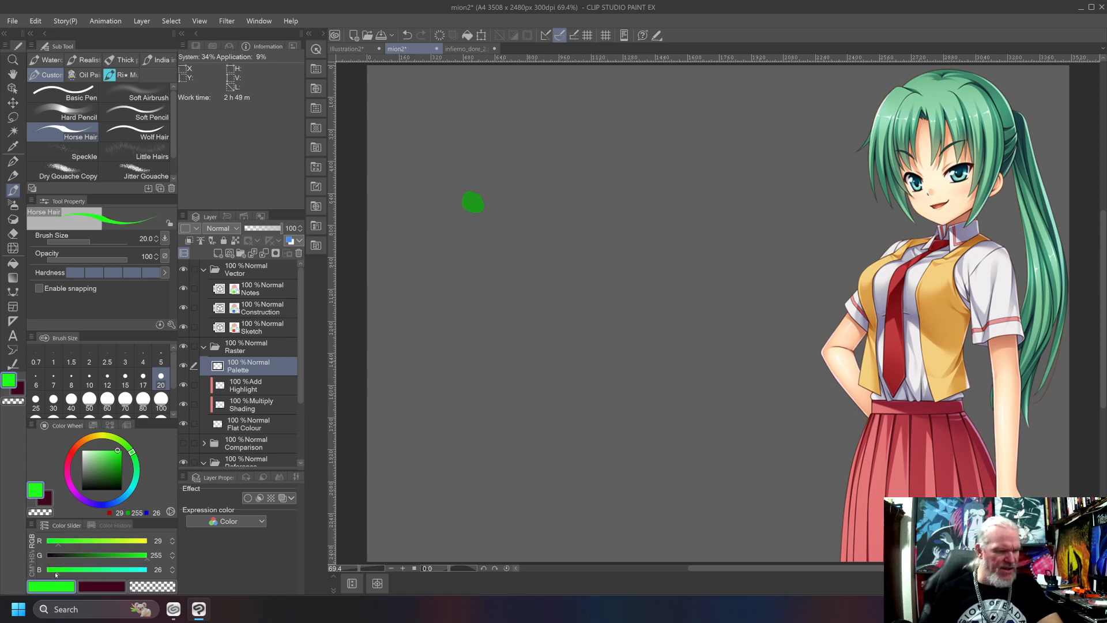
pyautogui.moveTo(55, 574)
pyautogui.mouseDown()
pyautogui.moveTo(38, 570)
pyautogui.moveTo(39, 551)
pyautogui.mouseUp()
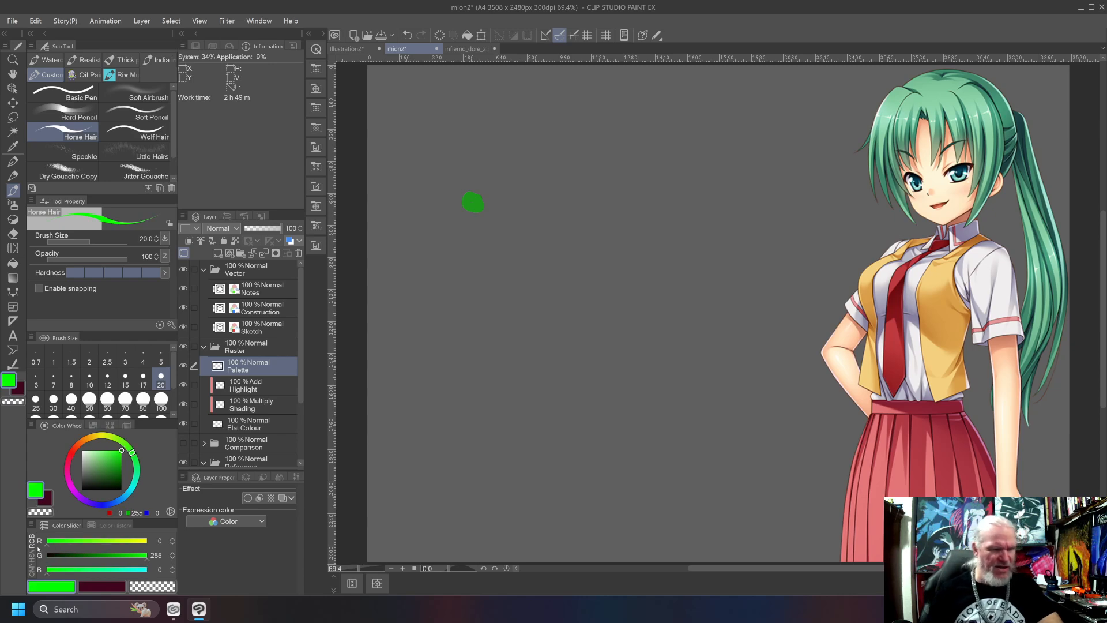
pyautogui.moveTo(581, 184)
pyautogui.mouseDown()
pyautogui.moveTo(587, 193)
pyautogui.moveTo(571, 199)
pyautogui.moveTo(565, 178)
pyautogui.moveTo(578, 174)
pyautogui.mouseUp()
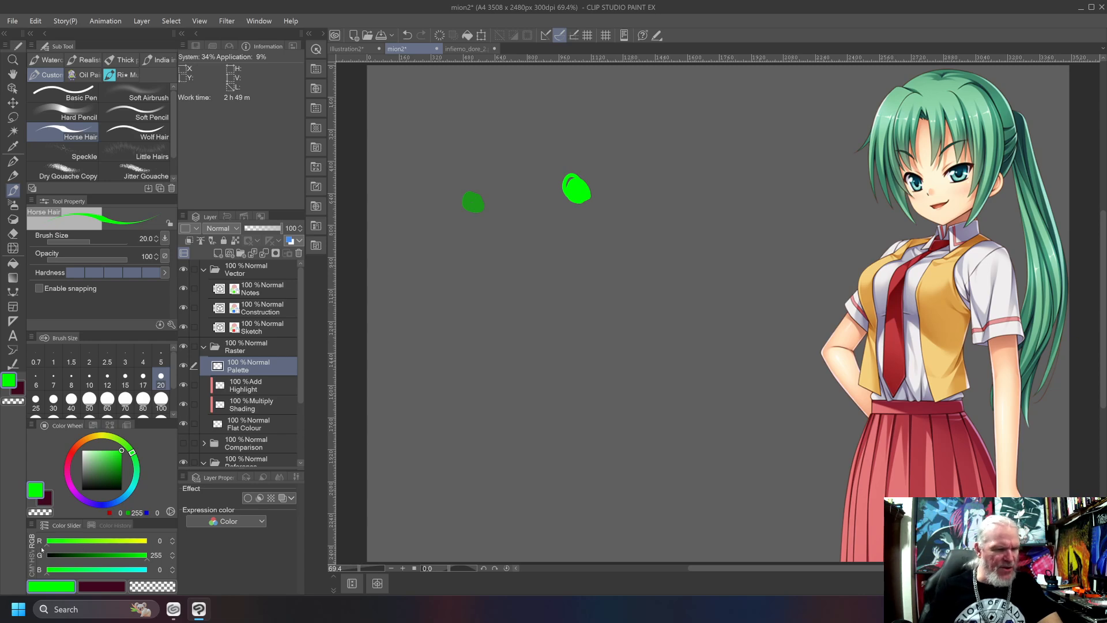
# Paint three paler green swatches in a column below the pure green one, using RGB 121/255/128, 121/222/128 and 121/210/128.
pyautogui.moveTo(49, 547)
pyautogui.mouseDown()
pyautogui.moveTo(94, 552)
pyautogui.moveTo(60, 575)
pyautogui.moveTo(97, 581)
pyautogui.mouseUp()
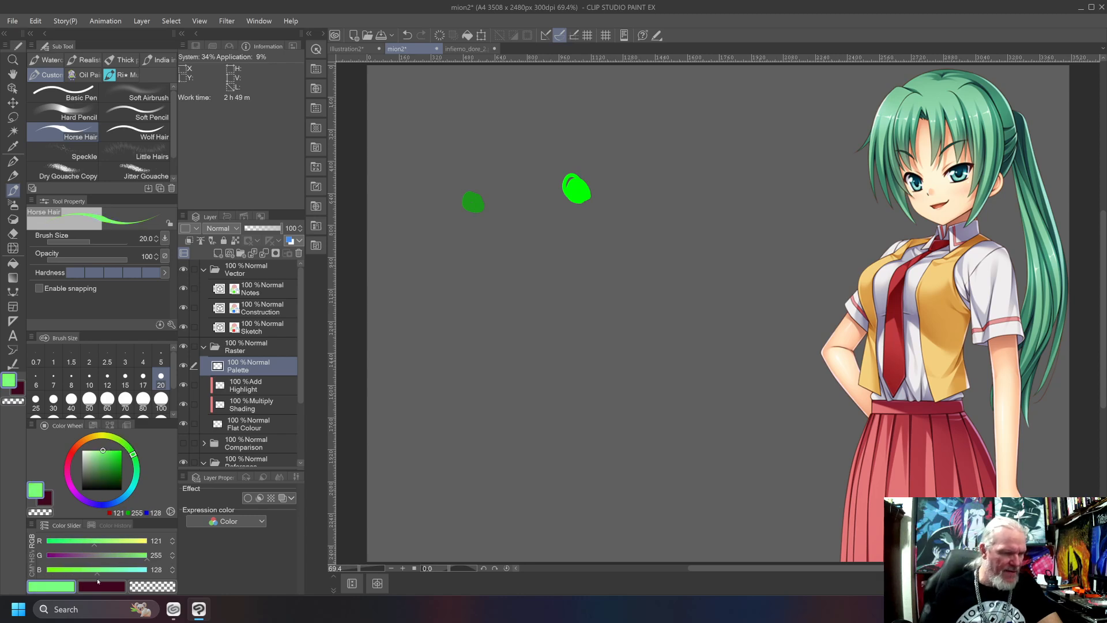
pyautogui.moveTo(571, 215)
pyautogui.mouseDown()
pyautogui.moveTo(583, 239)
pyautogui.moveTo(557, 217)
pyautogui.moveTo(585, 241)
pyautogui.mouseUp()
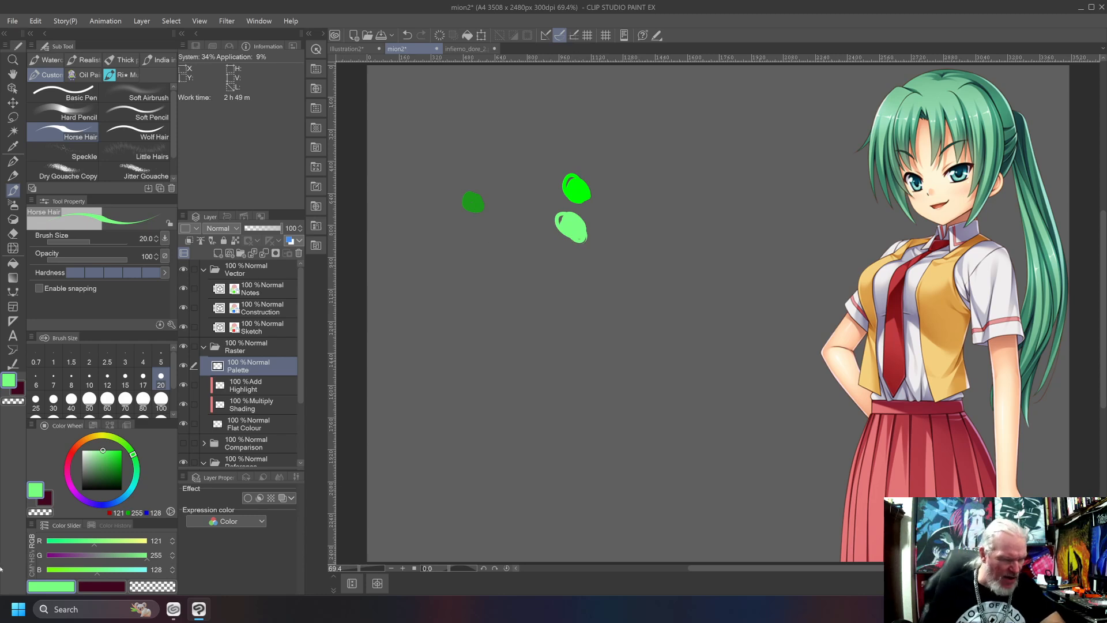
pyautogui.moveTo(149, 560); pyautogui.dragTo(137, 562)
pyautogui.moveTo(575, 247)
pyautogui.mouseDown()
pyautogui.moveTo(568, 262)
pyautogui.moveTo(556, 254)
pyautogui.moveTo(567, 272)
pyautogui.moveTo(555, 265)
pyautogui.mouseUp()
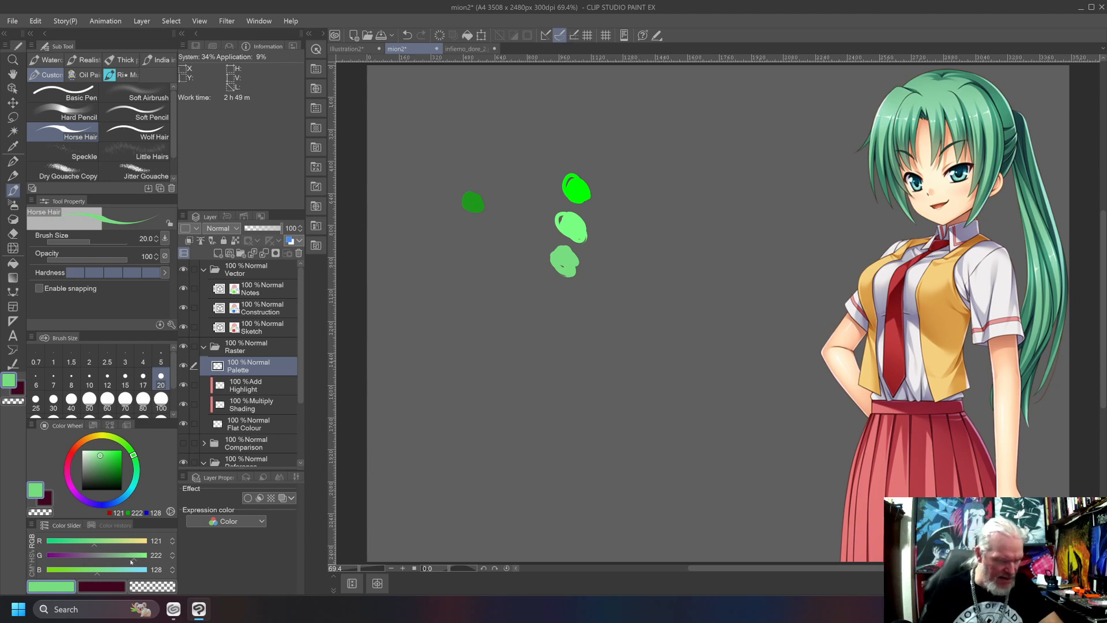
pyautogui.moveTo(133, 561); pyautogui.dragTo(130, 559)
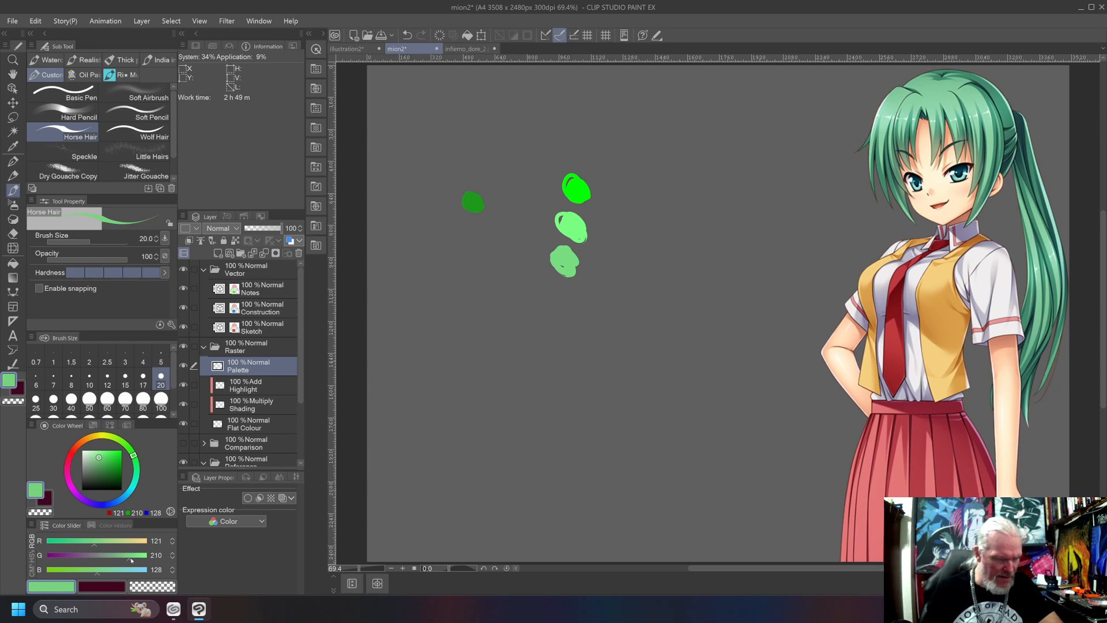
pyautogui.moveTo(564, 297)
pyautogui.mouseDown()
pyautogui.moveTo(548, 297)
pyautogui.moveTo(559, 308)
pyautogui.moveTo(546, 284)
pyautogui.moveTo(533, 292)
pyautogui.mouseUp()
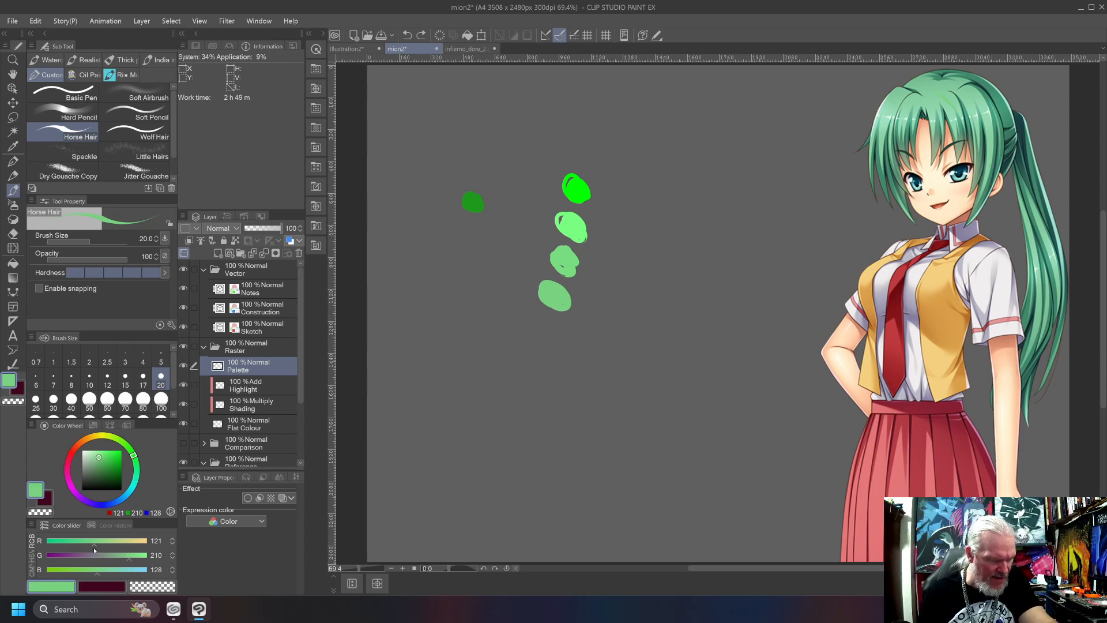
# Try matching the reference's hair by painting RGB 133/210/133 and 159/210/159 strokes over it, and undo both.
pyautogui.moveTo(92, 546); pyautogui.dragTo(99, 575)
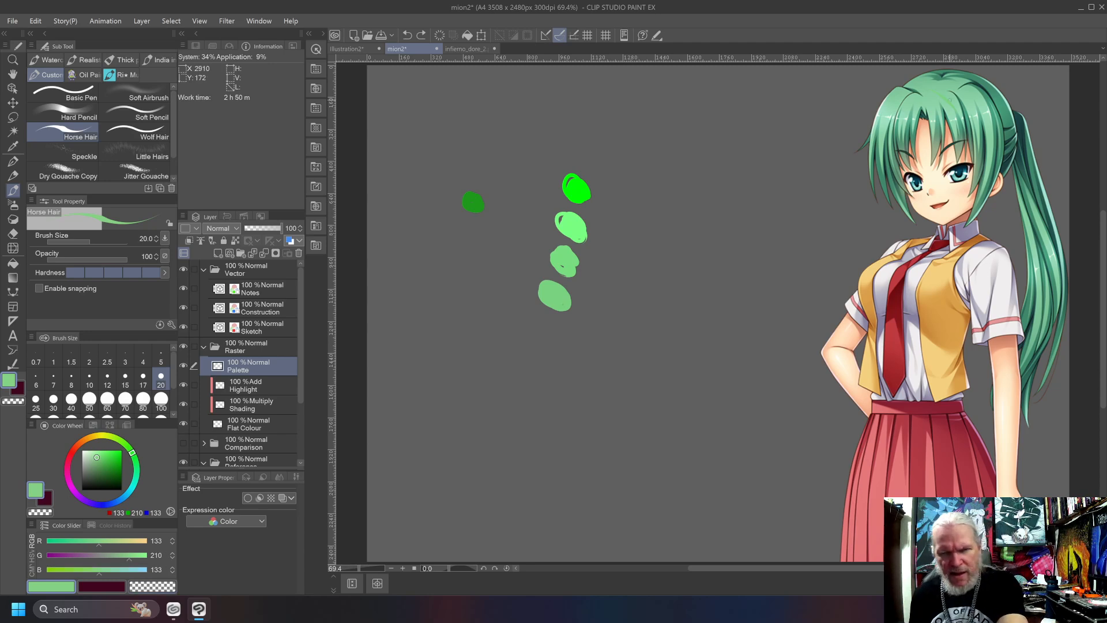
pyautogui.moveTo(939, 105); pyautogui.dragTo(902, 131)
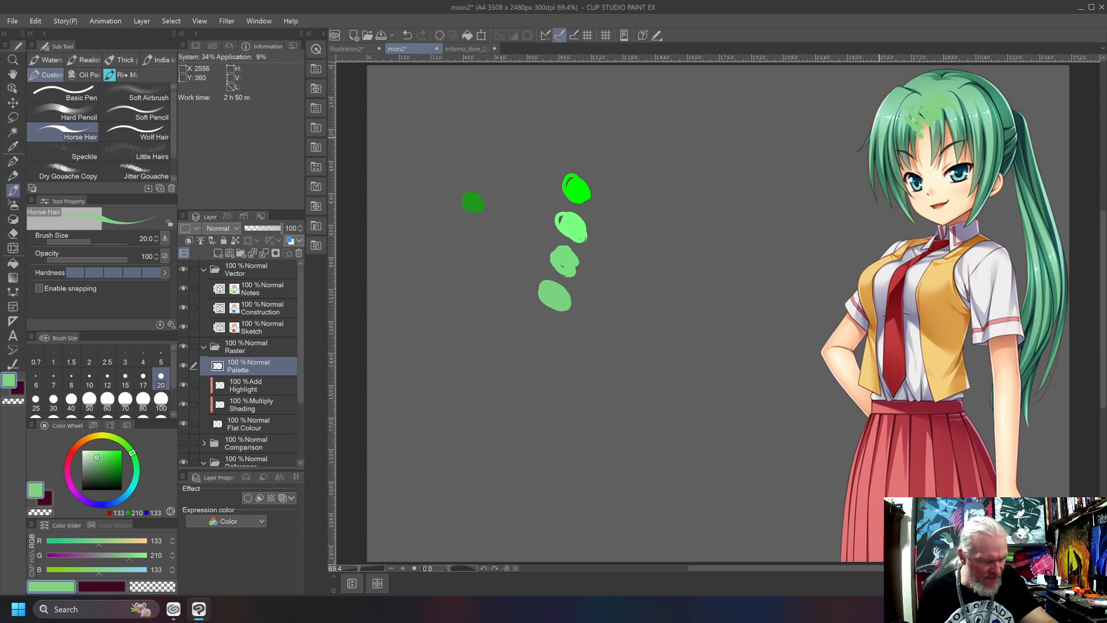
pyautogui.moveTo(104, 578); pyautogui.dragTo(109, 578)
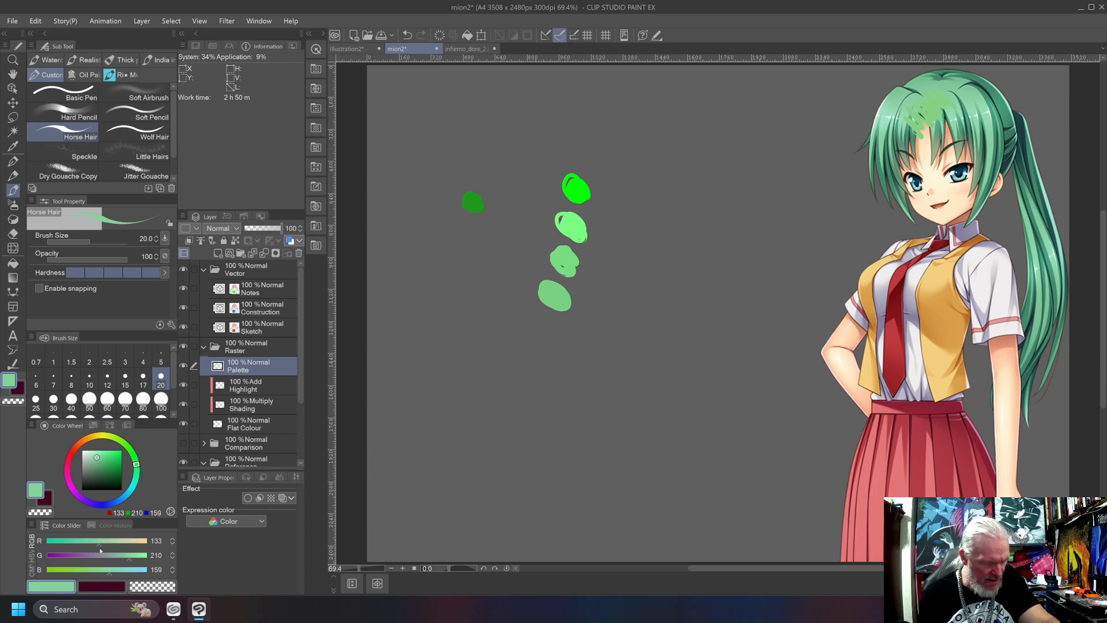
pyautogui.moveTo(99, 548); pyautogui.dragTo(109, 548)
pyautogui.moveTo(960, 101)
pyautogui.mouseDown()
pyautogui.moveTo(974, 132)
pyautogui.moveTo(966, 154)
pyautogui.mouseUp()
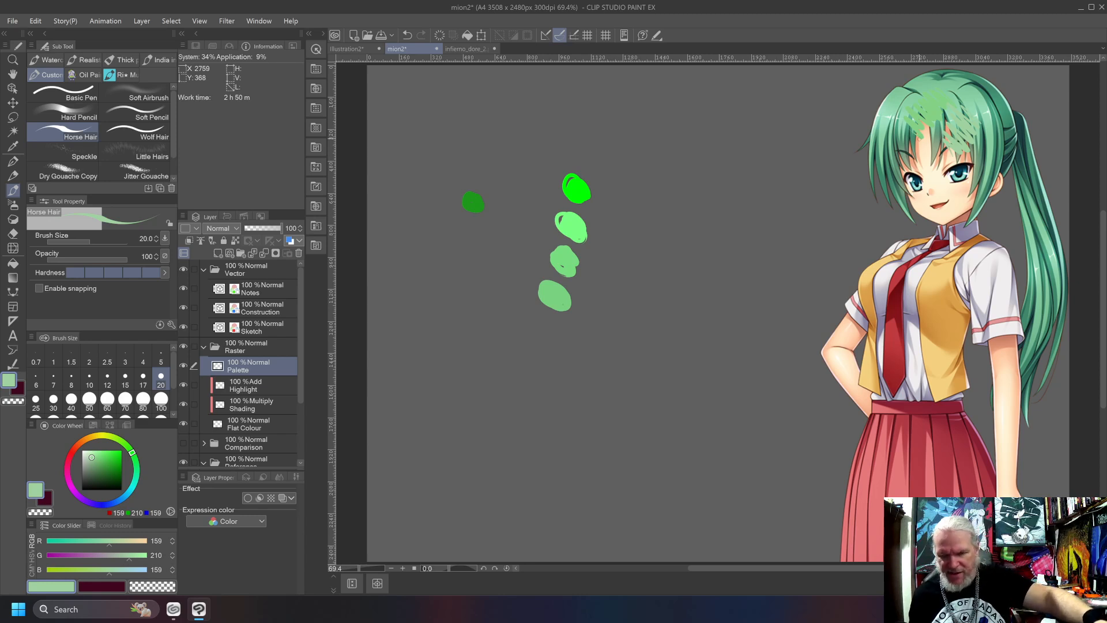
pyautogui.hotkey('ctrl', 'z')
pyautogui.hotkey('ctrl', 'z')
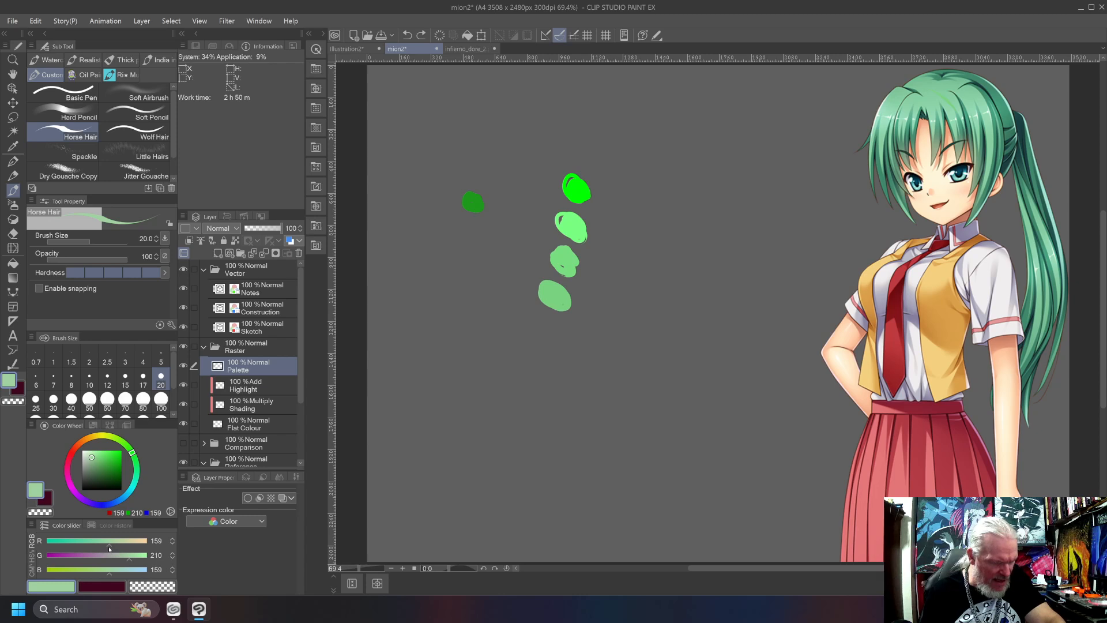
# Try matching the reference's hair by painting RGB 149/210/150 strokes over the fringe and ponytail, and undo the strokes.
pyautogui.moveTo(109, 545); pyautogui.dragTo(106, 546)
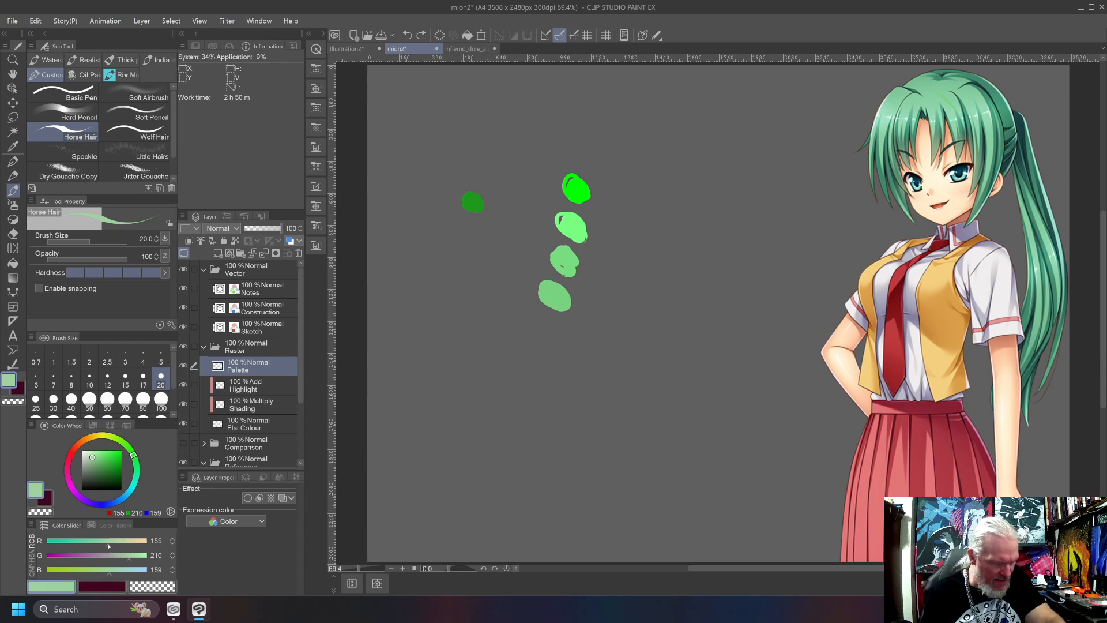
pyautogui.moveTo(109, 575); pyautogui.dragTo(107, 569)
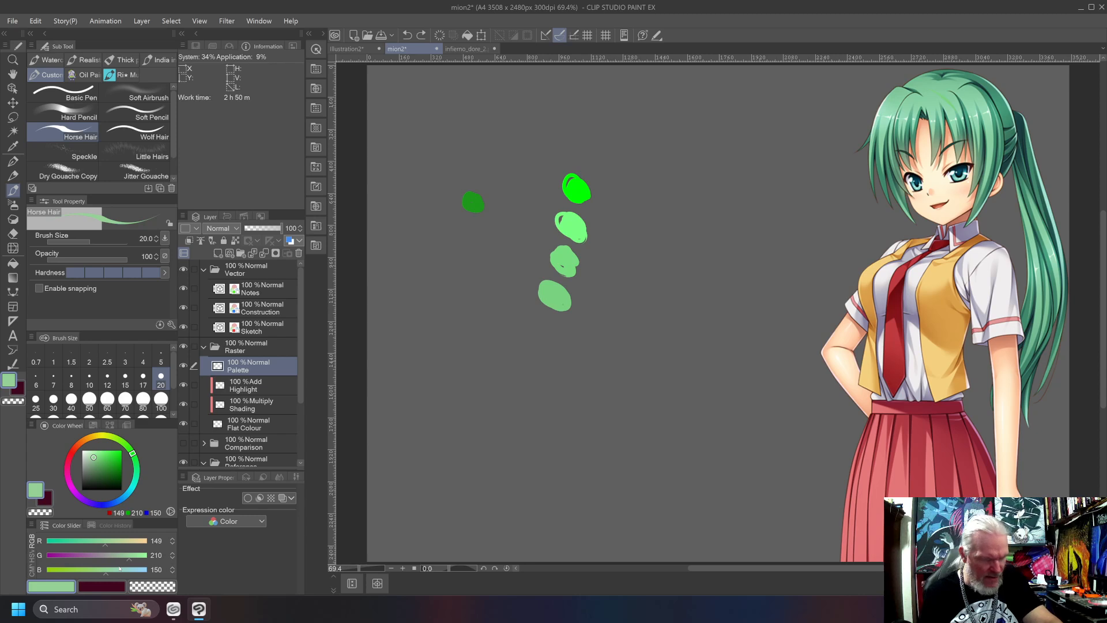
pyautogui.moveTo(923, 118)
pyautogui.mouseDown()
pyautogui.moveTo(913, 112)
pyautogui.moveTo(966, 112)
pyautogui.moveTo(1011, 189)
pyautogui.mouseUp()
pyautogui.moveTo(994, 126)
pyautogui.mouseDown()
pyautogui.moveTo(1043, 260)
pyautogui.moveTo(1045, 297)
pyautogui.mouseUp()
pyautogui.moveTo(1042, 189); pyautogui.dragTo(1024, 326)
pyautogui.moveTo(1033, 142); pyautogui.dragTo(1019, 289)
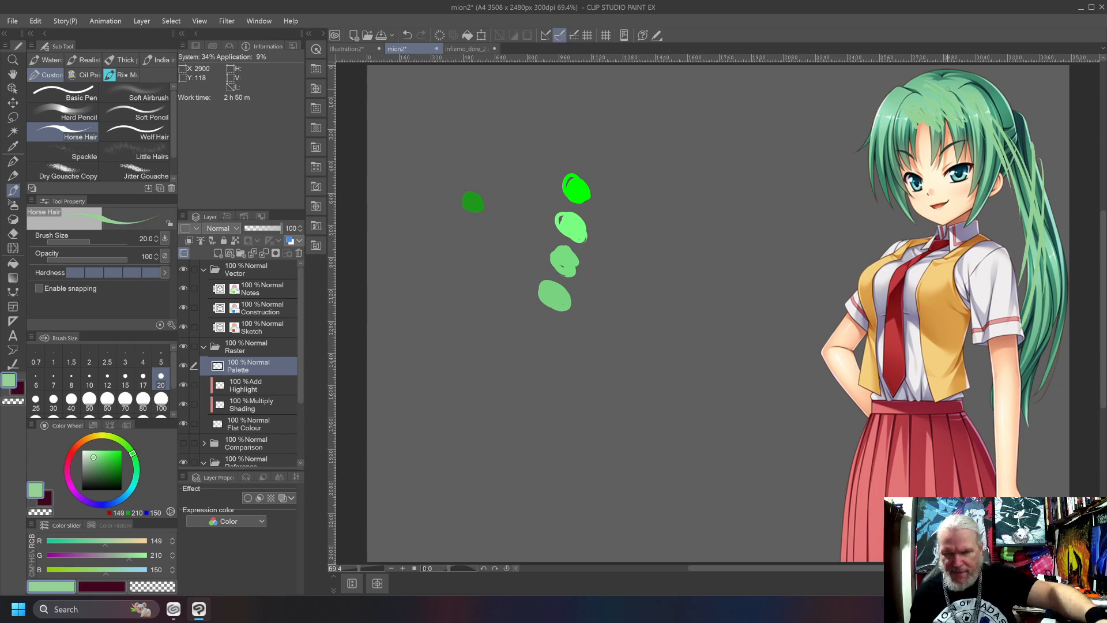
pyautogui.hotkey('ctrl', 'z')
pyautogui.hotkey('ctrl', 'z')
pyautogui.hotkey('ctrl', 'z')
pyautogui.hotkey('ctrl', 'z')
pyautogui.hotkey('ctrl', 'z')
pyautogui.hotkey('ctrl', 'z')
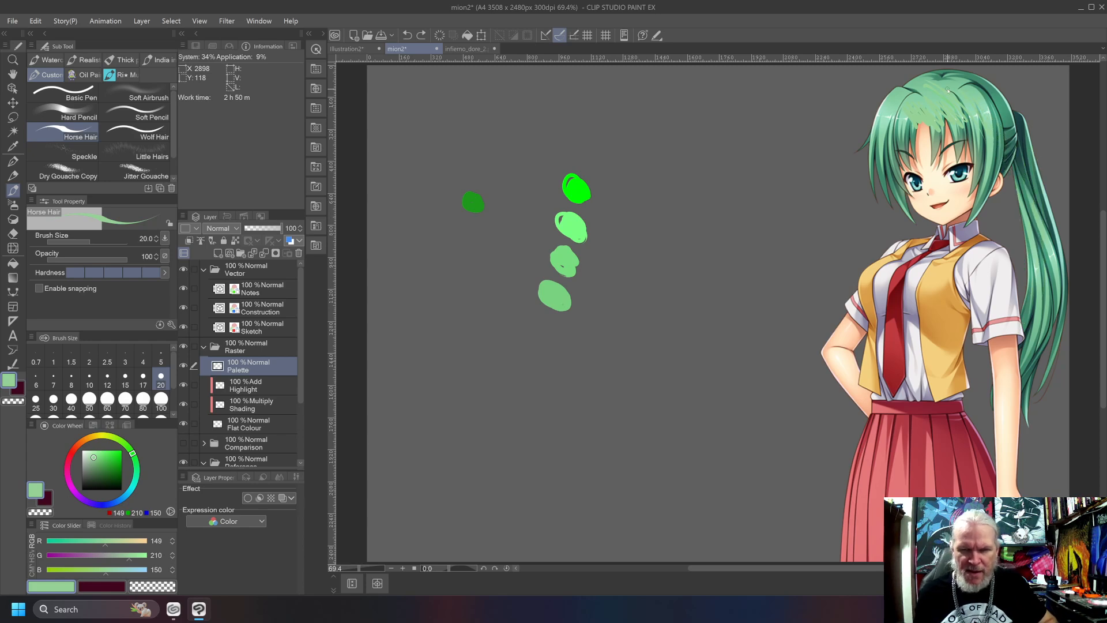
pyautogui.hotkey('ctrl', 'z')
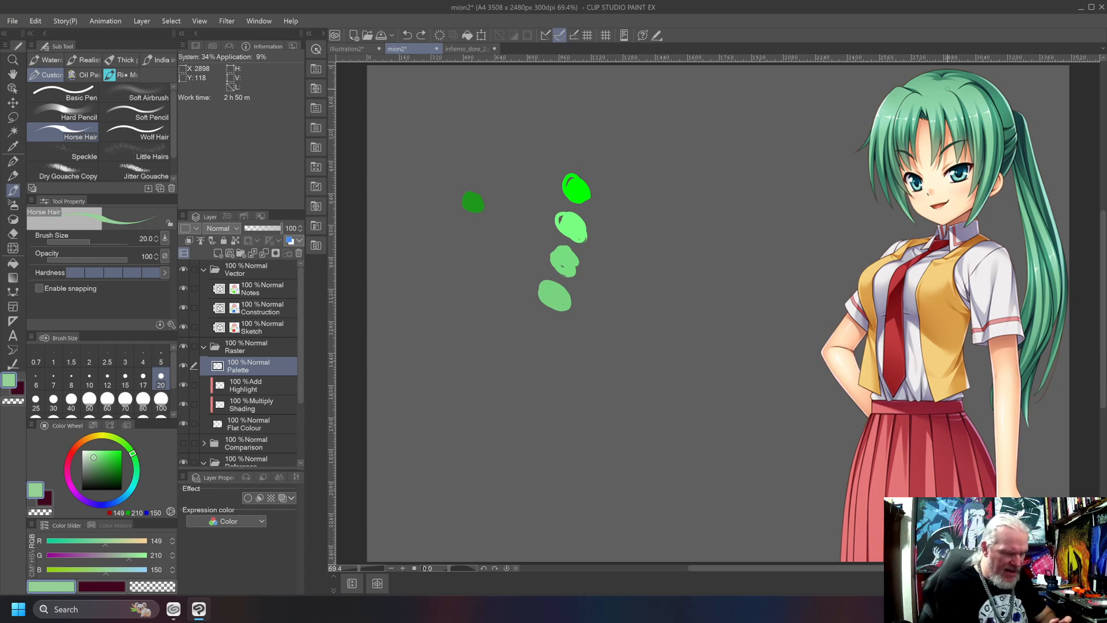
# Mix RGB 141/210/142, test it with strokes over the reference's fringe and ponytail, and paint a swatch of it on the canvas beside the head.
pyautogui.click(123, 558)
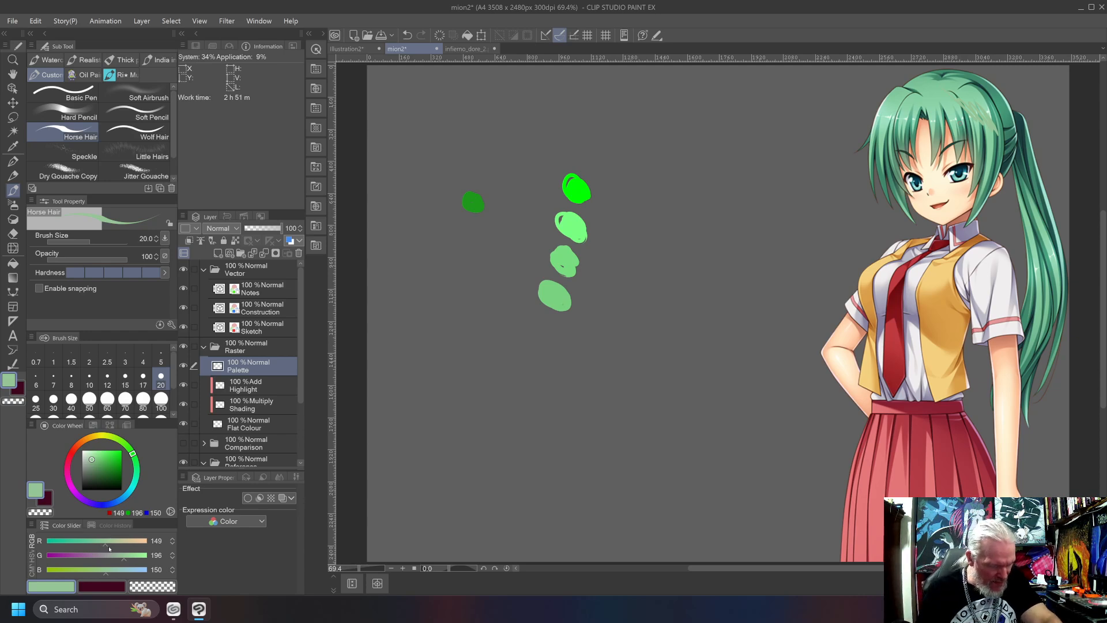
pyautogui.moveTo(124, 560); pyautogui.dragTo(126, 562)
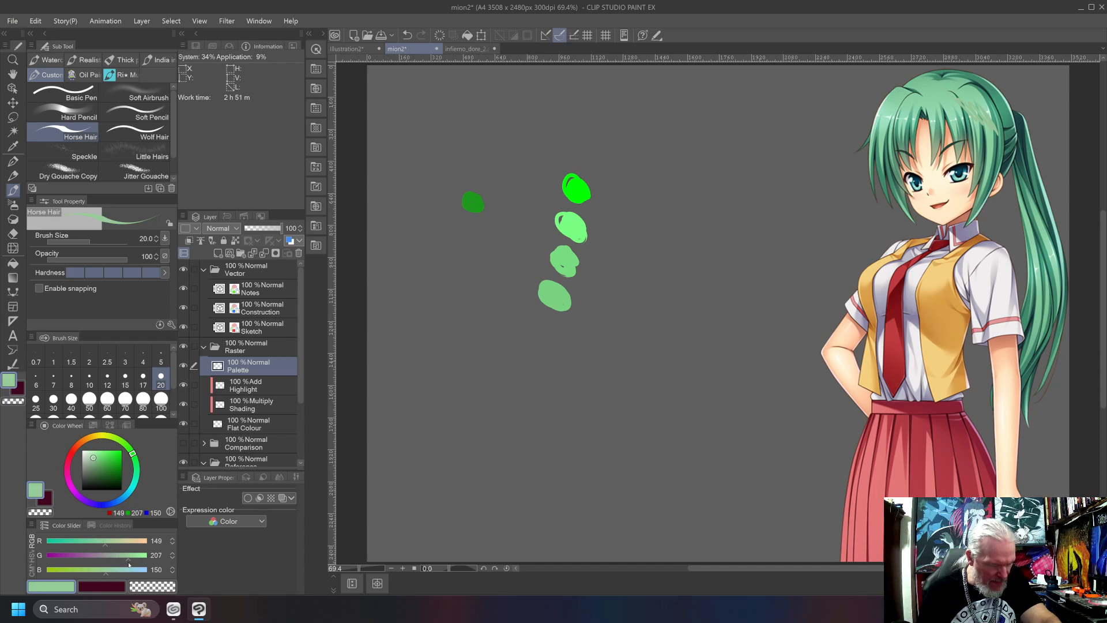
pyautogui.moveTo(973, 109)
pyautogui.mouseDown()
pyautogui.moveTo(954, 125)
pyautogui.moveTo(909, 117)
pyautogui.moveTo(904, 128)
pyautogui.mouseUp()
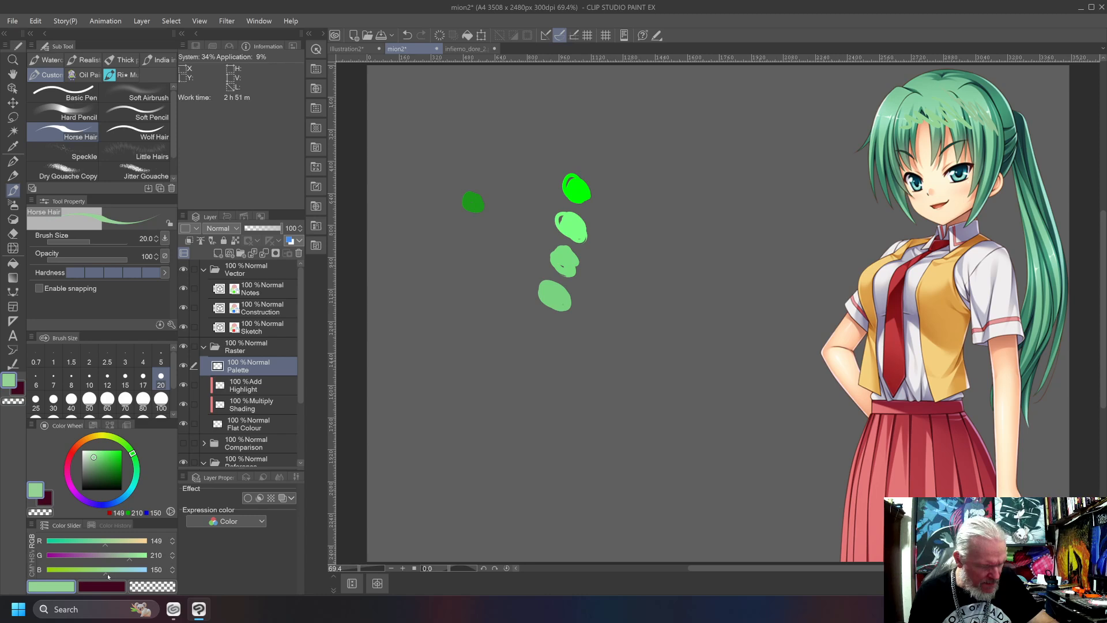
pyautogui.moveTo(106, 575); pyautogui.dragTo(103, 578)
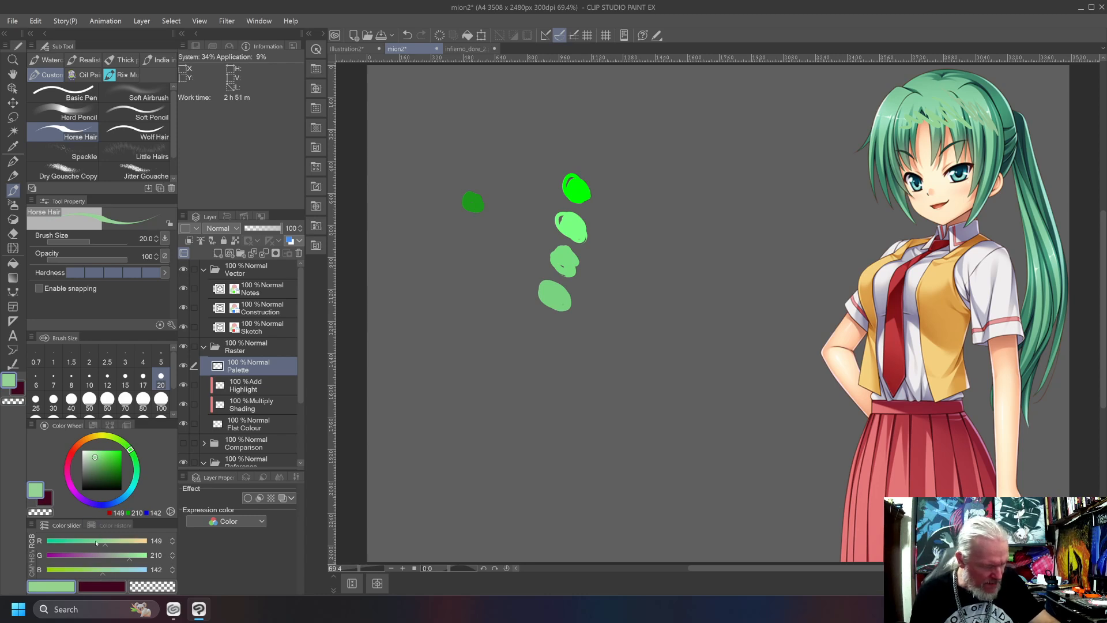
pyautogui.moveTo(103, 548); pyautogui.dragTo(103, 547)
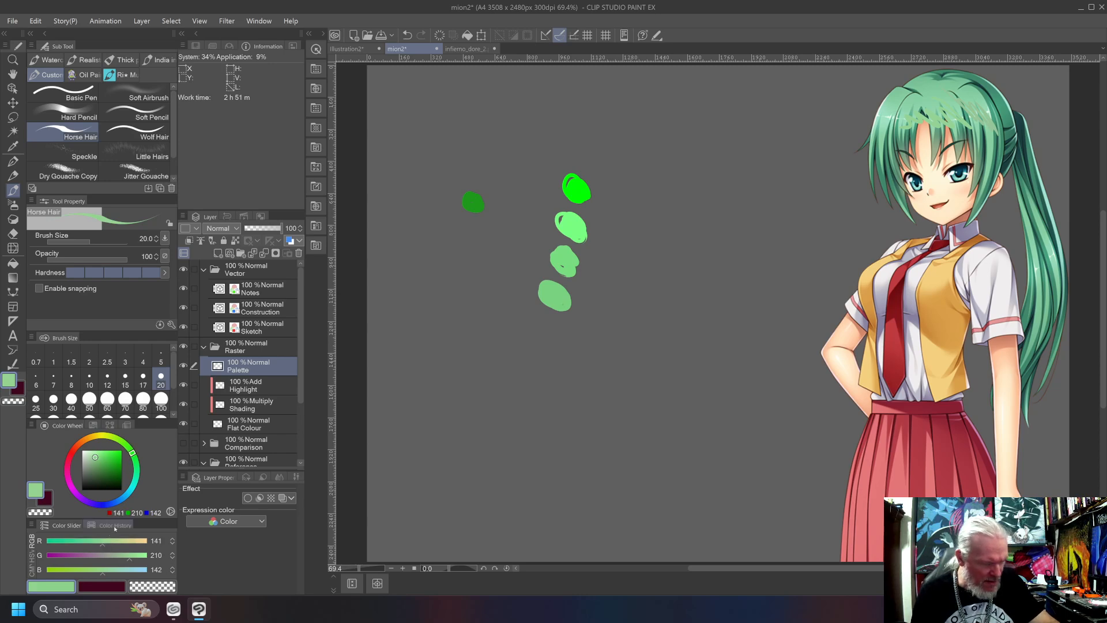
pyautogui.moveTo(971, 118)
pyautogui.mouseDown()
pyautogui.moveTo(964, 130)
pyautogui.moveTo(917, 135)
pyautogui.moveTo(877, 169)
pyautogui.mouseUp()
pyautogui.moveTo(1032, 218); pyautogui.dragTo(1054, 261)
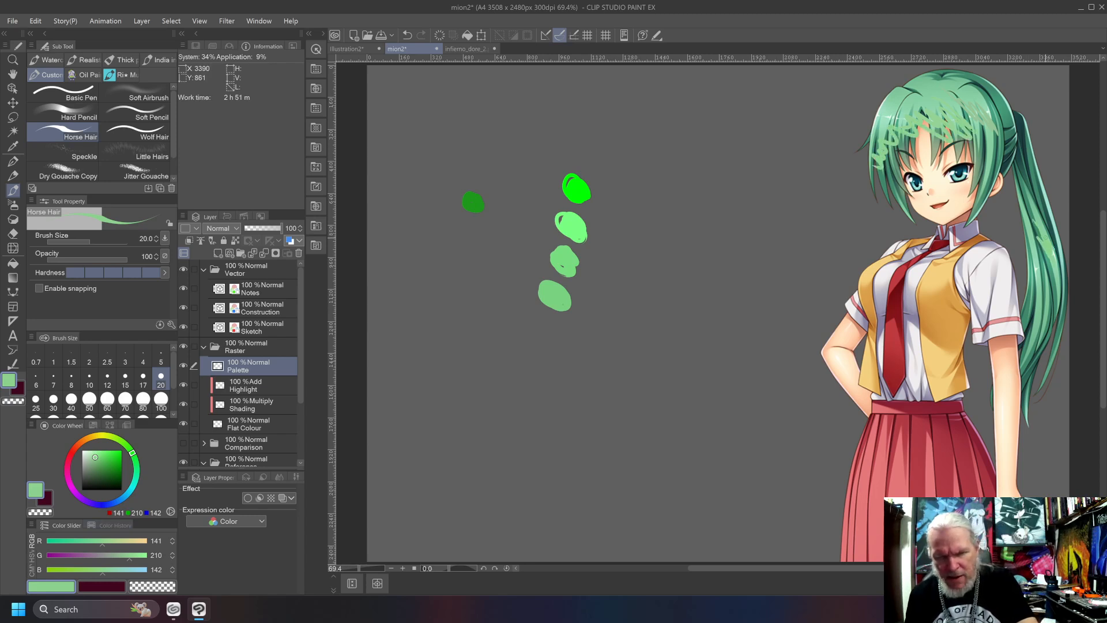
pyautogui.moveTo(708, 114)
pyautogui.mouseDown()
pyautogui.moveTo(733, 139)
pyautogui.moveTo(697, 119)
pyautogui.moveTo(728, 146)
pyautogui.moveTo(706, 138)
pyautogui.moveTo(716, 148)
pyautogui.moveTo(726, 125)
pyautogui.mouseUp()
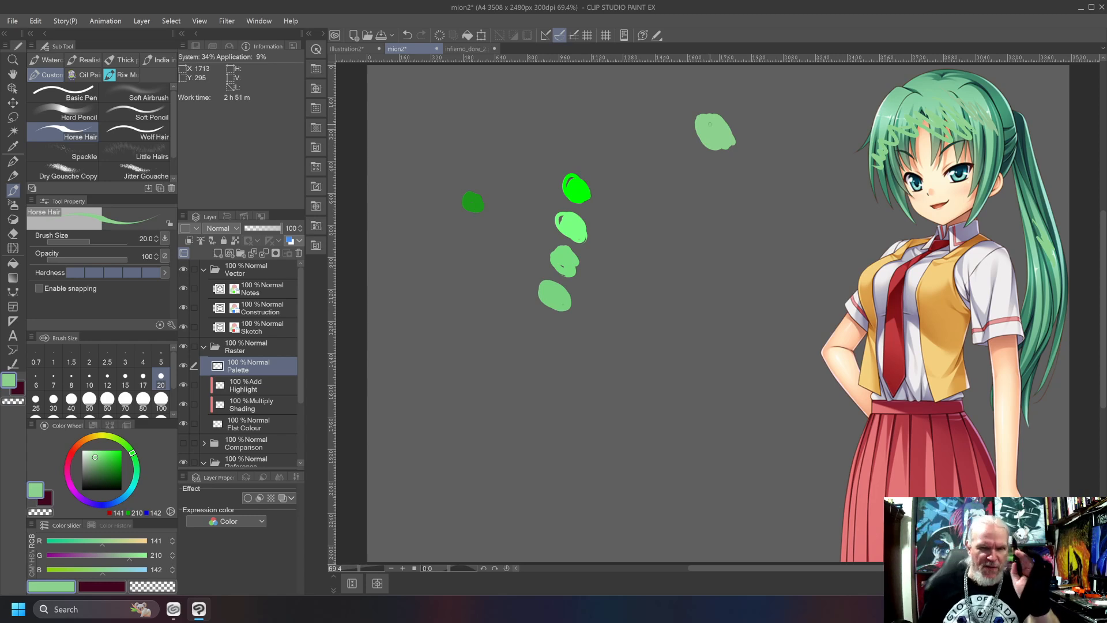
# Paint a swatch of the sampled hair colour, RGB 133/206/160, beside the mixed green and an adjusted RGB 129/206/158 swatch below it.
pyautogui.keyDown('alt'); pyautogui.click(934, 92); pyautogui.keyUp('alt')
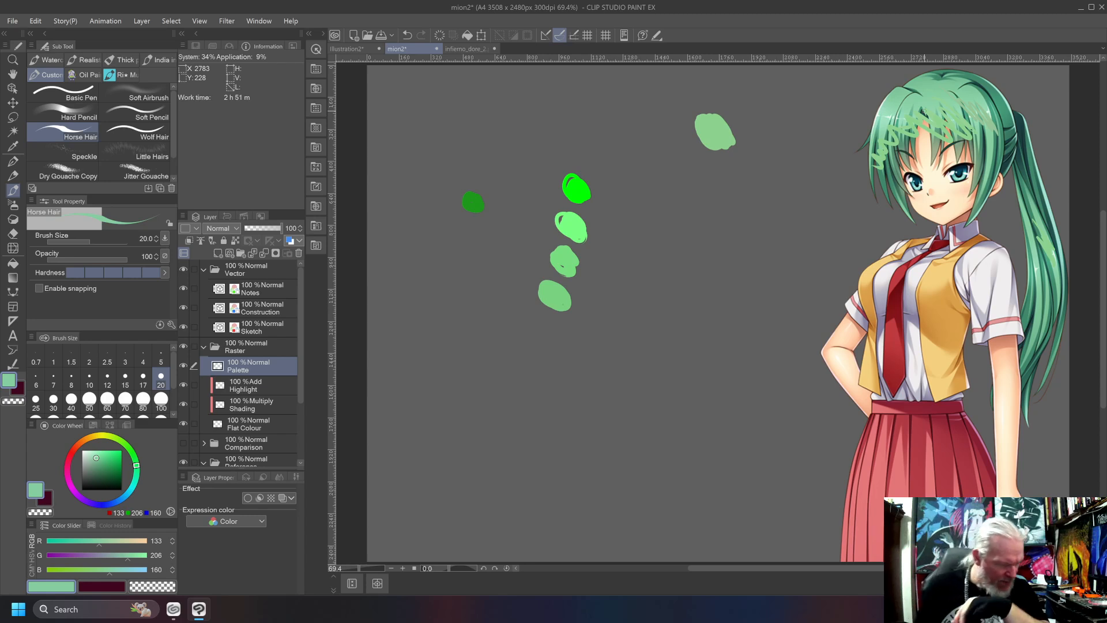
pyautogui.moveTo(749, 111)
pyautogui.mouseDown()
pyautogui.moveTo(758, 135)
pyautogui.moveTo(743, 115)
pyautogui.moveTo(744, 137)
pyautogui.moveTo(760, 118)
pyautogui.moveTo(746, 118)
pyautogui.mouseUp()
pyautogui.keyDown('alt'); pyautogui.click(714, 133); pyautogui.keyUp('alt')
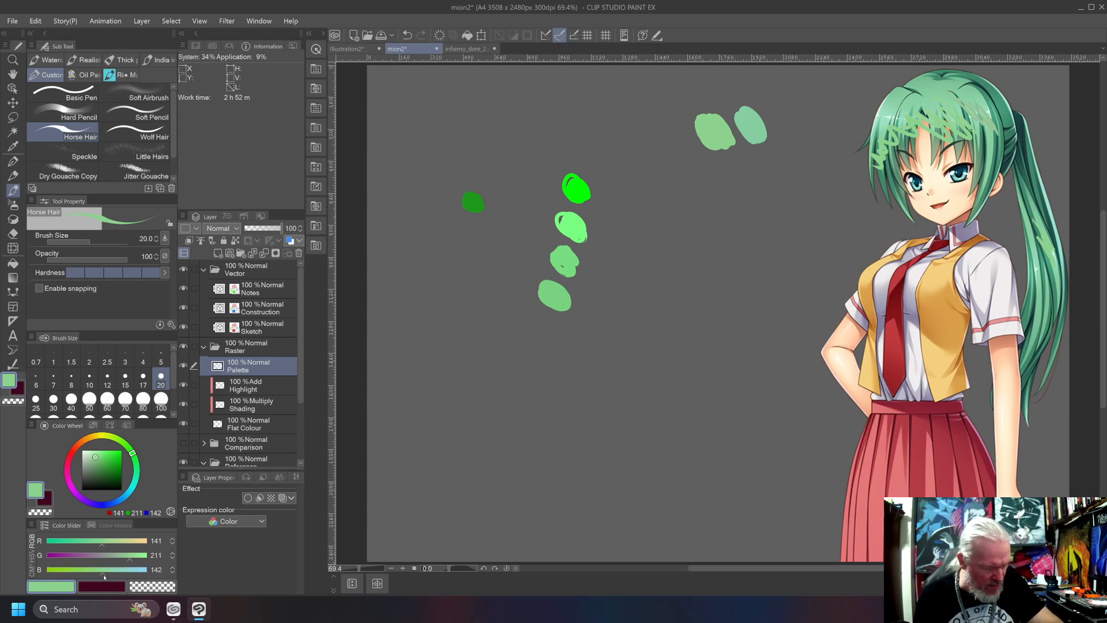
pyautogui.moveTo(102, 573); pyautogui.dragTo(107, 576)
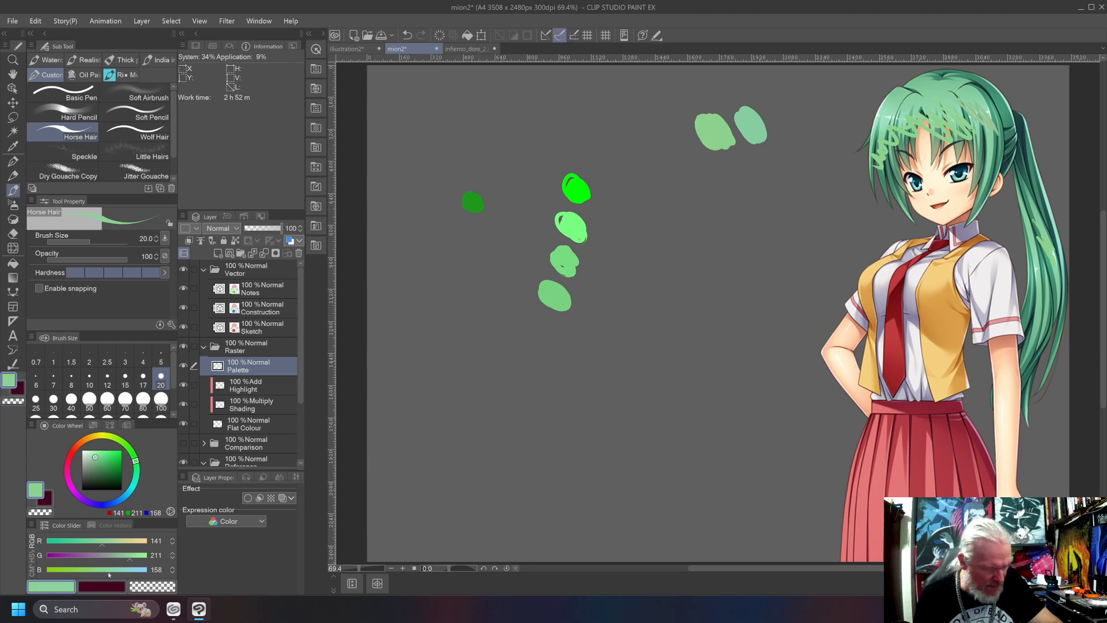
pyautogui.moveTo(103, 547); pyautogui.dragTo(97, 548)
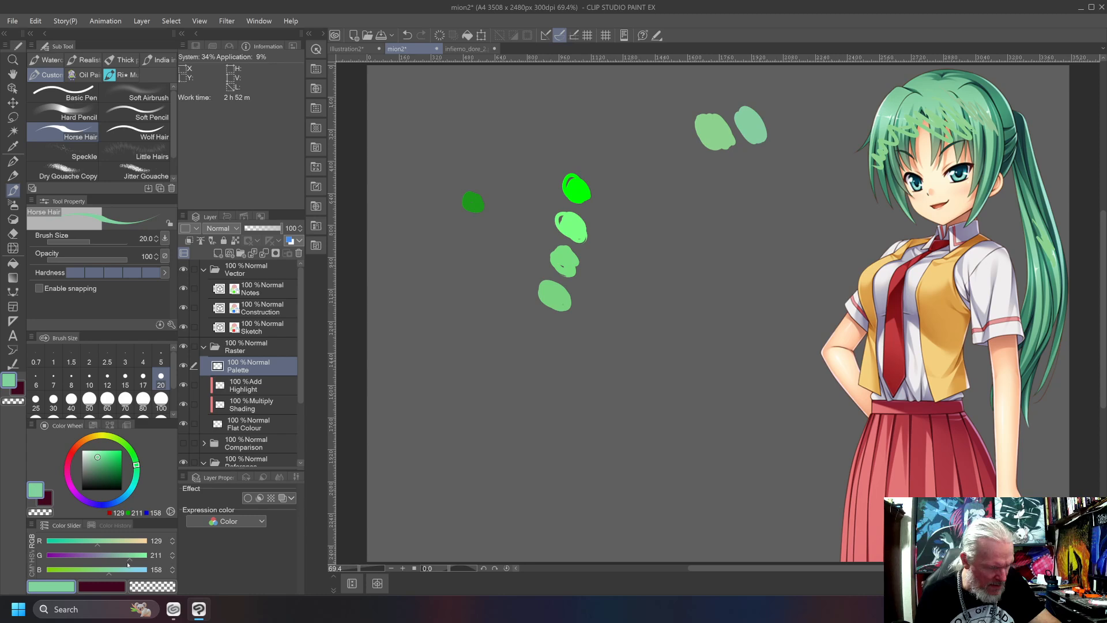
pyautogui.moveTo(130, 563); pyautogui.dragTo(129, 560)
pyautogui.moveTo(768, 173)
pyautogui.mouseDown()
pyautogui.moveTo(758, 180)
pyautogui.moveTo(761, 171)
pyautogui.mouseUp()
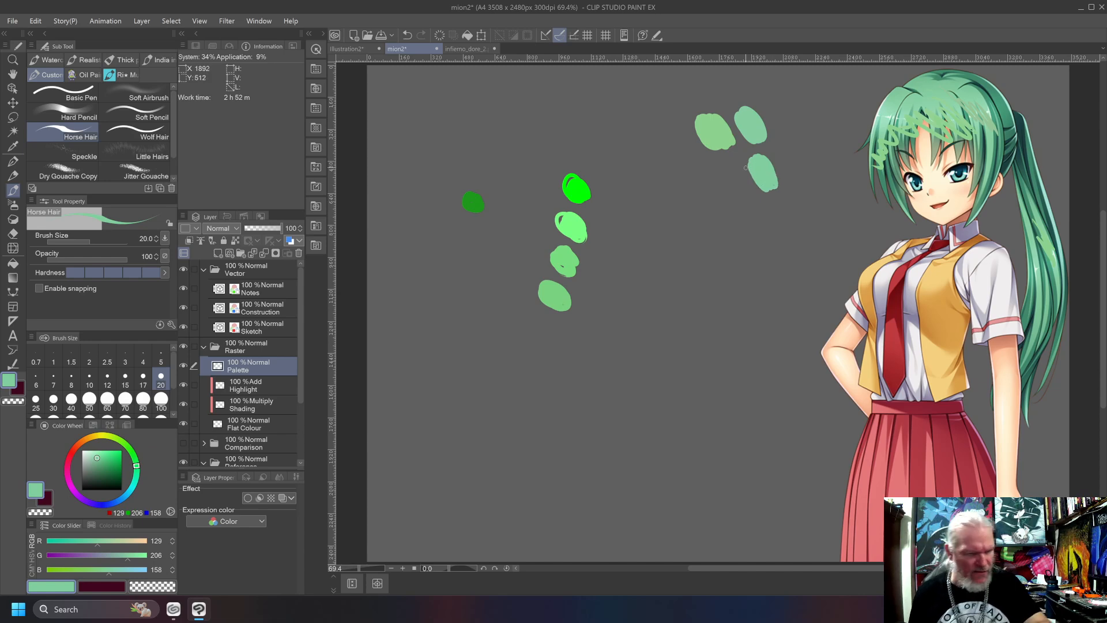
# Paint a swatch of the sampled RGB 141/211/142 green below its original, and circle all four swatches in RGB 133/206/160.
pyautogui.keyDown('alt'); pyautogui.click(720, 136); pyautogui.keyUp('alt')
pyautogui.moveTo(728, 168); pyautogui.dragTo(725, 180)
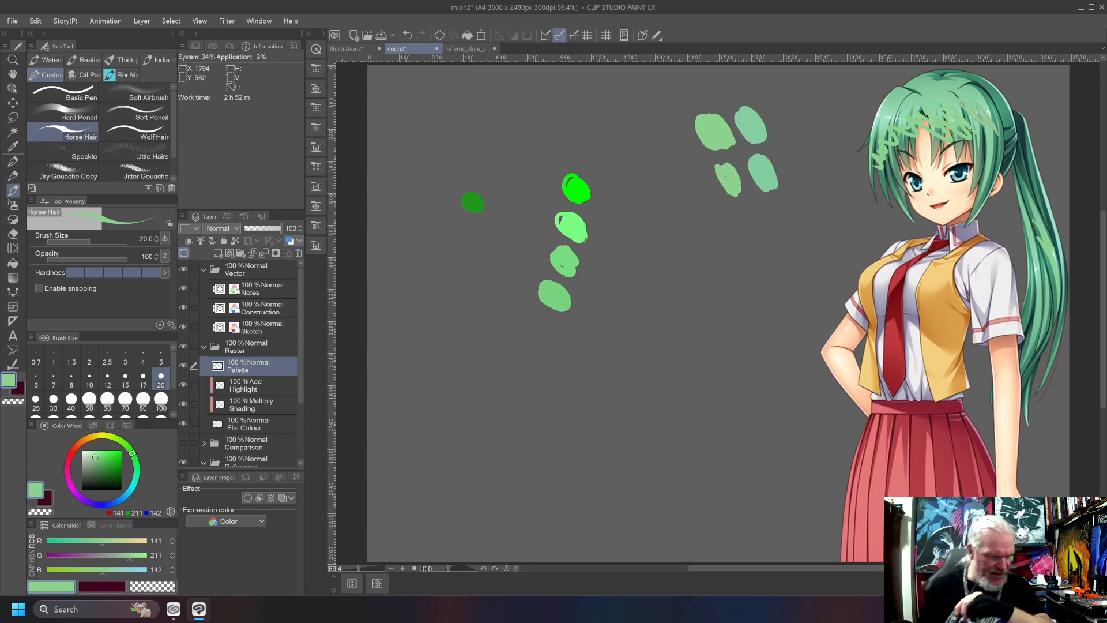
pyautogui.keyDown('alt'); pyautogui.click(746, 123); pyautogui.keyUp('alt')
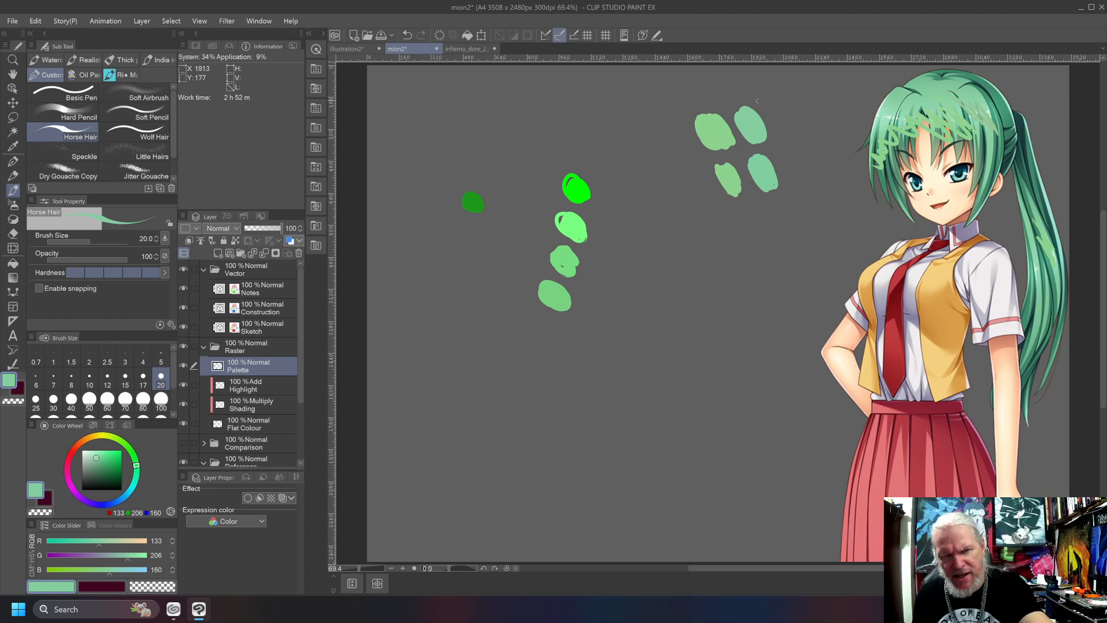
pyautogui.moveTo(768, 101)
pyautogui.mouseDown()
pyautogui.moveTo(689, 215)
pyautogui.moveTo(694, 89)
pyautogui.mouseUp()
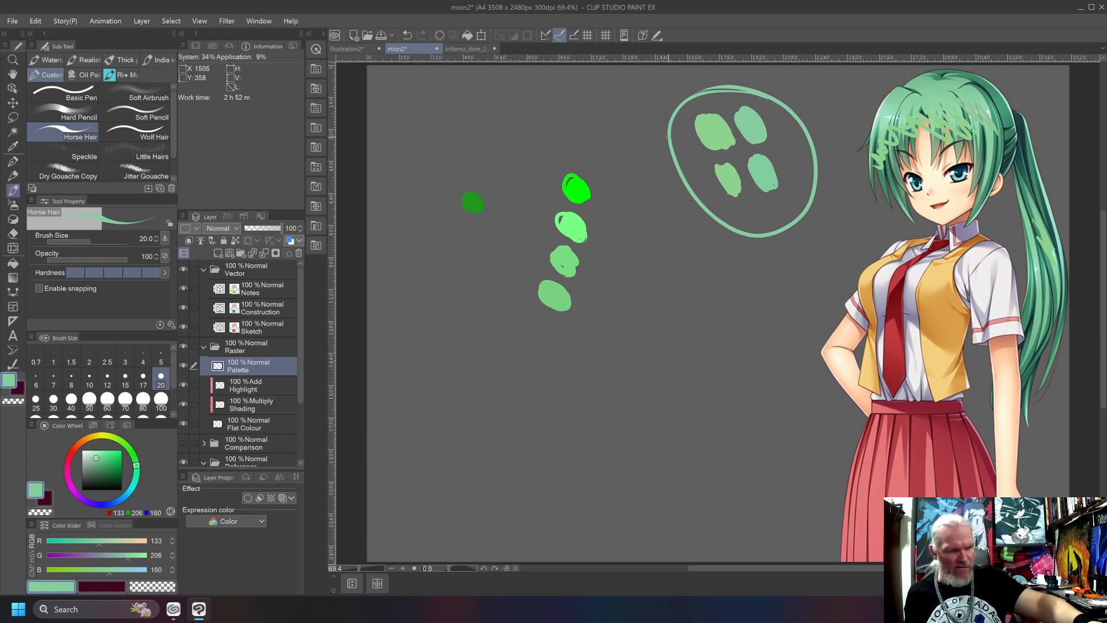
# Paint an RGB 141/211/142 swatch in the canvas's upper-left corner, and delete all the other swatches with a lasso selection.
pyautogui.keyDown('alt'); pyautogui.click(708, 127); pyautogui.keyUp('alt')
pyautogui.moveTo(385, 77); pyautogui.dragTo(388, 92)
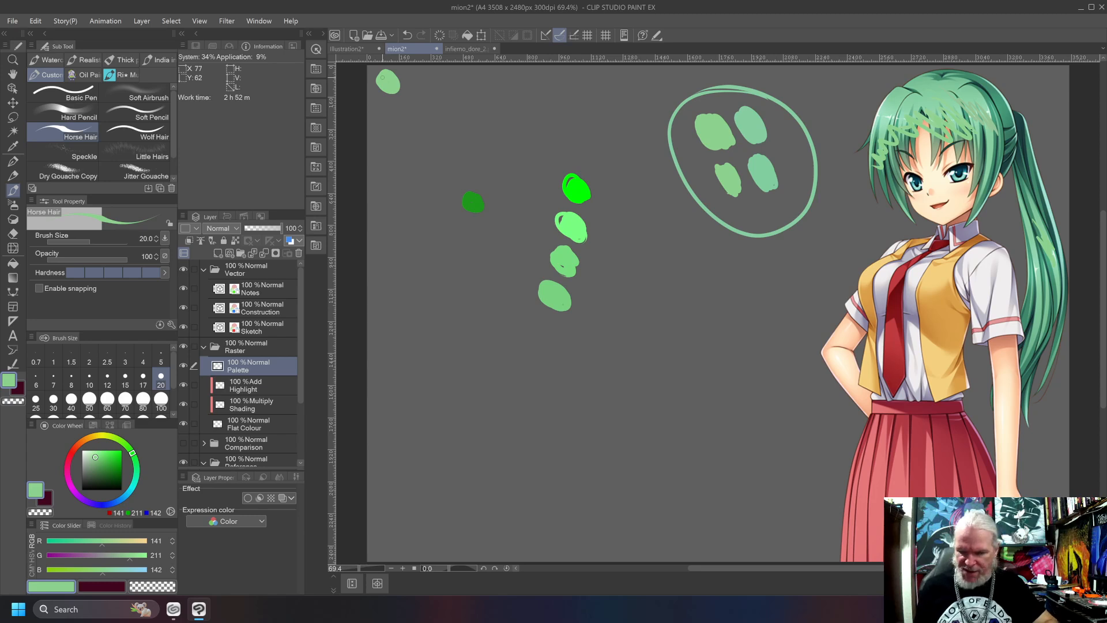
pyautogui.press('m')
pyautogui.moveTo(821, 89)
pyautogui.mouseDown()
pyautogui.moveTo(551, 127)
pyautogui.moveTo(477, 353)
pyautogui.moveTo(805, 251)
pyautogui.moveTo(732, 79)
pyautogui.mouseUp()
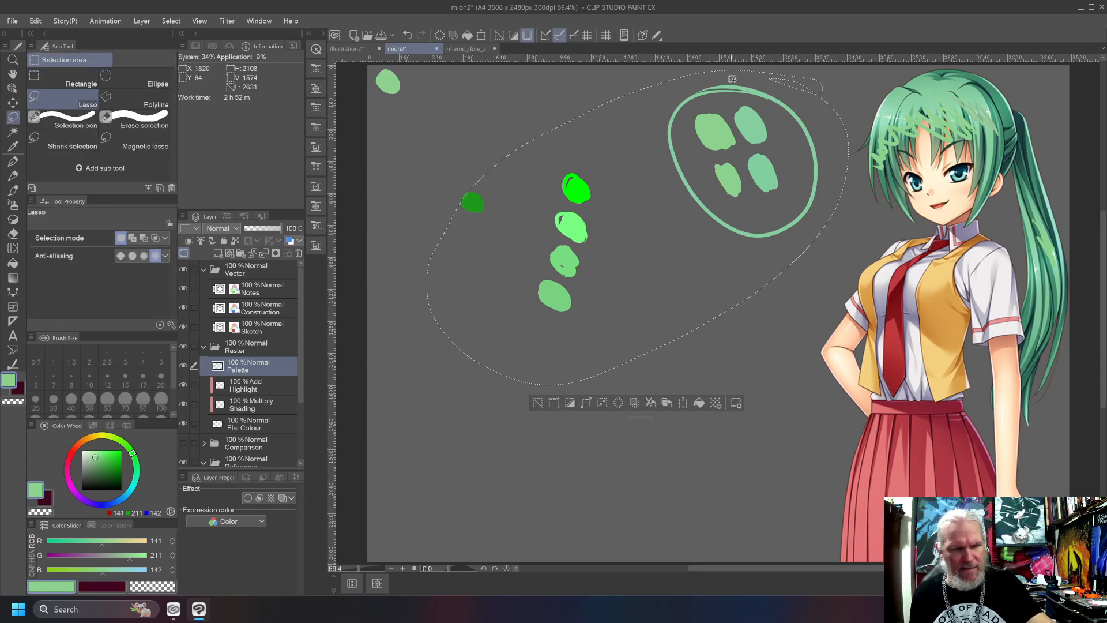
pyautogui.moveTo(516, 180)
pyautogui.mouseDown()
pyautogui.moveTo(484, 165)
pyautogui.moveTo(467, 222)
pyautogui.moveTo(506, 158)
pyautogui.mouseUp()
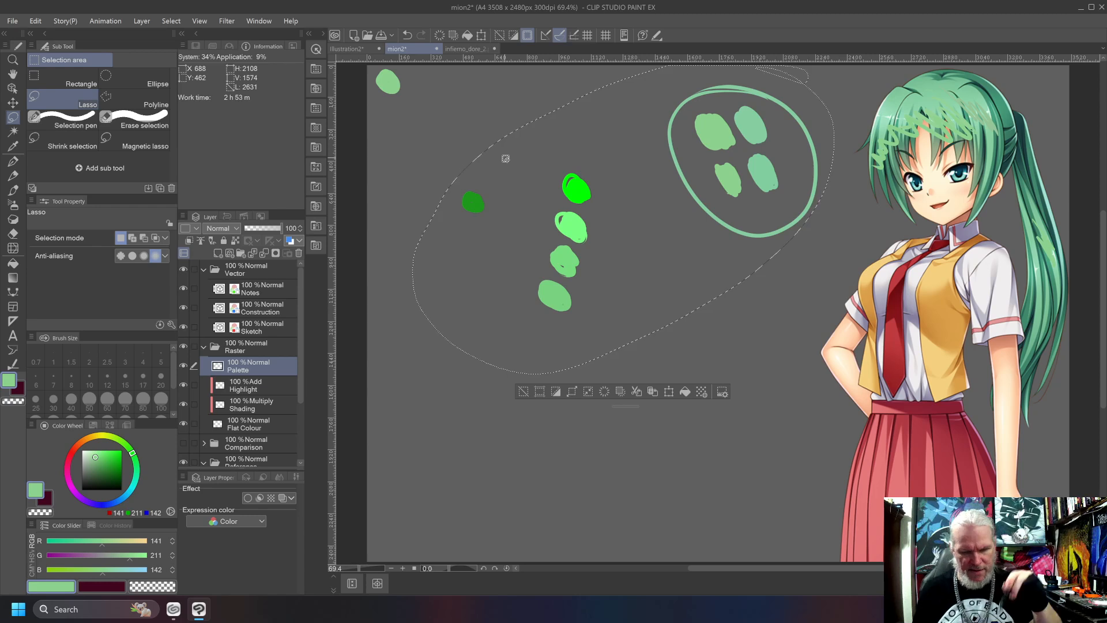
pyautogui.press('Delete')
pyautogui.hotkey('ctrl', 'd')
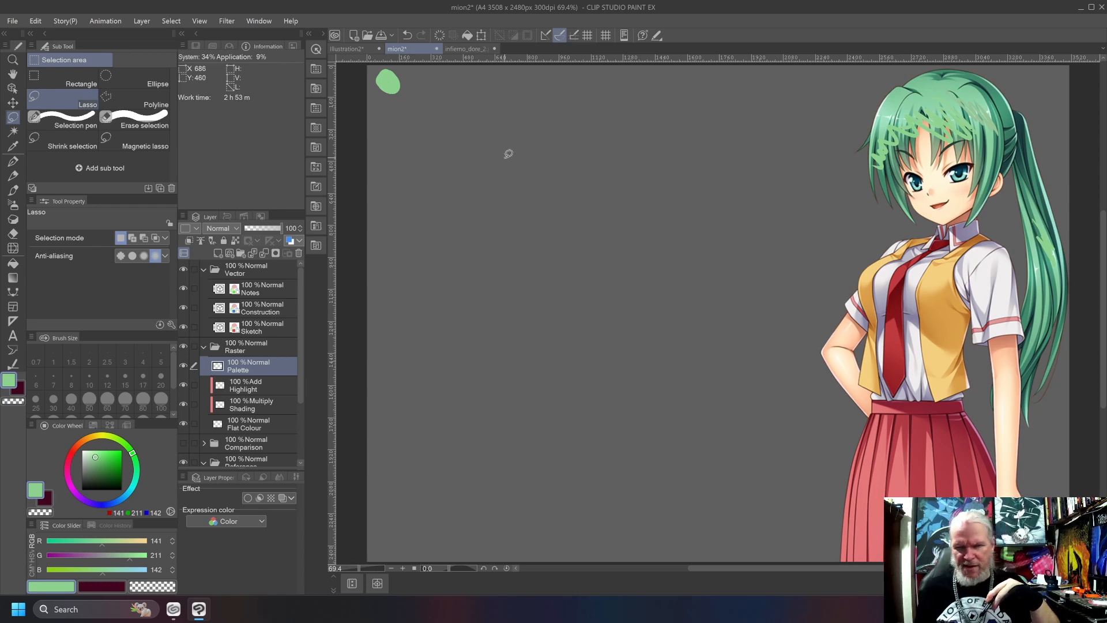
# Lasso the reference's head and ponytail, delete the green test strokes over the hair, and clear the selection.
pyautogui.moveTo(1074, 286)
pyautogui.mouseDown()
pyautogui.moveTo(853, 123)
pyautogui.moveTo(1070, 112)
pyautogui.moveTo(1070, 280)
pyautogui.mouseUp()
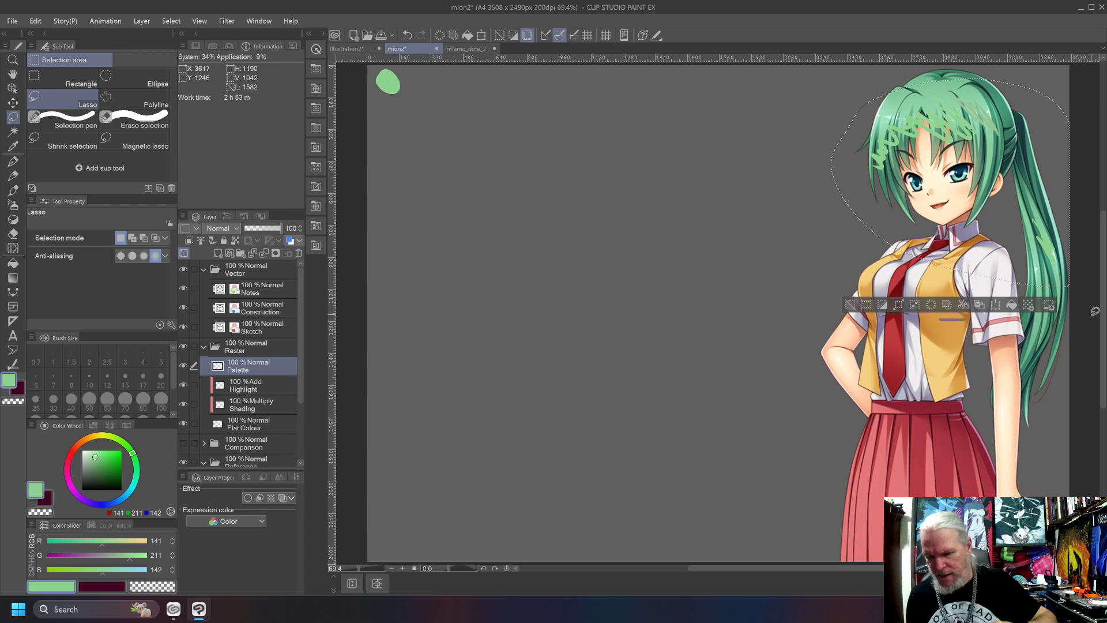
pyautogui.press('Delete')
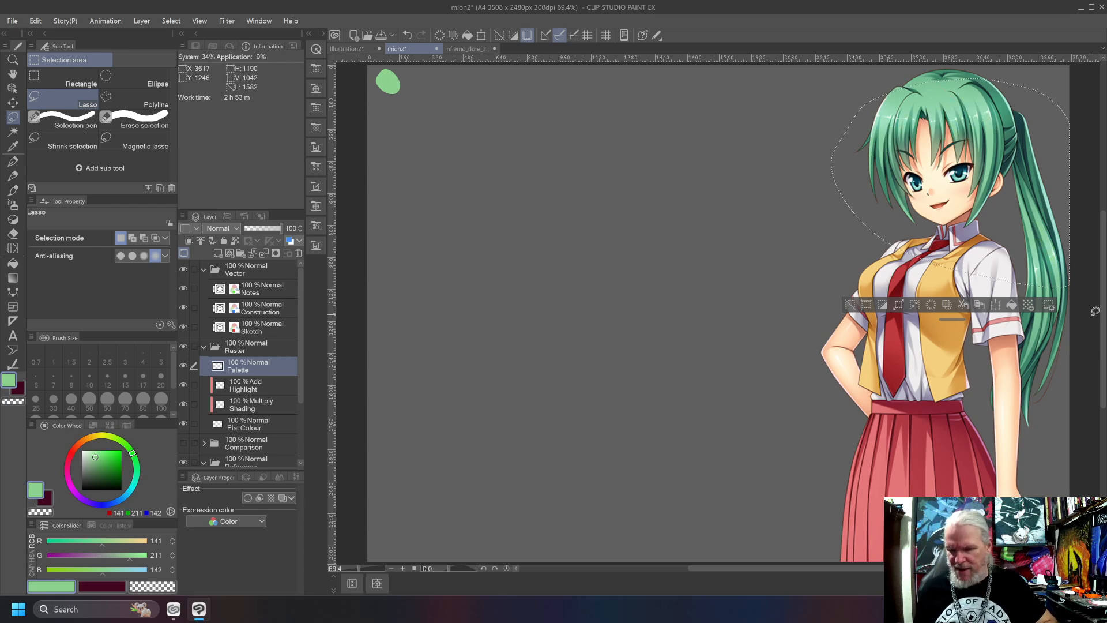
pyautogui.hotkey('ctrl', 'd')
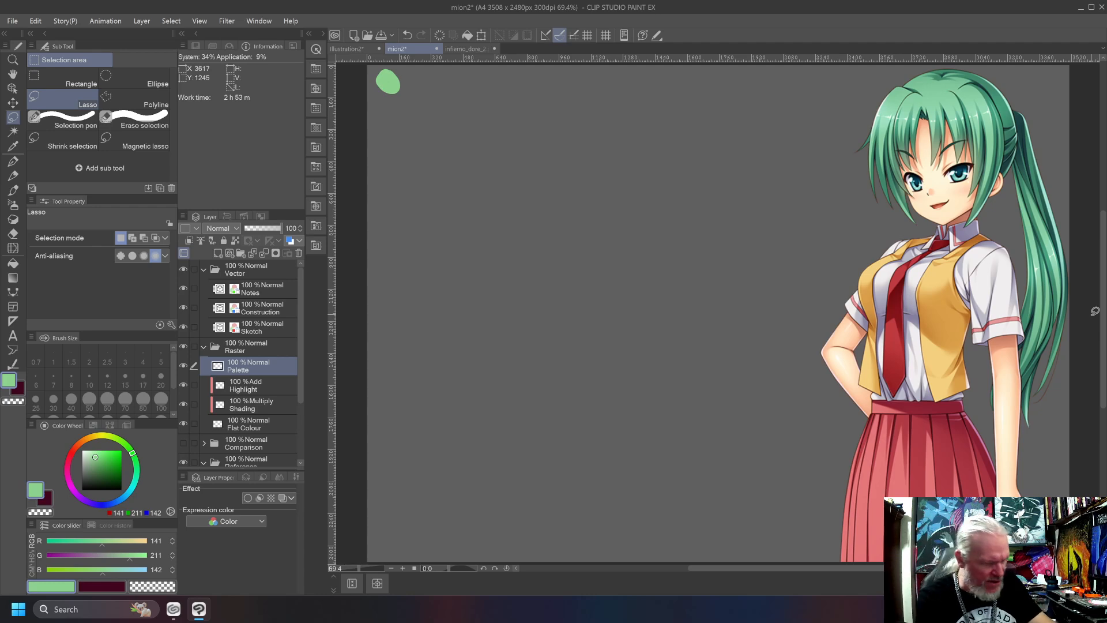
# Switch the colour sliders to CMYK and mix a dark green of 85% cyan, 22% magenta, 86% yellow and 29% black.
pyautogui.click(33, 571)
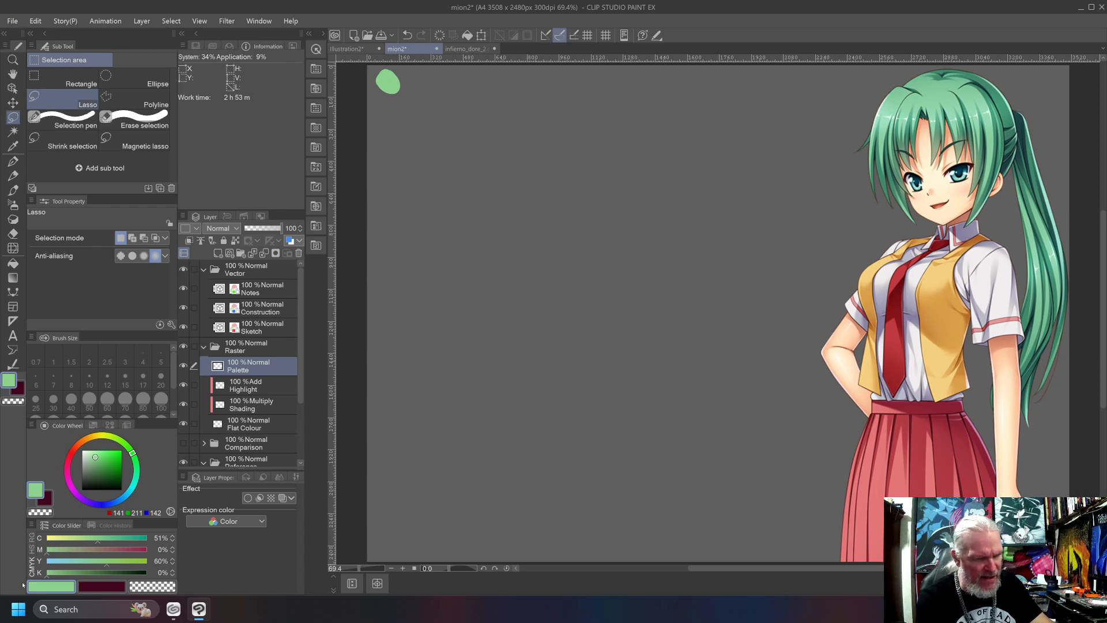
pyautogui.moveTo(132, 544); pyautogui.dragTo(147, 548)
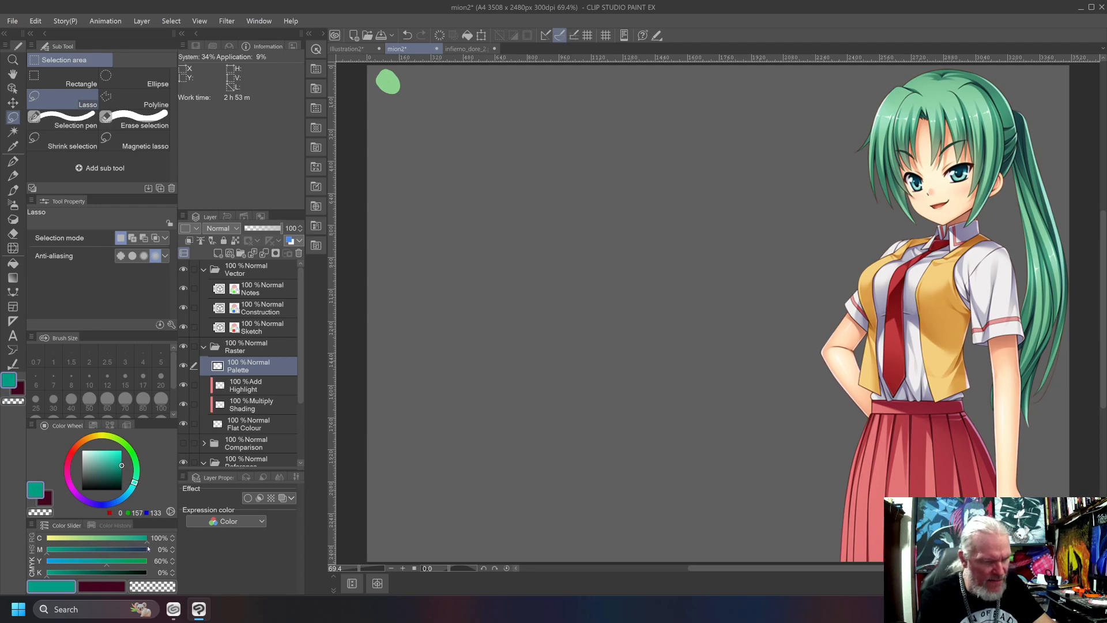
pyautogui.moveTo(89, 572); pyautogui.dragTo(101, 573)
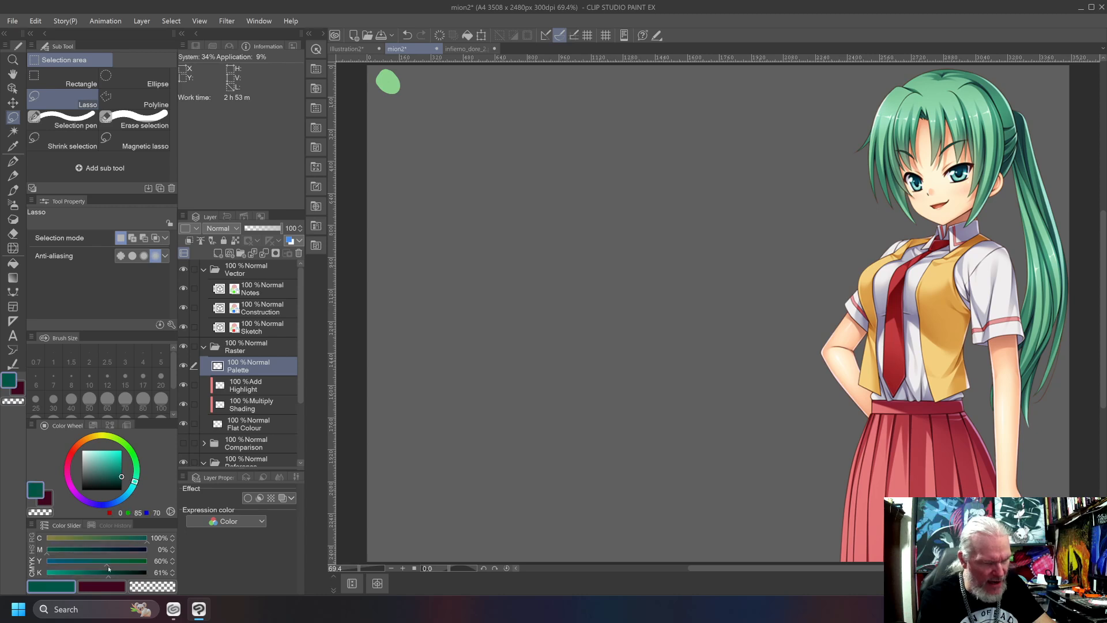
pyautogui.moveTo(105, 565); pyautogui.dragTo(62, 580)
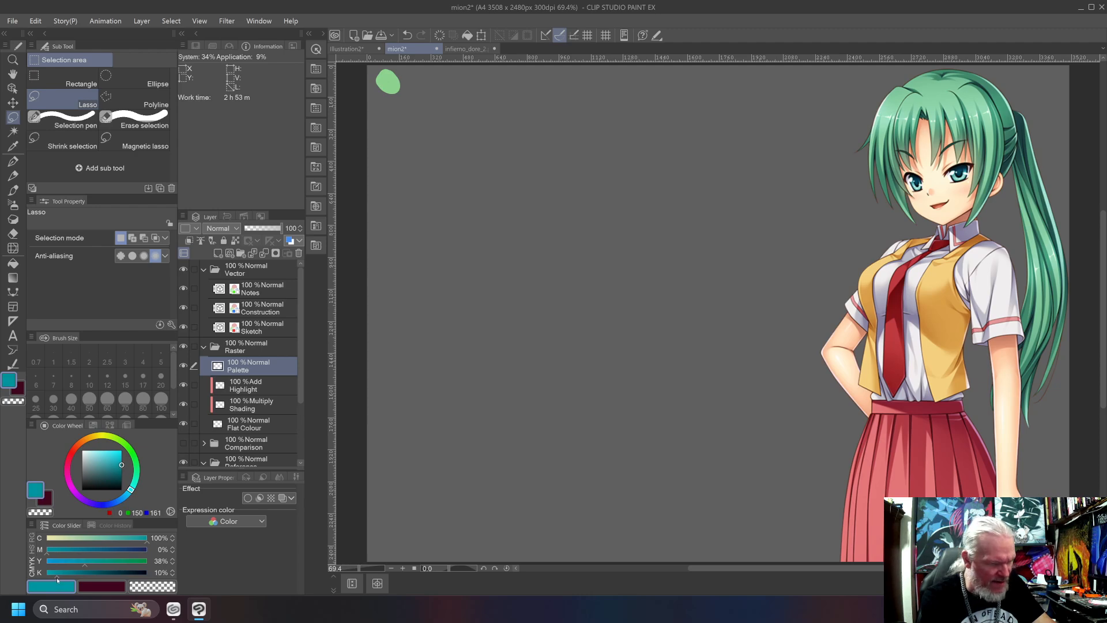
pyautogui.moveTo(57, 578)
pyautogui.mouseDown()
pyautogui.moveTo(119, 569)
pyautogui.moveTo(132, 544)
pyautogui.mouseUp()
pyautogui.click(58, 566)
pyautogui.moveTo(51, 554)
pyautogui.mouseDown()
pyautogui.moveTo(88, 571)
pyautogui.moveTo(130, 563)
pyautogui.mouseUp()
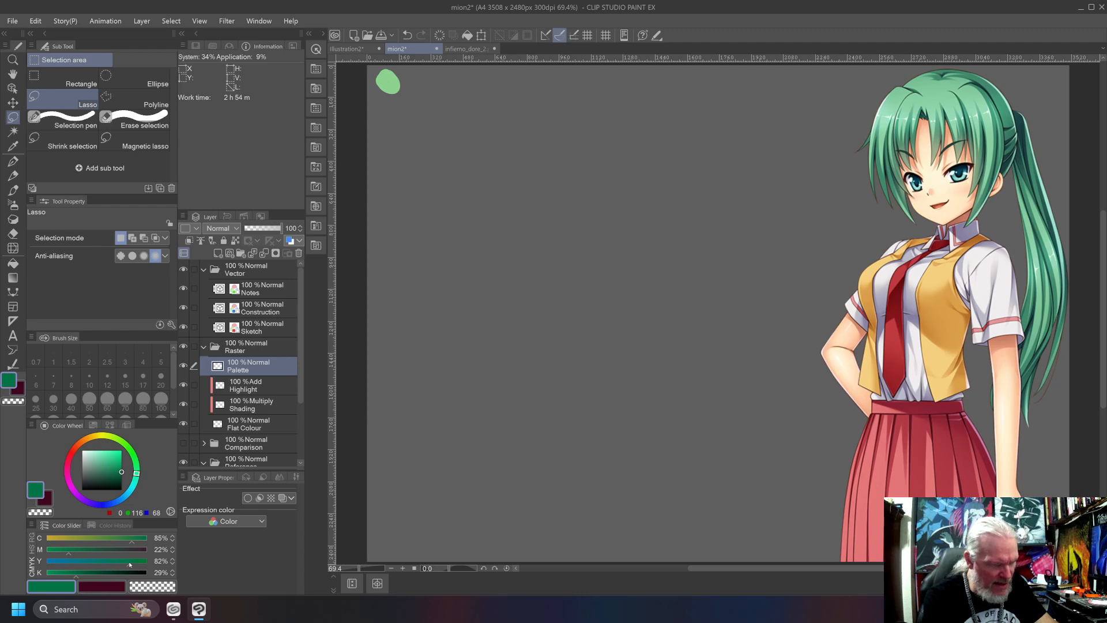
pyautogui.click(132, 562)
# Clear the accidental lasso selection and paint a small dark green swatch with the Horse Hair brush in the canvas's upper middle.
pyautogui.moveTo(670, 194)
pyautogui.mouseDown()
pyautogui.moveTo(666, 215)
pyautogui.moveTo(658, 203)
pyautogui.mouseUp()
pyautogui.press('b')
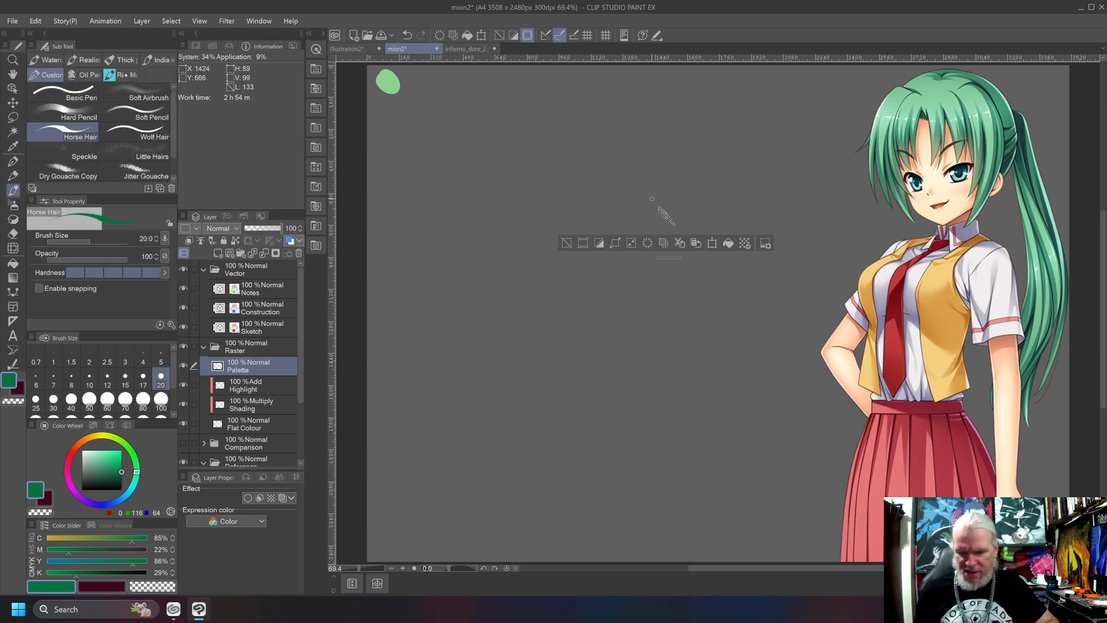
pyautogui.hotkey('ctrl', 'd')
pyautogui.moveTo(685, 171); pyautogui.dragTo(701, 185)
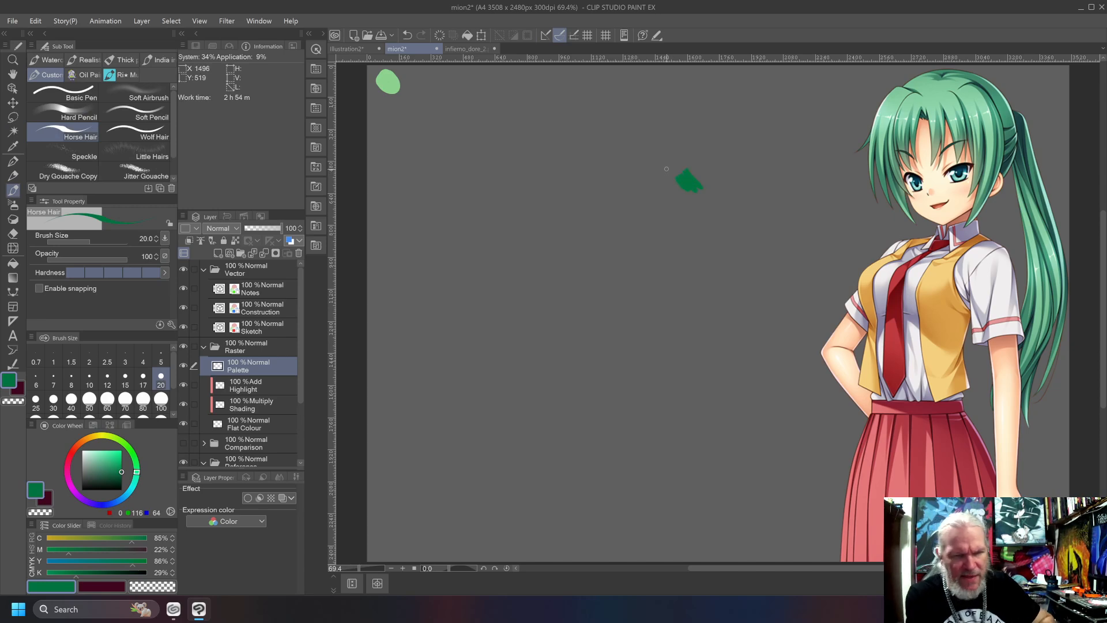
# Set black to 14% and repaint the swatch in the canvas's upper middle with the lighter green.
pyautogui.moveTo(78, 578); pyautogui.dragTo(61, 577)
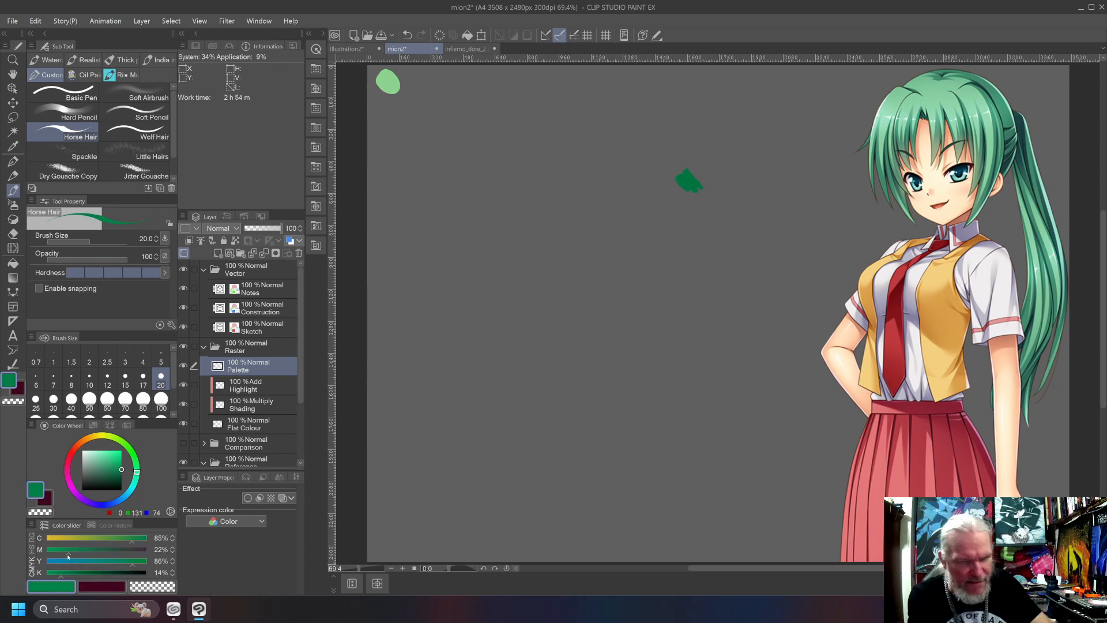
pyautogui.moveTo(687, 171)
pyautogui.mouseDown()
pyautogui.moveTo(696, 184)
pyautogui.moveTo(685, 193)
pyautogui.mouseUp()
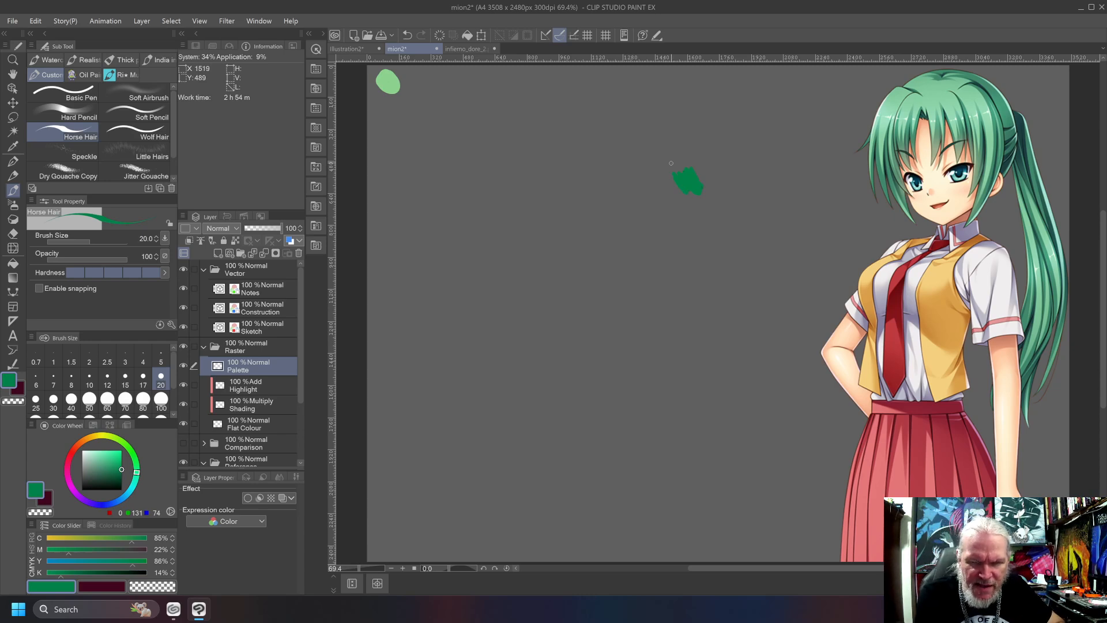
# Mix a green of 77% cyan, 11% magenta, 80% yellow and 38% black.
pyautogui.click(71, 557)
pyautogui.moveTo(68, 556); pyautogui.dragTo(57, 559)
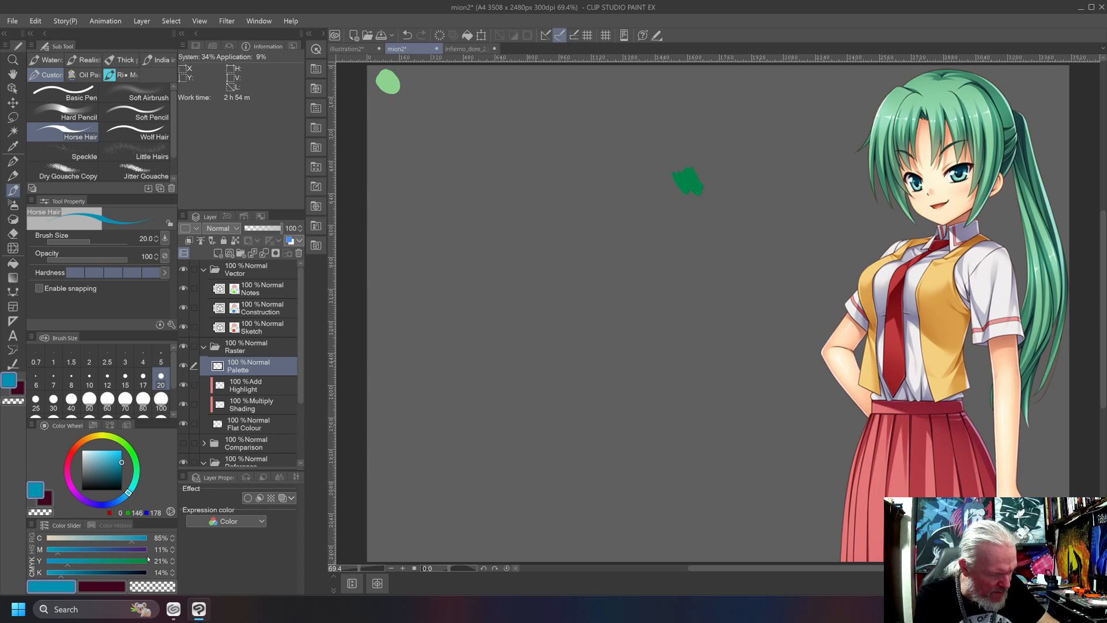
pyautogui.click(136, 563)
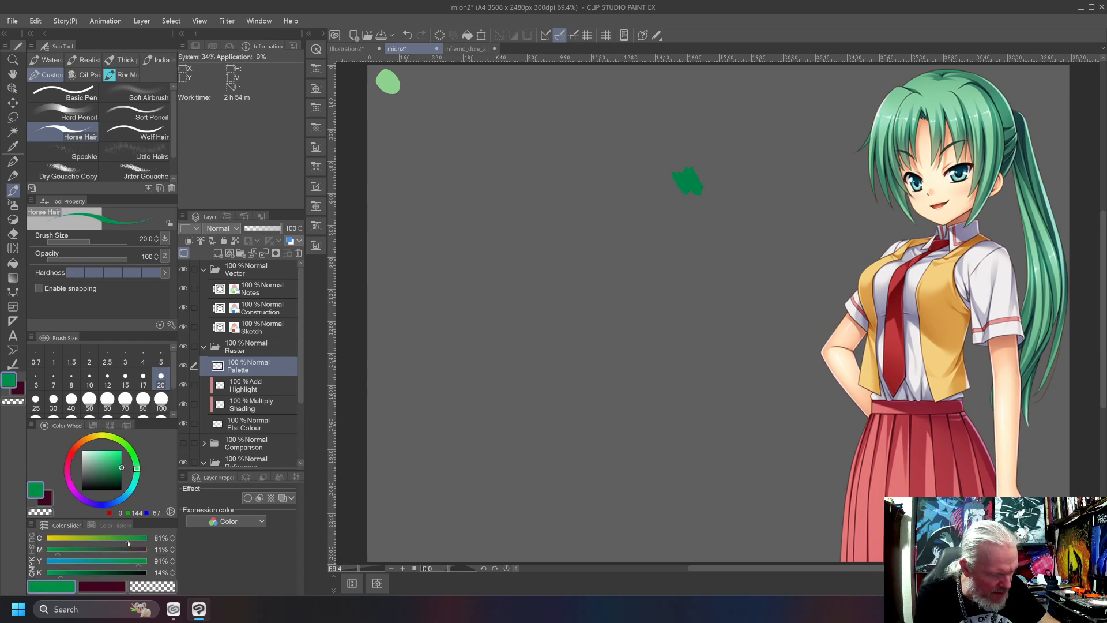
pyautogui.click(133, 544)
pyautogui.click(133, 544)
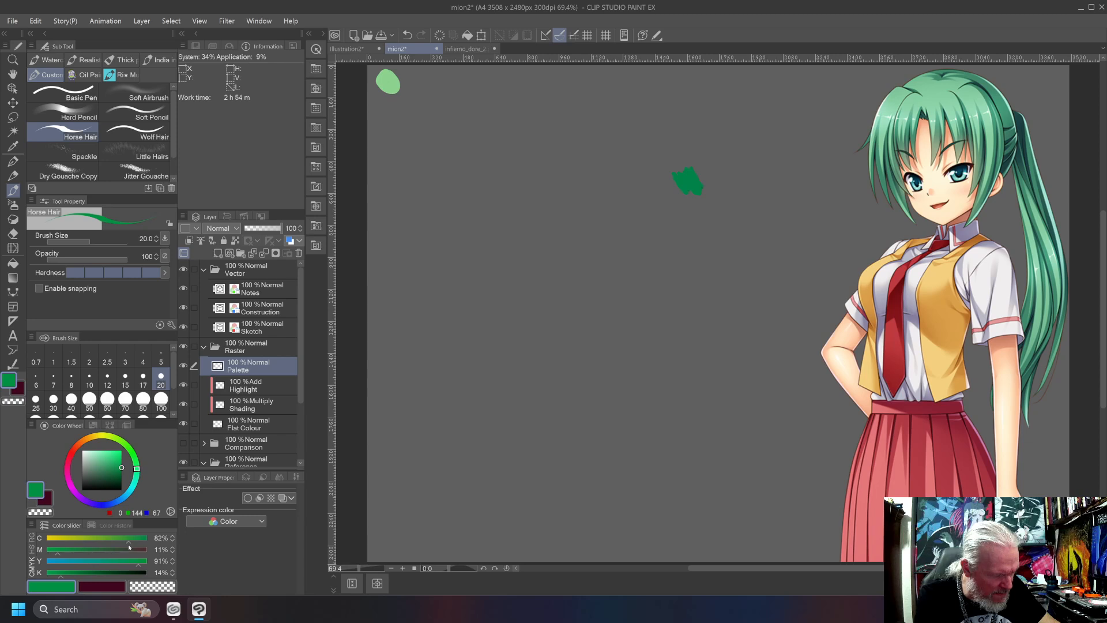
pyautogui.moveTo(133, 544); pyautogui.dragTo(124, 546)
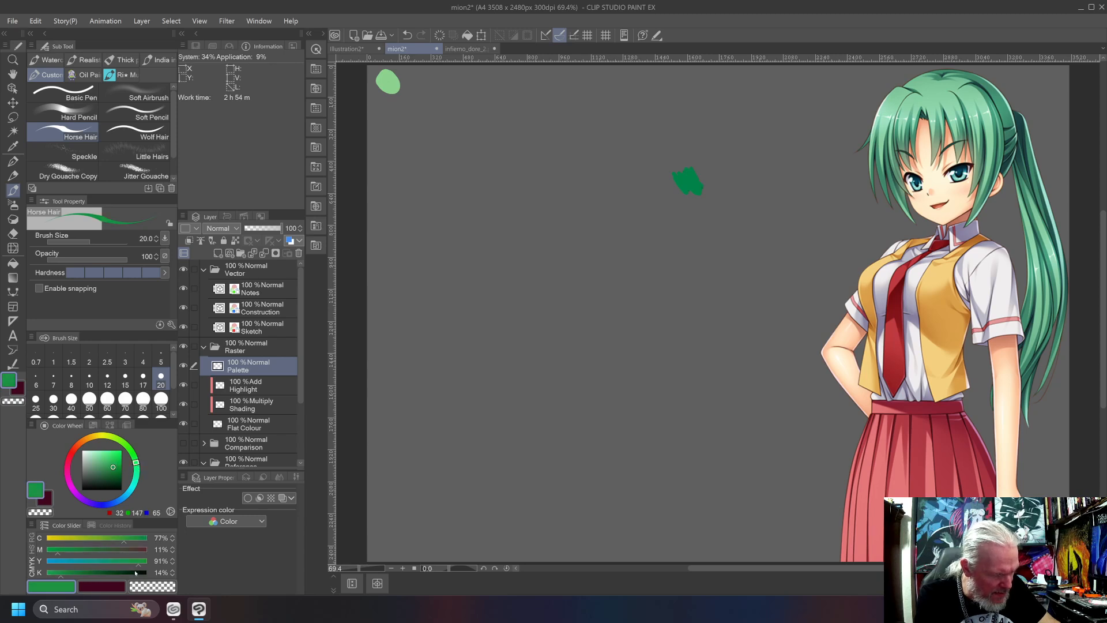
pyautogui.moveTo(138, 565); pyautogui.dragTo(128, 565)
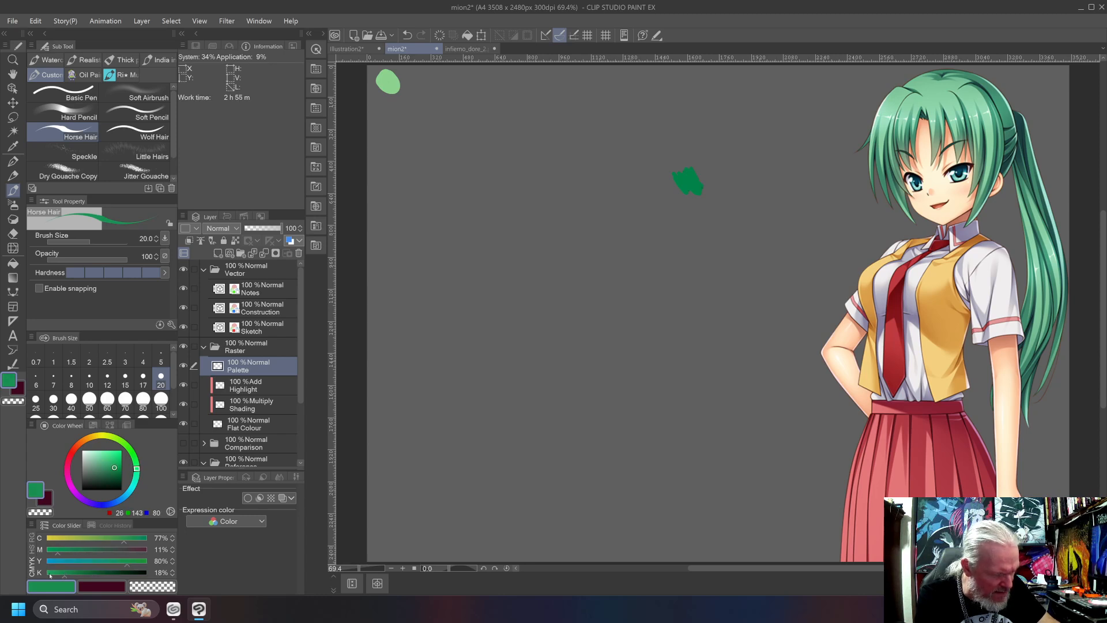
pyautogui.moveTo(64, 575); pyautogui.dragTo(69, 575)
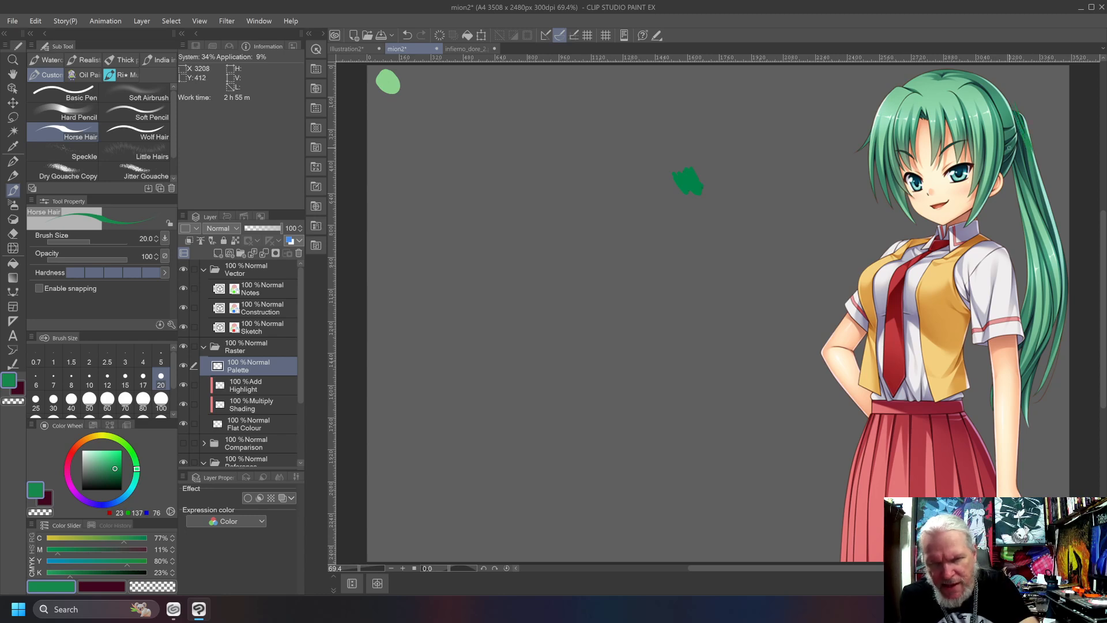
pyautogui.click(82, 575)
pyautogui.click(85, 574)
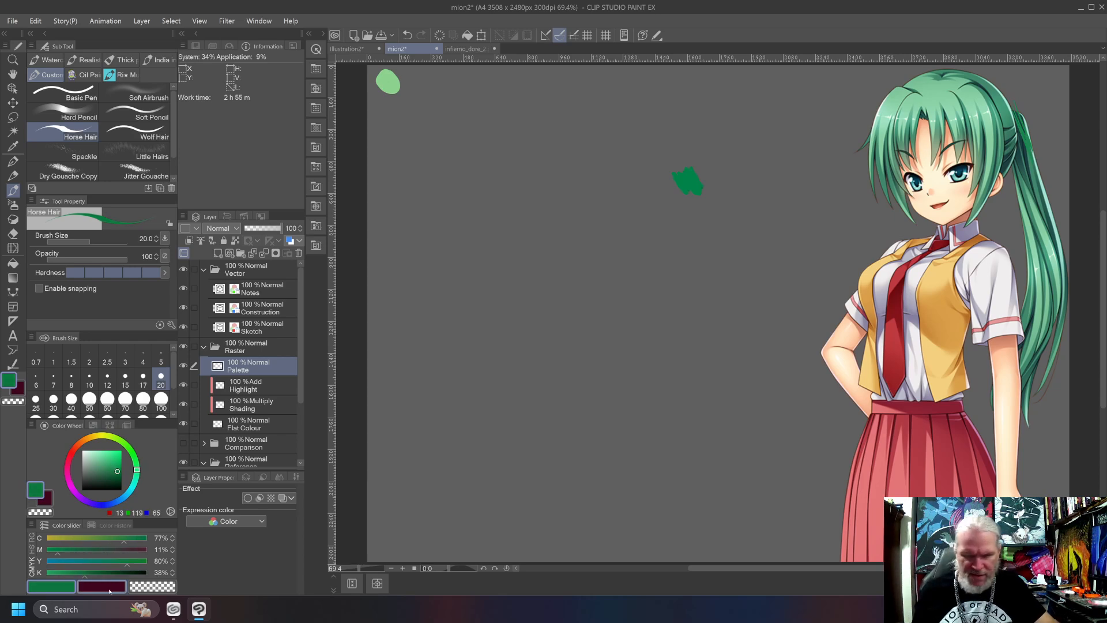
# Test the mixed green with strokes over the reference's ponytail, and undo them.
pyautogui.hotkey('ctrl', 'z')
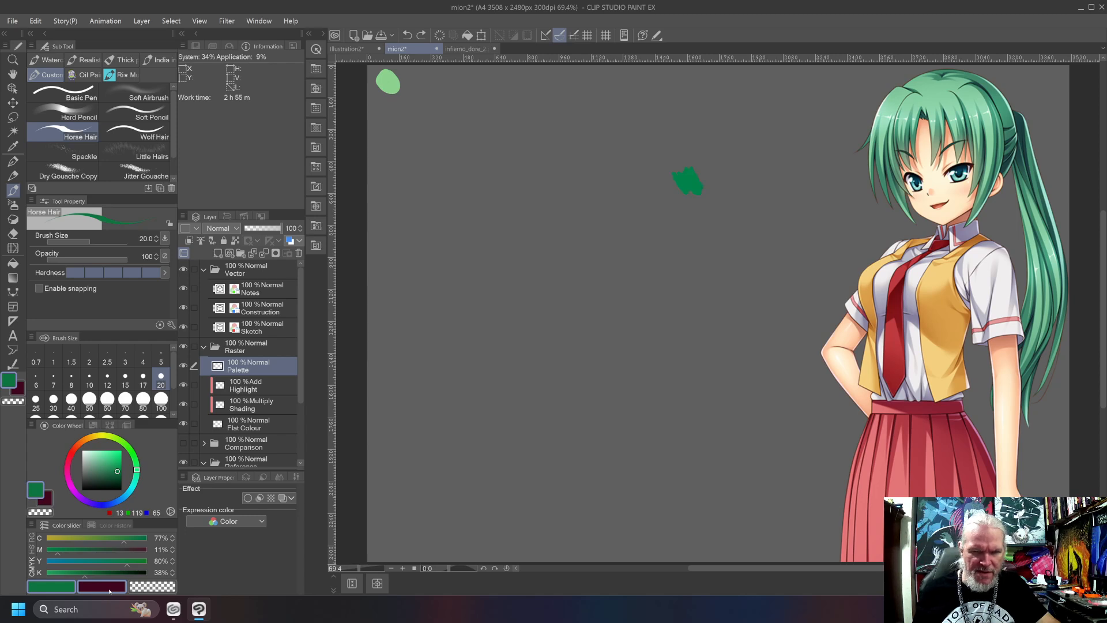
pyautogui.moveTo(1017, 110)
pyautogui.mouseDown()
pyautogui.moveTo(1033, 157)
pyautogui.moveTo(1024, 148)
pyautogui.mouseUp()
pyautogui.hotkey('ctrl', 'z')
pyautogui.hotkey('ctrl', 'z')
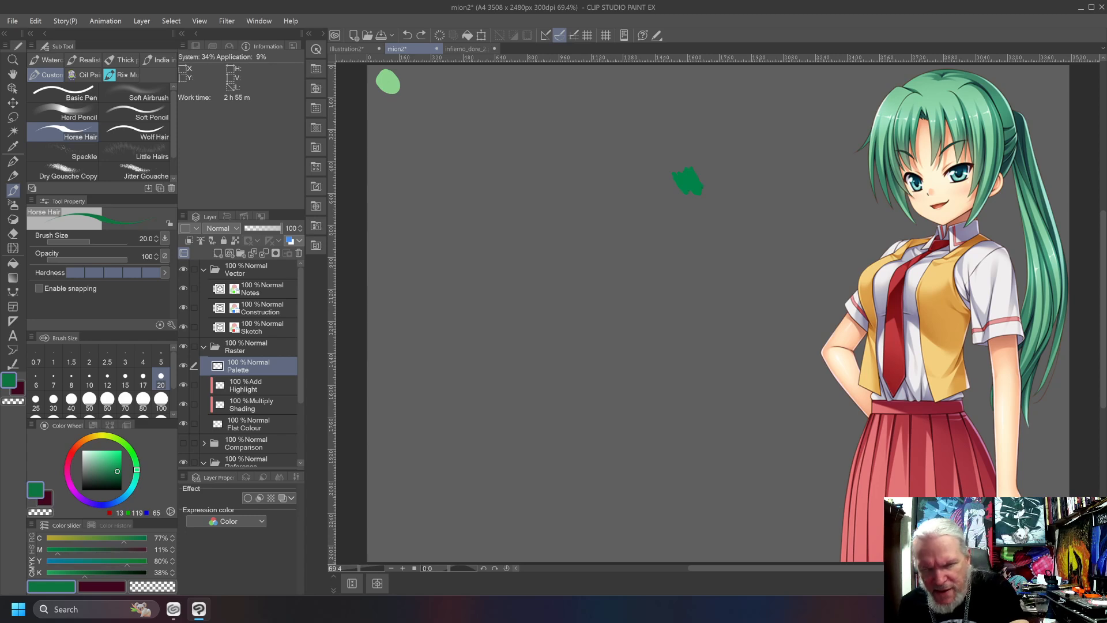
pyautogui.moveTo(1015, 156); pyautogui.dragTo(1030, 196)
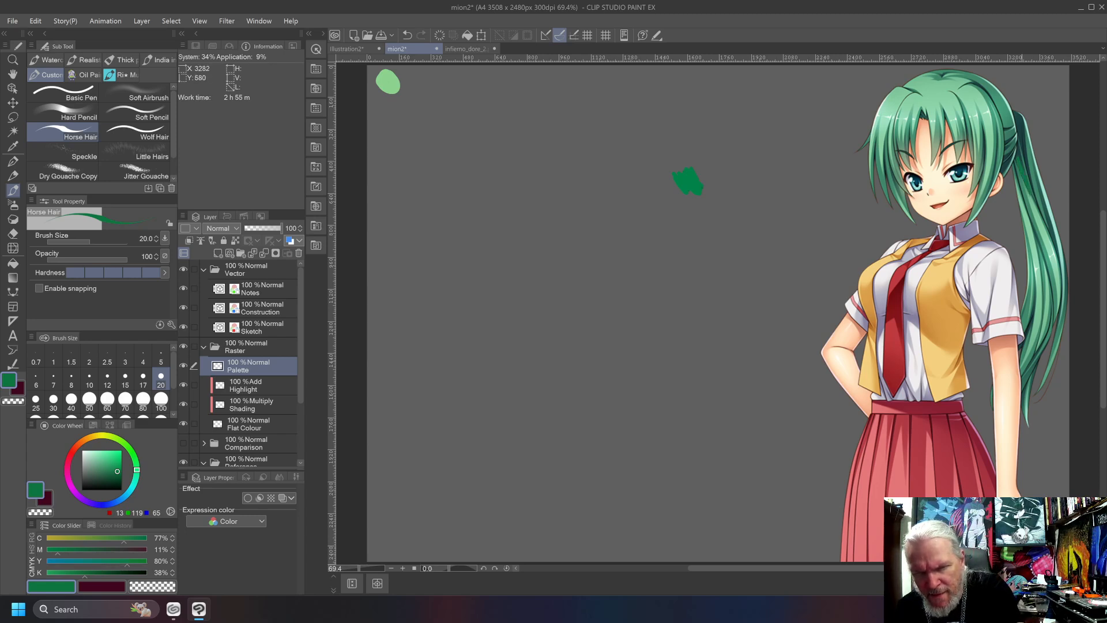
pyautogui.hotkey('ctrl', 'z')
pyautogui.hotkey('ctrl', 'z')
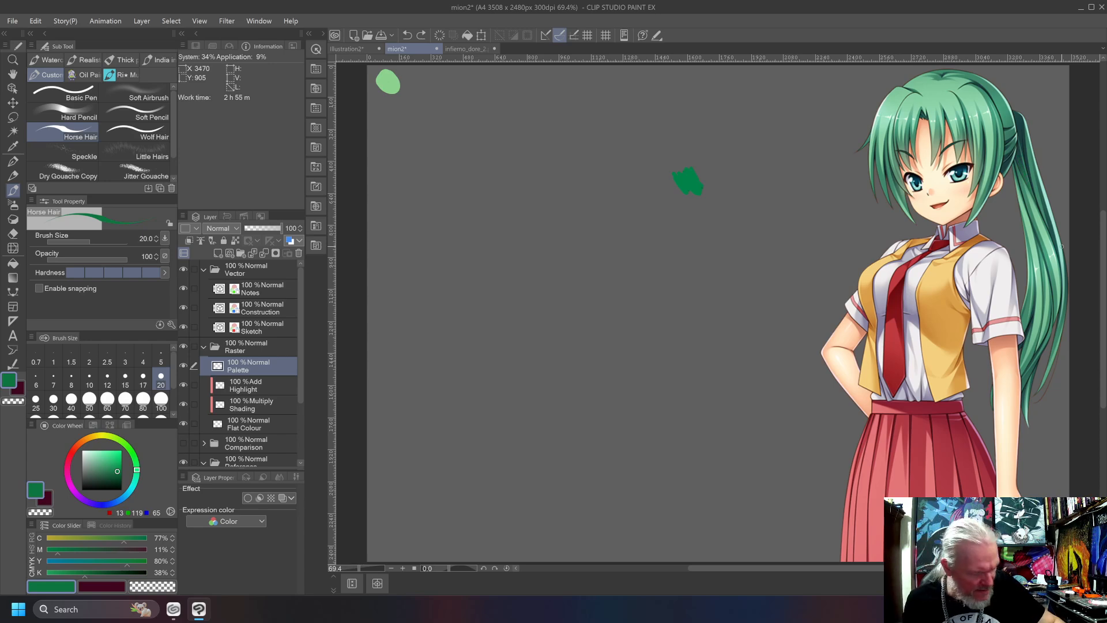
# Set black to 47%, test the darker green along the ponytail's upper edge, and undo the strokes.
pyautogui.moveTo(90, 576); pyautogui.dragTo(94, 575)
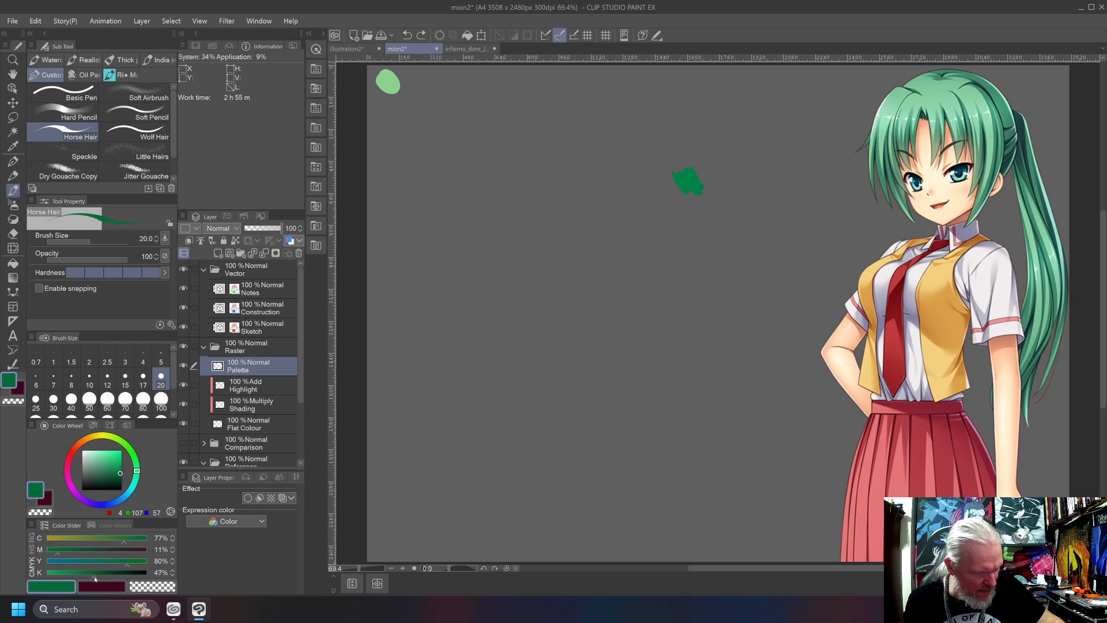
pyautogui.moveTo(1018, 117); pyautogui.dragTo(1028, 164)
pyautogui.hotkey('ctrl', 'z')
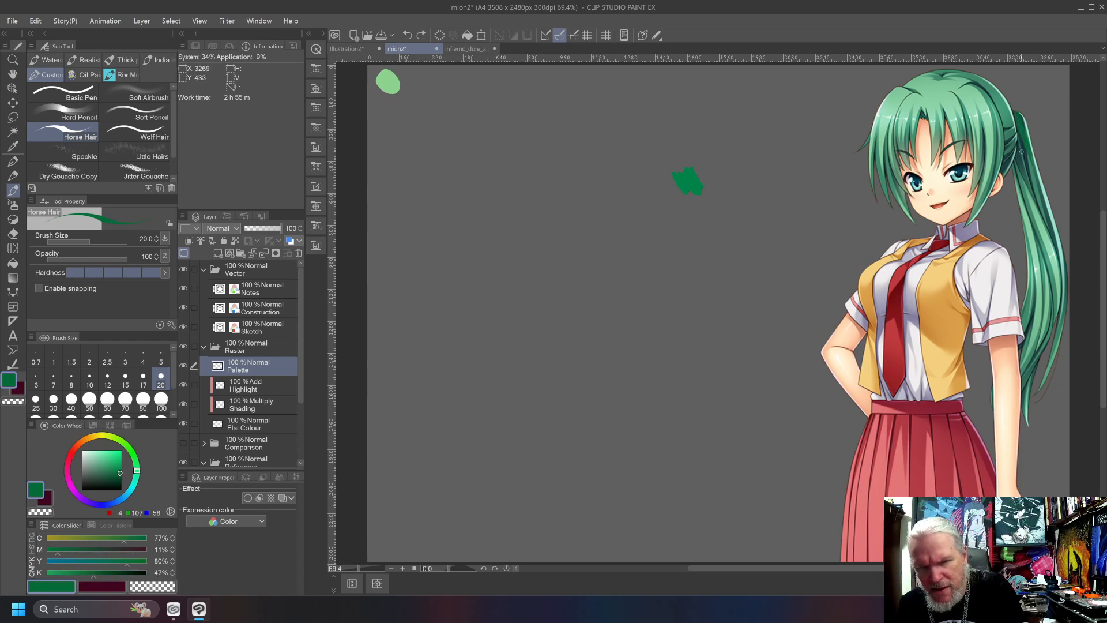
pyautogui.moveTo(1017, 150); pyautogui.dragTo(1028, 175)
pyautogui.hotkey('ctrl', 'z')
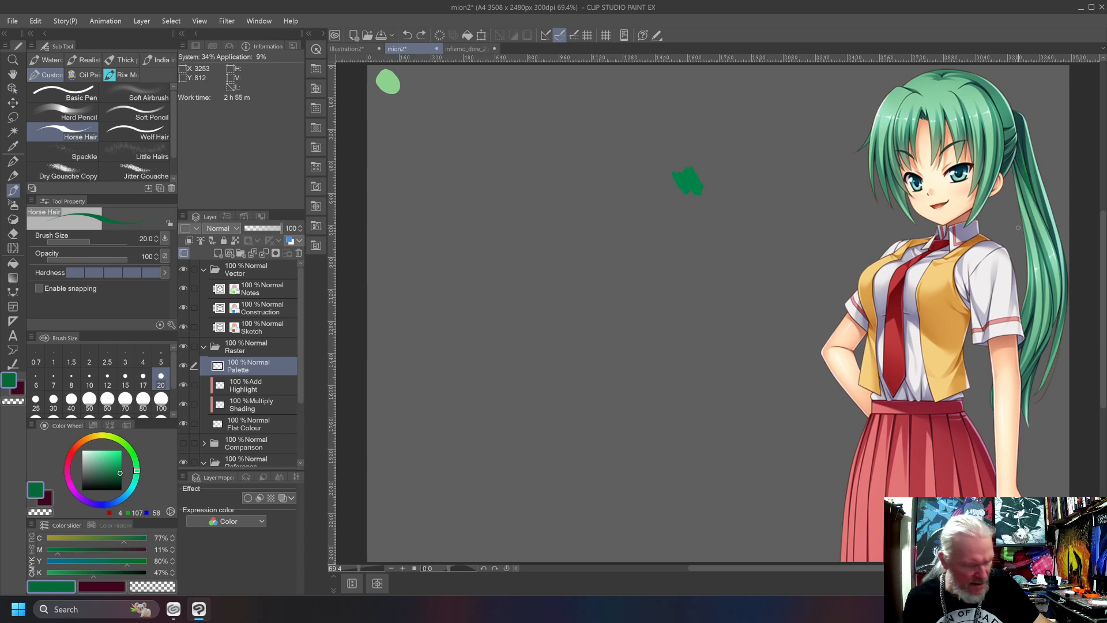
# Set black to 61%, and try the dark green with strokes on the ponytail before undoing them.
pyautogui.click(104, 574)
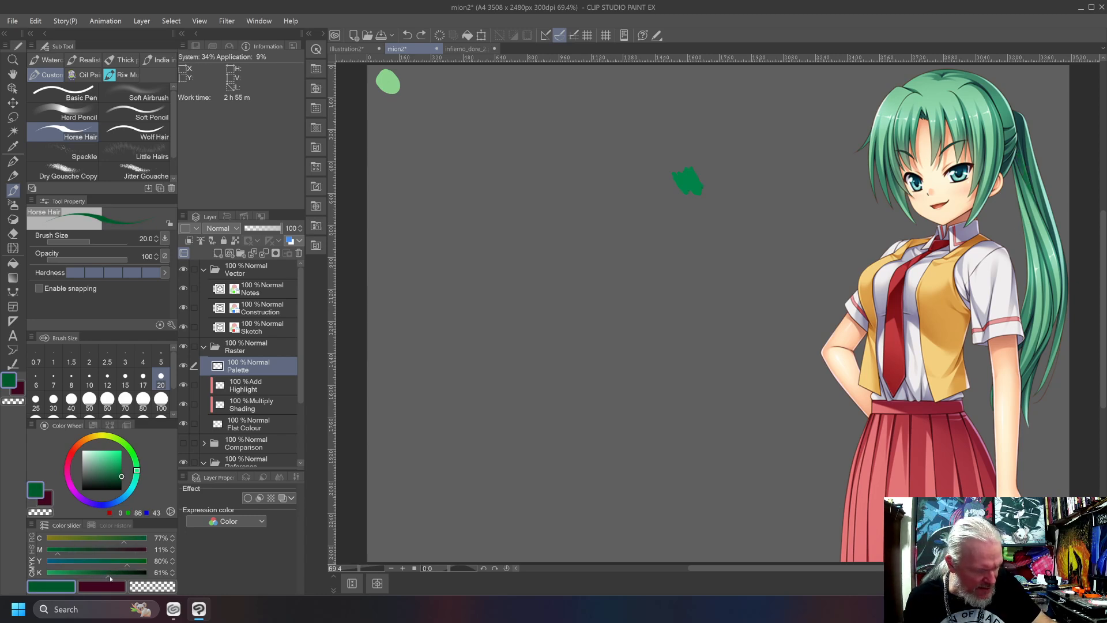
pyautogui.moveTo(1026, 130); pyautogui.dragTo(1032, 147)
pyautogui.moveTo(1007, 108); pyautogui.dragTo(1013, 121)
pyautogui.moveTo(1027, 139); pyautogui.dragTo(1035, 169)
pyautogui.hotkey('ctrl', 'z')
pyautogui.hotkey('ctrl', 'z')
pyautogui.hotkey('ctrl', 'z')
pyautogui.hotkey('ctrl', 'z')
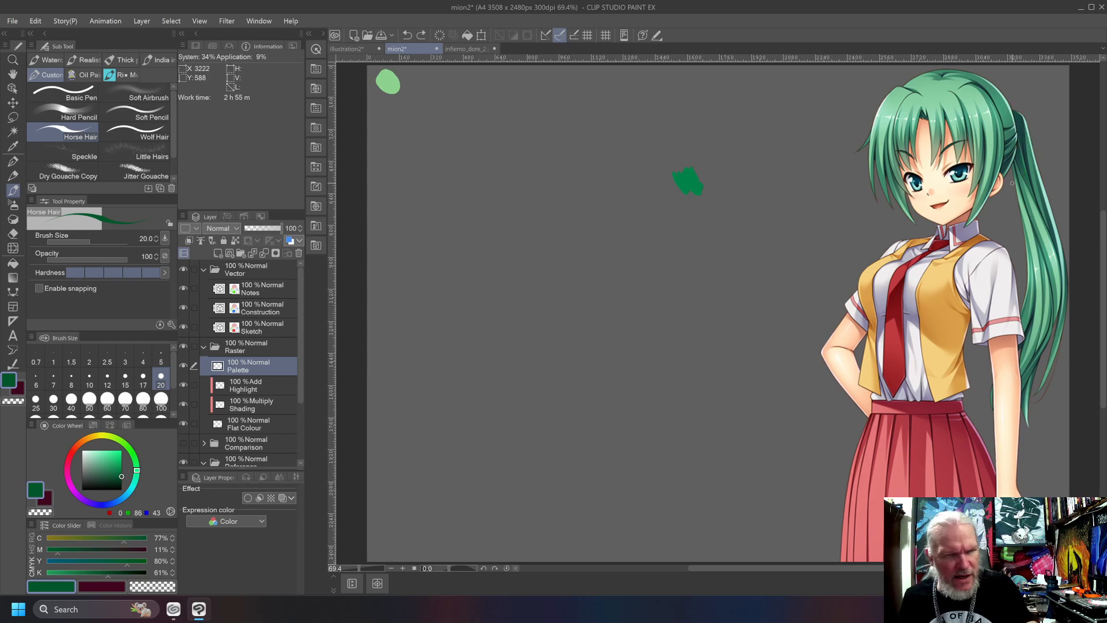
# Paint a dark green swatch overlapping the bottom of the light green one, and sample both swatches and the ponytail's outline to compare colours.
pyautogui.moveTo(381, 90)
pyautogui.mouseDown()
pyautogui.moveTo(389, 99)
pyautogui.moveTo(392, 89)
pyautogui.moveTo(380, 92)
pyautogui.moveTo(393, 89)
pyautogui.mouseUp()
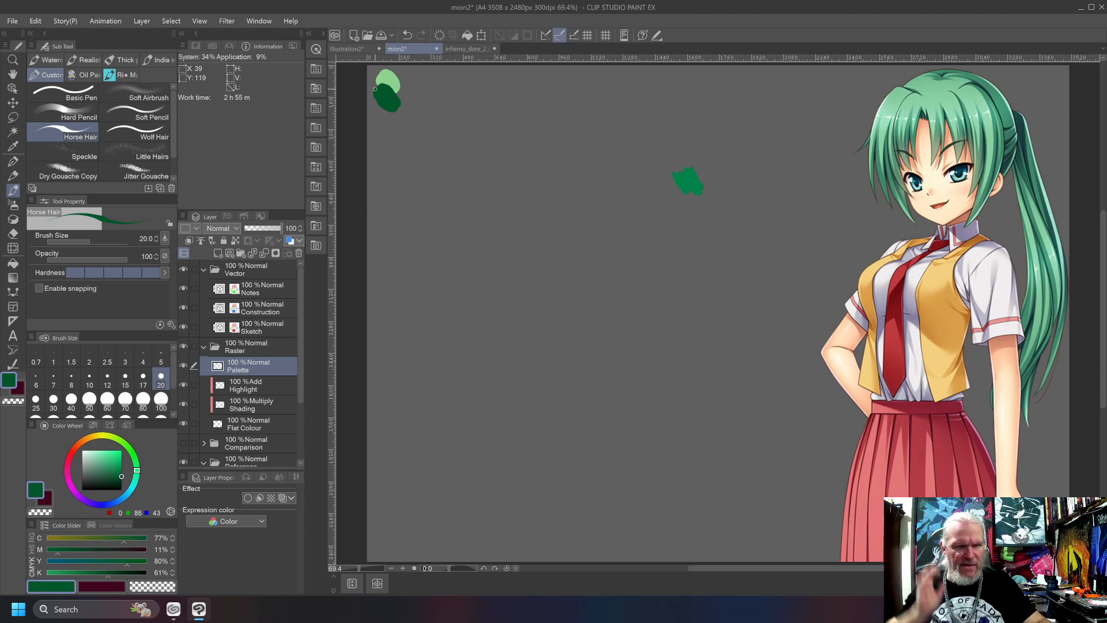
pyautogui.keyDown('alt'); pyautogui.click(389, 76); pyautogui.keyUp('alt')
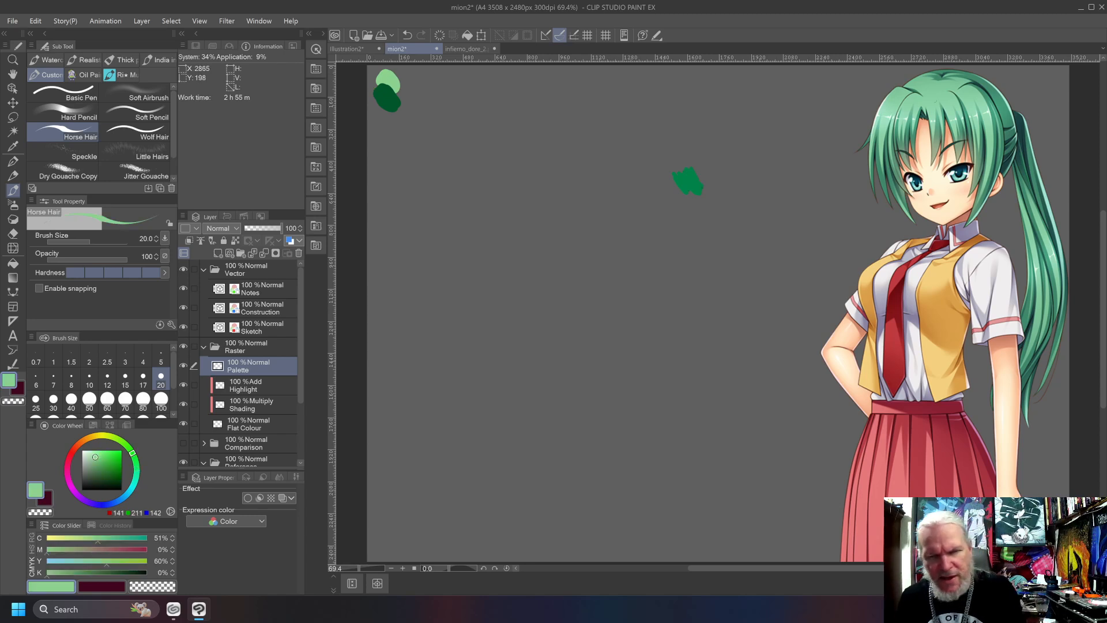
pyautogui.hotkey('ctrl', 'z')
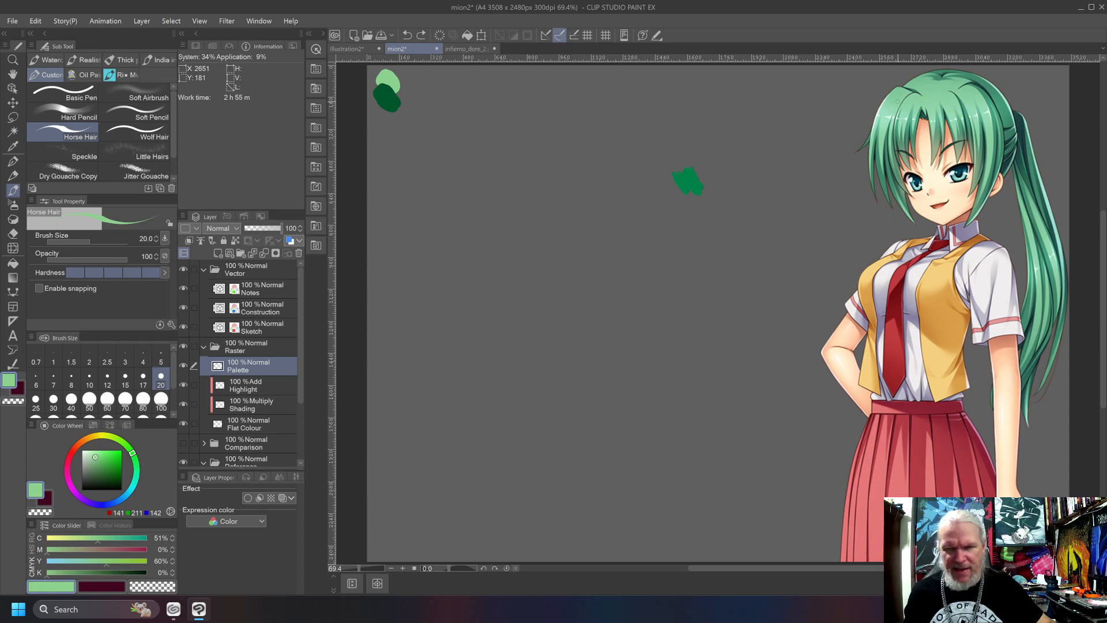
pyautogui.keyDown('alt'); pyautogui.click(1018, 120); pyautogui.keyUp('alt')
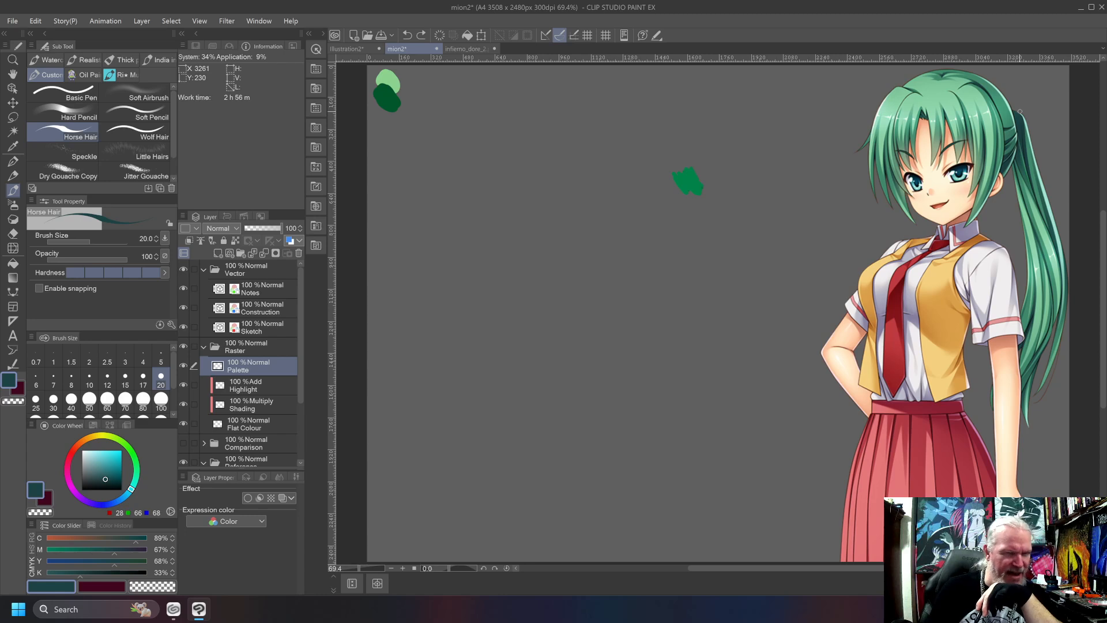
pyautogui.keyDown('alt'); pyautogui.click(379, 88); pyautogui.keyUp('alt')
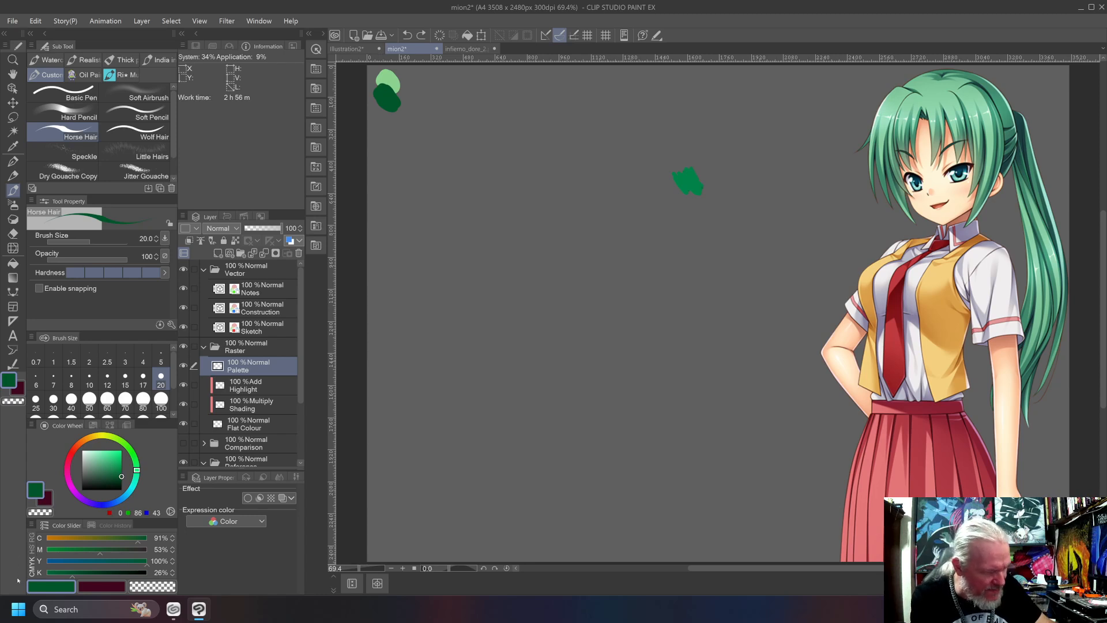
# Switch the colour sliders to HSV and paint a small dark green swatch beside the mid-green one, undoing a test stroke on the hair.
pyautogui.click(32, 548)
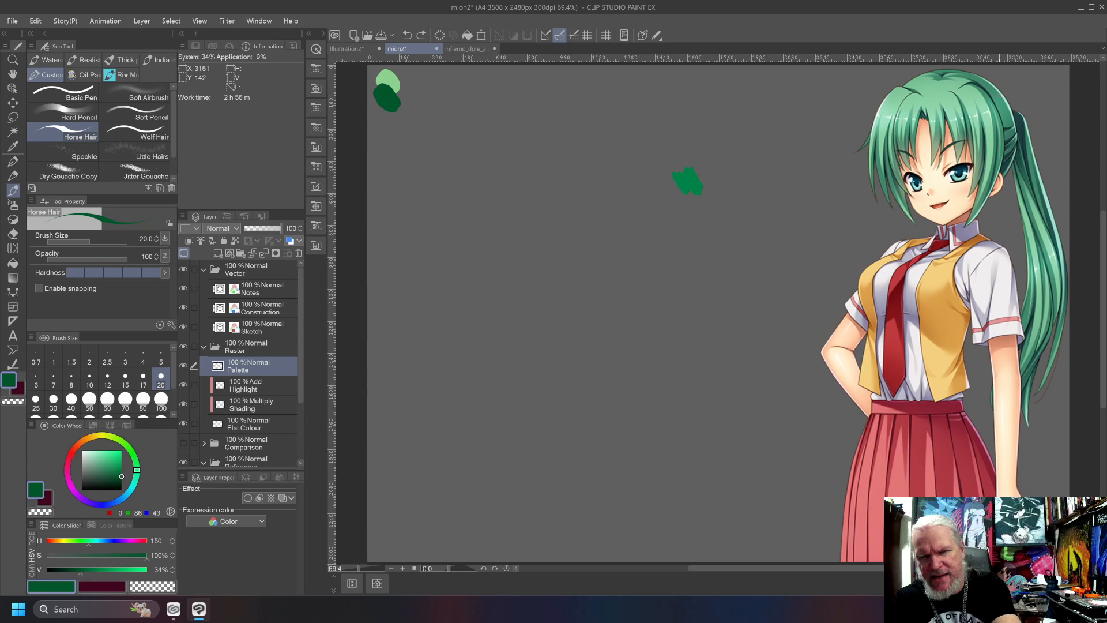
pyautogui.moveTo(638, 151); pyautogui.dragTo(655, 163)
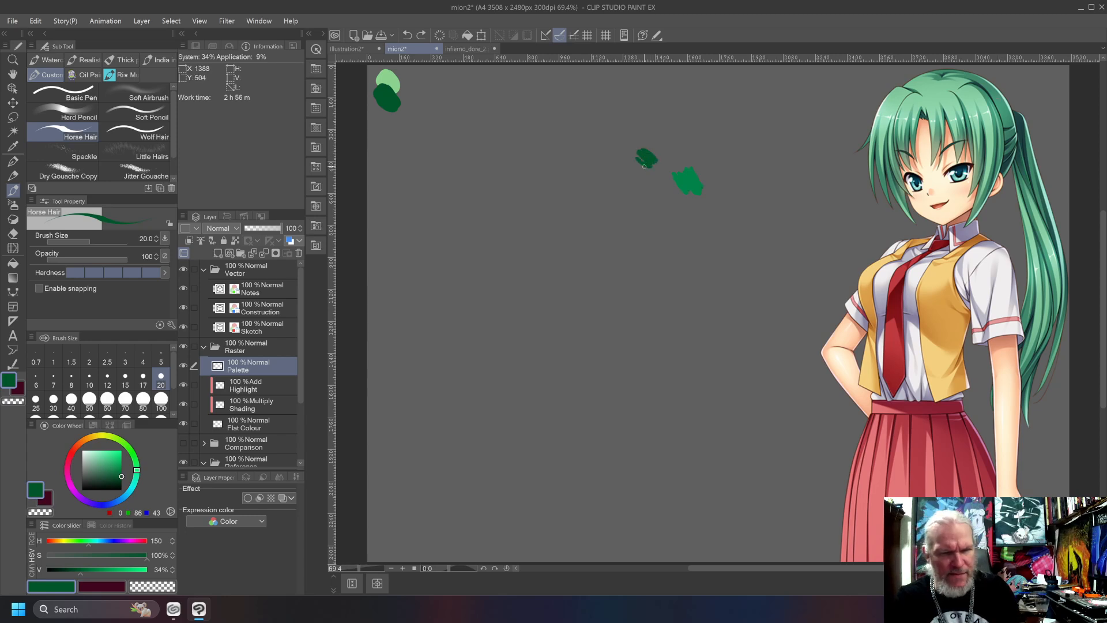
pyautogui.moveTo(996, 96); pyautogui.dragTo(1007, 115)
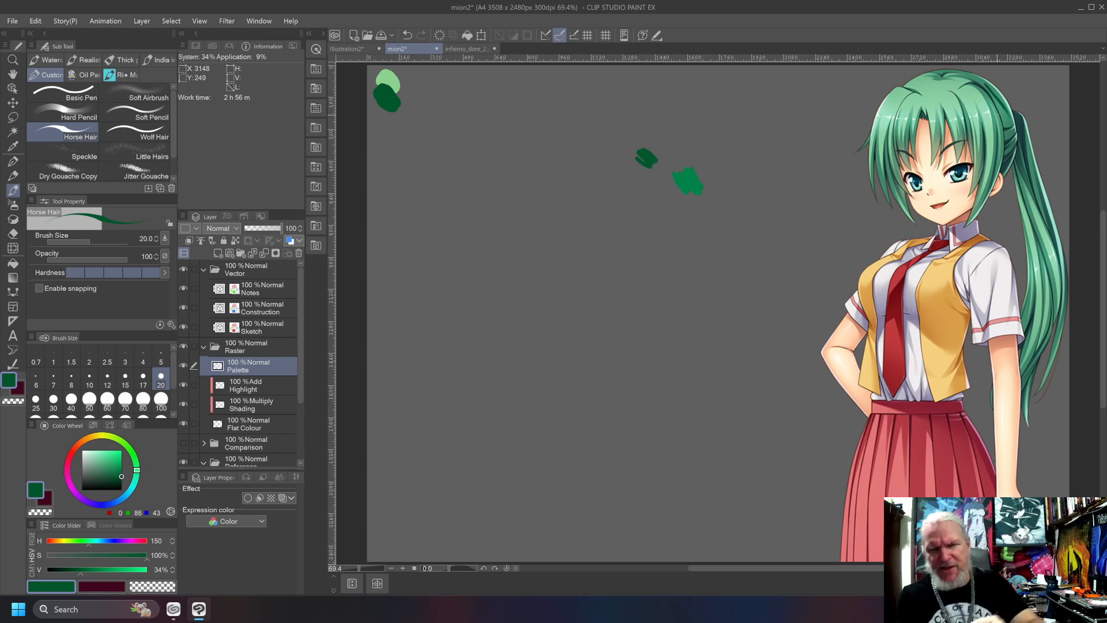
pyautogui.hotkey('ctrl', 'z')
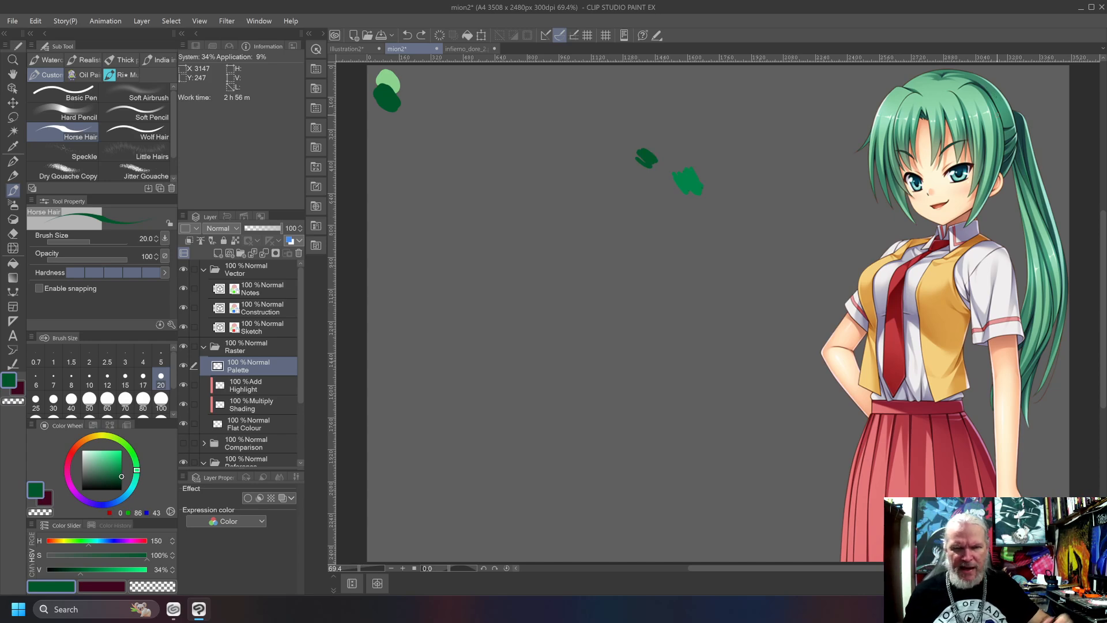
# Shift the dark green's hue to 158 and paint a new swatch in the canvas's lower middle.
pyautogui.click(136, 476)
pyautogui.moveTo(132, 462)
pyautogui.mouseDown()
pyautogui.moveTo(141, 493)
pyautogui.moveTo(160, 479)
pyautogui.mouseUp()
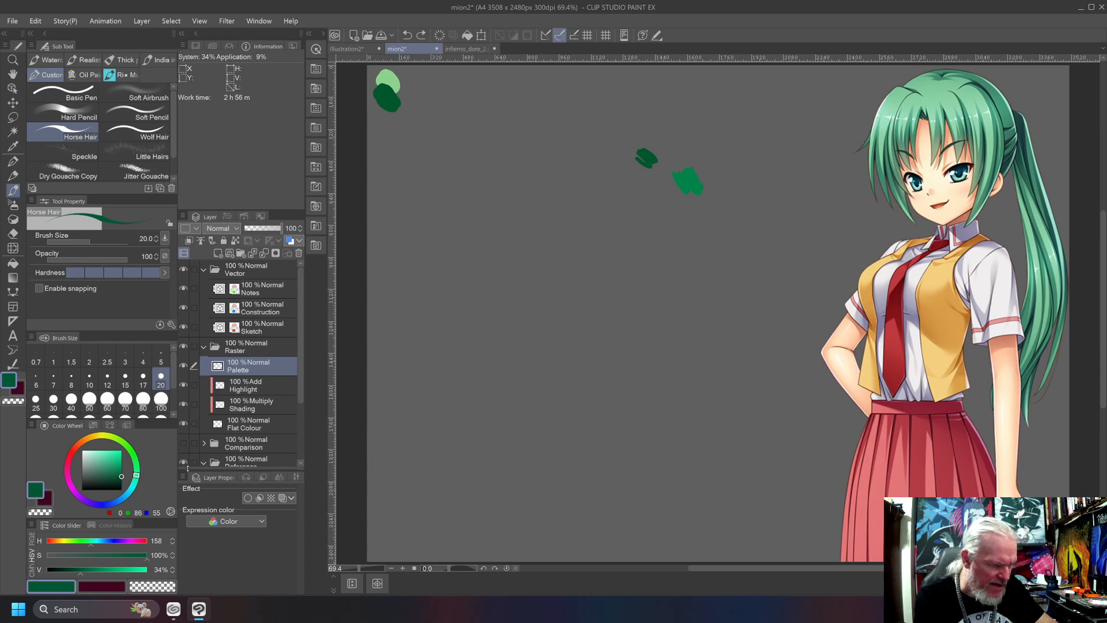
pyautogui.moveTo(580, 393)
pyautogui.mouseDown()
pyautogui.moveTo(556, 383)
pyautogui.moveTo(550, 397)
pyautogui.mouseUp()
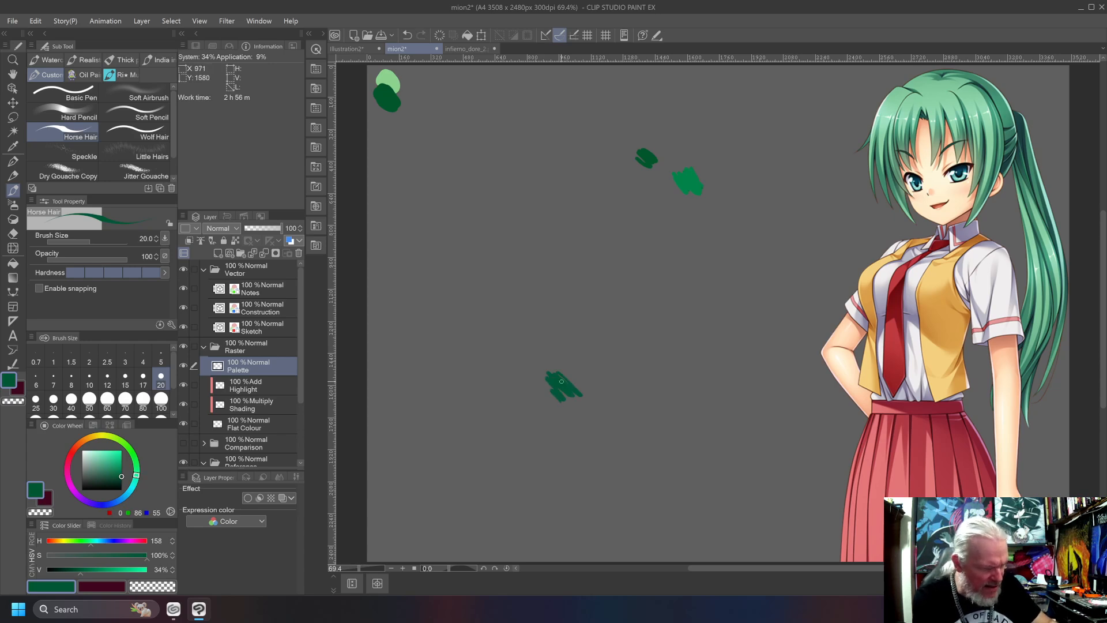
# Set the main colour's saturation to 93% and value to 66%, and paint over the lower swatch.
pyautogui.moveTo(147, 561); pyautogui.dragTo(145, 562)
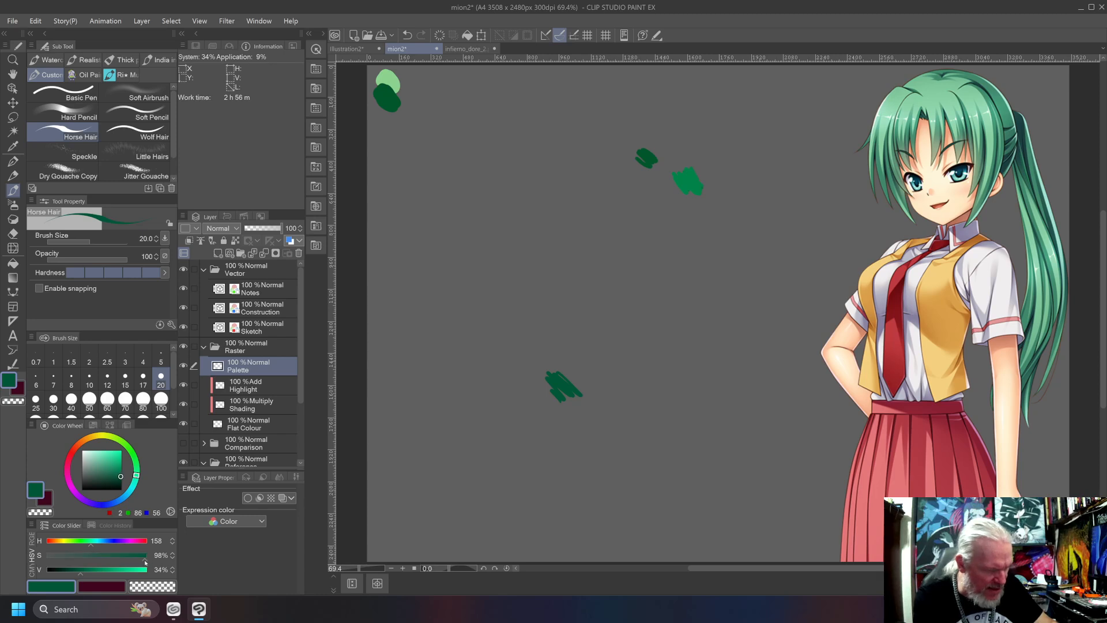
pyautogui.click(98, 586)
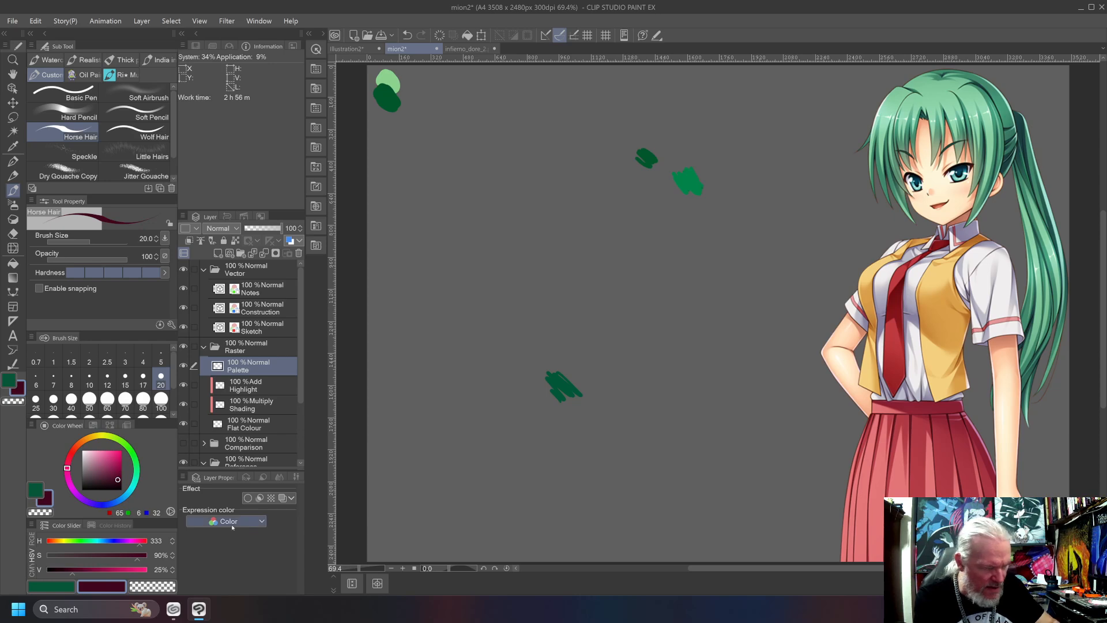
pyautogui.click(51, 586)
pyautogui.click(113, 571)
pyautogui.moveTo(113, 572); pyautogui.dragTo(114, 573)
pyautogui.moveTo(576, 374); pyautogui.dragTo(544, 386)
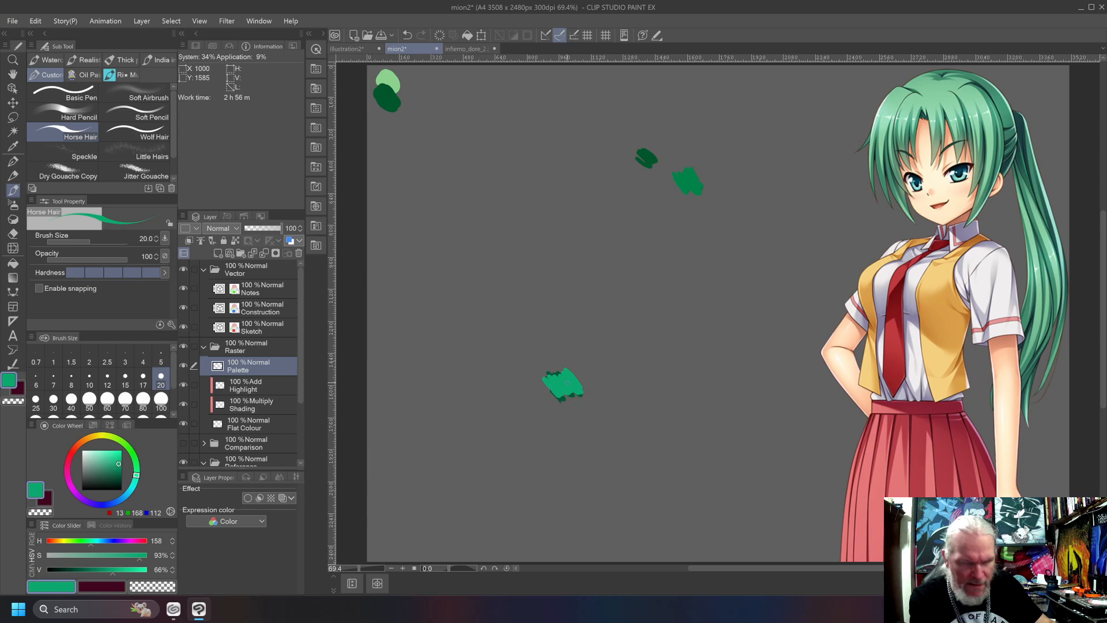
# Set the green to hue 156, saturation 91% and value 54%, painting over the lower swatch to judge the adjustments.
pyautogui.click(100, 570)
pyautogui.moveTo(576, 373)
pyautogui.mouseDown()
pyautogui.moveTo(562, 395)
pyautogui.moveTo(545, 390)
pyautogui.mouseUp()
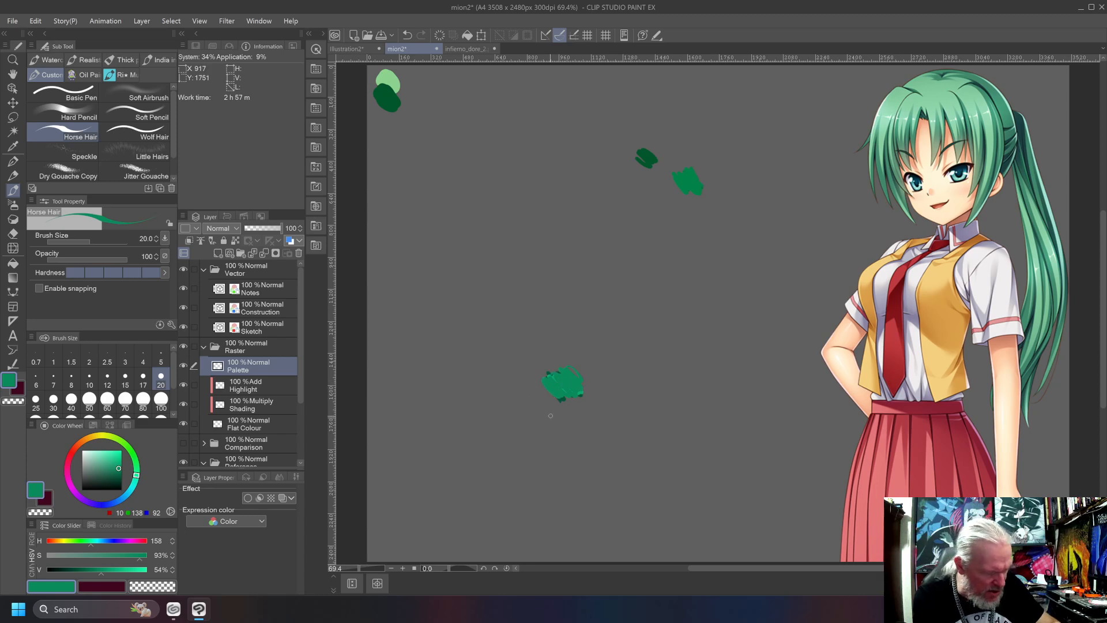
pyautogui.click(138, 555)
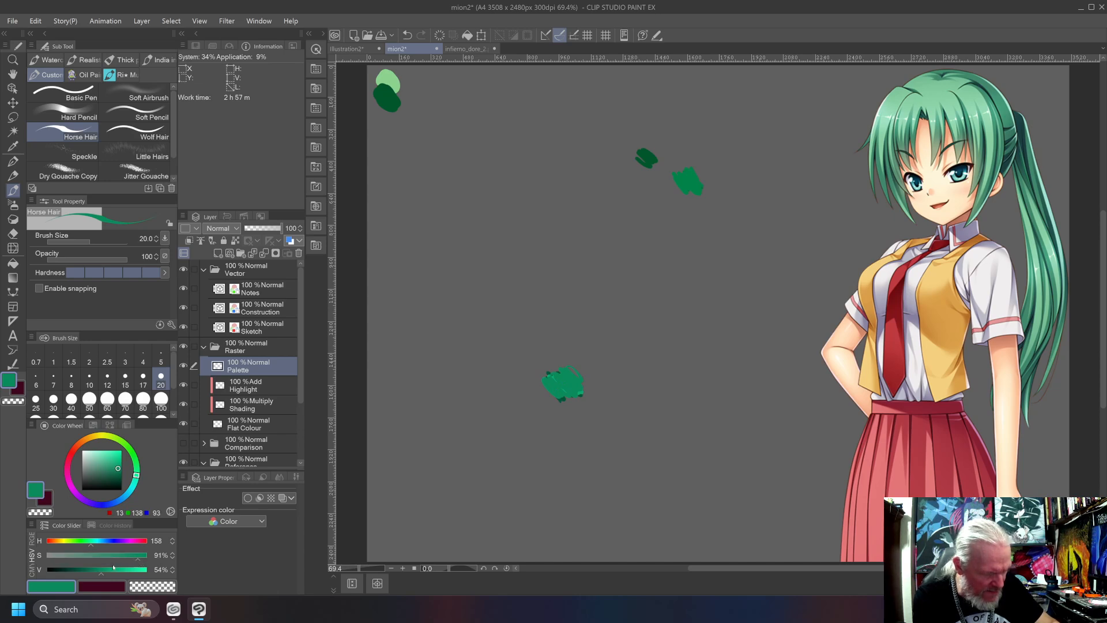
pyautogui.moveTo(90, 546); pyautogui.dragTo(89, 546)
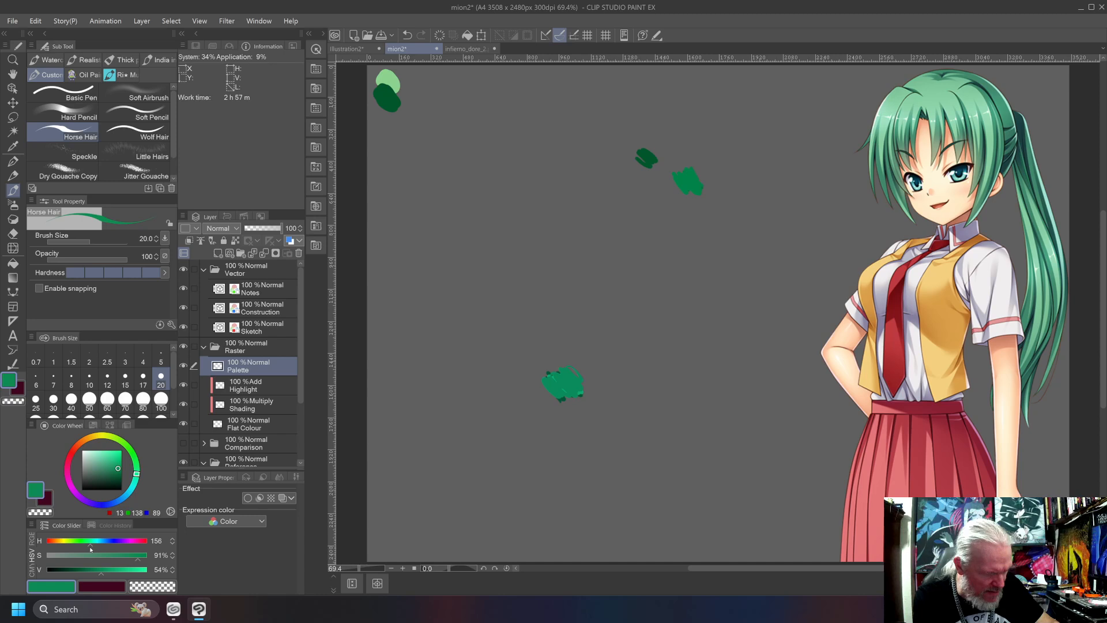
pyautogui.moveTo(543, 389); pyautogui.dragTo(560, 368)
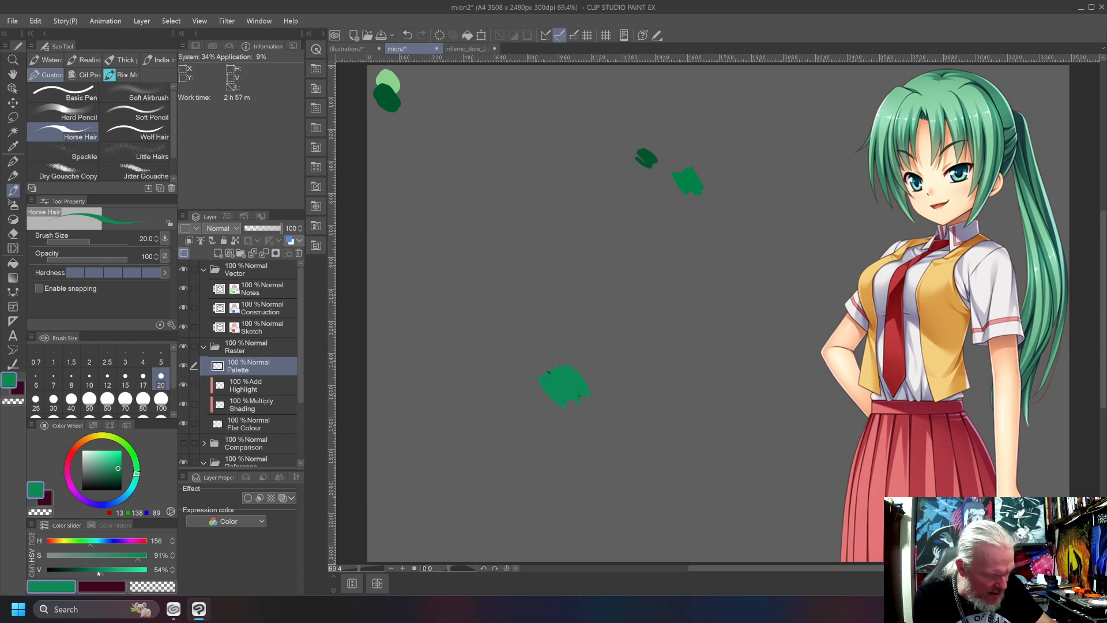
# Try the green at 50% value on the lower swatch and 58% on the hair, and set its value to 64%.
pyautogui.moveTo(101, 575); pyautogui.dragTo(98, 574)
pyautogui.moveTo(568, 372); pyautogui.dragTo(560, 395)
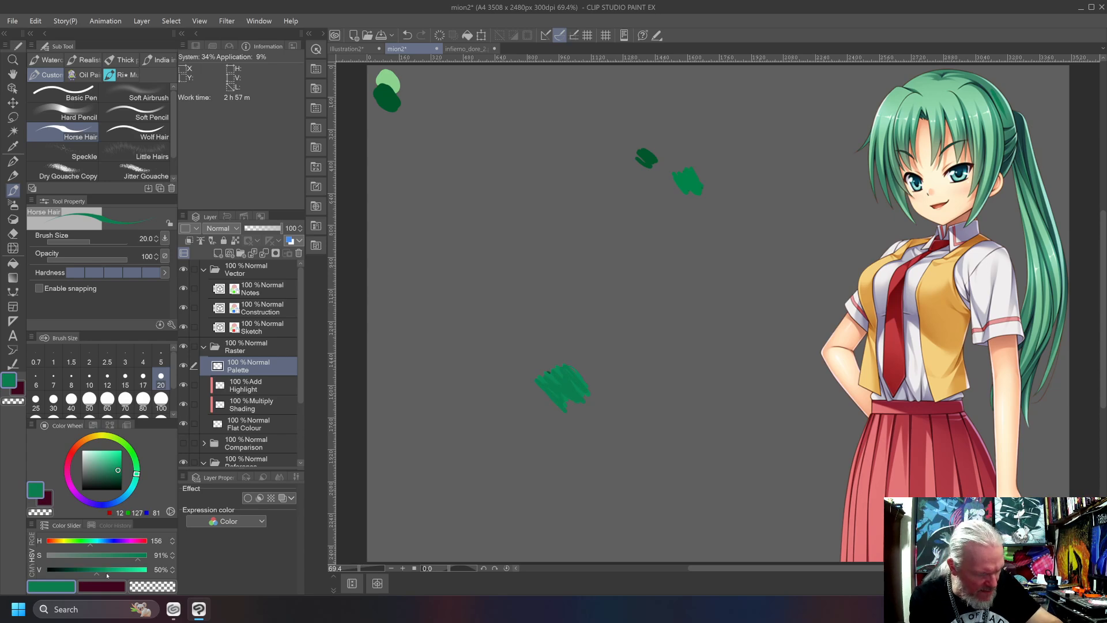
pyautogui.moveTo(96, 570); pyautogui.dragTo(105, 570)
pyautogui.moveTo(992, 94); pyautogui.dragTo(1004, 119)
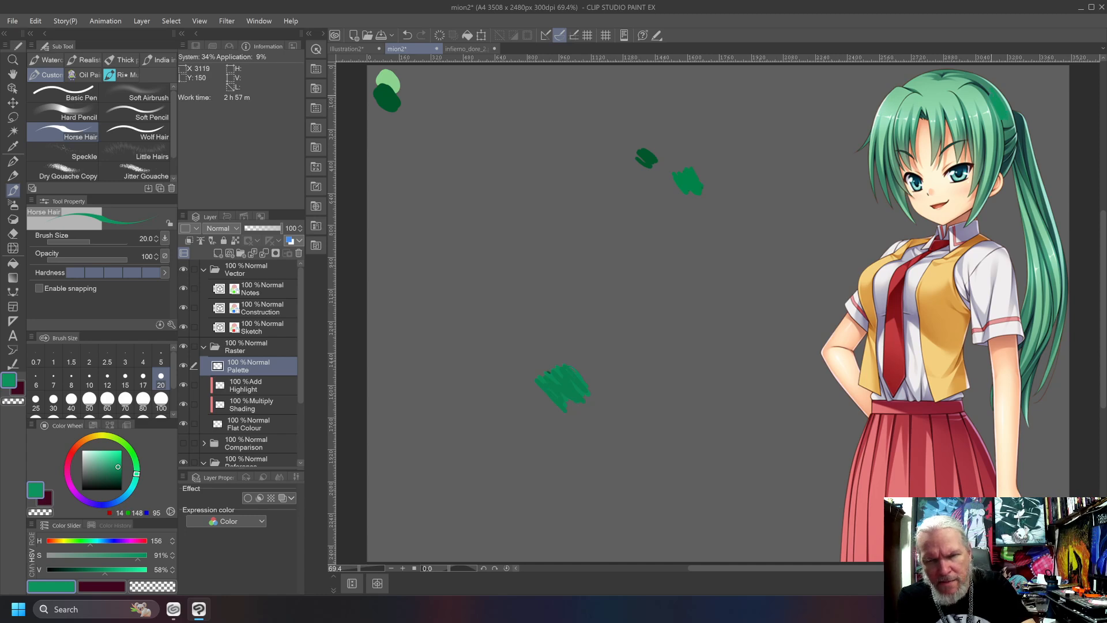
pyautogui.moveTo(105, 569); pyautogui.dragTo(112, 569)
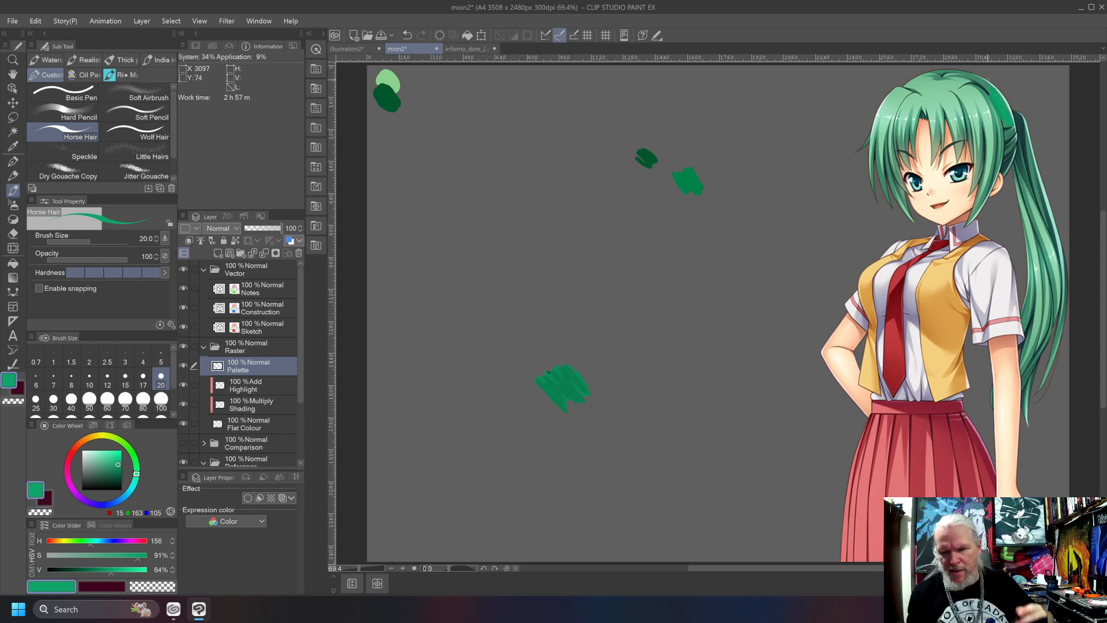
pyautogui.press('w')
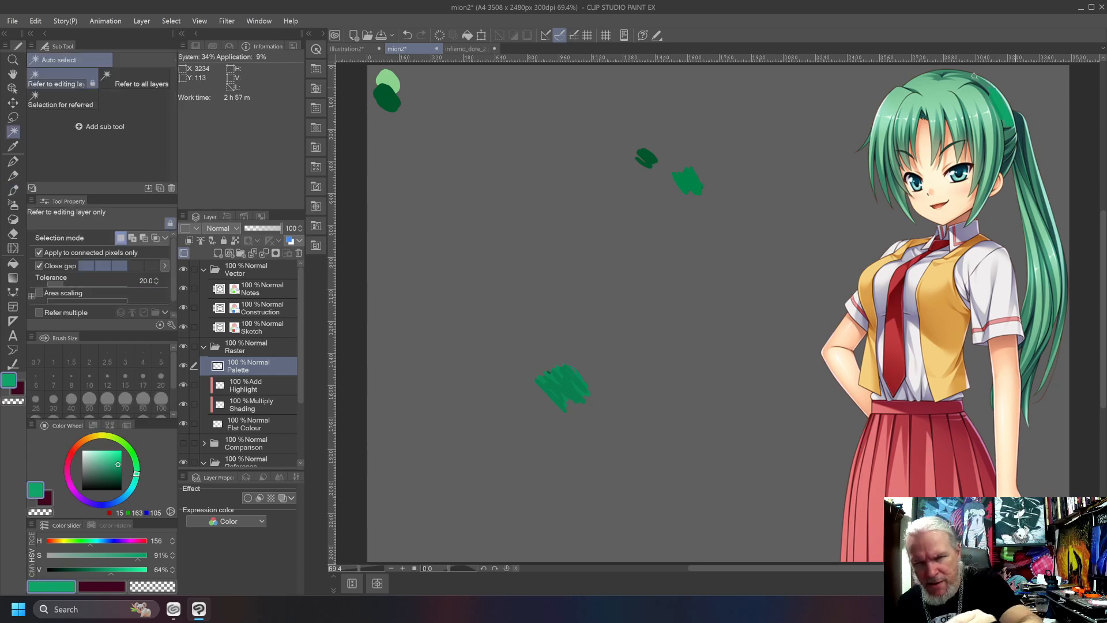
pyautogui.click(972, 84)
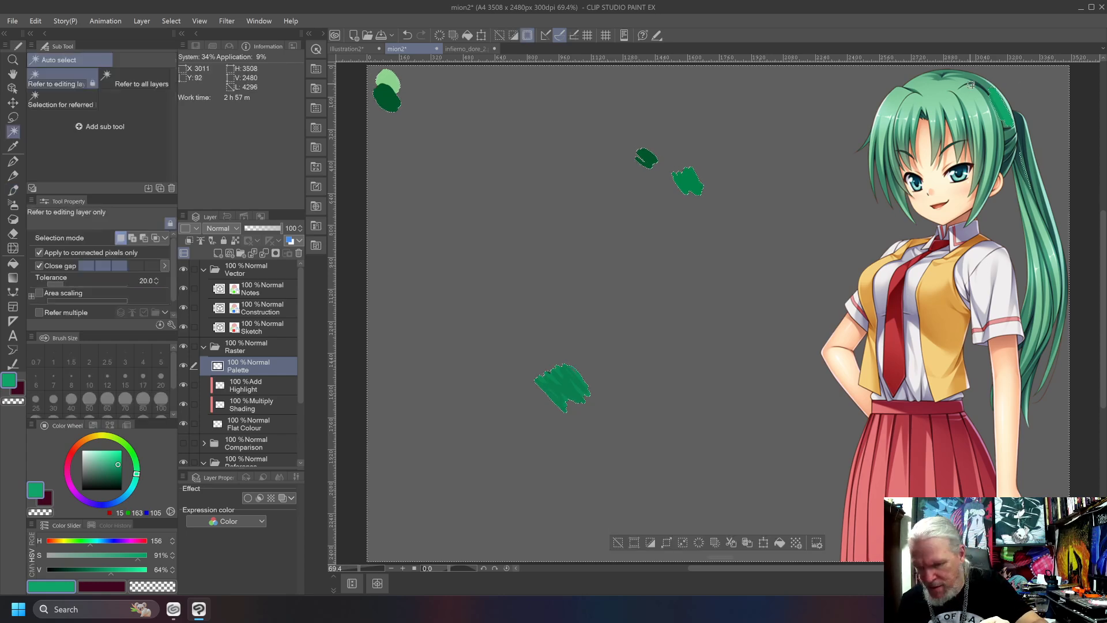
pyautogui.hotkey('ctrl', 'd')
# Lasso and delete the hair test stroke and the three loose swatches, and paint the mixed green overlapping the two palette greens.
pyautogui.press('m')
pyautogui.moveTo(979, 73); pyautogui.dragTo(967, 98)
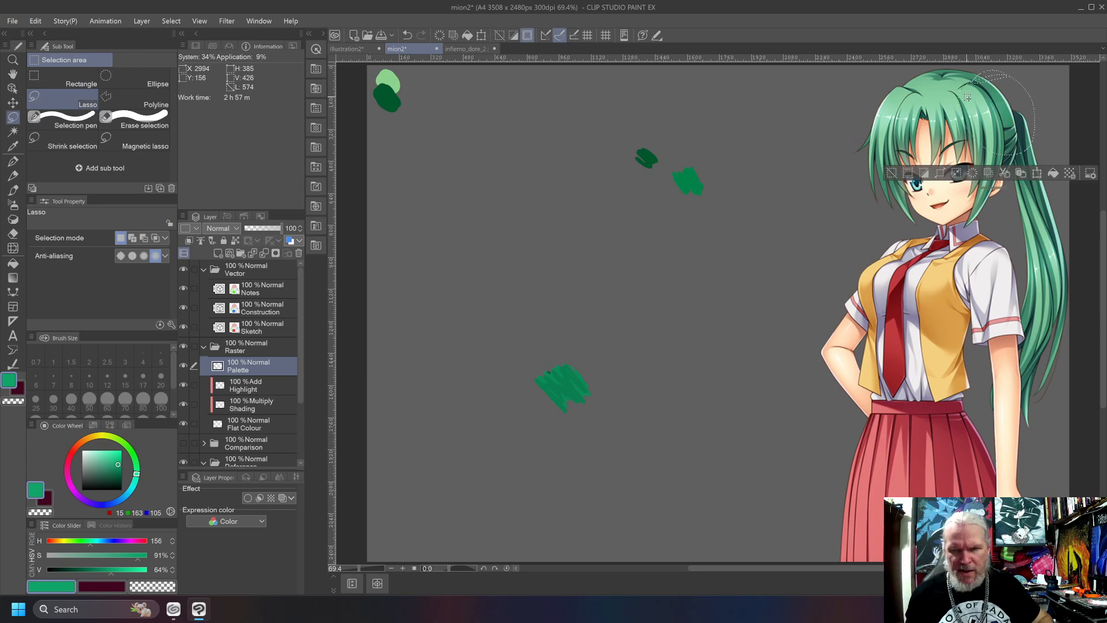
pyautogui.moveTo(633, 107)
pyautogui.mouseDown()
pyautogui.moveTo(521, 404)
pyautogui.moveTo(566, 161)
pyautogui.mouseUp()
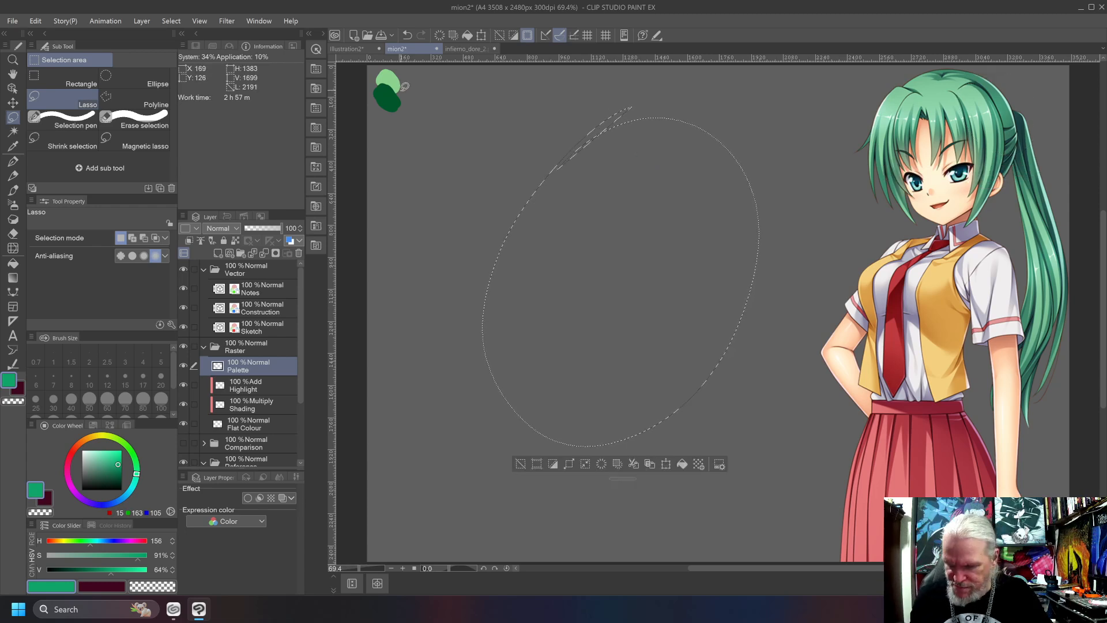
pyautogui.hotkey('ctrl', 'd')
pyautogui.press('b')
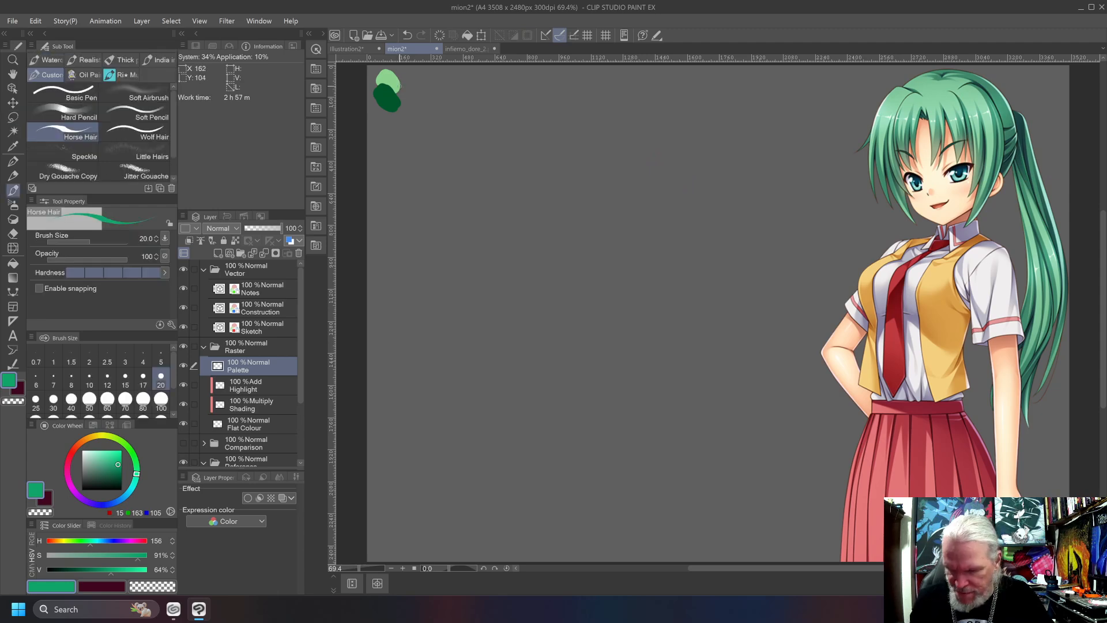
pyautogui.moveTo(399, 87)
pyautogui.mouseDown()
pyautogui.moveTo(390, 90)
pyautogui.moveTo(401, 98)
pyautogui.mouseUp()
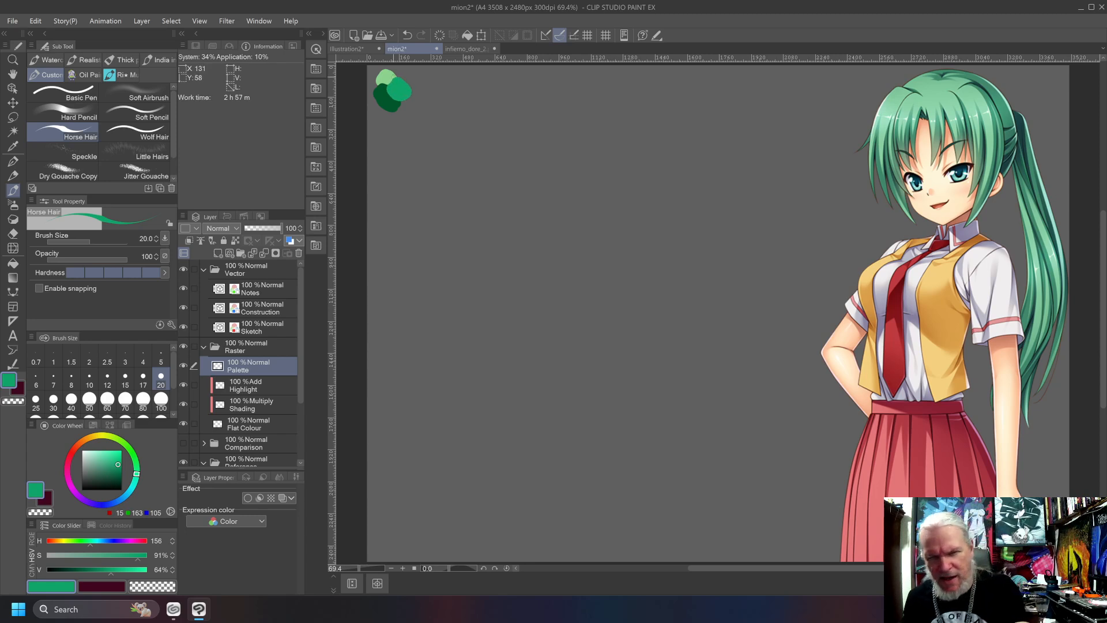
# Paint a separate swatch in the mixed green, cover it with a green sampled from the hair for comparison, and undo both.
pyautogui.moveTo(431, 90); pyautogui.dragTo(429, 82)
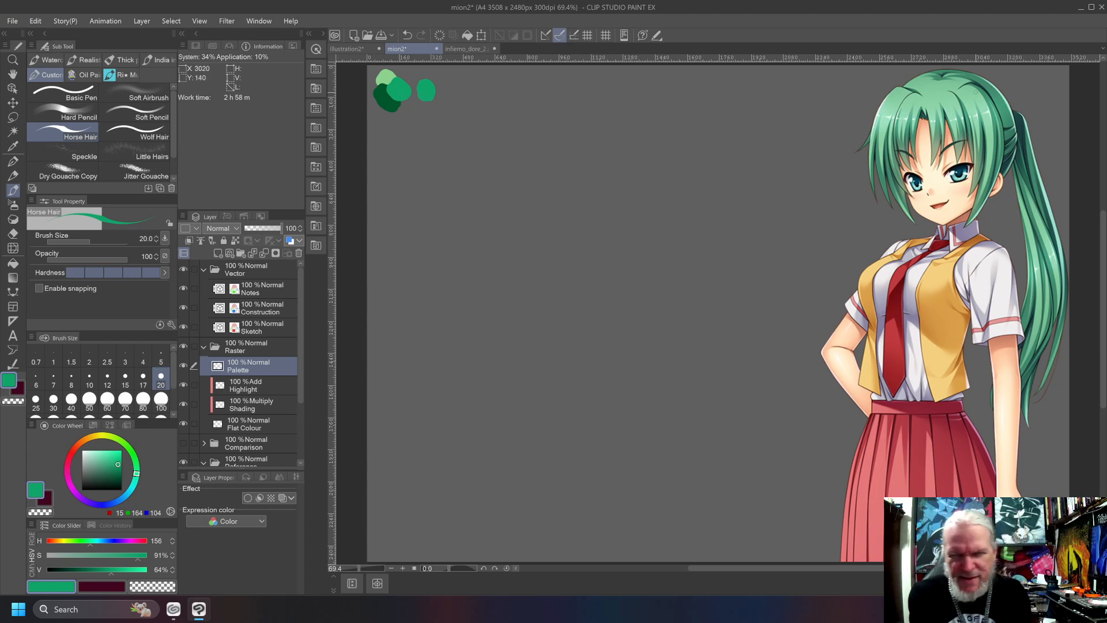
pyautogui.keyDown('alt'); pyautogui.click(993, 87); pyautogui.keyUp('alt')
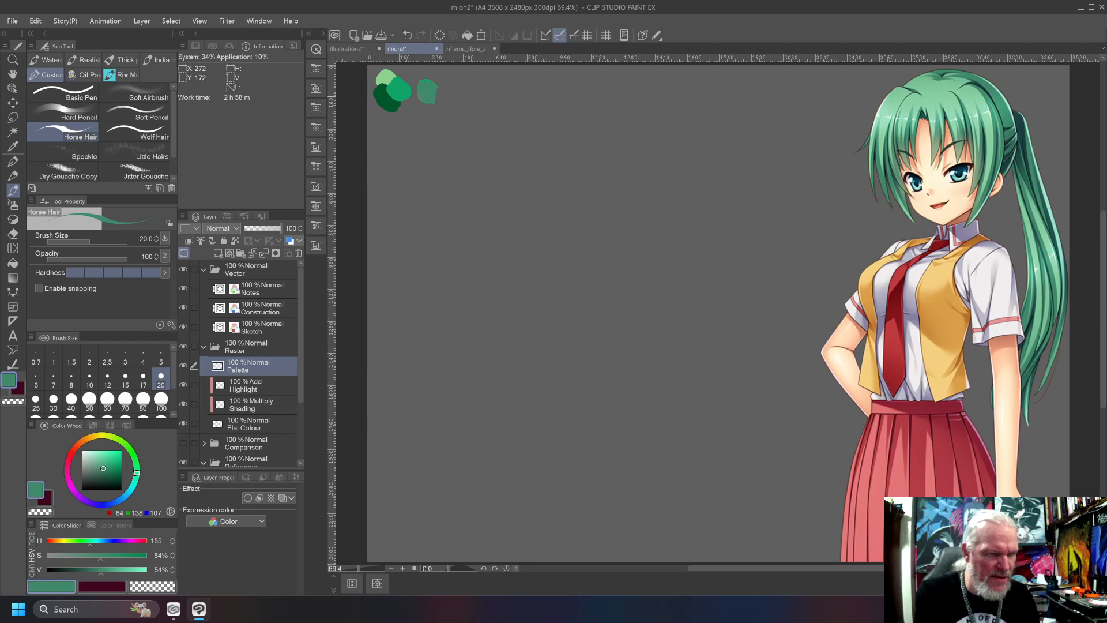
pyautogui.moveTo(433, 86); pyautogui.dragTo(441, 95)
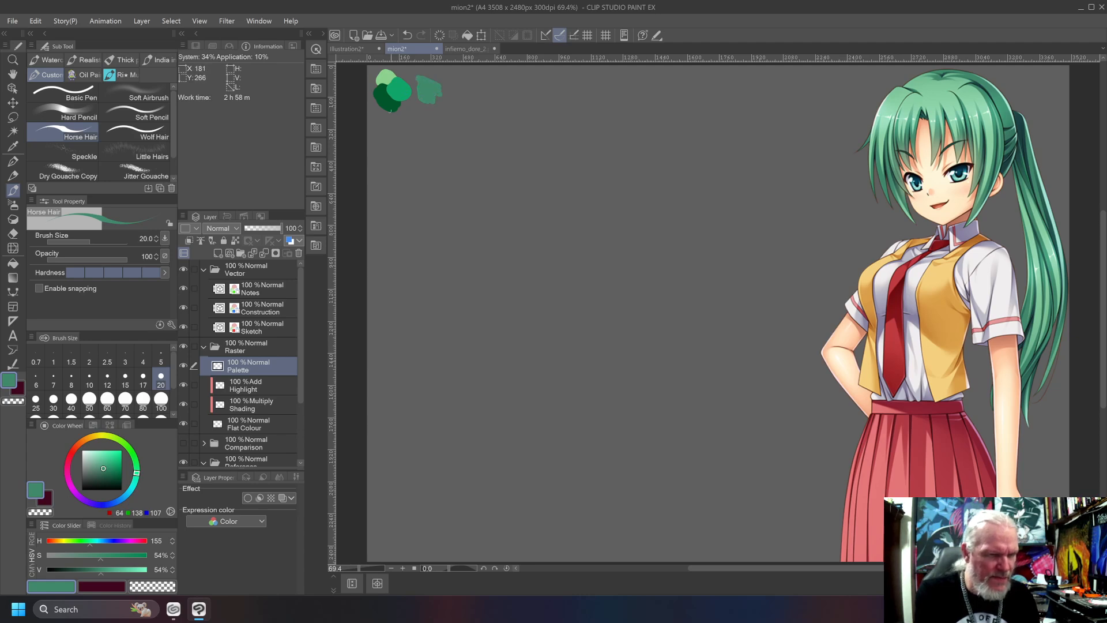
pyautogui.keyDown('alt'); pyautogui.click(397, 90); pyautogui.keyUp('alt')
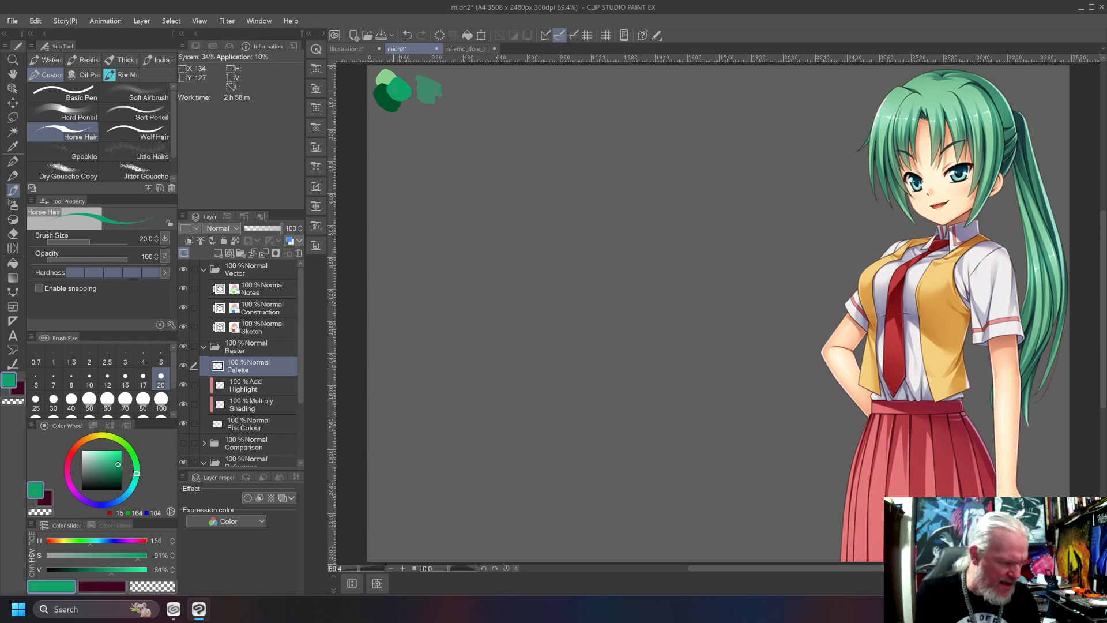
pyautogui.keyDown('alt'); pyautogui.click(431, 96); pyautogui.keyUp('alt')
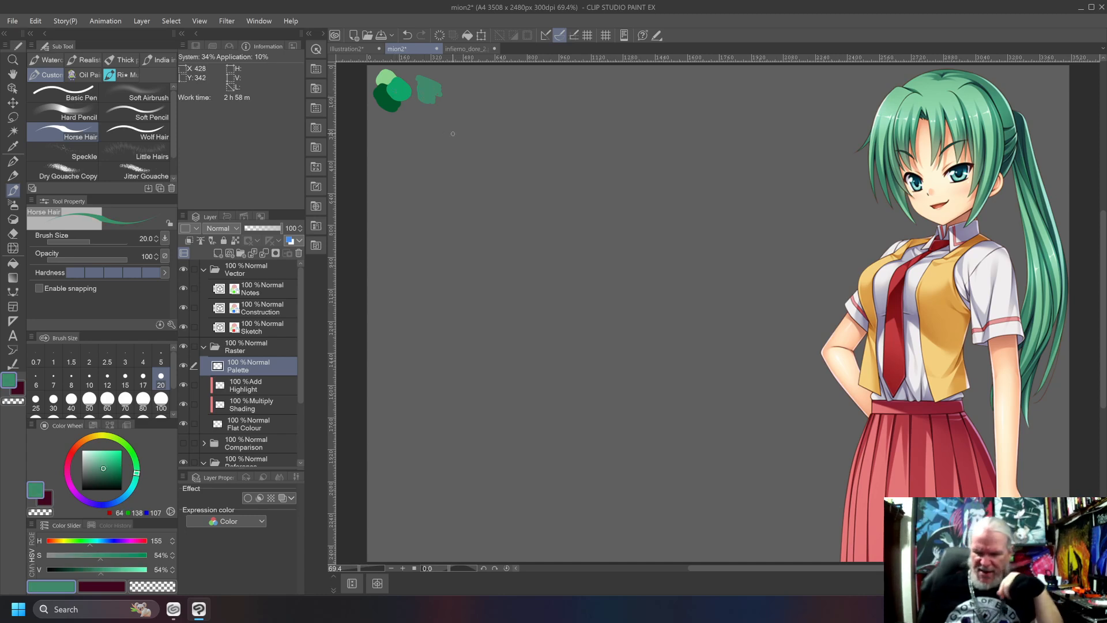
pyautogui.hotkey('ctrl', 'z')
pyautogui.hotkey('ctrl', 'z')
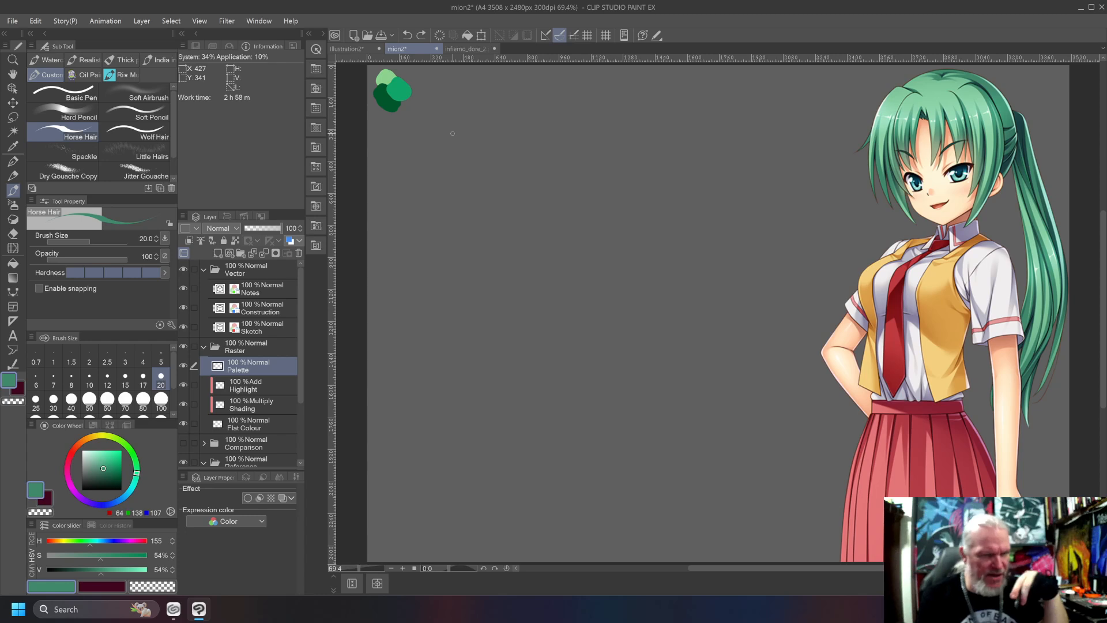
# Mix a pale skin tone with hue 39, saturation 24% and value 88%, undoing a test stroke on the face.
pyautogui.click(93, 437)
pyautogui.click(92, 455)
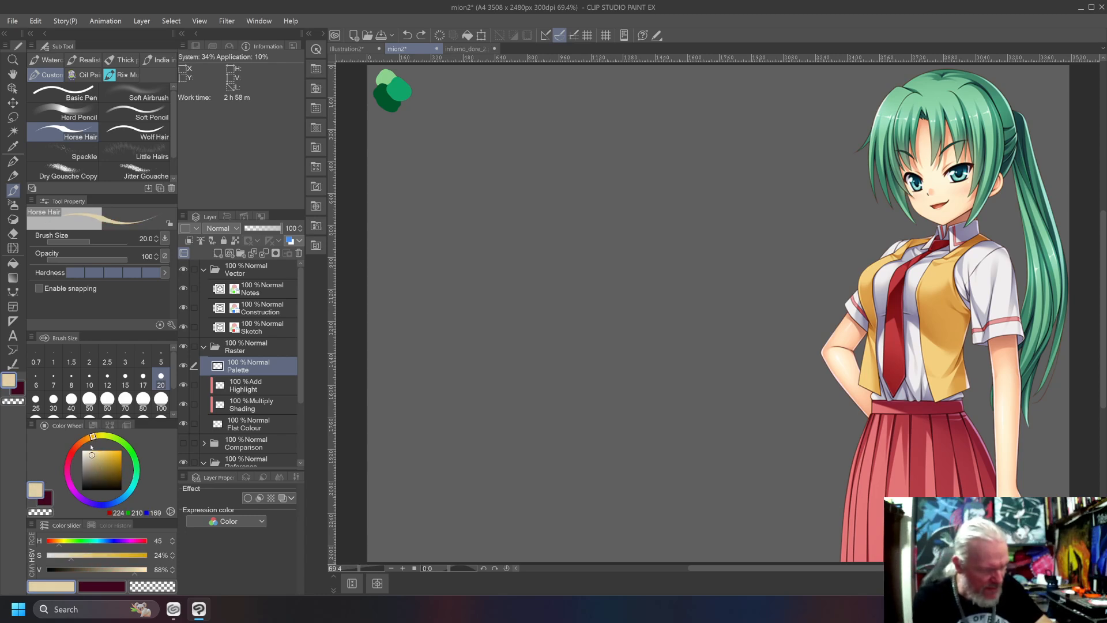
pyautogui.moveTo(88, 442); pyautogui.dragTo(68, 431)
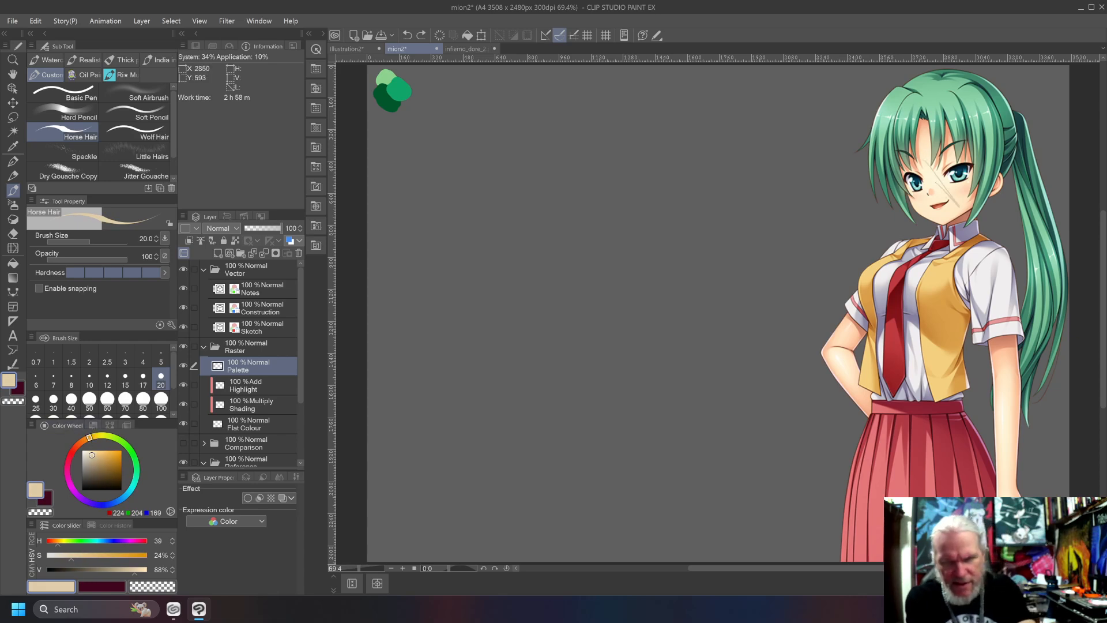
pyautogui.hotkey('ctrl', 'z')
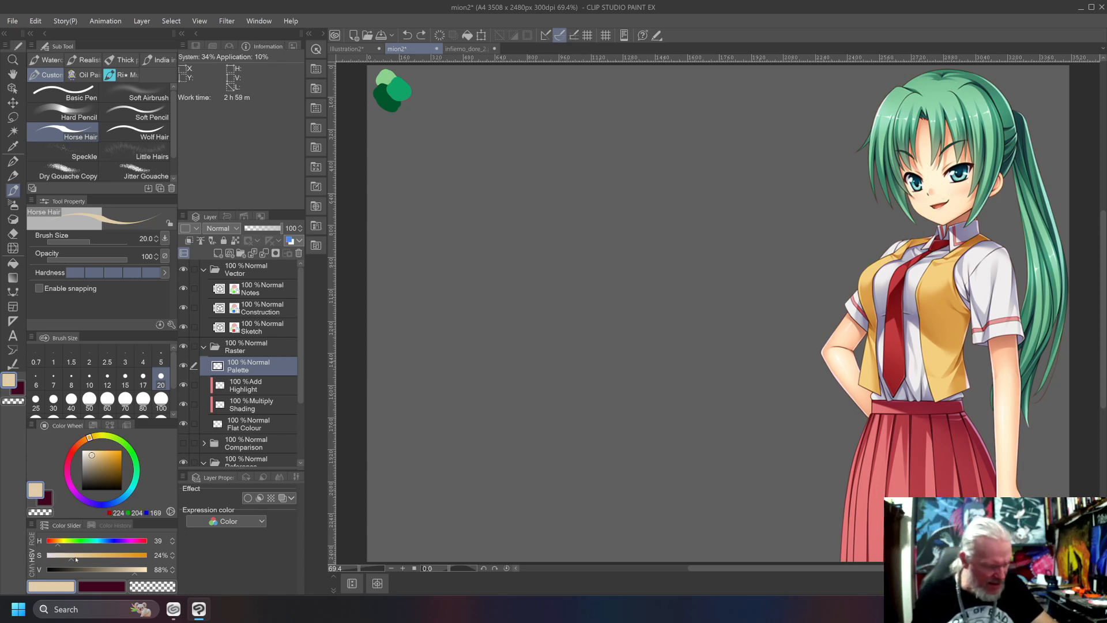
# Set the skin tone's saturation to 13% and value to 95%, testing each change on the face and undoing the strokes.
pyautogui.moveTo(70, 556); pyautogui.dragTo(60, 564)
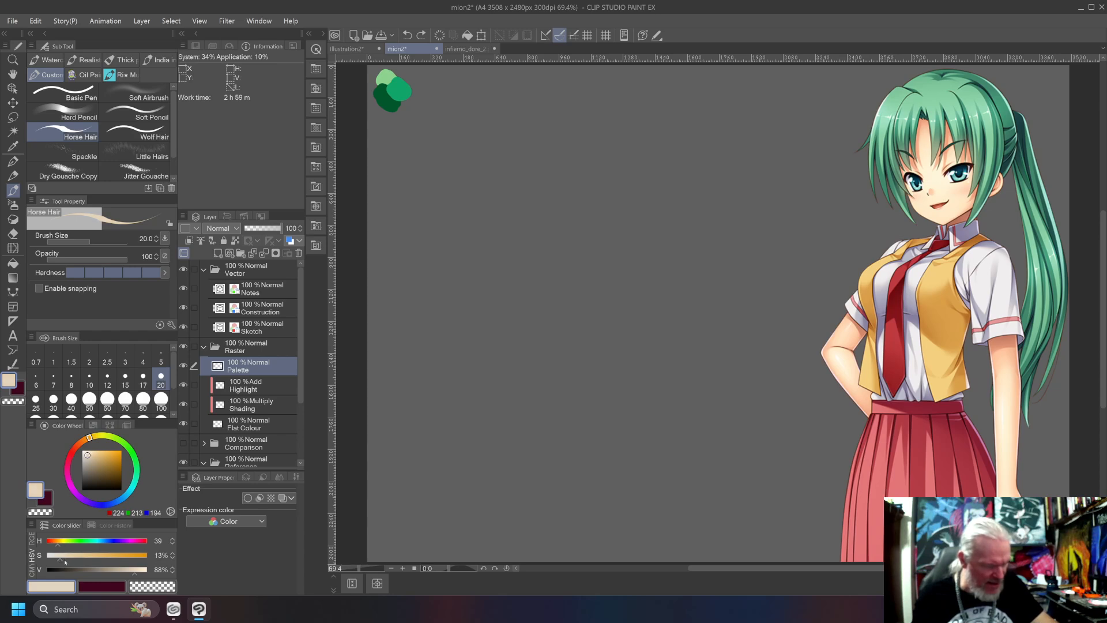
pyautogui.moveTo(922, 168); pyautogui.dragTo(925, 190)
pyautogui.hotkey('ctrl', 'z')
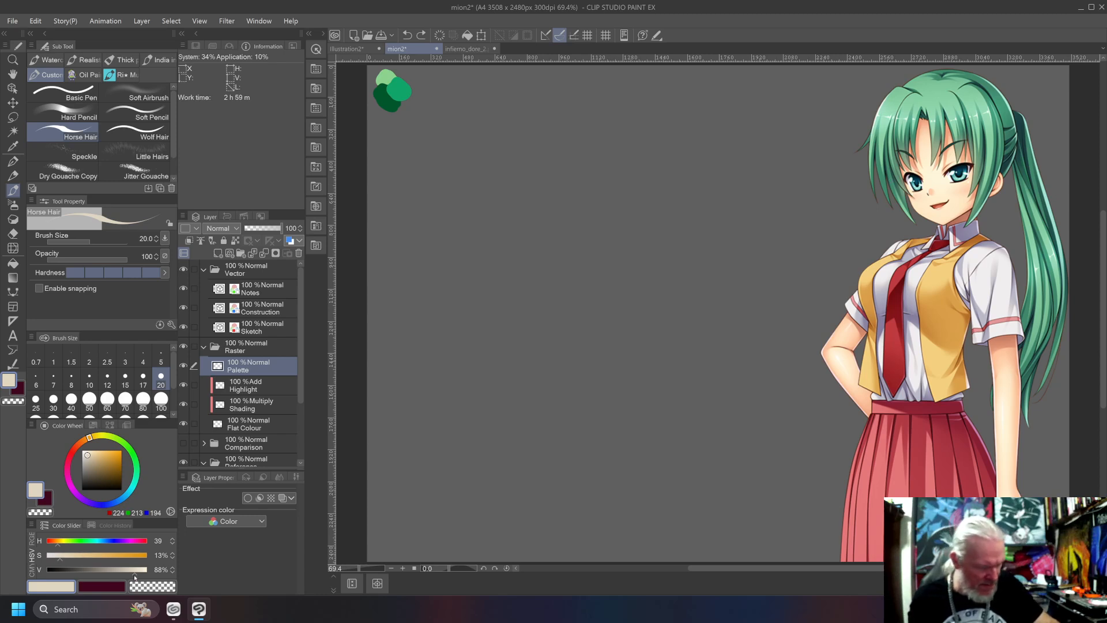
pyautogui.moveTo(134, 576); pyautogui.dragTo(142, 575)
pyautogui.moveTo(926, 169); pyautogui.dragTo(924, 189)
pyautogui.hotkey('ctrl', 'z')
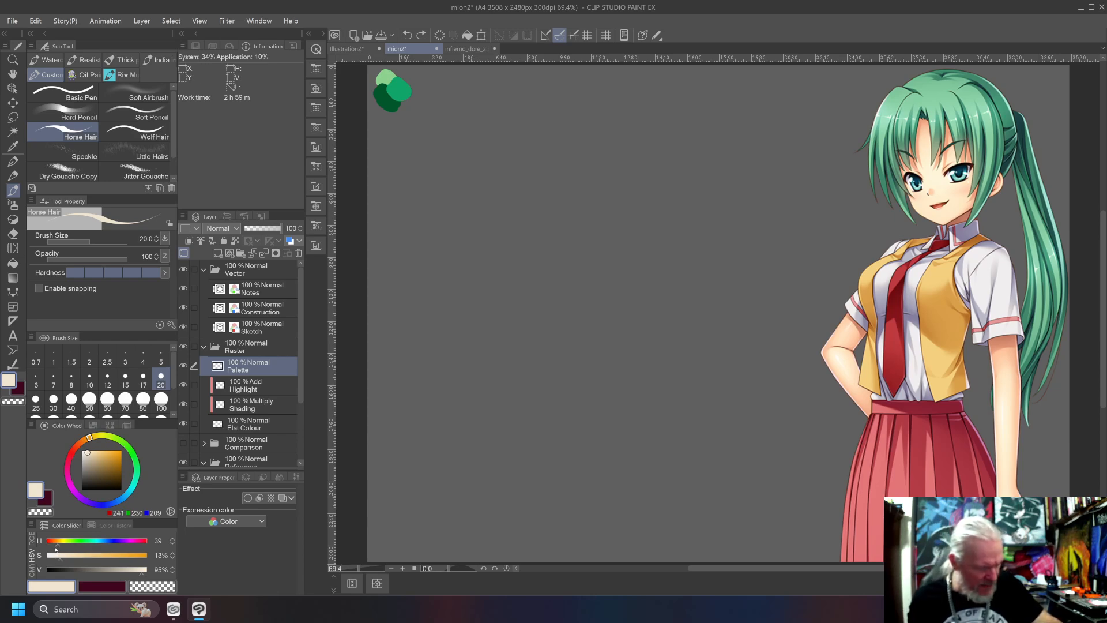
# Shift the skin tone's hue to 35 and saturation to 18%, testing both on the face and undoing the strokes.
pyautogui.moveTo(56, 545); pyautogui.dragTo(55, 545)
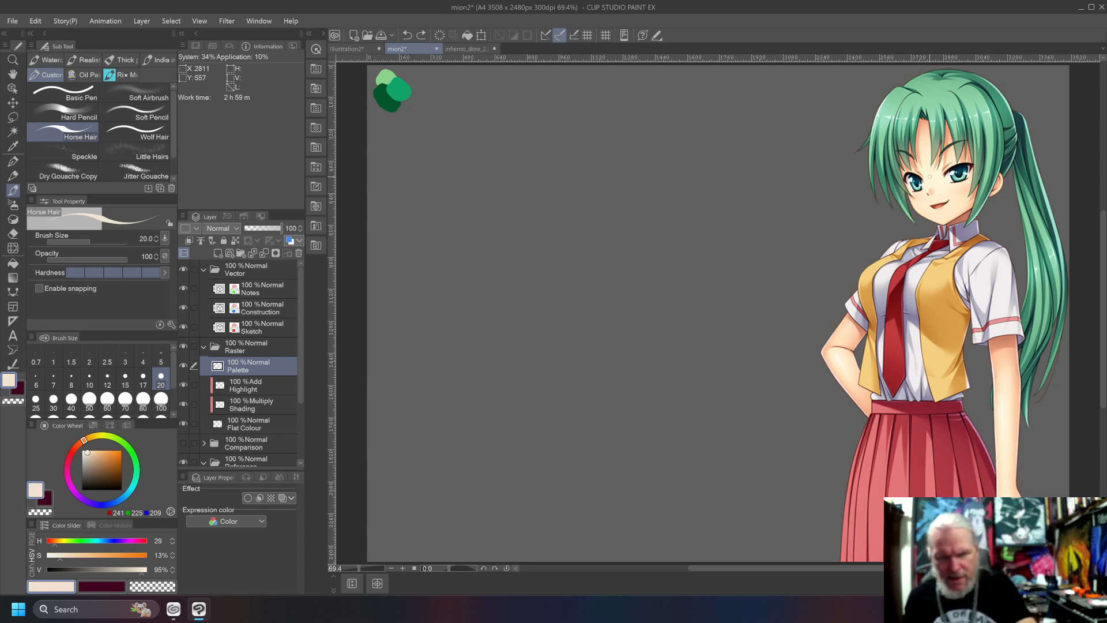
pyautogui.moveTo(56, 549); pyautogui.dragTo(57, 548)
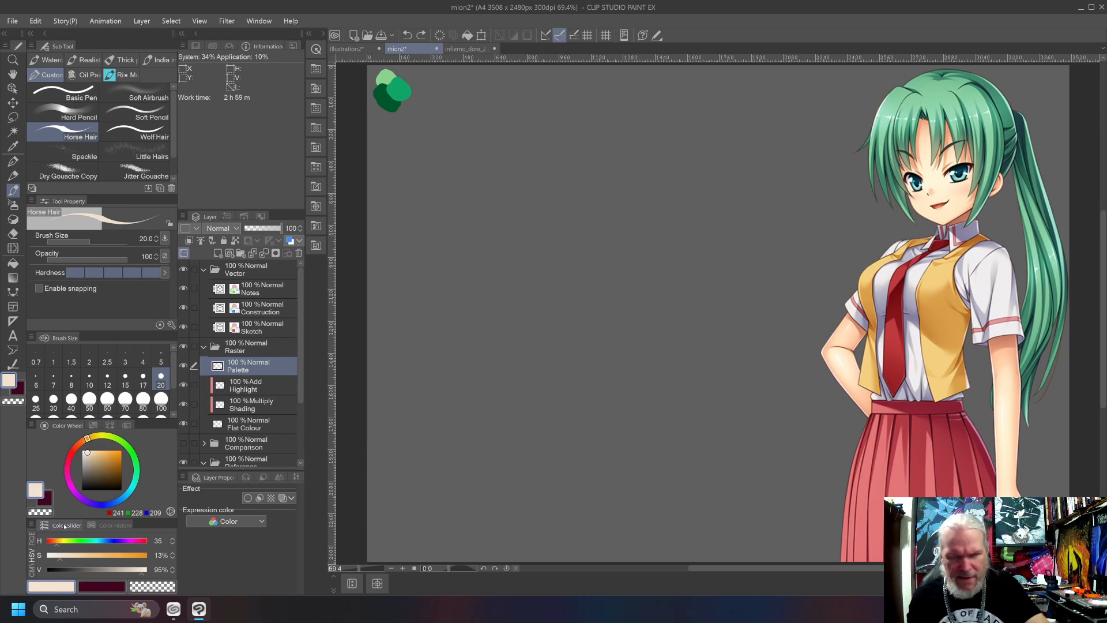
pyautogui.moveTo(941, 175)
pyautogui.mouseDown()
pyautogui.moveTo(925, 186)
pyautogui.moveTo(937, 207)
pyautogui.mouseUp()
pyautogui.hotkey('ctrl', 'z')
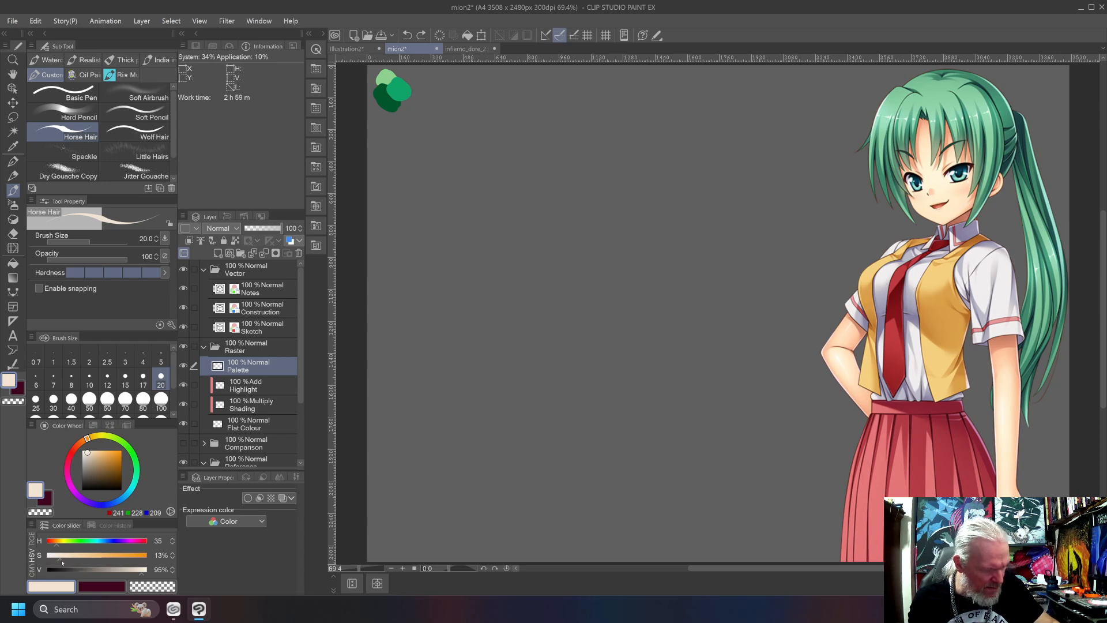
pyautogui.moveTo(61, 558); pyautogui.dragTo(65, 561)
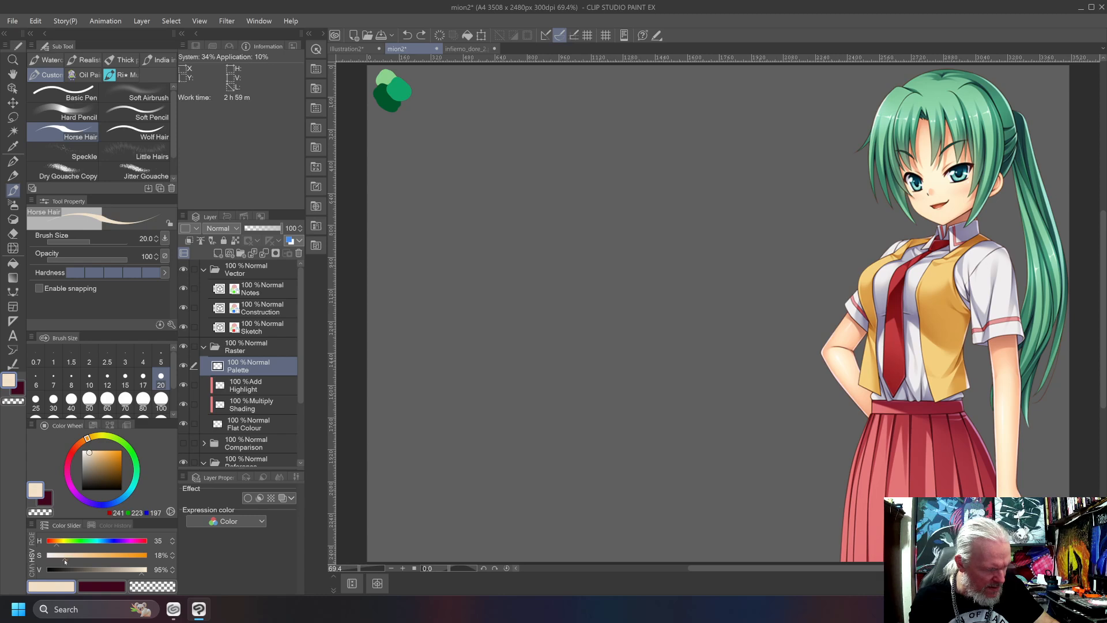
pyautogui.moveTo(935, 181)
pyautogui.mouseDown()
pyautogui.moveTo(949, 192)
pyautogui.moveTo(928, 208)
pyautogui.mouseUp()
pyautogui.hotkey('ctrl', 'z')
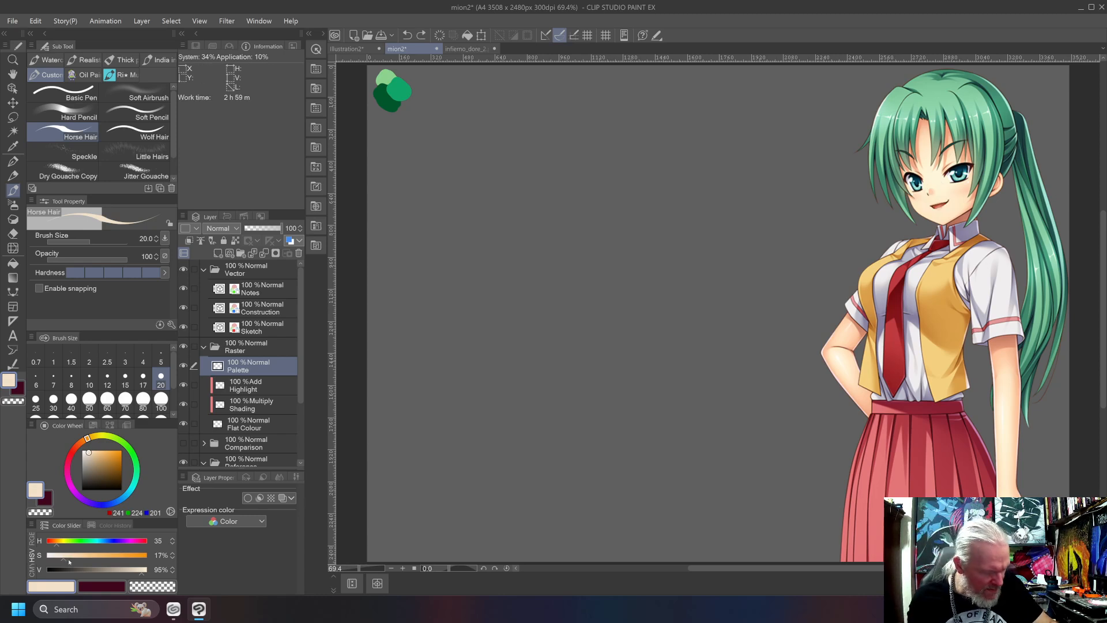
# Set the skin tone's saturation to 20% and value to 98%, undo a test on the face, and paint a swatch beside the greens.
pyautogui.moveTo(64, 559); pyautogui.dragTo(68, 562)
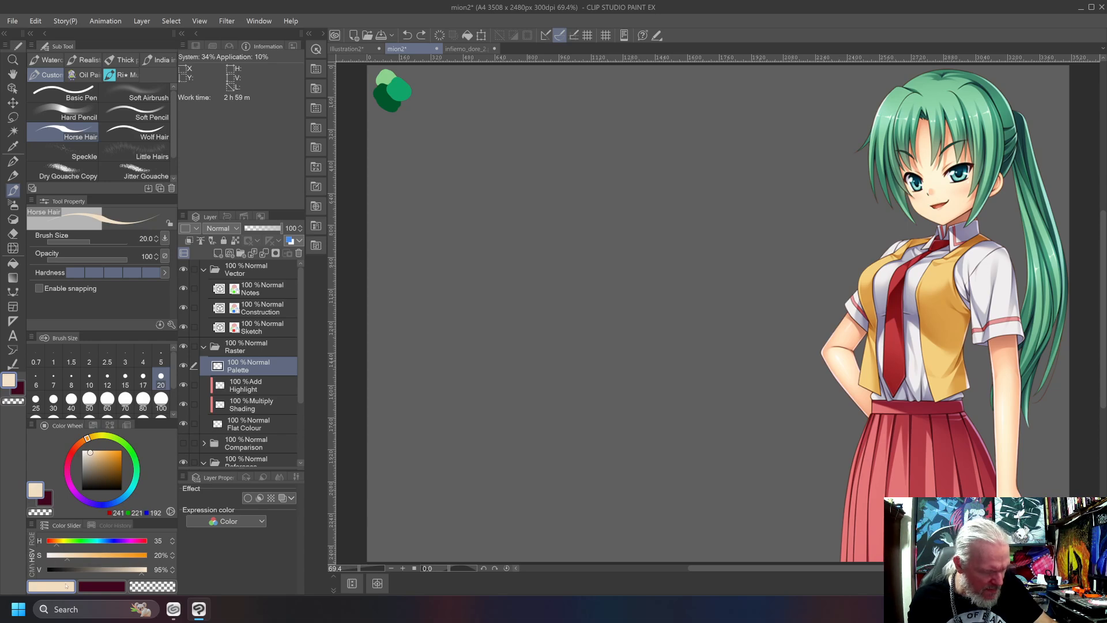
pyautogui.click(141, 573)
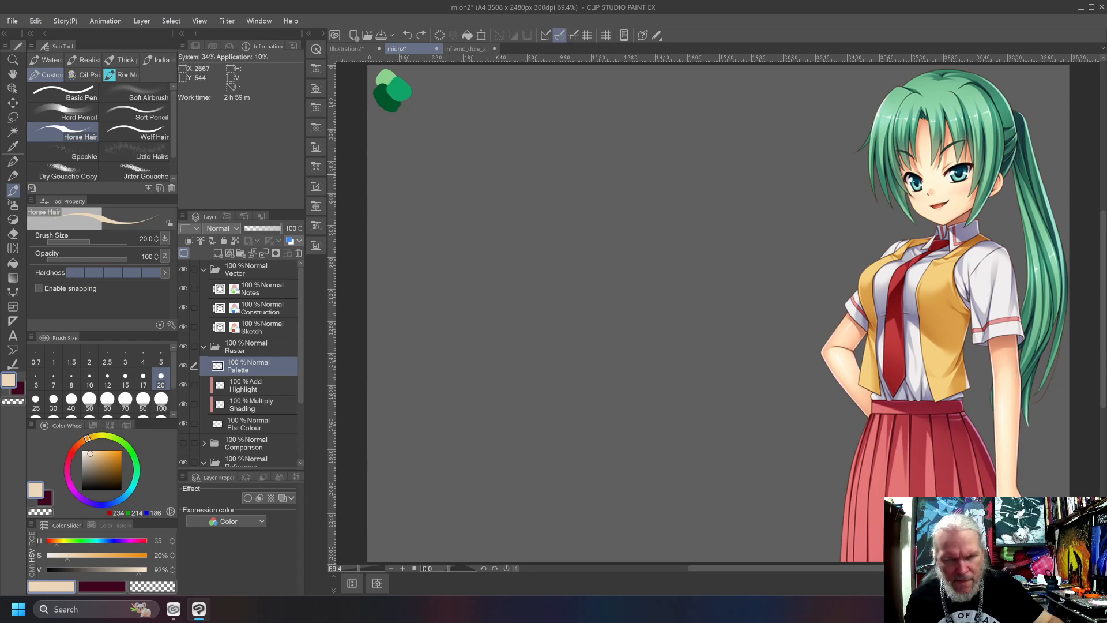
pyautogui.click(144, 572)
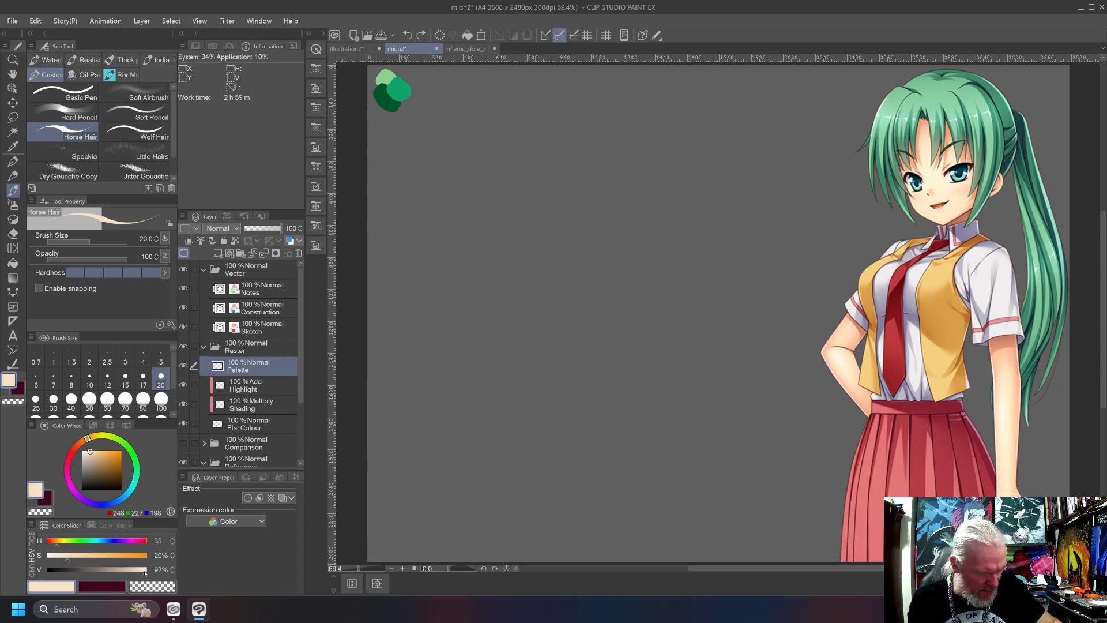
pyautogui.moveTo(934, 177)
pyautogui.mouseDown()
pyautogui.moveTo(916, 201)
pyautogui.moveTo(931, 209)
pyautogui.mouseUp()
pyautogui.hotkey('ctrl', 'z')
pyautogui.hotkey('ctrl', 'z')
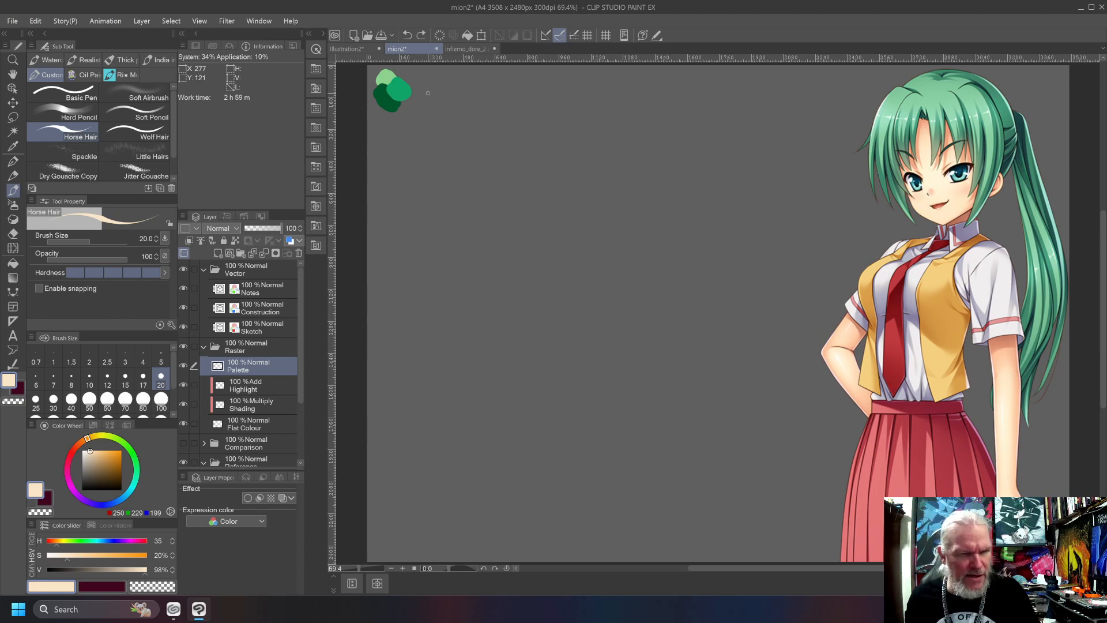
pyautogui.moveTo(429, 83)
pyautogui.mouseDown()
pyautogui.moveTo(438, 86)
pyautogui.moveTo(425, 85)
pyautogui.mouseUp()
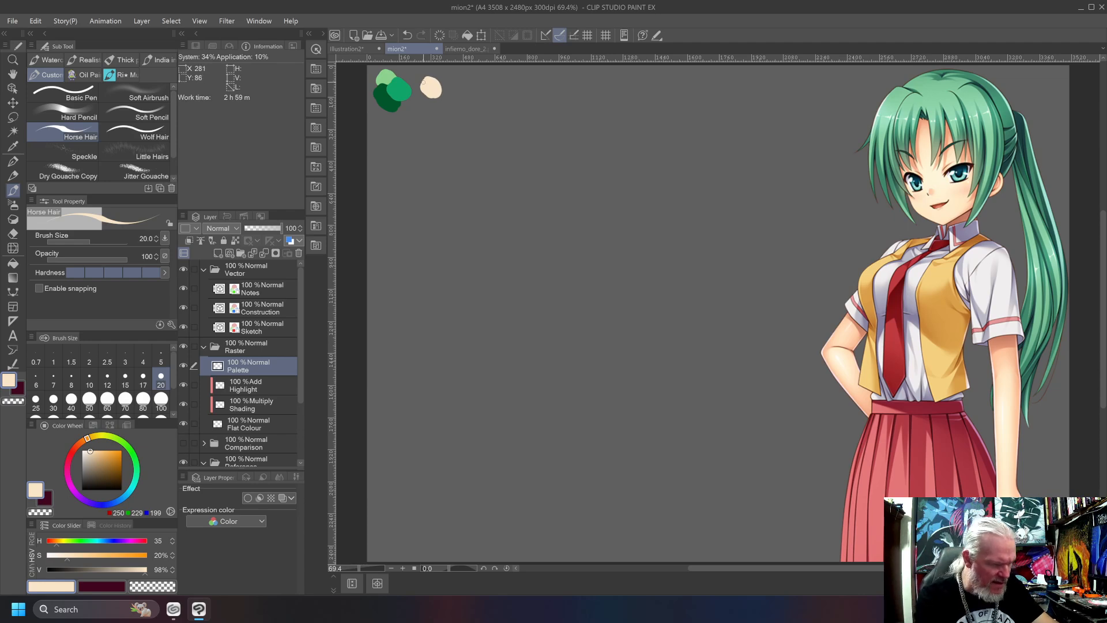
# Mix a skin shadow tone with hue 26 and saturation 28%, undo a test on the face, and paint a swatch below the skin swatch.
pyautogui.moveTo(87, 438); pyautogui.dragTo(80, 442)
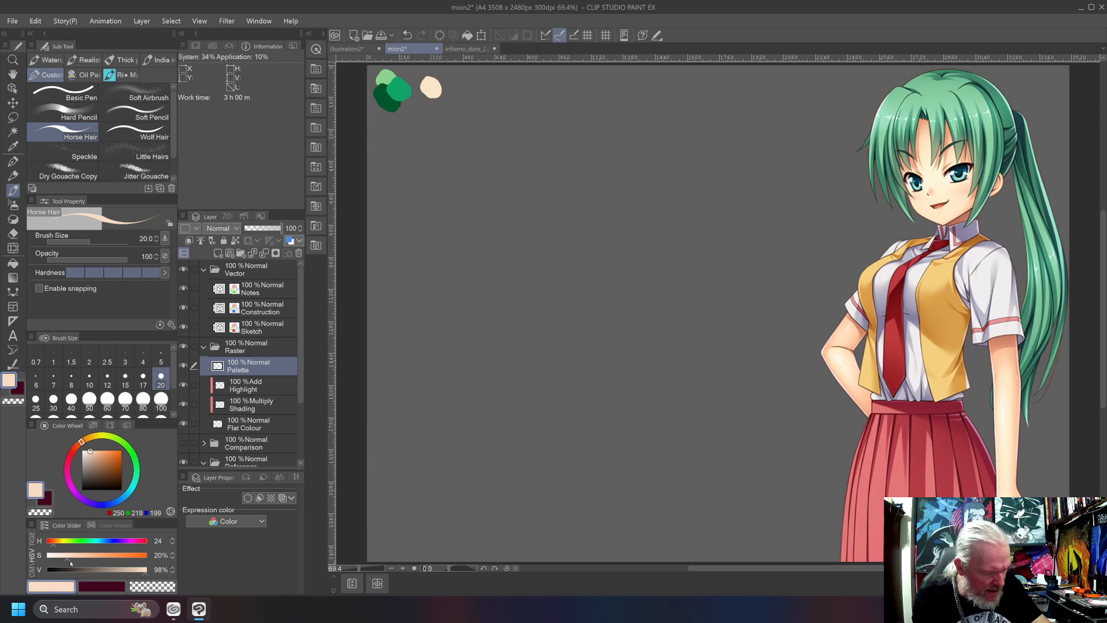
pyautogui.moveTo(71, 562); pyautogui.dragTo(70, 562)
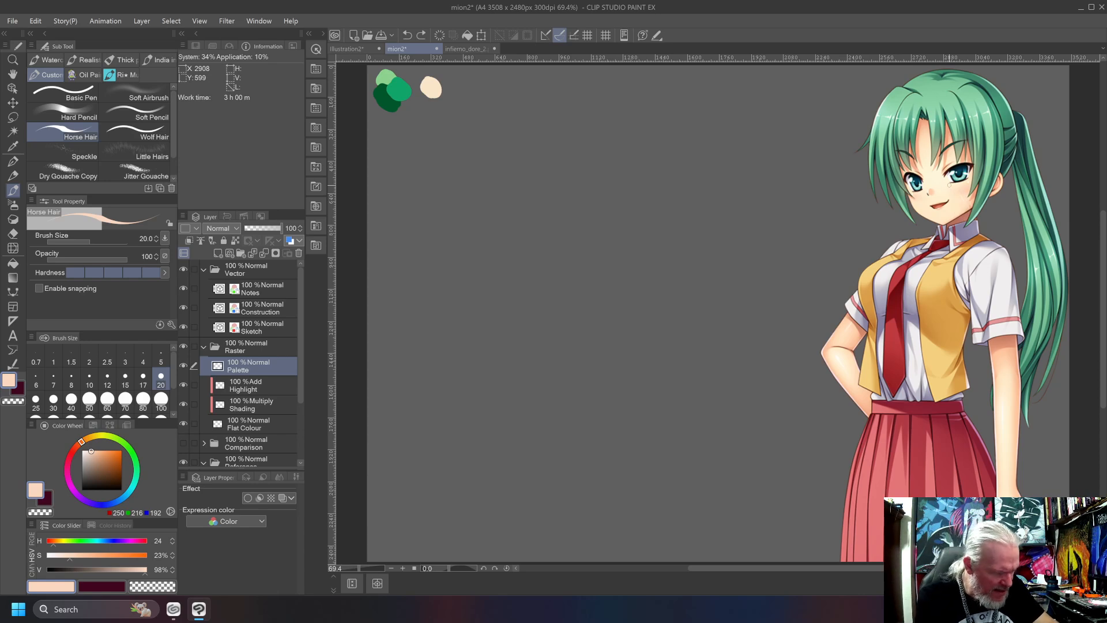
pyautogui.click(56, 544)
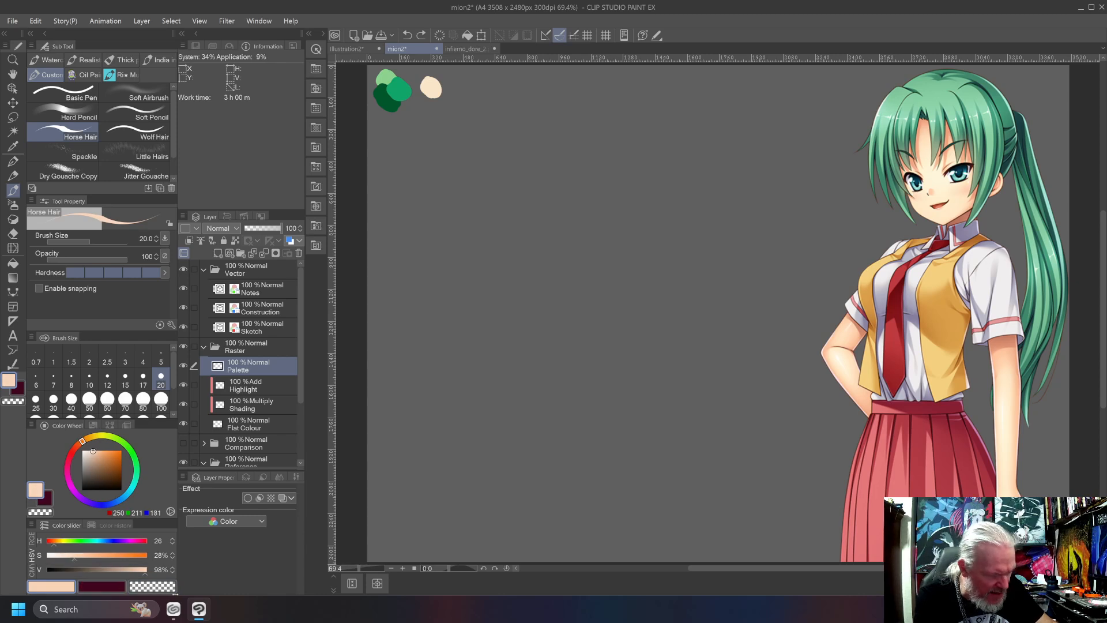
pyautogui.moveTo(954, 196)
pyautogui.mouseDown()
pyautogui.moveTo(961, 223)
pyautogui.moveTo(977, 205)
pyautogui.mouseUp()
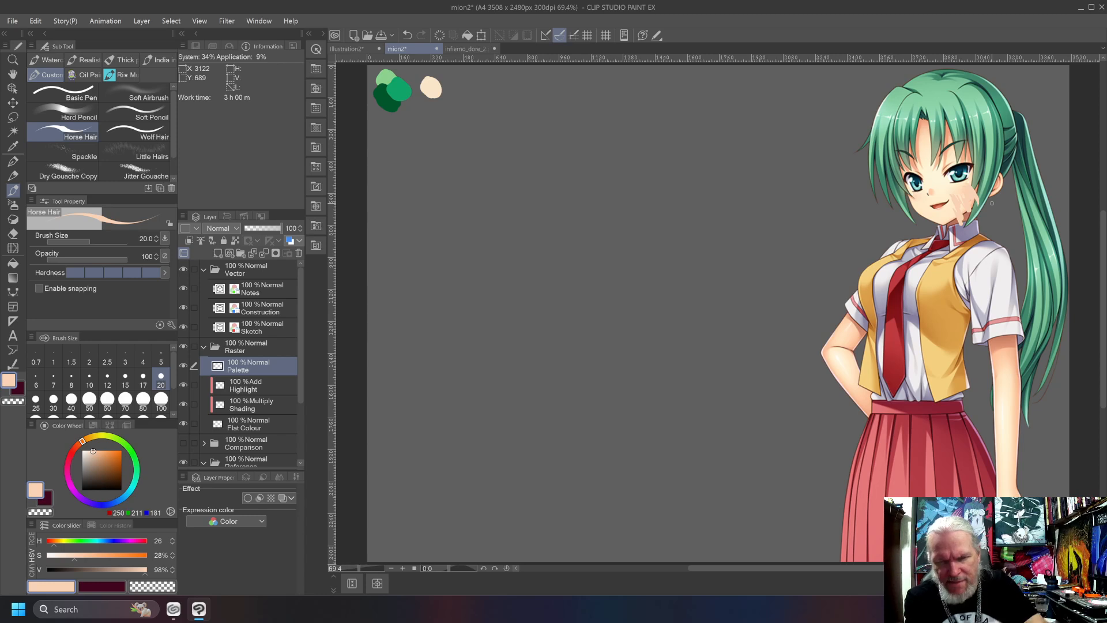
pyautogui.hotkey('ctrl', 'z')
pyautogui.moveTo(428, 86)
pyautogui.mouseDown()
pyautogui.moveTo(439, 110)
pyautogui.moveTo(428, 107)
pyautogui.mouseUp()
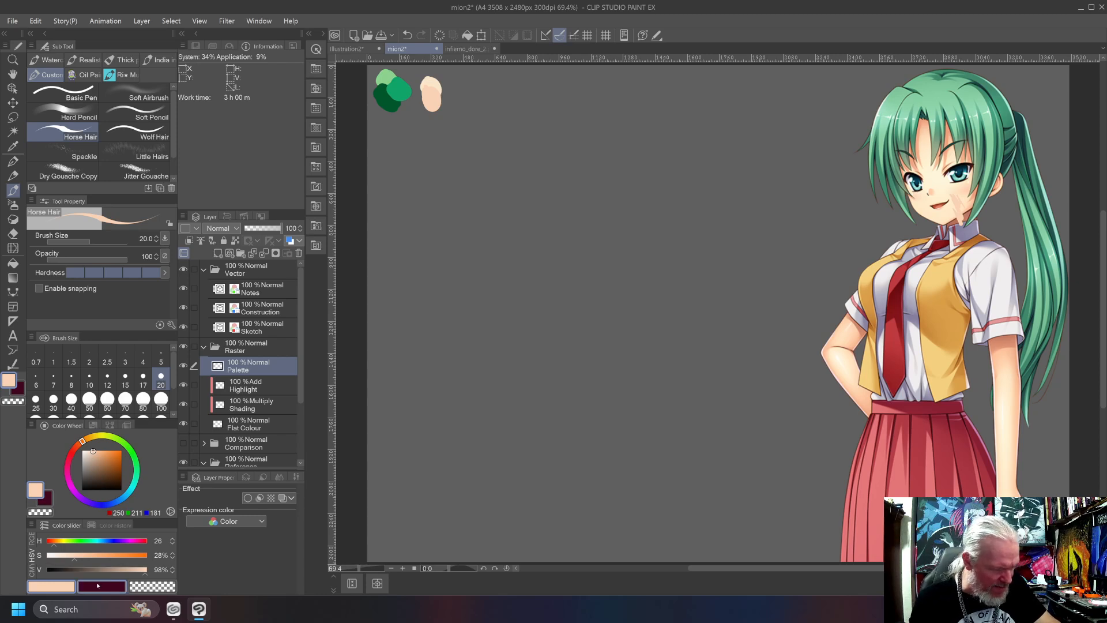
# Mix a skin highlight with saturation 7% and value 99%, undoing a test stroke on the bent elbow.
pyautogui.moveTo(70, 557); pyautogui.dragTo(67, 557)
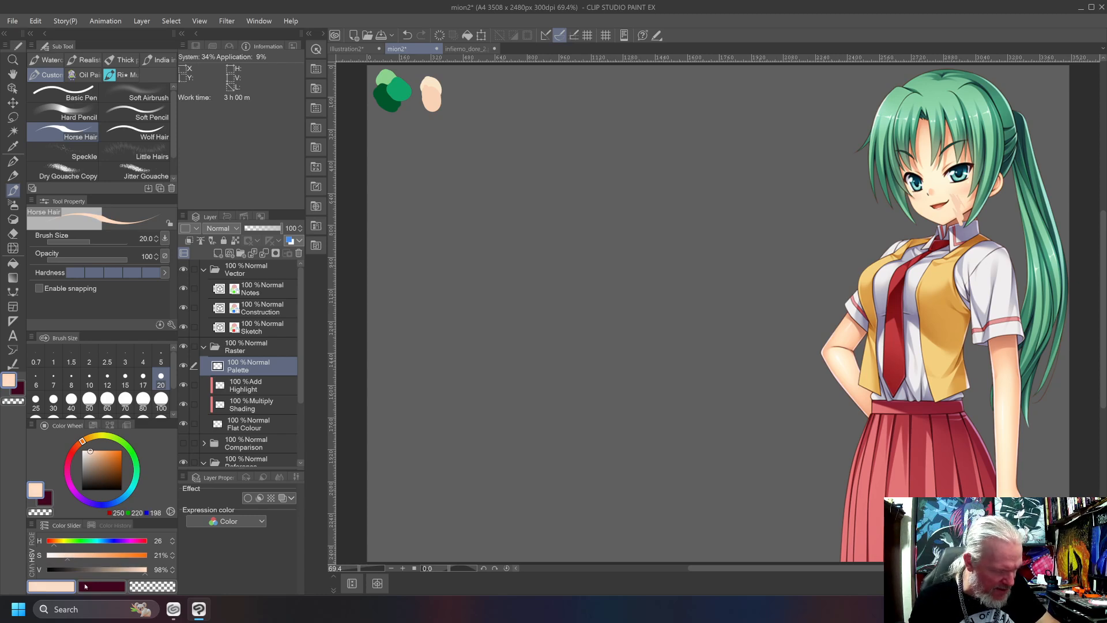
pyautogui.moveTo(145, 570); pyautogui.dragTo(145, 574)
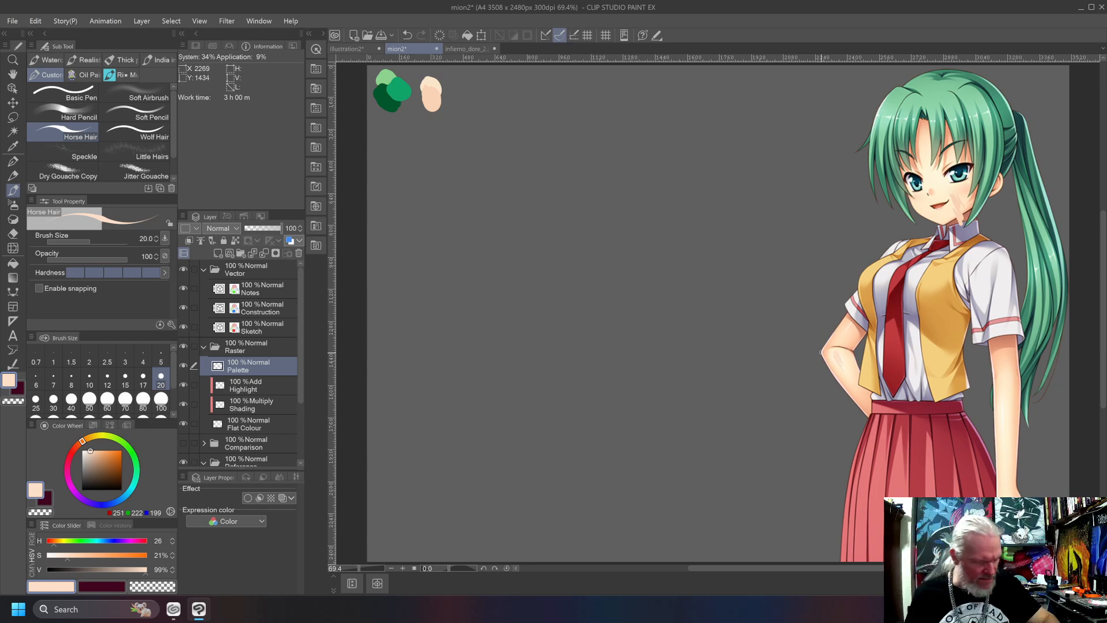
pyautogui.hotkey('ctrl', 'z')
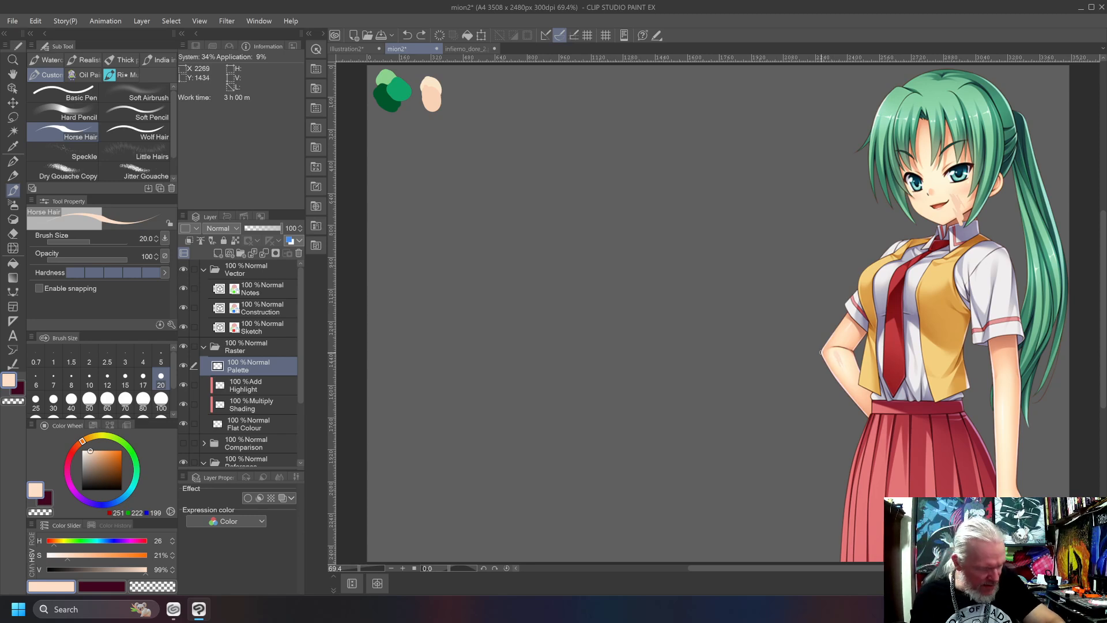
pyautogui.click(52, 556)
pyautogui.moveTo(831, 349); pyautogui.dragTo(839, 361)
pyautogui.hotkey('ctrl', 'z')
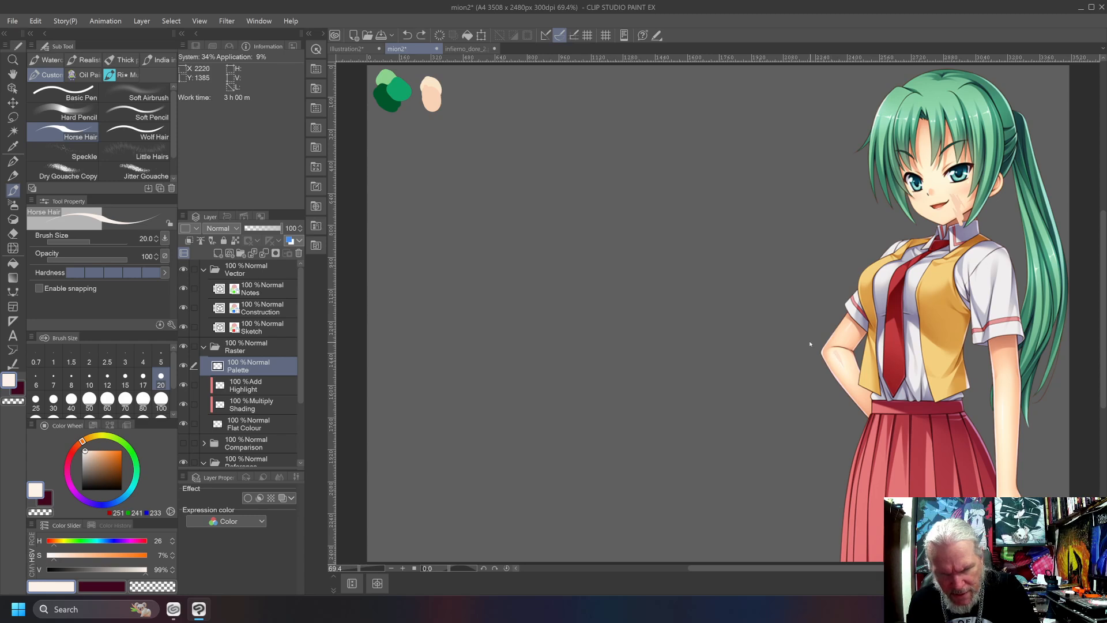
# Test the highlight tone on the elbow again, undo the marks, and paint its swatch over the upper edge of the skin swatch.
pyautogui.click(835, 355)
pyautogui.hotkey('ctrl', 'z')
pyautogui.click(835, 355)
pyautogui.hotkey('ctrl', 'z')
pyautogui.moveTo(432, 81); pyautogui.dragTo(444, 83)
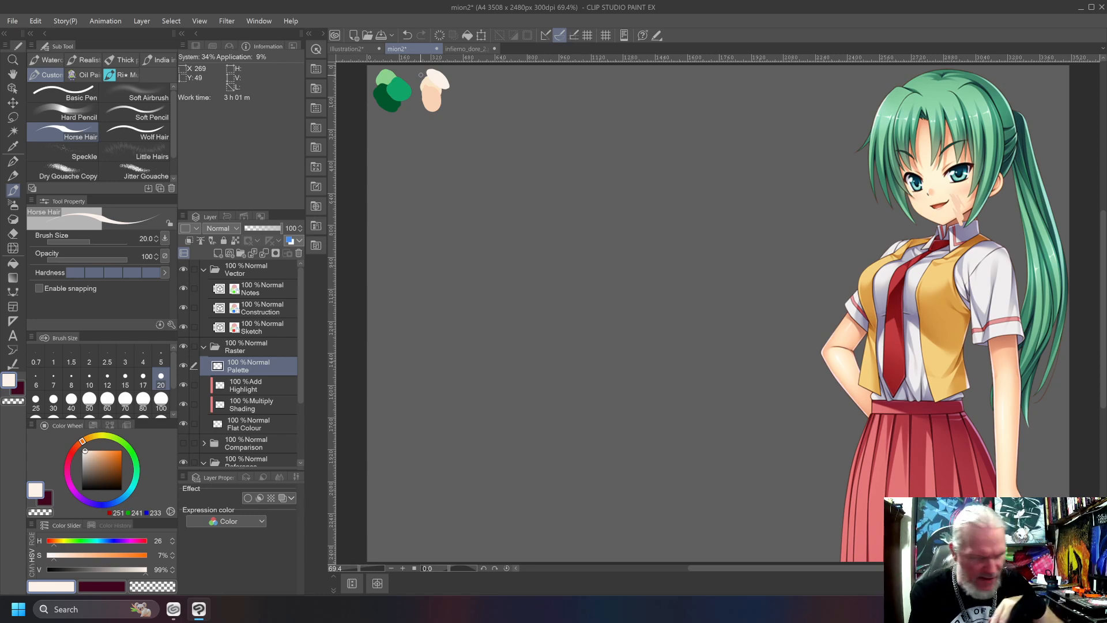
# Shift the current colour's hue to 3.
pyautogui.moveTo(65, 464)
pyautogui.mouseDown()
pyautogui.moveTo(68, 477)
pyautogui.moveTo(73, 450)
pyautogui.mouseUp()
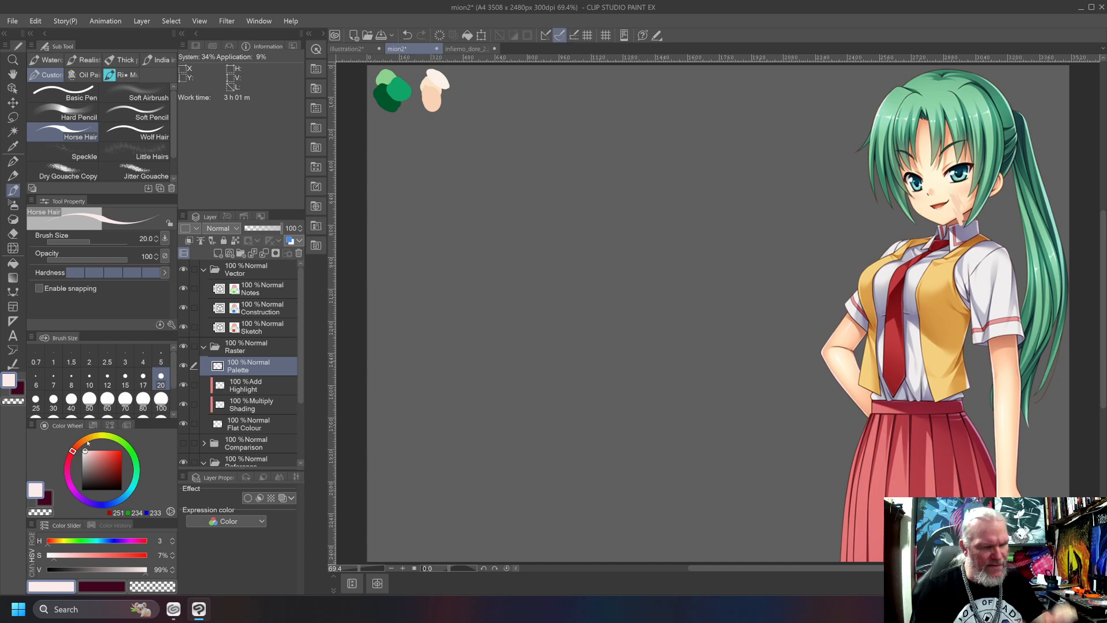
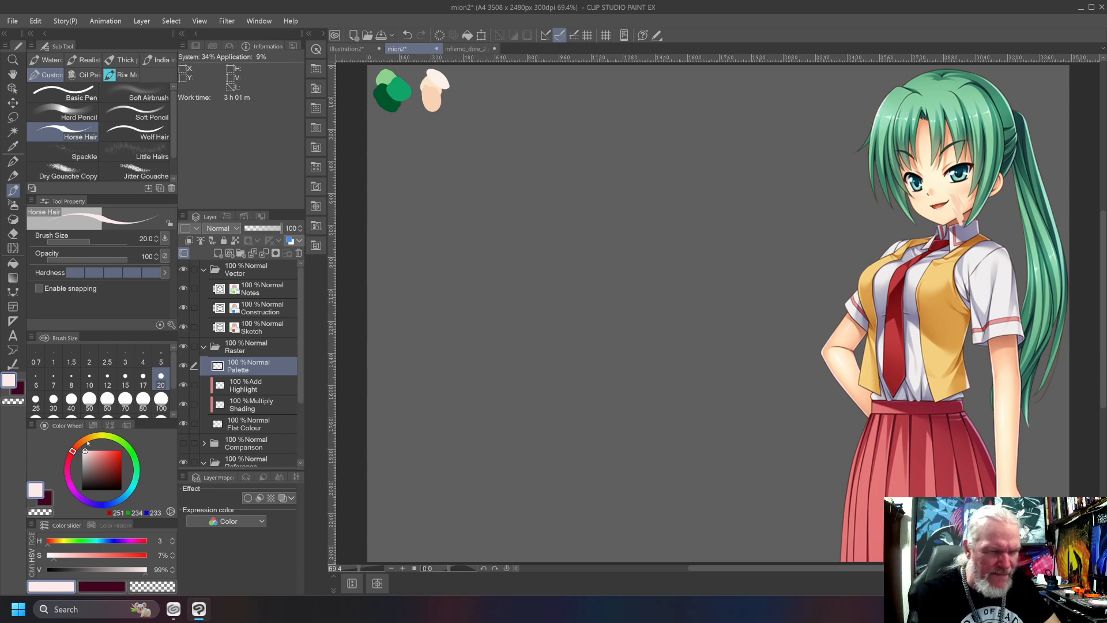
# Mix a pale blue-grey for the shirt with hue 194, saturation 11% and value 88%, undoing a test stroke on the empty canvas.
pyautogui.keyDown('alt'); pyautogui.click(431, 87); pyautogui.keyUp('alt')
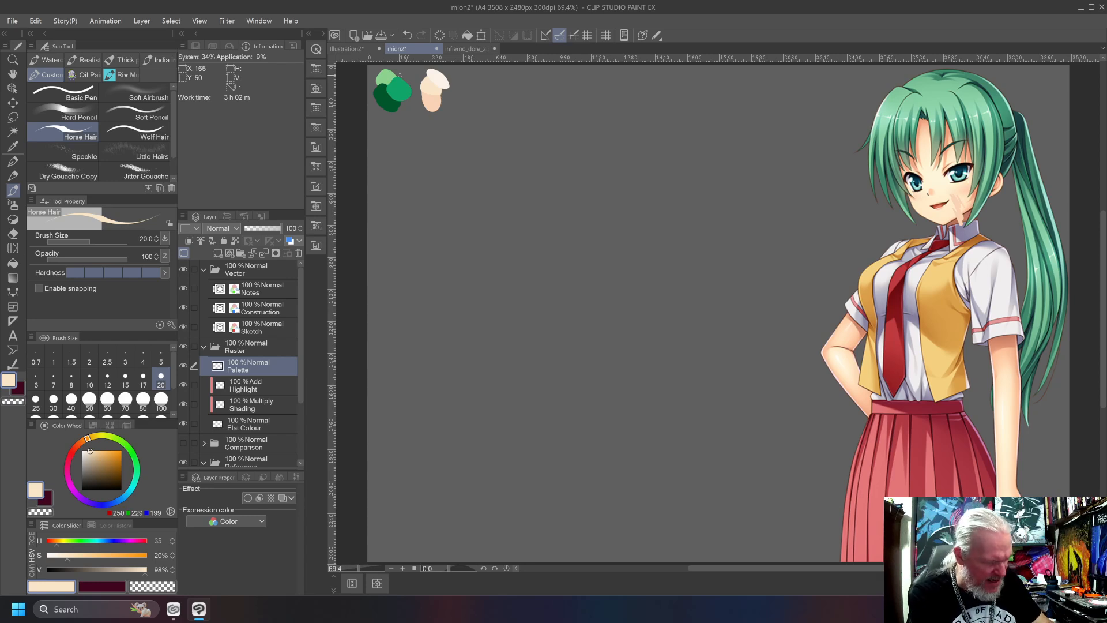
pyautogui.moveTo(90, 450)
pyautogui.mouseDown()
pyautogui.moveTo(82, 453)
pyautogui.moveTo(89, 439)
pyautogui.moveTo(113, 507)
pyautogui.moveTo(128, 494)
pyautogui.mouseUp()
pyautogui.click(84, 451)
pyautogui.moveTo(84, 451); pyautogui.dragTo(88, 453)
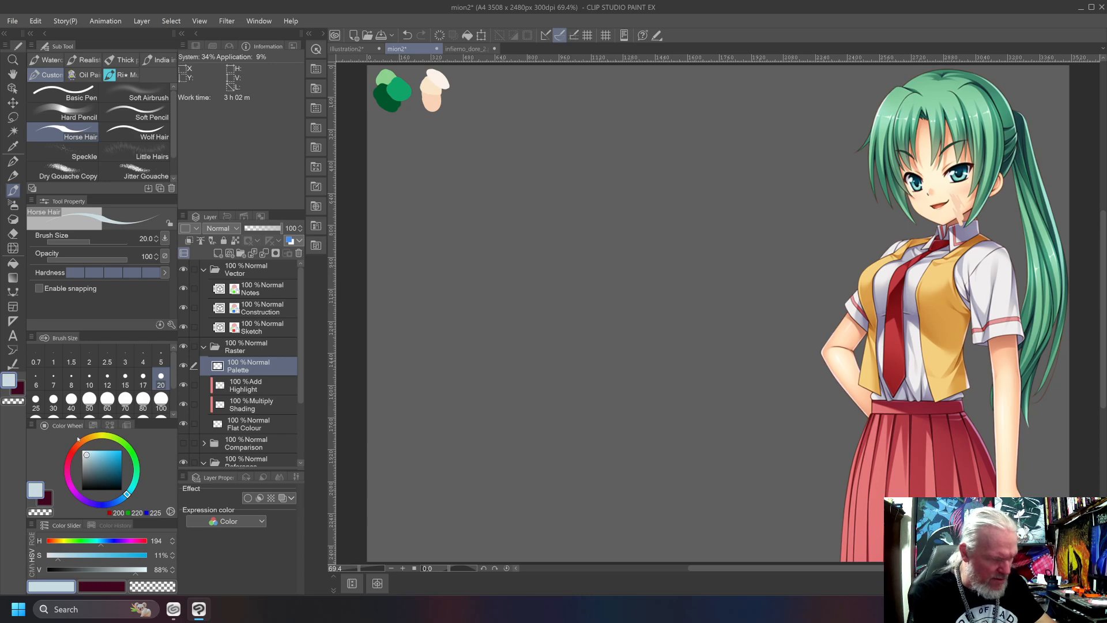
pyautogui.moveTo(583, 309); pyautogui.dragTo(553, 299)
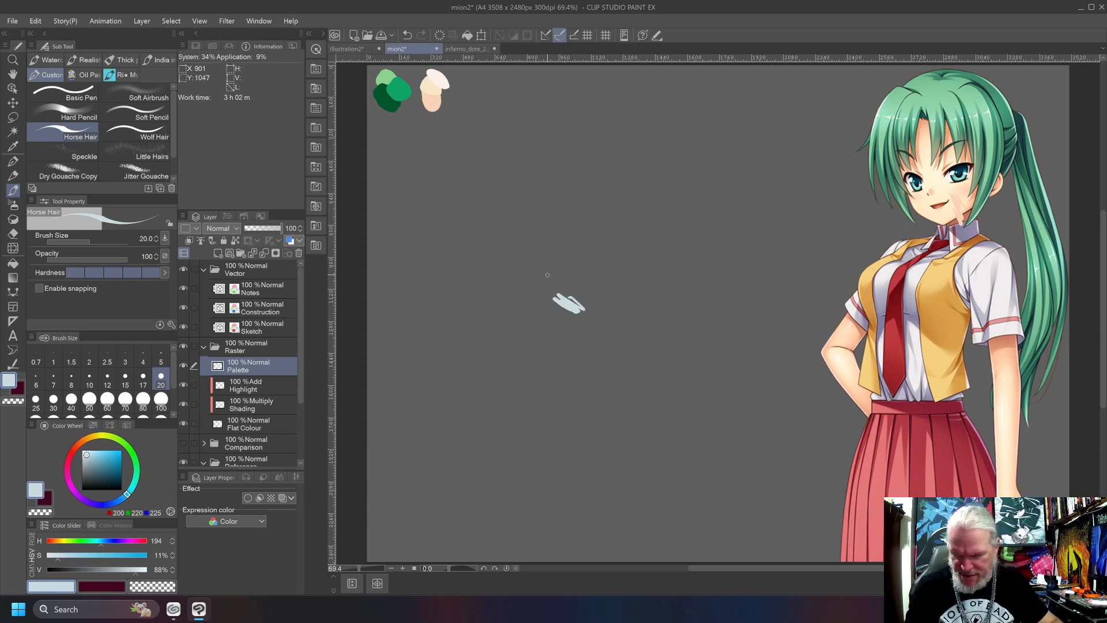
pyautogui.hotkey('ctrl', 'z')
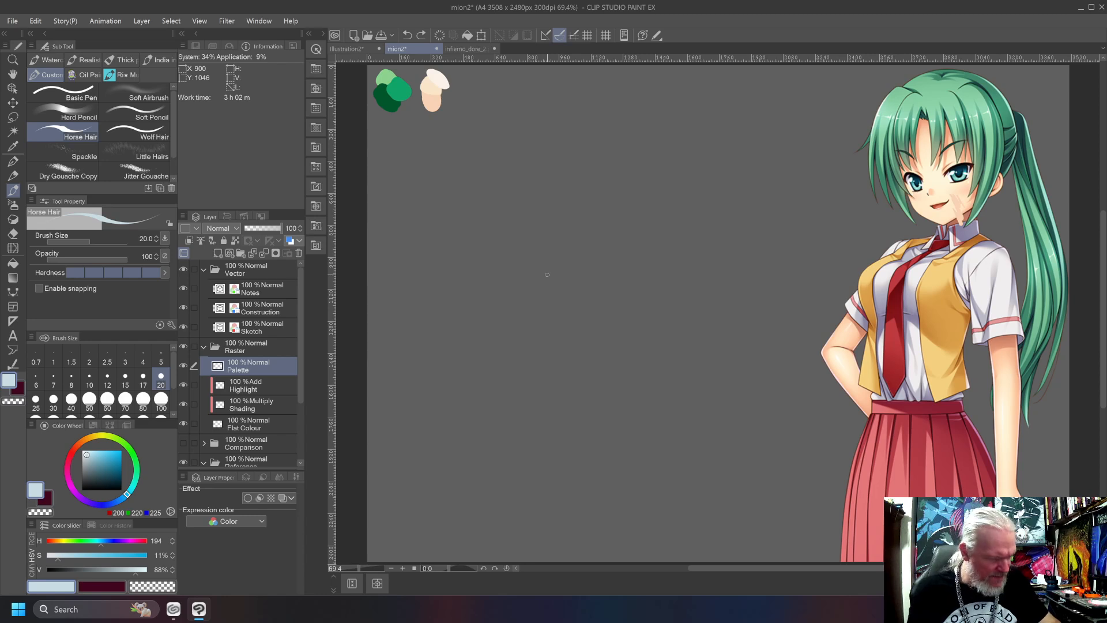
# Shift the shirt grey to hue 155 with saturation 4%, and undo a test stroke on the empty canvas.
pyautogui.moveTo(108, 541)
pyautogui.mouseDown()
pyautogui.moveTo(68, 547)
pyautogui.moveTo(134, 546)
pyautogui.moveTo(90, 549)
pyautogui.mouseUp()
pyautogui.moveTo(87, 455); pyautogui.dragTo(83, 455)
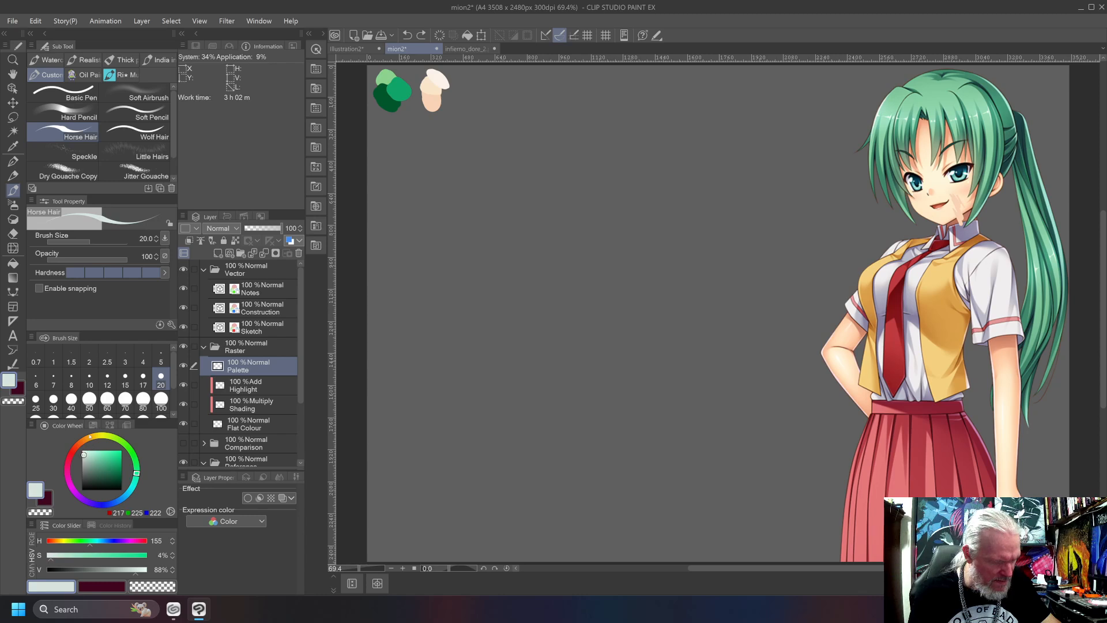
pyautogui.moveTo(727, 296); pyautogui.dragTo(681, 294)
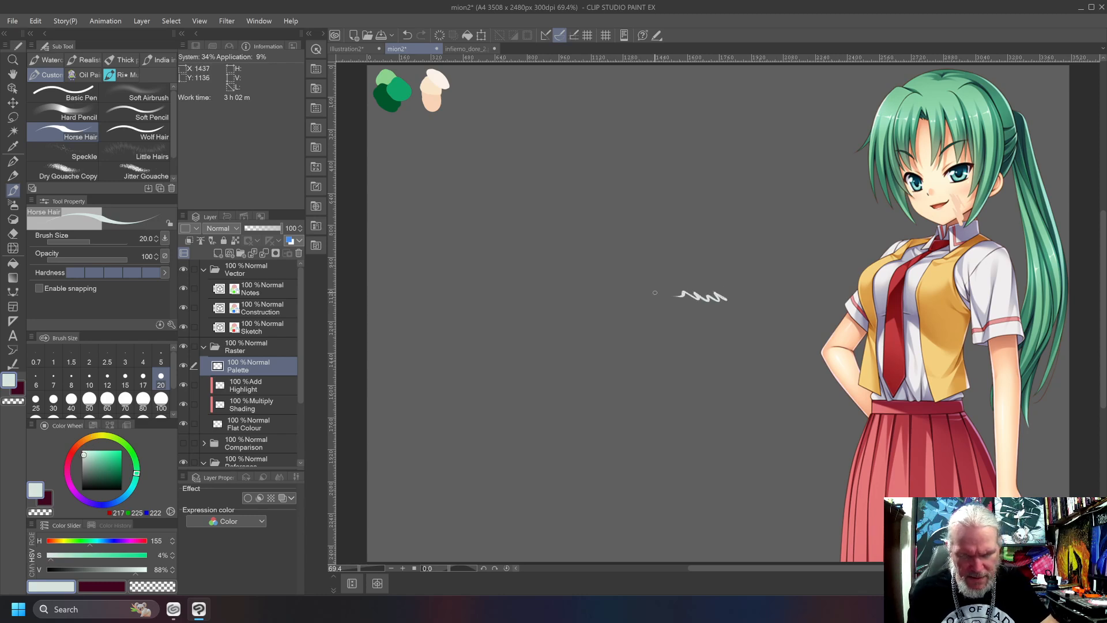
pyautogui.hotkey('ctrl', 'z')
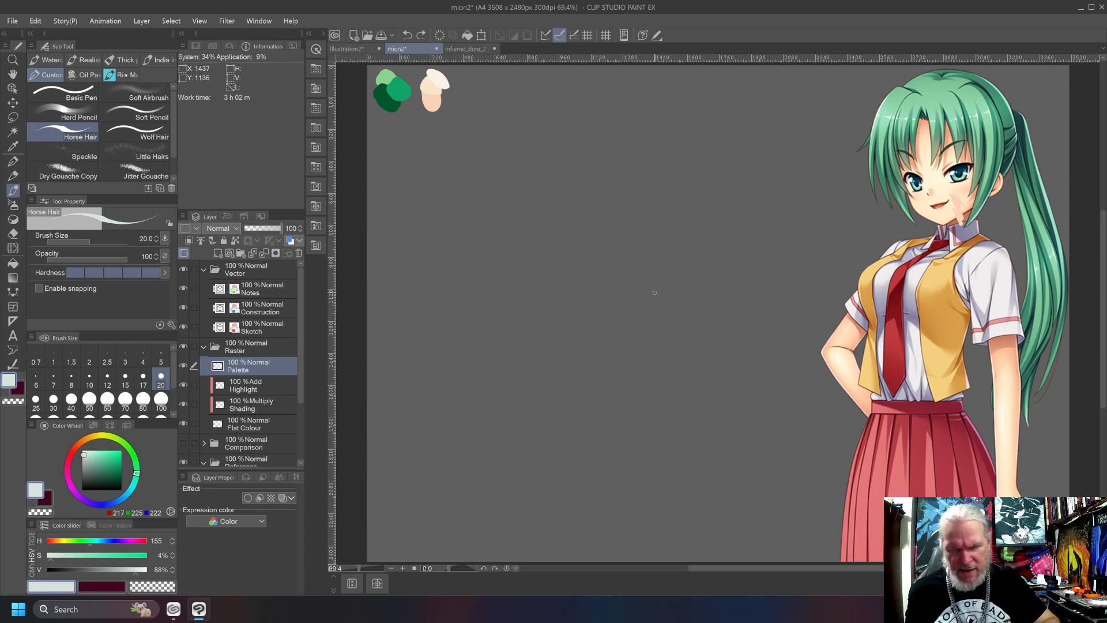
# Sample the reference's white sleeve, restore the pale green-grey from the colour history, and undo a test of it over the vest.
pyautogui.keyDown('alt'); pyautogui.click(980, 283); pyautogui.keyUp('alt')
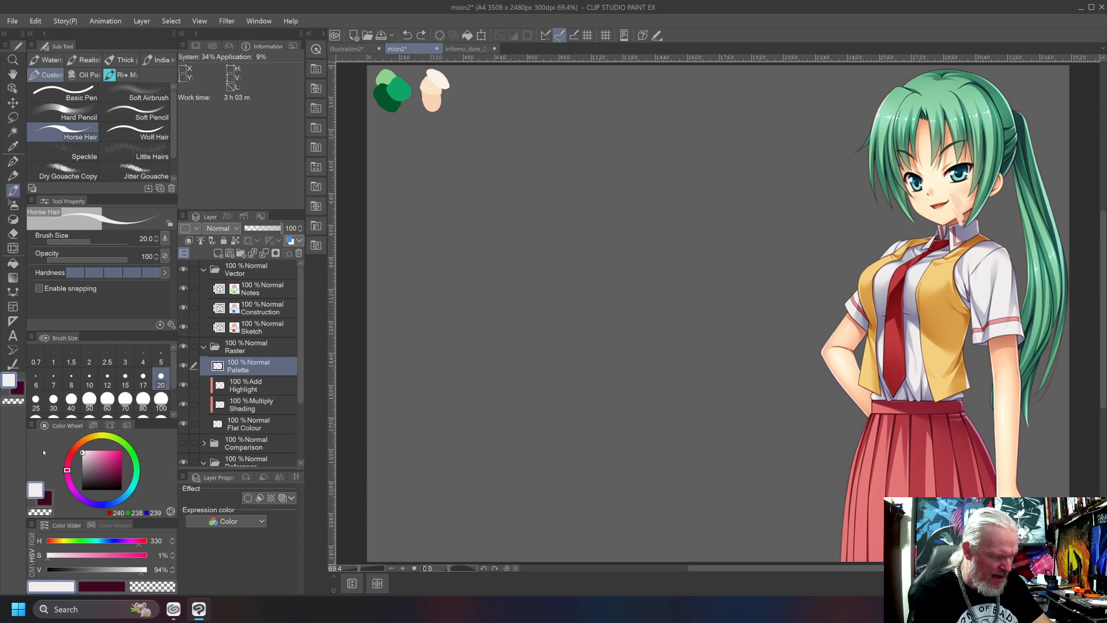
pyautogui.click(102, 528)
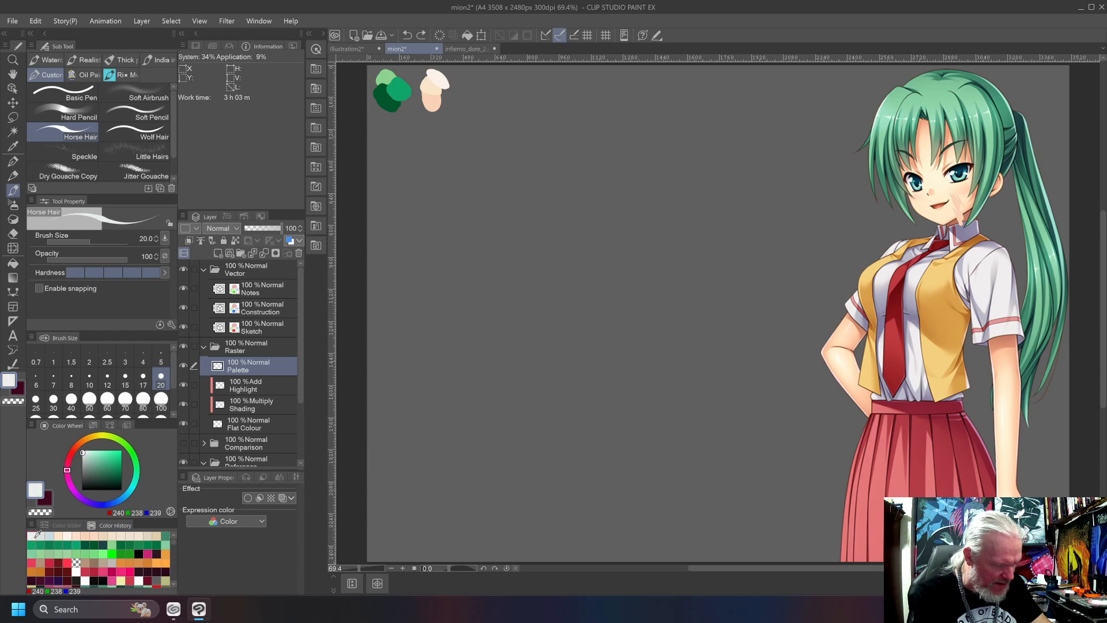
pyautogui.click(44, 534)
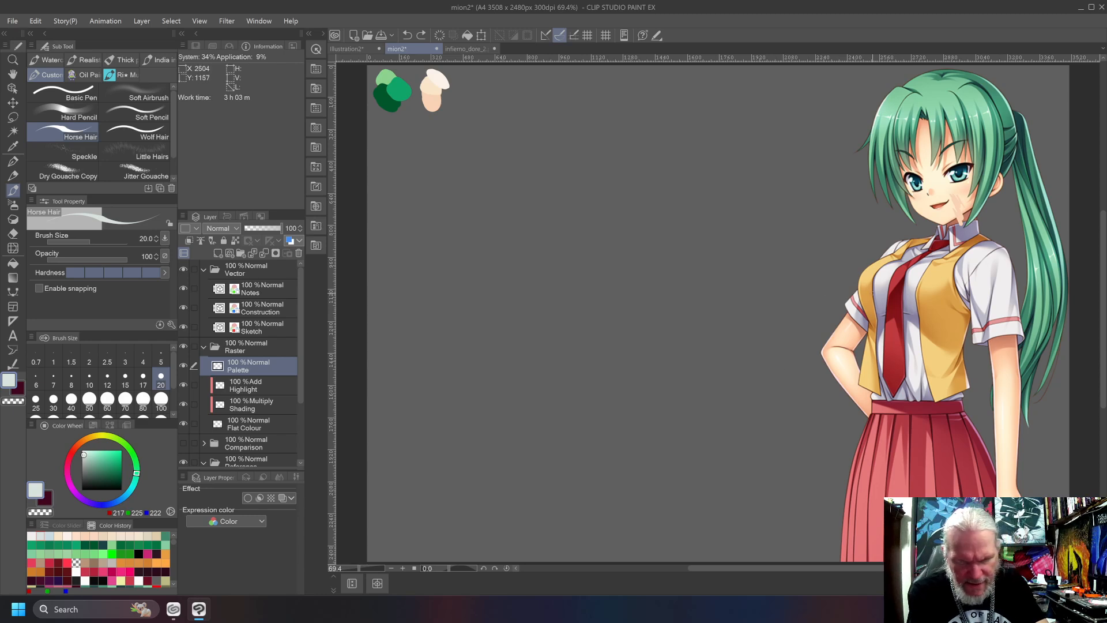
pyautogui.moveTo(891, 300); pyautogui.dragTo(876, 346)
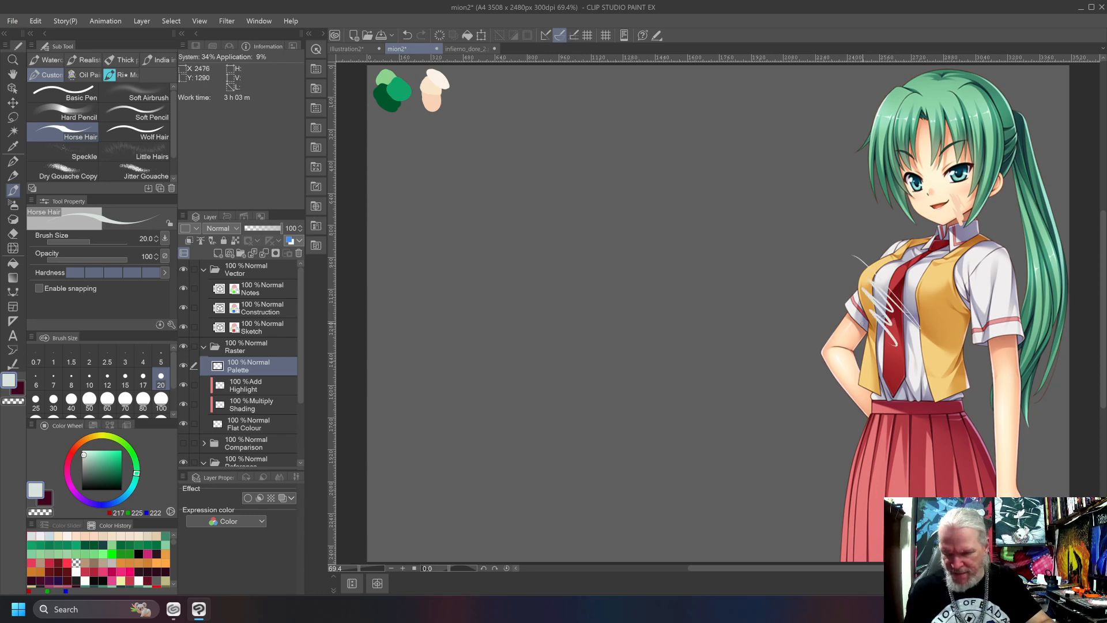
pyautogui.hotkey('ctrl', 'z')
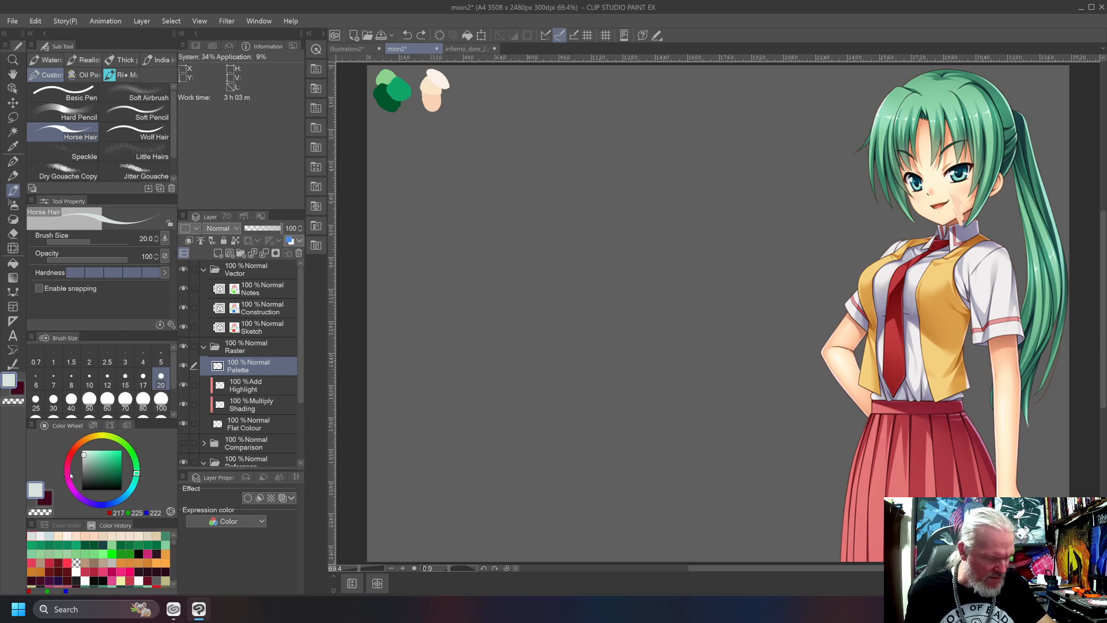
# Shift the shirt grey to hue 332, undo a test stroke on the canvas, and test it on the white sleeve.
pyautogui.click(66, 469)
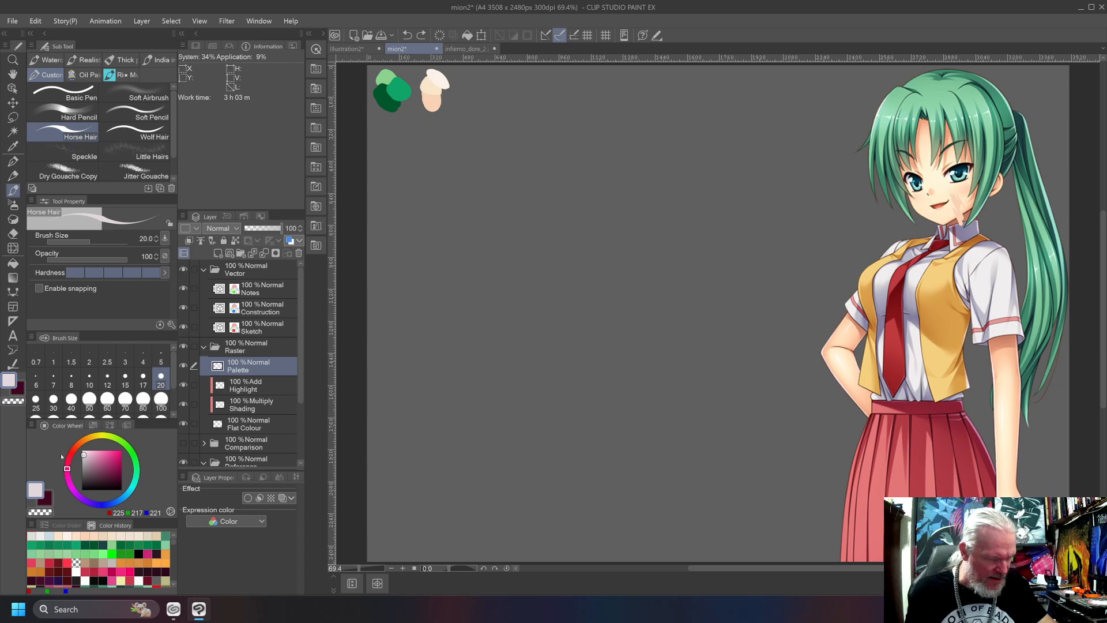
pyautogui.moveTo(516, 359)
pyautogui.mouseDown()
pyautogui.moveTo(532, 375)
pyautogui.moveTo(523, 385)
pyautogui.mouseUp()
pyautogui.hotkey('ctrl', 'z')
pyautogui.moveTo(980, 275); pyautogui.dragTo(1004, 306)
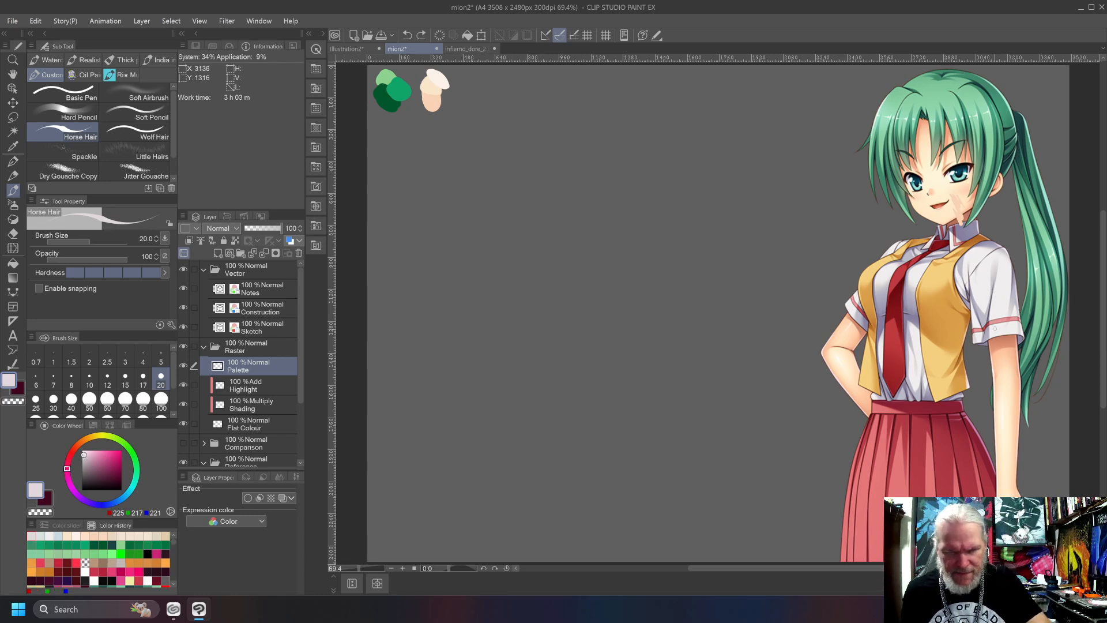
# Reduce the shirt grey's saturation to 1%, undo the test marks on the clothing, and paint its swatch beside the skin swatches.
pyautogui.click(65, 525)
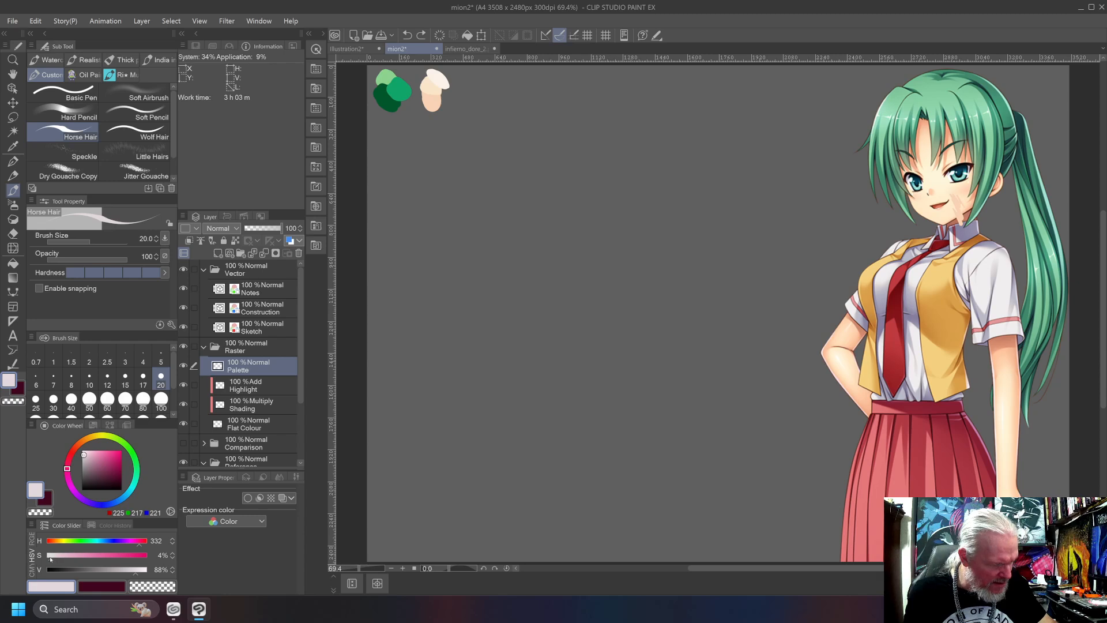
pyautogui.click(49, 557)
pyautogui.moveTo(854, 251); pyautogui.dragTo(946, 341)
pyautogui.moveTo(882, 286)
pyautogui.mouseDown()
pyautogui.moveTo(929, 340)
pyautogui.moveTo(909, 331)
pyautogui.mouseUp()
pyautogui.hotkey('ctrl', 'z')
pyautogui.hotkey('ctrl', 'z')
pyautogui.hotkey('ctrl', 'z')
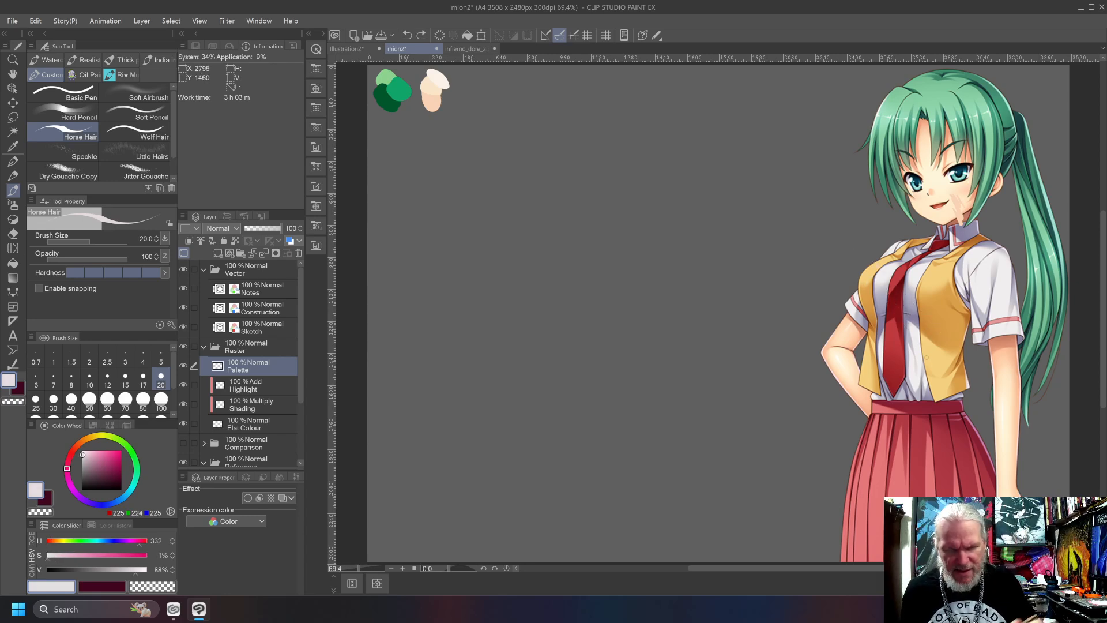
pyautogui.moveTo(466, 86)
pyautogui.mouseDown()
pyautogui.moveTo(479, 101)
pyautogui.moveTo(459, 93)
pyautogui.mouseUp()
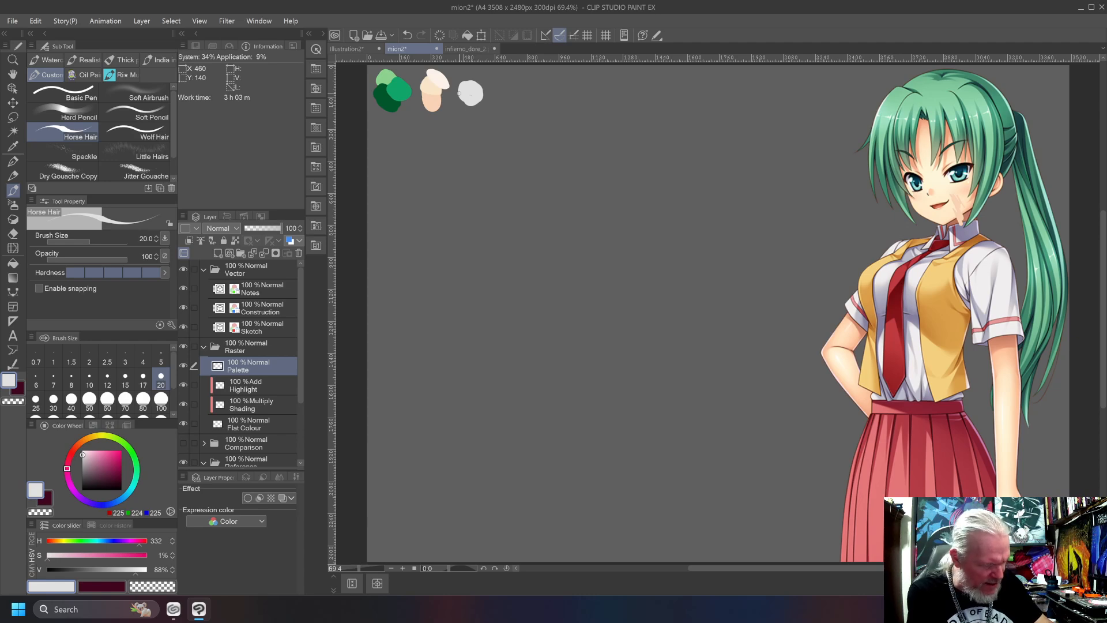
# Mix a shirt shadow grey with hue 263 and value 60%, and undo a test stroke over the vest and tie.
pyautogui.moveTo(67, 468); pyautogui.dragTo(88, 501)
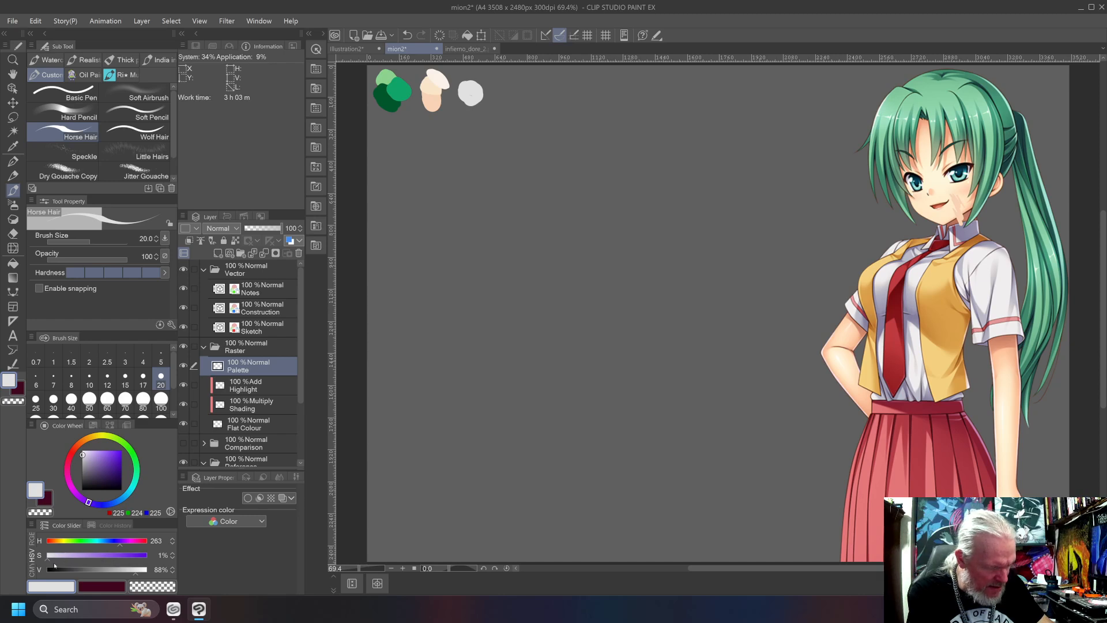
pyautogui.moveTo(134, 573); pyautogui.dragTo(107, 574)
pyautogui.moveTo(865, 278); pyautogui.dragTo(907, 334)
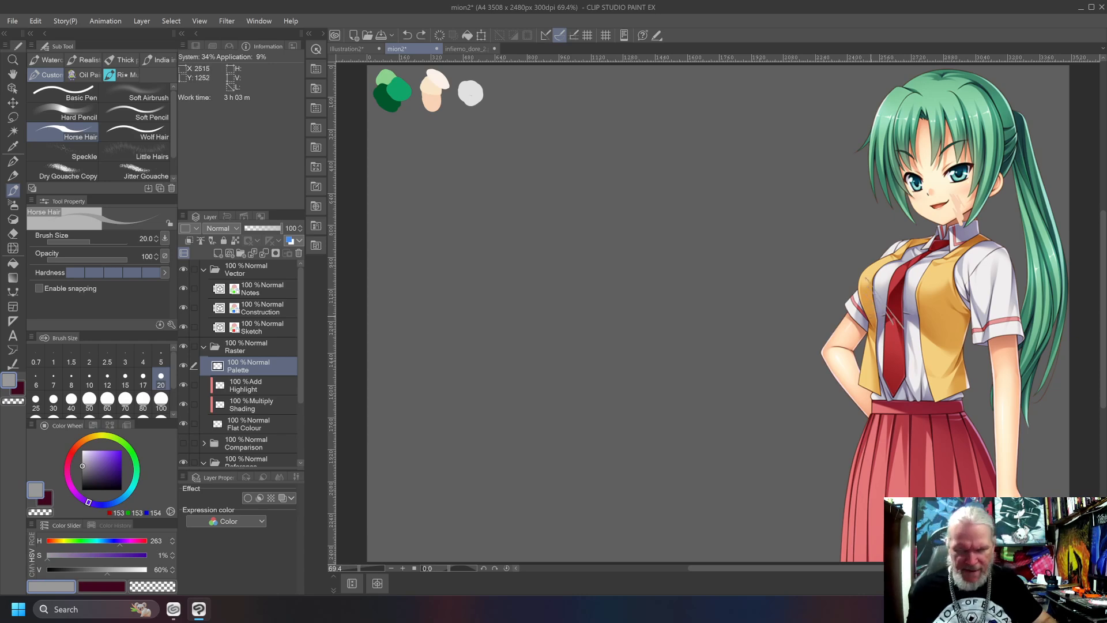
pyautogui.hotkey('ctrl', 'z')
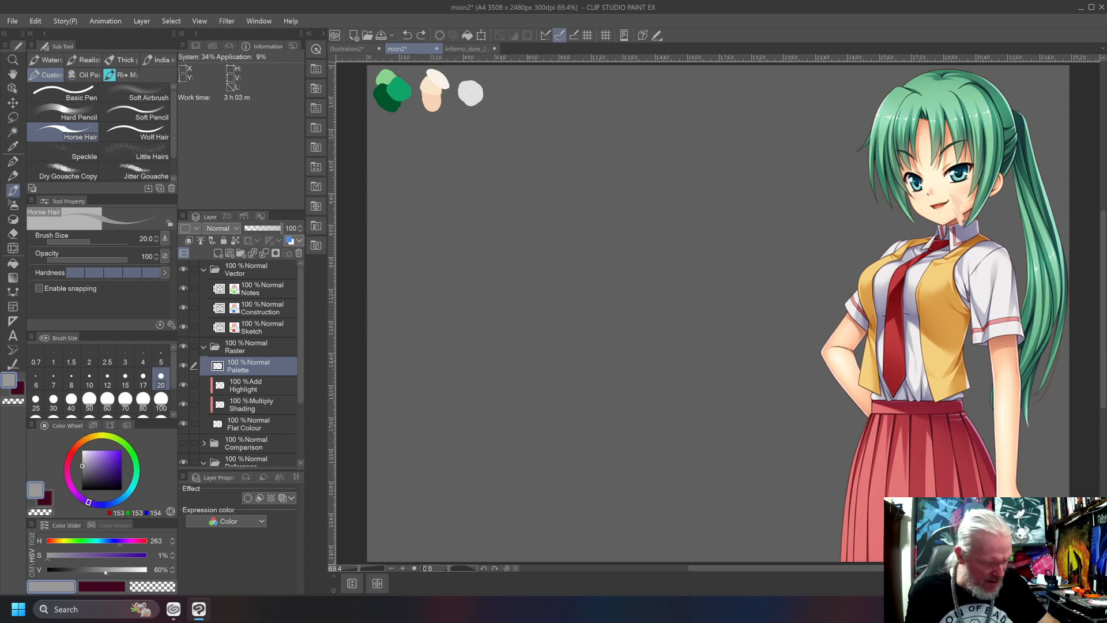
# Set the shadow grey's value to 66%, undo a test on the sleeve, and paint its swatch below the light grey one.
pyautogui.moveTo(110, 576); pyautogui.dragTo(113, 577)
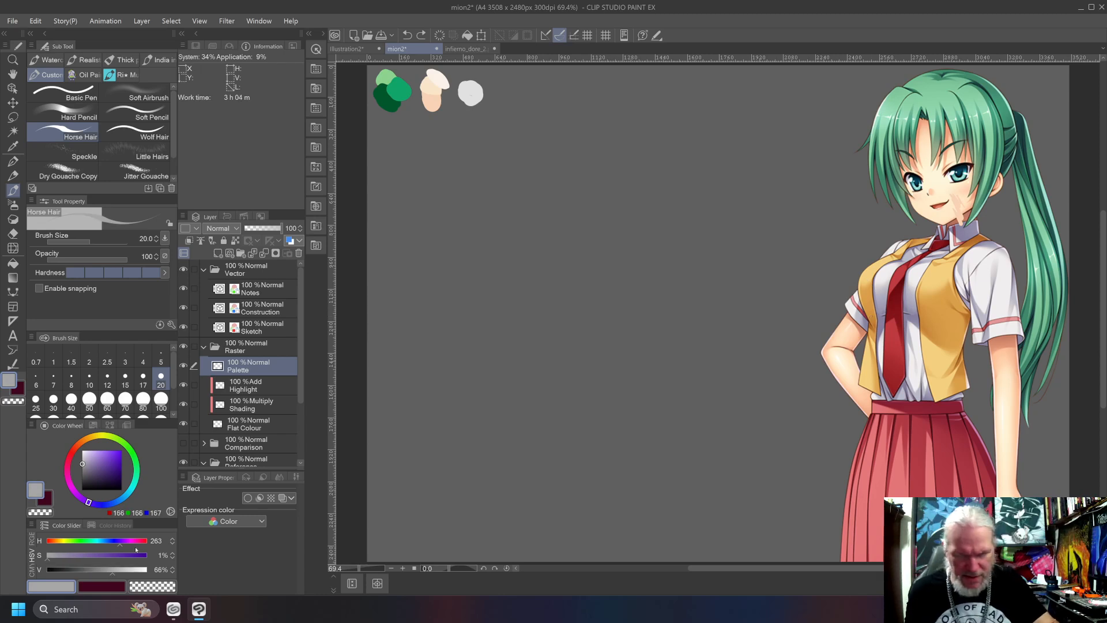
pyautogui.moveTo(974, 295); pyautogui.dragTo(994, 335)
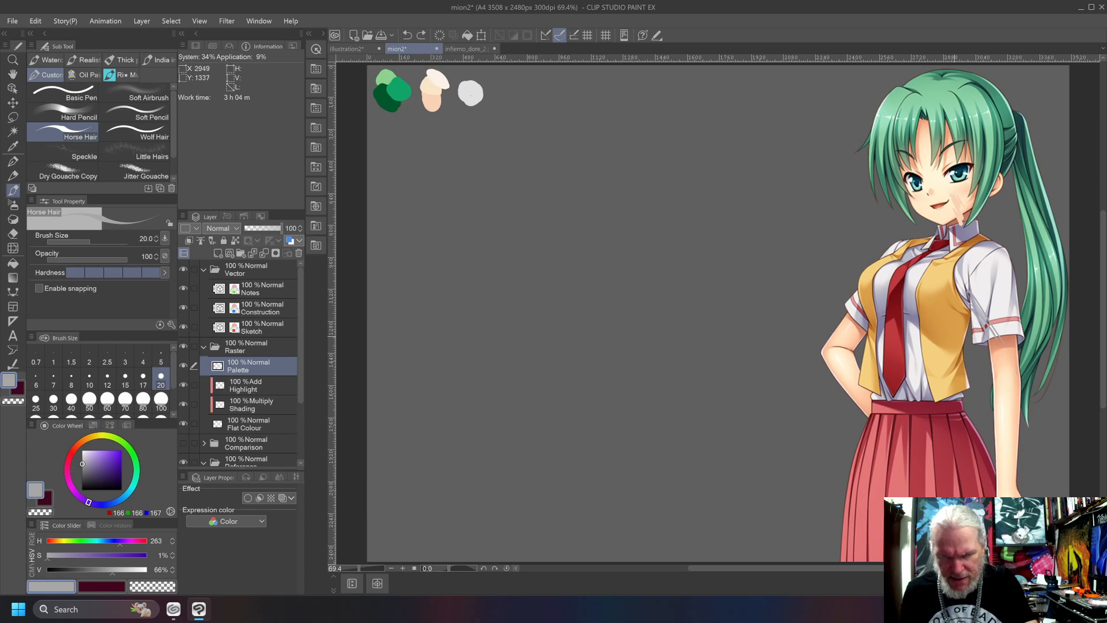
pyautogui.hotkey('ctrl', 'z')
pyautogui.hotkey('ctrl', 'z')
pyautogui.hotkey('ctrl', 'z')
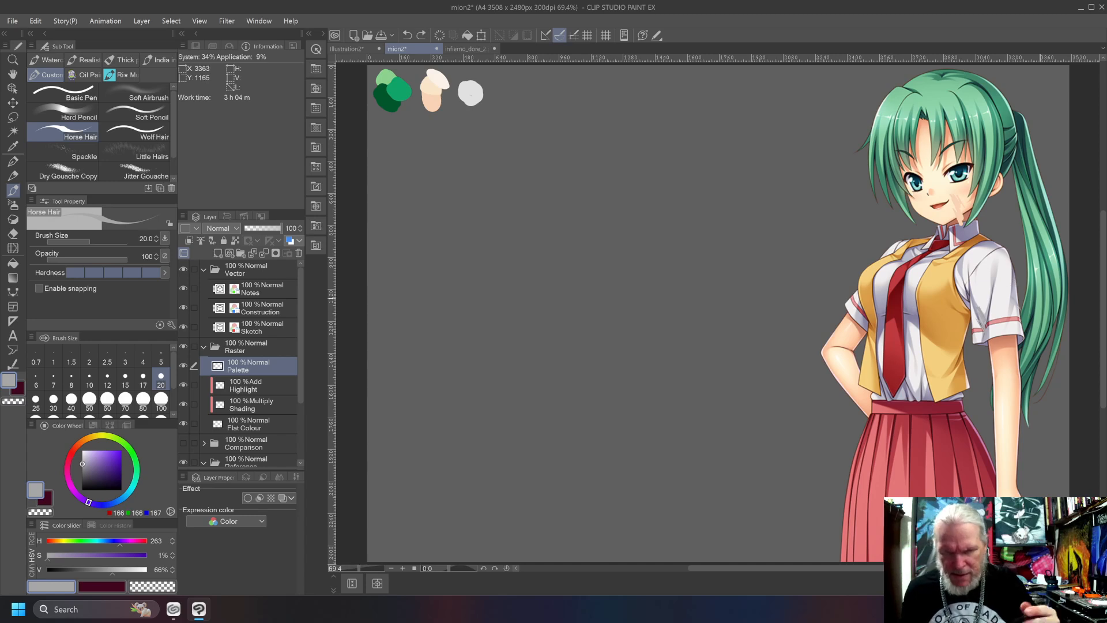
pyautogui.moveTo(467, 103); pyautogui.dragTo(469, 116)
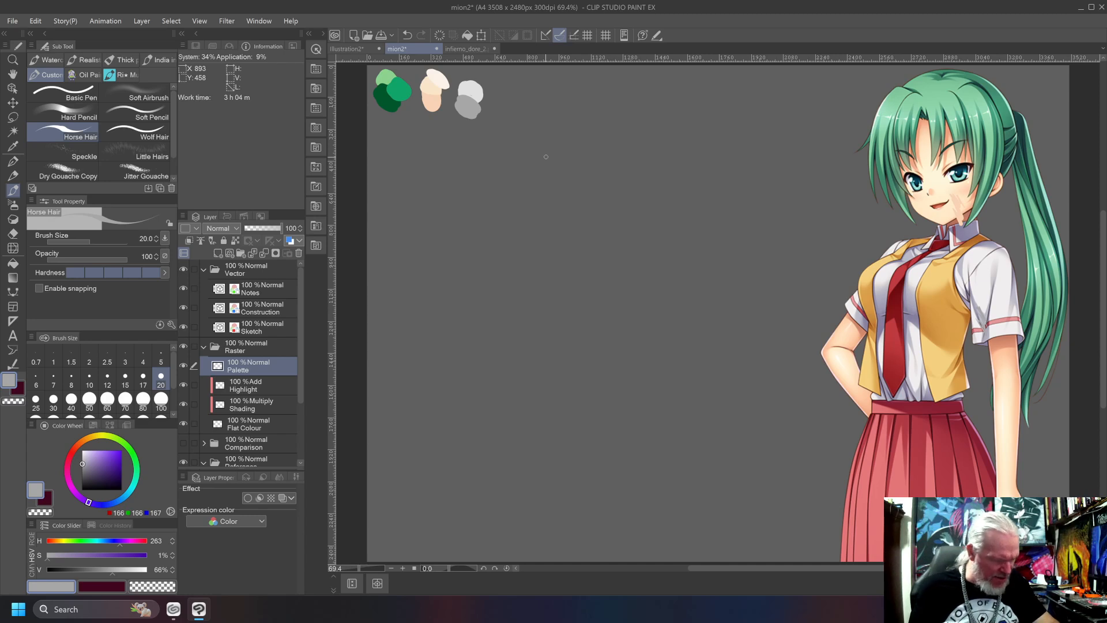
# Mix a vest yellow with hue 49, saturation 78% and value 75%, and undo a test stroke beside the reference.
pyautogui.keyDown('alt'); pyautogui.click(883, 303); pyautogui.keyUp('alt')
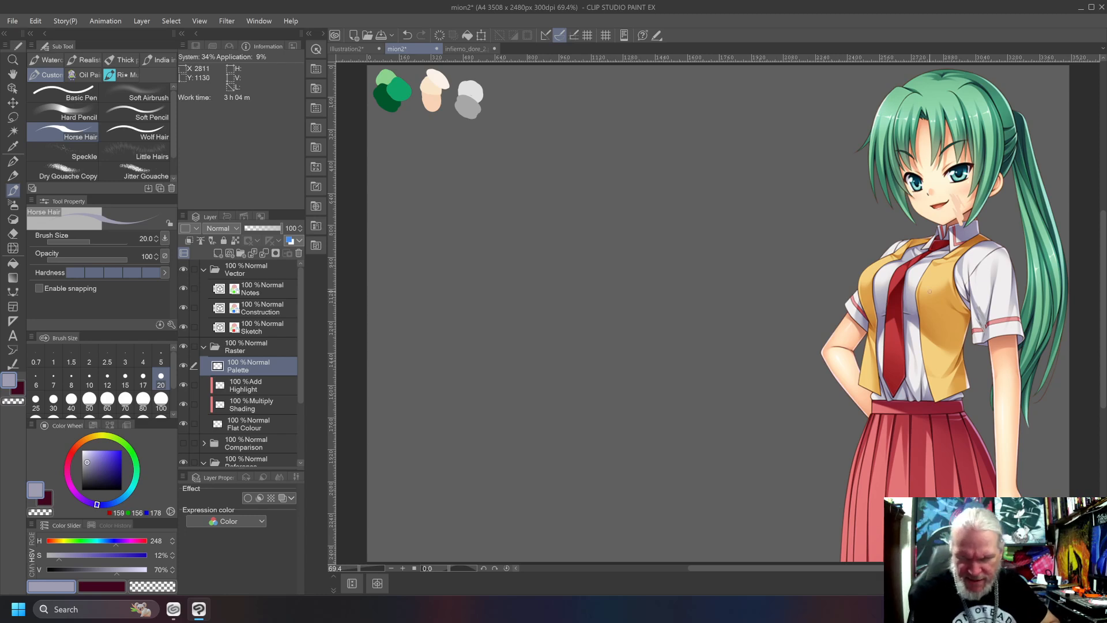
pyautogui.click(99, 436)
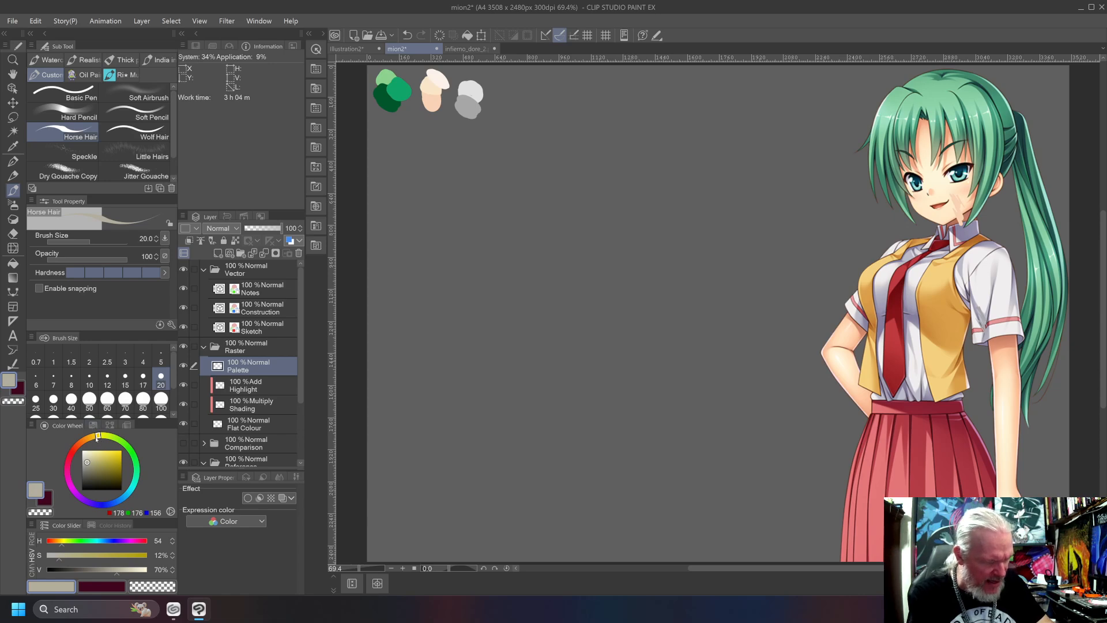
pyautogui.click(95, 437)
pyautogui.moveTo(92, 457); pyautogui.dragTo(111, 452)
pyautogui.click(103, 458)
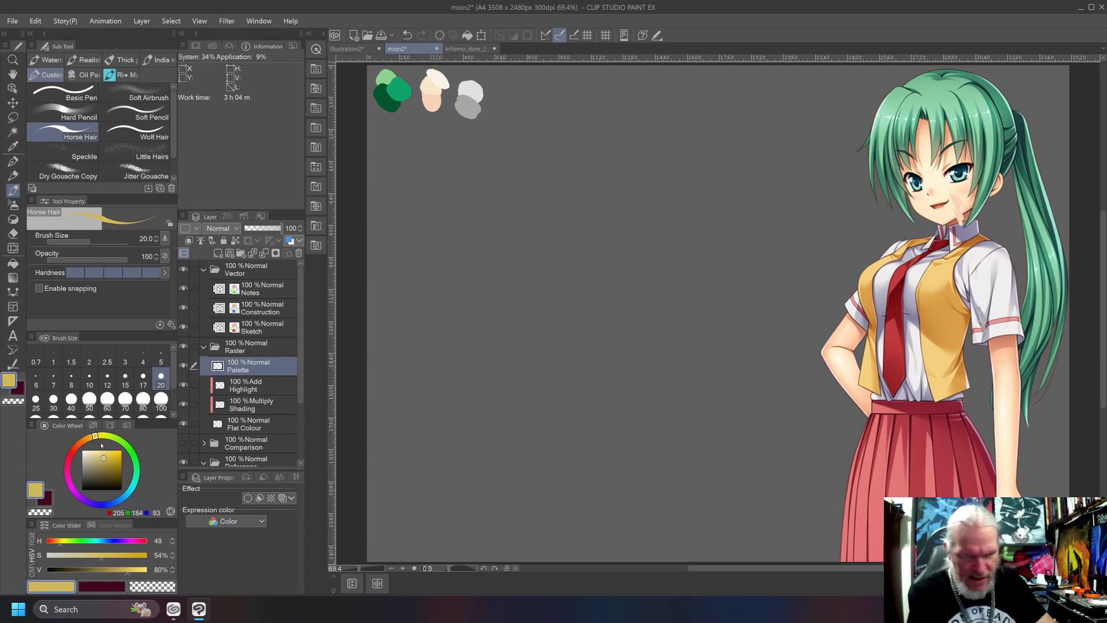
pyautogui.moveTo(110, 453); pyautogui.dragTo(114, 457)
pyautogui.moveTo(751, 258)
pyautogui.mouseDown()
pyautogui.moveTo(769, 289)
pyautogui.moveTo(730, 330)
pyautogui.mouseUp()
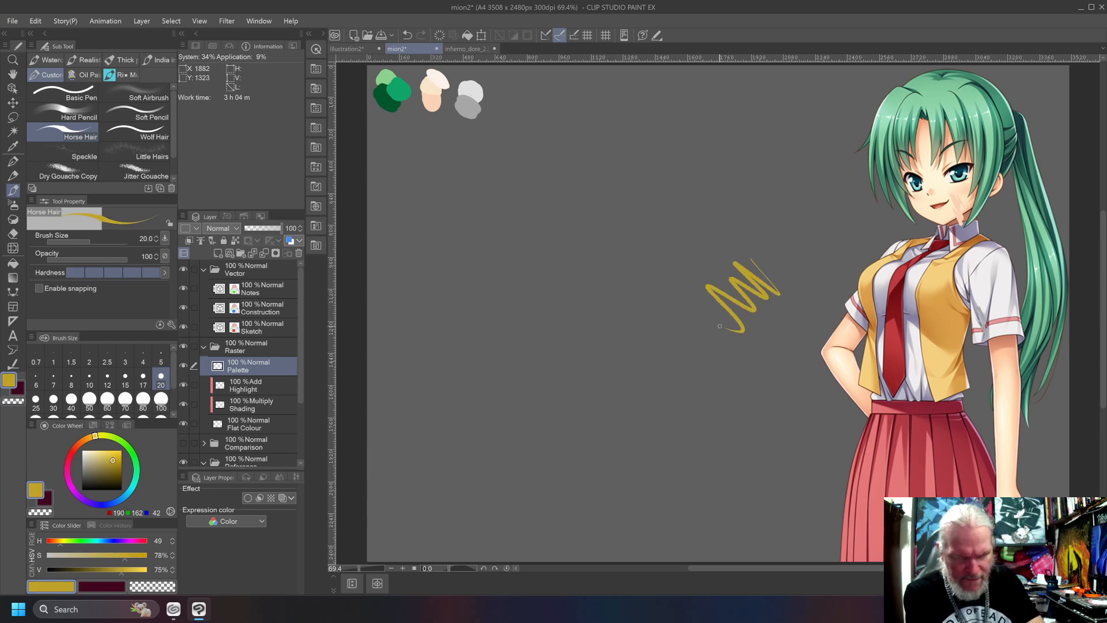
pyautogui.hotkey('ctrl', 'z')
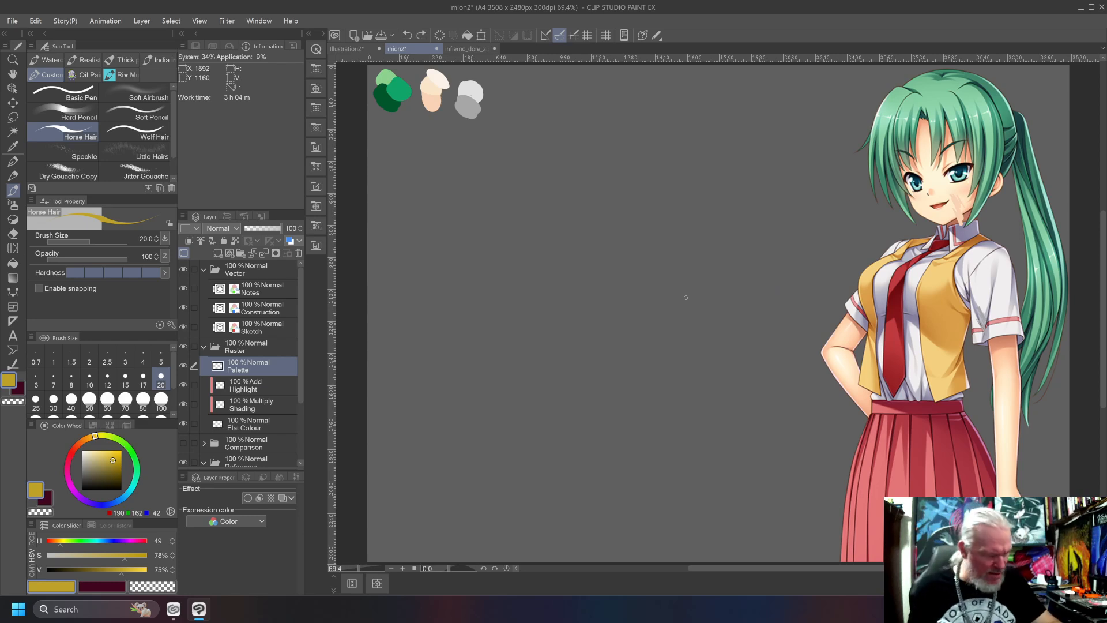
# Try a brighter vest yellow with saturation 81% and value 88%, and undo its test stroke.
pyautogui.moveTo(114, 459); pyautogui.dragTo(115, 454)
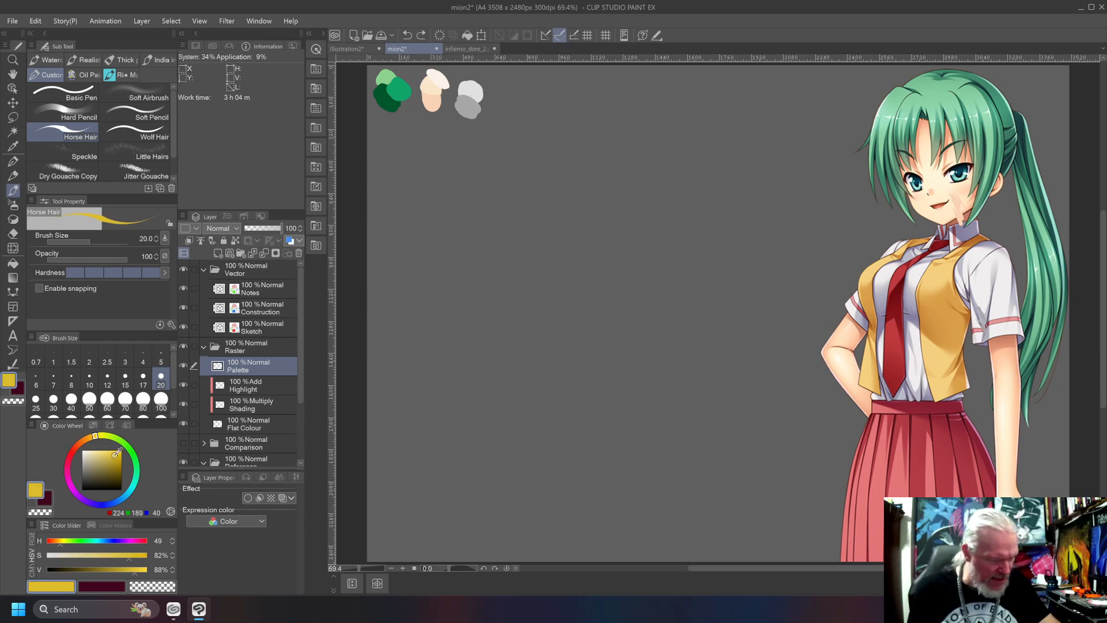
pyautogui.moveTo(772, 265)
pyautogui.mouseDown()
pyautogui.moveTo(737, 271)
pyautogui.moveTo(714, 349)
pyautogui.mouseUp()
pyautogui.hotkey('ctrl', 'z')
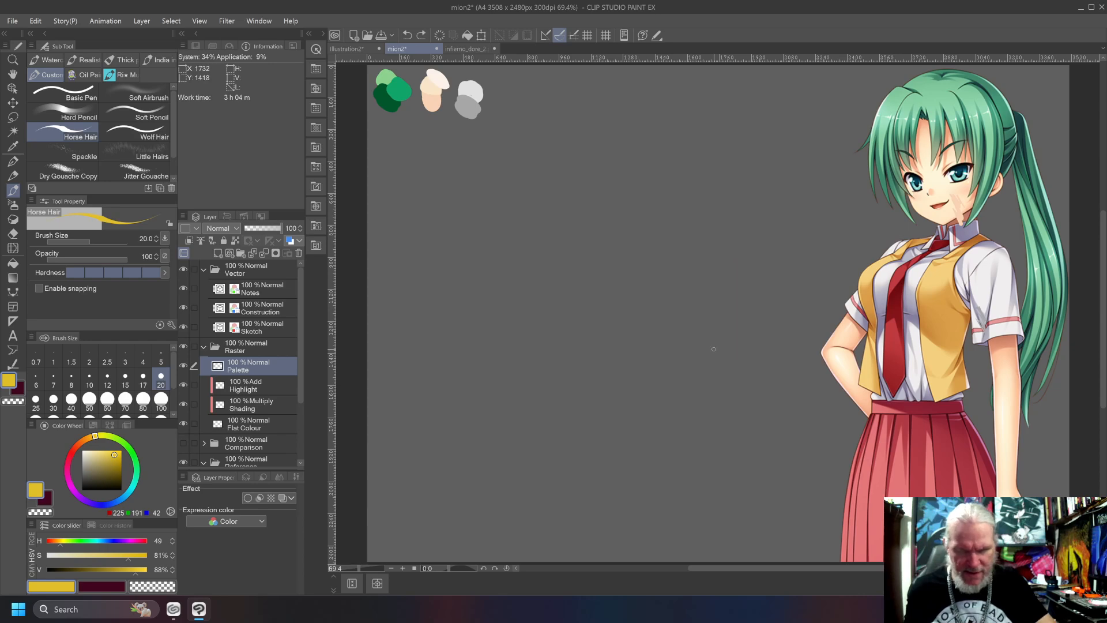
# Soften the vest yellow to saturation 63% and value 86%, undo a test stroke, and shift its hue to 45.
pyautogui.moveTo(113, 453); pyautogui.dragTo(107, 456)
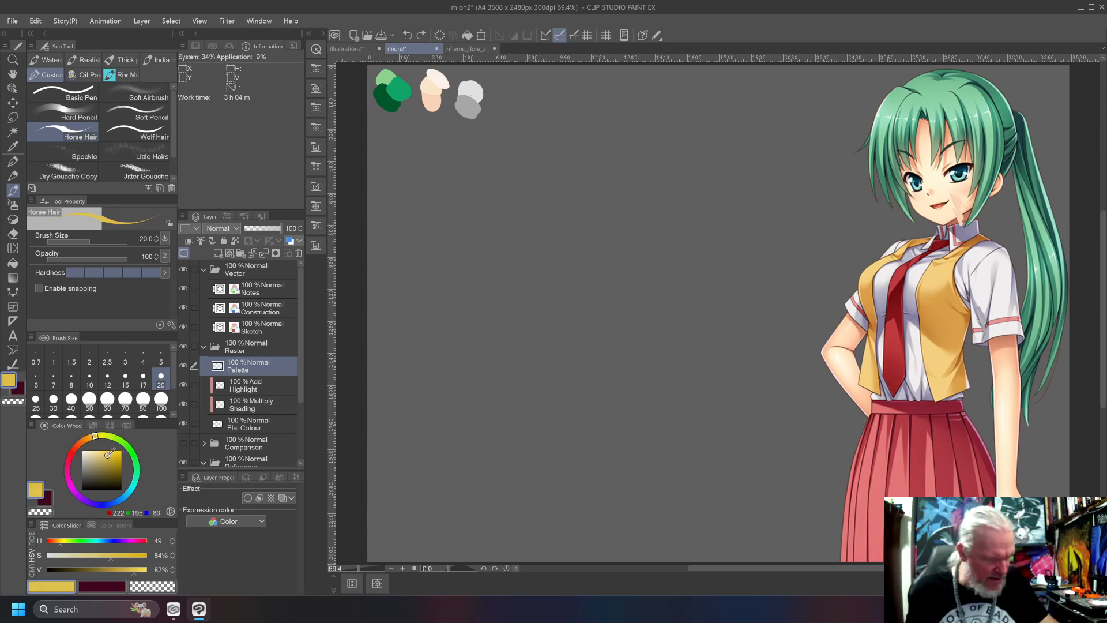
pyautogui.moveTo(751, 268); pyautogui.dragTo(637, 330)
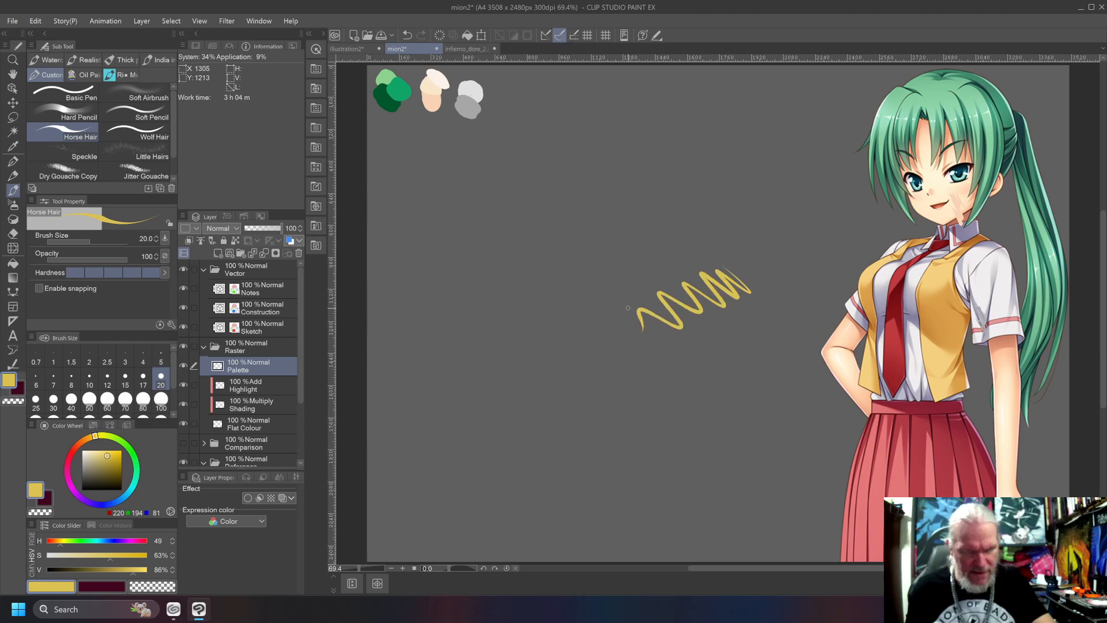
pyautogui.hotkey('ctrl', 'z')
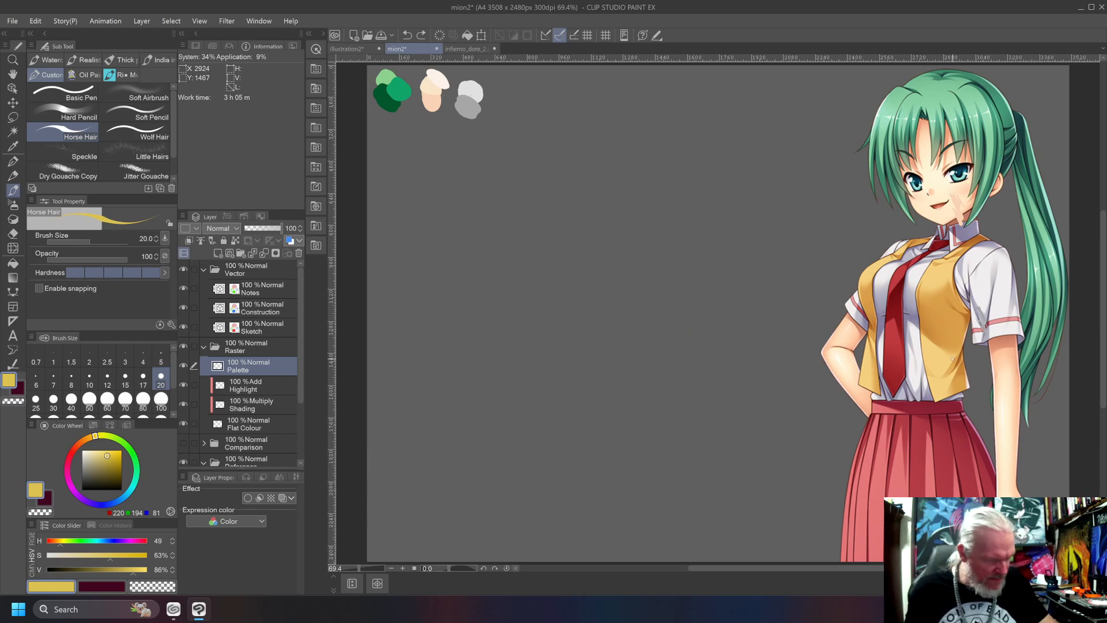
pyautogui.moveTo(96, 437); pyautogui.dragTo(93, 436)
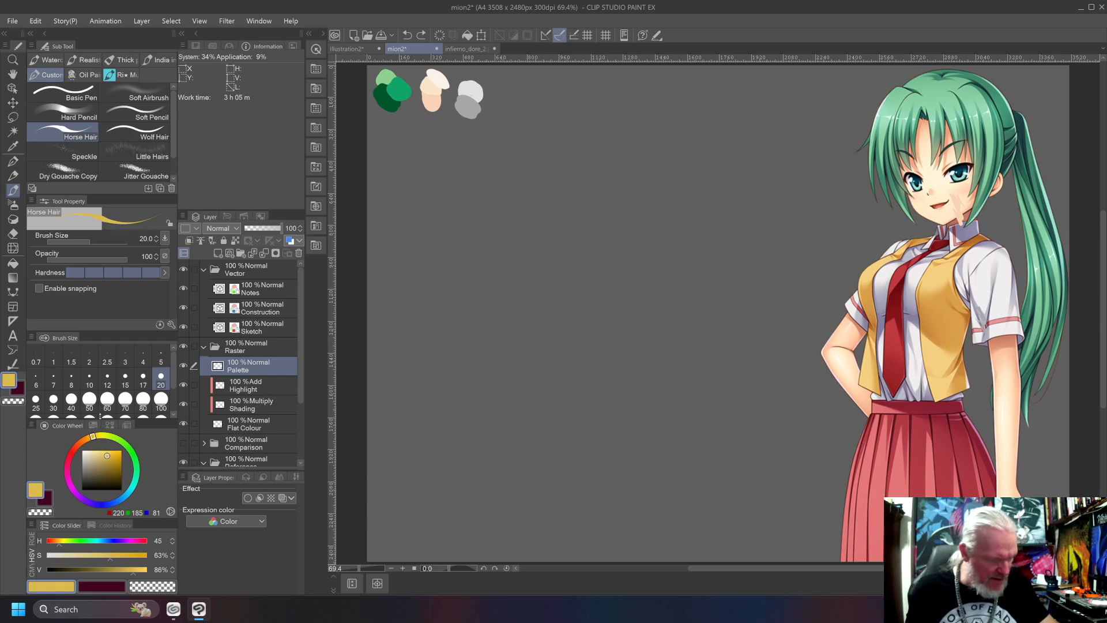
# Test the mixed yellow on the reference's vest and undo the stroke.
pyautogui.moveTo(937, 296)
pyautogui.mouseDown()
pyautogui.moveTo(931, 333)
pyautogui.moveTo(947, 381)
pyautogui.moveTo(930, 366)
pyautogui.mouseUp()
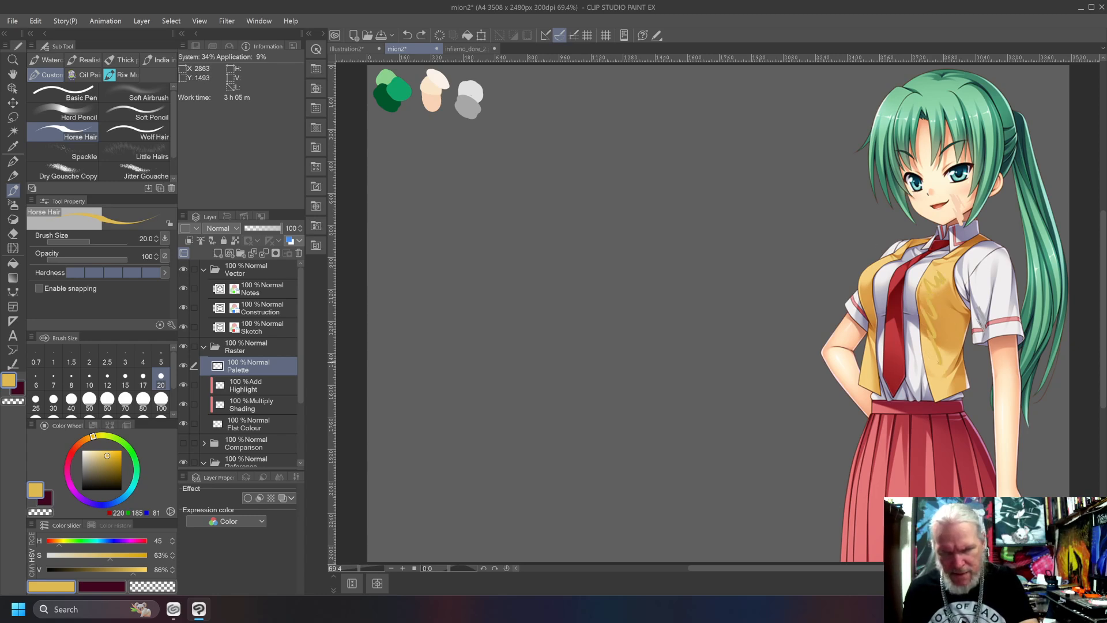
pyautogui.hotkey('ctrl', 'z')
pyautogui.hotkey('ctrl', 'y')
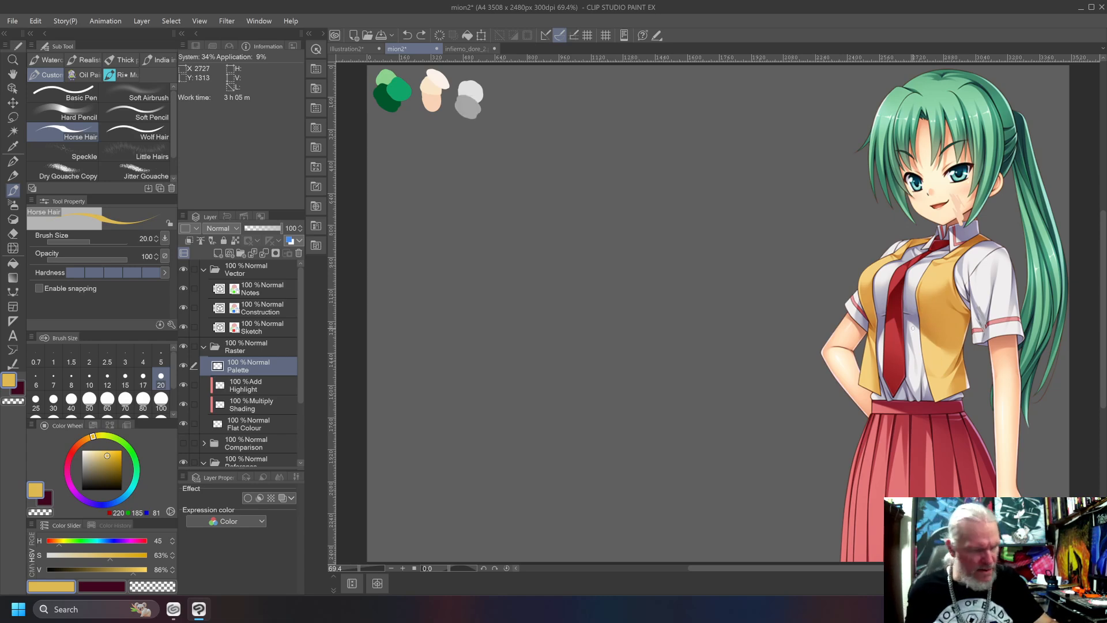
# Lighten the vest yellow to saturation 51% and value 95%, and paint its swatch beside the grey ones.
pyautogui.moveTo(109, 453); pyautogui.dragTo(107, 452)
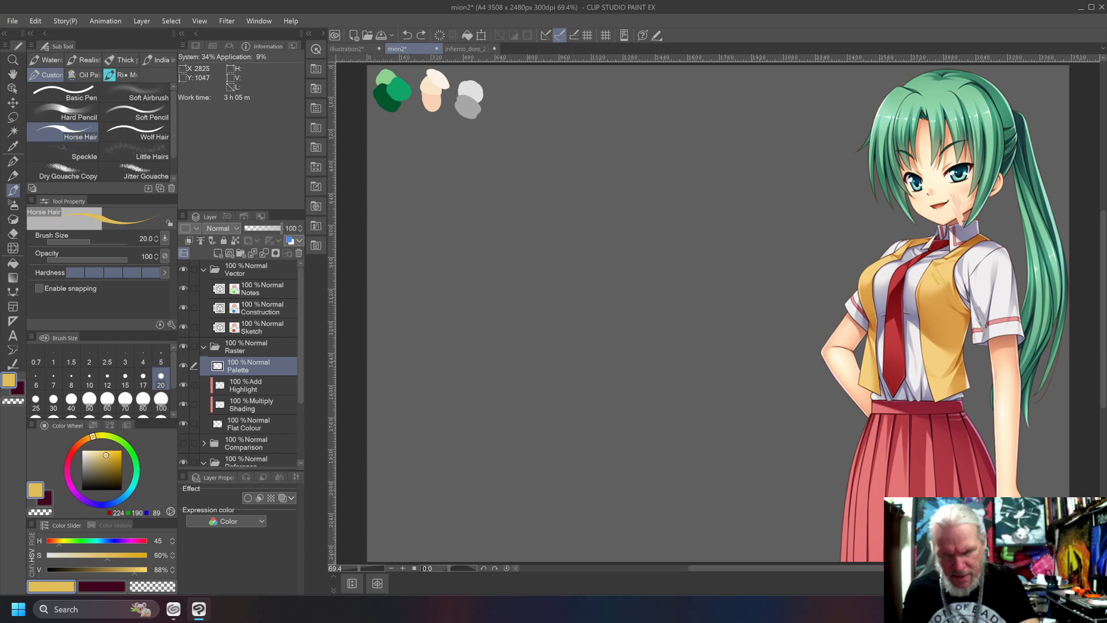
pyautogui.click(102, 455)
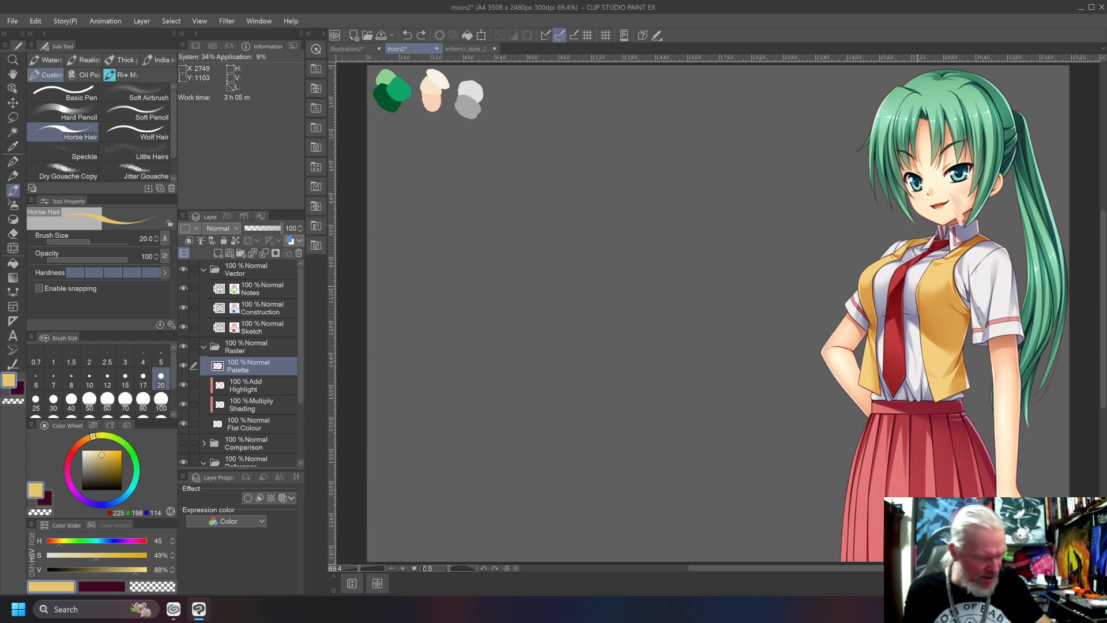
pyautogui.click(98, 454)
pyautogui.click(96, 452)
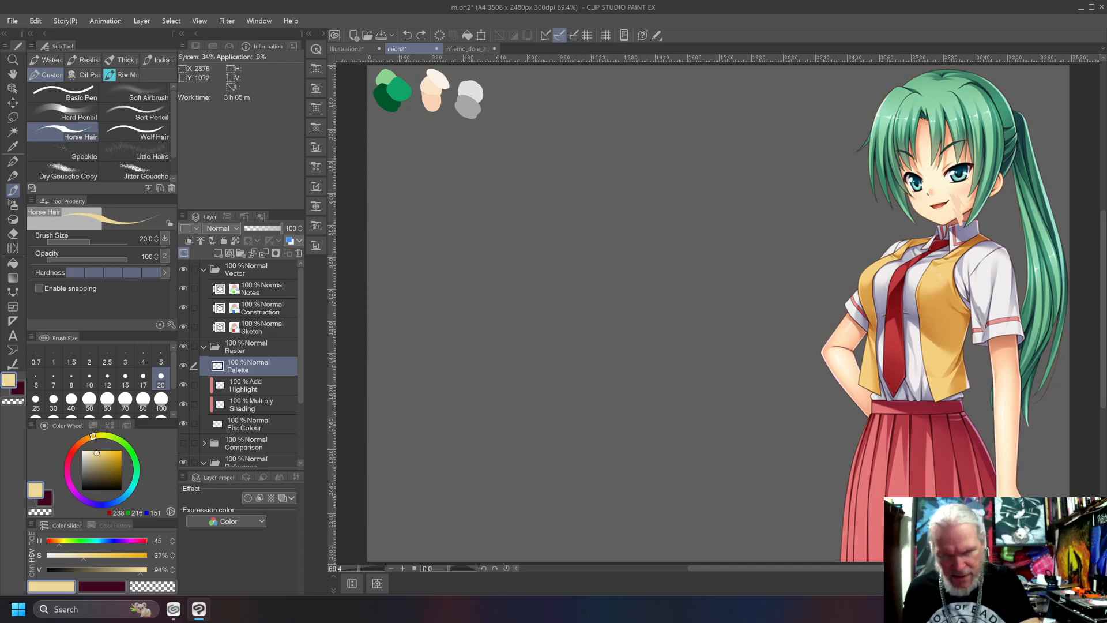
pyautogui.click(102, 452)
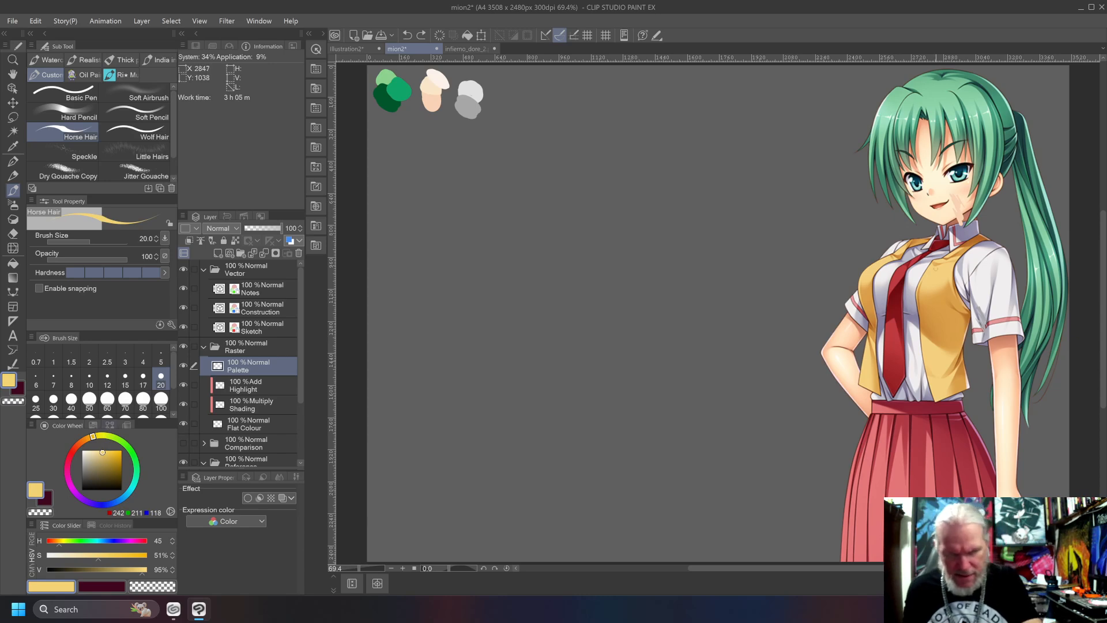
pyautogui.moveTo(499, 86)
pyautogui.mouseDown()
pyautogui.moveTo(507, 91)
pyautogui.moveTo(495, 96)
pyautogui.moveTo(511, 101)
pyautogui.mouseUp()
pyautogui.moveTo(494, 83)
pyautogui.mouseDown()
pyautogui.moveTo(507, 84)
pyautogui.moveTo(498, 99)
pyautogui.mouseUp()
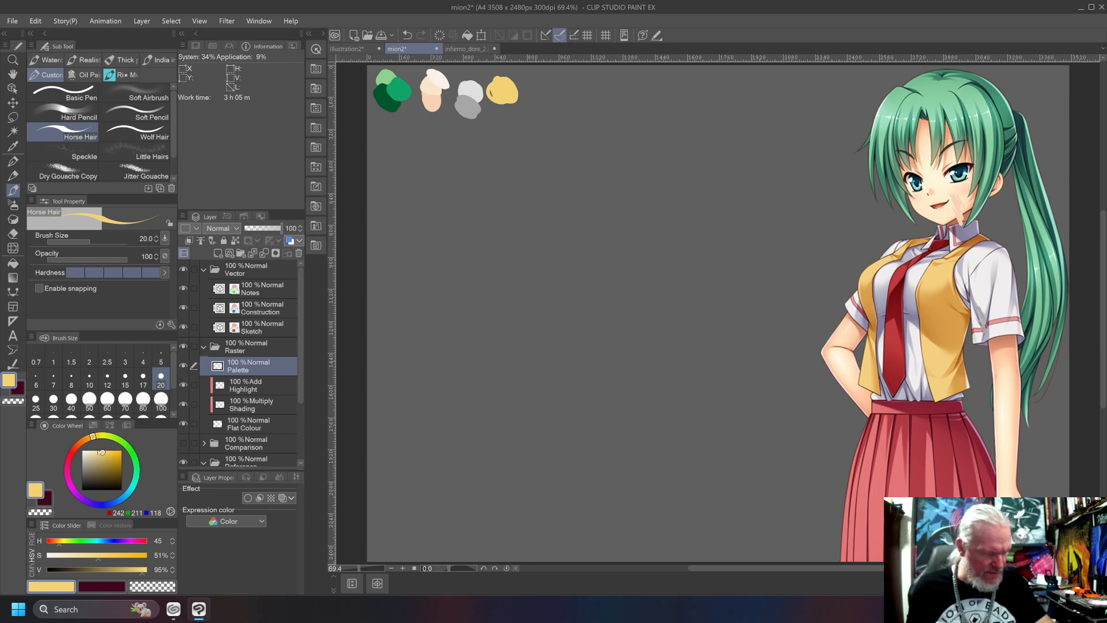
# Mix a vest shadow with hue 39, trying saturation 79% with value 56% and saturation 70% with value 72% on the vest.
pyautogui.moveTo(93, 437)
pyautogui.mouseDown()
pyautogui.moveTo(107, 436)
pyautogui.moveTo(114, 467)
pyautogui.moveTo(90, 437)
pyautogui.mouseUp()
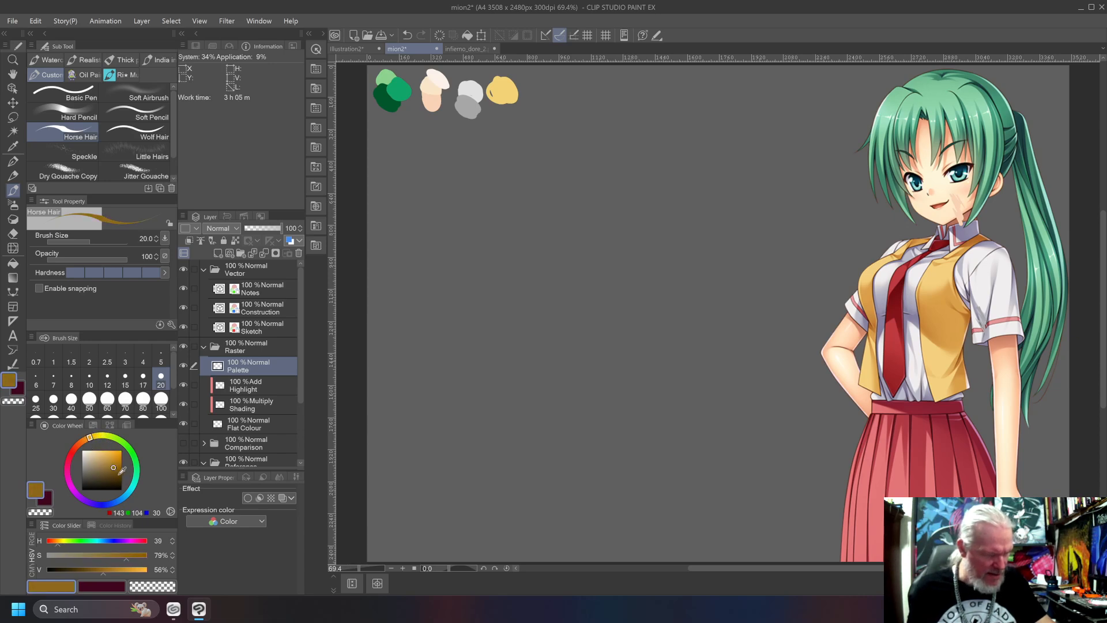
pyautogui.moveTo(935, 307); pyautogui.dragTo(951, 342)
pyautogui.hotkey('ctrl', 'z')
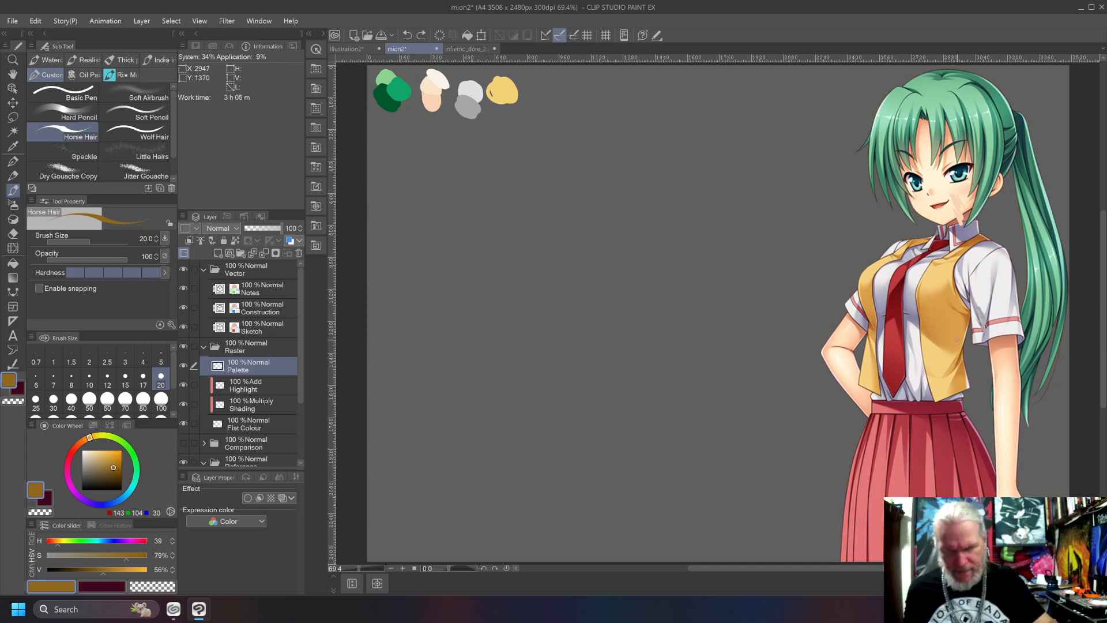
pyautogui.click(110, 461)
pyautogui.moveTo(958, 330); pyautogui.dragTo(950, 352)
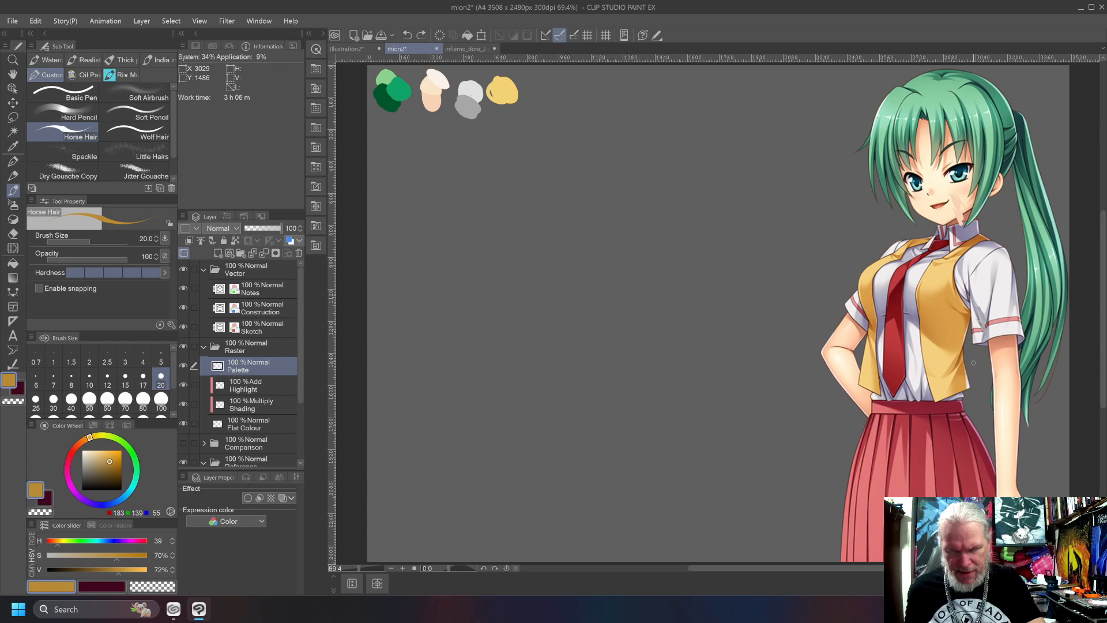
# Test the vest shadow at saturation 57%, set it to saturation 62% and value 80%, and paint its swatch below the yellow one.
pyautogui.click(104, 461)
pyautogui.moveTo(927, 305); pyautogui.dragTo(964, 346)
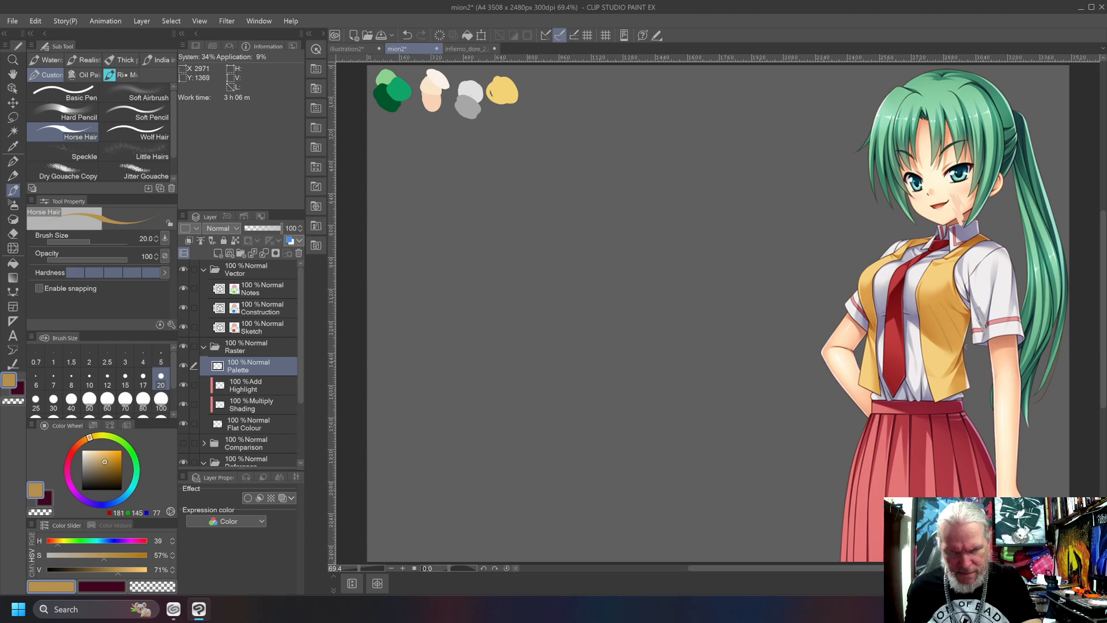
pyautogui.click(107, 458)
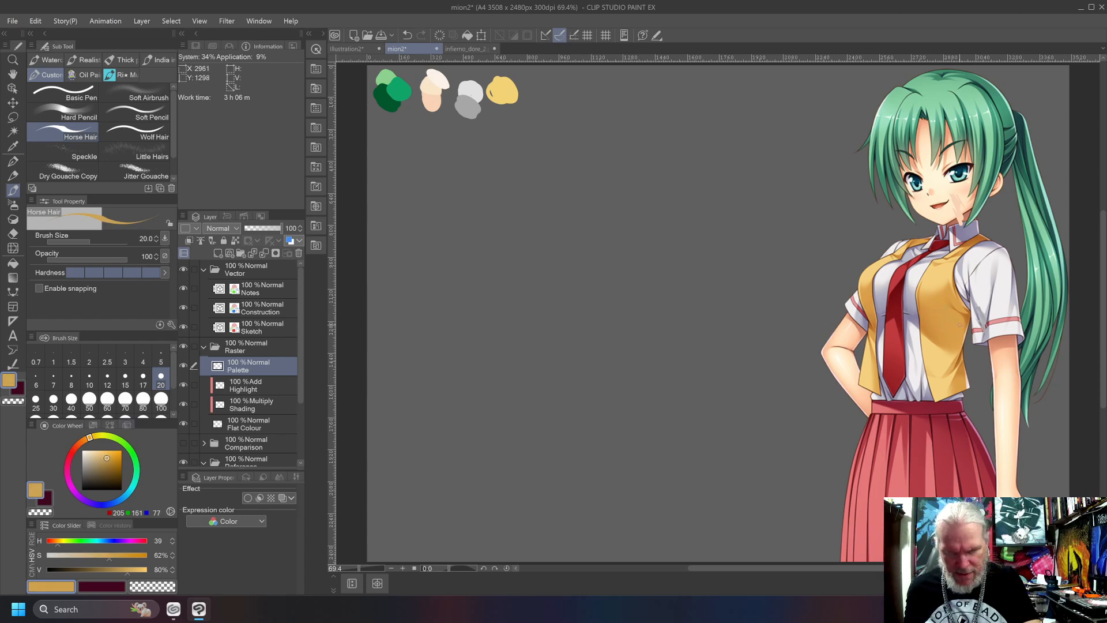
pyautogui.moveTo(499, 103)
pyautogui.mouseDown()
pyautogui.moveTo(516, 116)
pyautogui.moveTo(495, 103)
pyautogui.moveTo(508, 122)
pyautogui.mouseUp()
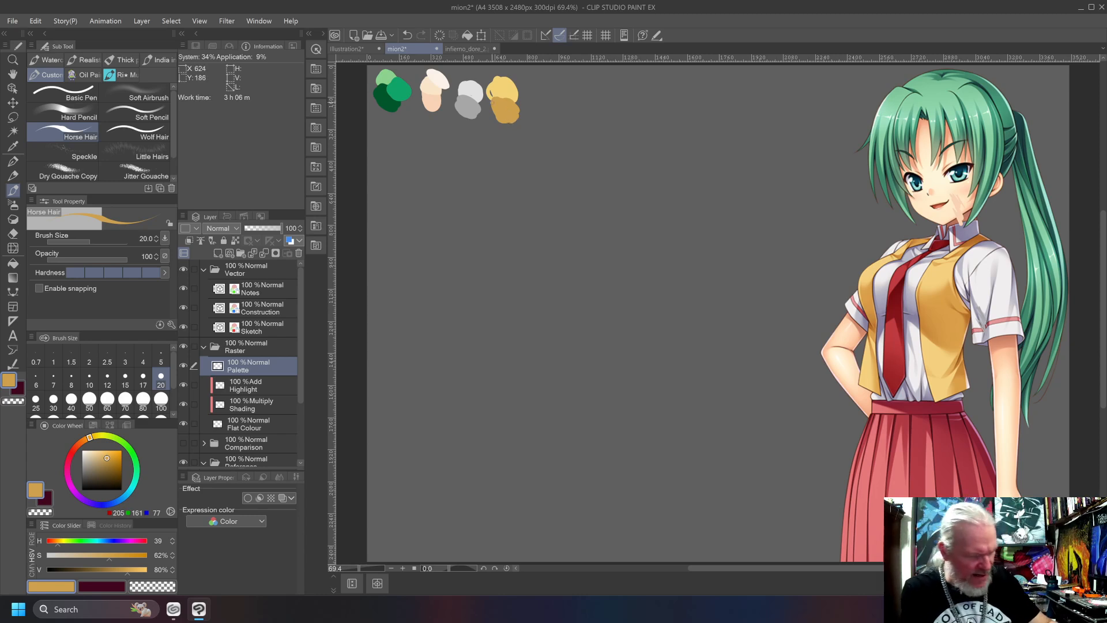
# Mix a light vest yellow with hue 46, saturation 48% and value 91%, and paint it beside the first vest swatch.
pyautogui.moveTo(106, 456); pyautogui.dragTo(100, 452)
pyautogui.moveTo(515, 85); pyautogui.dragTo(508, 79)
pyautogui.moveTo(90, 438); pyautogui.dragTo(101, 453)
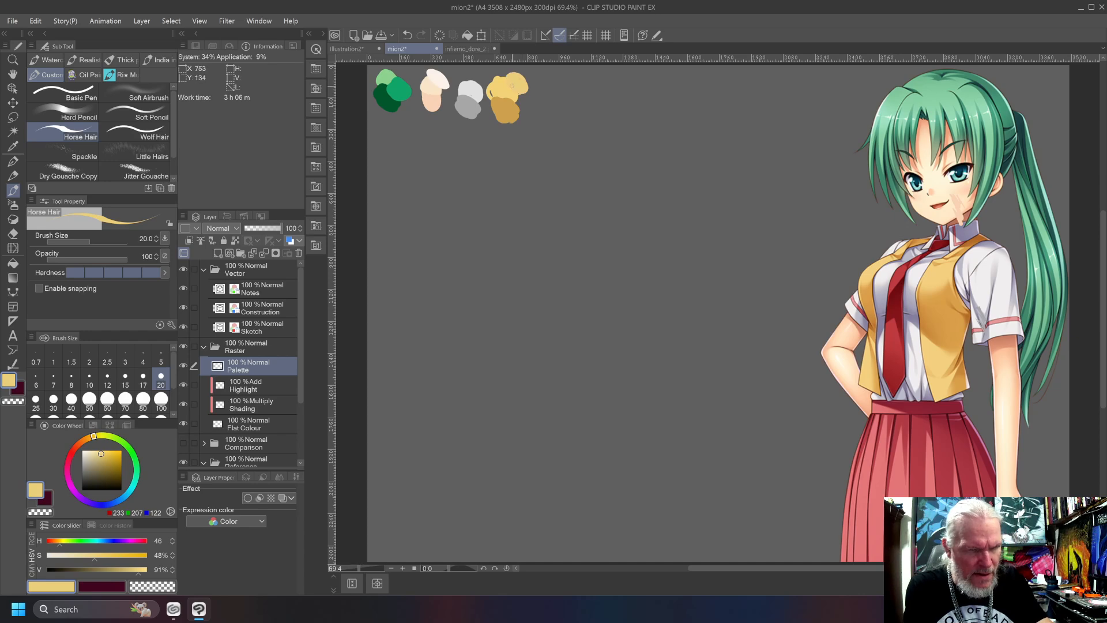
pyautogui.moveTo(522, 95); pyautogui.dragTo(528, 81)
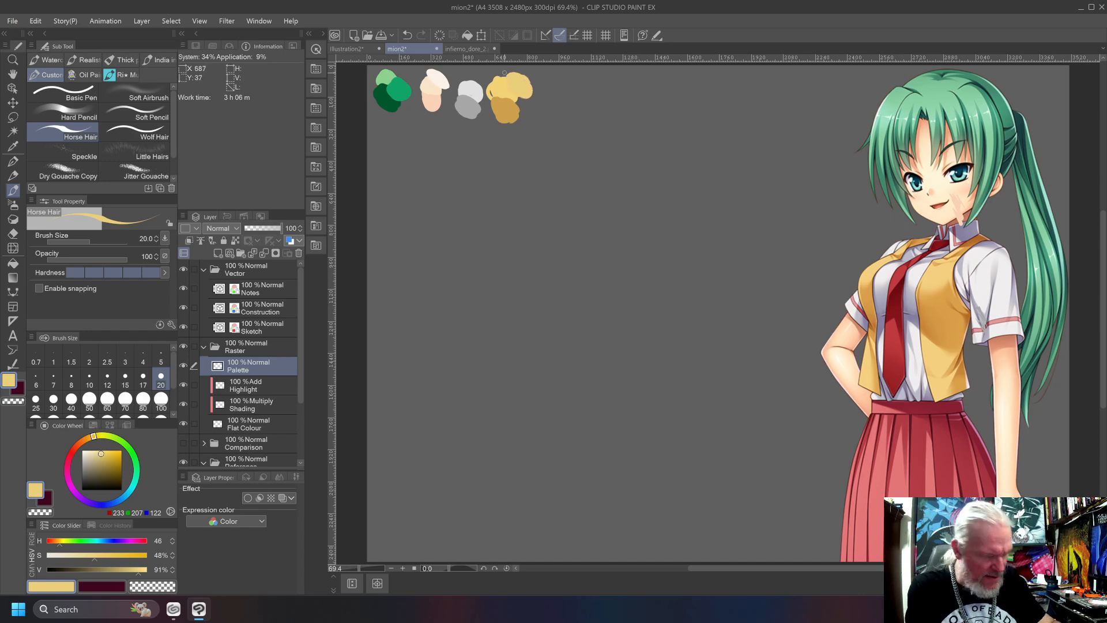
# Try a lemon yellow with hue 54, saturation 54% and value 93% over the light vest swatch.
pyautogui.click(105, 453)
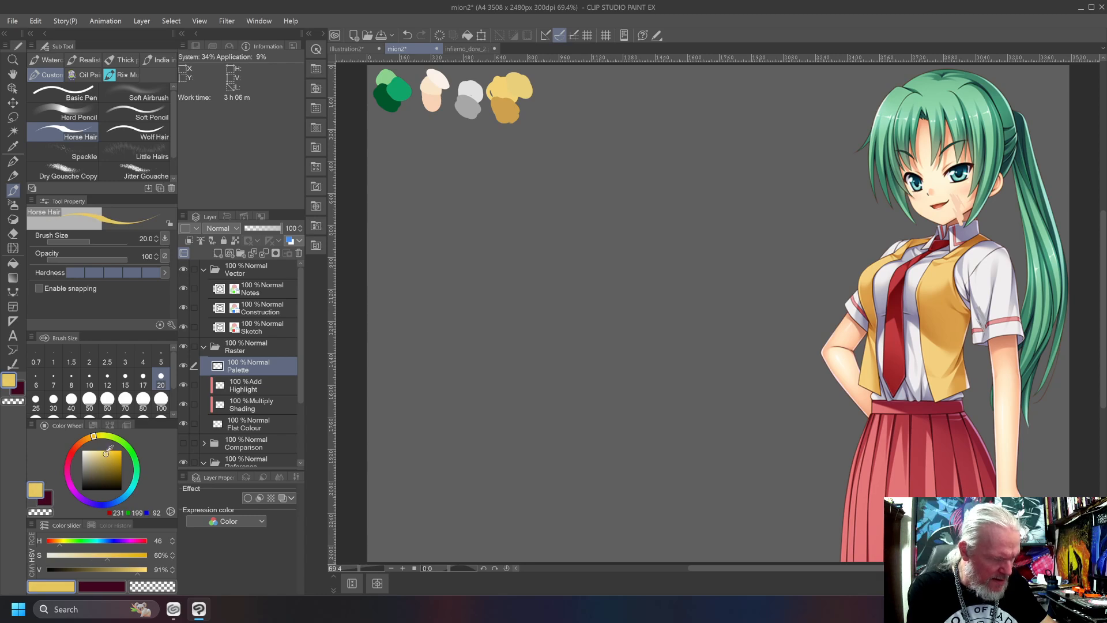
pyautogui.click(104, 452)
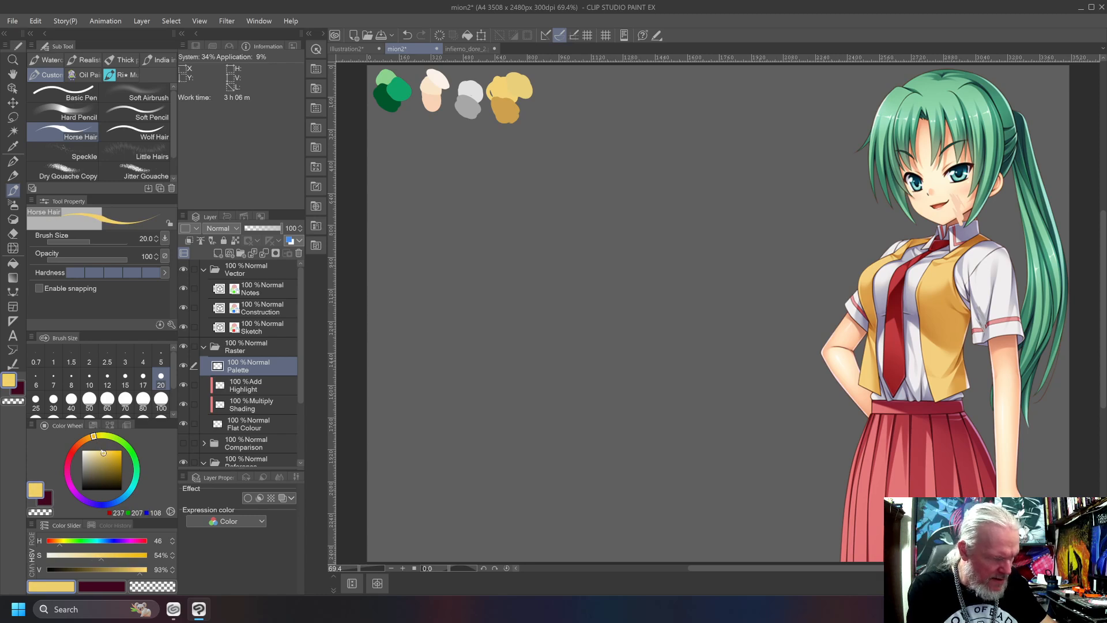
pyautogui.moveTo(96, 436); pyautogui.dragTo(99, 435)
pyautogui.moveTo(517, 82); pyautogui.dragTo(522, 86)
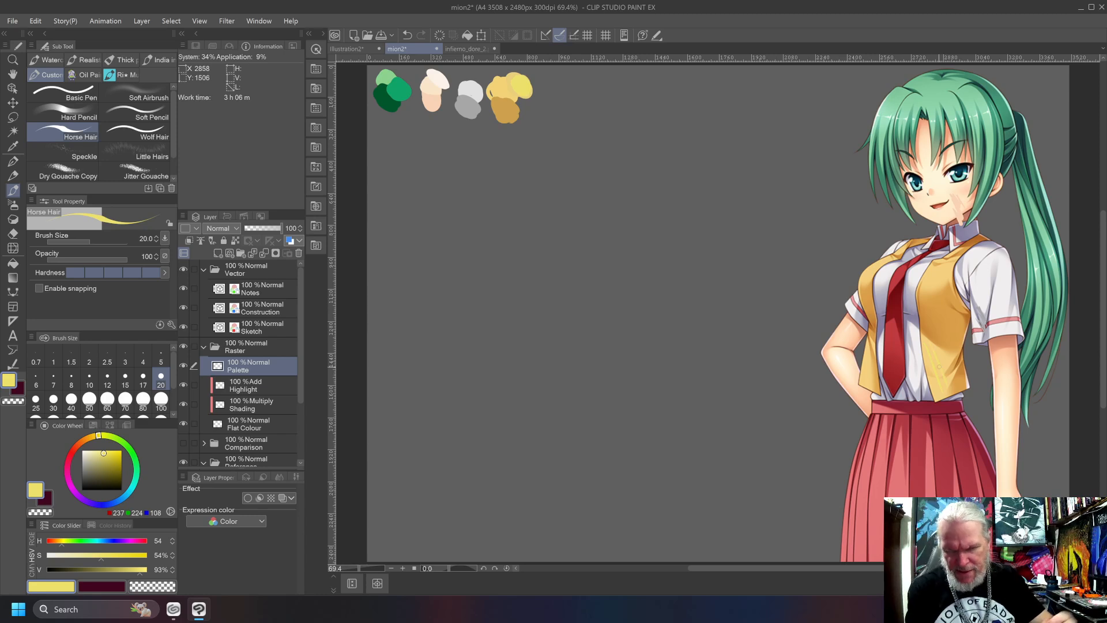
pyautogui.hotkey('ctrl', 'z')
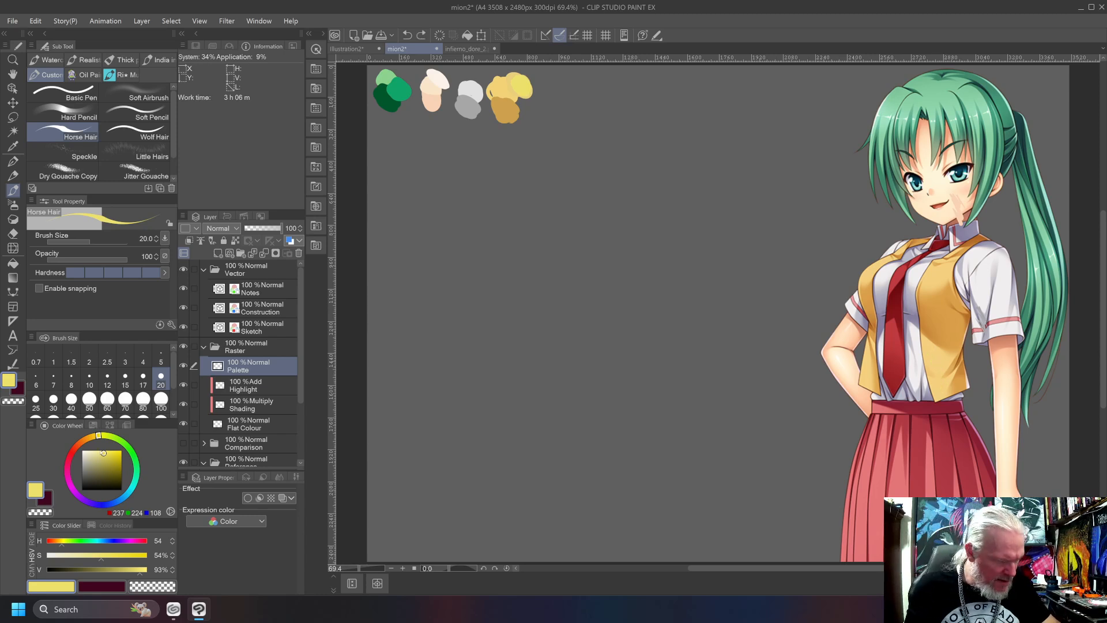
# Try a muted highlight yellow with hue 51, saturation 44% and value 85%, and undo its test stroke.
pyautogui.moveTo(98, 436); pyautogui.dragTo(96, 435)
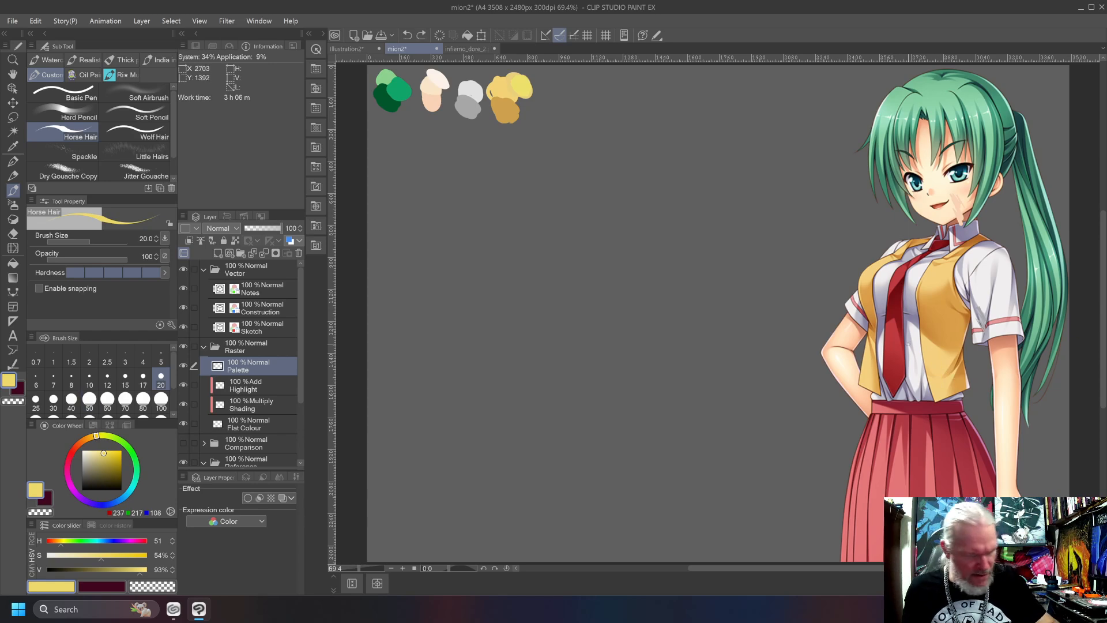
pyautogui.click(97, 436)
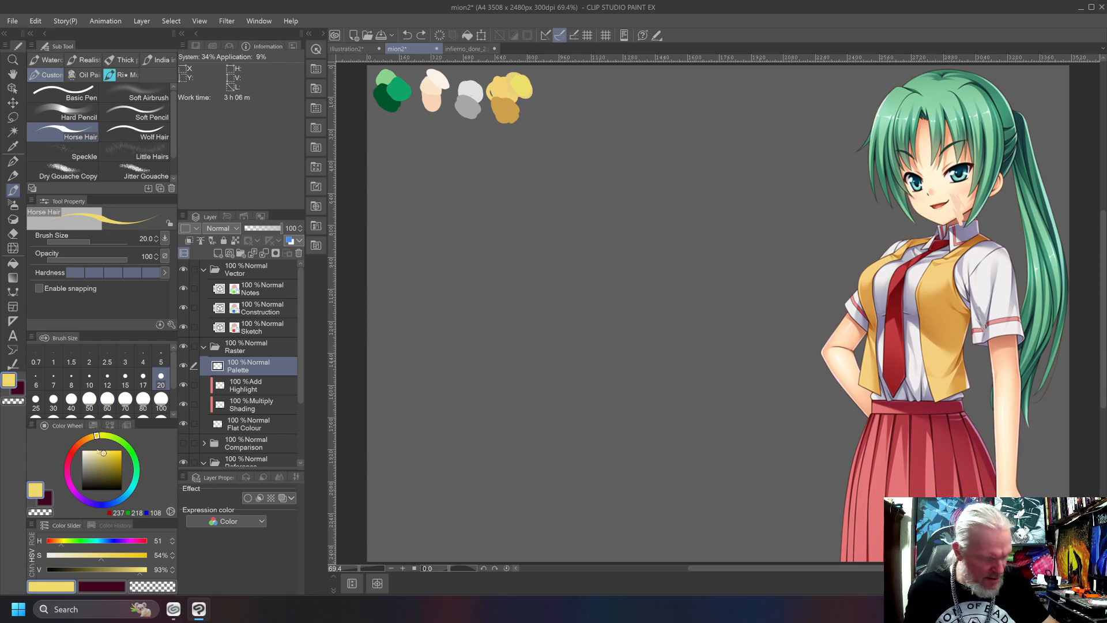
pyautogui.click(102, 453)
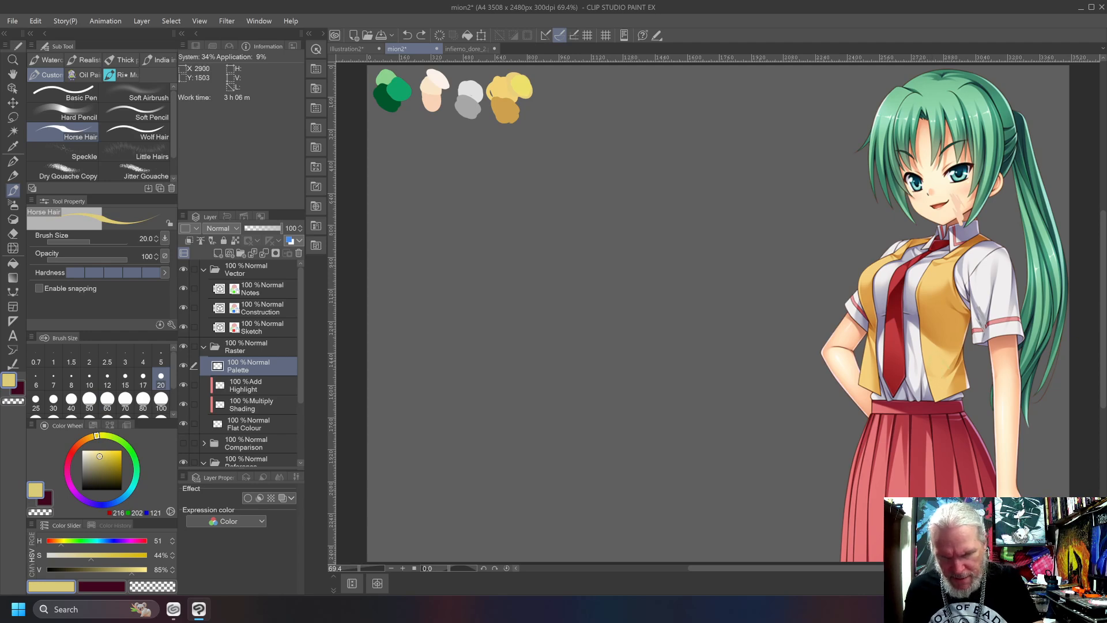
pyautogui.hotkey('ctrl', 'z')
# Try the highlight yellow at saturation 49% with value 97% and at saturation 44% with value 83%, undoing the test strokes.
pyautogui.click(104, 452)
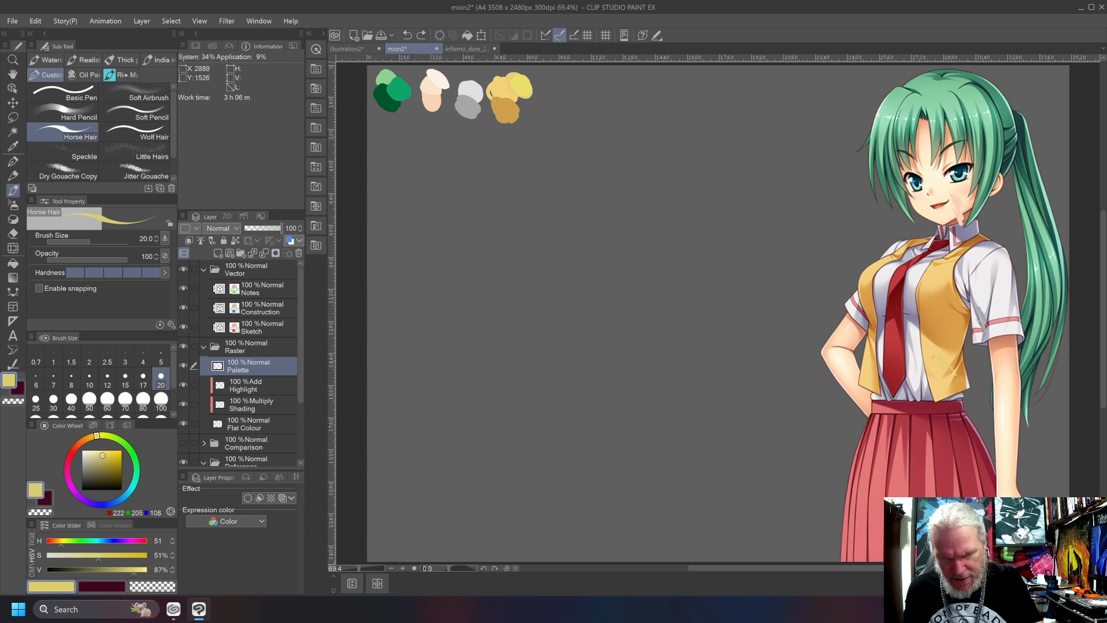
pyautogui.click(102, 451)
pyautogui.moveTo(951, 364); pyautogui.dragTo(938, 382)
pyautogui.hotkey('ctrl', 'z')
pyautogui.hotkey('ctrl', 'z')
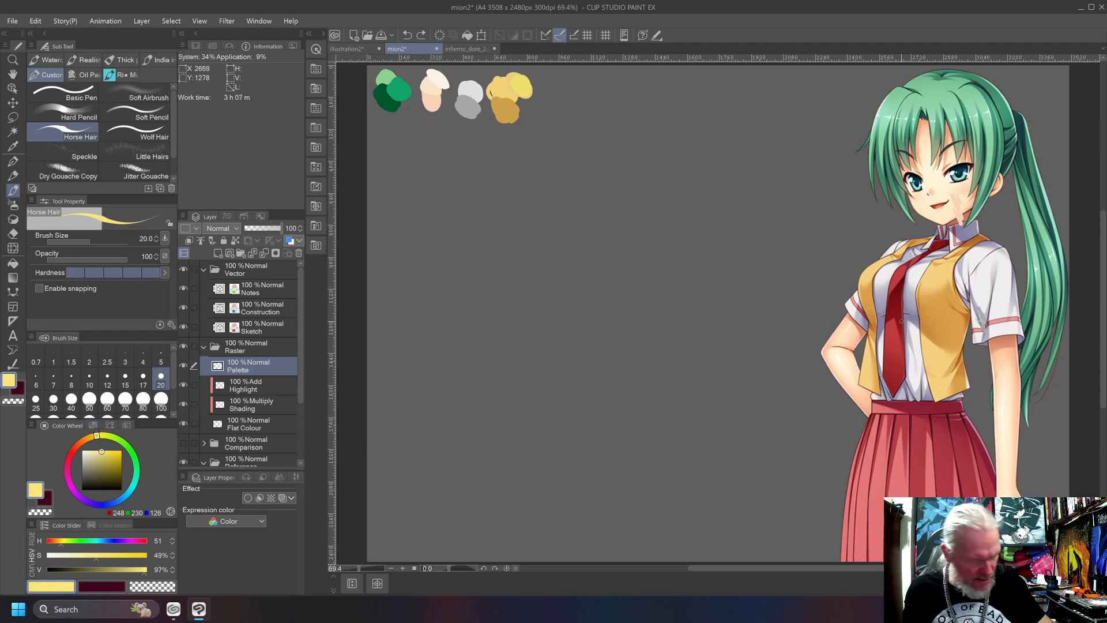
pyautogui.click(100, 456)
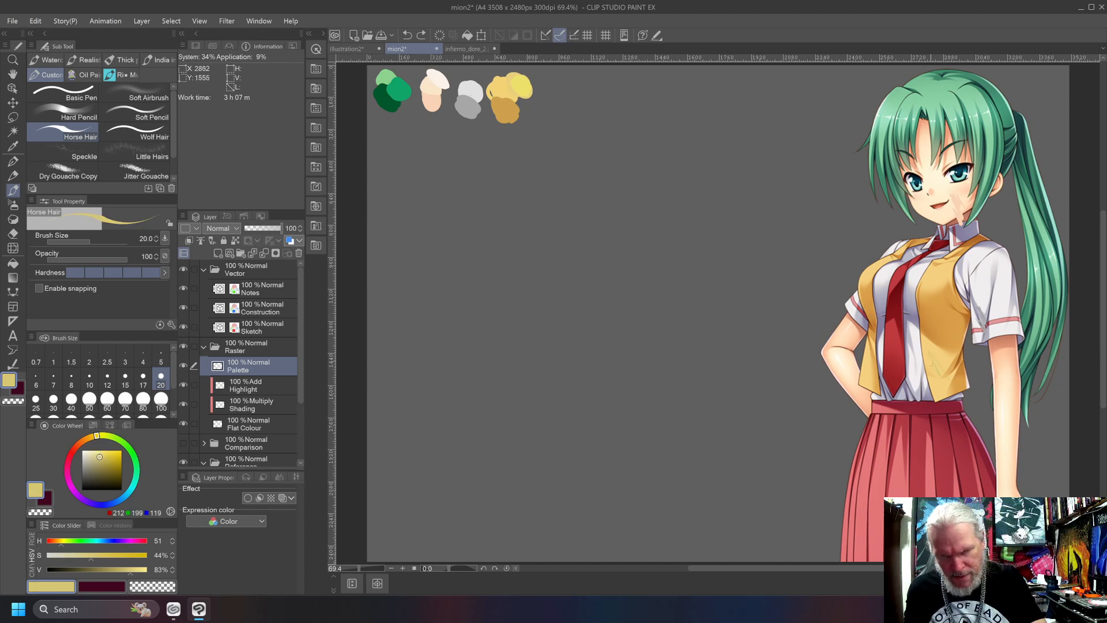
pyautogui.hotkey('ctrl', 'z')
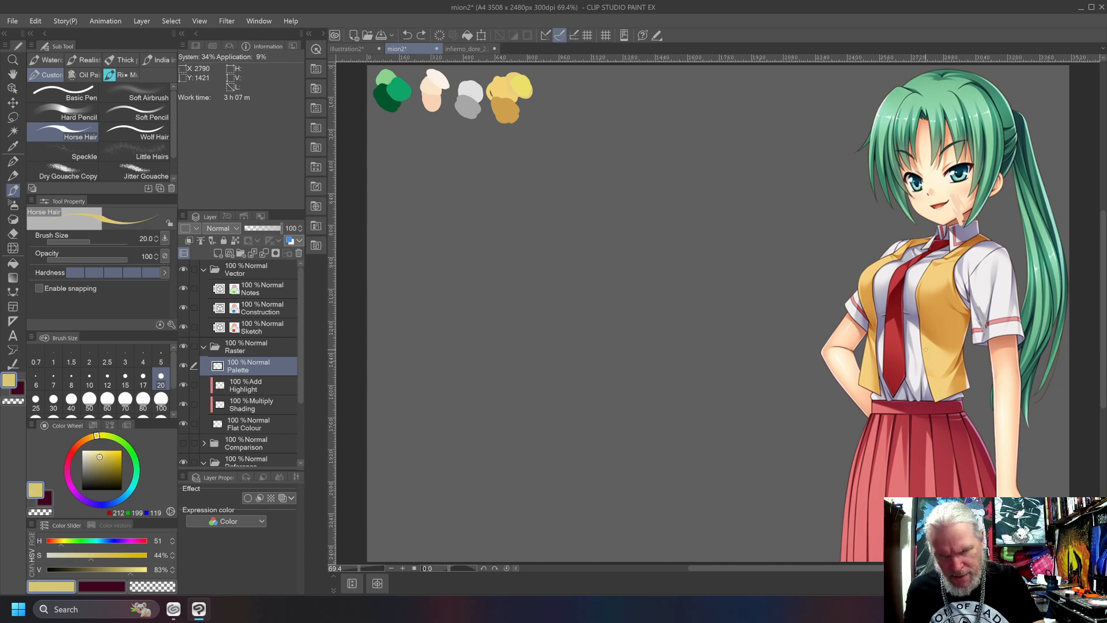
# Set the highlight yellow to hue 47, saturation 42% and value 88%, and paint it over the light vest swatch.
pyautogui.click(100, 453)
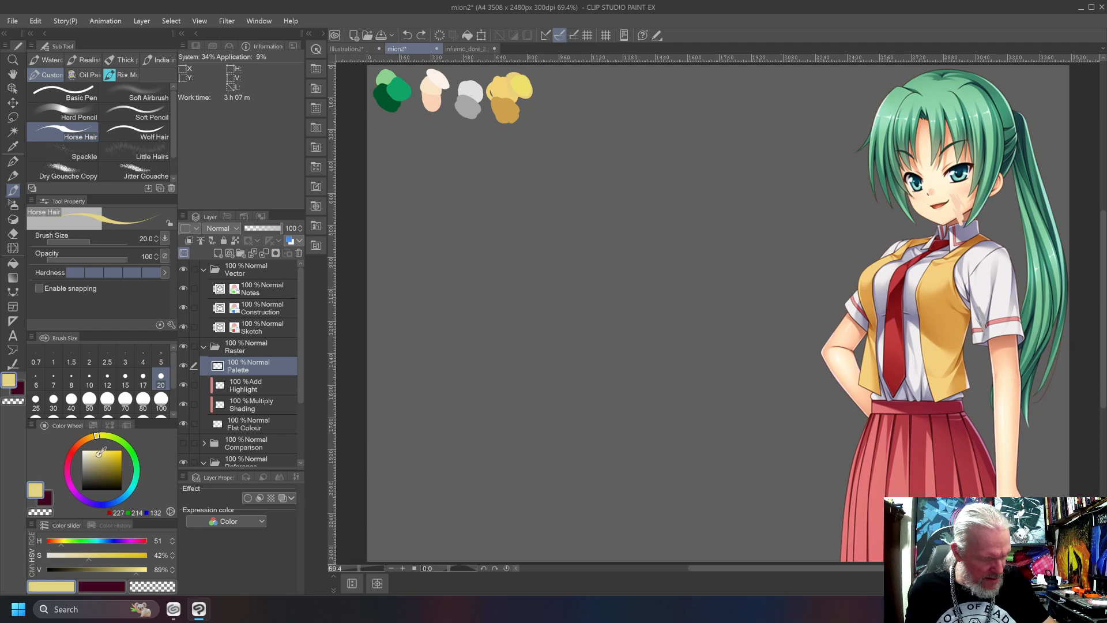
pyautogui.moveTo(98, 436); pyautogui.dragTo(94, 437)
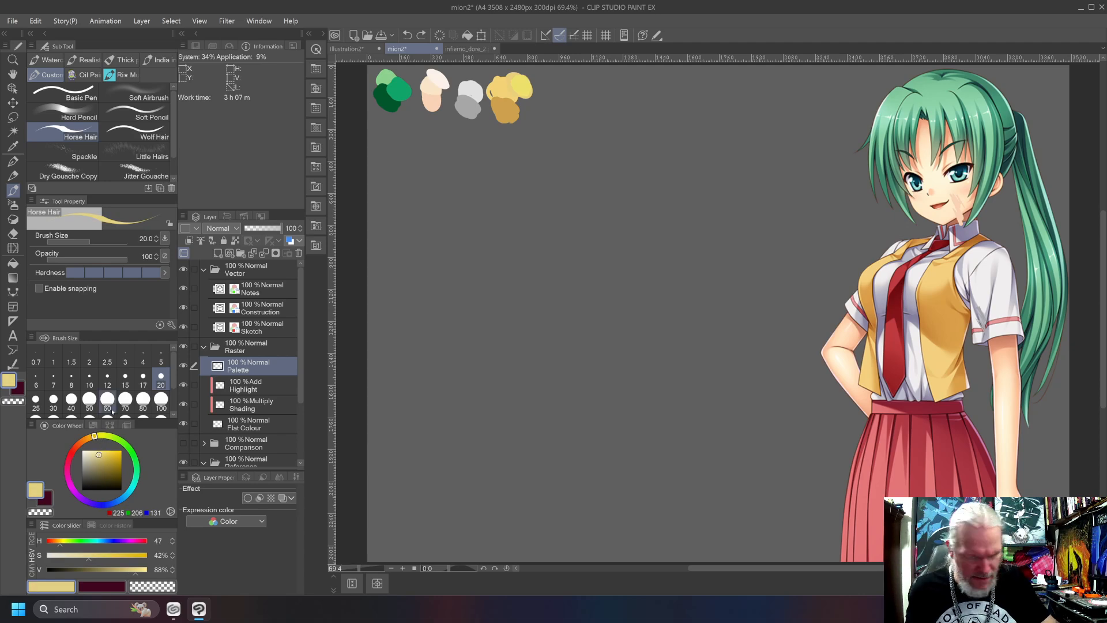
pyautogui.hotkey('ctrl', 'z')
pyautogui.moveTo(528, 83); pyautogui.dragTo(517, 76)
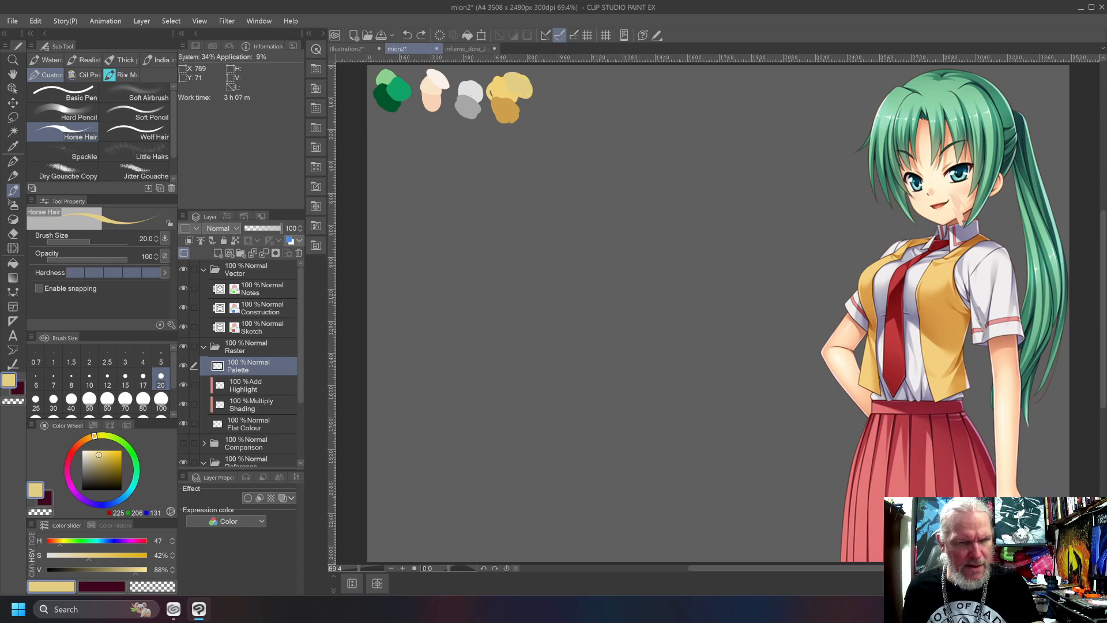
pyautogui.moveTo(508, 72); pyautogui.dragTo(536, 94)
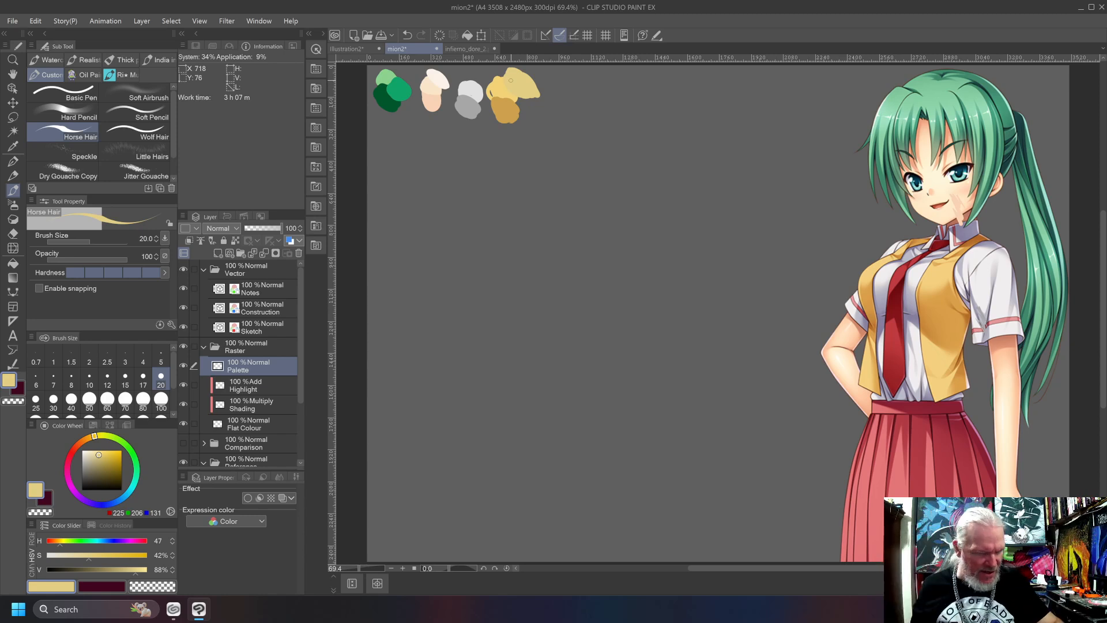
# Mix a tie red with hue 13, saturation 85% and value 62%, and undo a test stroke on the tie.
pyautogui.click(76, 446)
pyautogui.moveTo(118, 464)
pyautogui.mouseDown()
pyautogui.moveTo(102, 467)
pyautogui.moveTo(116, 465)
pyautogui.mouseUp()
pyautogui.moveTo(897, 340); pyautogui.dragTo(908, 365)
pyautogui.hotkey('ctrl', 'z')
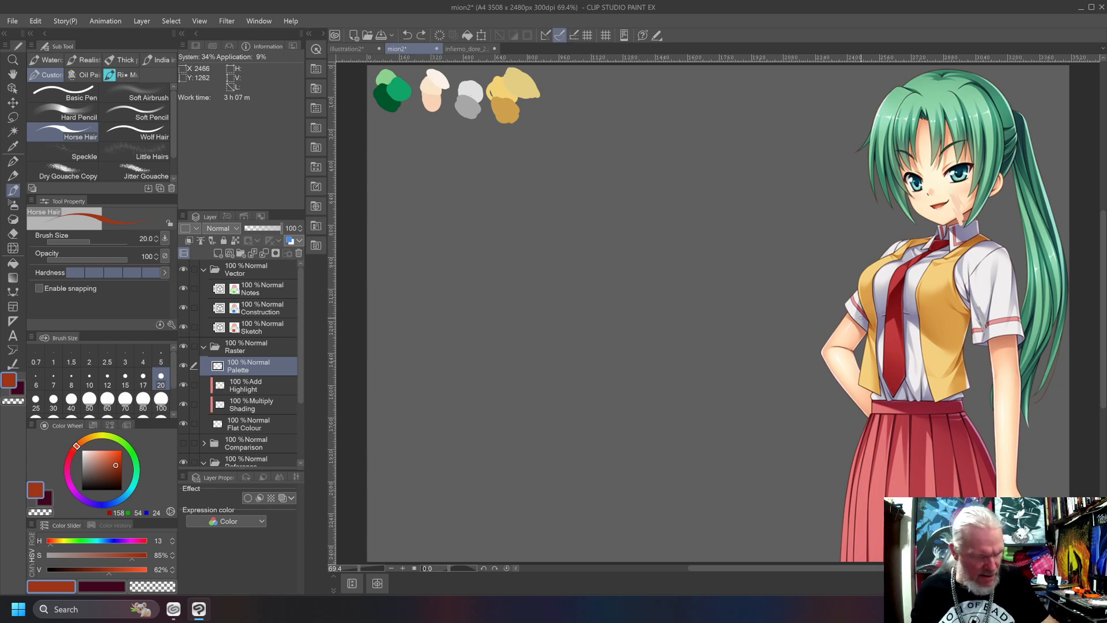
# Adjust the tie red to saturation 86% and value 72%, and paint its swatch beside the vest yellows.
pyautogui.click(111, 460)
pyautogui.moveTo(108, 461); pyautogui.dragTo(109, 459)
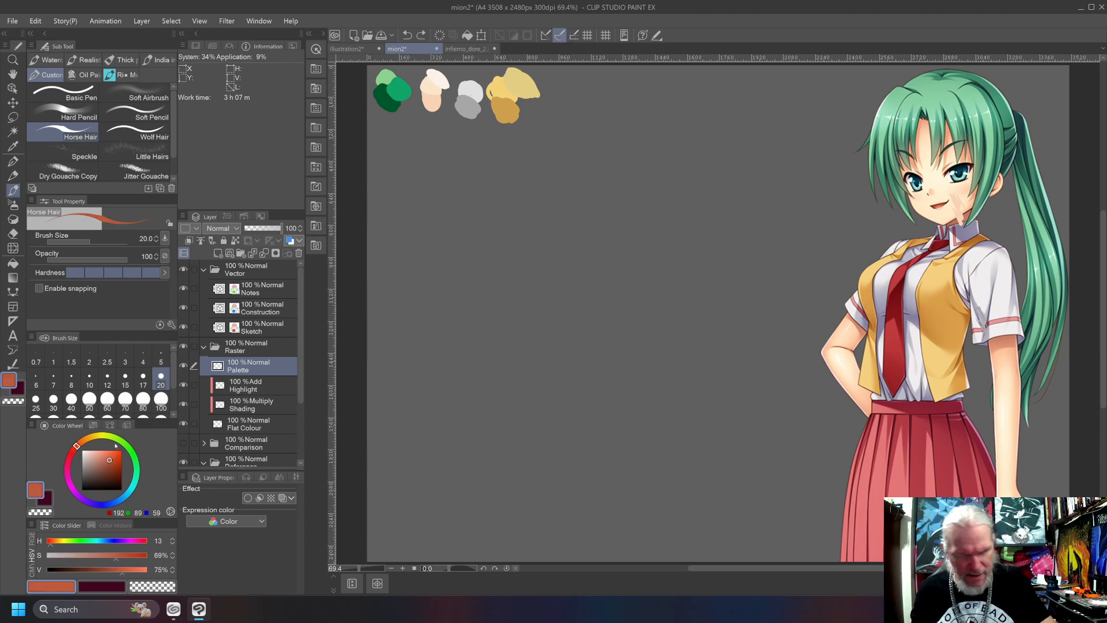
pyautogui.moveTo(114, 460); pyautogui.dragTo(116, 461)
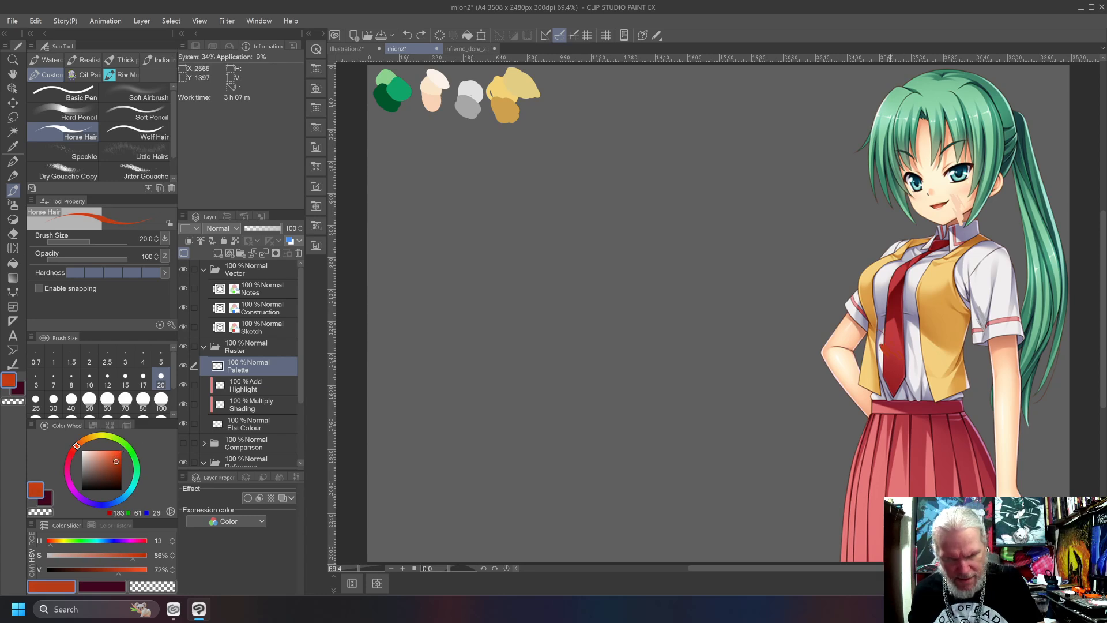
pyautogui.moveTo(562, 84); pyautogui.dragTo(564, 94)
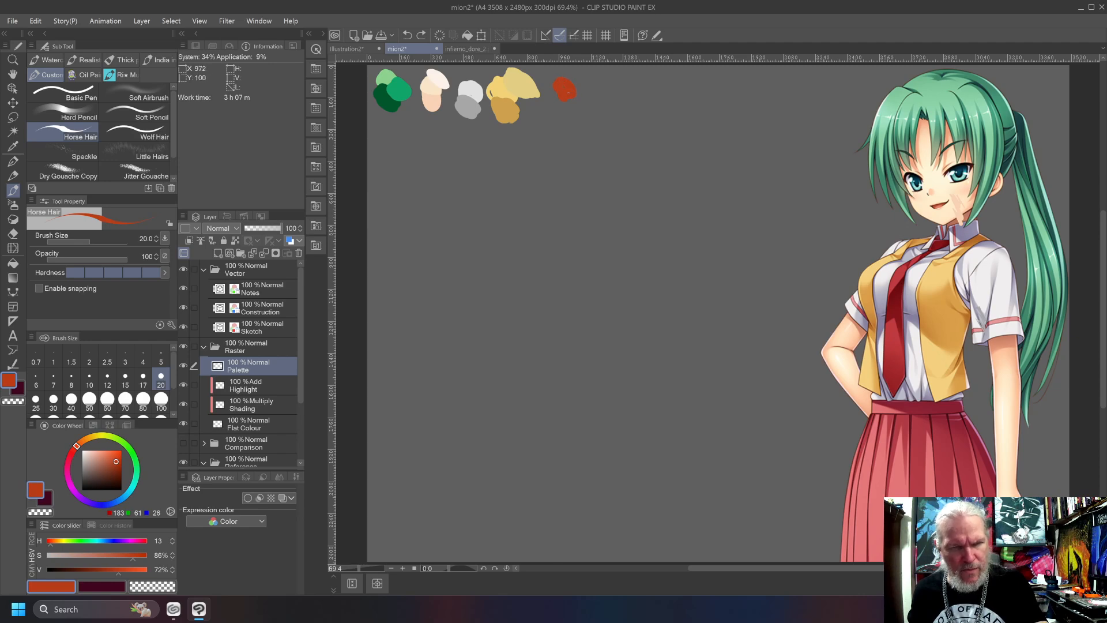
pyautogui.moveTo(567, 83); pyautogui.dragTo(575, 97)
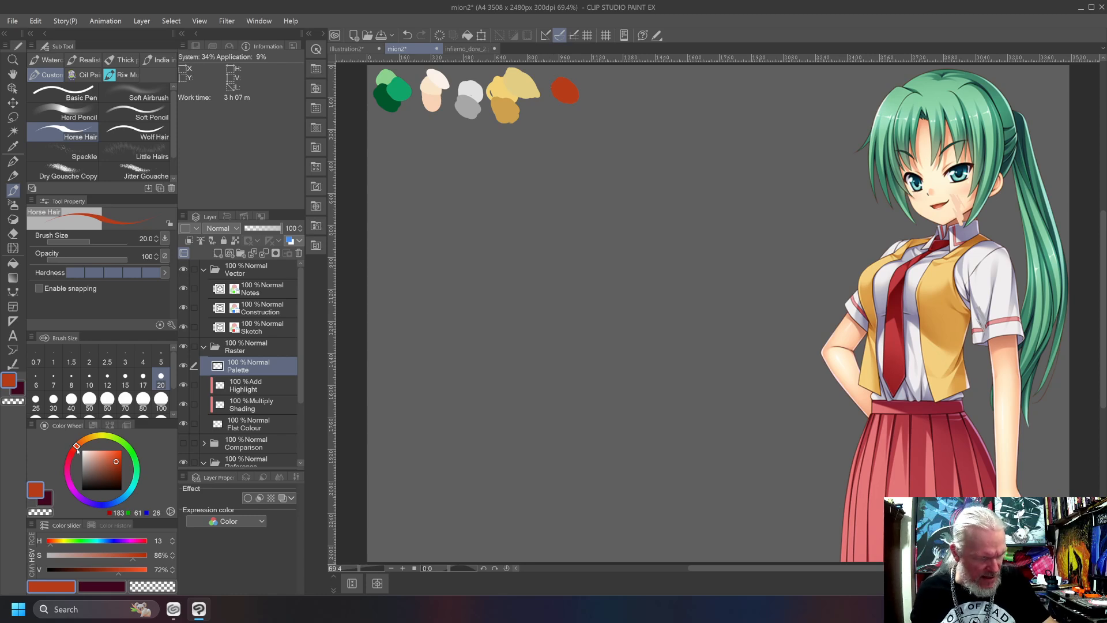
# Mix a dark tie red with hue 0, saturation 94% and value 50%, undo a test stroke on the tie, and paint its swatch below the tie red.
pyautogui.moveTo(76, 448); pyautogui.dragTo(119, 470)
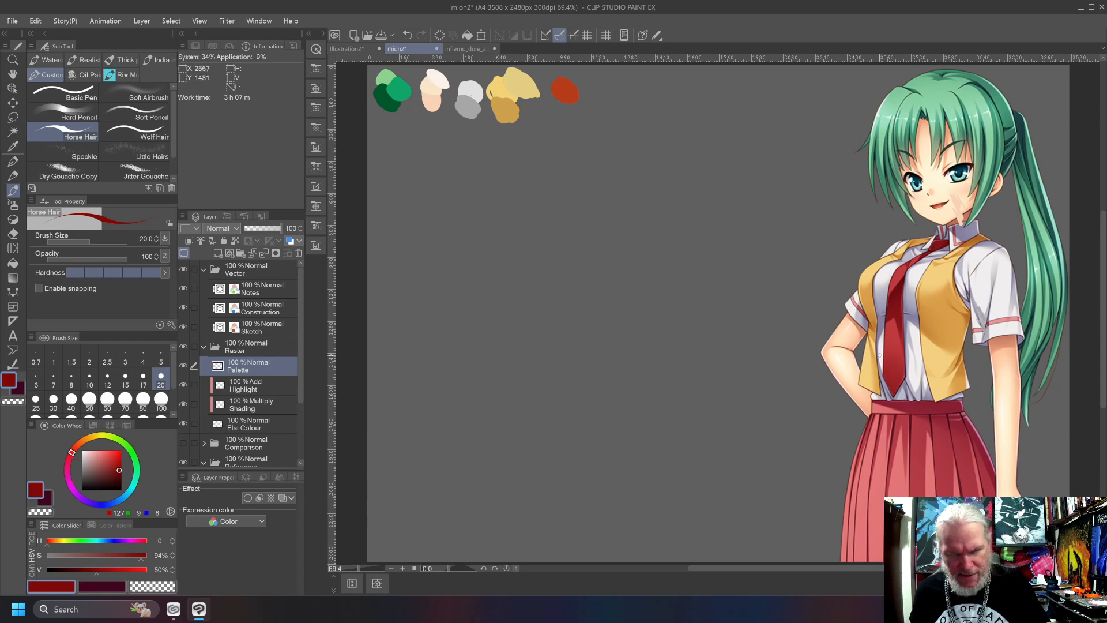
pyautogui.moveTo(908, 310); pyautogui.dragTo(905, 326)
pyautogui.hotkey('ctrl', 'z')
pyautogui.moveTo(565, 96)
pyautogui.mouseDown()
pyautogui.moveTo(571, 115)
pyautogui.moveTo(571, 105)
pyautogui.moveTo(556, 108)
pyautogui.mouseUp()
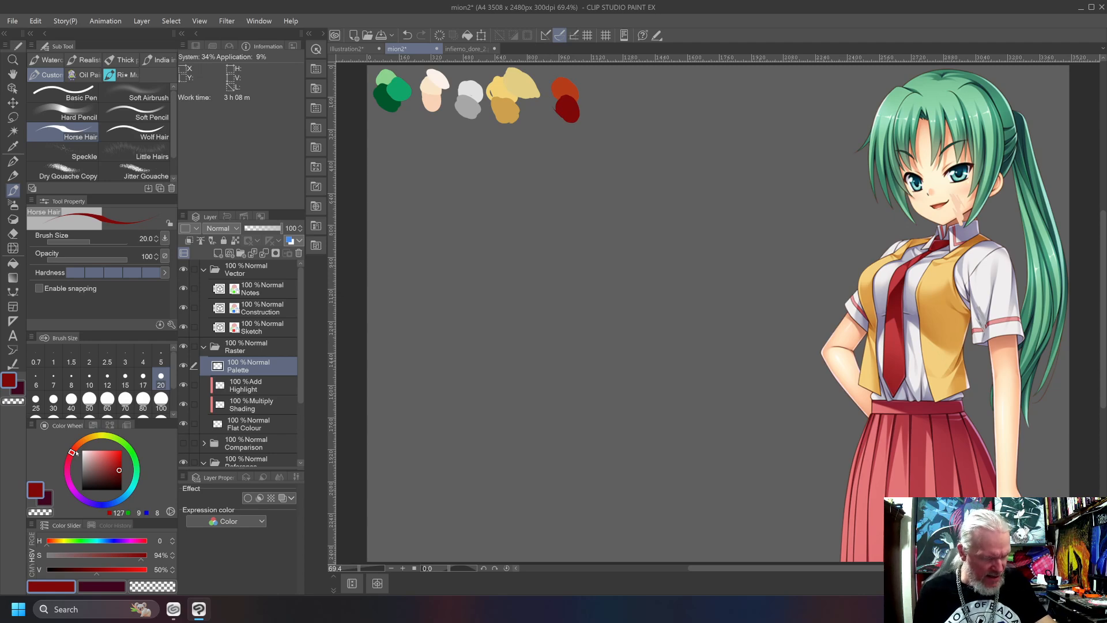
# Shift the dark tie red to hue 352, undo a test stroke on the tie, and repaint the dark red swatch.
pyautogui.moveTo(72, 452); pyautogui.dragTo(69, 456)
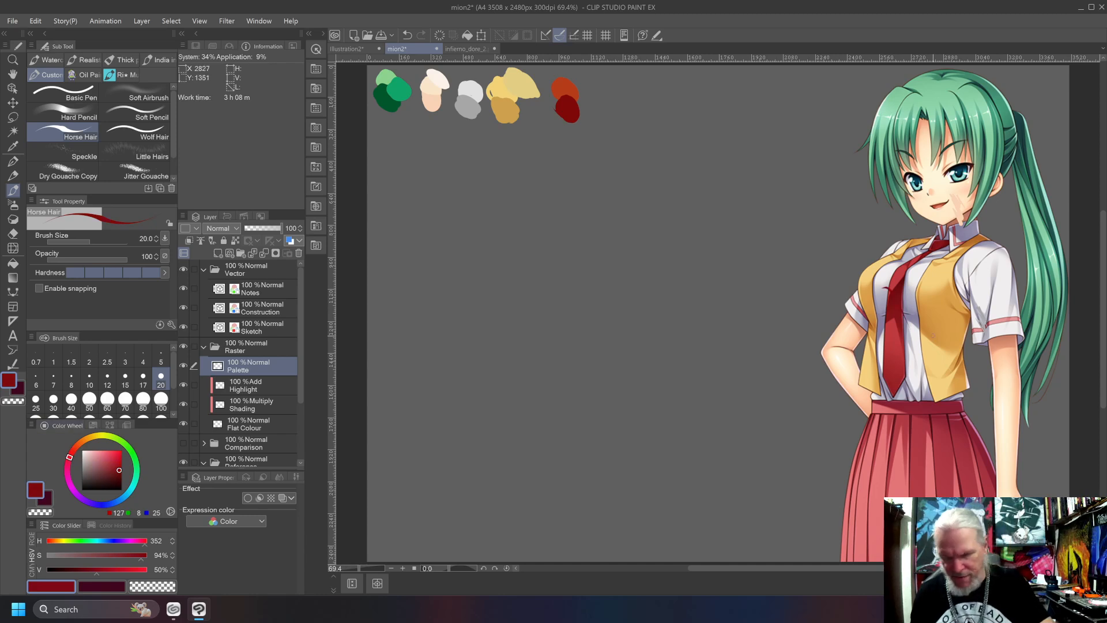
pyautogui.hotkey('ctrl', 'z')
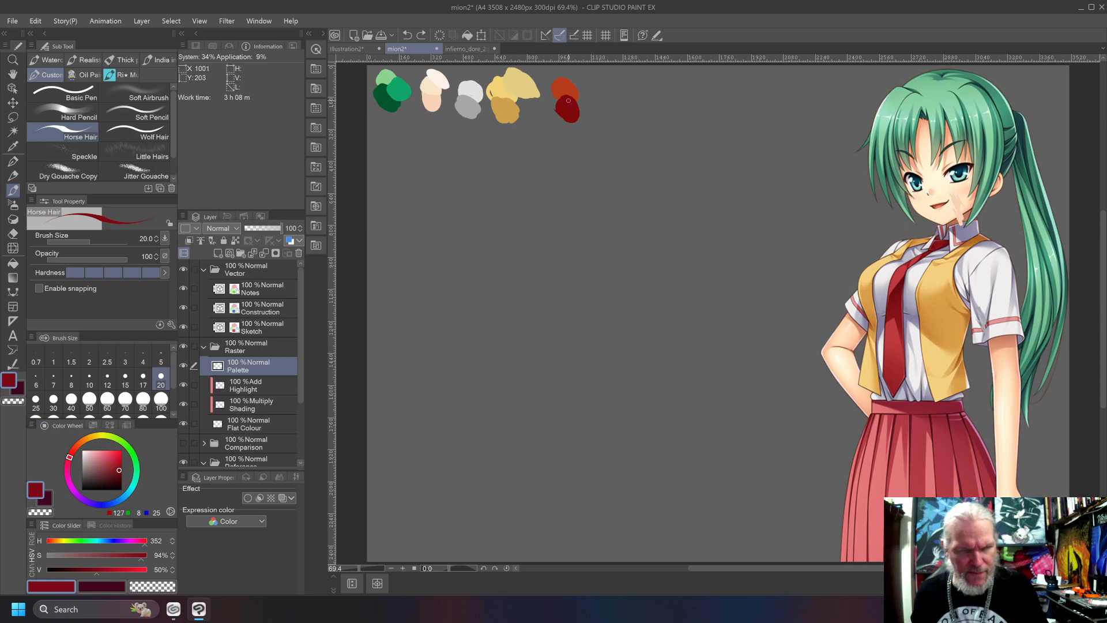
pyautogui.moveTo(577, 119); pyautogui.dragTo(562, 95)
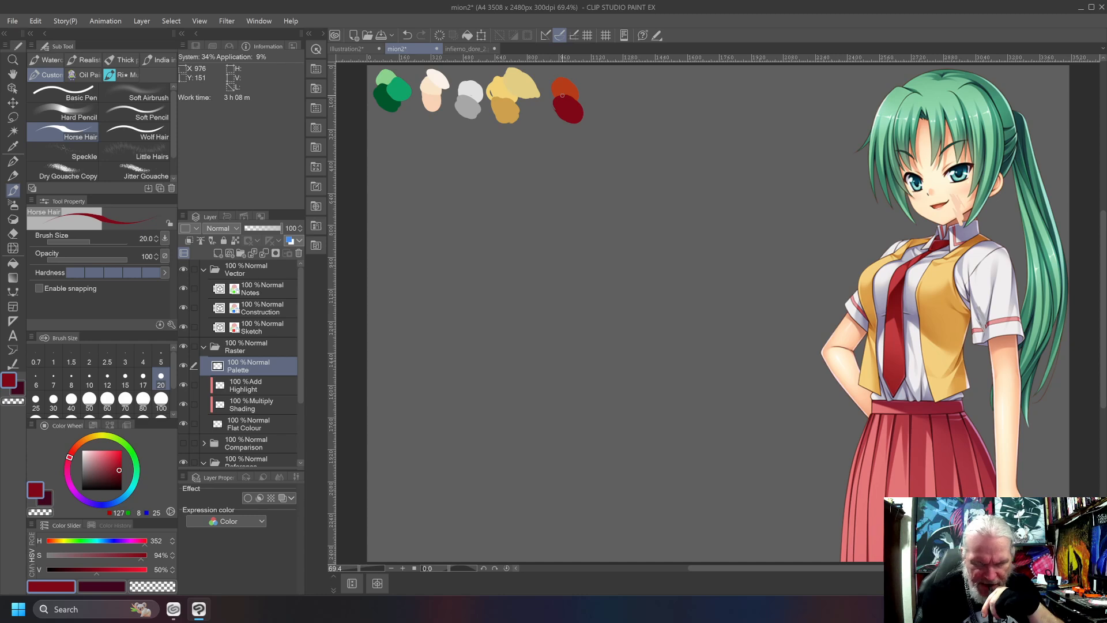
# Try a skirt pink at saturation 59% and value 77% on the skirt, first with hue 340 and again with hue 351.
pyautogui.moveTo(104, 469)
pyautogui.mouseDown()
pyautogui.moveTo(99, 457)
pyautogui.moveTo(71, 465)
pyautogui.moveTo(105, 459)
pyautogui.mouseUp()
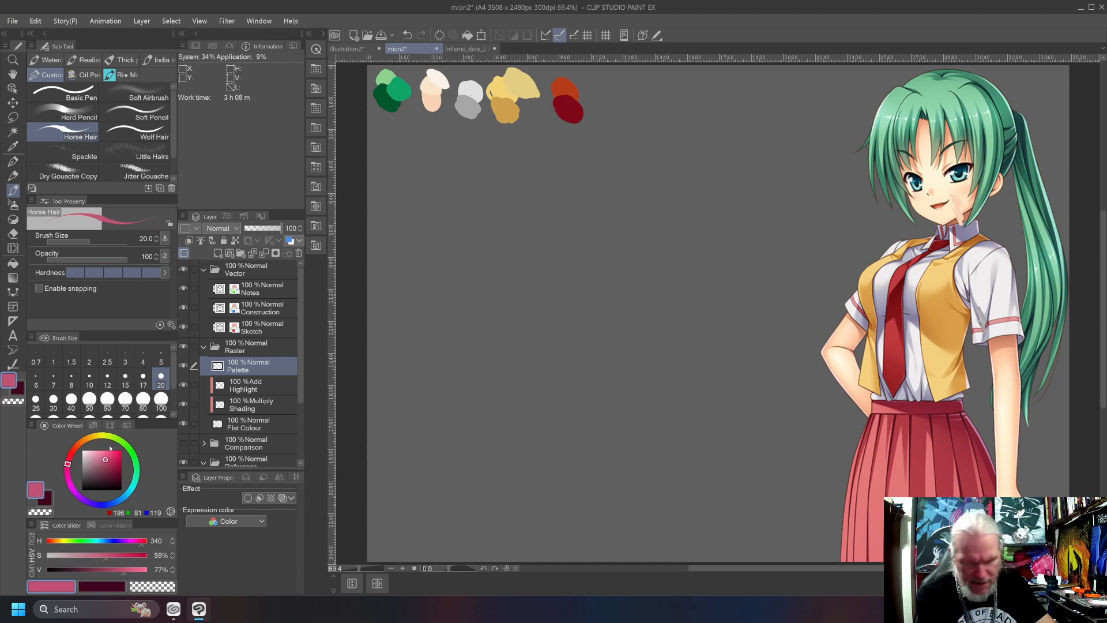
pyautogui.moveTo(890, 495); pyautogui.dragTo(867, 464)
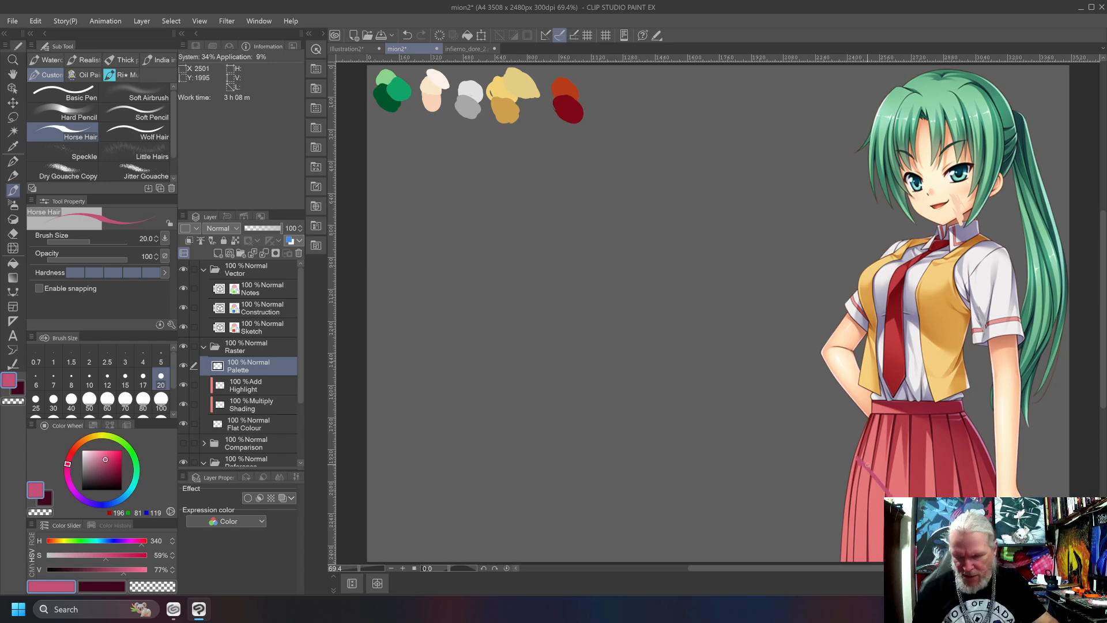
pyautogui.hotkey('ctrl', 'z')
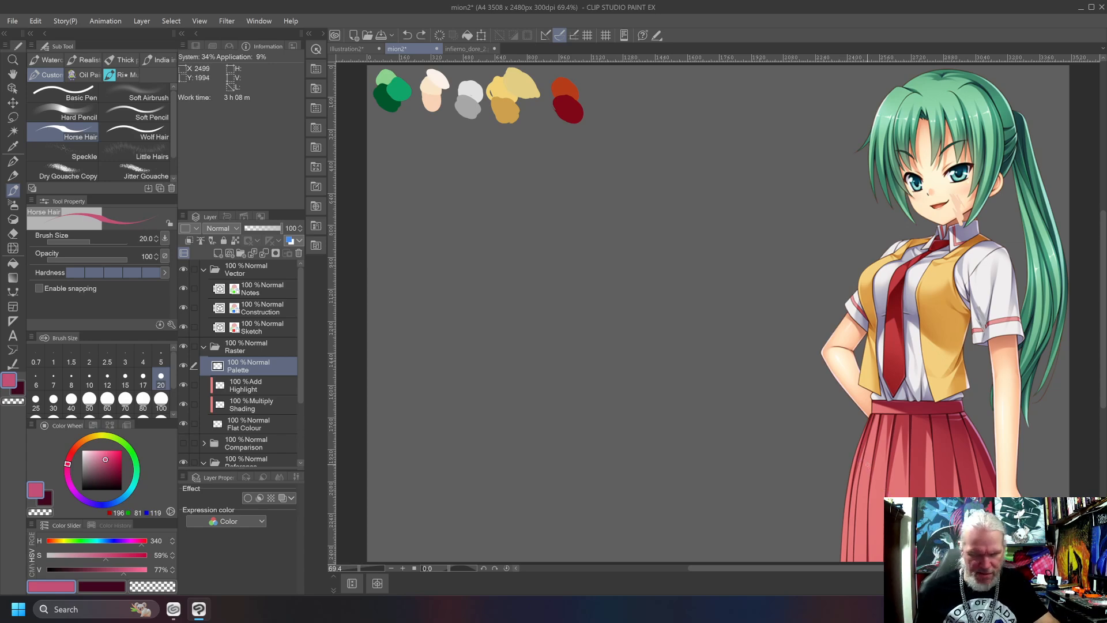
pyautogui.moveTo(67, 464); pyautogui.dragTo(69, 456)
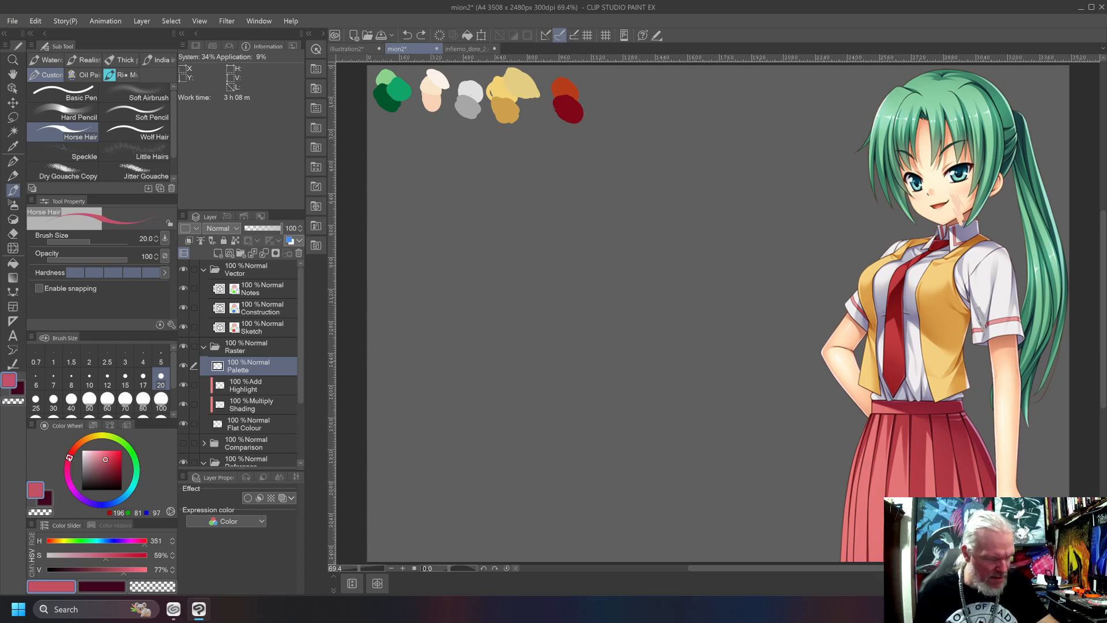
pyautogui.moveTo(890, 497); pyautogui.dragTo(867, 465)
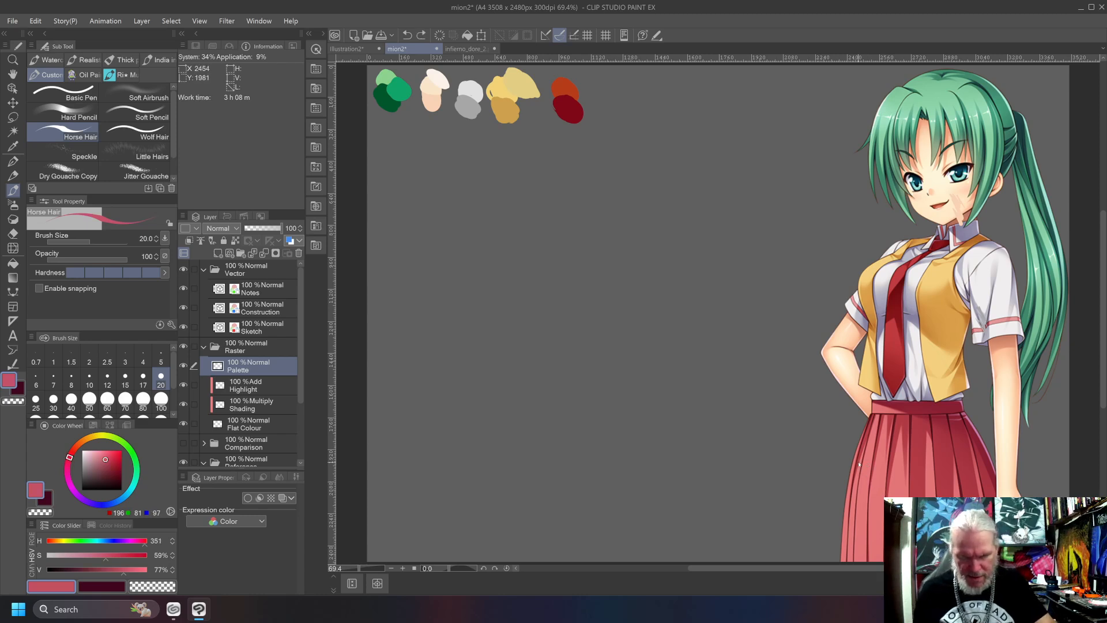
# Lighten the skirt pink to saturation 47% and value 87%, test it on the skirt, and paint its swatch beside the tie reds.
pyautogui.click(104, 455)
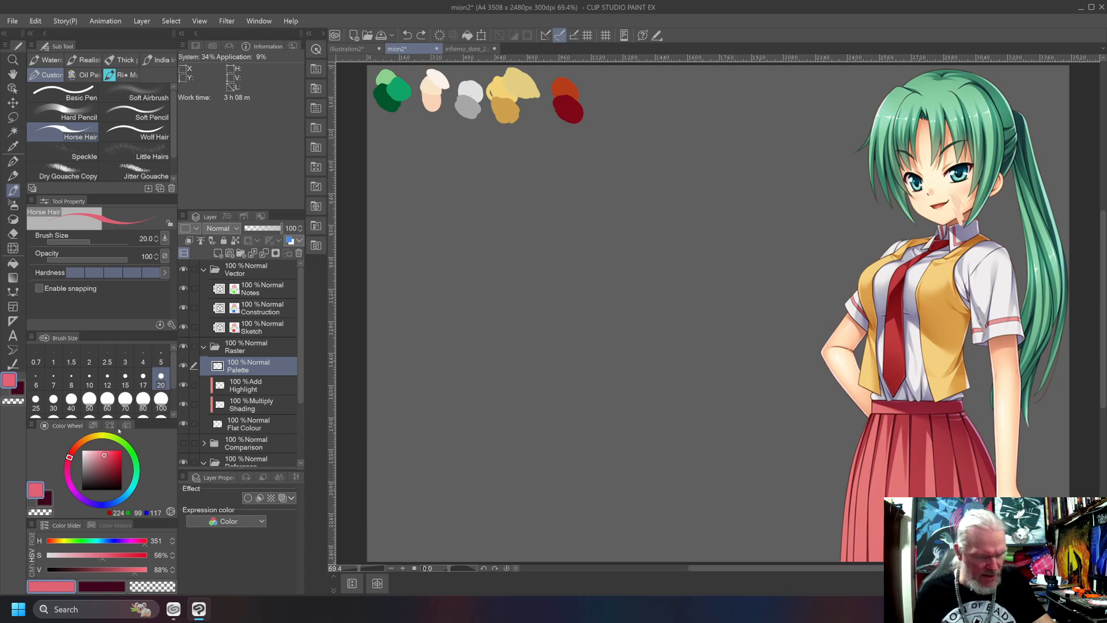
pyautogui.moveTo(891, 496); pyautogui.dragTo(859, 454)
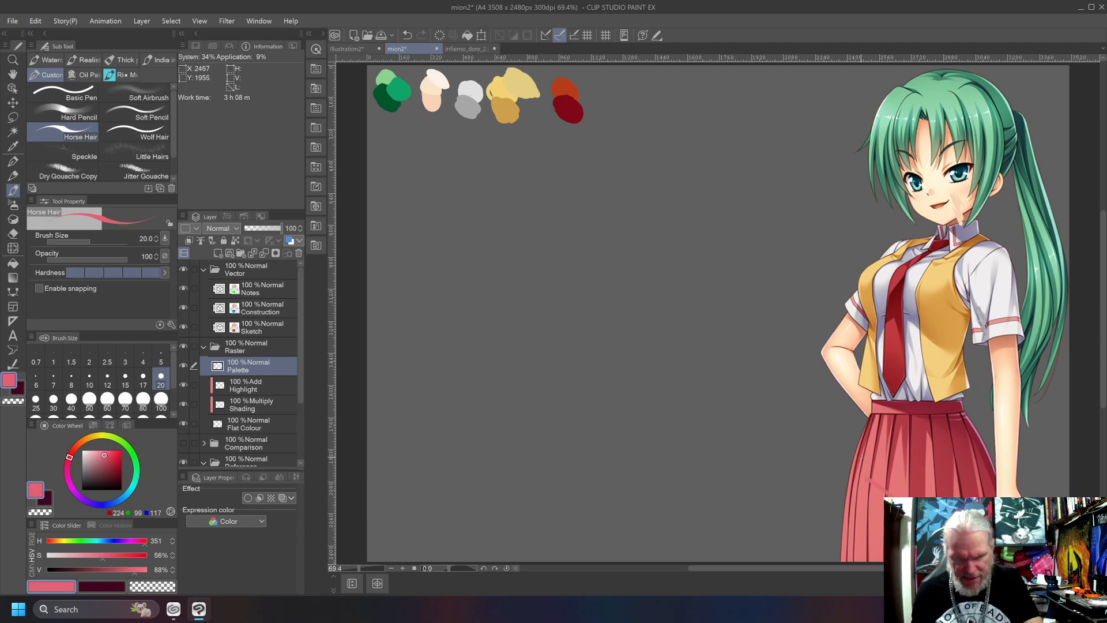
pyautogui.click(101, 456)
pyautogui.moveTo(872, 468); pyautogui.dragTo(870, 463)
pyautogui.moveTo(599, 85)
pyautogui.mouseDown()
pyautogui.moveTo(605, 97)
pyautogui.moveTo(616, 93)
pyautogui.moveTo(594, 92)
pyautogui.moveTo(615, 87)
pyautogui.moveTo(604, 99)
pyautogui.mouseUp()
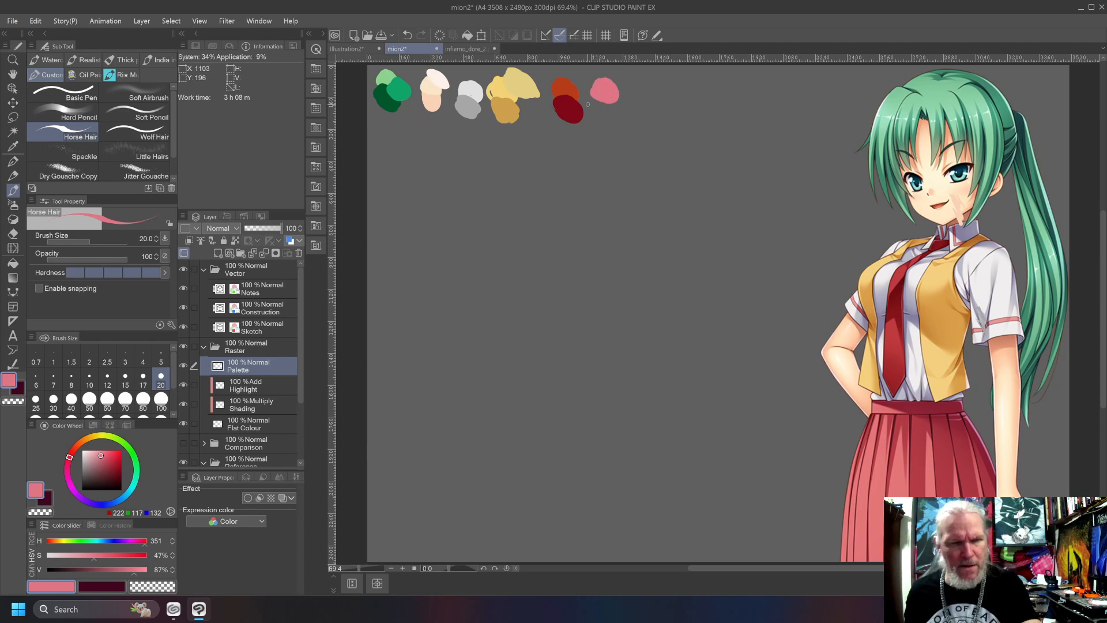
# Try a darker skirt pink with hue 343, saturation 51% and value 69%, and undo the test stroke on the skirt.
pyautogui.moveTo(70, 459); pyautogui.dragTo(68, 462)
pyautogui.click(106, 461)
pyautogui.click(103, 463)
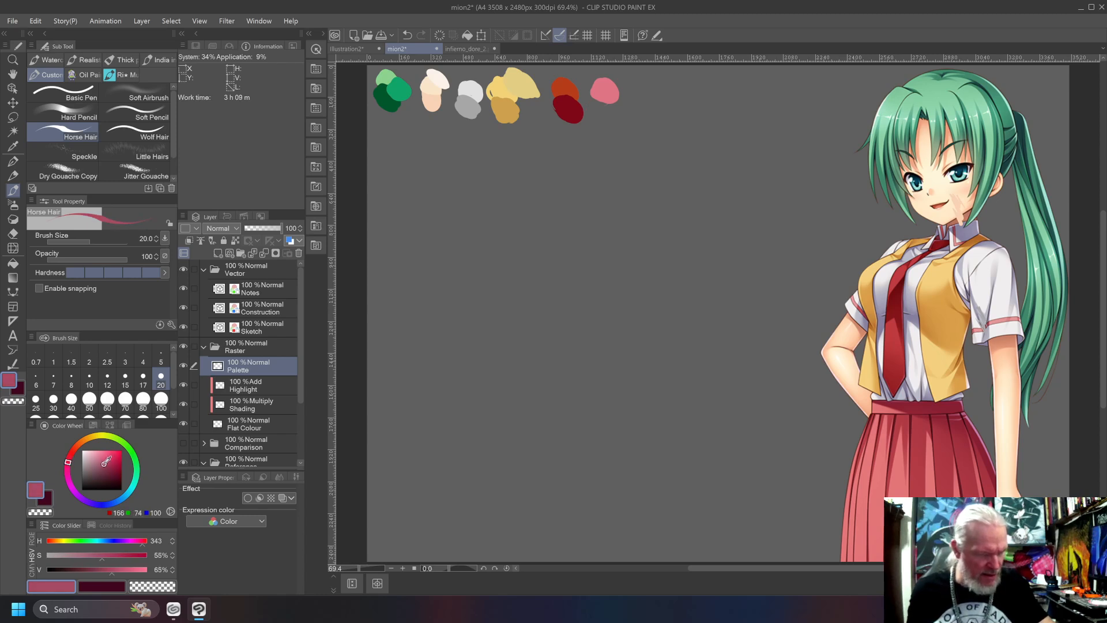
pyautogui.moveTo(915, 421); pyautogui.dragTo(924, 443)
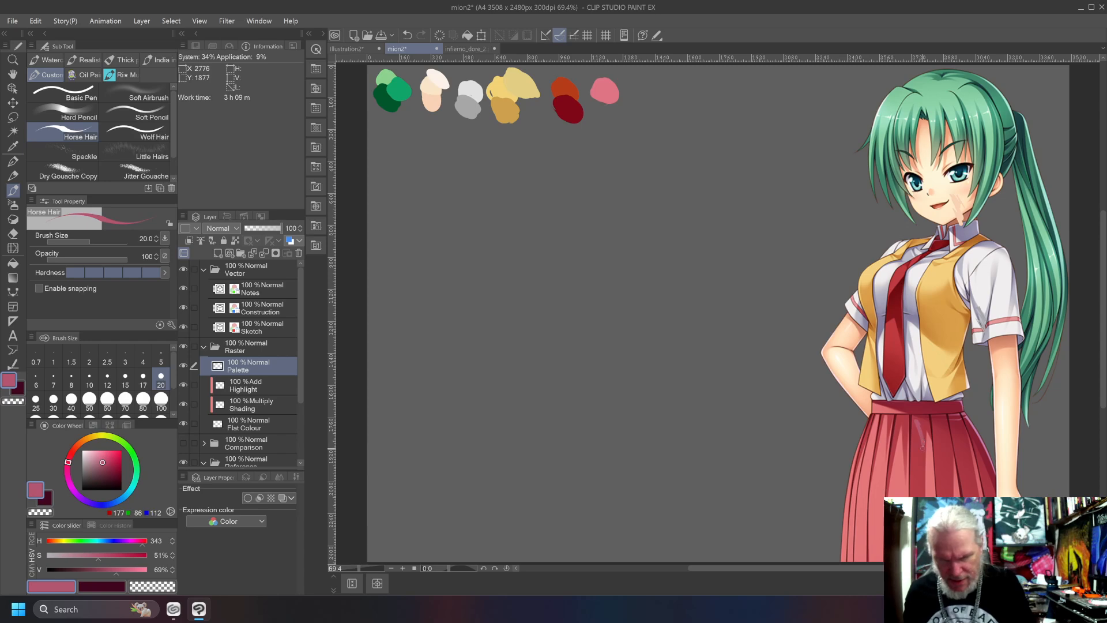
pyautogui.hotkey('ctrl', 'z')
# Darken the skirt pink to value 50%, then reduce its saturation to 44% and test it on the skirt pleats.
pyautogui.moveTo(104, 465); pyautogui.dragTo(105, 470)
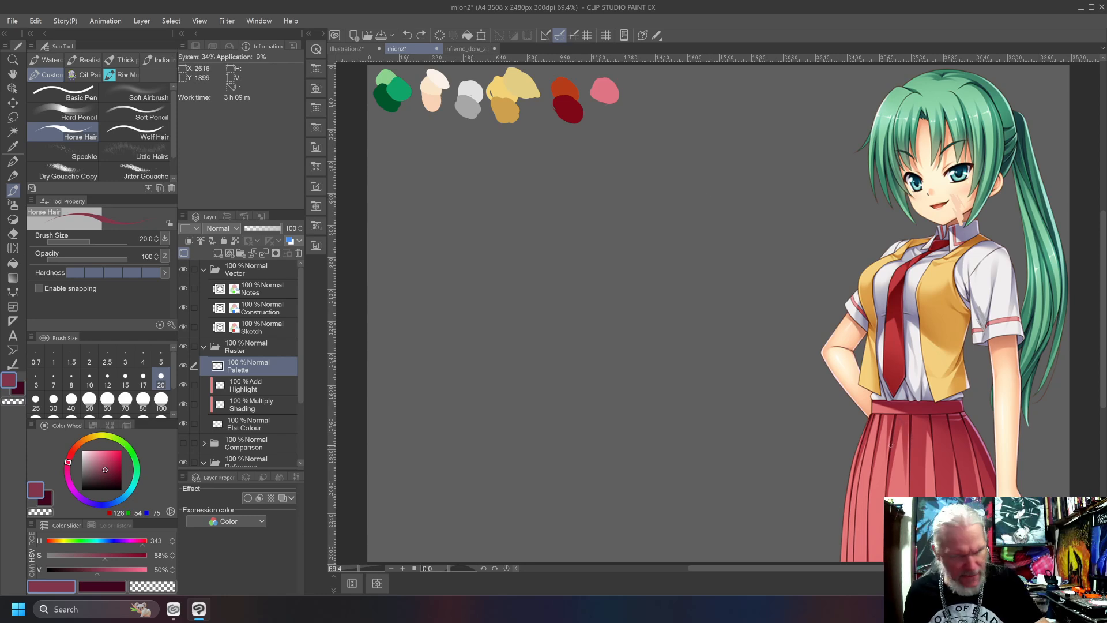
pyautogui.moveTo(106, 460); pyautogui.dragTo(99, 469)
pyautogui.moveTo(917, 421); pyautogui.dragTo(914, 437)
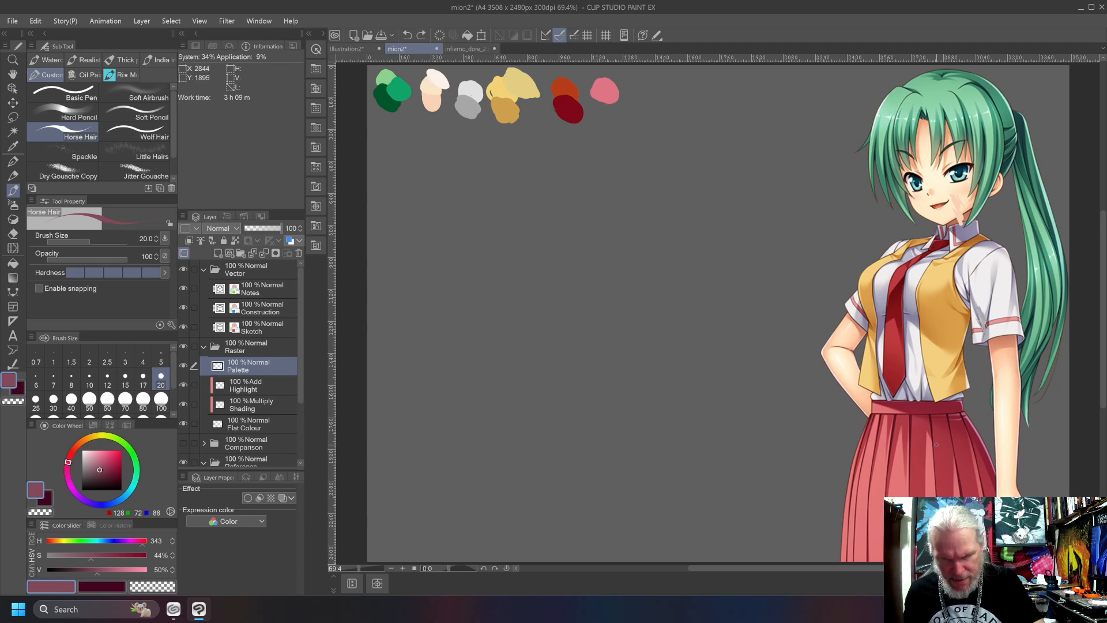
# Shift the skirt red to hue 349 with saturation 52% and value 59%, and compare it with the skirt using test strokes.
pyautogui.moveTo(68, 462); pyautogui.dragTo(69, 458)
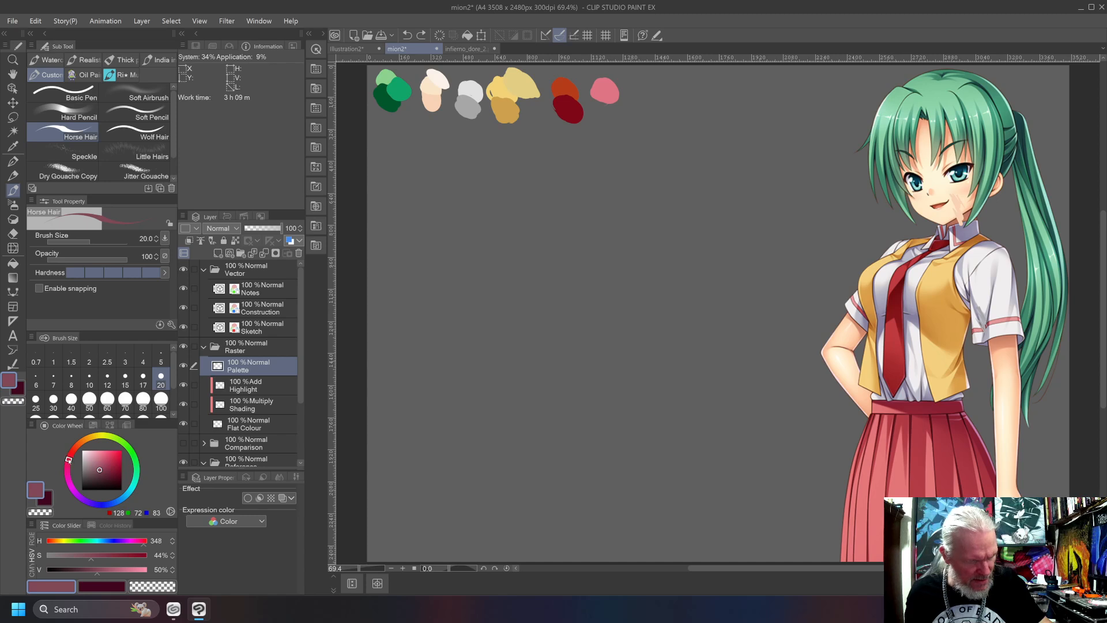
pyautogui.click(106, 464)
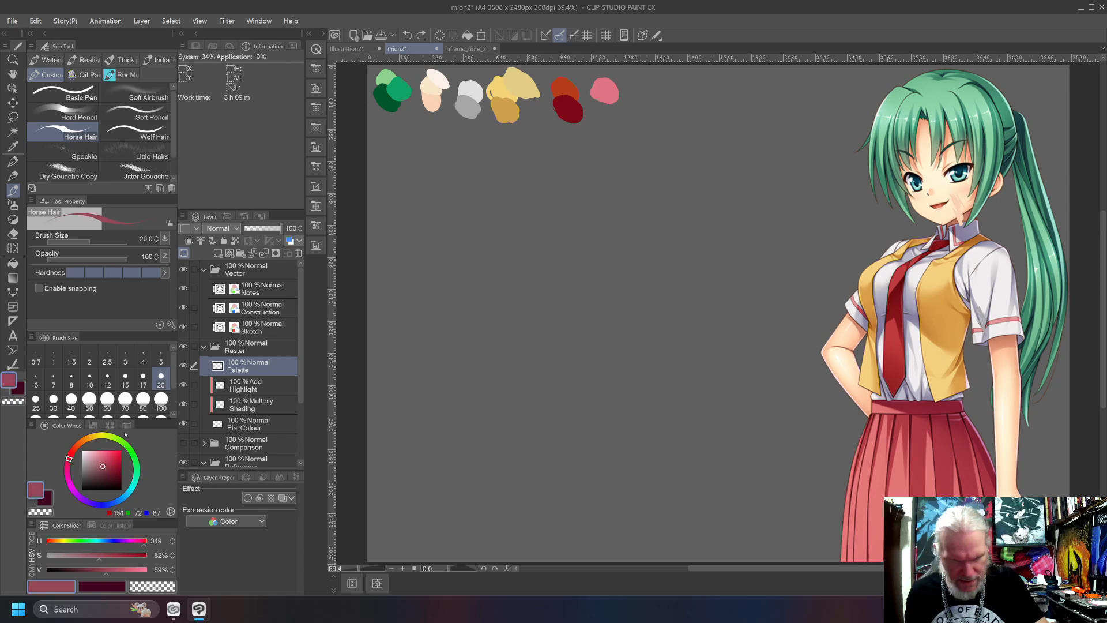
pyautogui.click(925, 441)
pyautogui.moveTo(925, 441); pyautogui.dragTo(920, 487)
pyautogui.hotkey('ctrl', 'z')
pyautogui.moveTo(918, 439); pyautogui.dragTo(918, 494)
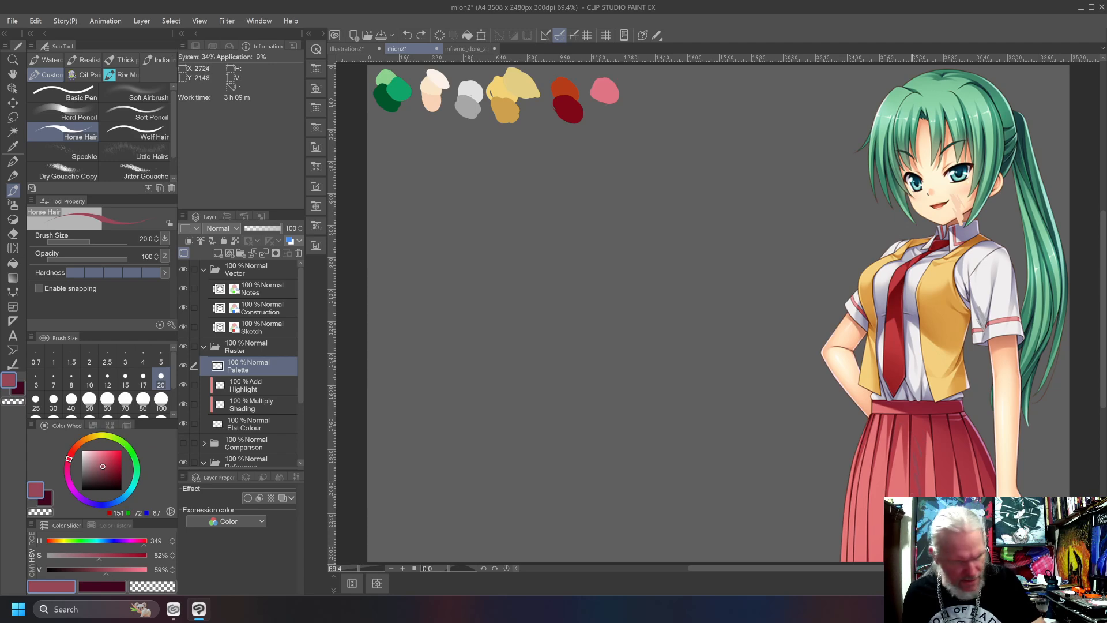
# Try the skirt red at saturation 54% and value 70%, undoing the test strokes and the pink skirt swatch.
pyautogui.click(103, 462)
pyautogui.moveTo(922, 425); pyautogui.dragTo(913, 470)
pyautogui.hotkey('ctrl', 'z')
pyautogui.hotkey('ctrl', 'z')
pyautogui.hotkey('ctrl', 'z')
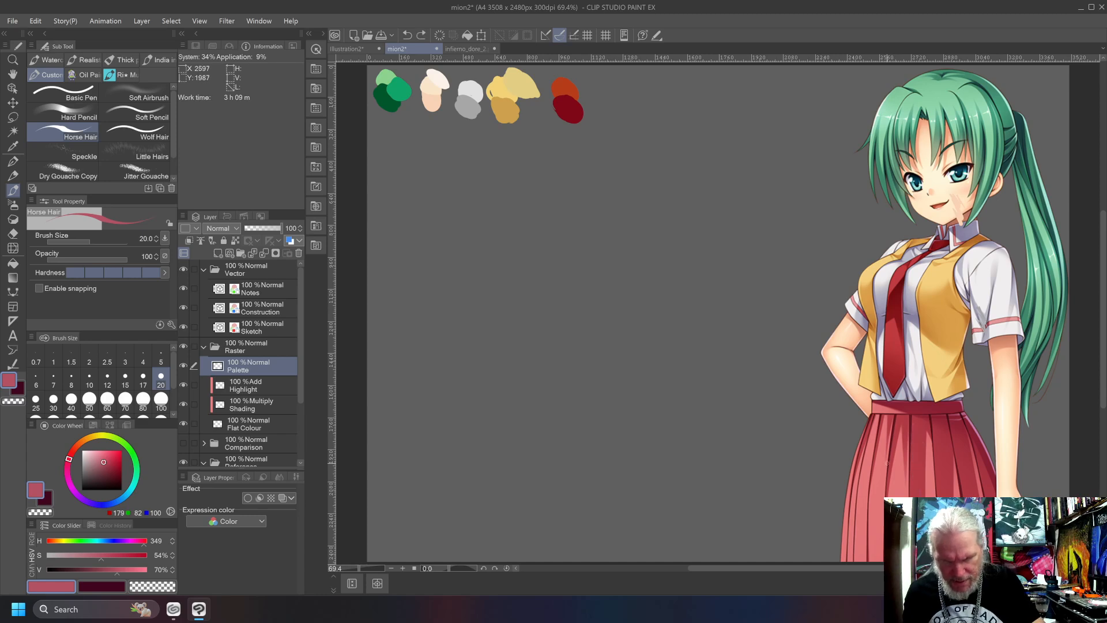
pyautogui.moveTo(910, 423); pyautogui.dragTo(926, 453)
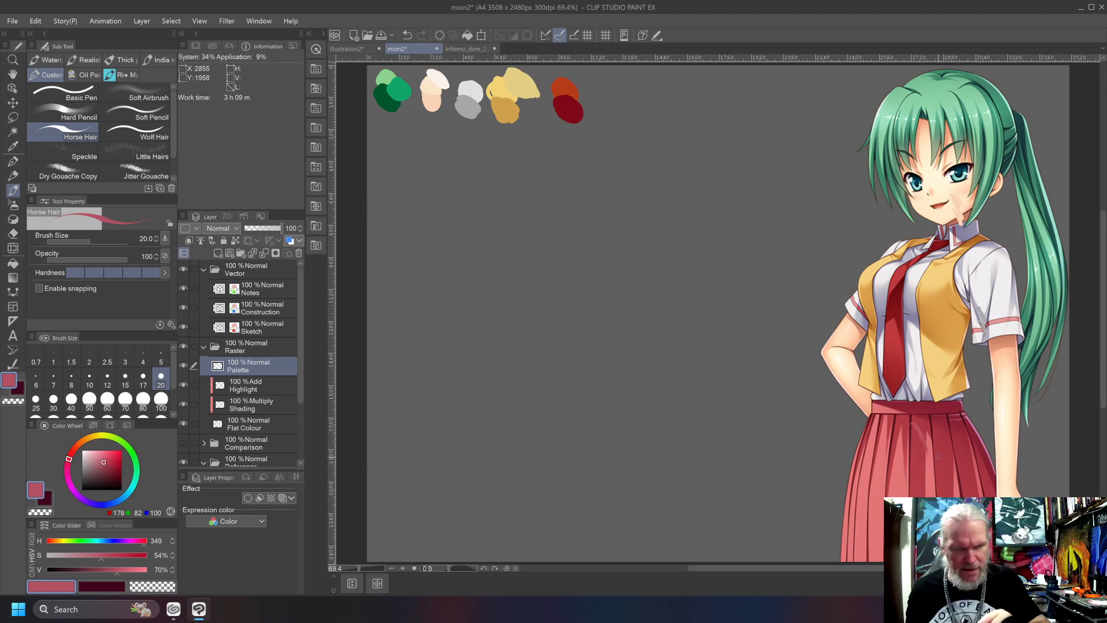
pyautogui.hotkey('ctrl', 'z')
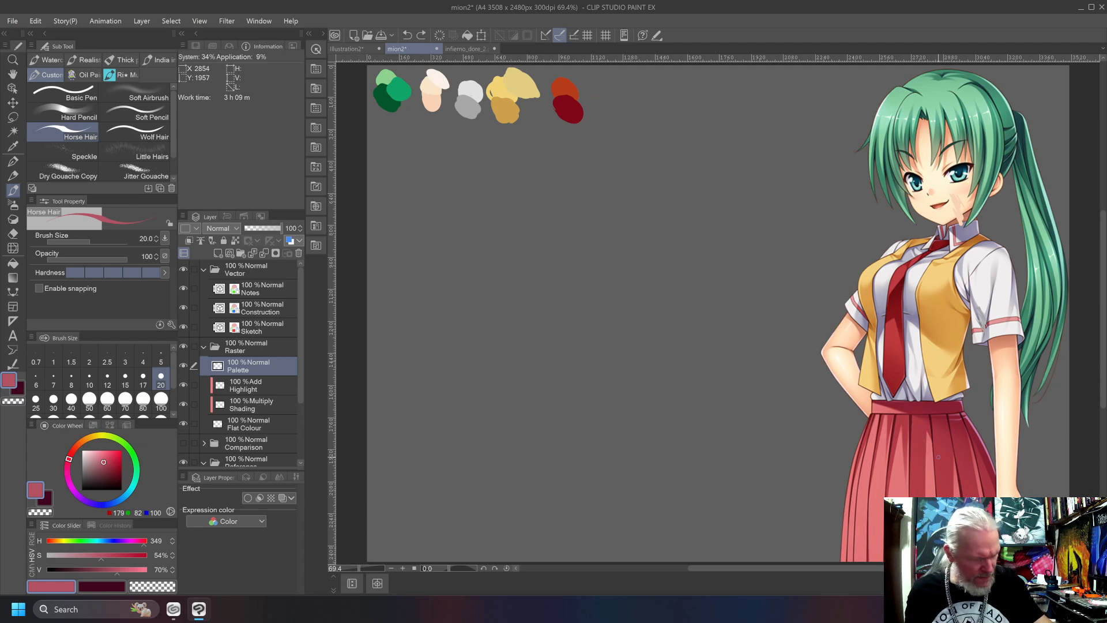
# Try the skirt red at saturation 65% and value 61%, and undo the test stroke on the skirt.
pyautogui.moveTo(107, 463); pyautogui.dragTo(107, 465)
pyautogui.moveTo(910, 426); pyautogui.dragTo(920, 491)
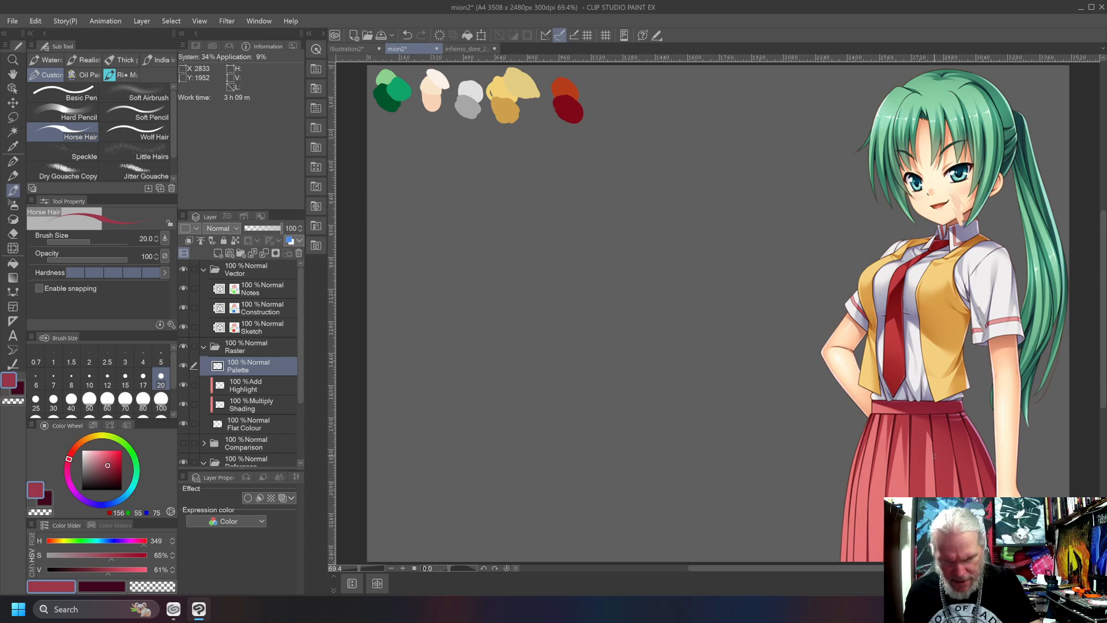
pyautogui.hotkey('ctrl', 'z')
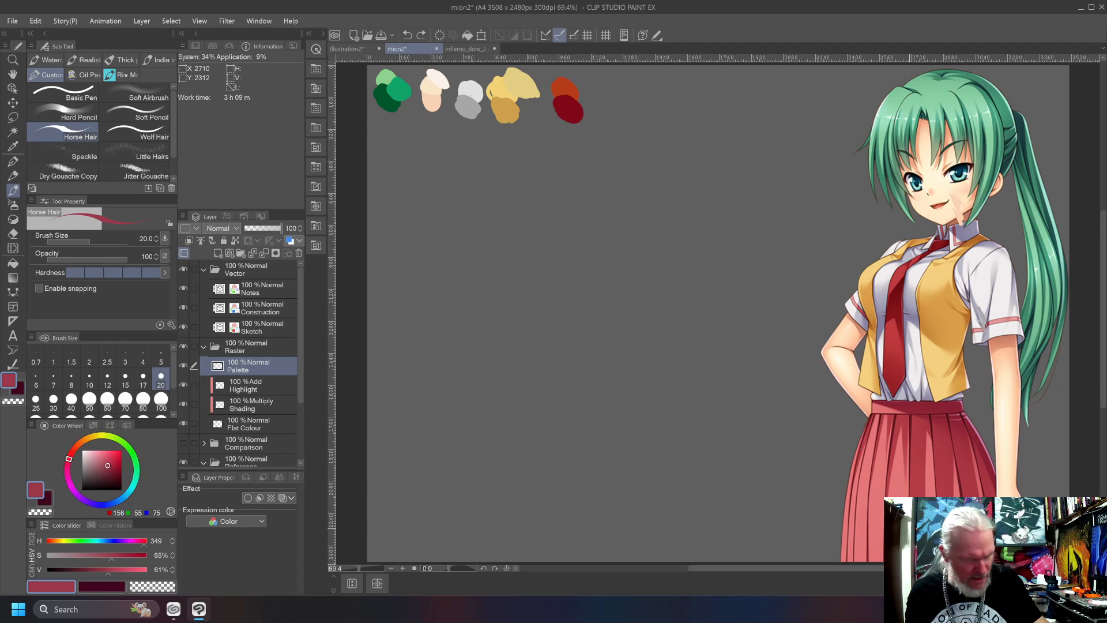
# Set the skirt red to saturation 71% and value 66%, and paint its swatch separately beside the tie reds, undoing the overlapping attempt.
pyautogui.click(112, 463)
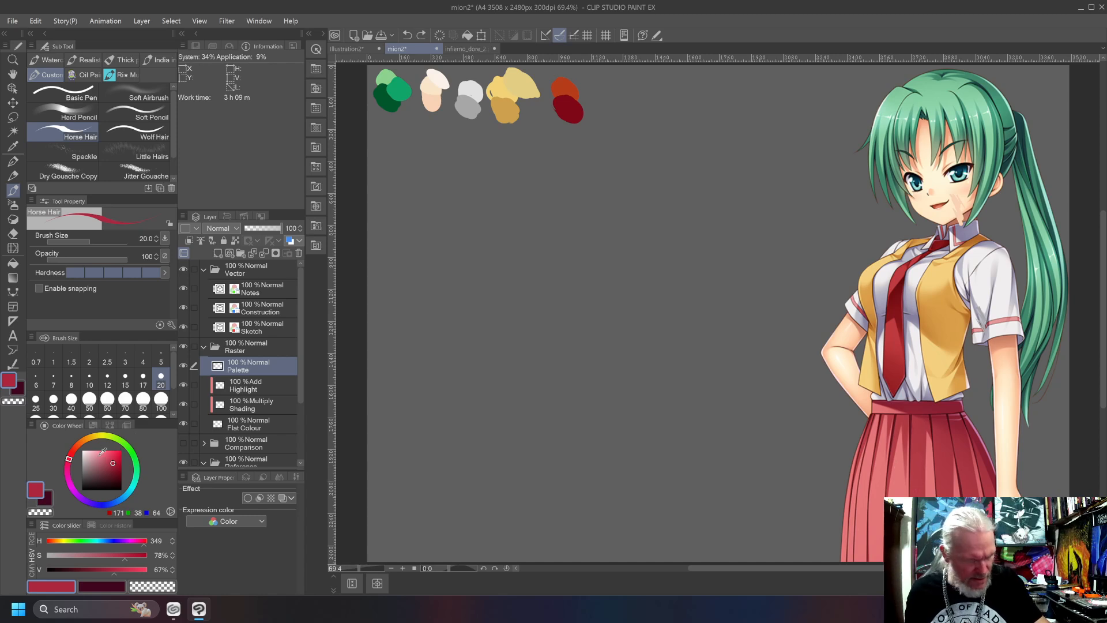
pyautogui.click(110, 463)
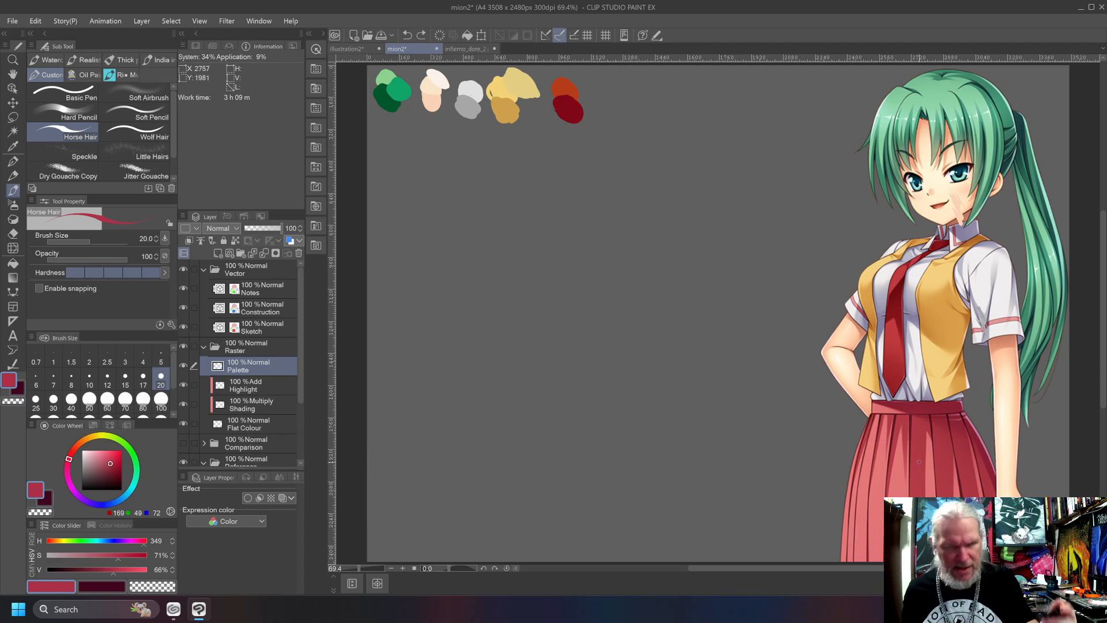
pyautogui.moveTo(575, 85)
pyautogui.mouseDown()
pyautogui.moveTo(587, 87)
pyautogui.moveTo(574, 90)
pyautogui.mouseUp()
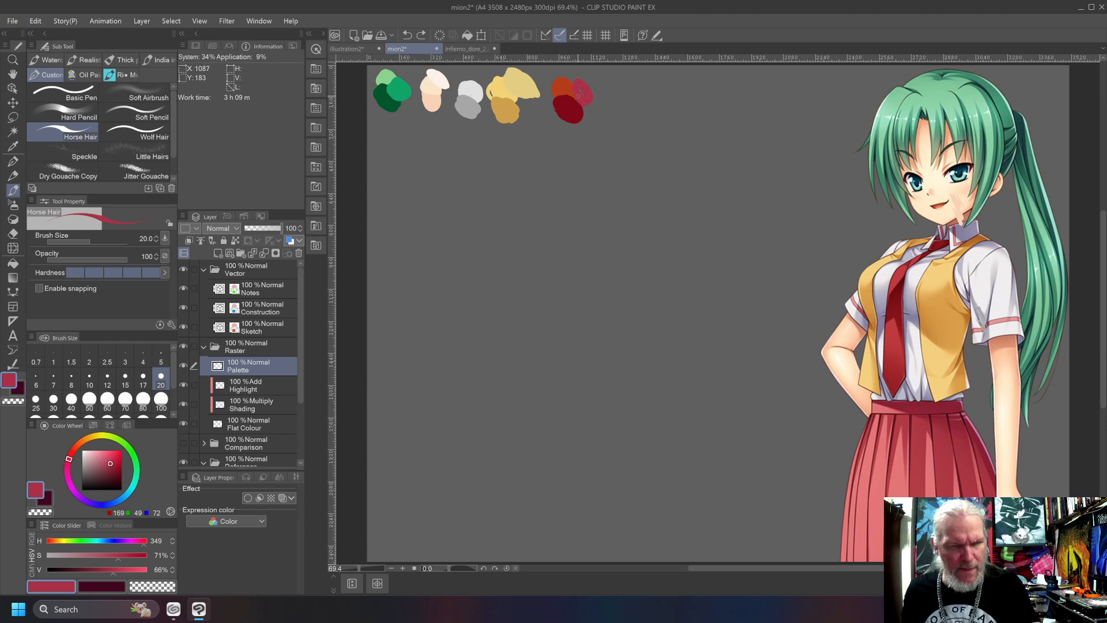
pyautogui.hotkey('ctrl', 'z')
pyautogui.moveTo(602, 86)
pyautogui.mouseDown()
pyautogui.moveTo(607, 93)
pyautogui.moveTo(590, 91)
pyautogui.moveTo(615, 88)
pyautogui.moveTo(612, 98)
pyautogui.mouseUp()
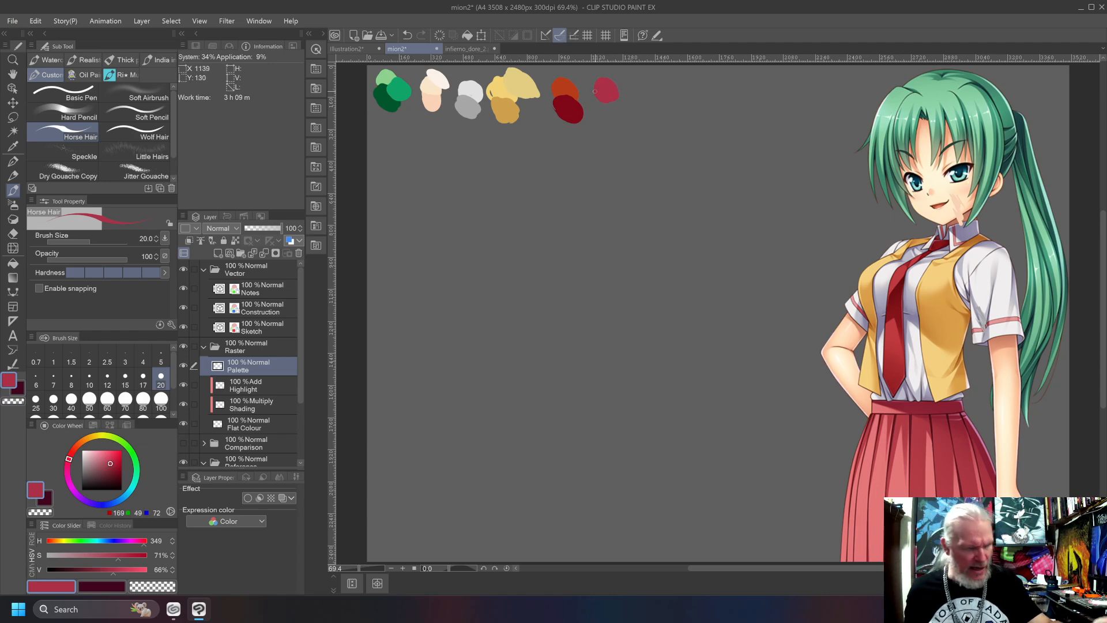
# Shift to a lighter skirt red with hue 359, testing saturation 62% with value 80% and saturation 54% with value 78%, and undo the strokes.
pyautogui.moveTo(70, 458); pyautogui.dragTo(106, 458)
pyautogui.moveTo(881, 483); pyautogui.dragTo(864, 535)
pyautogui.hotkey('ctrl', 'z')
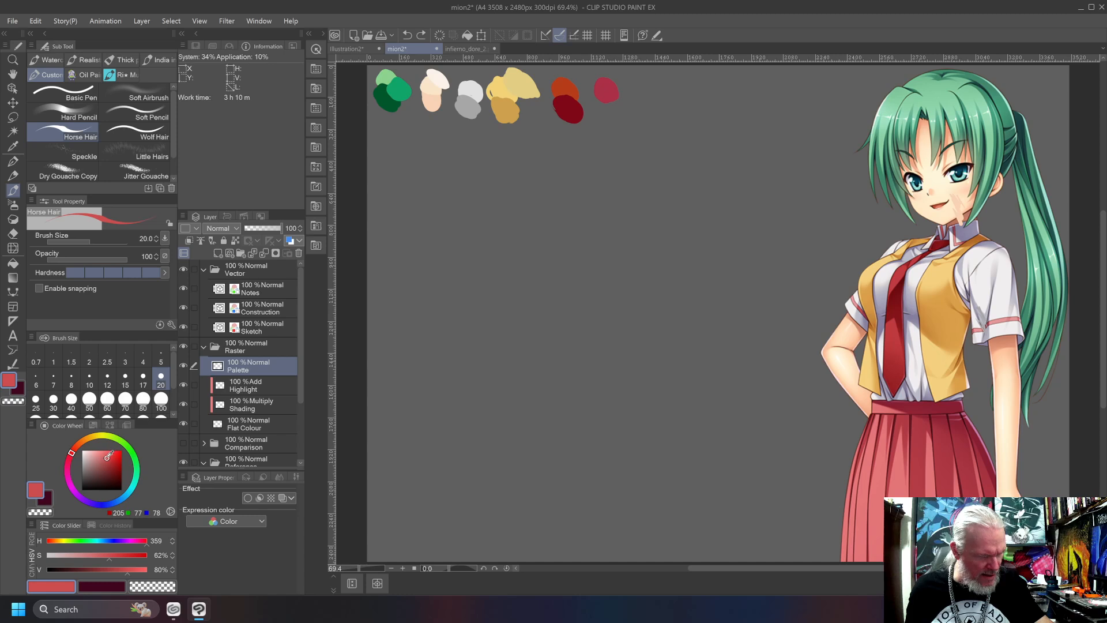
pyautogui.moveTo(107, 458); pyautogui.dragTo(103, 458)
pyautogui.moveTo(871, 457); pyautogui.dragTo(882, 536)
pyautogui.hotkey('ctrl', 'z')
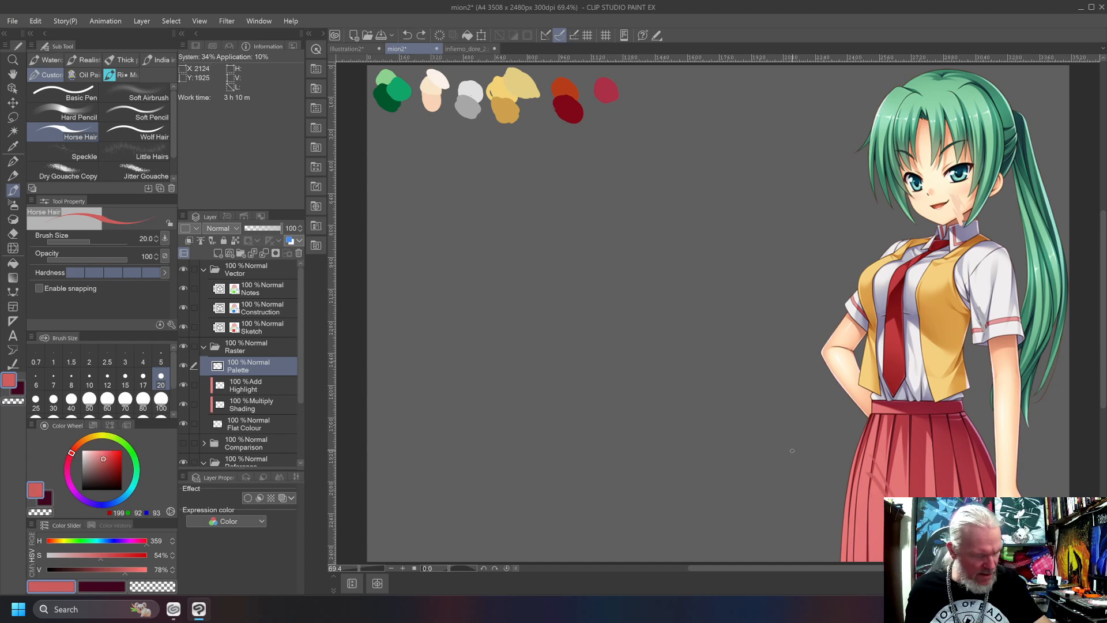
# Try paler skirt reds at saturation 39% with value 85% and saturation 44% with value 70%, undoing the test strokes on the skirt.
pyautogui.click(98, 456)
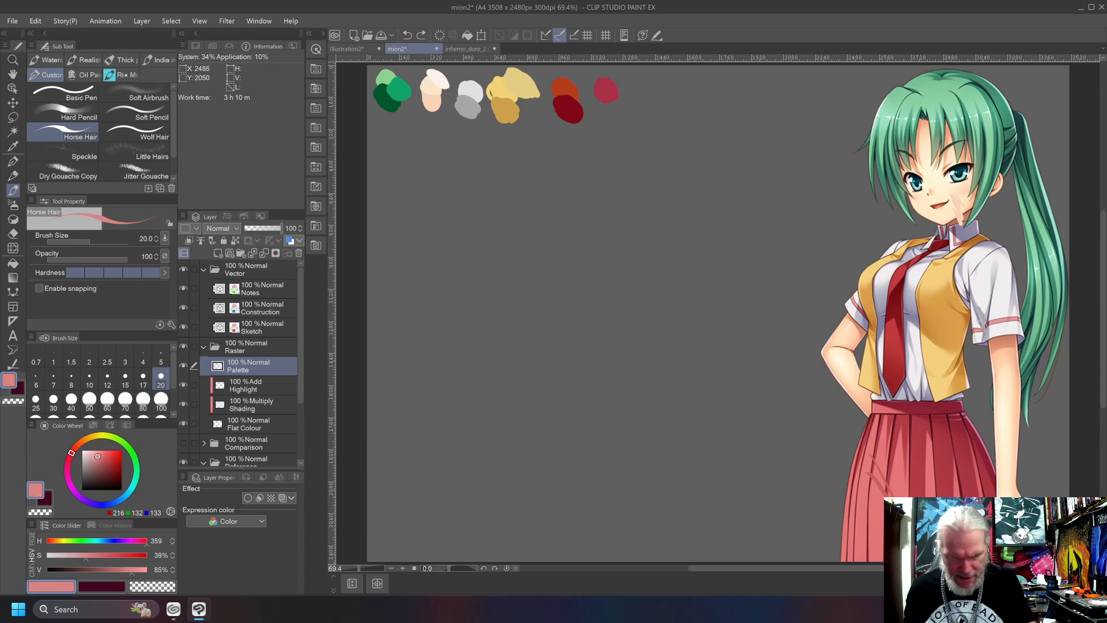
pyautogui.hotkey('ctrl', 'z')
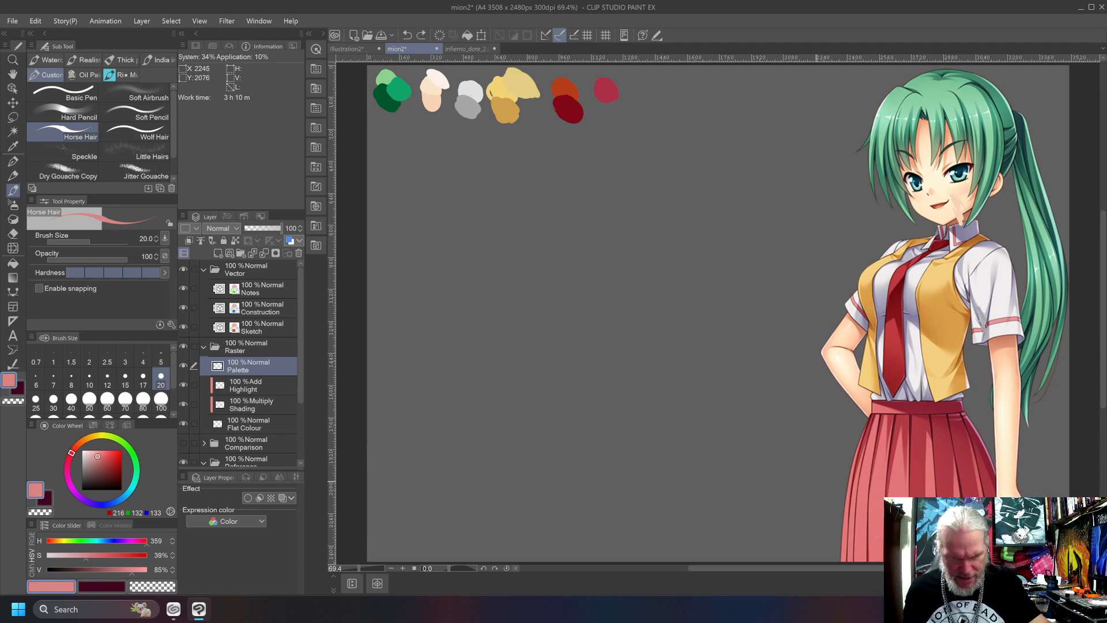
pyautogui.click(100, 461)
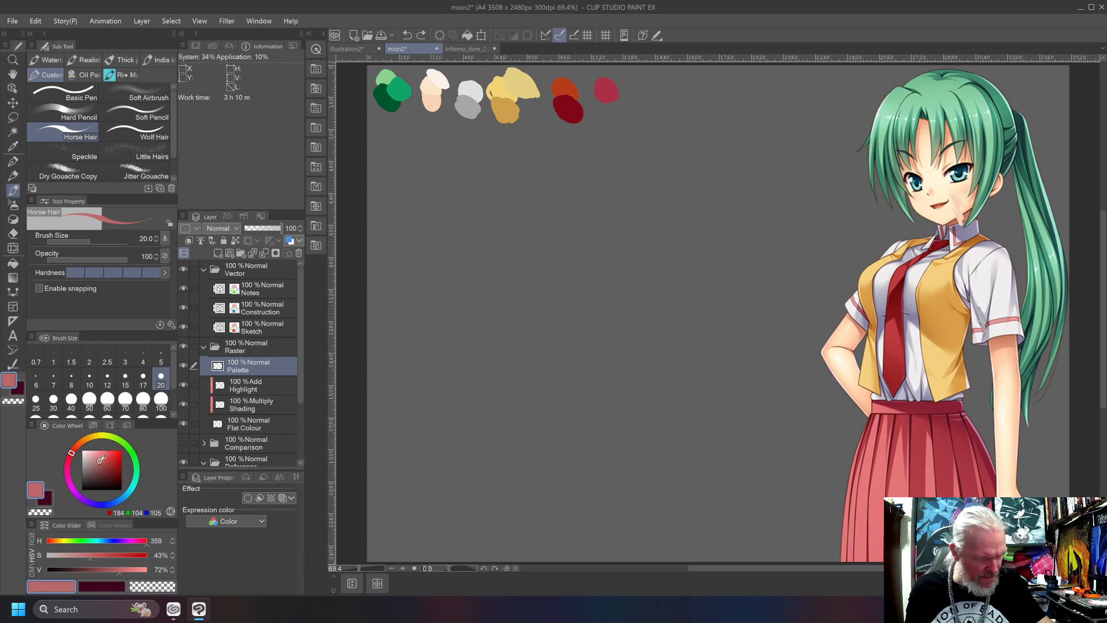
pyautogui.hotkey('ctrl', 'z')
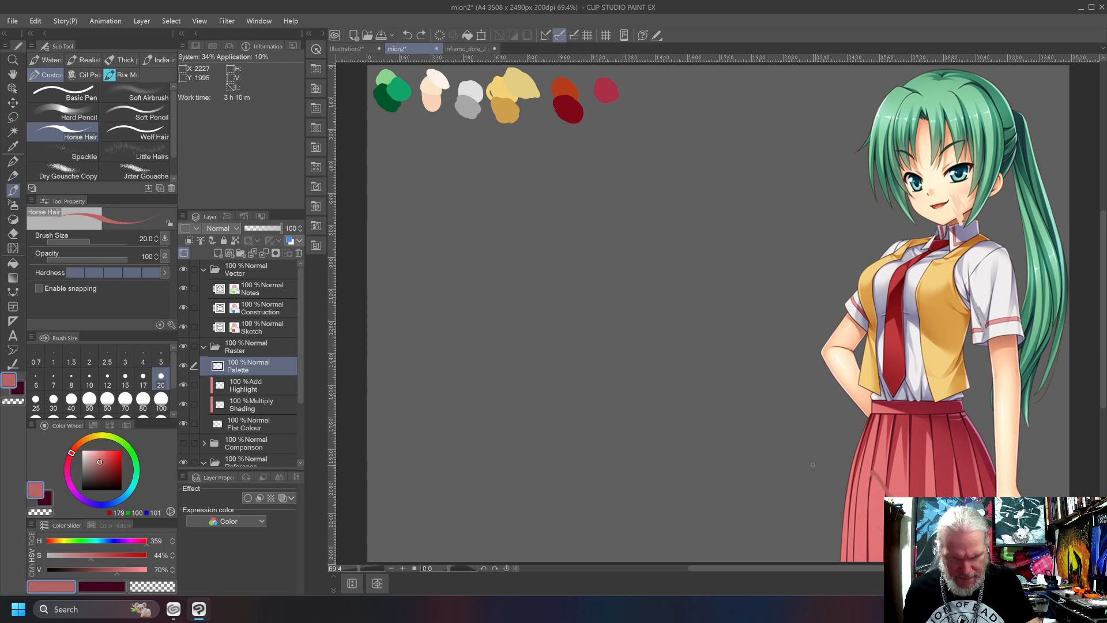
# Try skirt reds at saturation 54% with value 71% and saturation 60% with value 87%, undoing the test strokes.
pyautogui.click(104, 461)
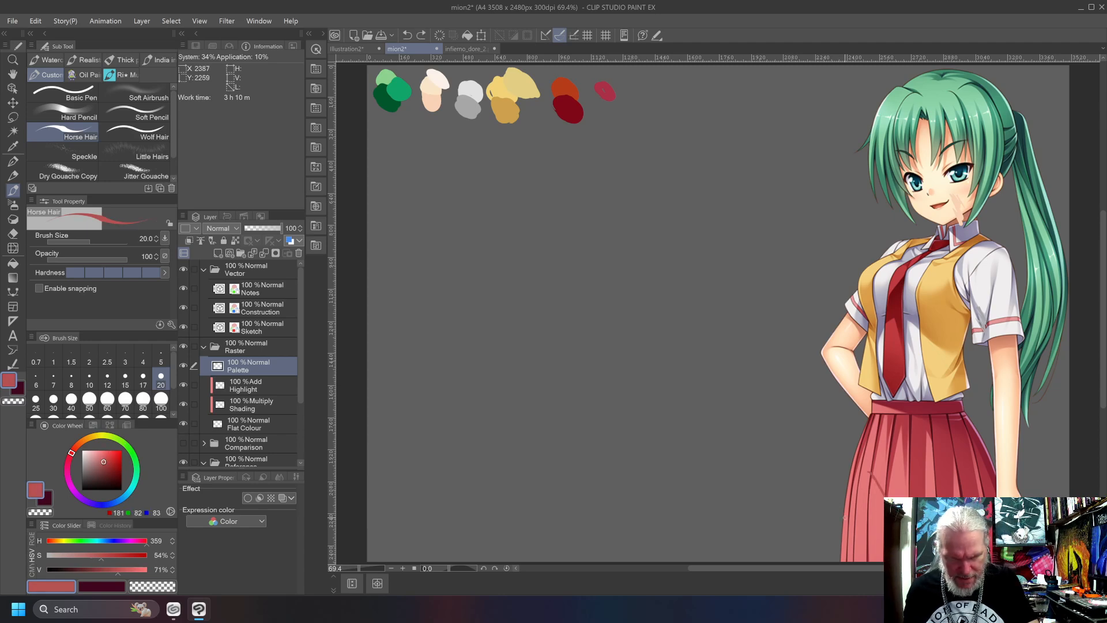
pyautogui.click(105, 455)
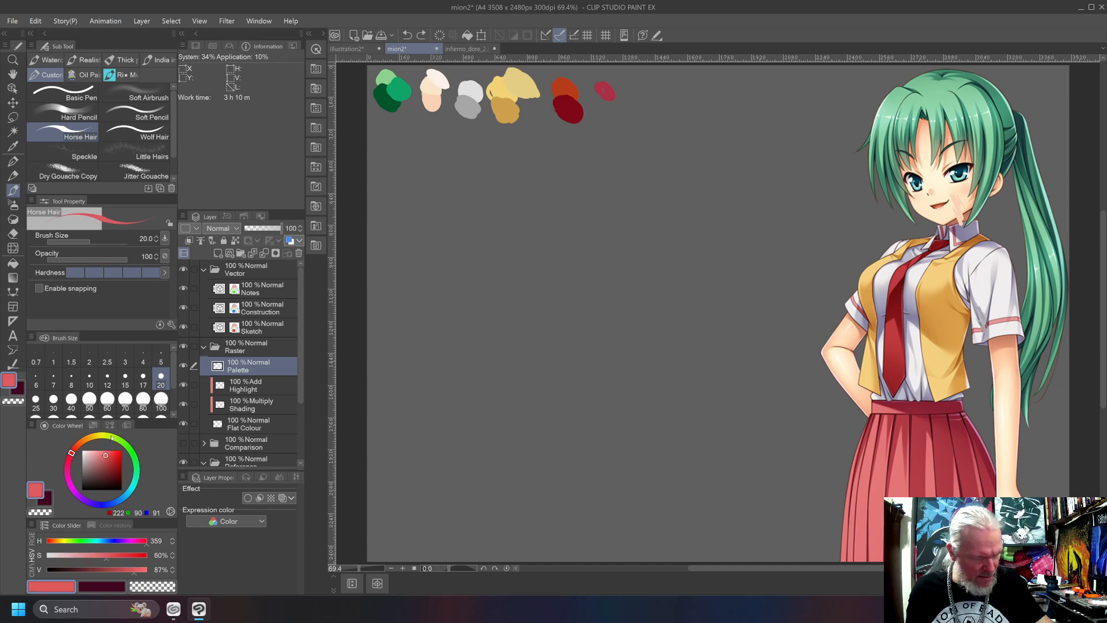
pyautogui.moveTo(888, 460); pyautogui.dragTo(858, 522)
pyautogui.hotkey('ctrl', 'z')
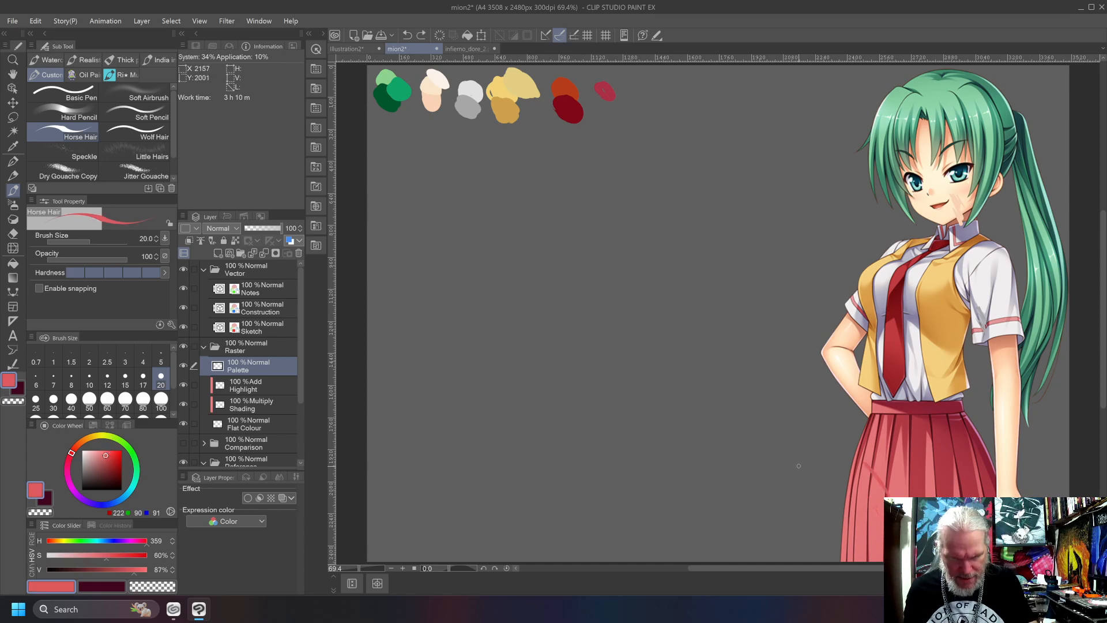
# Test brighter skirt pinks on the skirt at saturation 54% with value 88% and saturation 44% with value 91%.
pyautogui.click(103, 455)
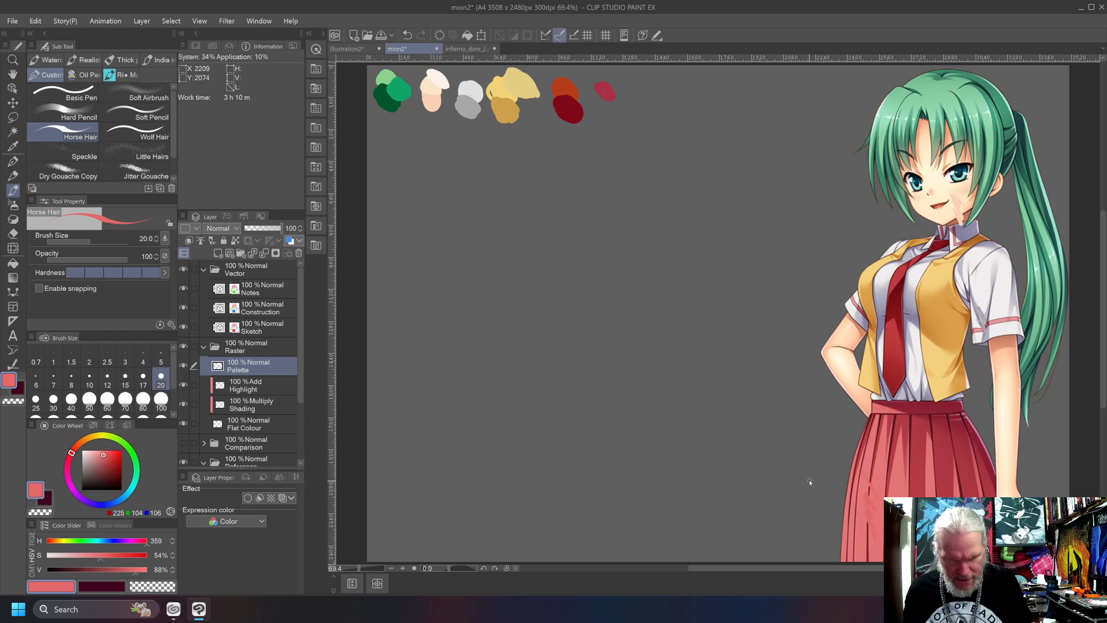
pyautogui.moveTo(869, 468); pyautogui.dragTo(879, 533)
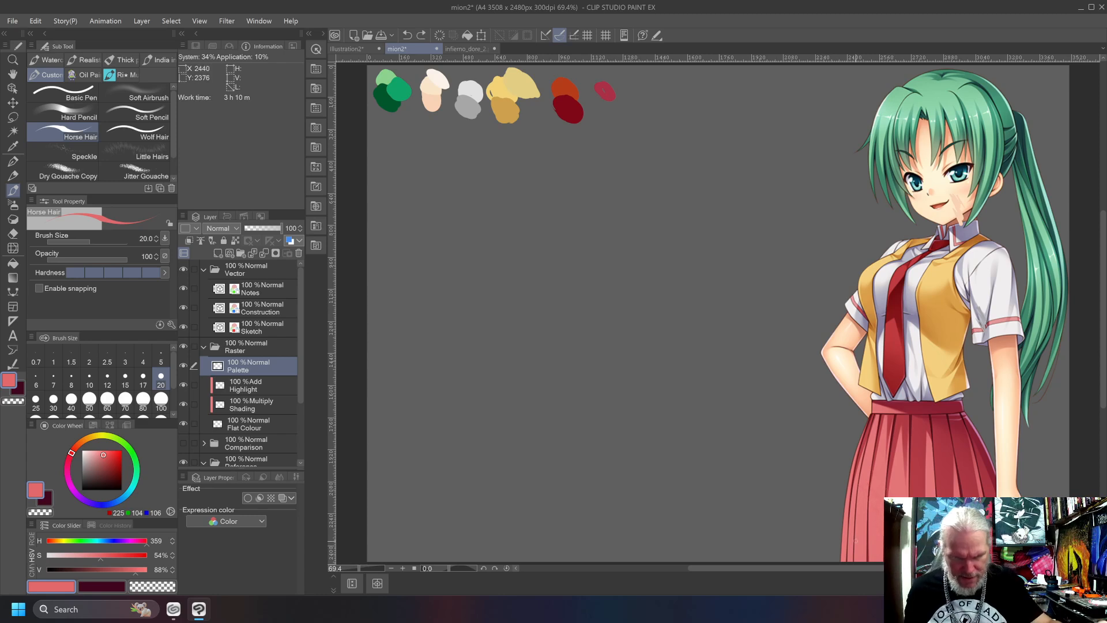
pyautogui.click(103, 452)
pyautogui.click(100, 454)
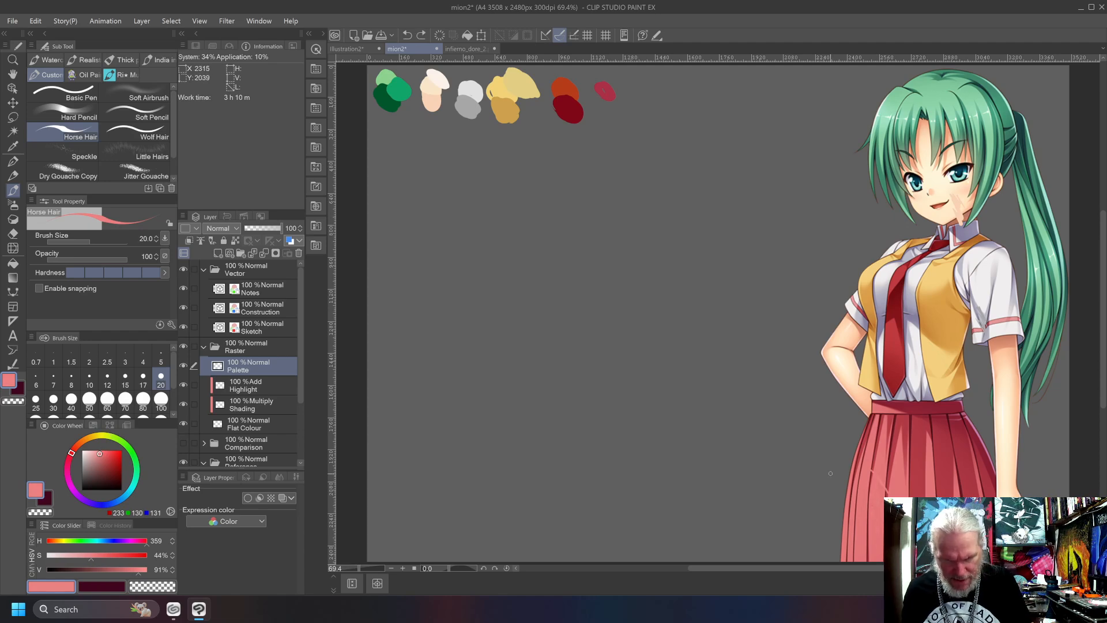
# Set the light skirt colour to saturation 53% and value 93%, paint its swatch below the dark skirt red, and touch up the dark red swatch.
pyautogui.click(104, 449)
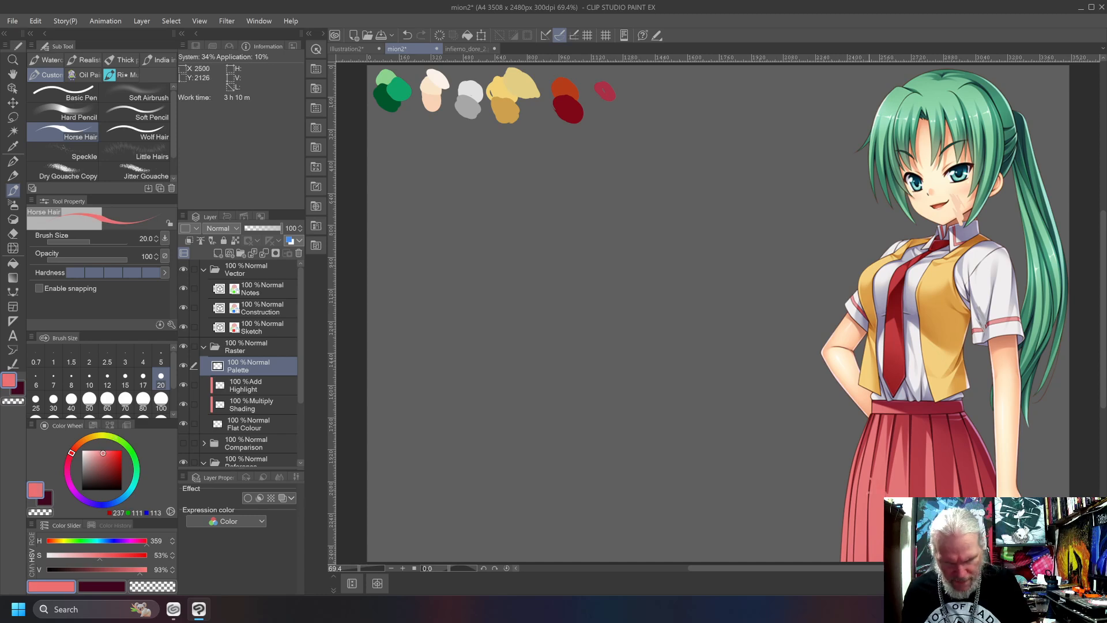
pyautogui.moveTo(600, 96)
pyautogui.mouseDown()
pyautogui.moveTo(594, 107)
pyautogui.moveTo(611, 115)
pyautogui.mouseUp()
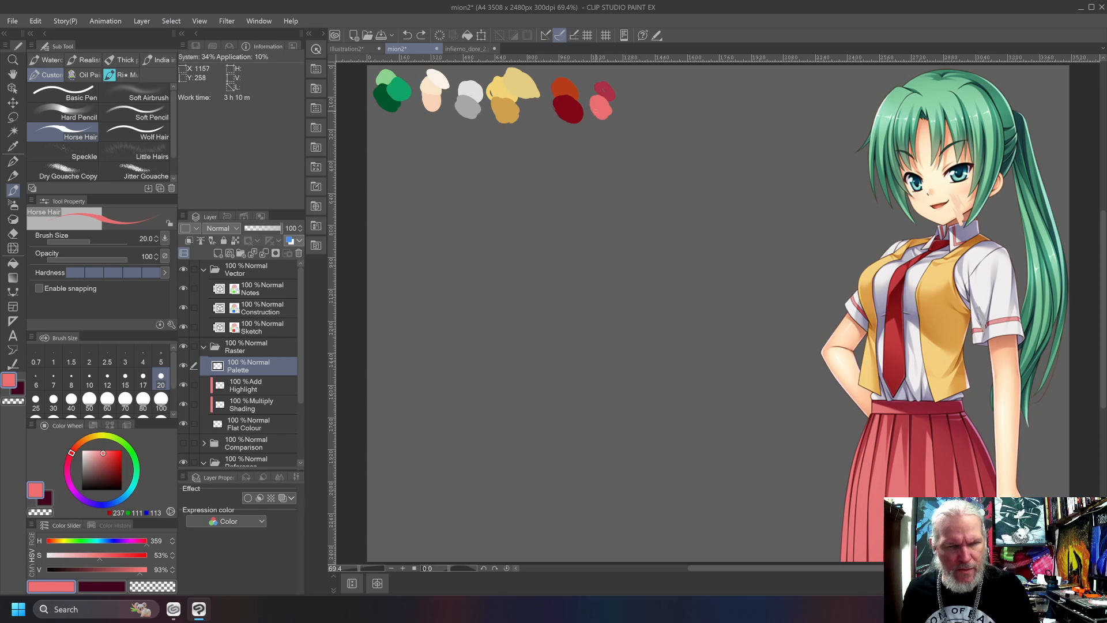
pyautogui.keyDown('alt'); pyautogui.click(603, 86); pyautogui.keyUp('alt')
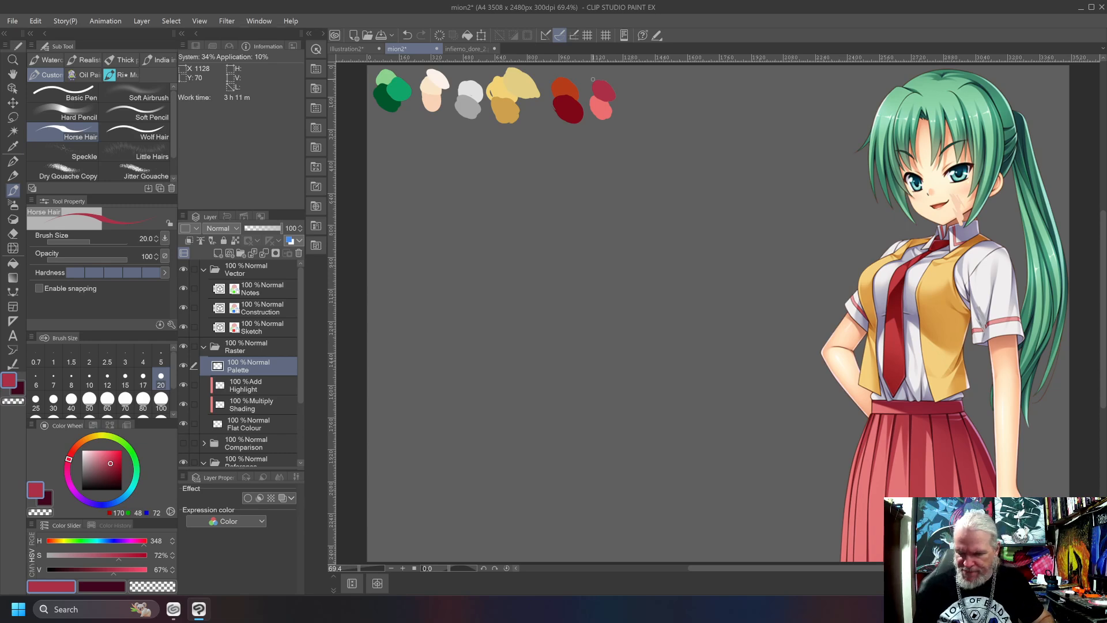
# Lasso all the palette swatches, rotate them into a vertical column along the canvas's left edge, and clear the selection.
pyautogui.press('m')
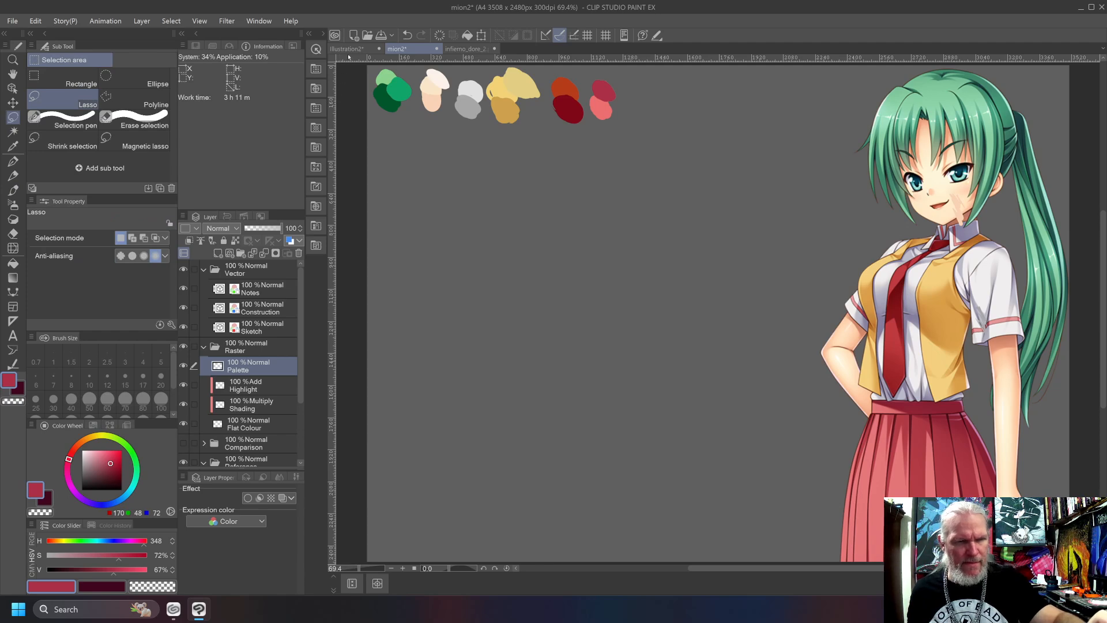
pyautogui.moveTo(359, 129)
pyautogui.mouseDown()
pyautogui.moveTo(444, 162)
pyautogui.moveTo(529, 170)
pyautogui.moveTo(649, 156)
pyautogui.moveTo(680, 87)
pyautogui.moveTo(598, 30)
pyautogui.moveTo(465, 34)
pyautogui.moveTo(359, 108)
pyautogui.moveTo(341, 203)
pyautogui.moveTo(366, 277)
pyautogui.mouseUp()
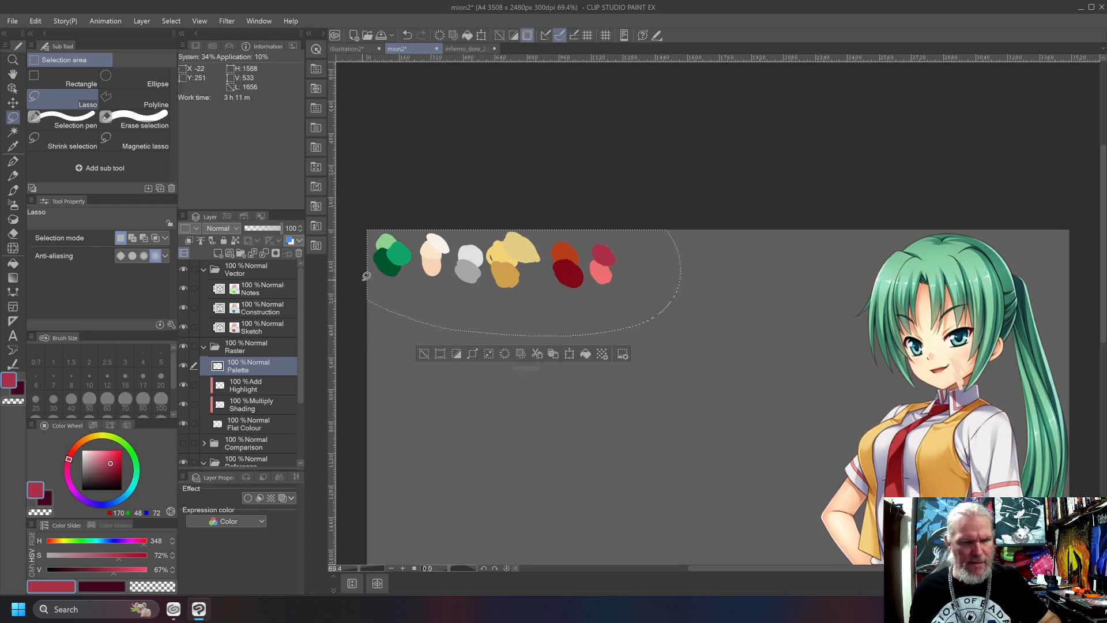
pyautogui.click(569, 354)
pyautogui.moveTo(688, 356); pyautogui.dragTo(463, 455)
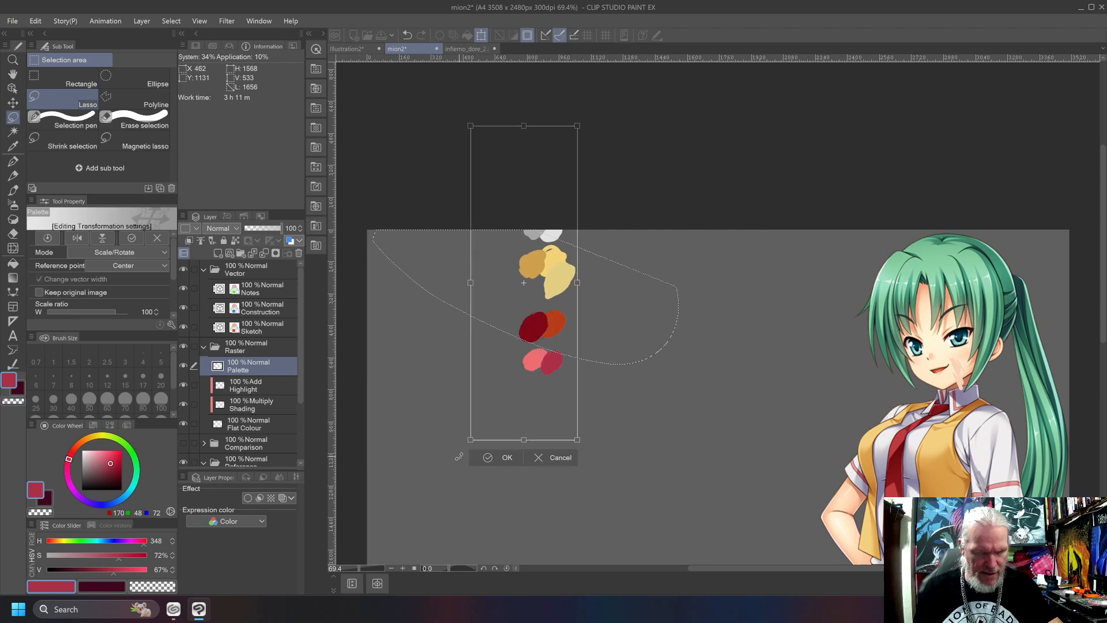
pyautogui.moveTo(499, 371); pyautogui.dragTo(345, 447)
pyautogui.press('Return')
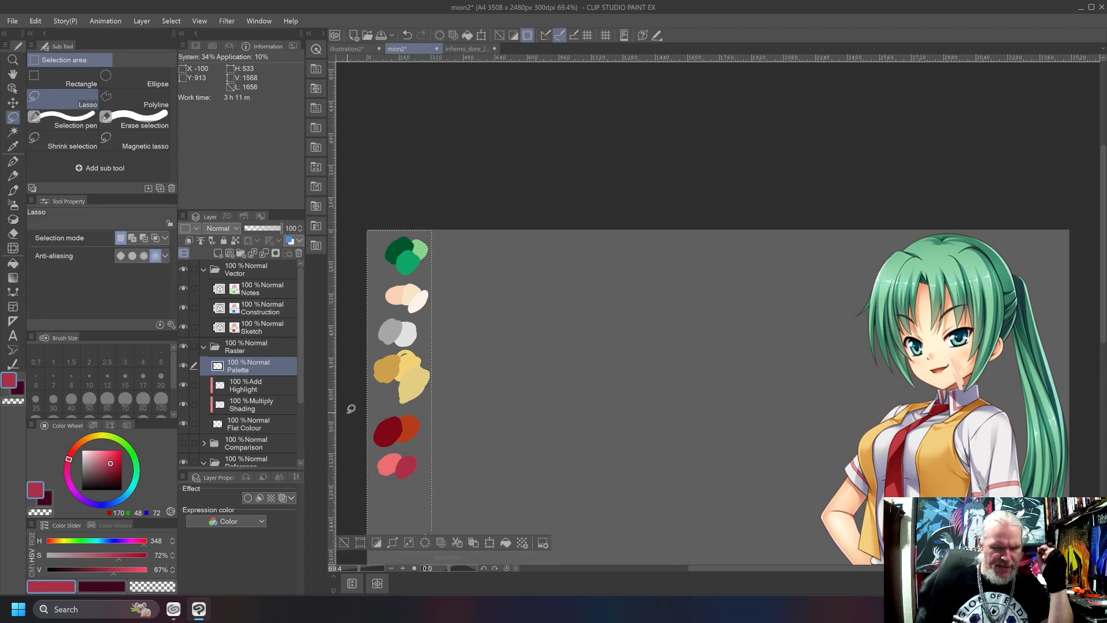
pyautogui.scroll(-5, 351, 408)
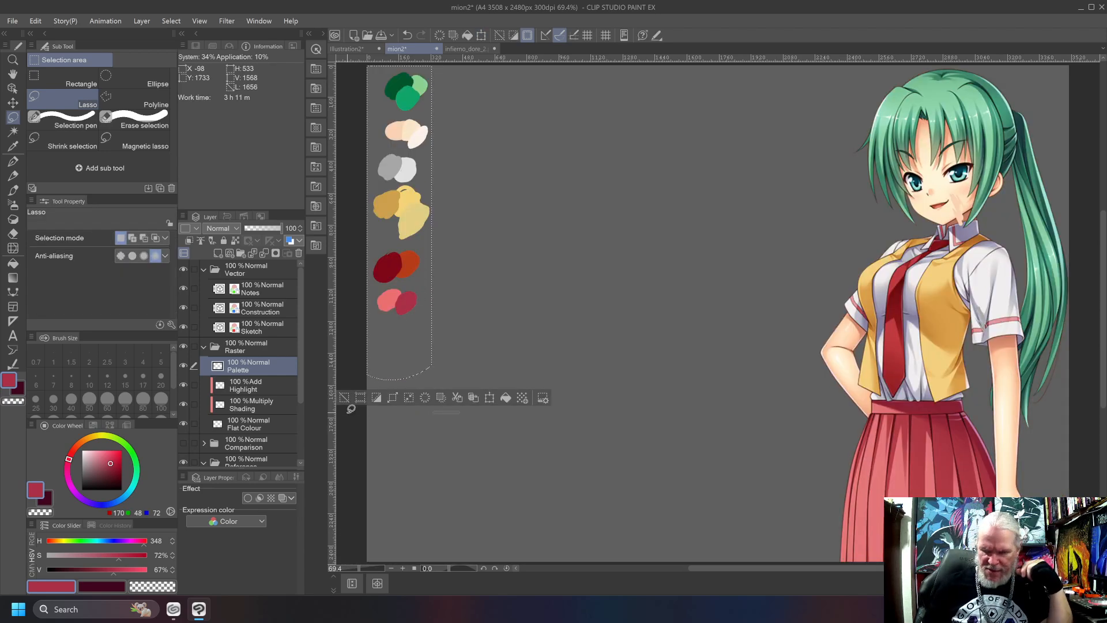
pyautogui.hotkey('ctrl', 'd')
pyautogui.press('b')
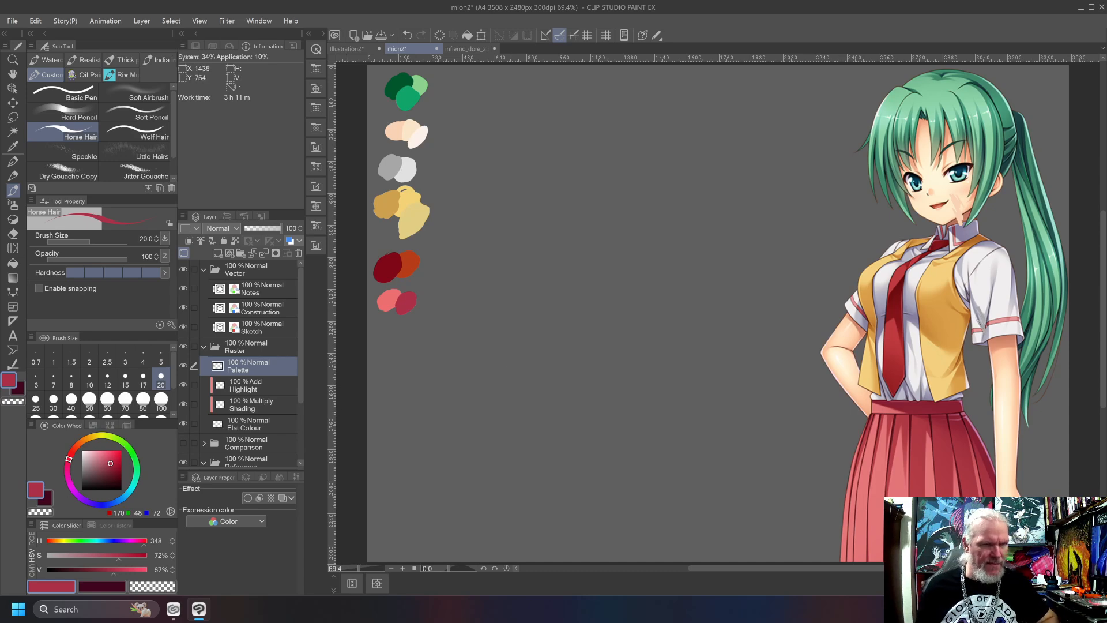
pyautogui.moveTo(925, 119)
pyautogui.mouseDown()
pyautogui.moveTo(910, 163)
pyautogui.moveTo(1020, 259)
pyautogui.moveTo(932, 140)
pyautogui.mouseUp()
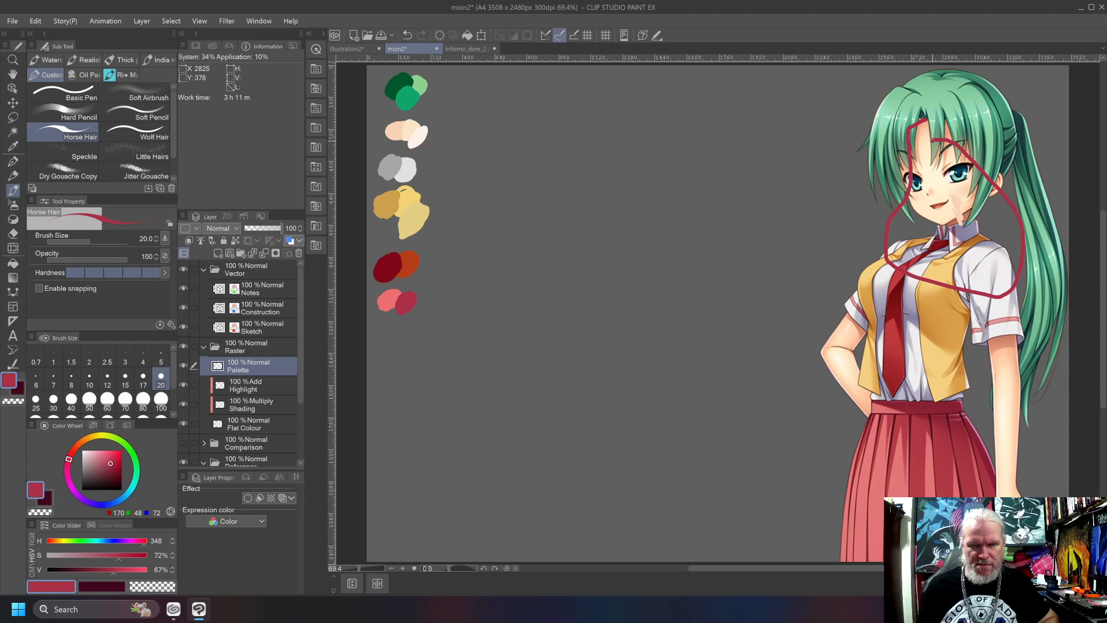
pyautogui.hotkey('ctrl', 'z')
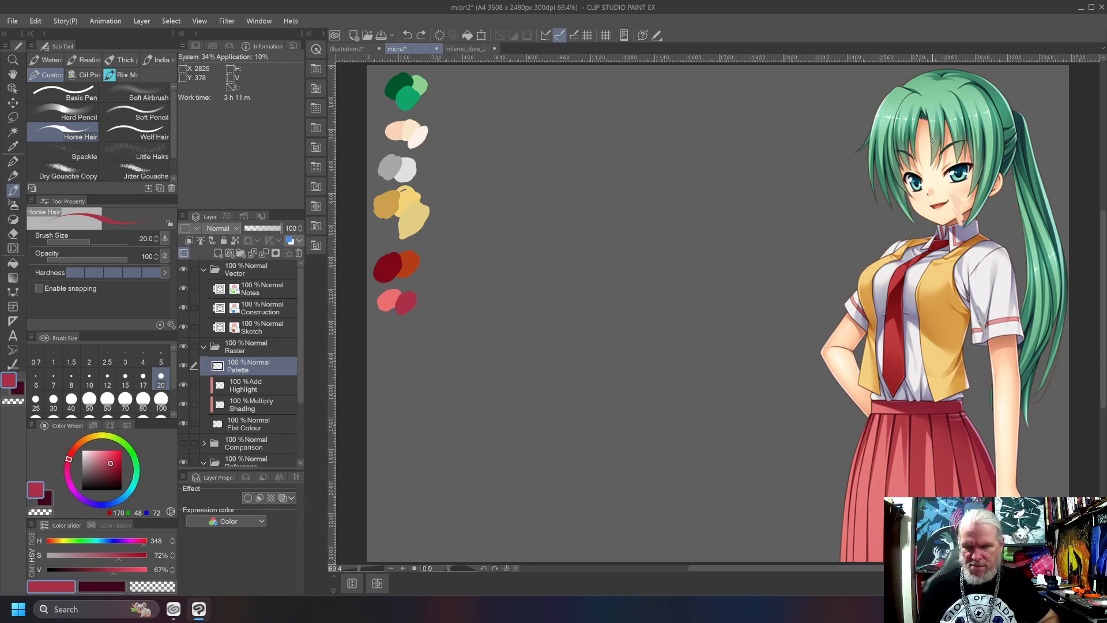
# Lasso and remove the leftover test strokes around the reference's face and neck on the Palette layer, and clear the selection.
pyautogui.press('m')
pyautogui.moveTo(920, 237)
pyautogui.mouseDown()
pyautogui.moveTo(994, 240)
pyautogui.moveTo(954, 144)
pyautogui.moveTo(925, 149)
pyautogui.mouseUp()
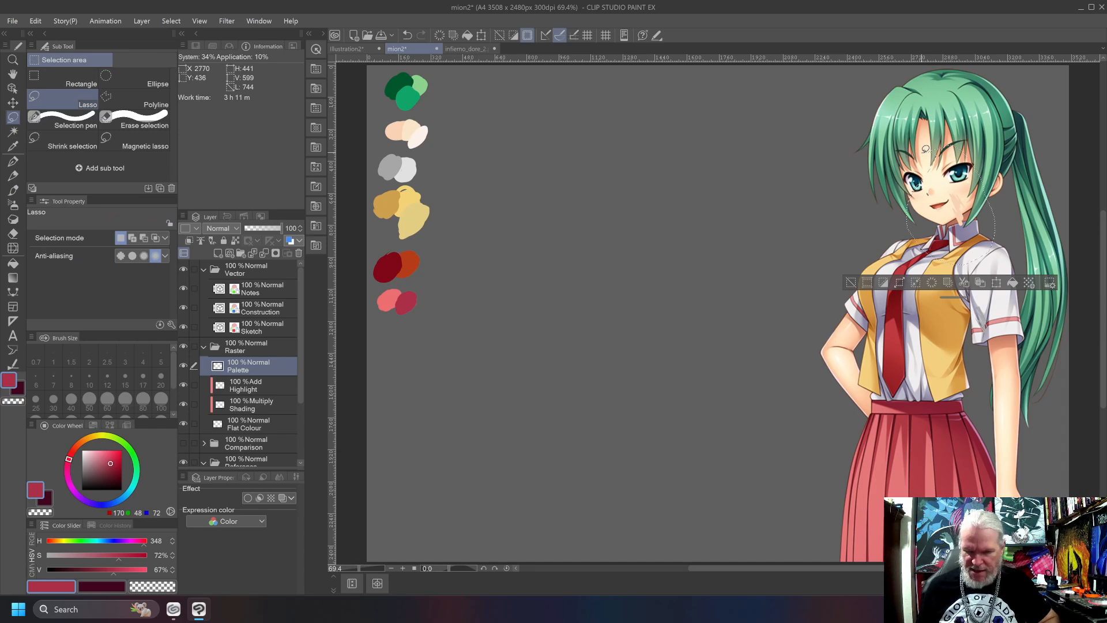
pyautogui.hotkey('ctrl', 'd')
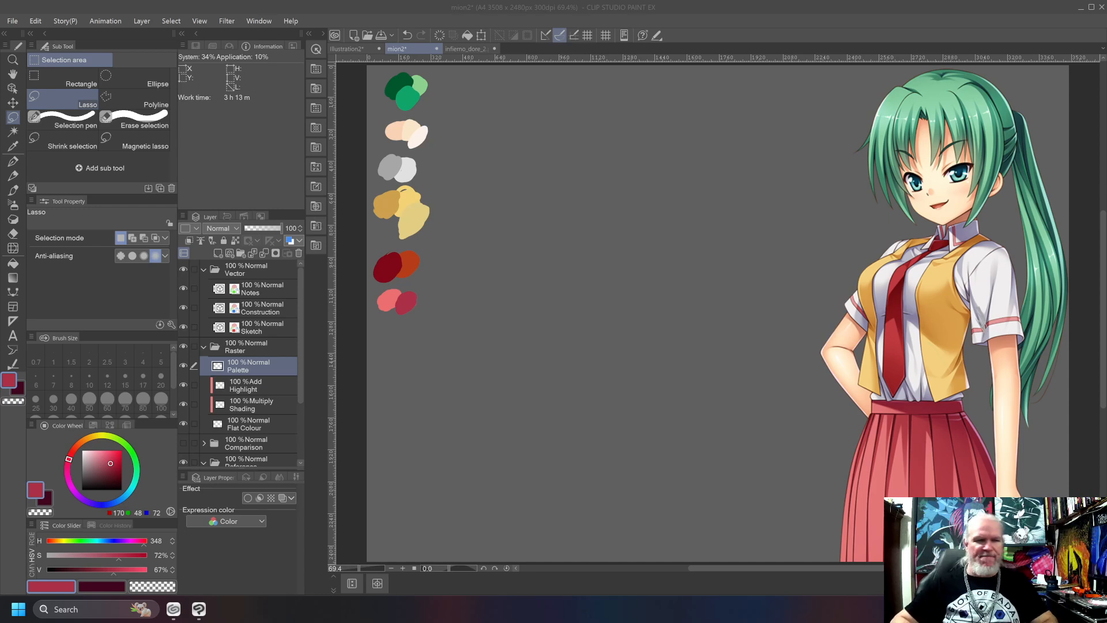
# Activate the Sketch layer and set the drawing colour to black for the Horse Hair brush.
pyautogui.click(243, 328)
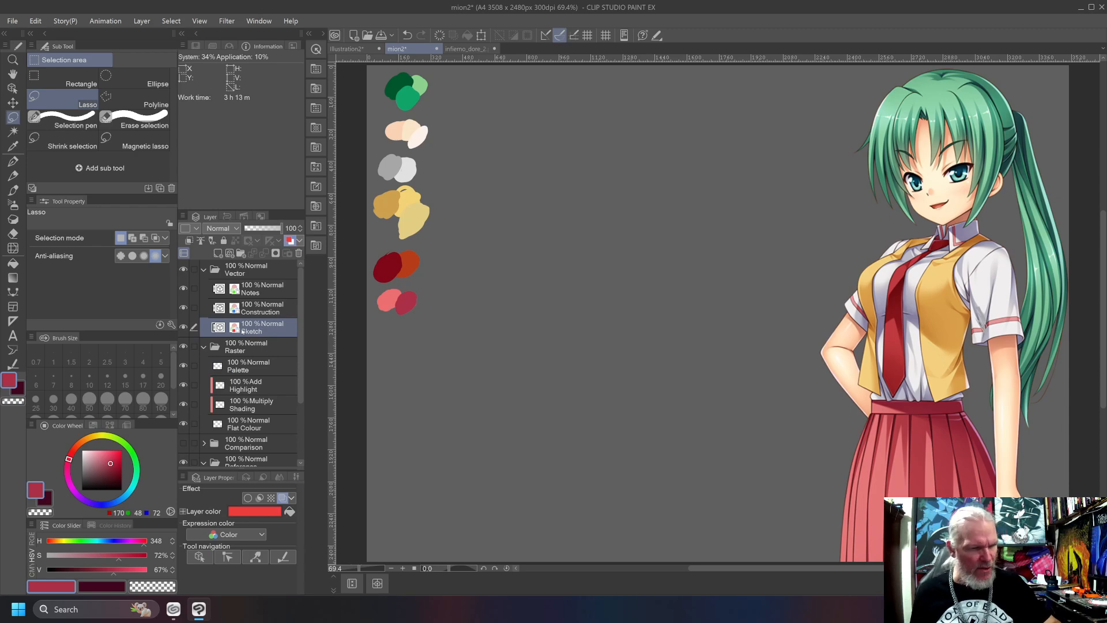
pyautogui.moveTo(101, 464); pyautogui.dragTo(71, 493)
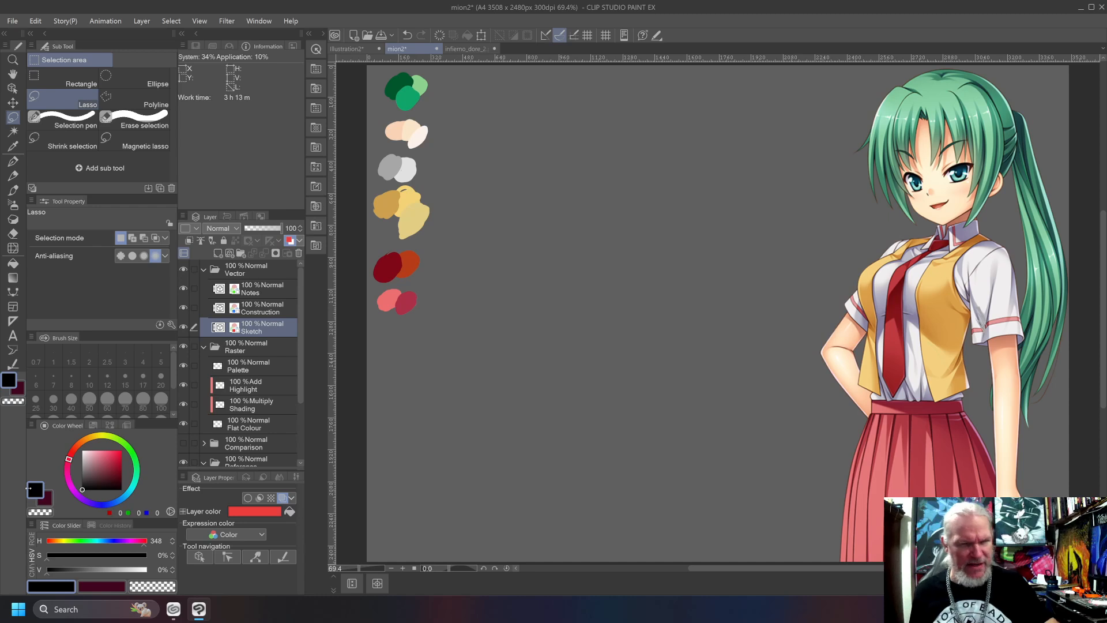
pyautogui.press('b')
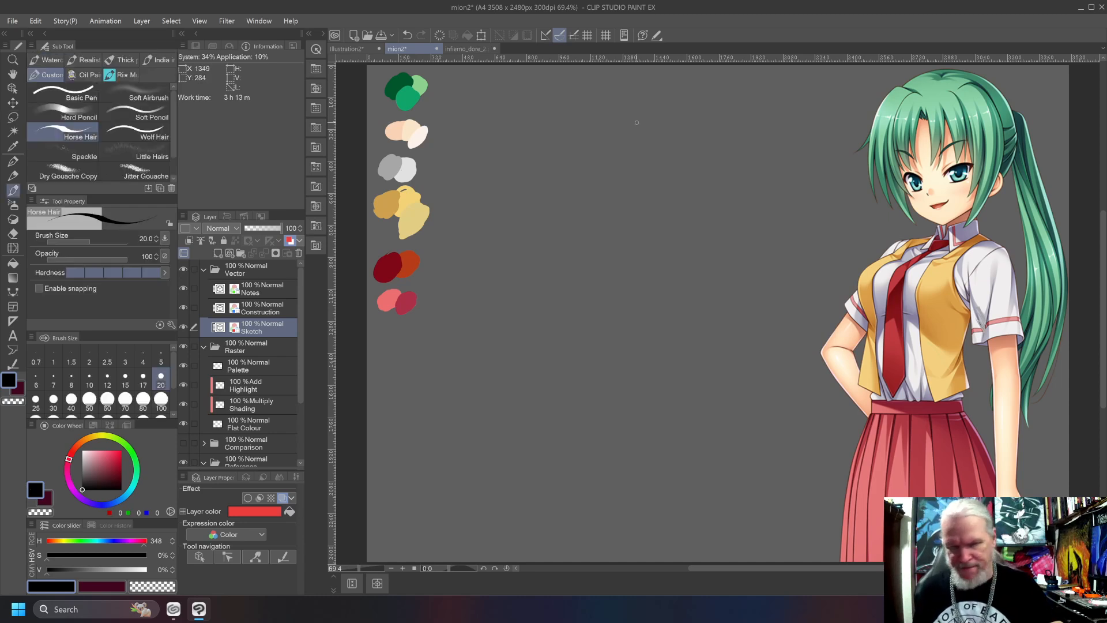
# Try freehand circles for the head on the Sketch layer at brush size 20, undoing each one.
pyautogui.moveTo(646, 96)
pyautogui.mouseDown()
pyautogui.moveTo(638, 197)
pyautogui.moveTo(693, 121)
pyautogui.moveTo(619, 203)
pyautogui.mouseUp()
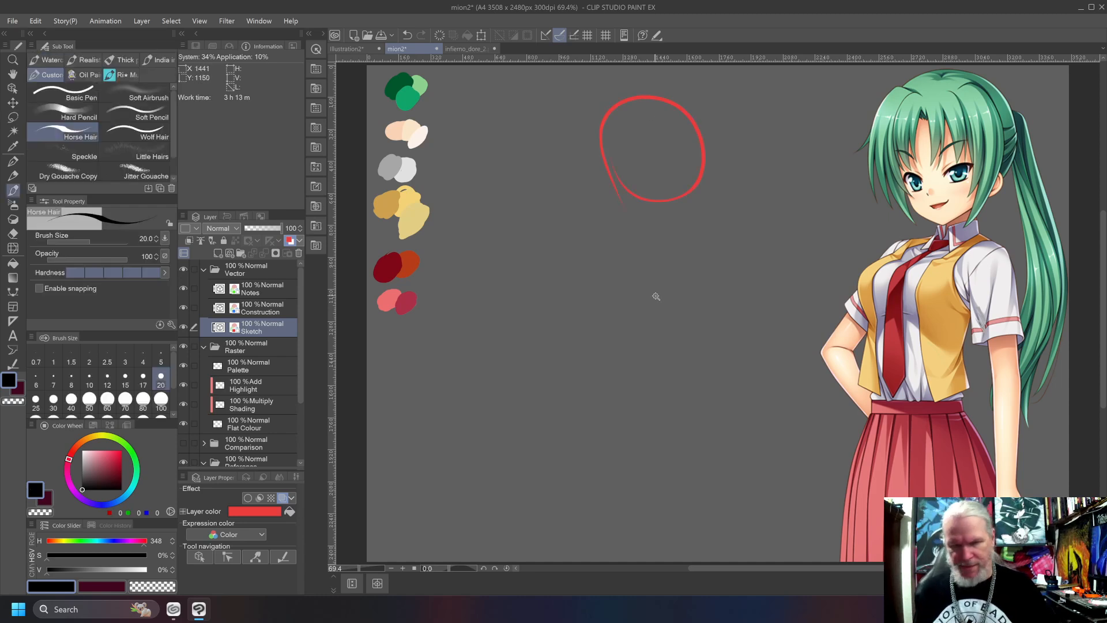
pyautogui.press('w')
pyautogui.hotkey('ctrl', 'z')
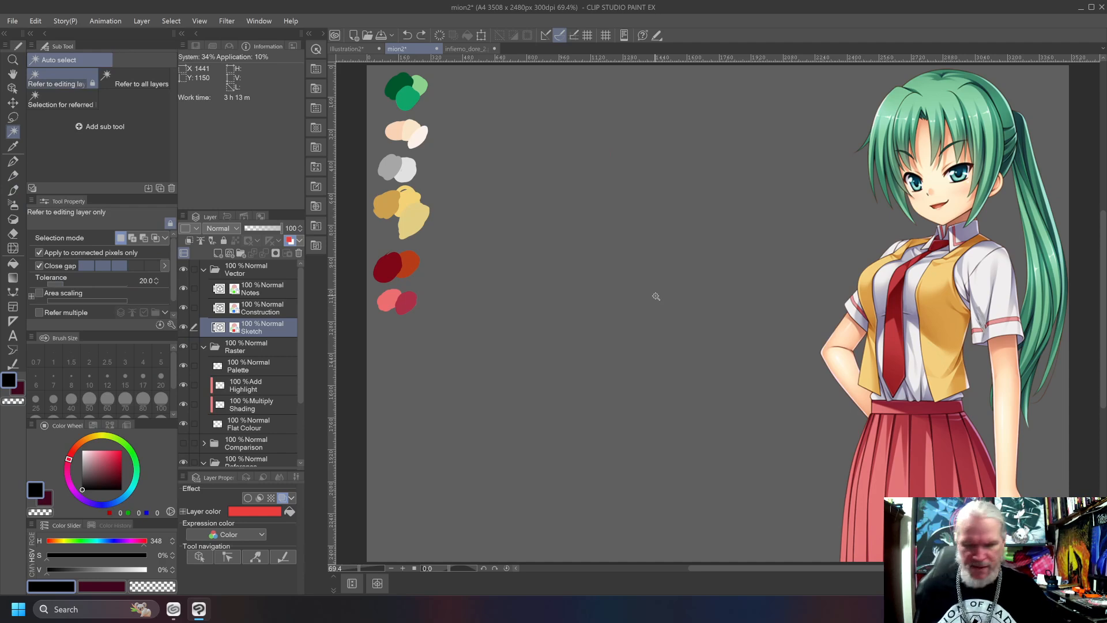
pyautogui.press('b')
pyautogui.moveTo(663, 116)
pyautogui.mouseDown()
pyautogui.moveTo(616, 151)
pyautogui.moveTo(679, 248)
pyautogui.moveTo(701, 132)
pyautogui.moveTo(657, 116)
pyautogui.mouseUp()
pyautogui.press('b')
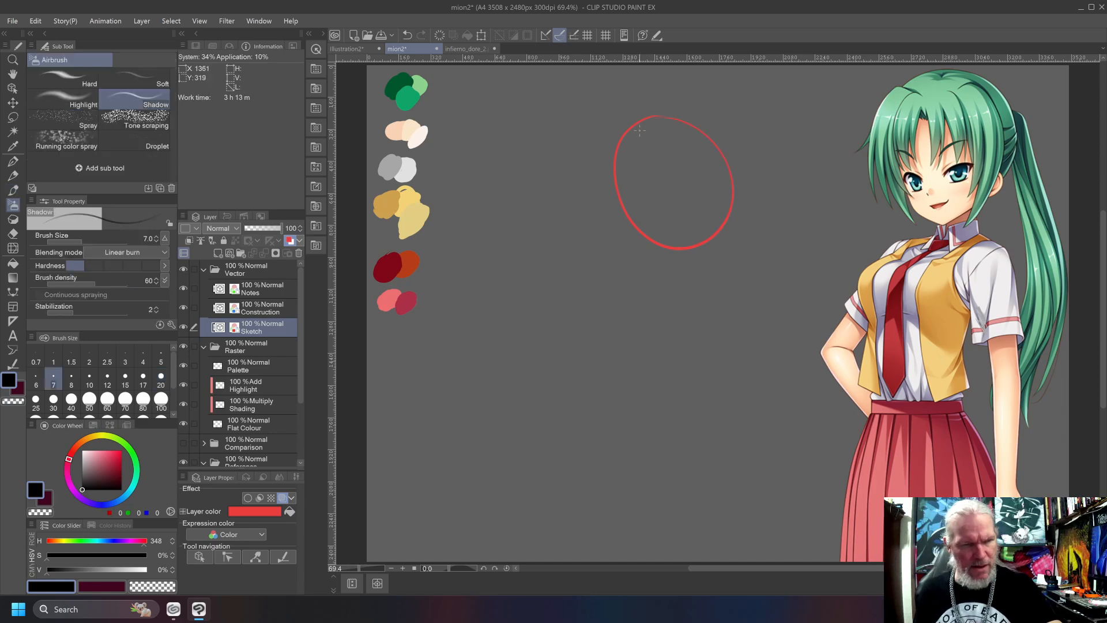
pyautogui.press('b')
pyautogui.press('b')
pyautogui.hotkey('ctrl', 'z')
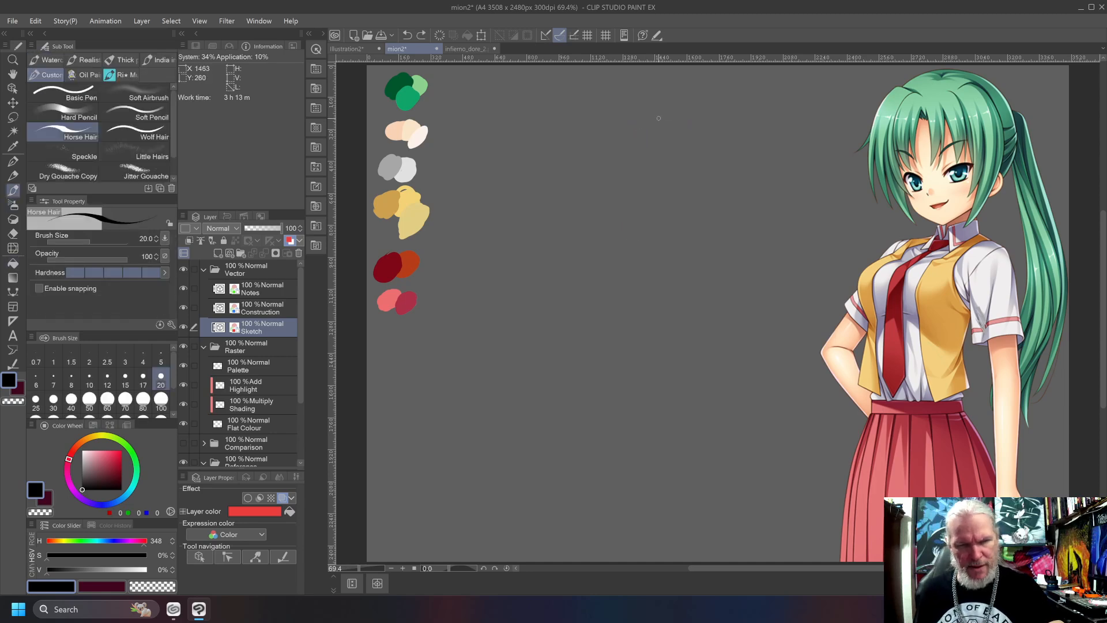
pyautogui.hotkey('ctrl', 'z')
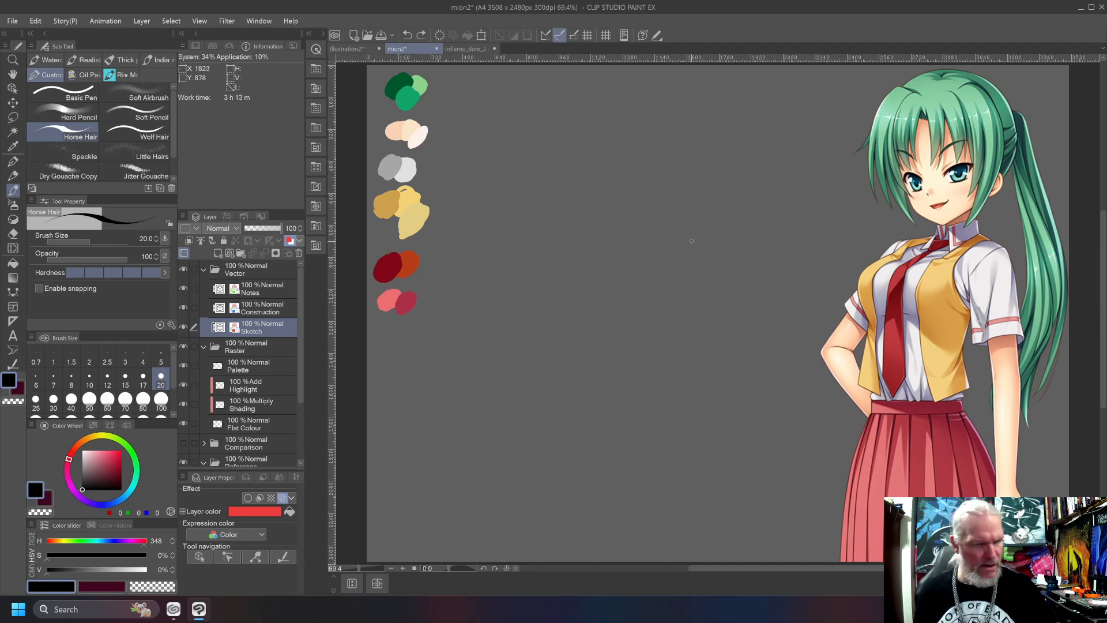
# Sketch the face's cheek, jaw and chin outline on the Sketch layer at brush size 5.
pyautogui.press('[')
pyautogui.press('[')
pyautogui.press('[')
pyautogui.press('[')
pyautogui.press('[')
pyautogui.press('[')
pyautogui.press('[')
pyautogui.press('[')
pyautogui.press('[')
pyautogui.press(']')
pyautogui.press(']')
pyautogui.press(']')
pyautogui.press(']')
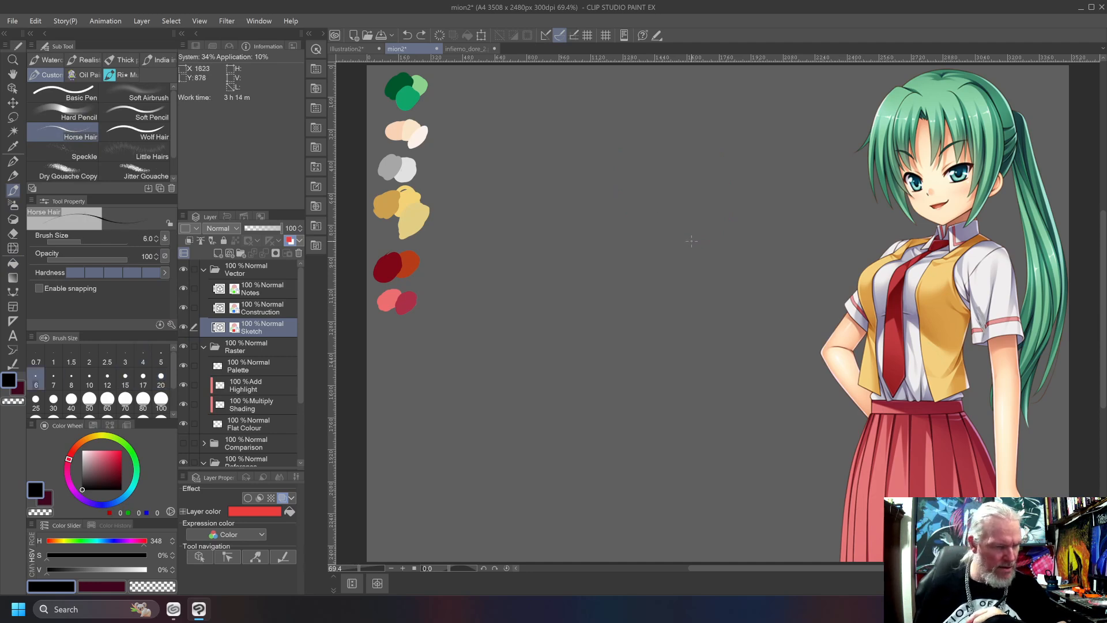
pyautogui.press('[')
pyautogui.press('[')
pyautogui.press('[')
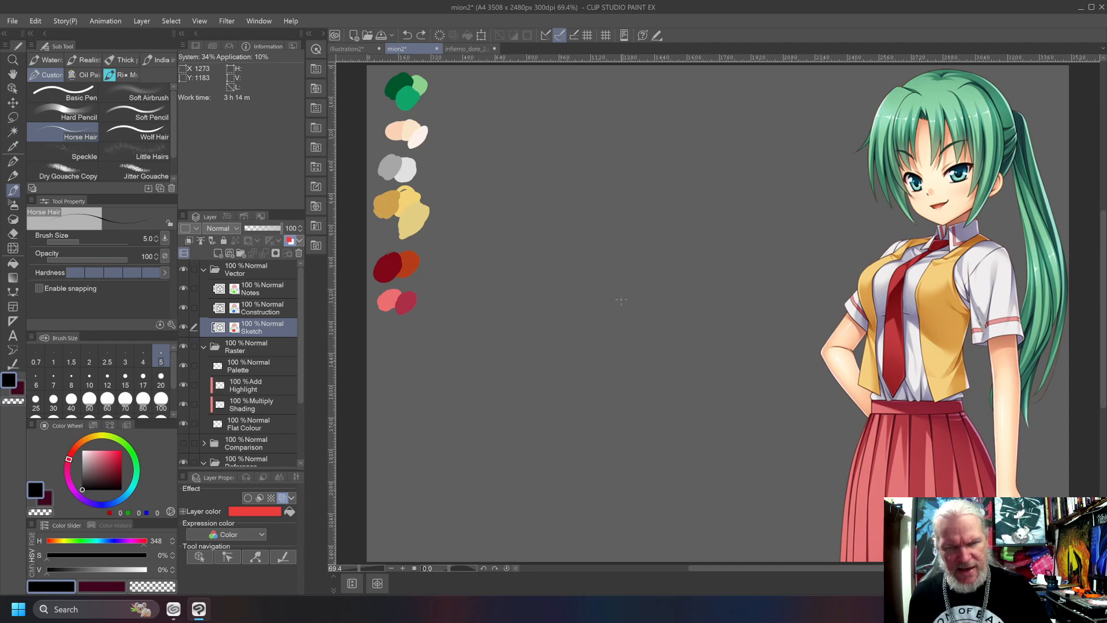
pyautogui.moveTo(678, 217); pyautogui.dragTo(628, 237)
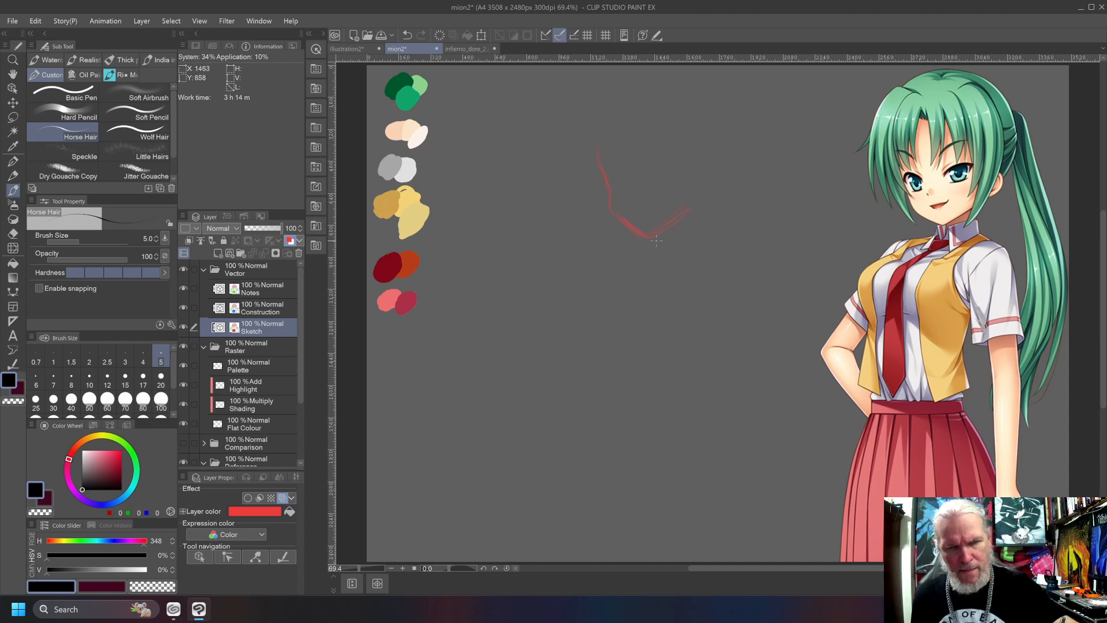
pyautogui.moveTo(665, 235); pyautogui.dragTo(691, 206)
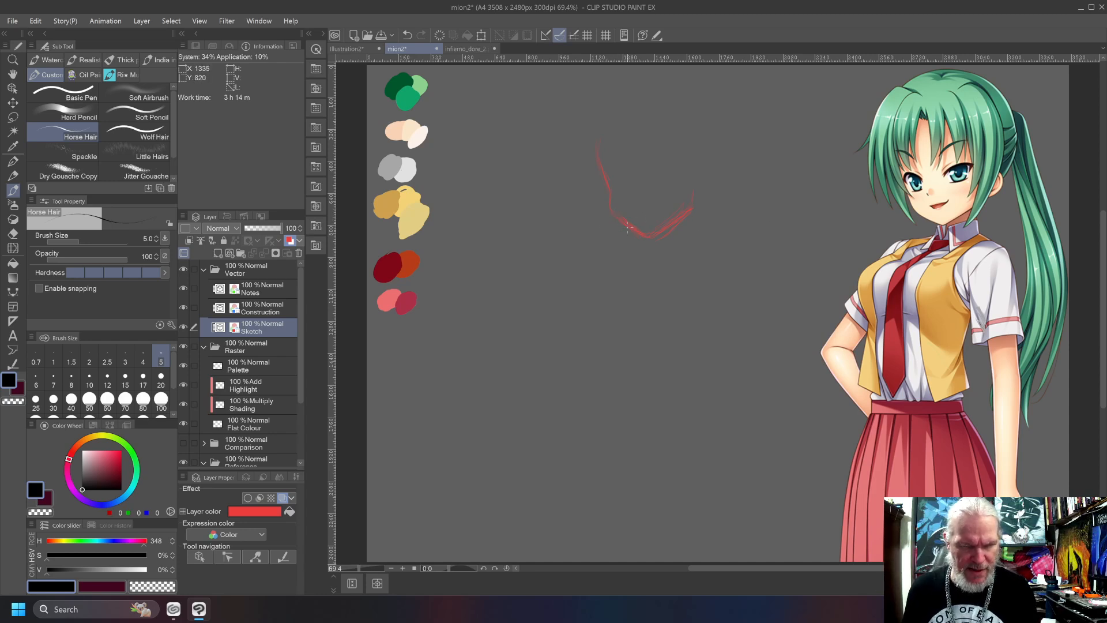
# Try a thicker chin stroke at brush size 30, remove it, and rework the chin line.
pyautogui.press('[')
pyautogui.press('[')
pyautogui.press('[')
pyautogui.press('[')
pyautogui.press('[')
pyautogui.press('[')
pyautogui.press('[')
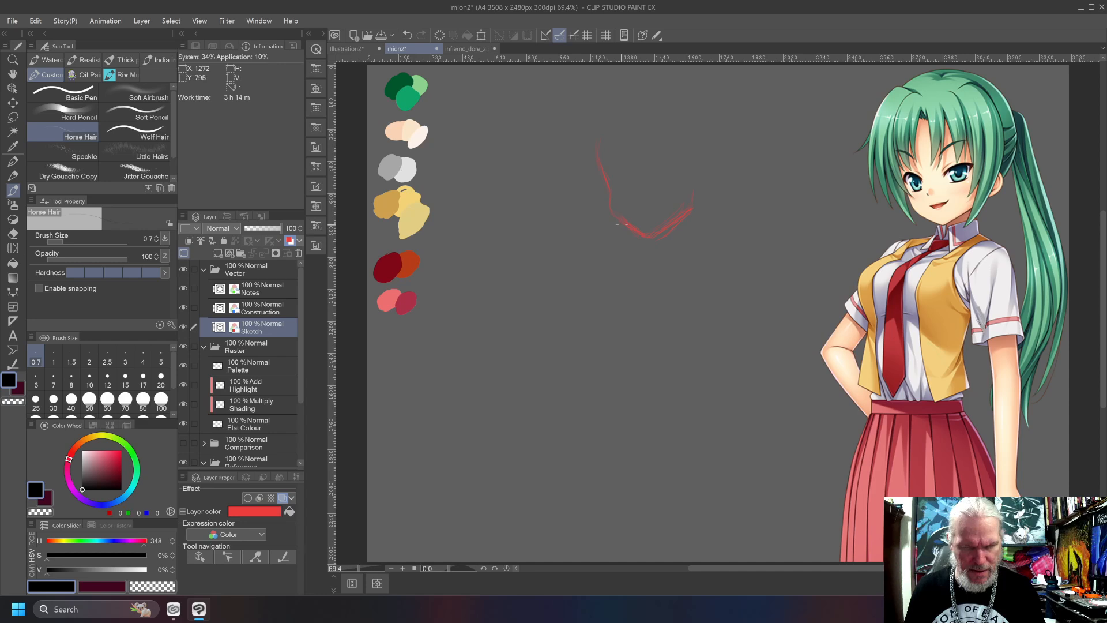
pyautogui.press(']')
pyautogui.press(']')
pyautogui.press(']')
pyautogui.press(']')
pyautogui.press(']')
pyautogui.press(']')
pyautogui.press(']')
pyautogui.press(']')
pyautogui.press(']')
pyautogui.press(']')
pyautogui.press(']')
pyautogui.press(']')
pyautogui.press(']')
pyautogui.press(']')
pyautogui.press(']')
pyautogui.press(']')
pyautogui.press(']')
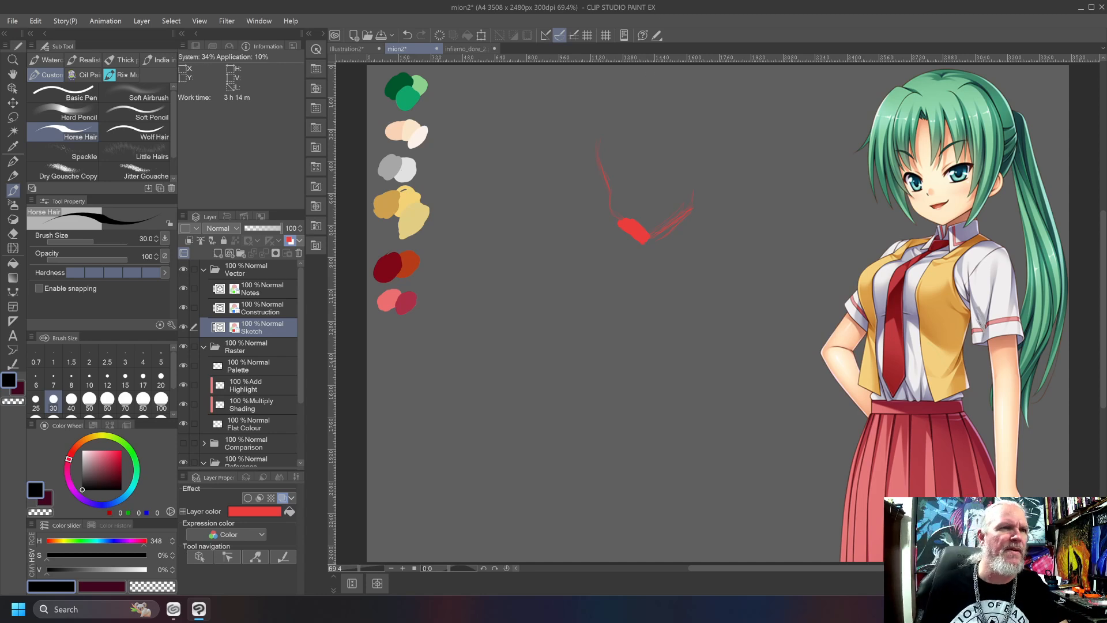
pyautogui.press('super')
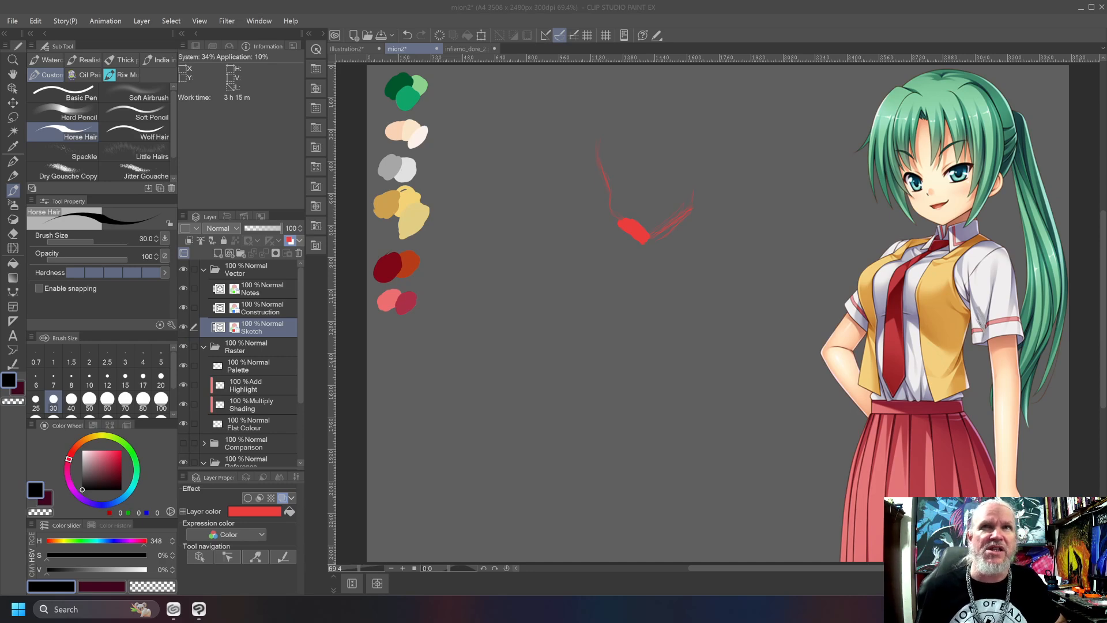
pyautogui.click(823, 20)
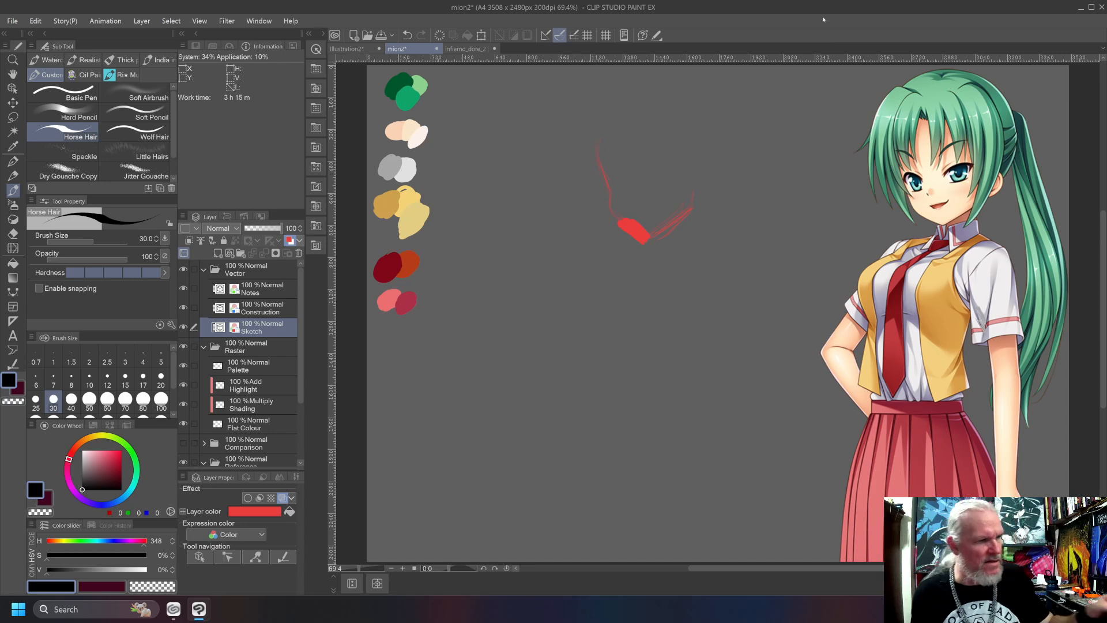
pyautogui.press('c')
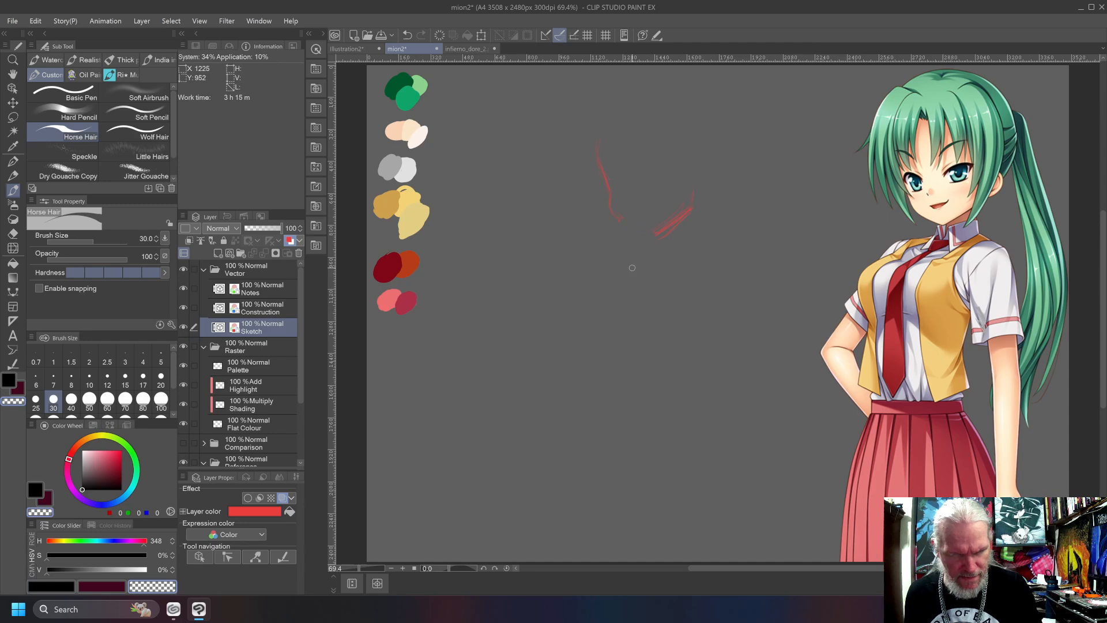
pyautogui.press('c')
pyautogui.moveTo(651, 236); pyautogui.dragTo(637, 230)
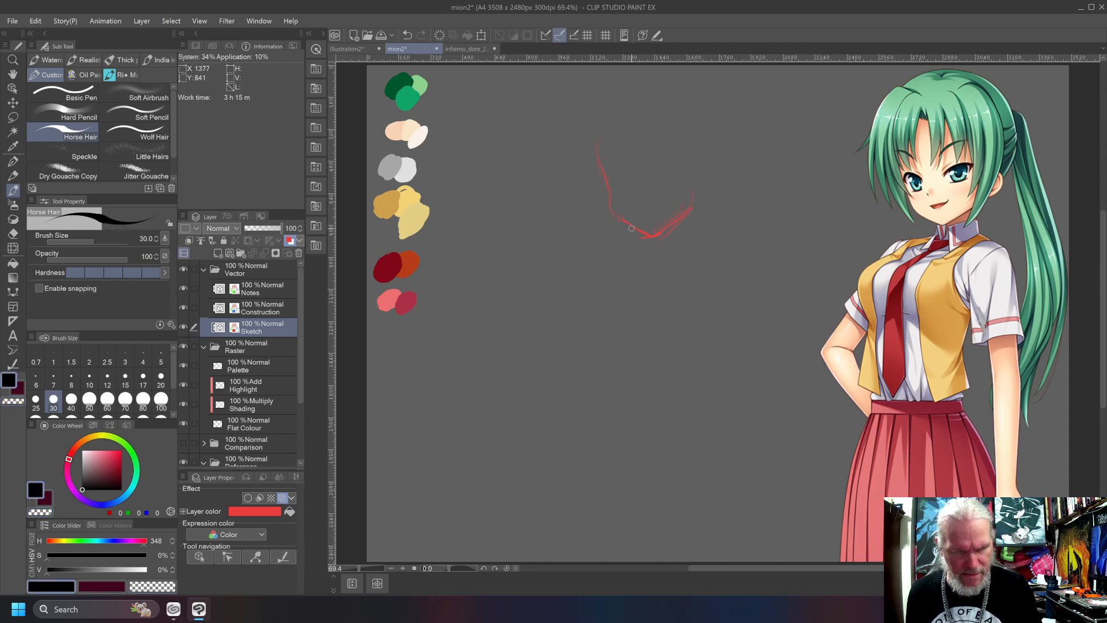
# Refine the jaw and cheek line at brush size 4, undoing the stray arcs below the chin.
pyautogui.press('[')
pyautogui.press('[')
pyautogui.press('[')
pyautogui.press('[')
pyautogui.press('[')
pyautogui.press('[')
pyautogui.press('[')
pyautogui.press('[')
pyautogui.press('[')
pyautogui.press('[')
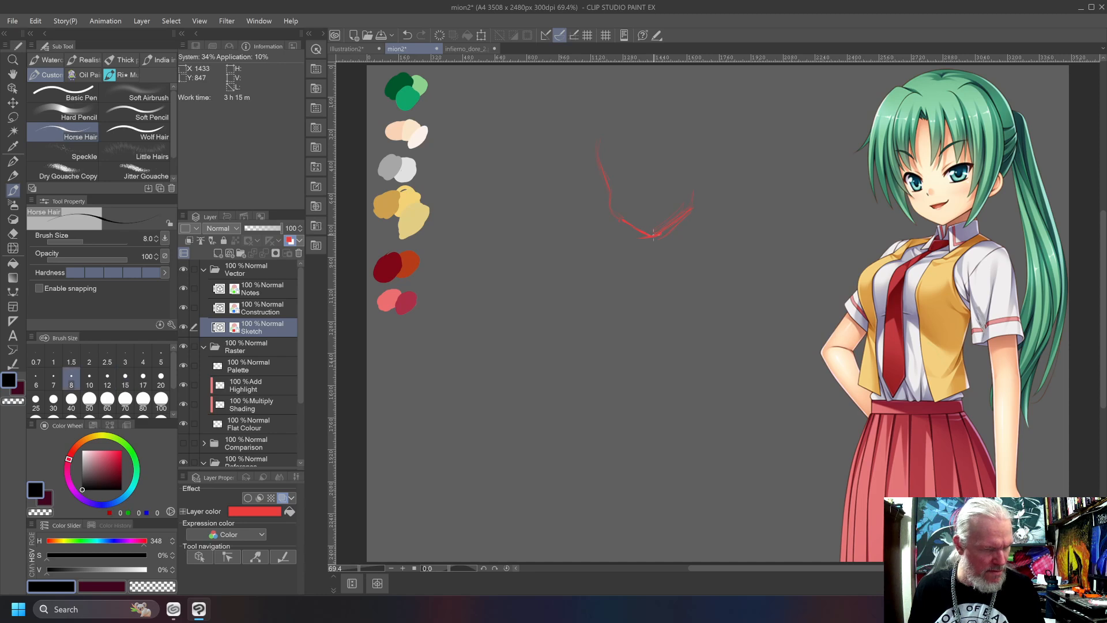
pyautogui.press('[')
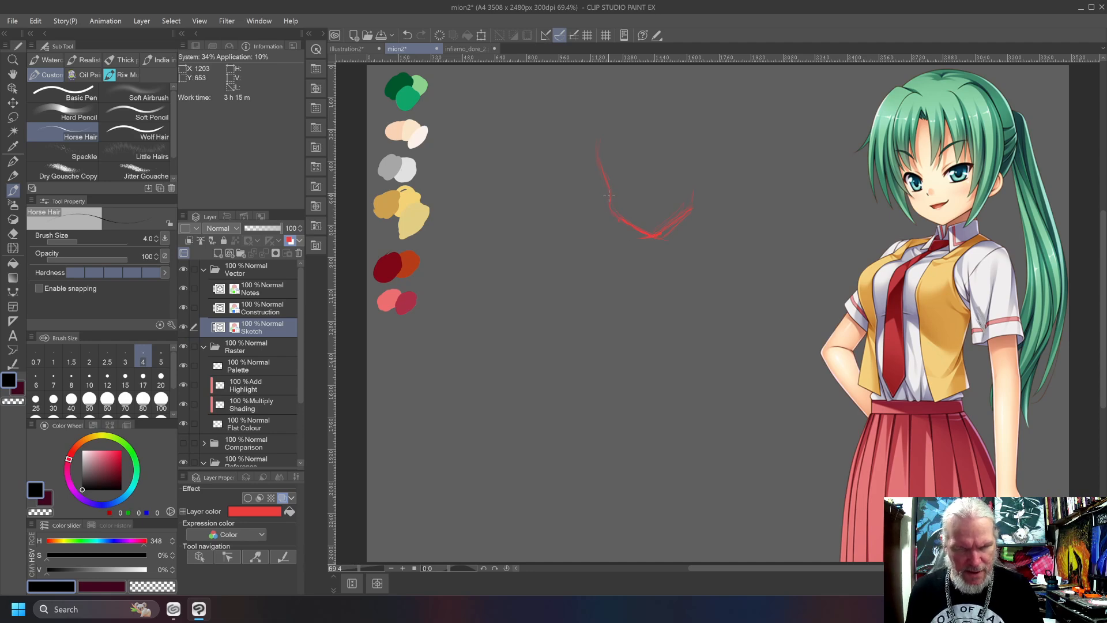
pyautogui.press('c')
pyautogui.press('c')
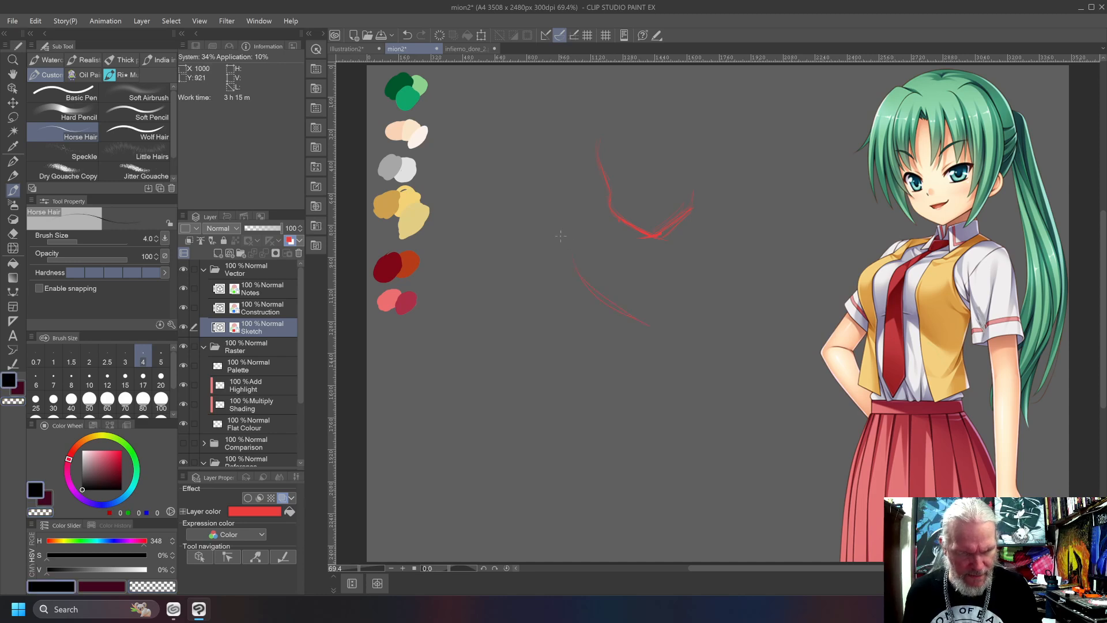
pyautogui.hotkey('ctrl', 'z')
pyautogui.moveTo(609, 197); pyautogui.dragTo(609, 217)
# Erase the whole face sketch from the Sketch layer using the transparent colour.
pyautogui.press('[')
pyautogui.press('[')
pyautogui.press('[')
pyautogui.press('[')
pyautogui.press('[')
pyautogui.press('[')
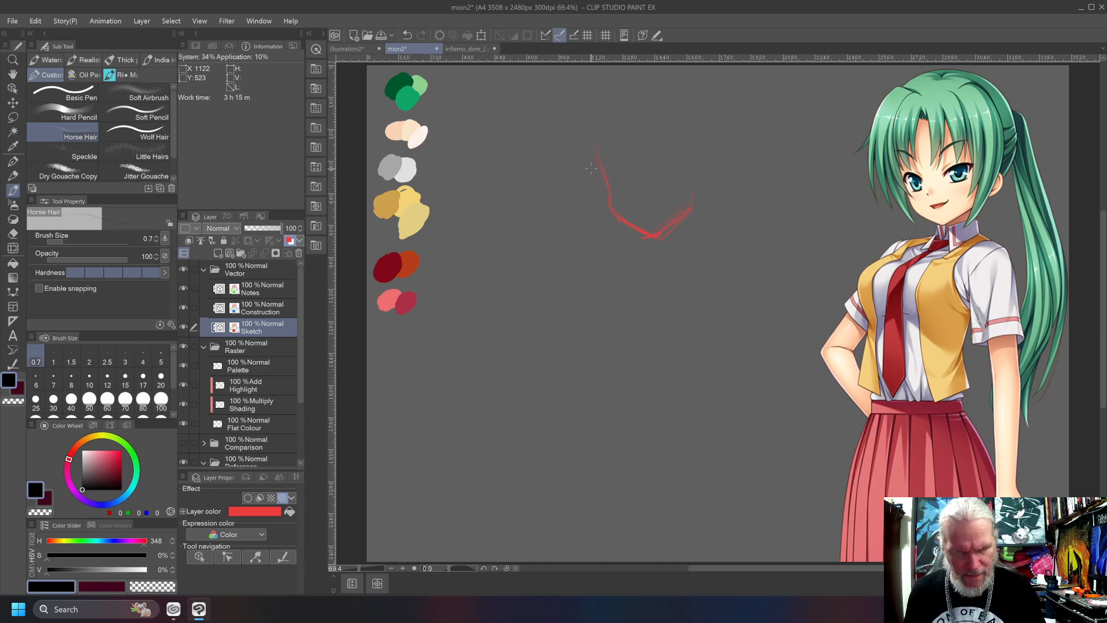
pyautogui.press(']')
pyautogui.press(']')
pyautogui.press(']')
pyautogui.press(']')
pyautogui.press(']')
pyautogui.press(']')
pyautogui.press(']')
pyautogui.press(']')
pyautogui.press(']')
pyautogui.press(']')
pyautogui.press(']')
pyautogui.press(']')
pyautogui.press(']')
pyautogui.press(']')
pyautogui.press(']')
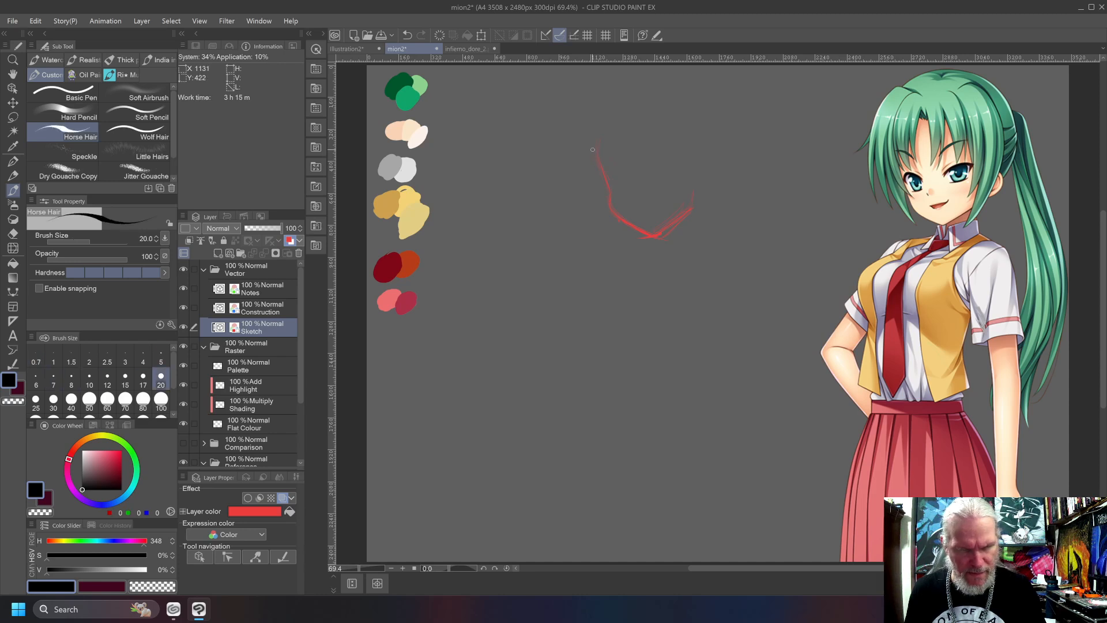
pyautogui.press('c')
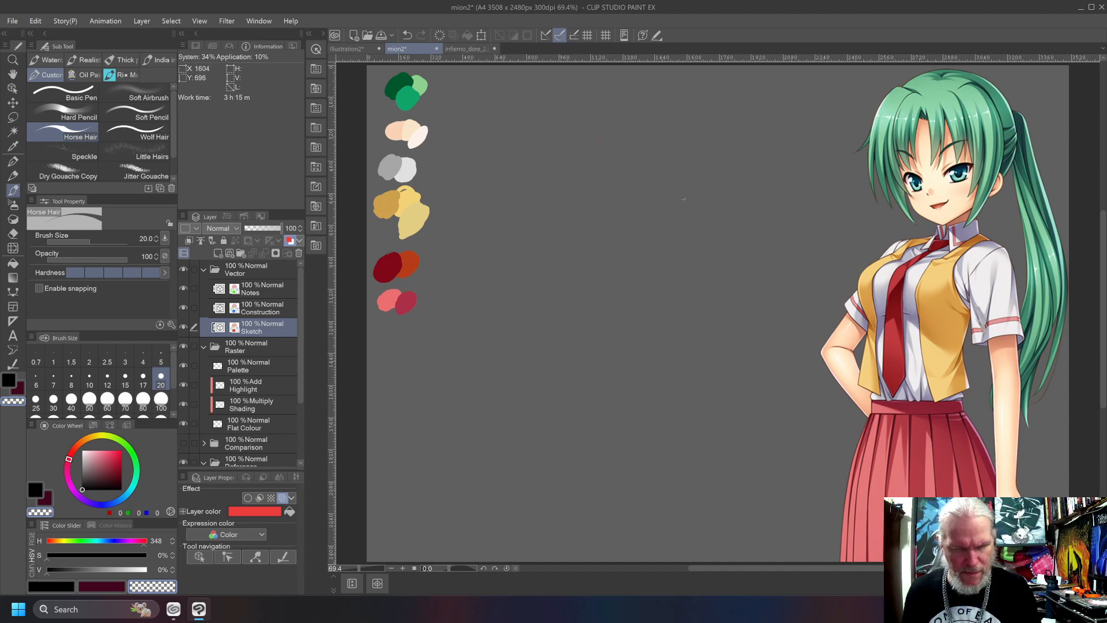
pyautogui.press(']')
pyautogui.press(']')
pyautogui.press(']')
pyautogui.press(']')
pyautogui.press(']')
pyautogui.press(']')
pyautogui.press(']')
pyautogui.press(']')
pyautogui.press(']')
pyautogui.press(']')
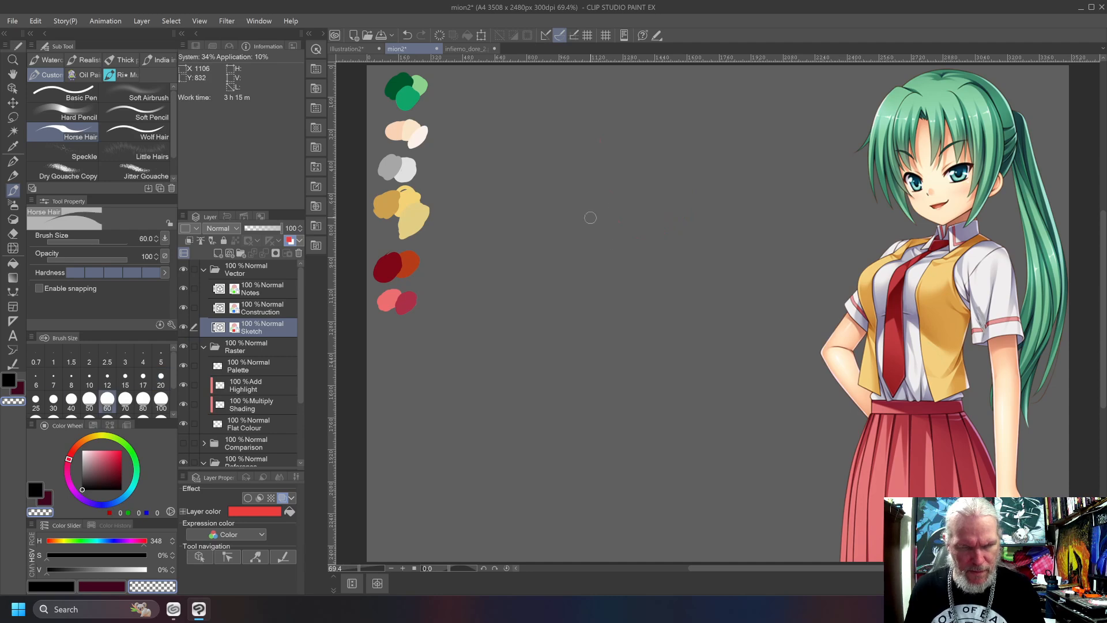
# Sketch the straight hanging arm with its shoulder, elbow, wrist and hand in black at brush size 4.
pyautogui.press('[')
pyautogui.press('[')
pyautogui.press('[')
pyautogui.press('[')
pyautogui.press('[')
pyautogui.press('[')
pyautogui.press('[')
pyautogui.press('[')
pyautogui.press('[')
pyautogui.press('[')
pyautogui.press('[')
pyautogui.press('[')
pyautogui.press('[')
pyautogui.press('[')
pyautogui.press('[')
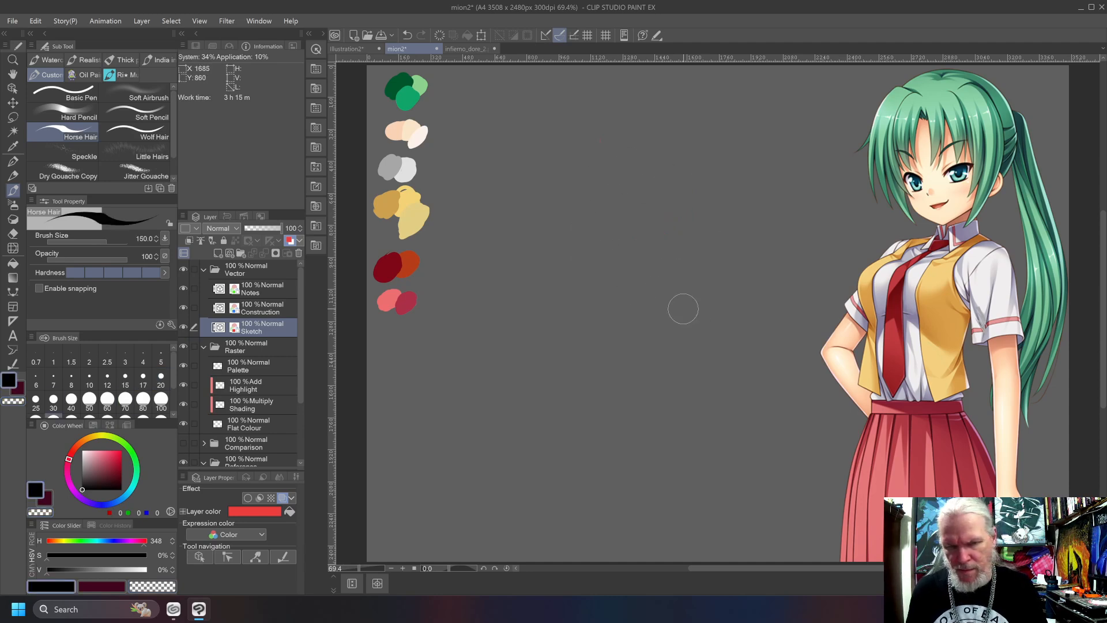
pyautogui.press('[')
pyautogui.press('[')
pyautogui.press('[')
pyautogui.press('[')
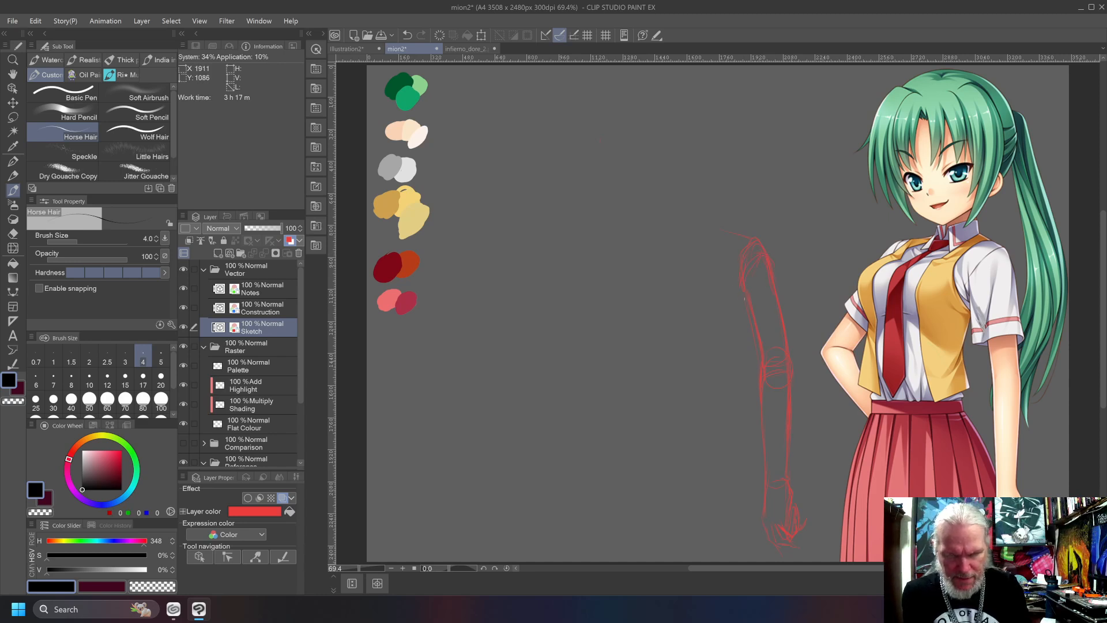
# Erase the rounded shoulder top of the arm sketch using an enlarged brush with the transparent colour.
pyautogui.press('c')
pyautogui.press('[')
pyautogui.press(']')
pyautogui.press(']')
pyautogui.press(']')
pyautogui.press(']')
pyautogui.press(']')
pyautogui.press(']')
pyautogui.press(']')
pyautogui.press(']')
pyautogui.press(']')
pyautogui.press(']')
# Redraw the shoulder in black at brush size 4, and sketch the short sleeve, shirt collar and necktie.
pyautogui.press(']')
pyautogui.press(']')
pyautogui.press(']')
pyautogui.press(']')
pyautogui.press(']')
pyautogui.press(']')
pyautogui.press(']')
pyautogui.press(']')
pyautogui.moveTo(770, 250)
pyautogui.mouseDown()
pyautogui.moveTo(738, 229)
pyautogui.moveTo(749, 232)
pyautogui.moveTo(749, 216)
pyautogui.moveTo(763, 243)
pyautogui.moveTo(731, 242)
pyautogui.moveTo(725, 294)
pyautogui.moveTo(756, 244)
pyautogui.moveTo(715, 301)
pyautogui.mouseUp()
pyautogui.press('c')
pyautogui.press('[')
pyautogui.press('[')
pyautogui.press('[')
pyautogui.press('[')
pyautogui.press('[')
pyautogui.press('[')
pyautogui.press('[')
pyautogui.press('[')
pyautogui.press('[')
pyautogui.press('[')
pyautogui.press('[')
pyautogui.press('[')
pyautogui.press('[')
pyautogui.press('[')
pyautogui.press('[')
pyautogui.press('[')
pyautogui.press('[')
pyautogui.press('[')
pyautogui.press('[')
pyautogui.press(']')
pyautogui.press(']')
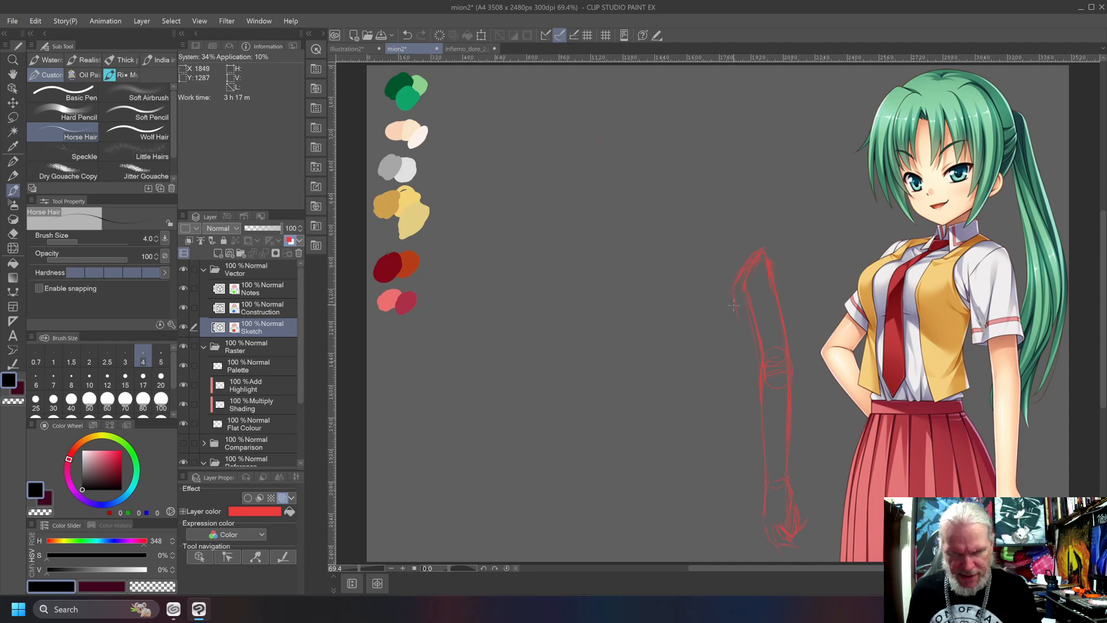
pyautogui.moveTo(736, 343); pyautogui.dragTo(753, 334)
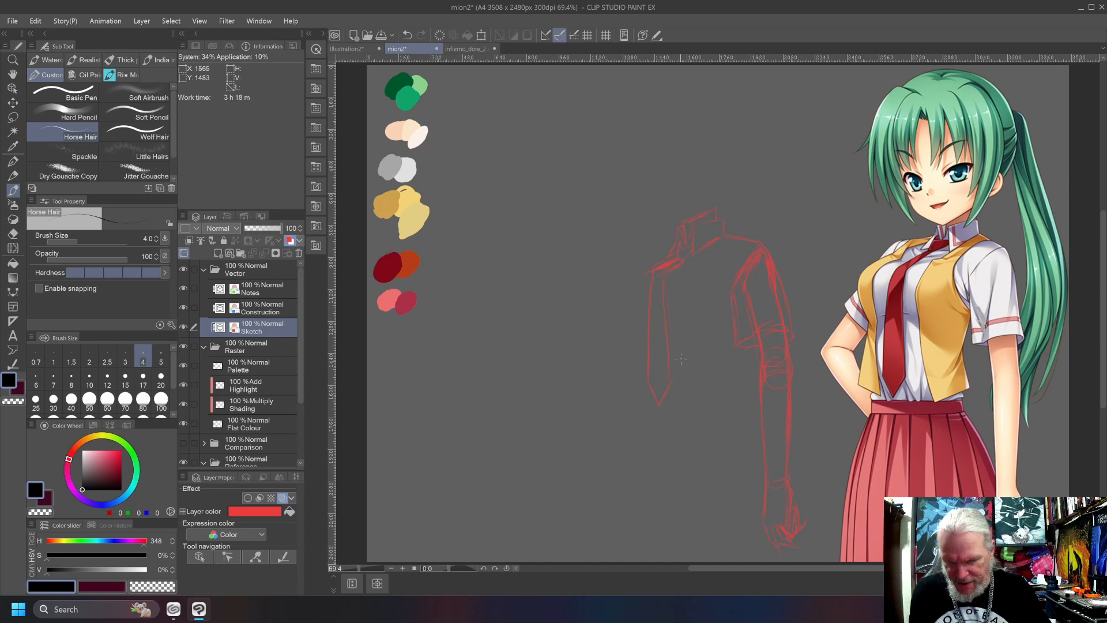
# Erase the hanging part of the necktie with the transparent colour at brush size 30.
pyautogui.press('[')
pyautogui.press(']')
pyautogui.press(']')
pyautogui.press(']')
pyautogui.press(']')
pyautogui.press(']')
pyautogui.press(']')
pyautogui.press(']')
pyautogui.press(']')
pyautogui.press(']')
pyautogui.press(']')
pyautogui.press(']')
pyautogui.press(']')
pyautogui.press(']')
pyautogui.press(']')
pyautogui.press(']')
pyautogui.press(']')
pyautogui.press(']')
pyautogui.press(']')
pyautogui.press(']')
pyautogui.press(']')
pyautogui.press('c')
pyautogui.moveTo(651, 287)
pyautogui.mouseDown()
pyautogui.moveTo(667, 300)
pyautogui.moveTo(665, 346)
pyautogui.moveTo(642, 363)
pyautogui.mouseUp()
pyautogui.press('[')
pyautogui.press('[')
pyautogui.press('[')
pyautogui.press('[')
pyautogui.press('[')
pyautogui.press('[')
pyautogui.press('[')
pyautogui.press('[')
pyautogui.press('[')
pyautogui.press('[')
pyautogui.press('[')
pyautogui.press('[')
pyautogui.press('[')
pyautogui.press('[')
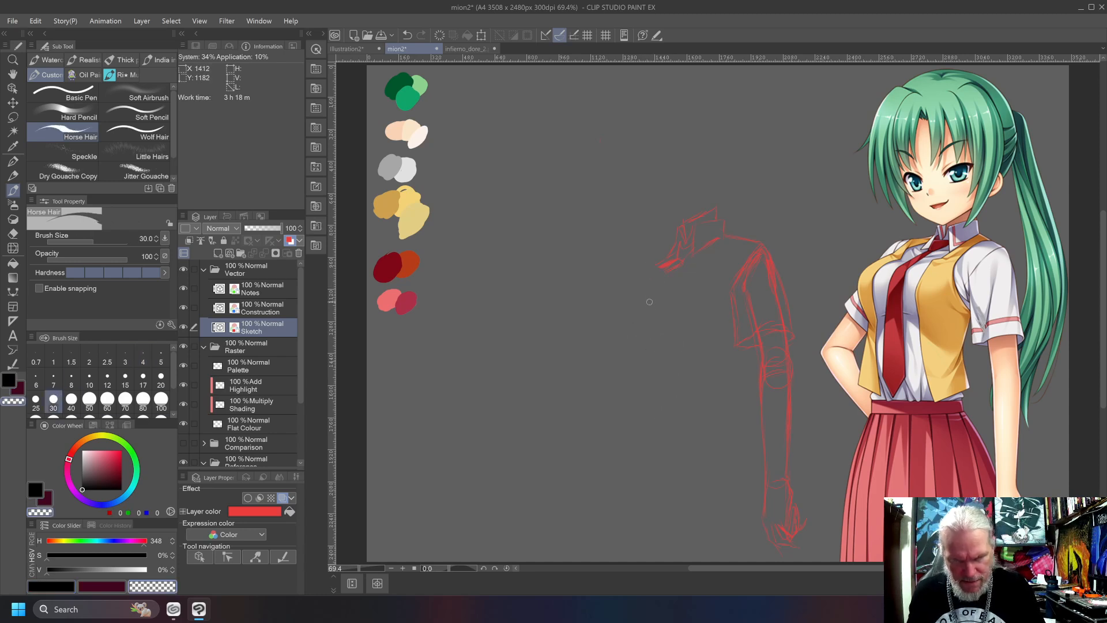
# Try a small angular shape above the shoulder in black at brush size 4, and undo it.
pyautogui.press('[')
pyautogui.press('[')
pyautogui.press('[')
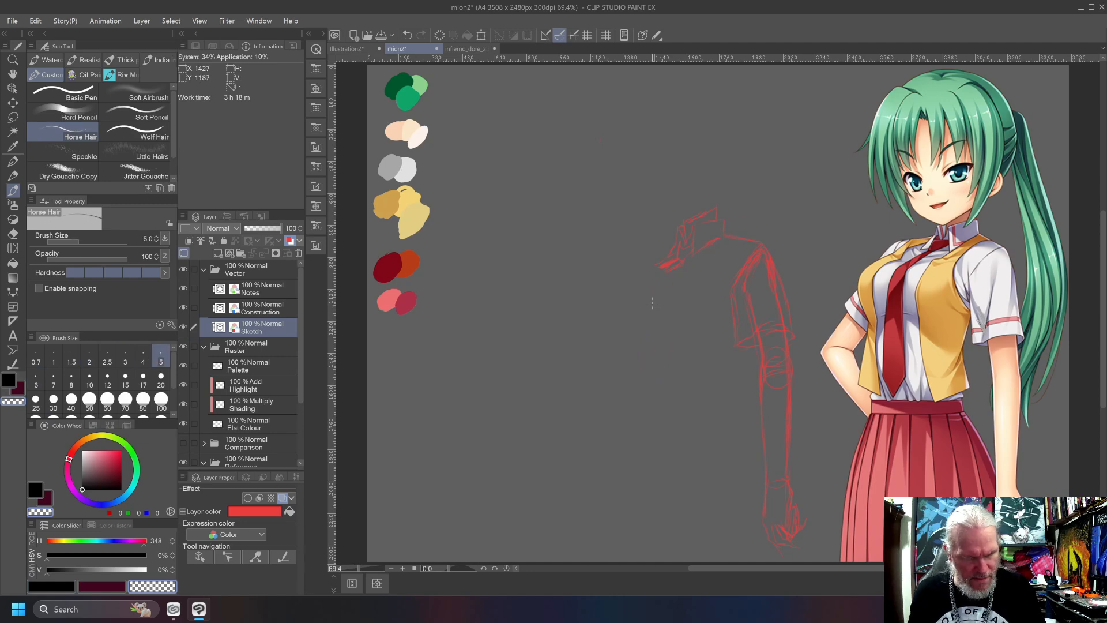
pyautogui.press('[')
pyautogui.press('c')
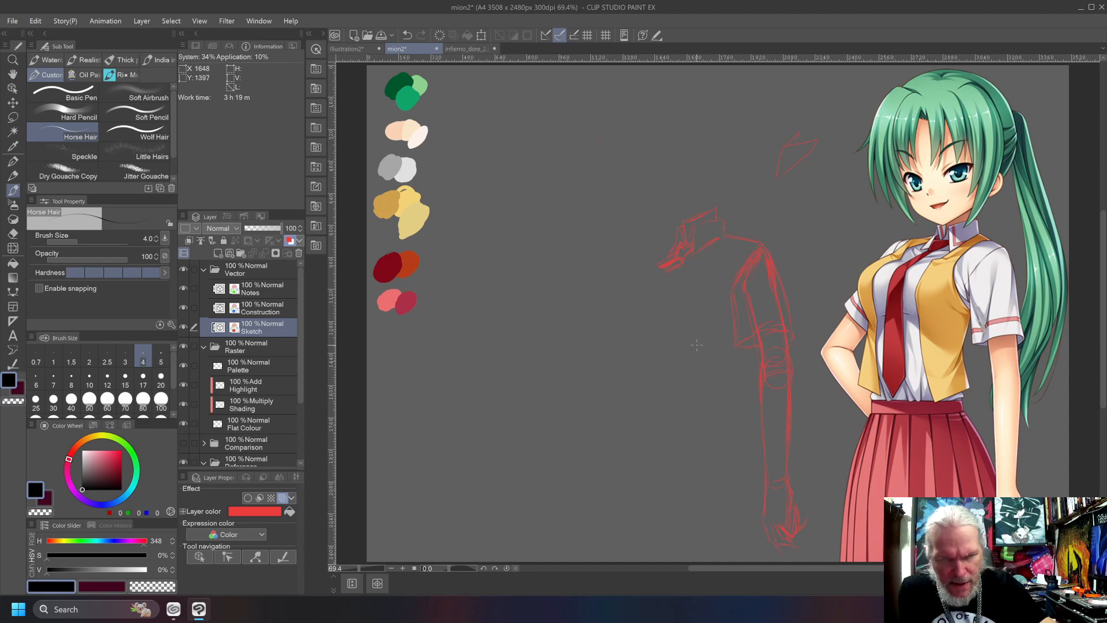
pyautogui.hotkey('ctrl', 'z')
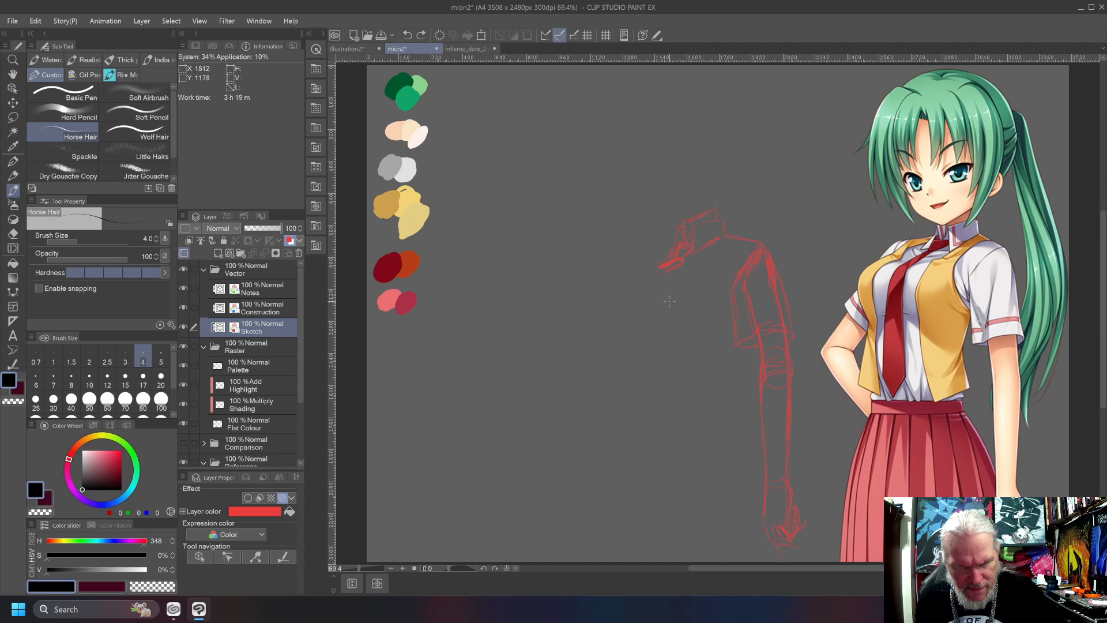
# Erase the tie knot and the collar strokes around it with an enlarged transparent brush, and reduce the brush size again.
pyautogui.press(']')
pyautogui.press(']')
pyautogui.press(']')
pyautogui.press(']')
pyautogui.press(']')
pyautogui.press(']')
pyautogui.press(']')
pyautogui.press(']')
pyautogui.press(']')
pyautogui.press(']')
pyautogui.press(']')
pyautogui.press(']')
pyautogui.press(']')
pyautogui.press(']')
pyautogui.press(']')
pyautogui.press(']')
pyautogui.press(']')
pyautogui.press(']')
pyautogui.press(']')
pyautogui.press(']')
pyautogui.press('c')
pyautogui.moveTo(655, 265); pyautogui.dragTo(673, 275)
pyautogui.press('[')
pyautogui.press('[')
pyautogui.press('[')
pyautogui.press('[')
pyautogui.press('[')
pyautogui.press('[')
pyautogui.press('[')
pyautogui.press('[')
pyautogui.press('[')
pyautogui.press('[')
pyautogui.press('[')
pyautogui.press('[')
pyautogui.press('[')
pyautogui.press('[')
pyautogui.press('[')
pyautogui.press('[')
pyautogui.press('[')
pyautogui.press('[')
pyautogui.press('[')
pyautogui.press('[')
pyautogui.press('[')
pyautogui.press('[')
pyautogui.press('[')
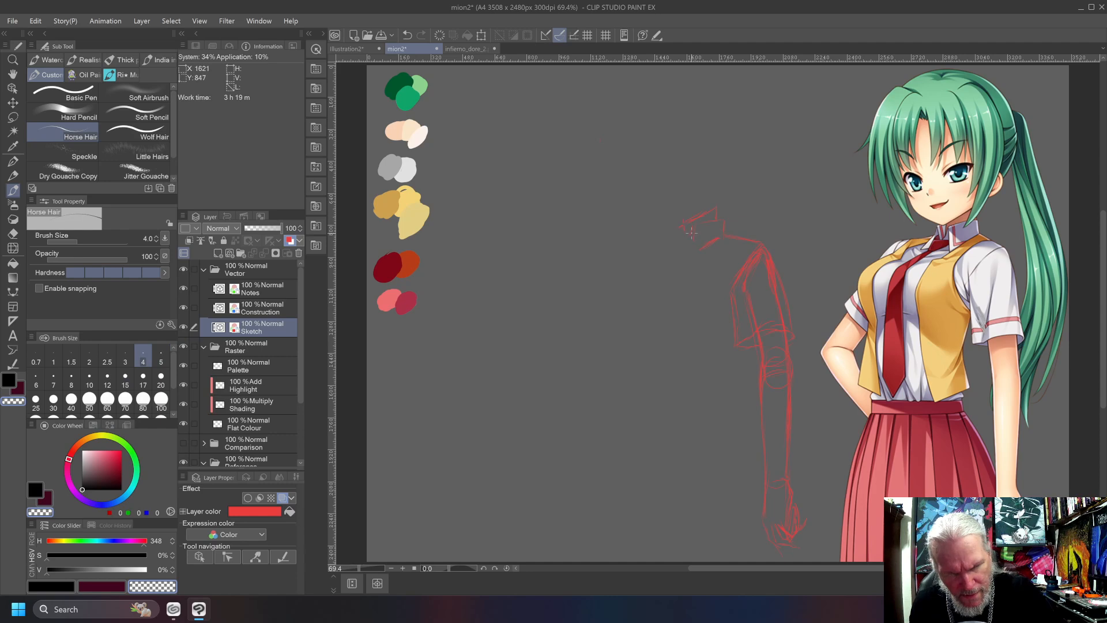
# Redraw the collar opening and necktie in black at brush size 4, and sketch the near side of the vest.
pyautogui.press('c')
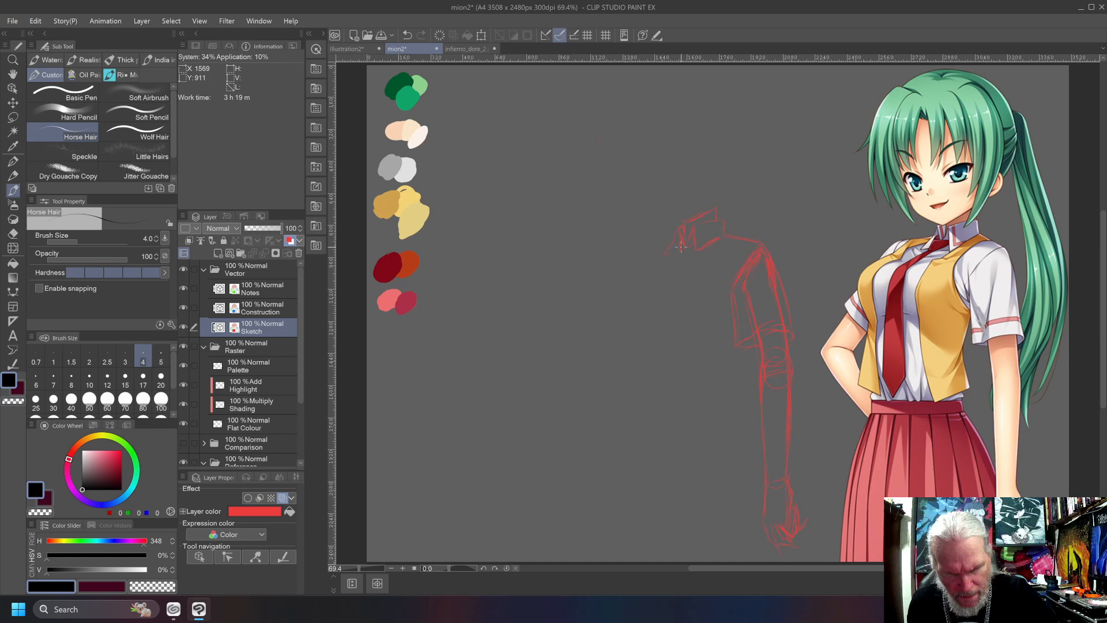
pyautogui.moveTo(694, 250); pyautogui.dragTo(661, 275)
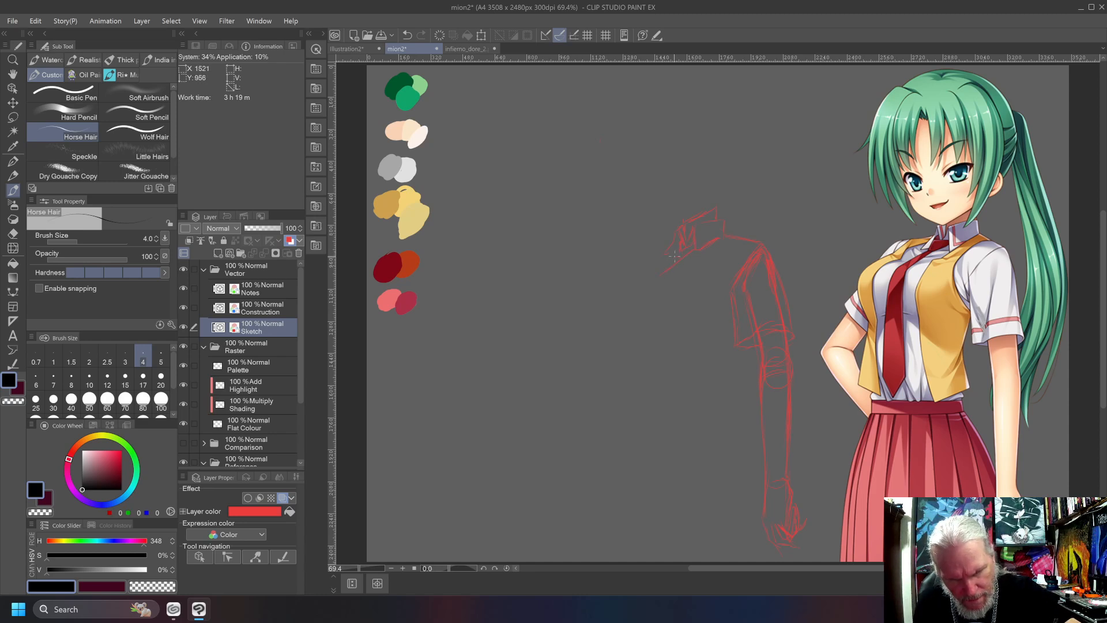
pyautogui.moveTo(672, 260)
pyautogui.mouseDown()
pyautogui.moveTo(643, 273)
pyautogui.moveTo(661, 273)
pyautogui.mouseUp()
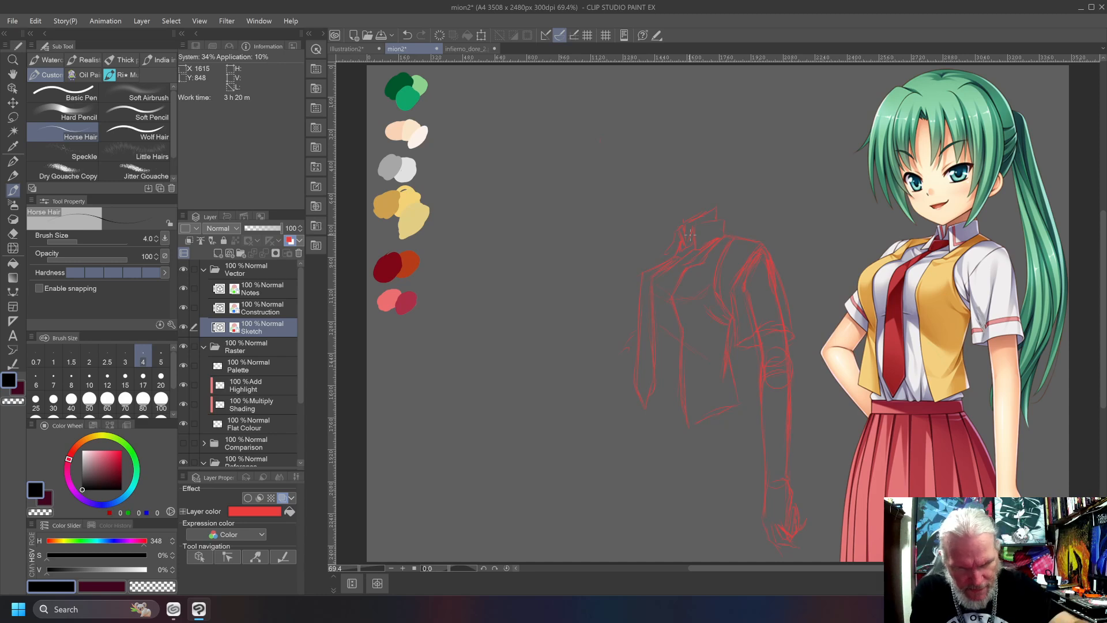
# Sketch the far shoulder and the chest contour beside the tie, undoing and redrawing the contour strokes.
pyautogui.moveTo(672, 240); pyautogui.dragTo(639, 248)
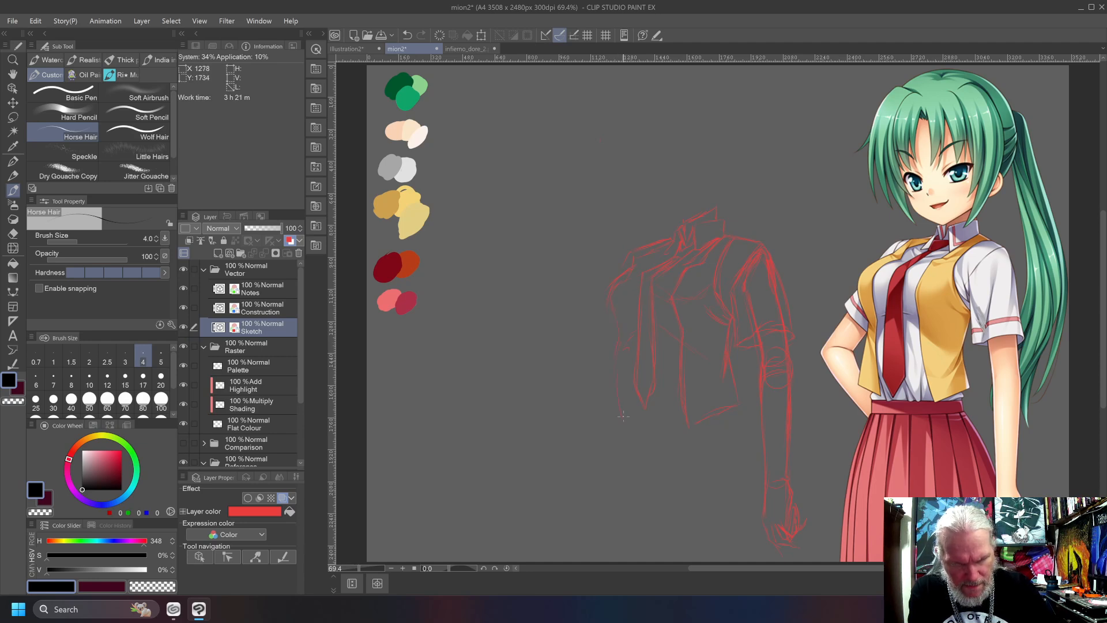
pyautogui.hotkey('ctrl', 'z')
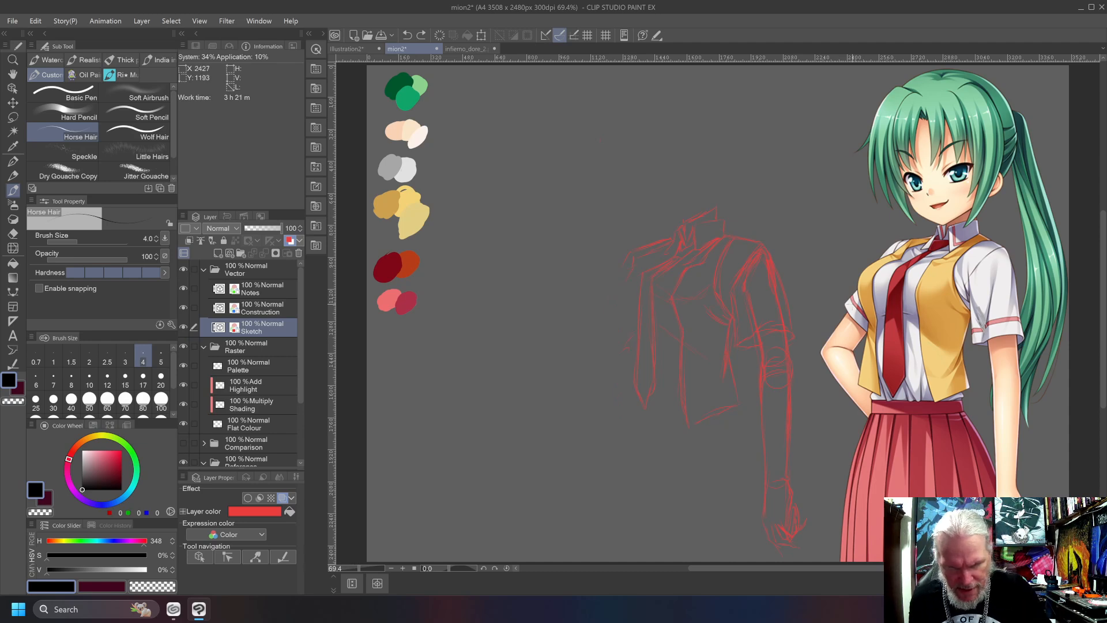
pyautogui.moveTo(658, 330); pyautogui.dragTo(645, 323)
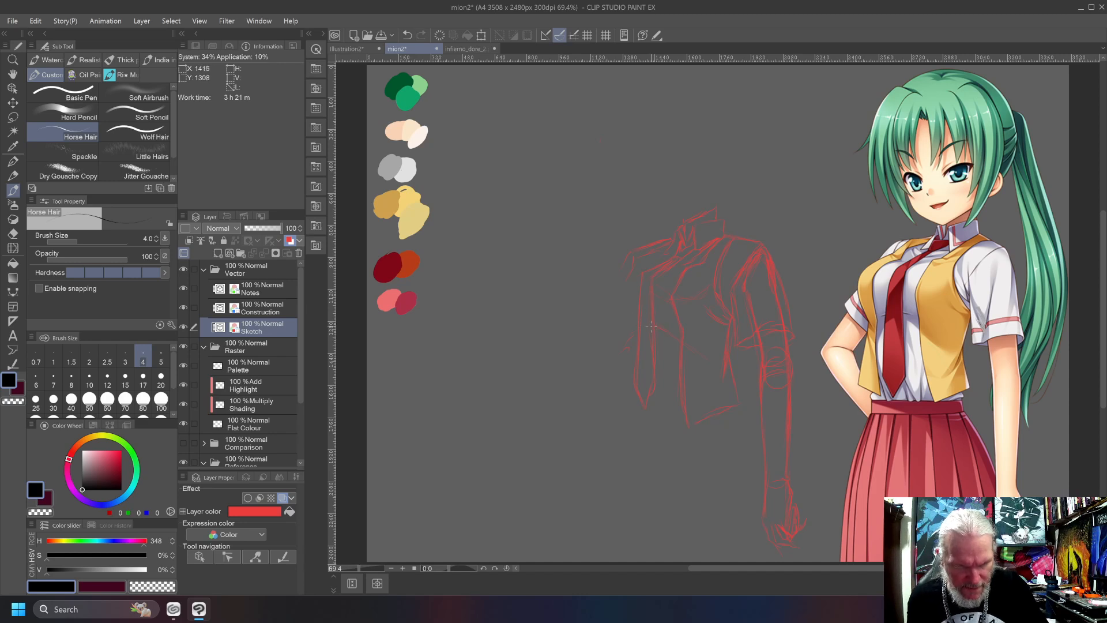
pyautogui.hotkey('ctrl', 'z')
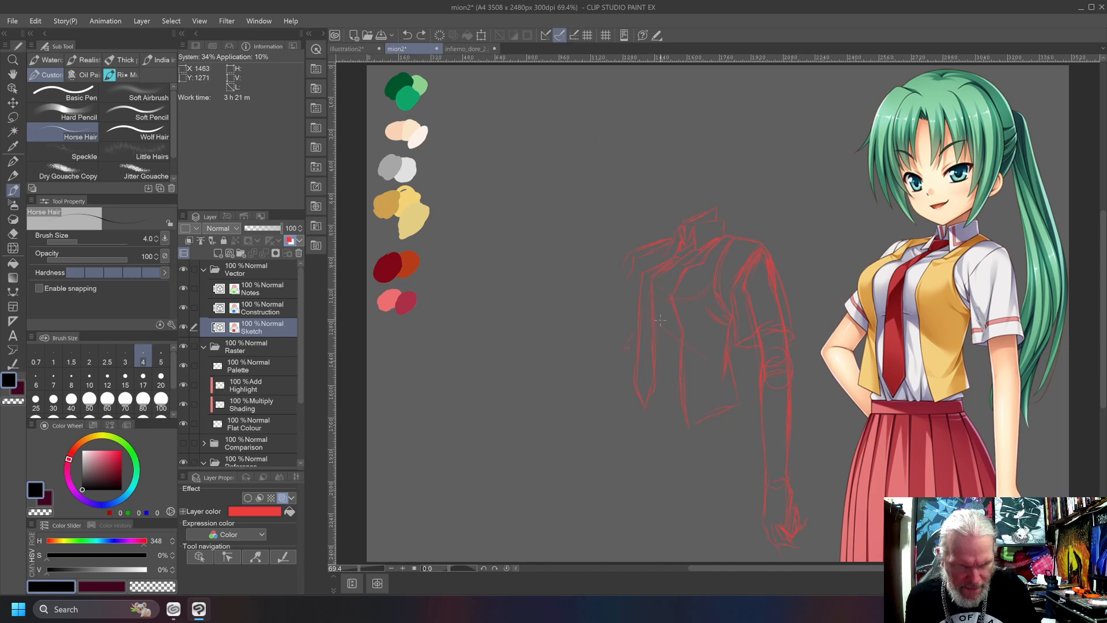
pyautogui.moveTo(655, 316); pyautogui.dragTo(626, 323)
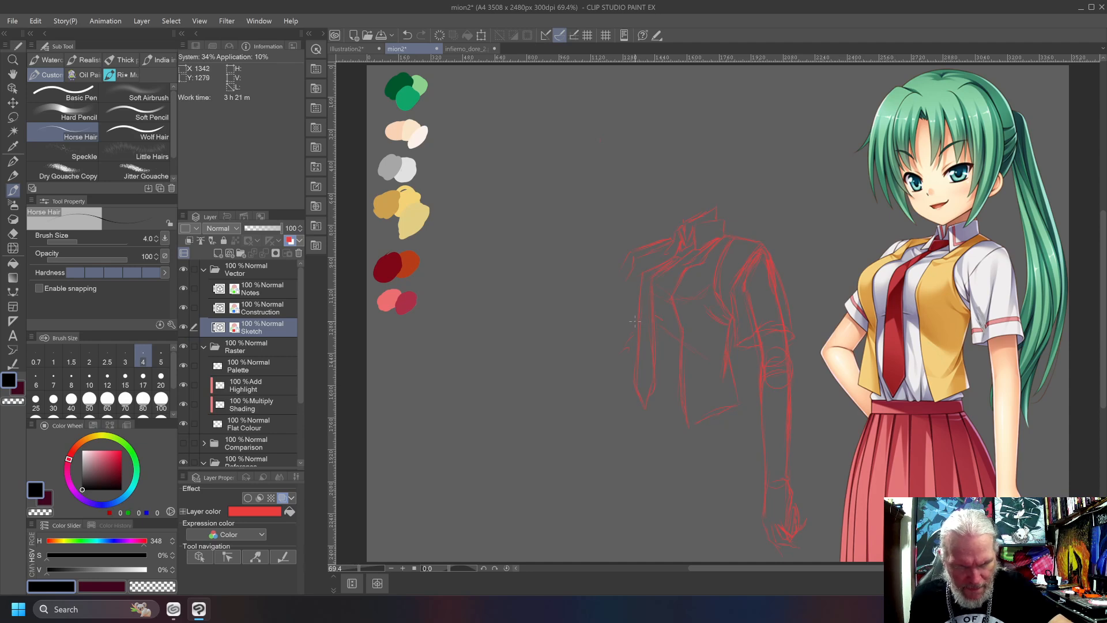
pyautogui.hotkey('ctrl', 'z')
pyautogui.moveTo(653, 315); pyautogui.dragTo(636, 317)
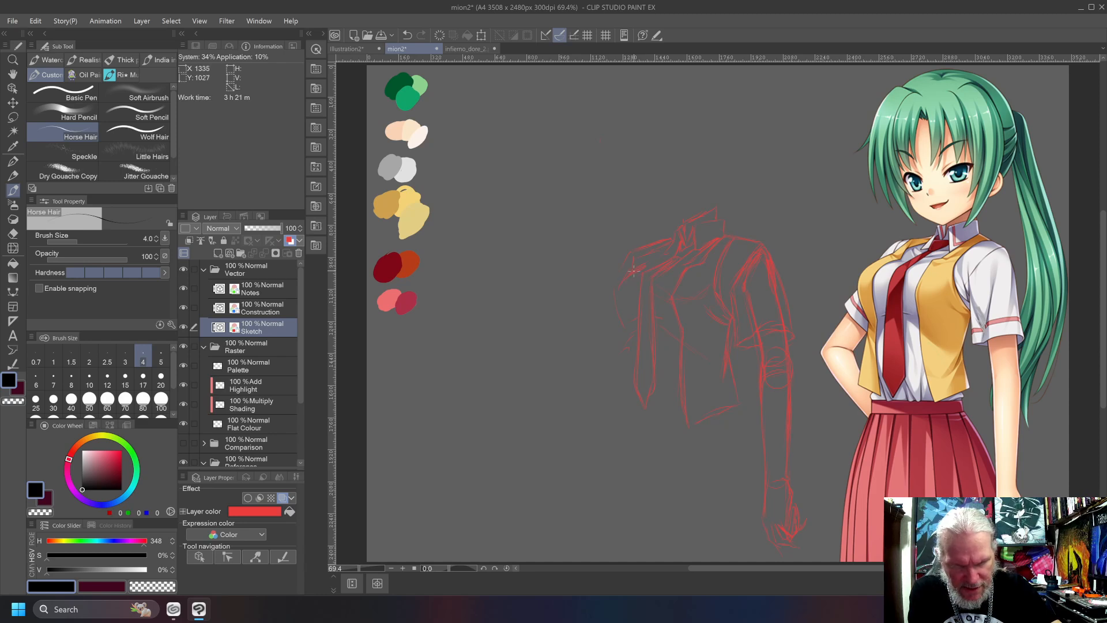
# Erase stray strokes at the far shoulder with the transparent brush, and redraw the far shoulder, chest contour and far vest edge in black.
pyautogui.press('c')
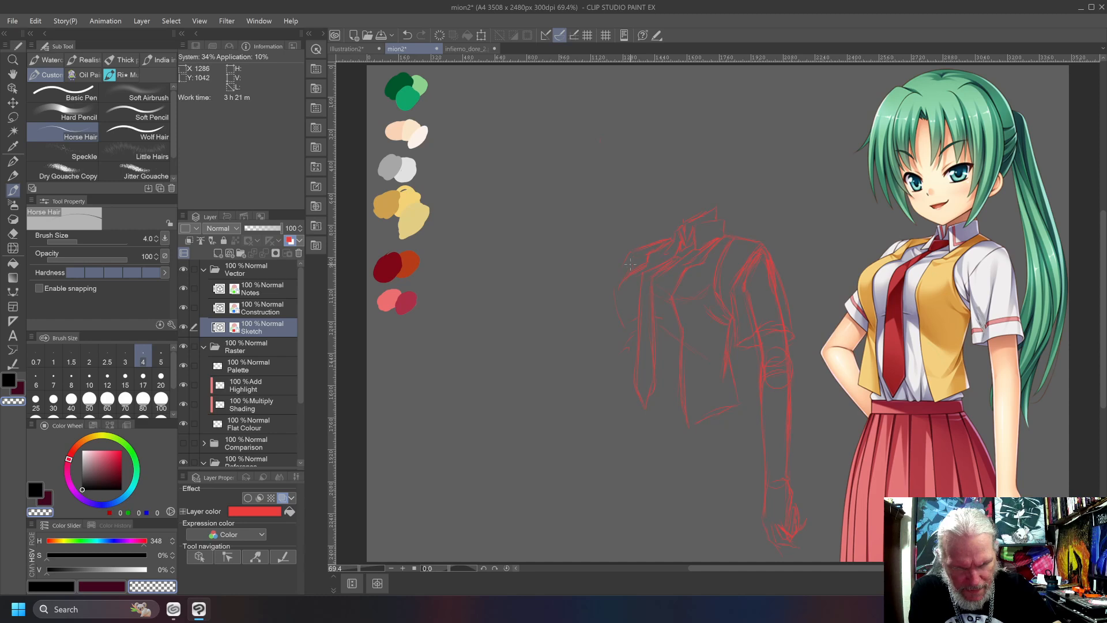
pyautogui.press('c')
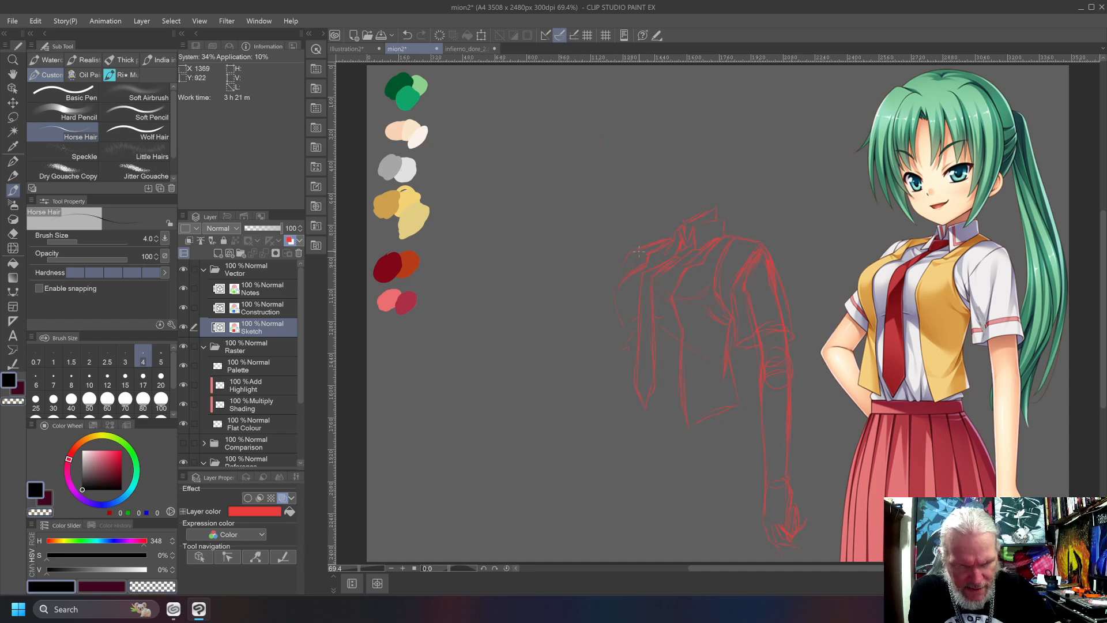
pyautogui.press('c')
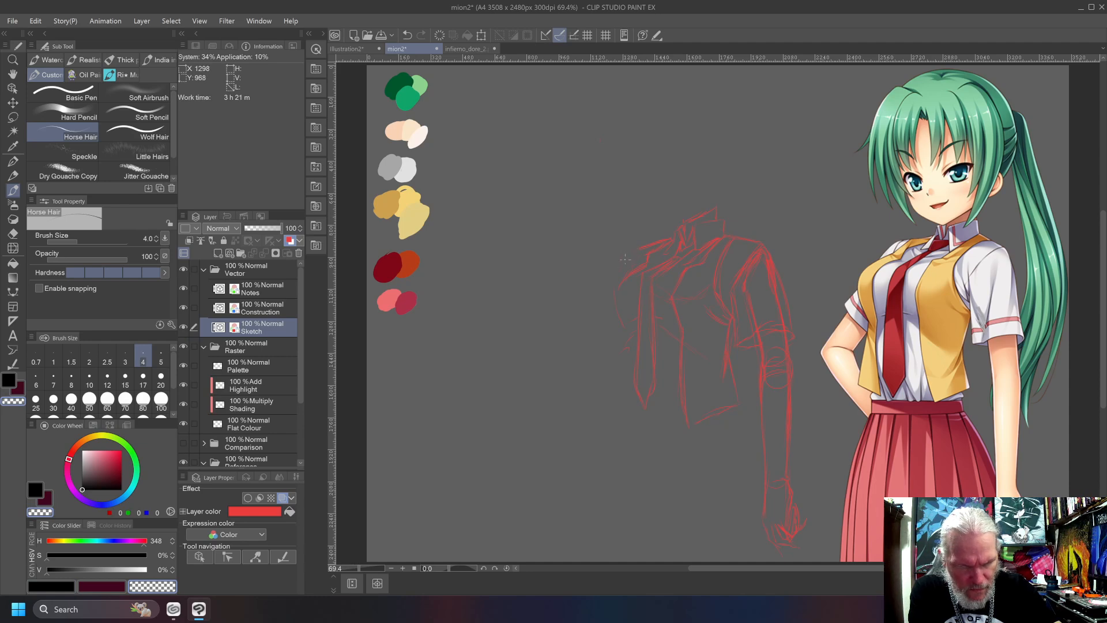
pyautogui.press('c')
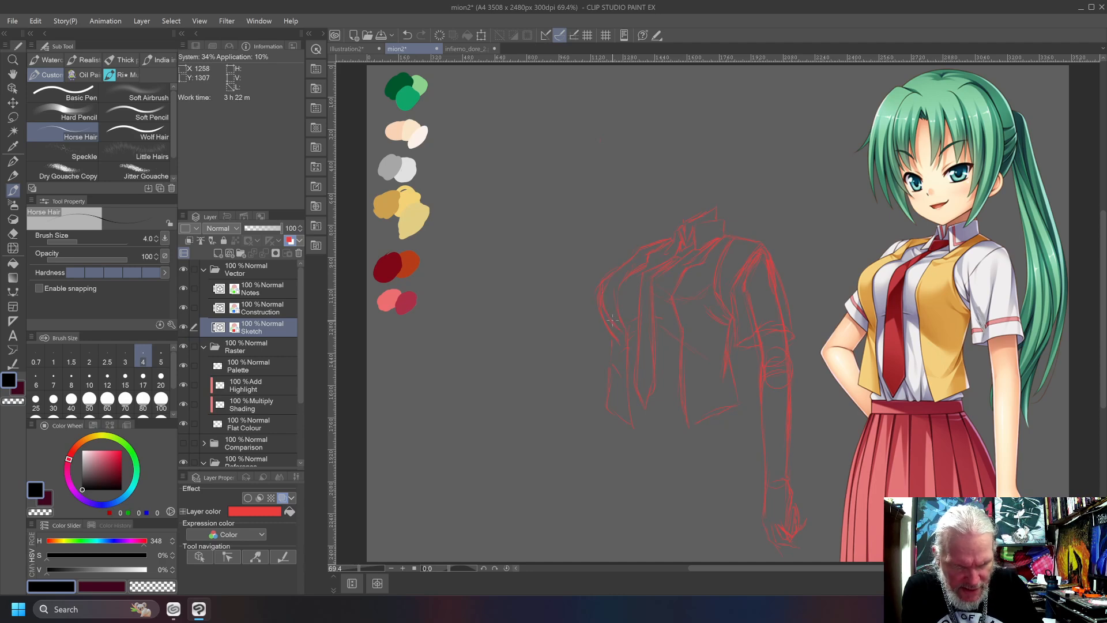
# Clean up the lines beside the far sleeve, and sketch the sleeve cuff and the bent arm reaching back to the waist in black.
pyautogui.press('c')
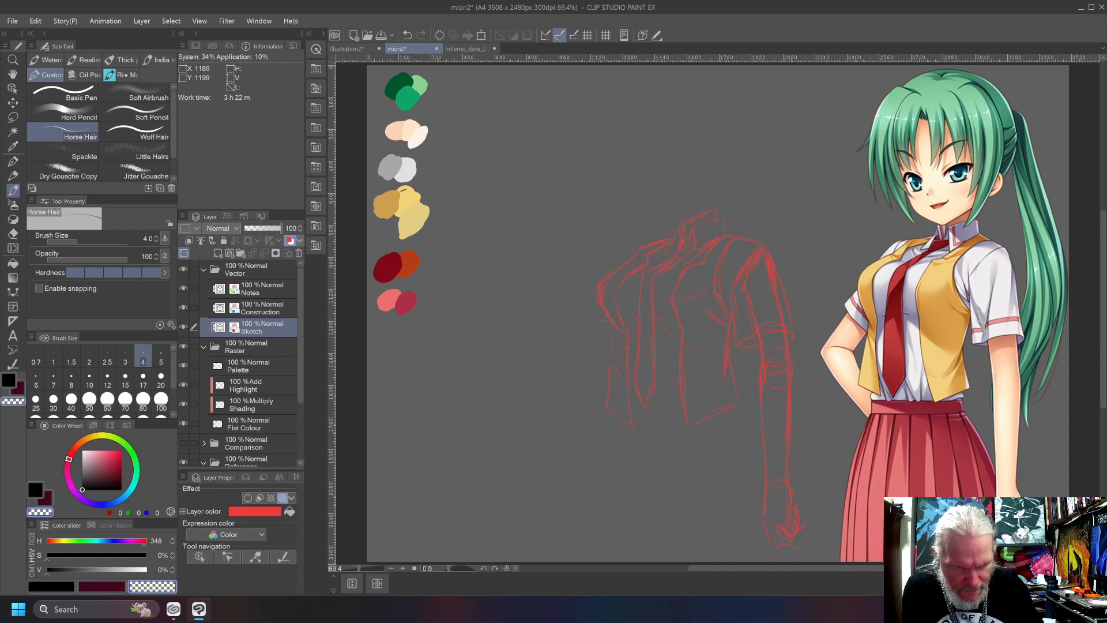
pyautogui.press('c')
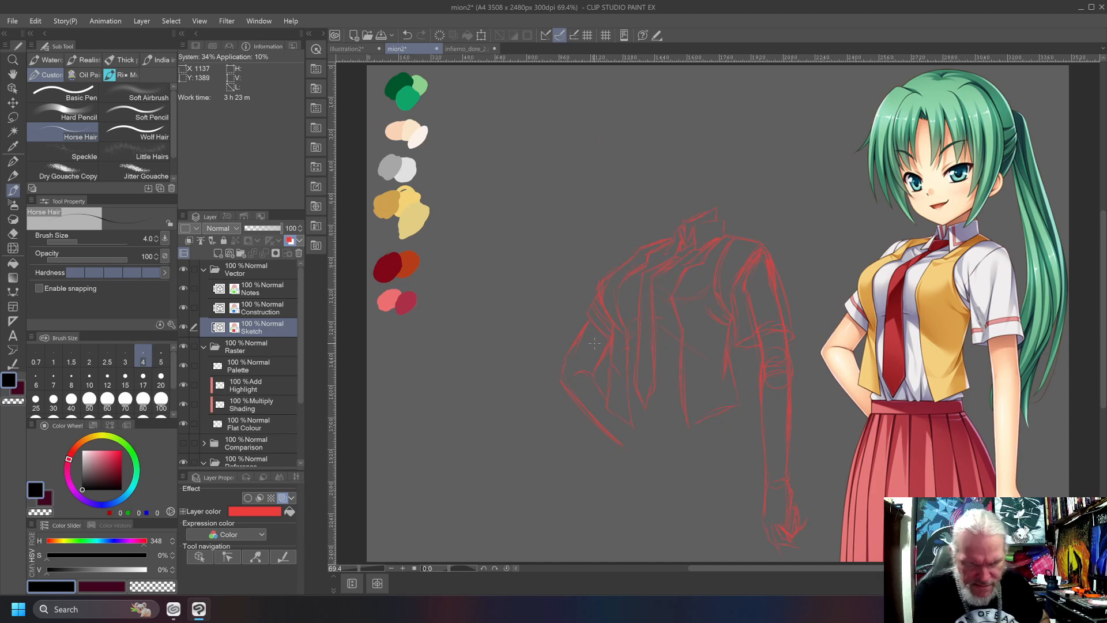
pyautogui.moveTo(627, 86); pyautogui.dragTo(620, 226)
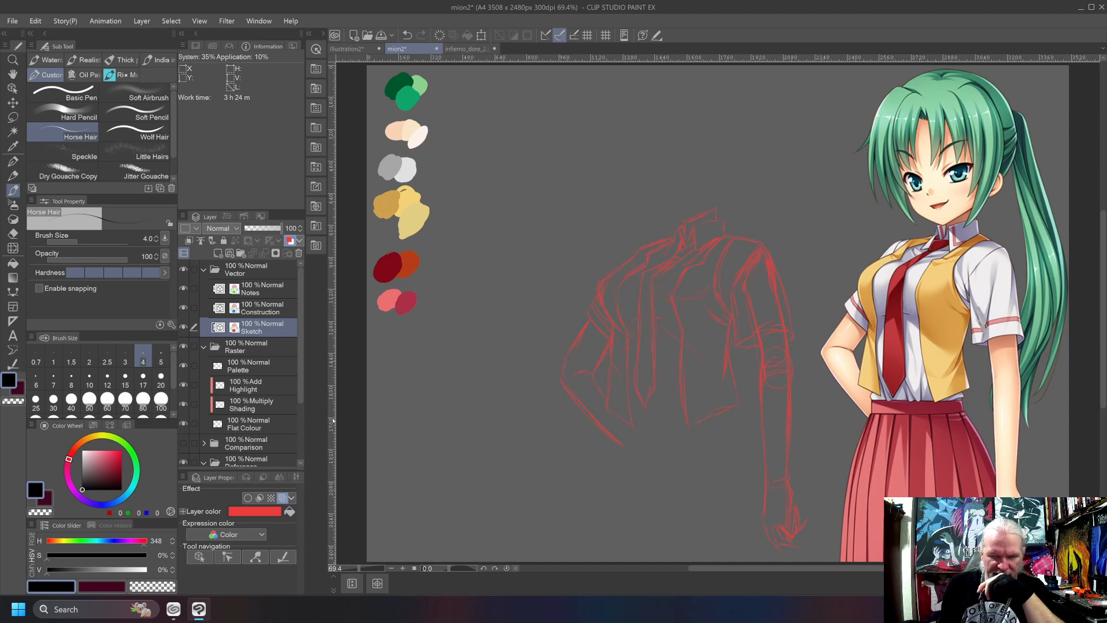
# Lasso the whole upper-body sketch, scale it down to about 94, and clear the selection.
pyautogui.press('w')
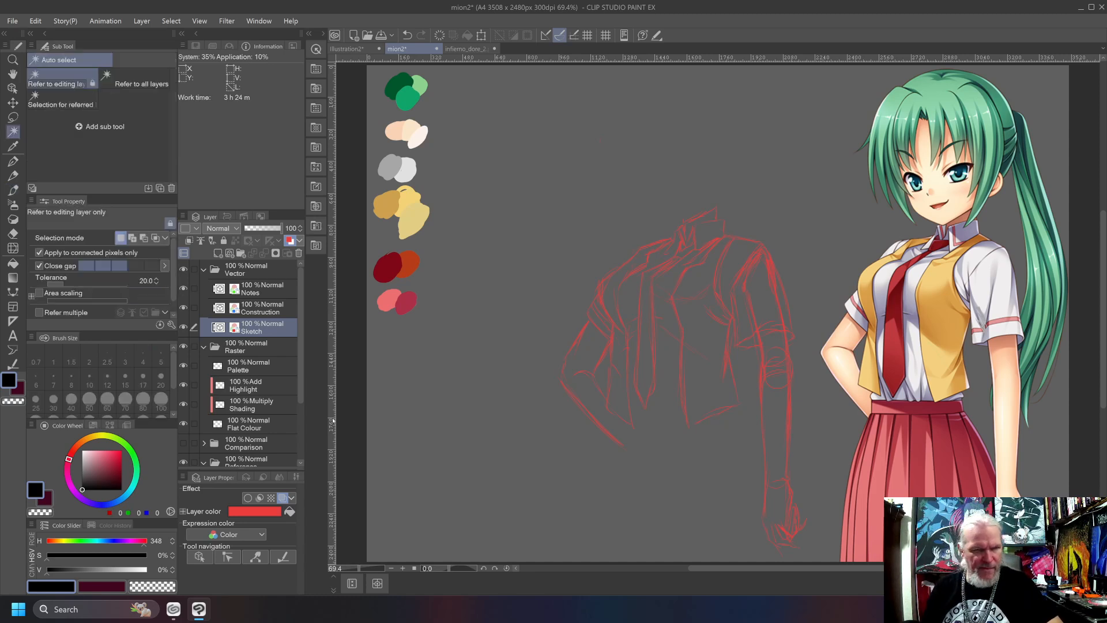
pyautogui.press('m')
pyautogui.moveTo(817, 541)
pyautogui.mouseDown()
pyautogui.moveTo(793, 559)
pyautogui.moveTo(653, 547)
pyautogui.moveTo(590, 493)
pyautogui.moveTo(535, 373)
pyautogui.moveTo(579, 240)
pyautogui.moveTo(721, 160)
pyautogui.moveTo(819, 250)
pyautogui.moveTo(829, 432)
pyautogui.moveTo(819, 545)
pyautogui.mouseUp()
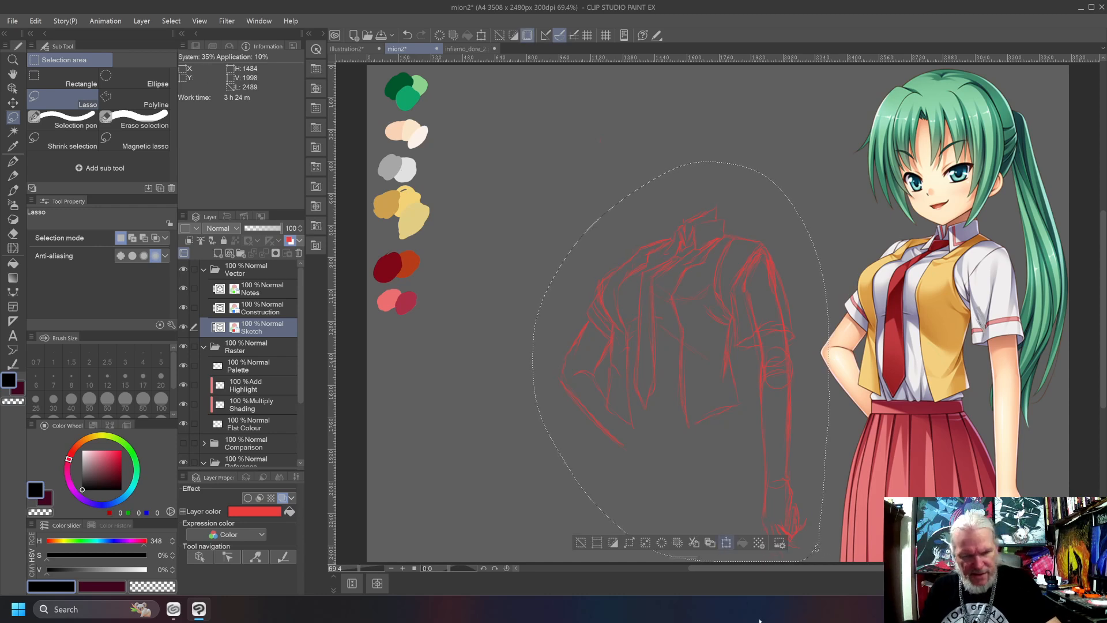
pyautogui.hotkey('ctrl', 't')
pyautogui.moveTo(534, 561)
pyautogui.mouseDown()
pyautogui.moveTo(542, 546)
pyautogui.moveTo(568, 541)
pyautogui.mouseUp()
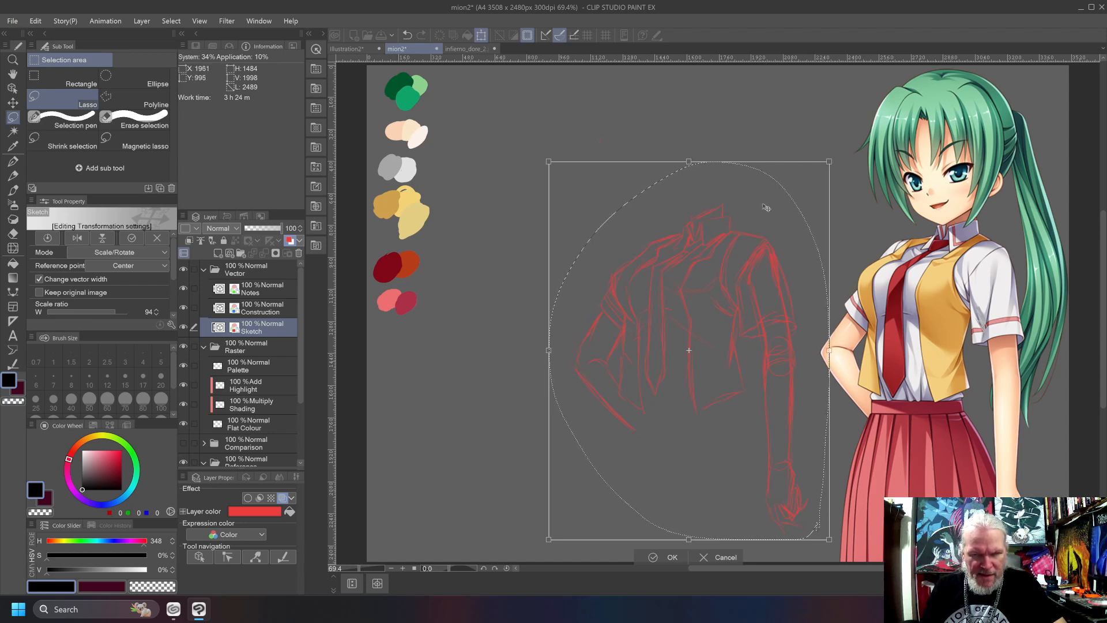
pyautogui.press('Return')
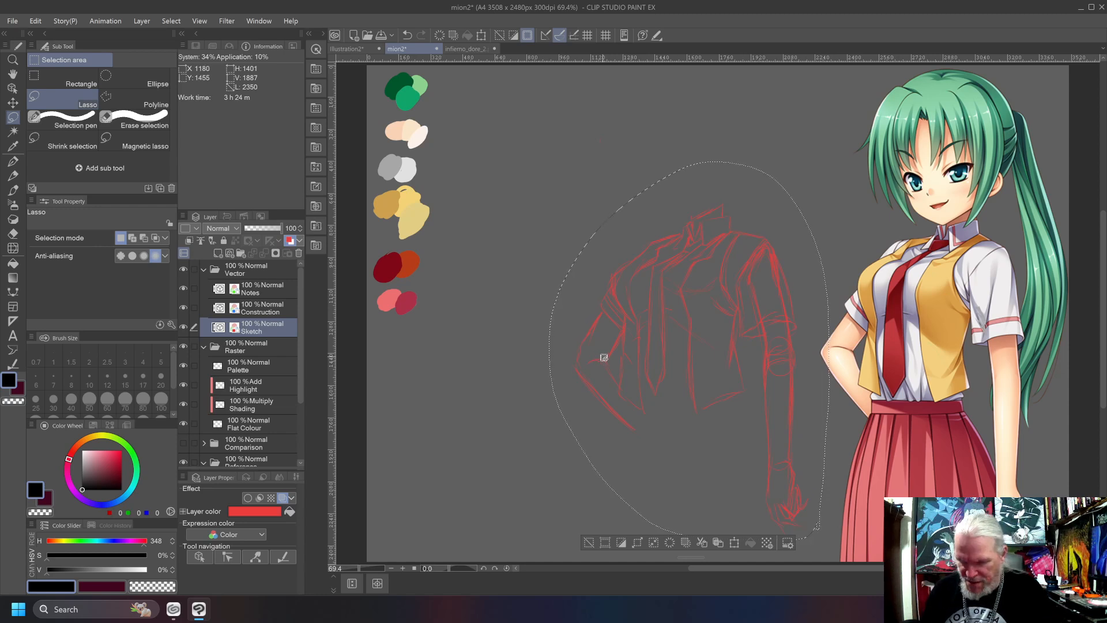
pyautogui.hotkey('ctrl', 'd')
# Lasso the bent arm's forearm below the elbow, move it slightly upward to shorten the arm, and clear the selection.
pyautogui.press('b')
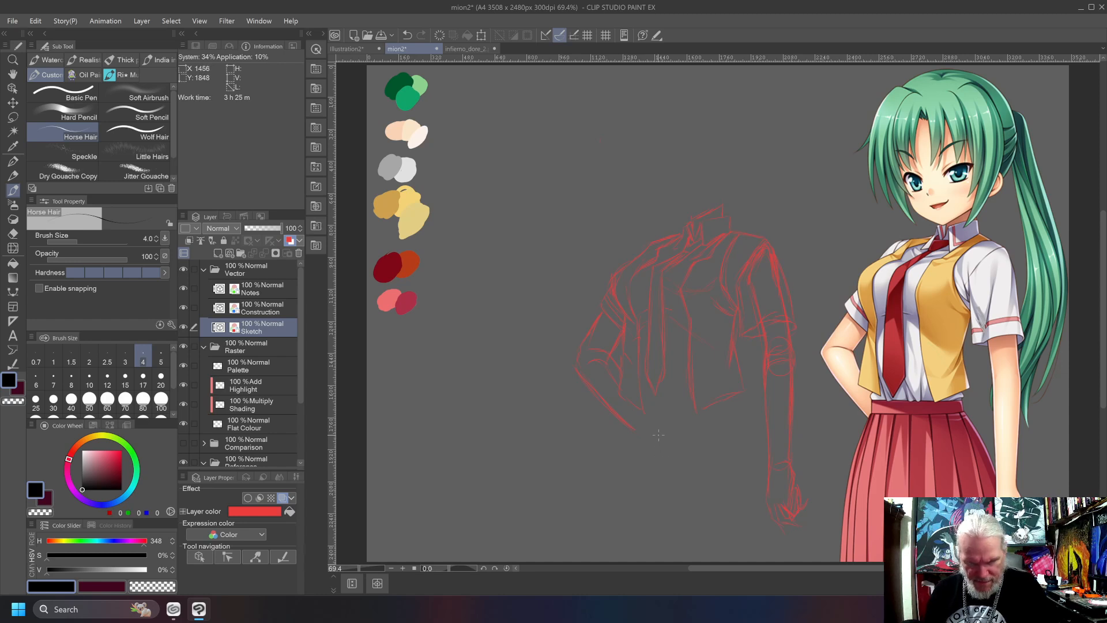
pyautogui.press('m')
pyautogui.moveTo(661, 423)
pyautogui.mouseDown()
pyautogui.moveTo(618, 371)
pyautogui.moveTo(577, 356)
pyautogui.moveTo(672, 440)
pyautogui.moveTo(663, 427)
pyautogui.mouseUp()
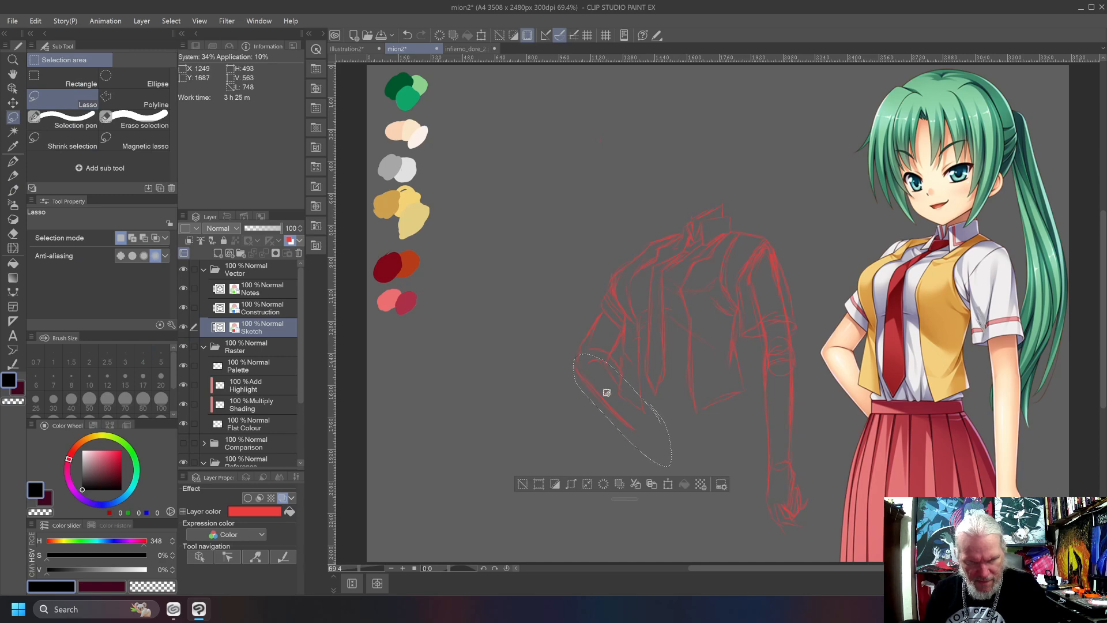
pyautogui.hotkey('ctrl', 't')
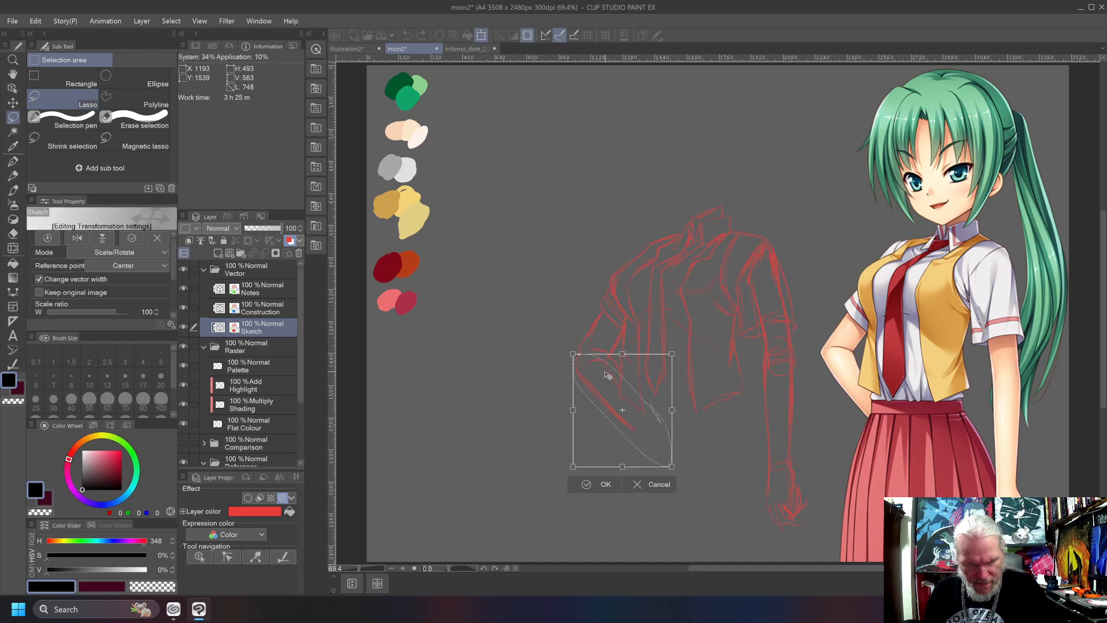
pyautogui.moveTo(604, 386); pyautogui.dragTo(603, 384)
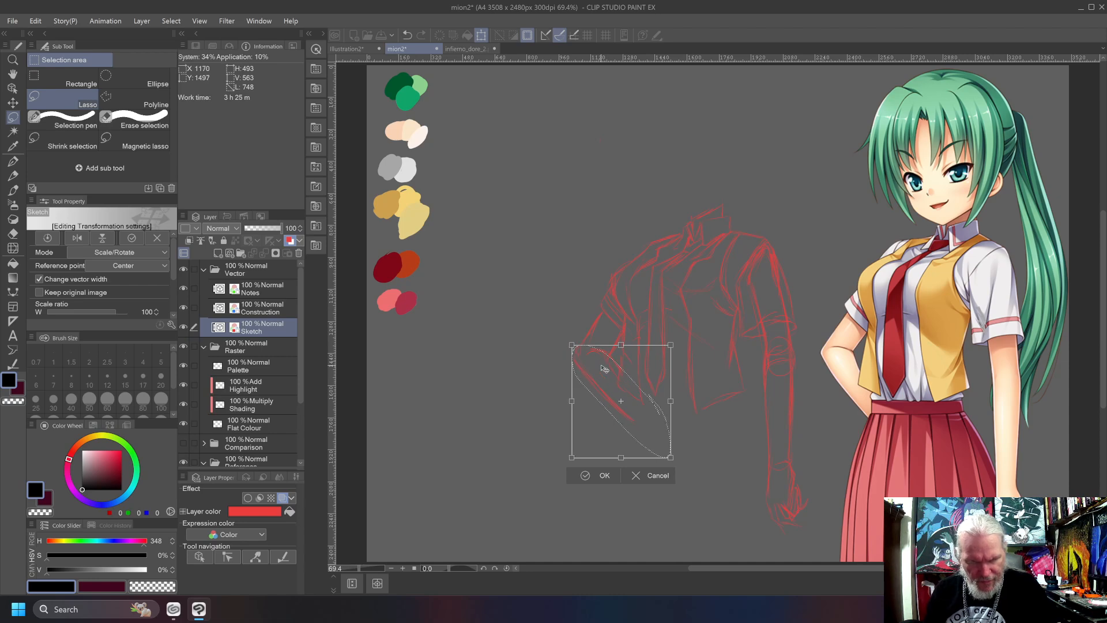
pyautogui.press('Return')
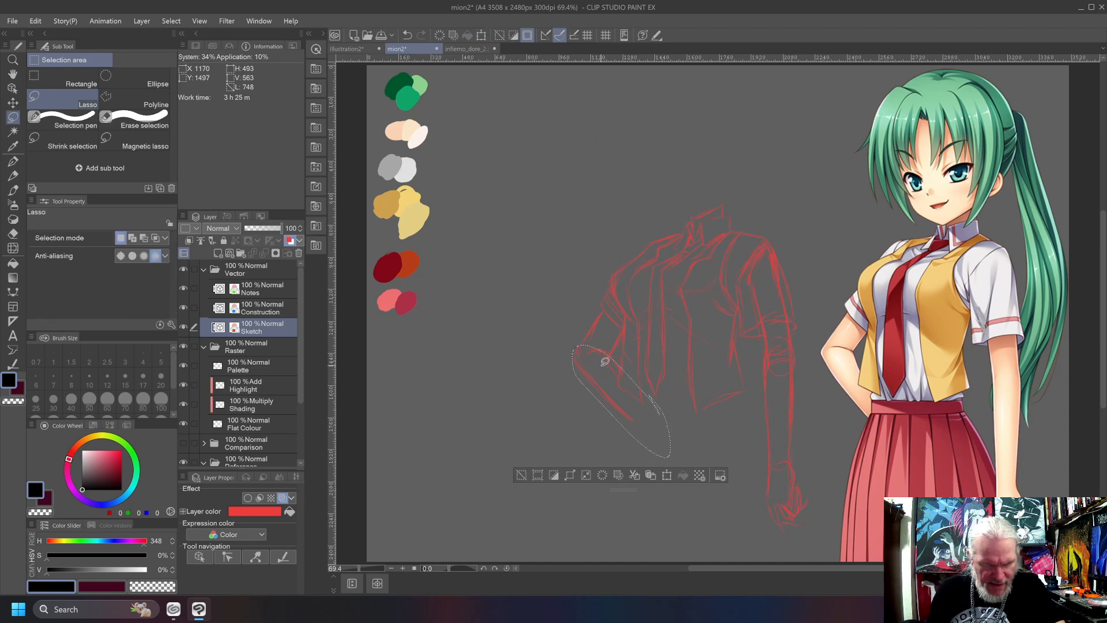
pyautogui.hotkey('ctrl', 'd')
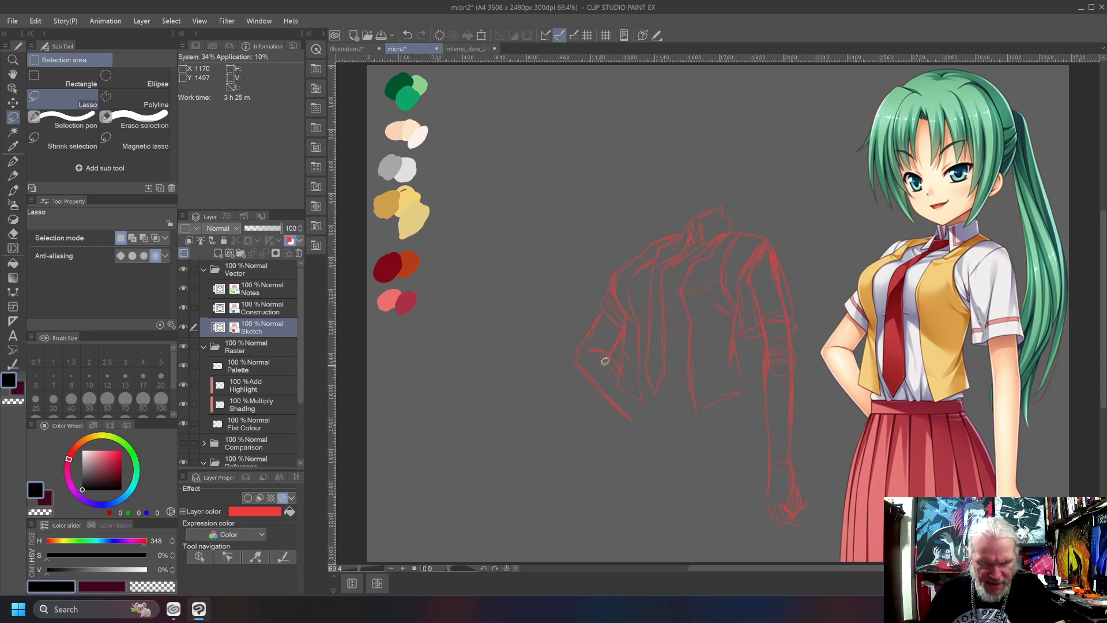
pyautogui.moveTo(649, 60); pyautogui.dragTo(709, 88)
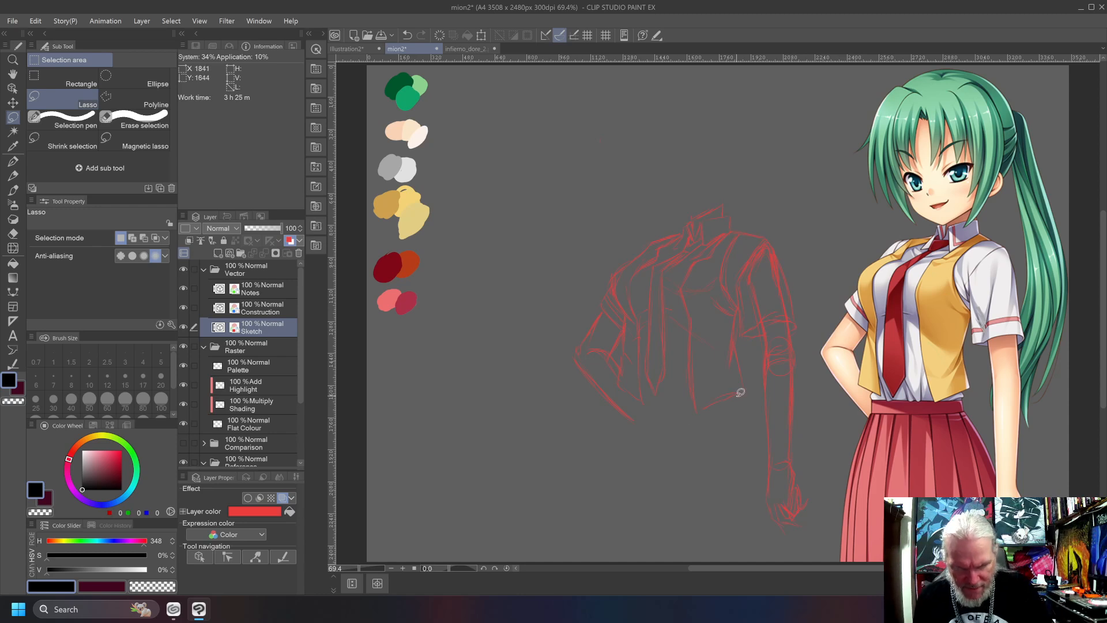
pyautogui.hotkey('ctrl', 'z')
pyautogui.press('p')
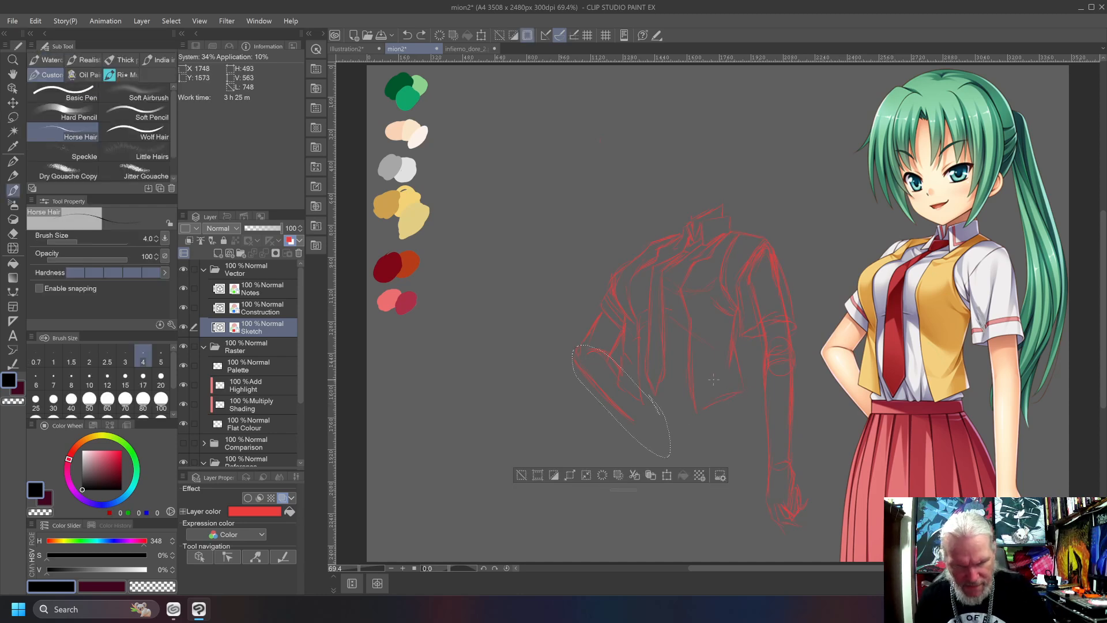
pyautogui.press('g')
pyautogui.hotkey('ctrl', 'd')
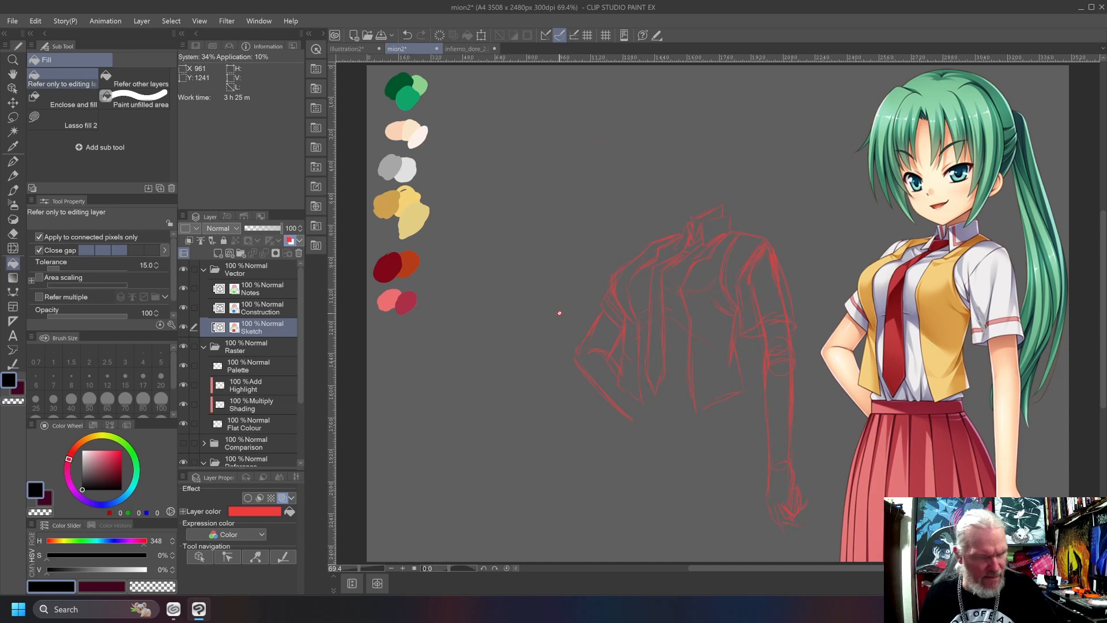
# Sketch the shirt hem and skirt waistband with the Horse Hair brush at size 4, and add the pleated skirt below.
pyautogui.press('p')
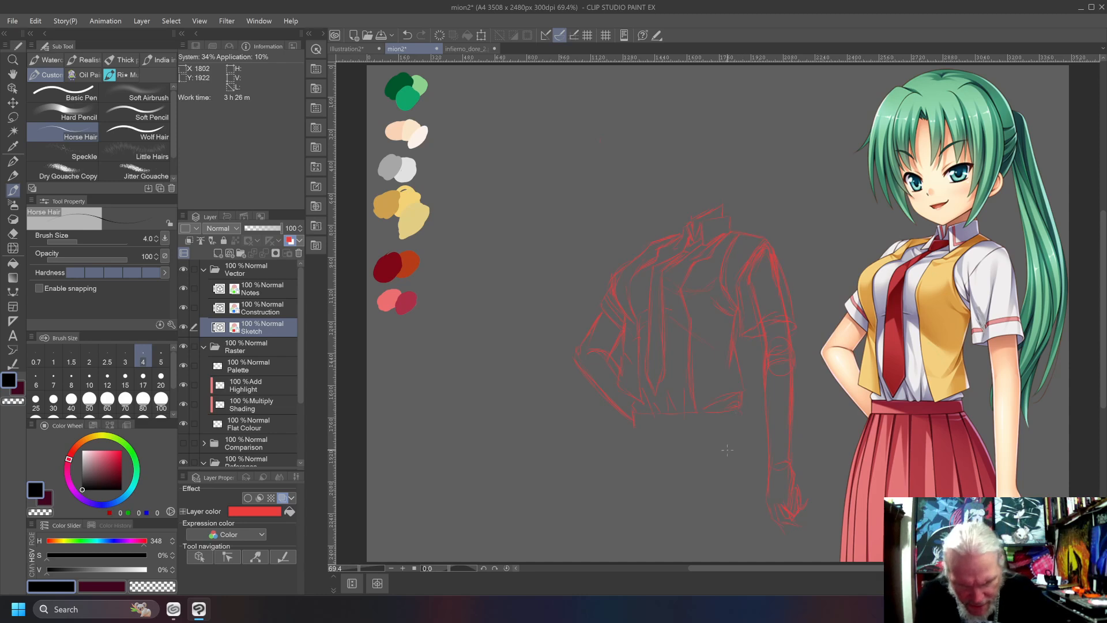
pyautogui.moveTo(657, 427); pyautogui.dragTo(727, 420)
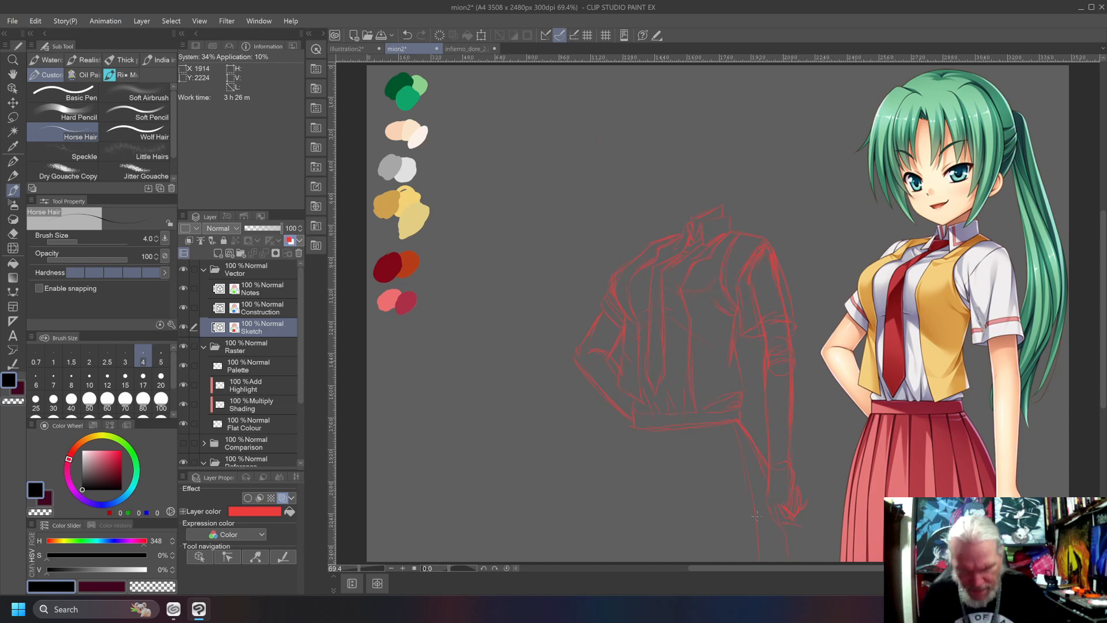
pyautogui.hotkey('ctrl', 'z')
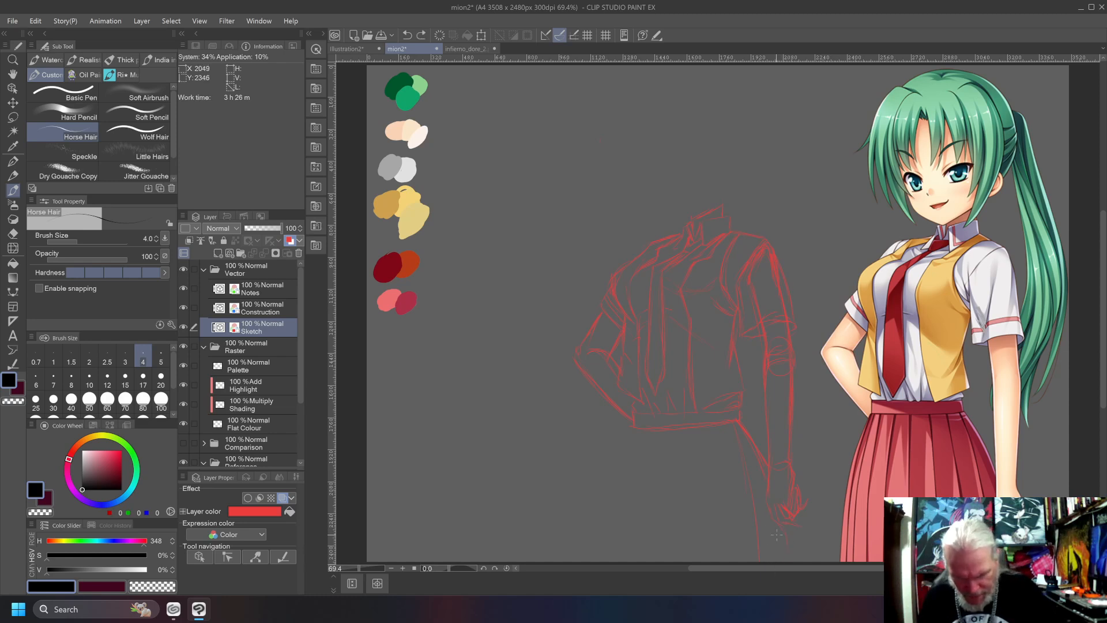
pyautogui.hotkey('ctrl', 'y')
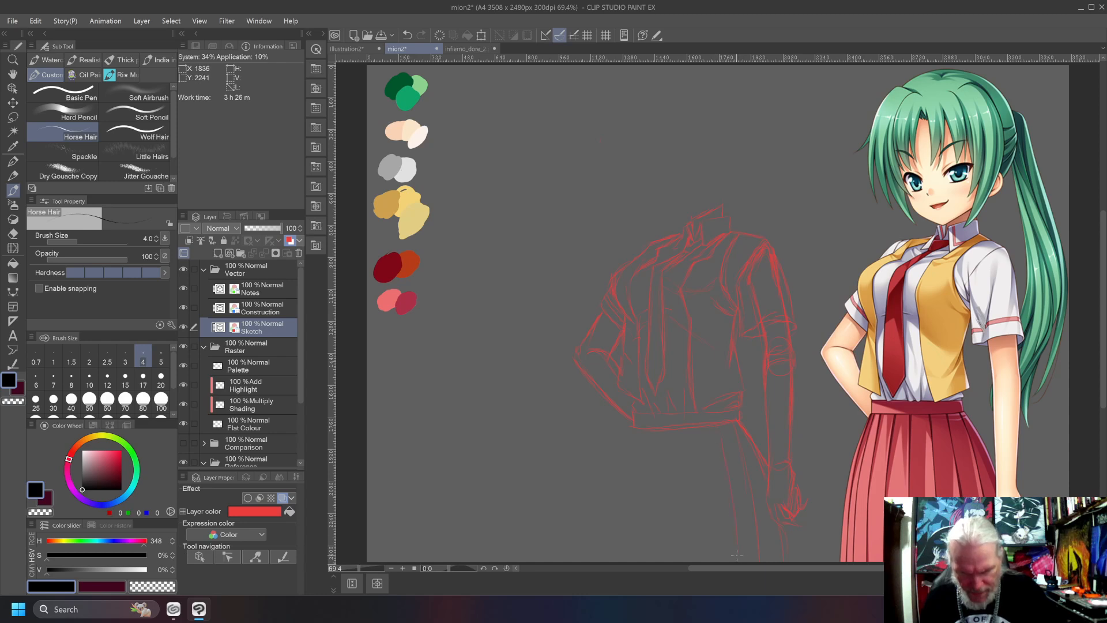
pyautogui.hscroll(-2, 703, 451)
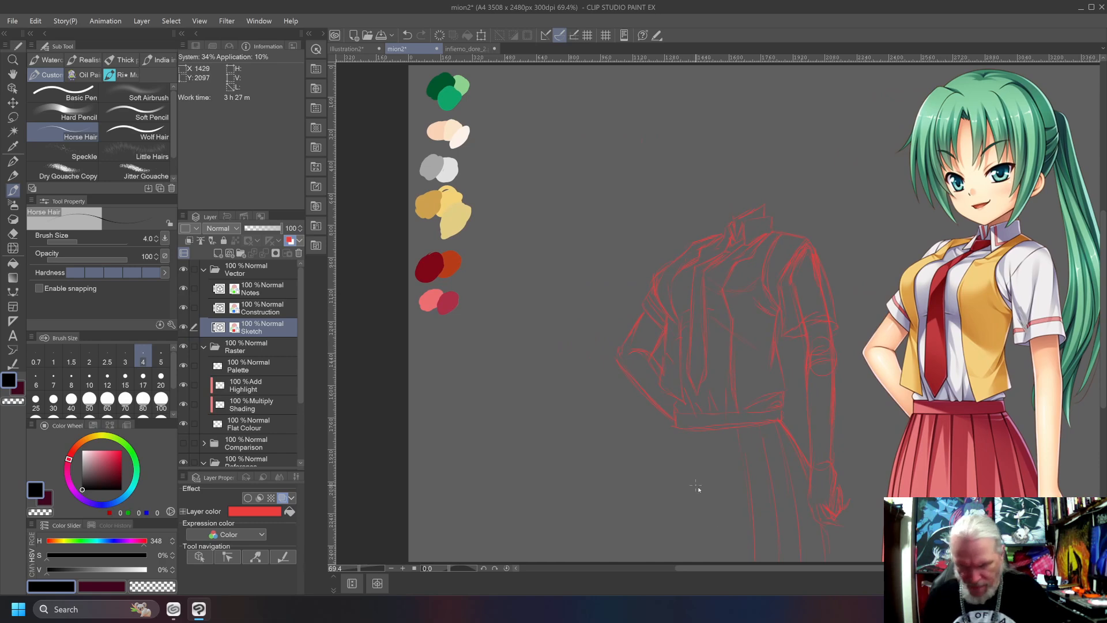
pyautogui.hscroll(2, 694, 485)
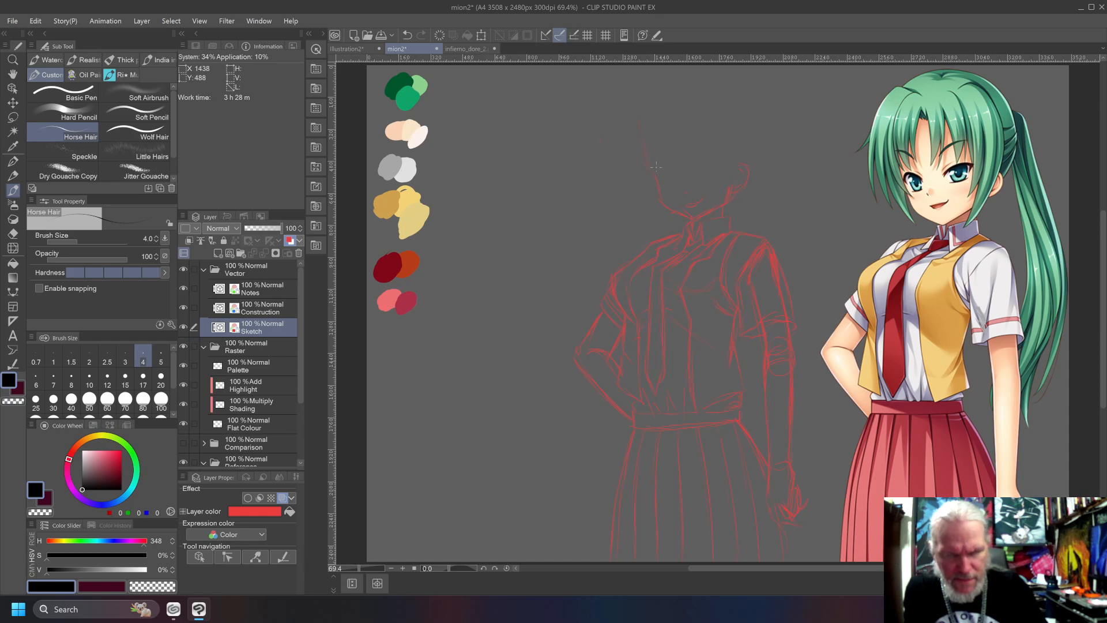
# Sketch the head above the collar with the fringe across the forehead and the rounded outline of the hair.
pyautogui.moveTo(664, 134); pyautogui.dragTo(721, 129)
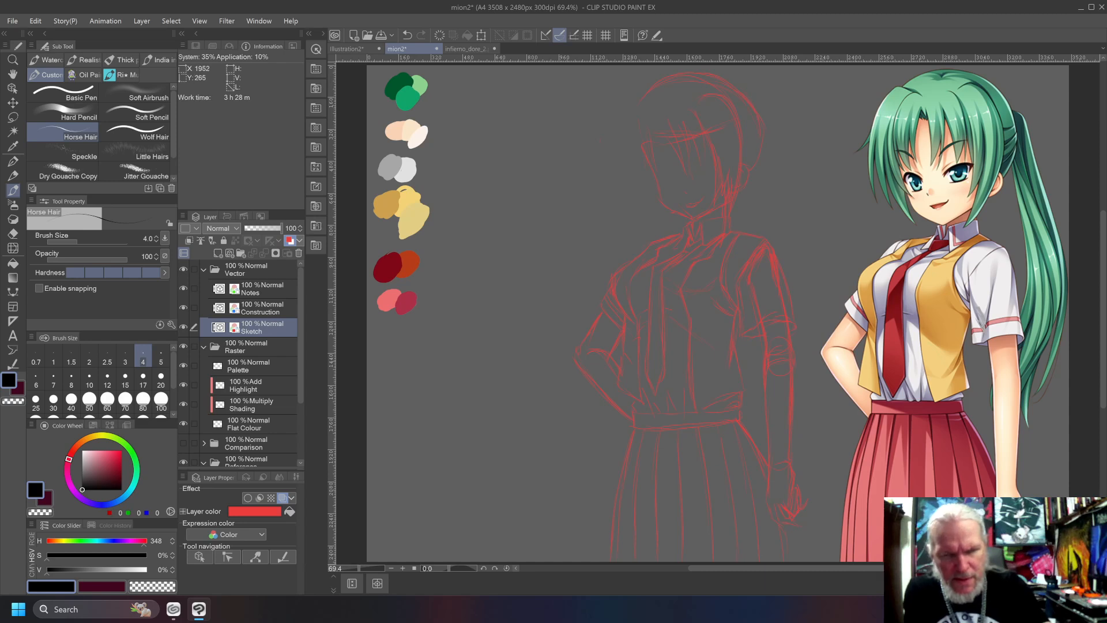
pyautogui.moveTo(660, 80); pyautogui.dragTo(629, 140)
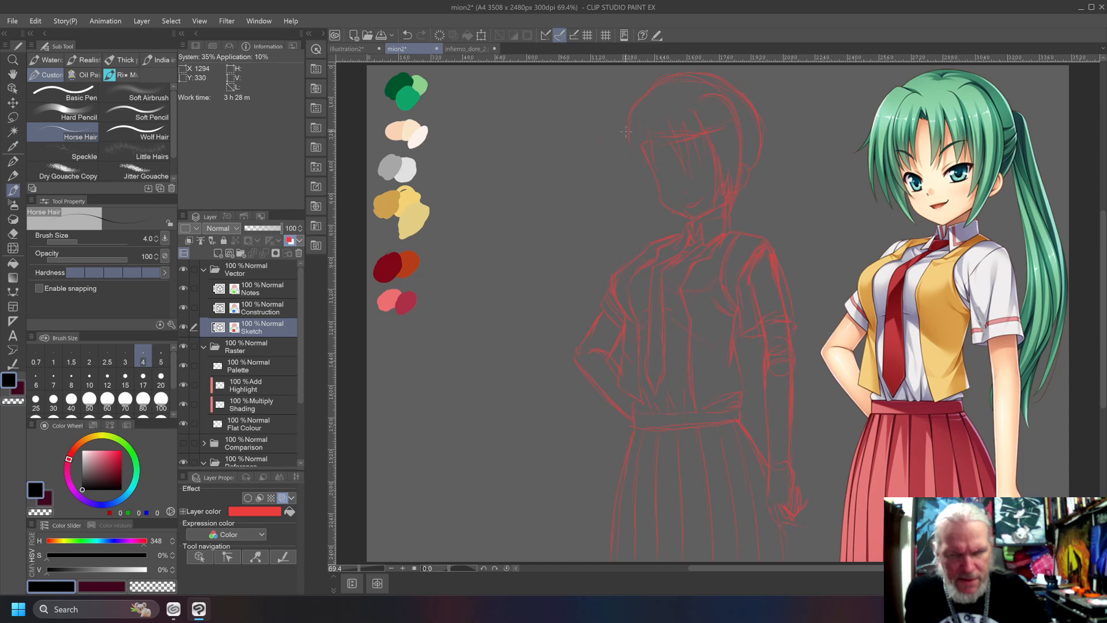
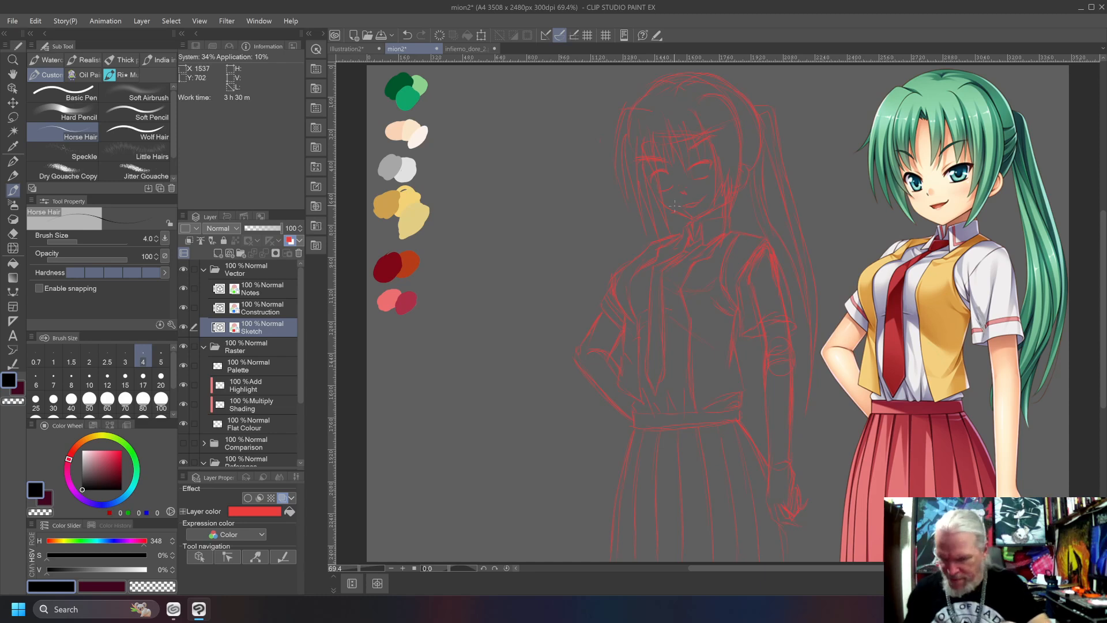
# Sketch both eyes with their irises and lashes beneath the eyebrows on the Sketch layer.
pyautogui.press('c')
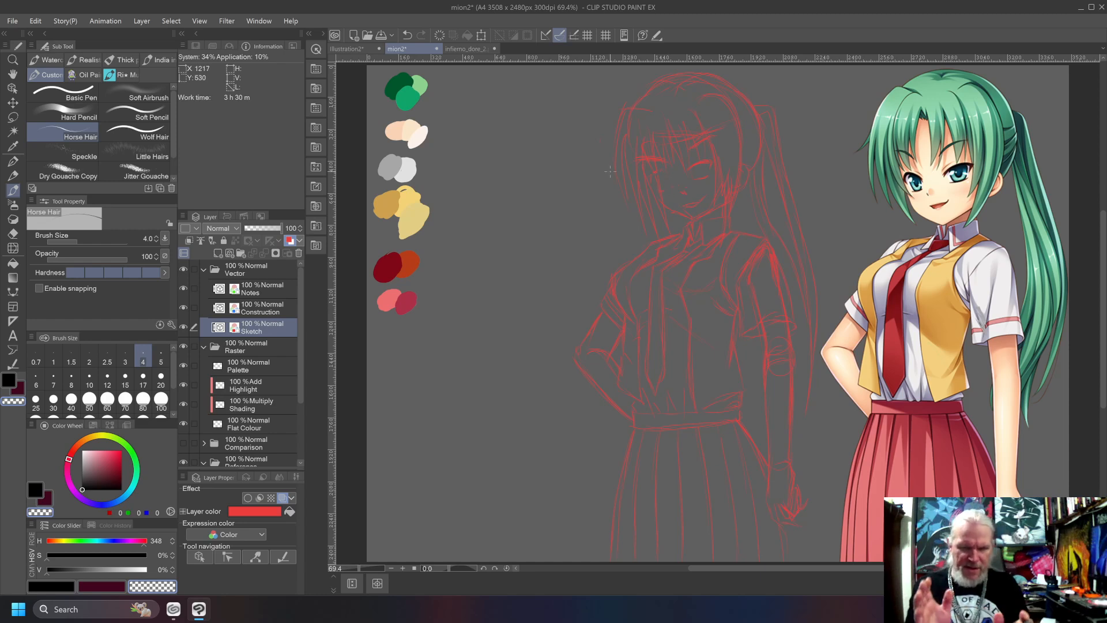
pyautogui.keyDown('alt'); pyautogui.click(668, 172); pyautogui.keyUp('alt')
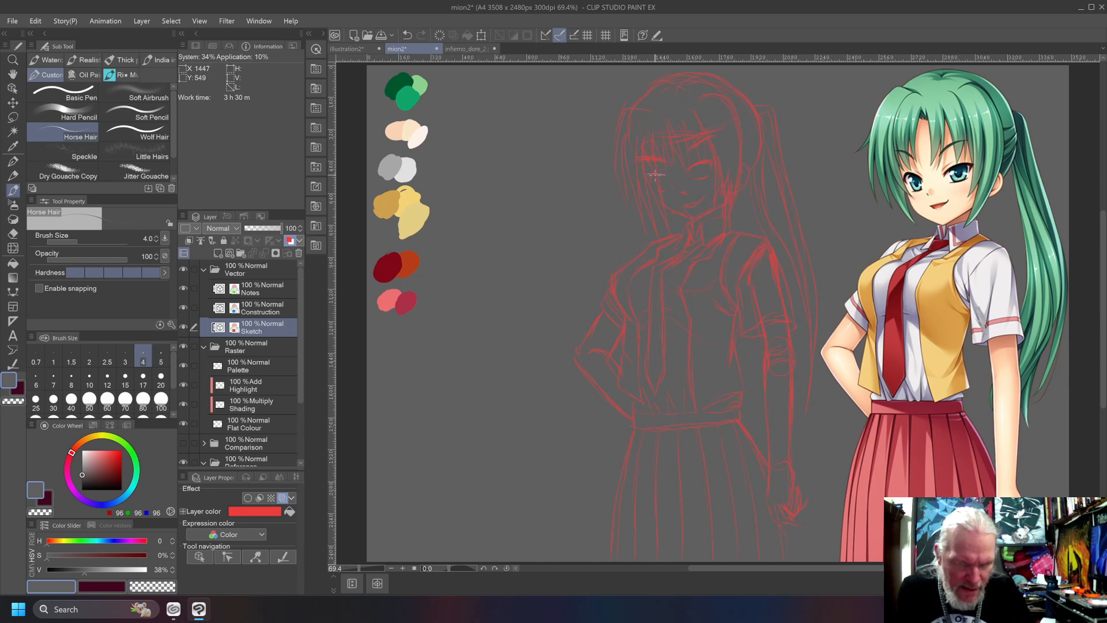
pyautogui.hotkey('ctrl', 'z')
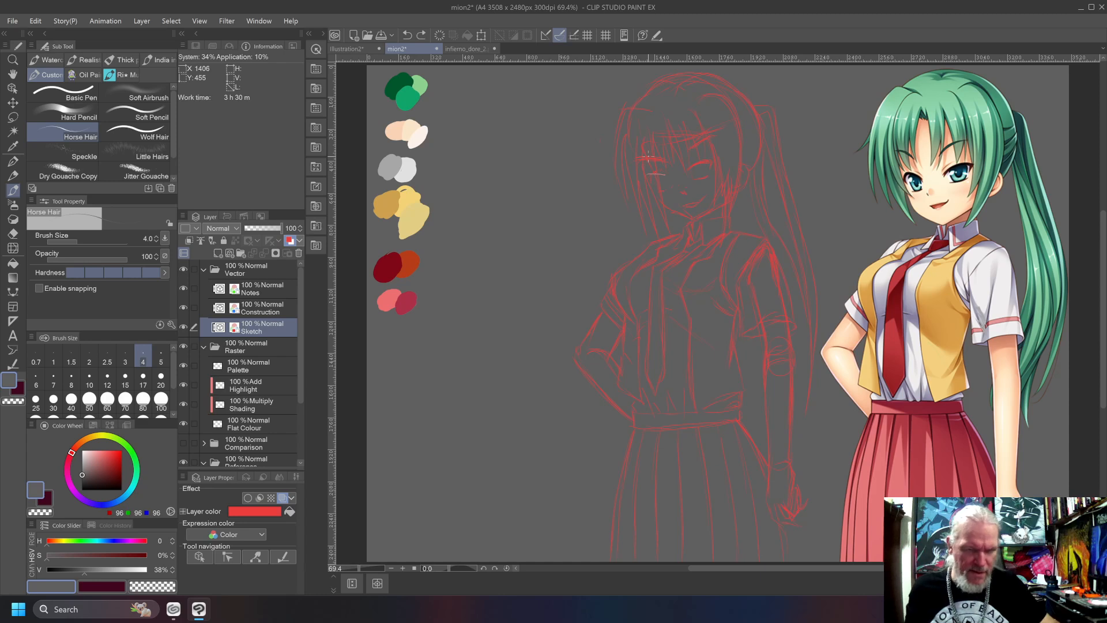
pyautogui.moveTo(97, 483); pyautogui.dragTo(73, 495)
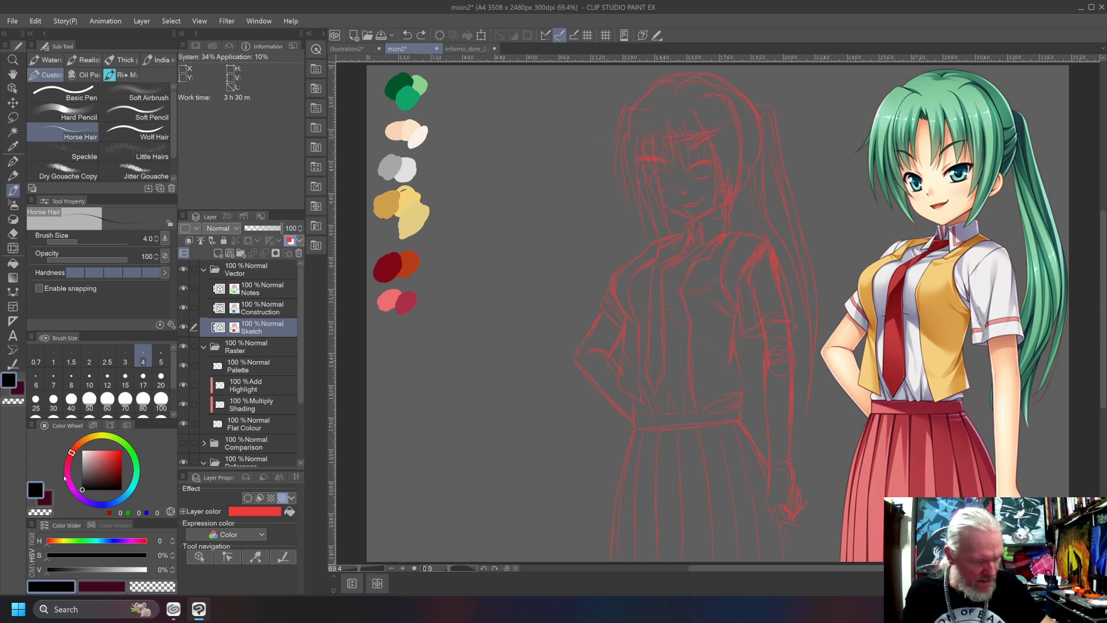
pyautogui.moveTo(654, 174); pyautogui.dragTo(663, 173)
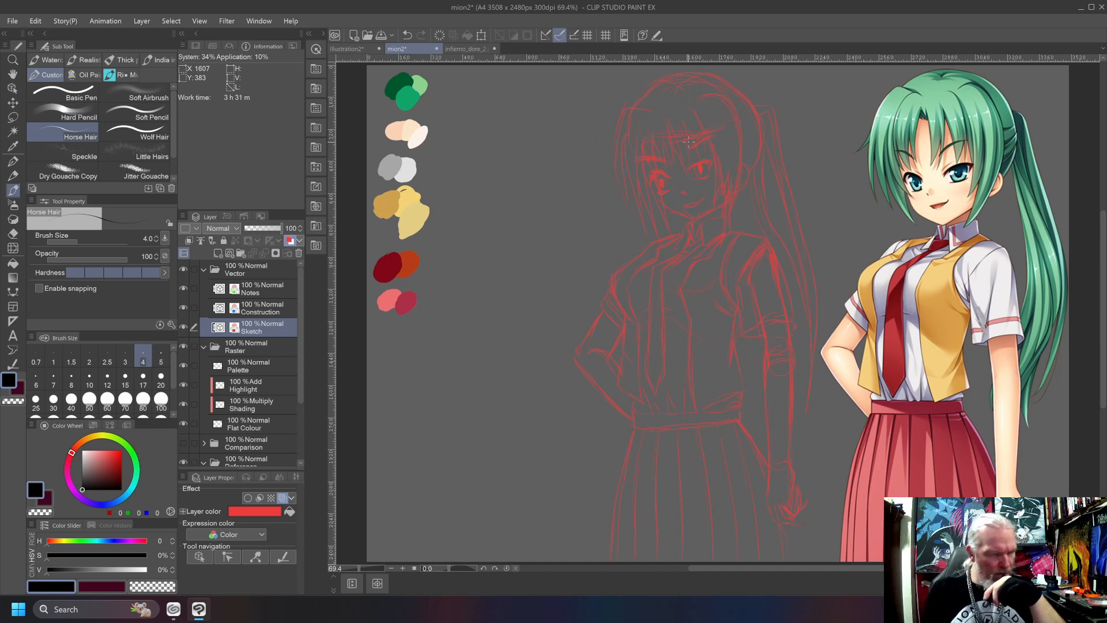
# Draw the underlying body on the Construction layer: waist, hips and thighs, shoulder, elbow and wrist joints, arm forms, and the head outline.
pyautogui.click(263, 306)
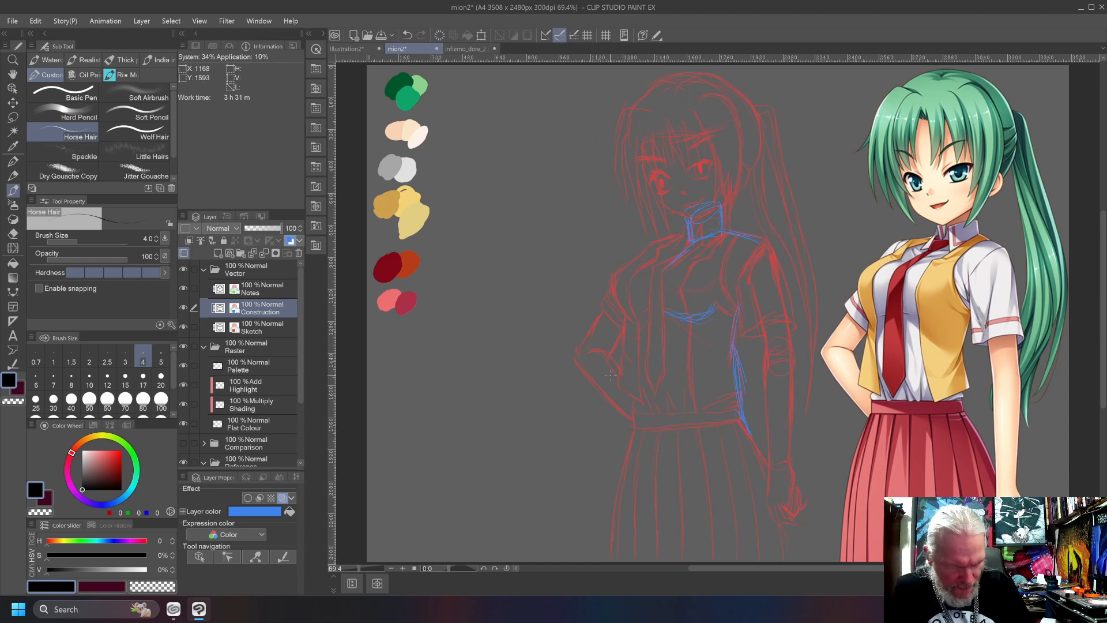
pyautogui.moveTo(628, 346); pyautogui.dragTo(636, 414)
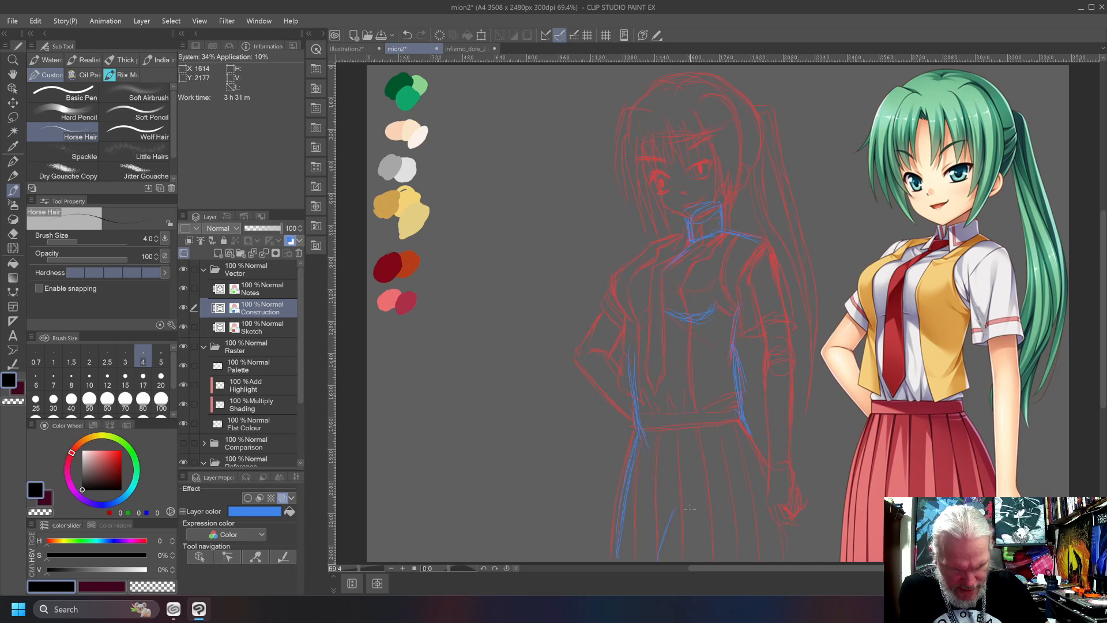
pyautogui.hscroll(-10, 686, 531)
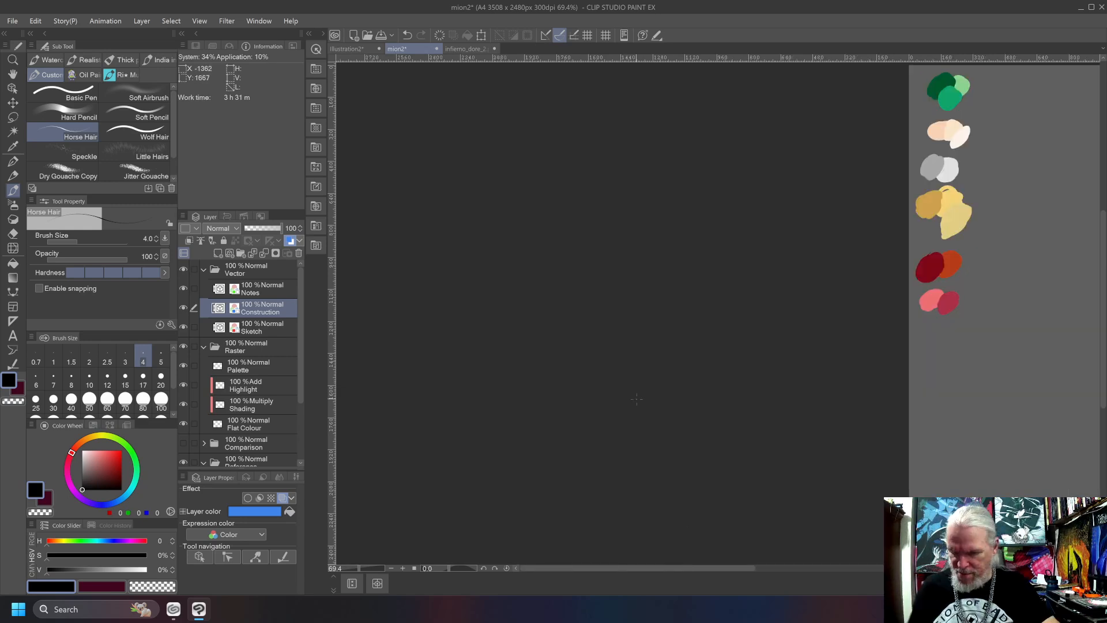
pyautogui.hotkey('ctrl', '0')
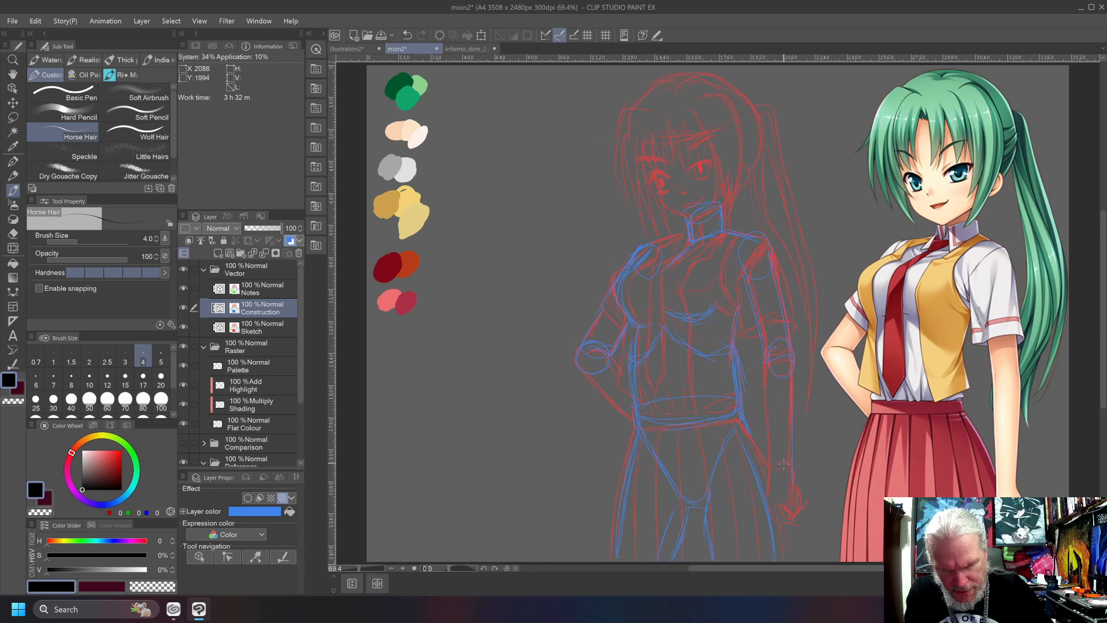
pyautogui.moveTo(768, 461); pyautogui.dragTo(764, 367)
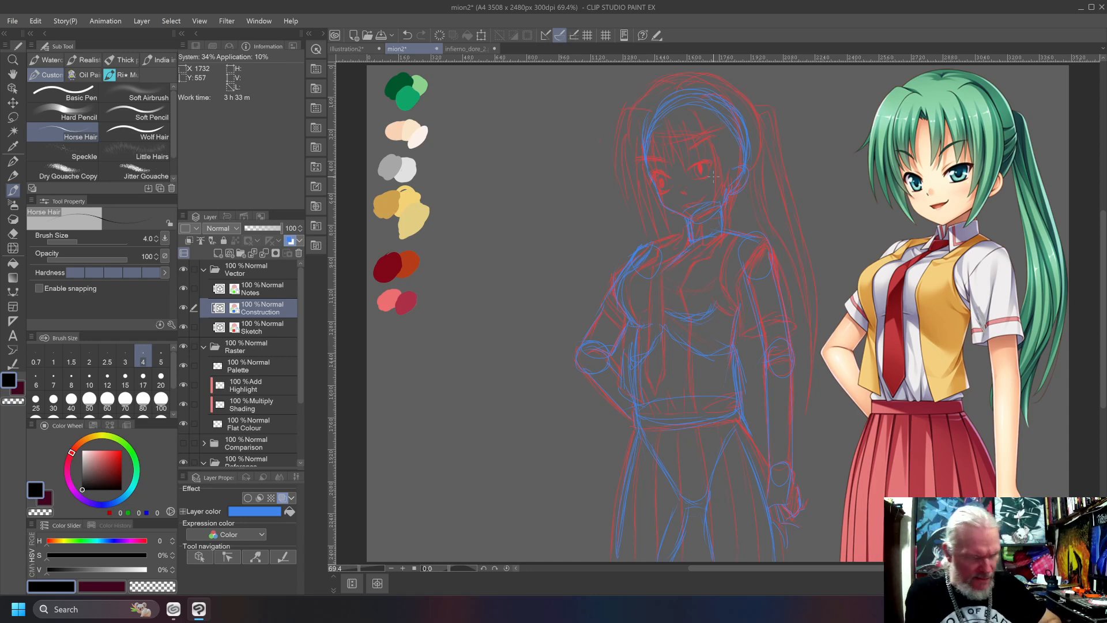
# Block in the shirt's torso on the Flat Colour layer with the palette's light grey, using the Horse Hair brush at size 50.
pyautogui.click(253, 423)
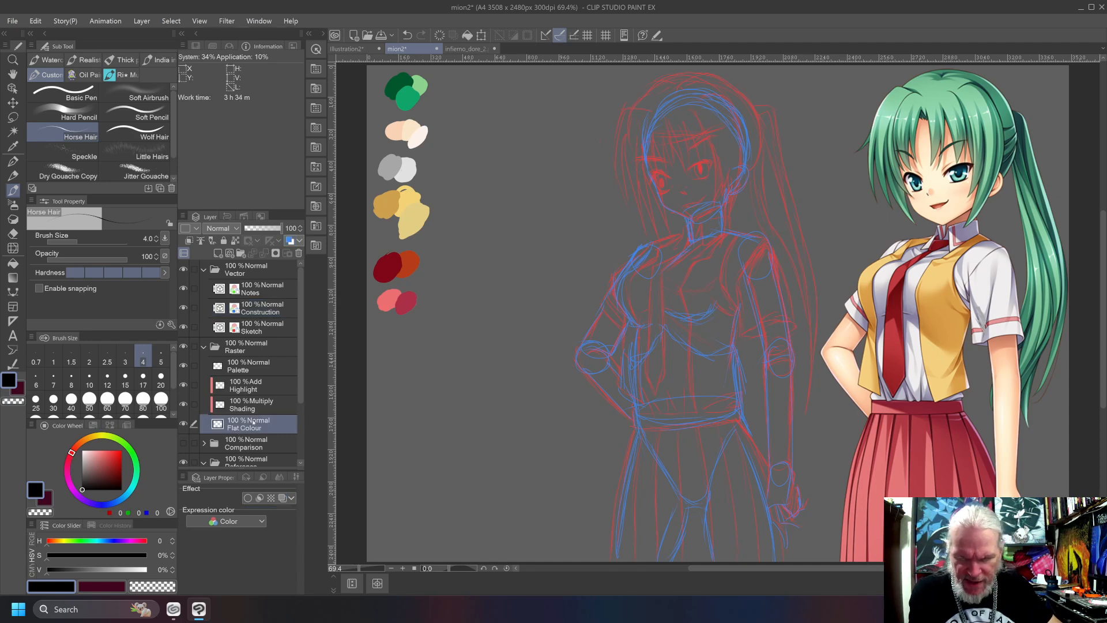
pyautogui.keyDown('alt'); pyautogui.click(410, 166); pyautogui.keyUp('alt')
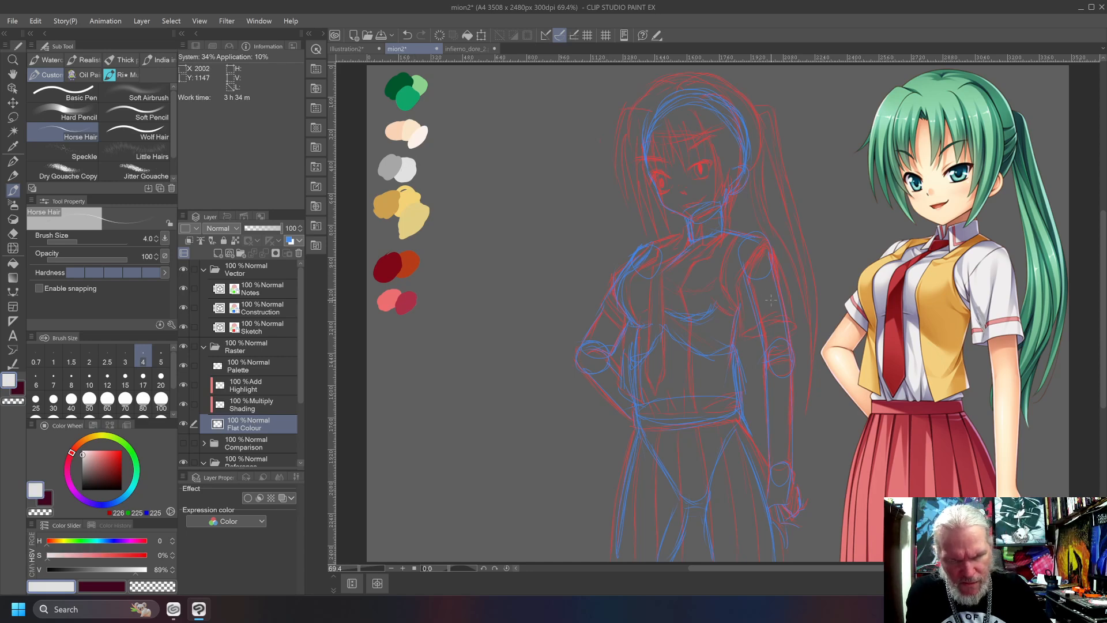
pyautogui.moveTo(787, 316); pyautogui.dragTo(774, 269)
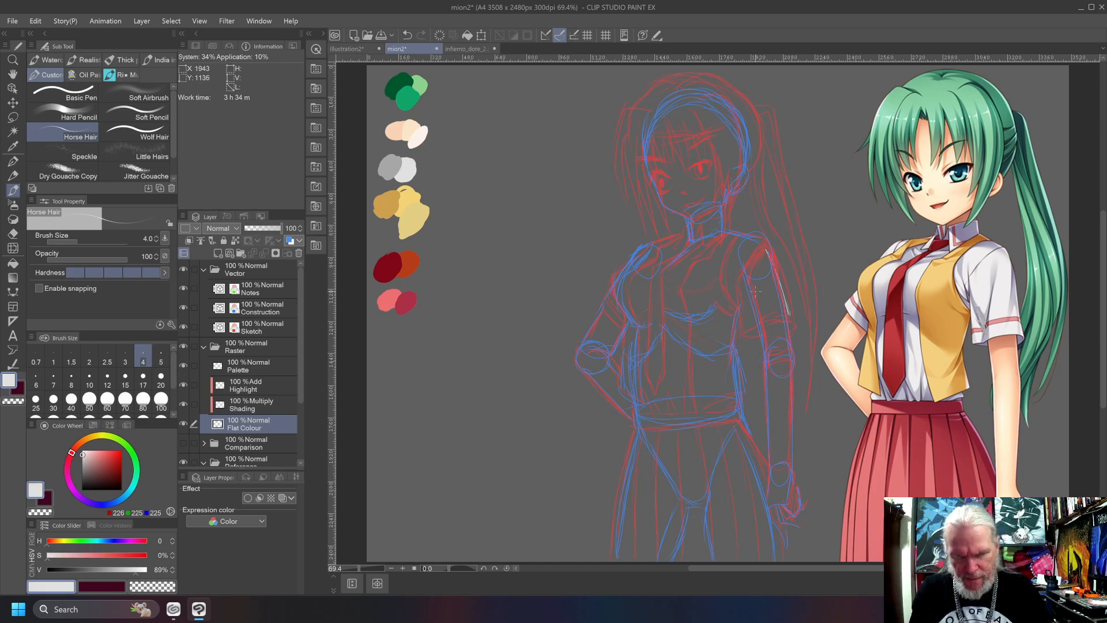
pyautogui.press(']')
pyautogui.press(']')
pyautogui.press(']')
pyautogui.press(']')
pyautogui.press(']')
pyautogui.press(']')
pyautogui.press(']')
pyautogui.press(']')
pyautogui.press(']')
pyautogui.press(']')
pyautogui.press(']')
pyautogui.press(']')
pyautogui.press(']')
pyautogui.moveTo(730, 314)
pyautogui.mouseDown()
pyautogui.moveTo(728, 400)
pyautogui.moveTo(710, 417)
pyautogui.moveTo(657, 420)
pyautogui.moveTo(663, 429)
pyautogui.moveTo(637, 338)
pyautogui.moveTo(652, 415)
pyautogui.moveTo(718, 406)
pyautogui.moveTo(705, 405)
pyautogui.moveTo(698, 346)
pyautogui.moveTo(680, 380)
pyautogui.moveTo(660, 346)
pyautogui.moveTo(651, 383)
pyautogui.mouseUp()
pyautogui.moveTo(645, 334)
pyautogui.mouseDown()
pyautogui.moveTo(625, 291)
pyautogui.moveTo(635, 268)
pyautogui.moveTo(658, 253)
pyautogui.moveTo(663, 311)
pyautogui.moveTo(666, 256)
pyautogui.moveTo(666, 276)
pyautogui.moveTo(680, 271)
pyautogui.mouseUp()
pyautogui.moveTo(677, 317)
pyautogui.mouseDown()
pyautogui.moveTo(698, 248)
pyautogui.moveTo(715, 239)
pyautogui.mouseUp()
pyautogui.moveTo(691, 291); pyautogui.dragTo(724, 237)
pyautogui.moveTo(695, 337)
pyautogui.mouseDown()
pyautogui.moveTo(712, 310)
pyautogui.moveTo(738, 297)
pyautogui.moveTo(714, 327)
pyautogui.moveTo(721, 274)
pyautogui.moveTo(749, 246)
pyautogui.mouseUp()
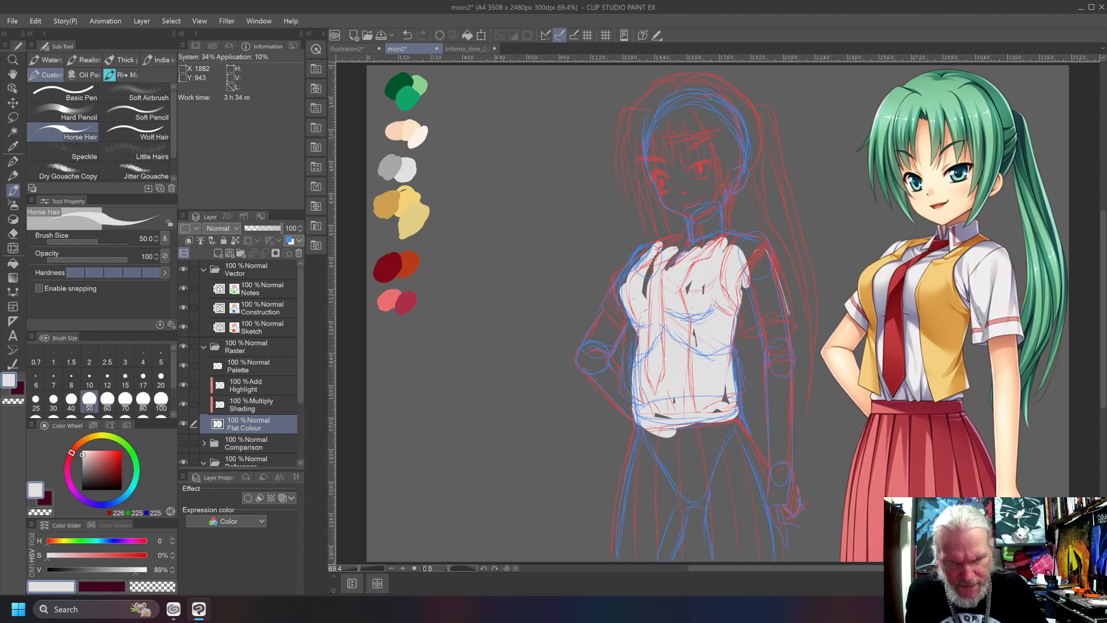
# Paint the straight arm's shirt sleeve in the same light grey and fill the gaps left across the torso.
pyautogui.moveTo(789, 318)
pyautogui.mouseDown()
pyautogui.moveTo(769, 249)
pyautogui.moveTo(731, 236)
pyautogui.moveTo(778, 311)
pyautogui.moveTo(743, 332)
pyautogui.mouseUp()
pyautogui.moveTo(747, 272)
pyautogui.mouseDown()
pyautogui.moveTo(748, 333)
pyautogui.moveTo(790, 323)
pyautogui.moveTo(758, 270)
pyautogui.moveTo(743, 278)
pyautogui.mouseUp()
pyautogui.moveTo(744, 319); pyautogui.dragTo(744, 269)
pyautogui.moveTo(645, 281); pyautogui.dragTo(650, 296)
pyautogui.moveTo(657, 413)
pyautogui.mouseDown()
pyautogui.moveTo(682, 413)
pyautogui.moveTo(724, 382)
pyautogui.mouseUp()
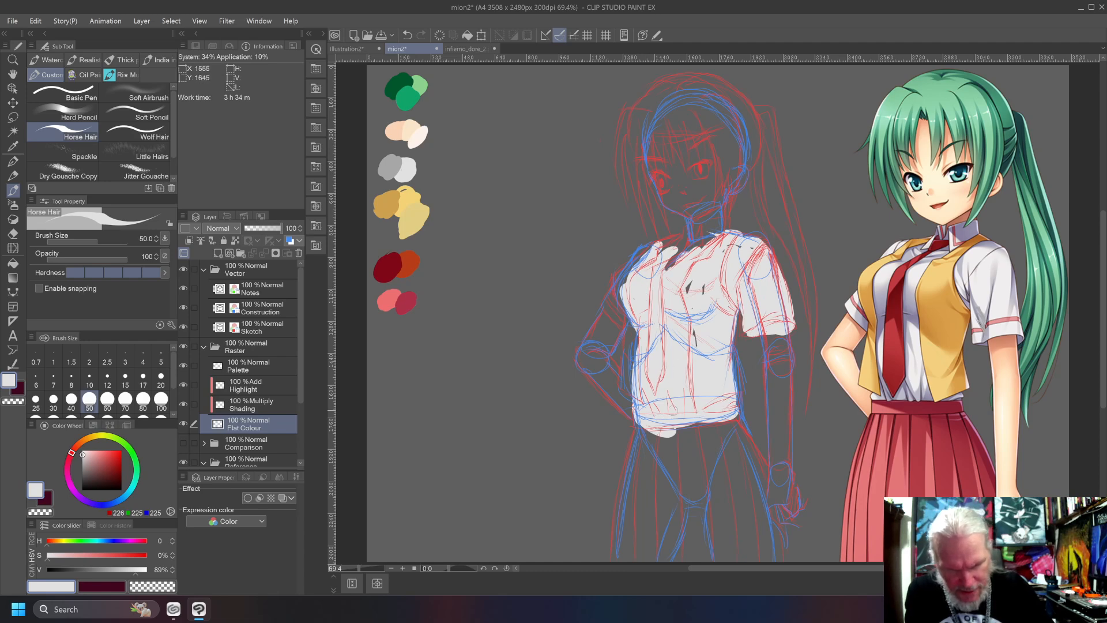
pyautogui.moveTo(689, 290); pyautogui.dragTo(693, 279)
pyautogui.moveTo(734, 250); pyautogui.dragTo(741, 244)
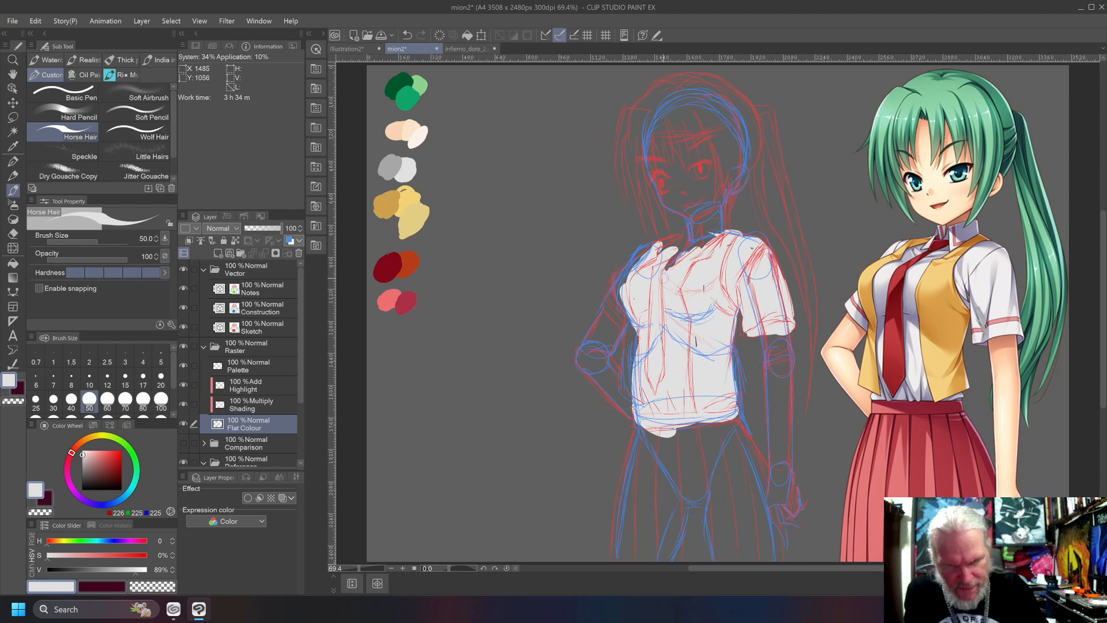
# Paint the collar and the bent arm's sleeve in light grey, and add the palette's peach skin tone at the neck.
pyautogui.moveTo(704, 257)
pyautogui.mouseDown()
pyautogui.moveTo(700, 225)
pyautogui.moveTo(722, 219)
pyautogui.moveTo(726, 230)
pyautogui.moveTo(689, 238)
pyautogui.moveTo(675, 254)
pyautogui.moveTo(682, 228)
pyautogui.moveTo(644, 249)
pyautogui.moveTo(609, 323)
pyautogui.moveTo(628, 299)
pyautogui.moveTo(611, 288)
pyautogui.moveTo(639, 348)
pyautogui.moveTo(627, 393)
pyautogui.moveTo(622, 369)
pyautogui.mouseUp()
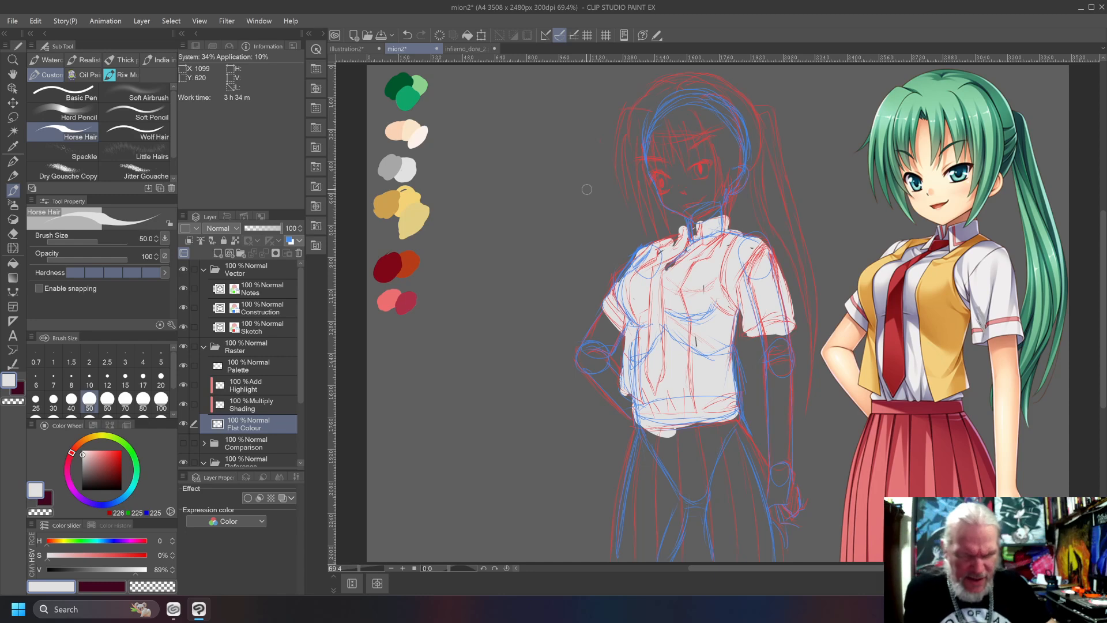
pyautogui.moveTo(686, 254); pyautogui.dragTo(676, 262)
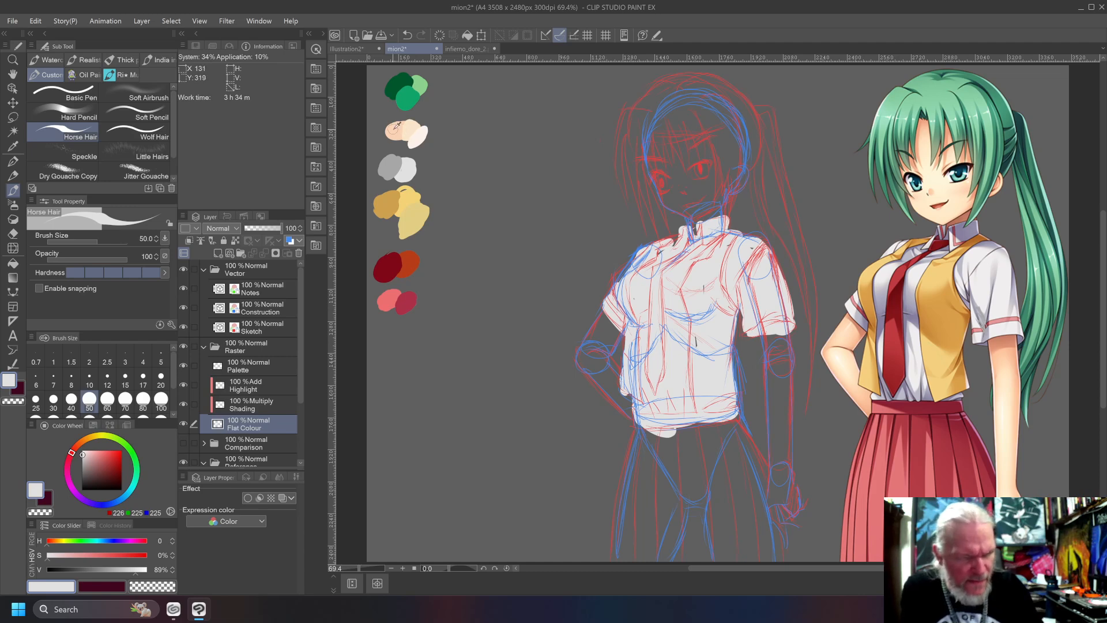
pyautogui.keyDown('alt'); pyautogui.click(395, 129); pyautogui.keyUp('alt')
pyautogui.moveTo(691, 222); pyautogui.dragTo(714, 214)
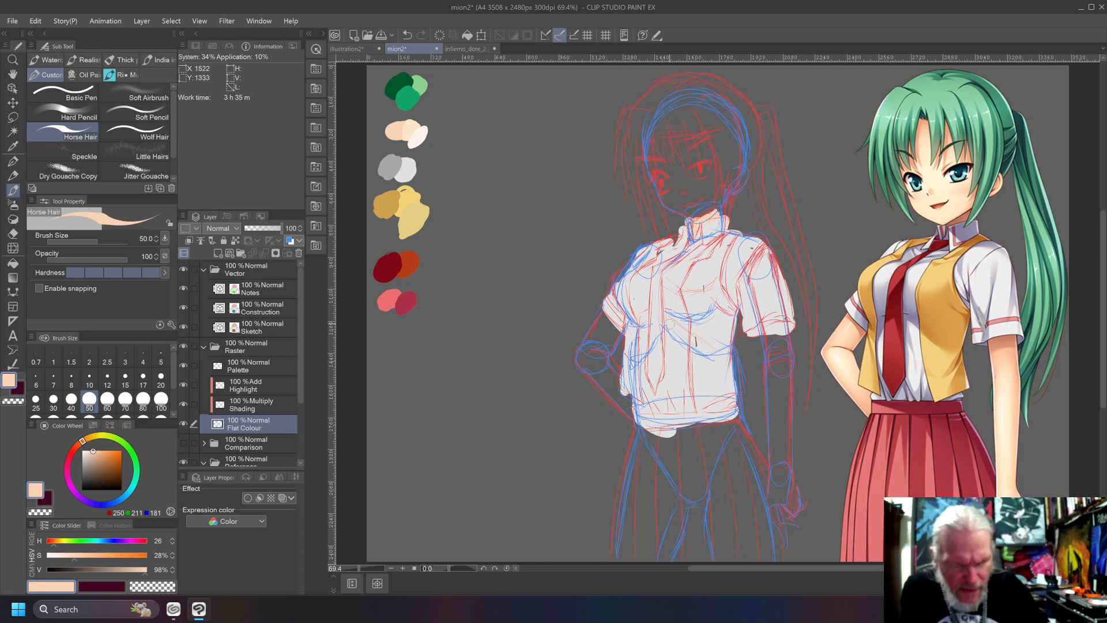
pyautogui.keyDown('alt'); pyautogui.click(680, 275); pyautogui.keyUp('alt')
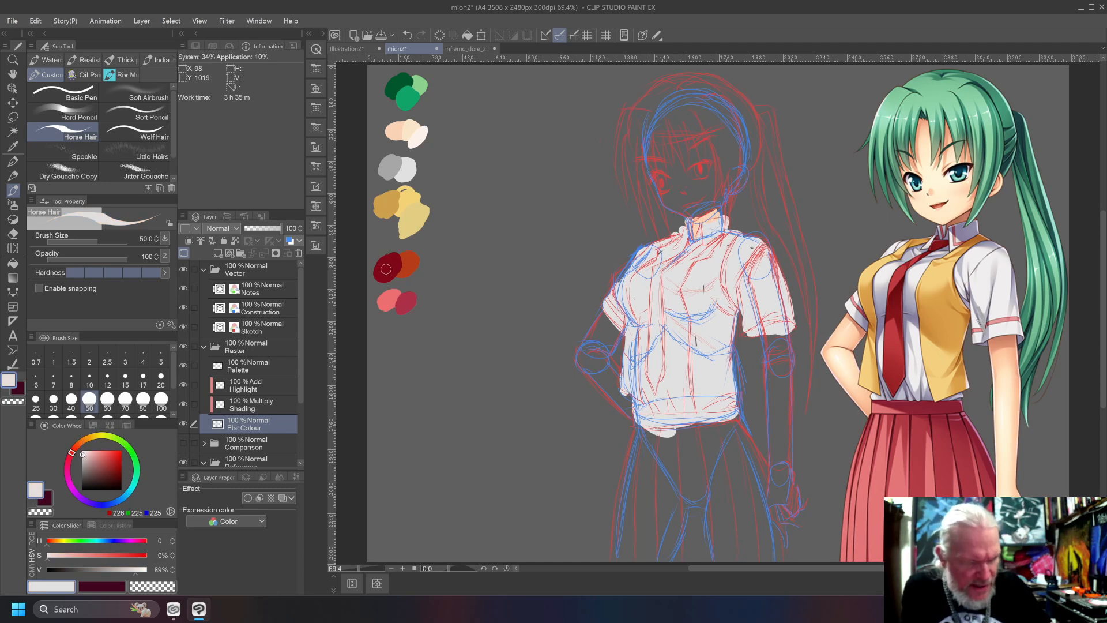
# Paint the tie in the palette's orange-red and both halves of the waistcoat in its dark yellow ochre.
pyautogui.keyDown('alt'); pyautogui.click(409, 259); pyautogui.keyUp('alt')
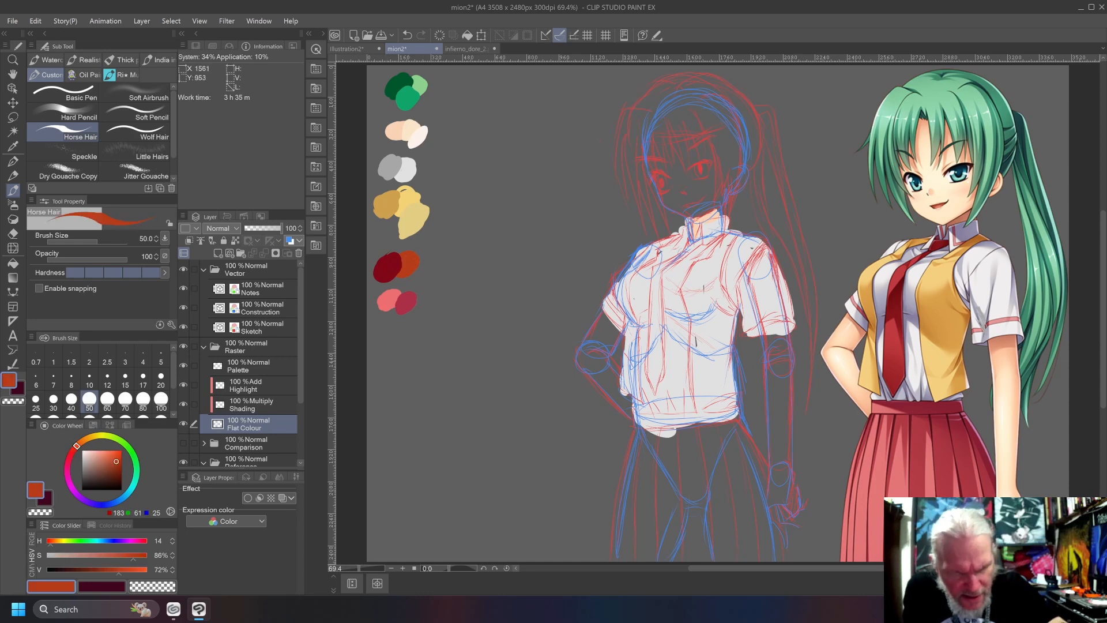
pyautogui.moveTo(691, 238)
pyautogui.mouseDown()
pyautogui.moveTo(660, 270)
pyautogui.moveTo(653, 293)
pyautogui.moveTo(656, 385)
pyautogui.mouseUp()
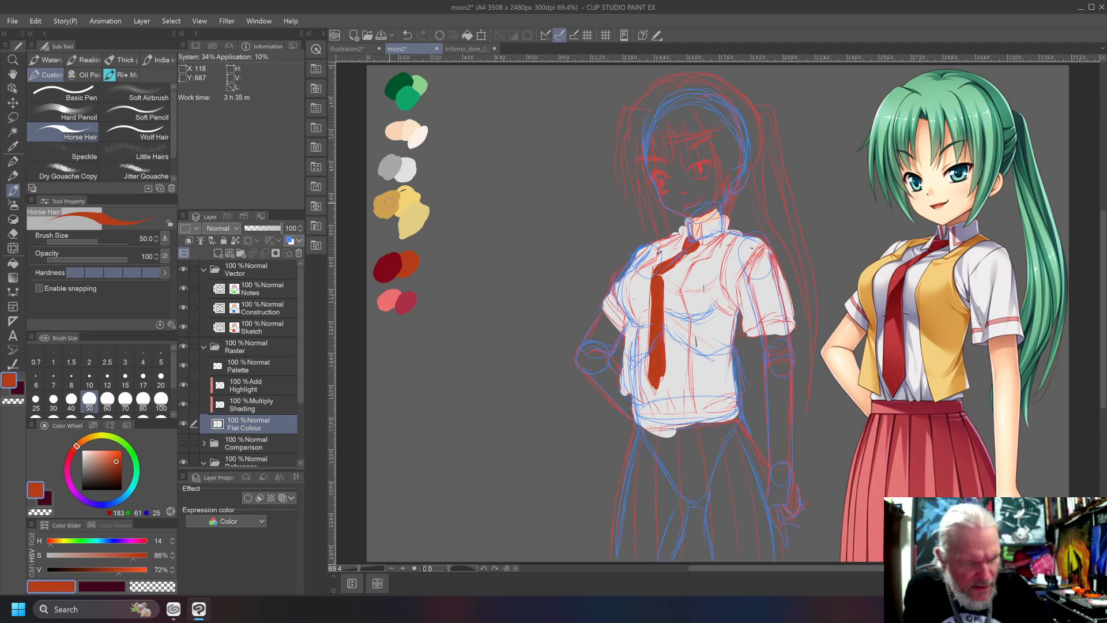
pyautogui.keyDown('alt'); pyautogui.click(416, 218); pyautogui.keyUp('alt')
pyautogui.moveTo(731, 228); pyautogui.dragTo(675, 307)
pyautogui.keyDown('alt'); pyautogui.click(391, 226); pyautogui.keyUp('alt')
pyautogui.moveTo(710, 253)
pyautogui.mouseDown()
pyautogui.moveTo(709, 276)
pyautogui.moveTo(725, 316)
pyautogui.mouseUp()
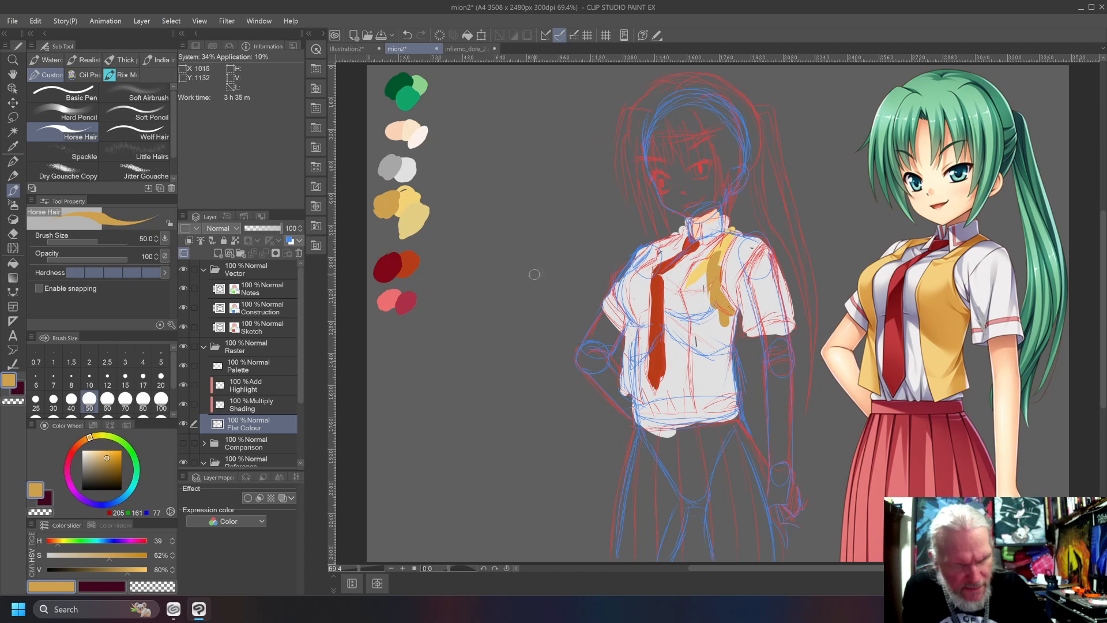
pyautogui.moveTo(729, 240)
pyautogui.mouseDown()
pyautogui.moveTo(711, 291)
pyautogui.moveTo(733, 413)
pyautogui.moveTo(707, 407)
pyautogui.moveTo(696, 355)
pyautogui.mouseUp()
pyautogui.moveTo(700, 397)
pyautogui.mouseDown()
pyautogui.moveTo(689, 300)
pyautogui.moveTo(702, 256)
pyautogui.moveTo(718, 392)
pyautogui.moveTo(706, 392)
pyautogui.moveTo(697, 354)
pyautogui.mouseUp()
pyautogui.moveTo(644, 391)
pyautogui.mouseDown()
pyautogui.moveTo(631, 393)
pyautogui.moveTo(625, 359)
pyautogui.moveTo(631, 328)
pyautogui.moveTo(641, 330)
pyautogui.moveTo(629, 270)
pyautogui.moveTo(666, 245)
pyautogui.moveTo(616, 276)
pyautogui.moveTo(634, 324)
pyautogui.mouseUp()
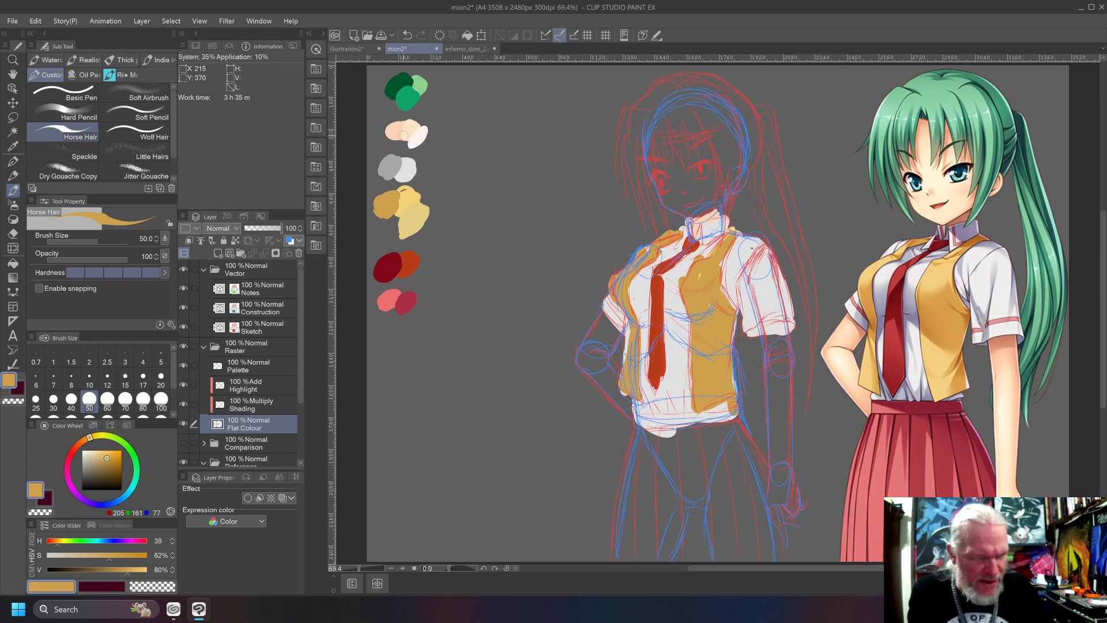
# Paint both arms and the hanging hand in the palette's light skin tone, and trim the fingertips with transparent colour.
pyautogui.keyDown('alt'); pyautogui.click(397, 130); pyautogui.keyUp('alt')
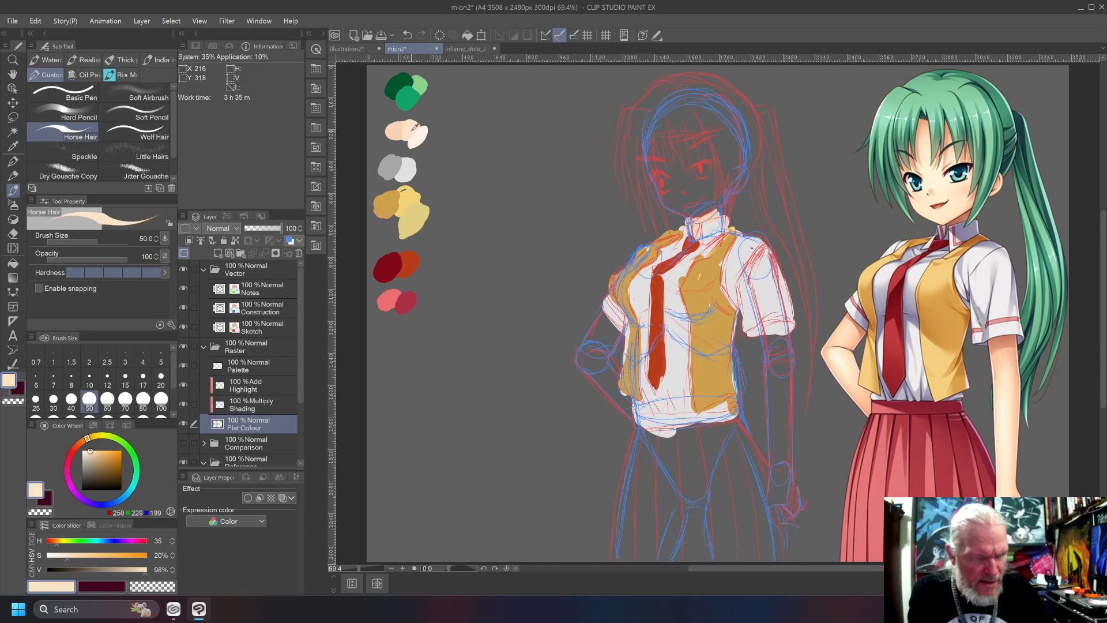
pyautogui.moveTo(605, 332)
pyautogui.mouseDown()
pyautogui.moveTo(593, 351)
pyautogui.moveTo(612, 346)
pyautogui.moveTo(599, 365)
pyautogui.moveTo(605, 326)
pyautogui.moveTo(591, 375)
pyautogui.moveTo(628, 404)
pyautogui.moveTo(600, 354)
pyautogui.moveTo(611, 388)
pyautogui.mouseUp()
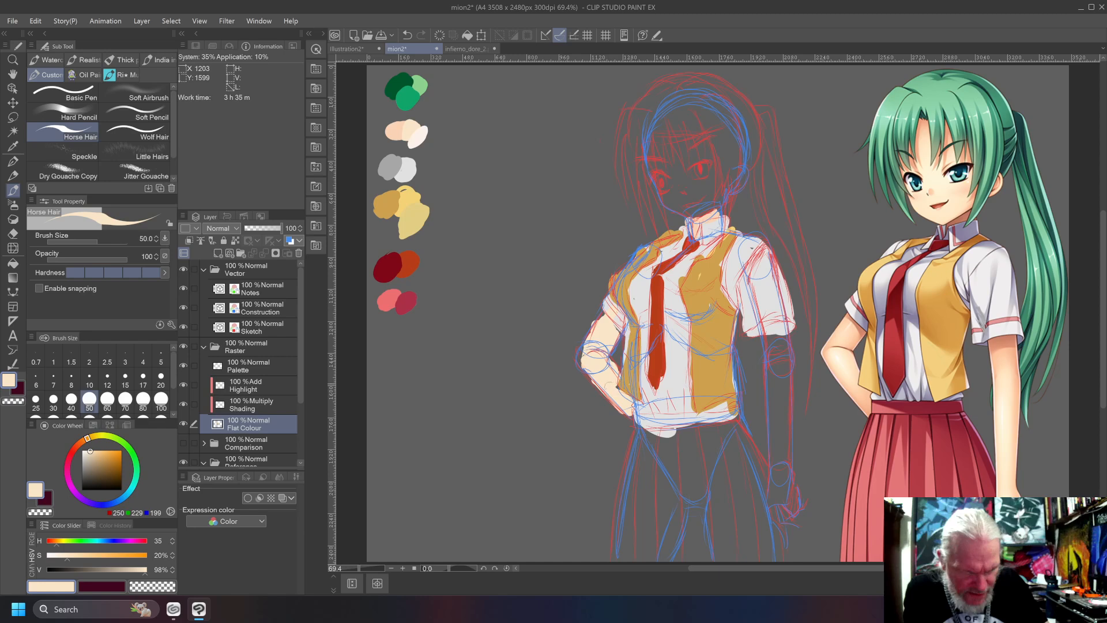
pyautogui.moveTo(769, 365)
pyautogui.mouseDown()
pyautogui.moveTo(772, 387)
pyautogui.moveTo(778, 341)
pyautogui.moveTo(783, 358)
pyautogui.moveTo(775, 325)
pyautogui.moveTo(785, 446)
pyautogui.moveTo(772, 496)
pyautogui.mouseUp()
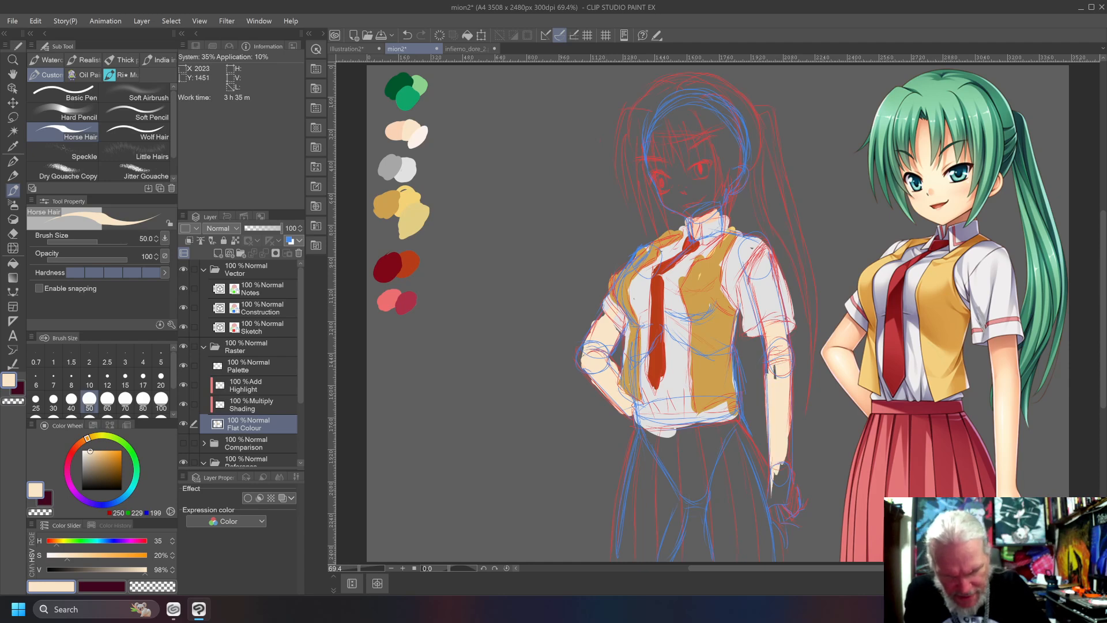
pyautogui.moveTo(783, 450)
pyautogui.mouseDown()
pyautogui.moveTo(789, 504)
pyautogui.moveTo(772, 500)
pyautogui.moveTo(787, 554)
pyautogui.moveTo(784, 509)
pyautogui.moveTo(797, 526)
pyautogui.moveTo(793, 494)
pyautogui.moveTo(798, 504)
pyautogui.mouseUp()
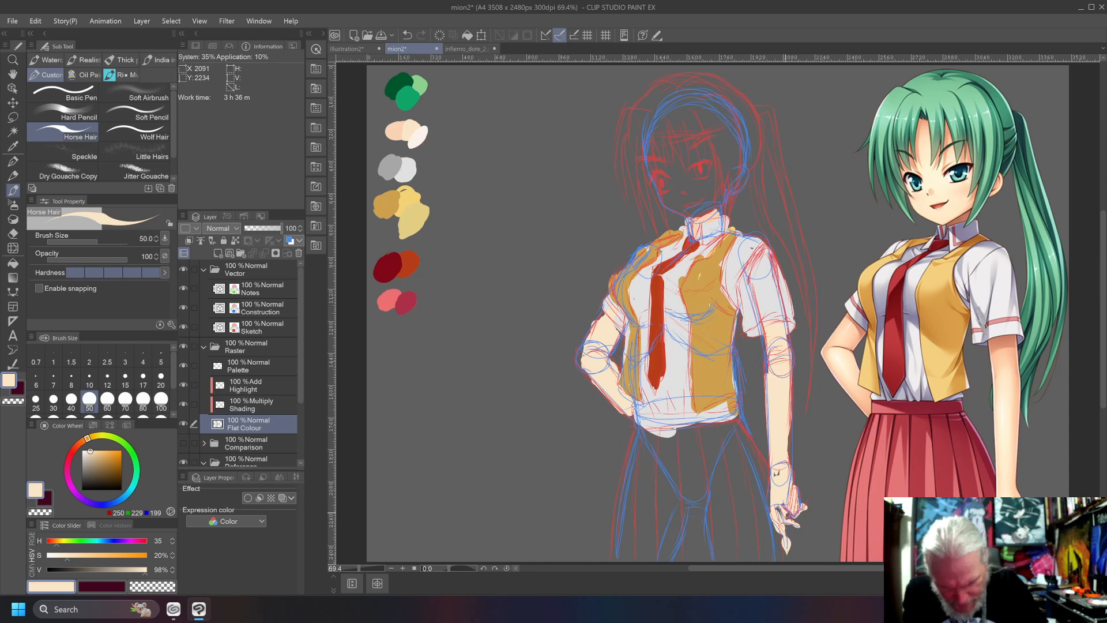
pyautogui.moveTo(784, 509); pyautogui.dragTo(769, 505)
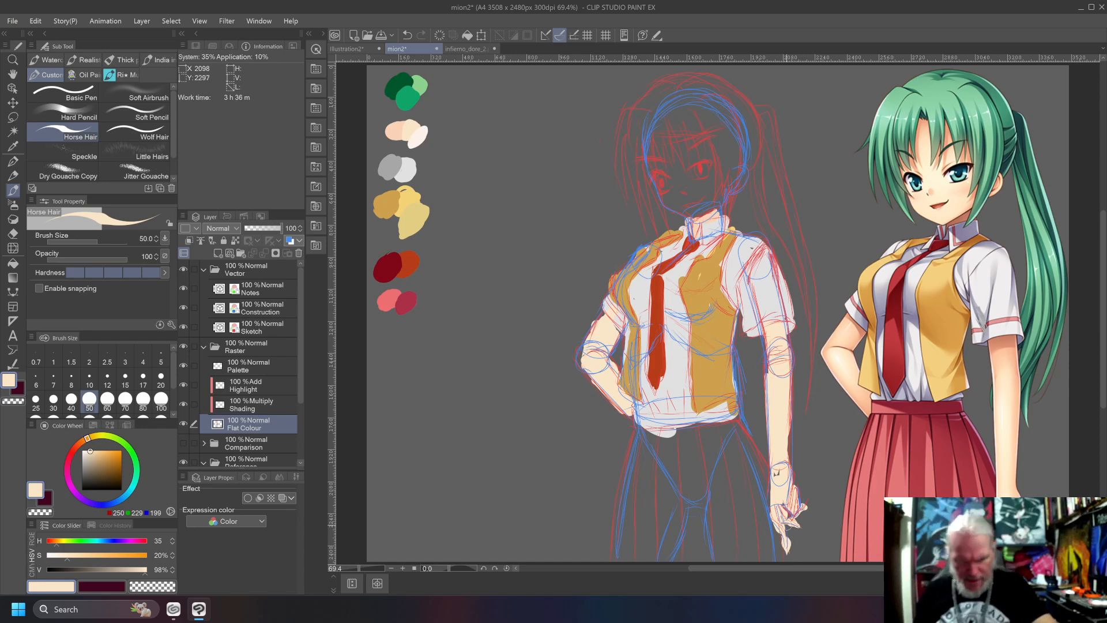
pyautogui.press('c')
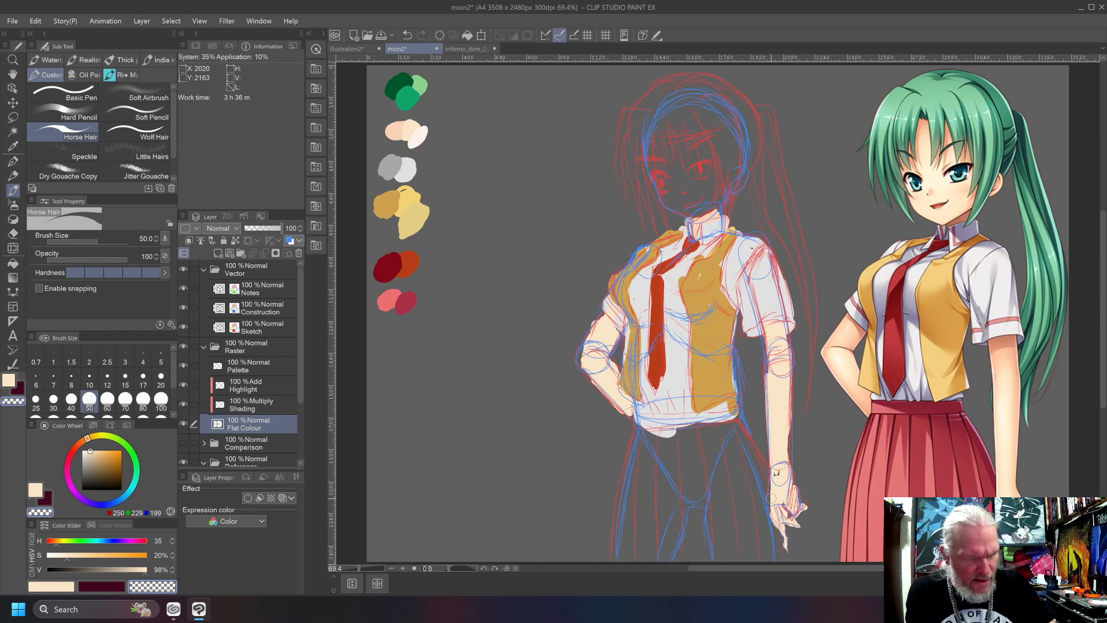
# Paint the skirt's waistband and its edge beside the straight arm in the palette's salmon pink, and tidy the shirt hem in light grey.
pyautogui.keyDown('alt'); pyautogui.click(393, 296); pyautogui.keyUp('alt')
pyautogui.moveTo(731, 449); pyautogui.dragTo(743, 518)
pyautogui.moveTo(727, 427); pyautogui.dragTo(748, 518)
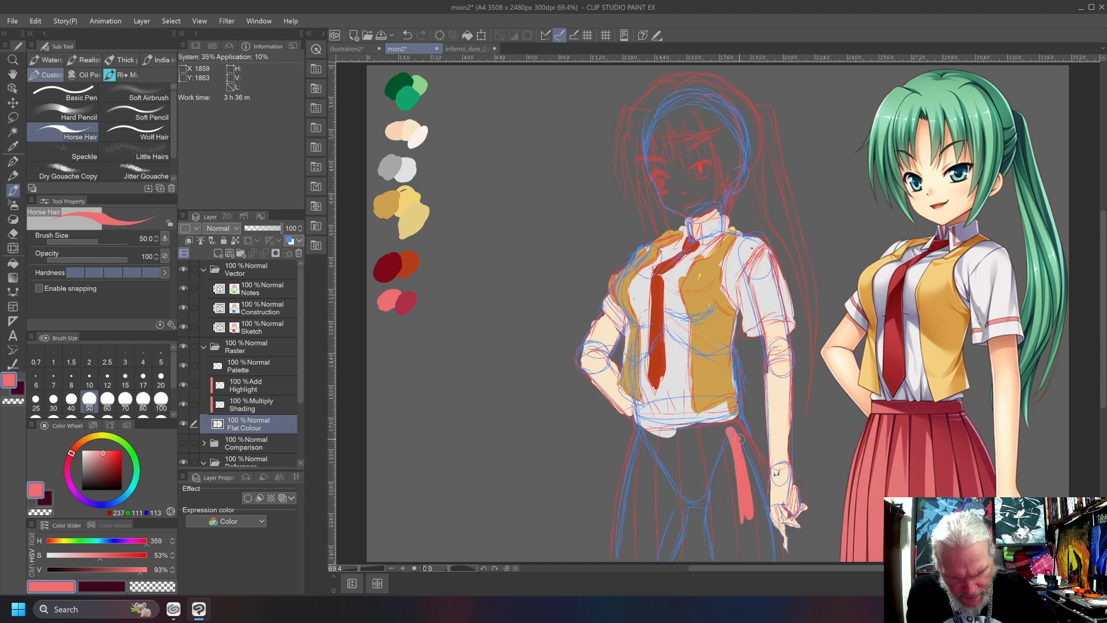
pyautogui.moveTo(727, 421)
pyautogui.mouseDown()
pyautogui.moveTo(636, 421)
pyautogui.moveTo(715, 430)
pyautogui.moveTo(675, 427)
pyautogui.mouseUp()
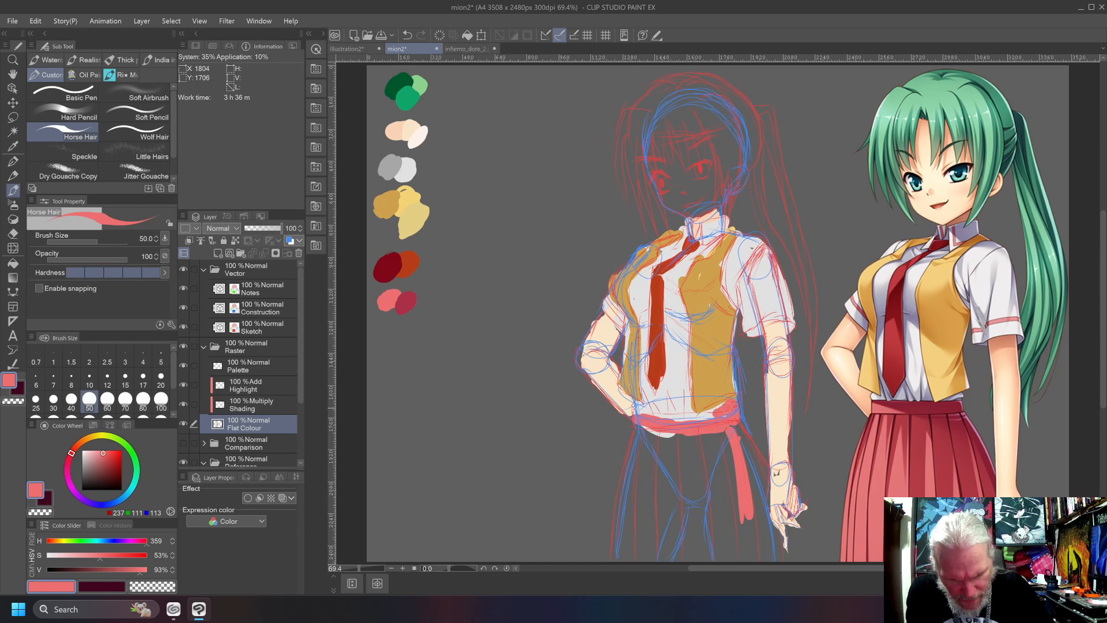
pyautogui.keyDown('alt'); pyautogui.click(697, 415); pyautogui.keyUp('alt')
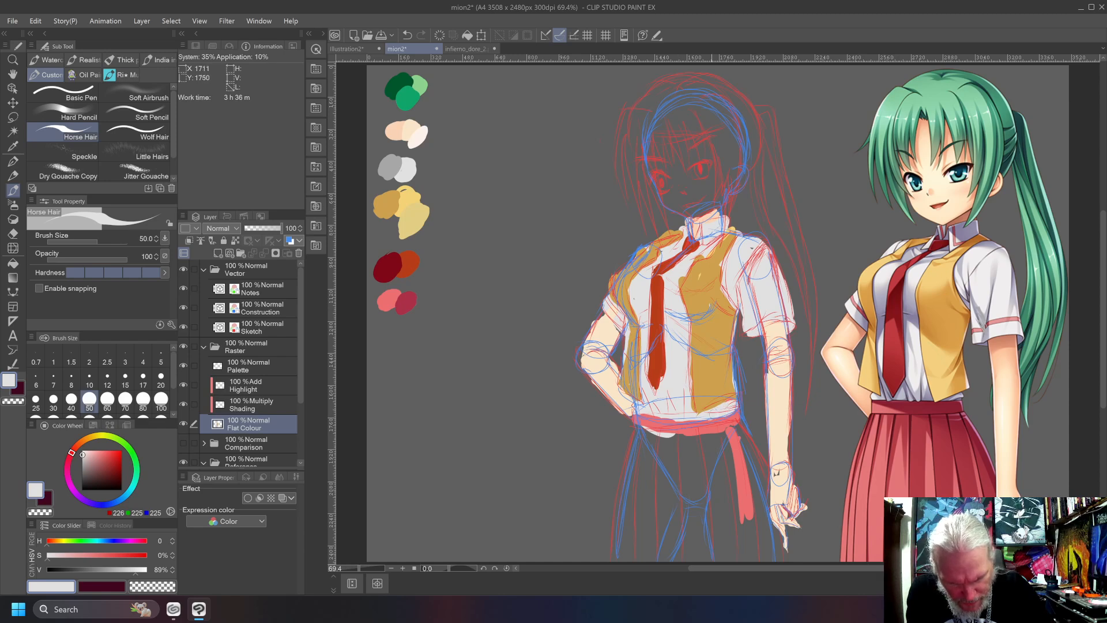
# Paint the skirt's edge below the bent arm in salmon pink and fill the whole skirt with the same colour.
pyautogui.keyDown('alt'); pyautogui.click(691, 436); pyautogui.keyUp('alt')
pyautogui.moveTo(638, 438); pyautogui.dragTo(623, 539)
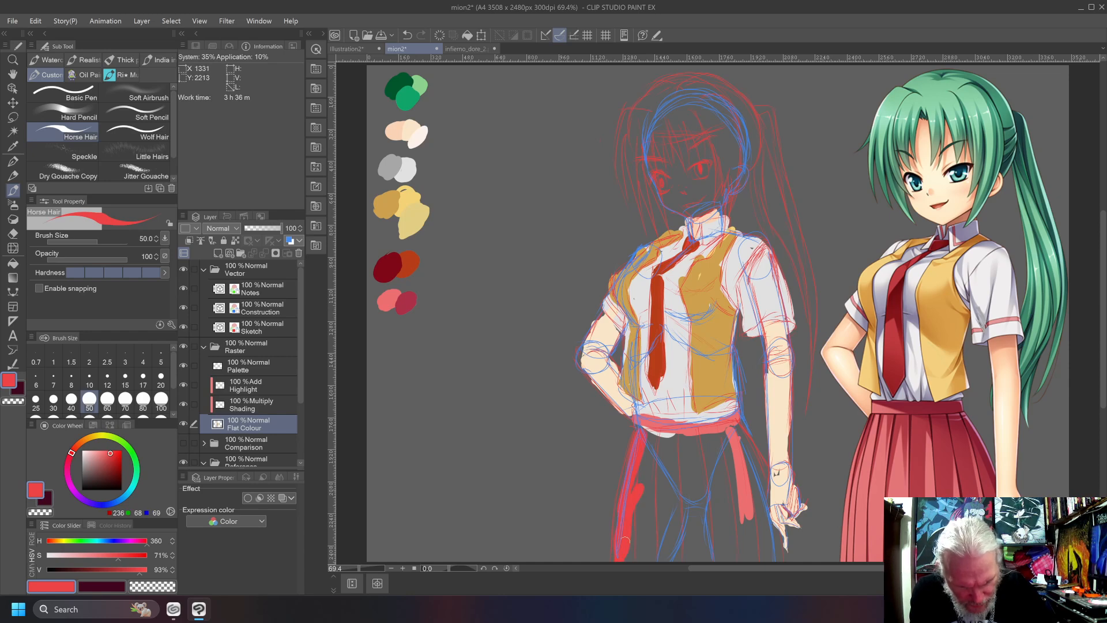
pyautogui.keyDown('alt'); pyautogui.click(652, 416); pyautogui.keyUp('alt')
pyautogui.moveTo(642, 445)
pyautogui.mouseDown()
pyautogui.moveTo(636, 511)
pyautogui.moveTo(641, 431)
pyautogui.moveTo(641, 554)
pyautogui.mouseUp()
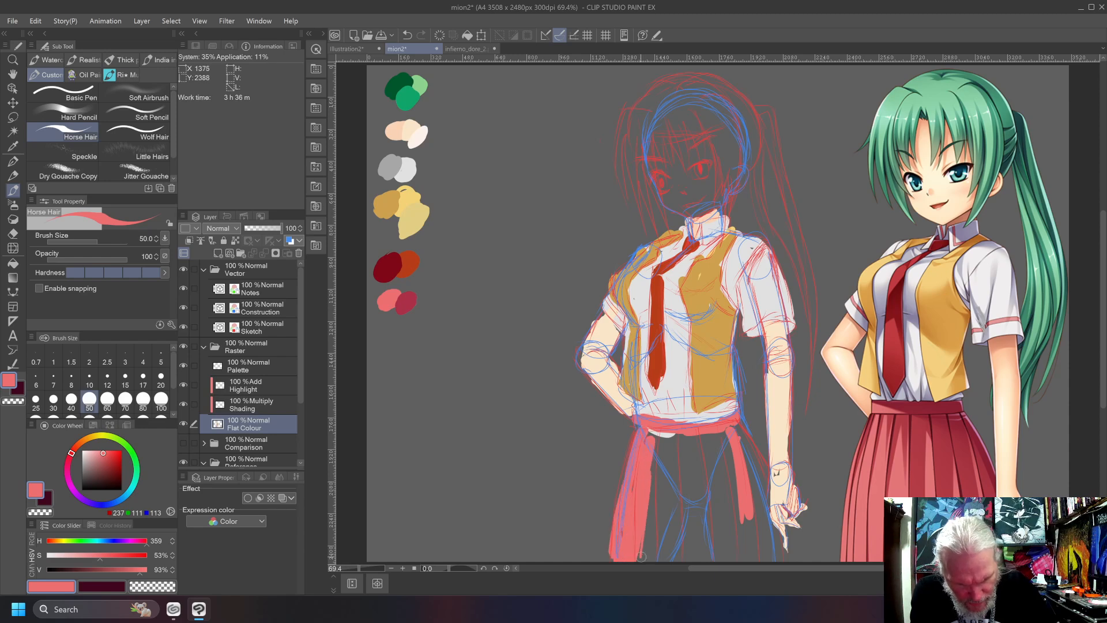
pyautogui.moveTo(647, 437)
pyautogui.mouseDown()
pyautogui.moveTo(691, 461)
pyautogui.moveTo(749, 444)
pyautogui.moveTo(766, 473)
pyautogui.moveTo(763, 540)
pyautogui.moveTo(785, 563)
pyautogui.mouseUp()
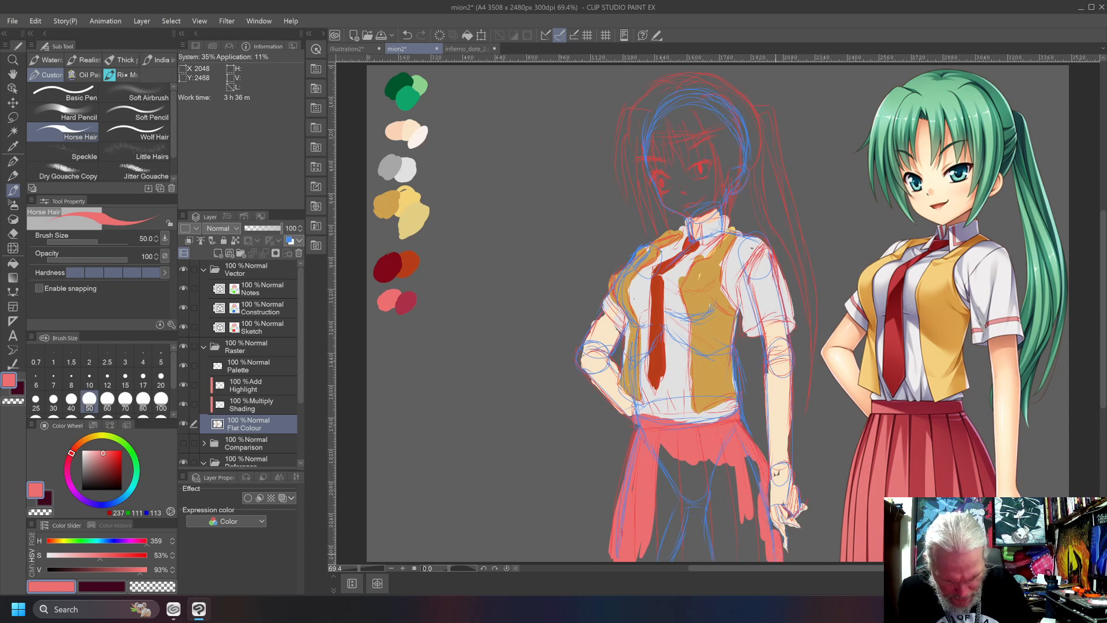
pyautogui.moveTo(762, 505)
pyautogui.mouseDown()
pyautogui.moveTo(762, 559)
pyautogui.moveTo(752, 460)
pyautogui.moveTo(757, 567)
pyautogui.moveTo(721, 467)
pyautogui.moveTo(727, 559)
pyautogui.moveTo(686, 464)
pyautogui.moveTo(671, 553)
pyautogui.moveTo(661, 548)
pyautogui.moveTo(664, 447)
pyautogui.mouseUp()
pyautogui.moveTo(654, 491)
pyautogui.mouseDown()
pyautogui.moveTo(659, 548)
pyautogui.moveTo(641, 550)
pyautogui.mouseUp()
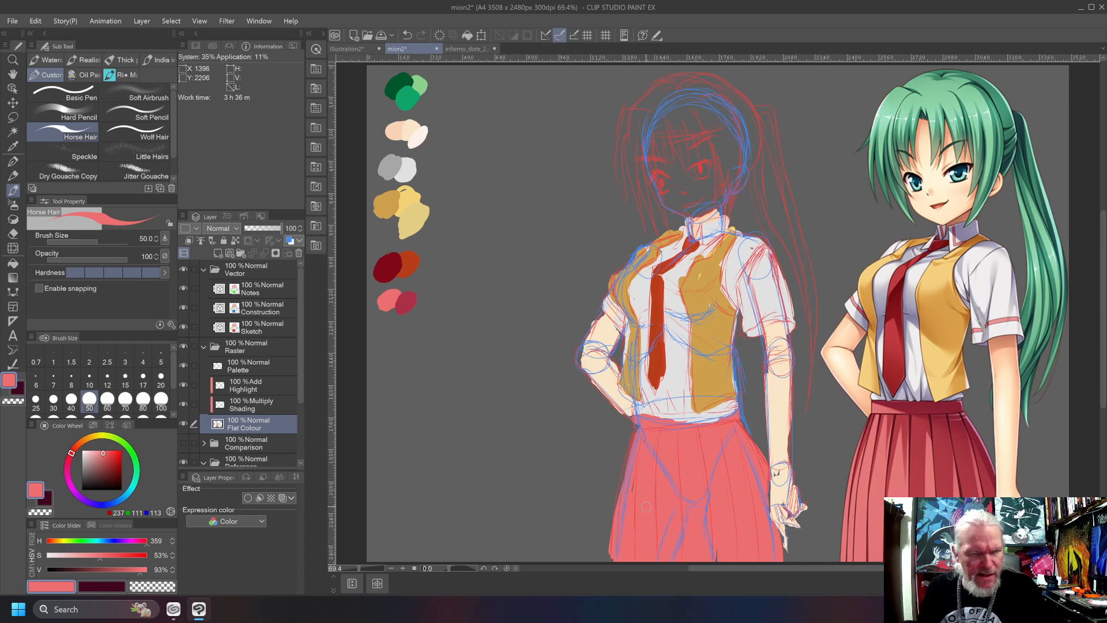
# Paint the face from chin to forehead in the palette's light skin tone.
pyautogui.keyDown('alt'); pyautogui.click(410, 129); pyautogui.keyUp('alt')
pyautogui.moveTo(654, 158)
pyautogui.mouseDown()
pyautogui.moveTo(671, 202)
pyautogui.moveTo(684, 211)
pyautogui.moveTo(710, 200)
pyautogui.moveTo(704, 210)
pyautogui.moveTo(729, 173)
pyautogui.moveTo(719, 130)
pyautogui.moveTo(651, 165)
pyautogui.moveTo(682, 128)
pyautogui.moveTo(710, 131)
pyautogui.moveTo(723, 152)
pyautogui.moveTo(685, 115)
pyautogui.mouseUp()
pyautogui.moveTo(678, 179)
pyautogui.mouseDown()
pyautogui.moveTo(660, 199)
pyautogui.moveTo(646, 151)
pyautogui.mouseUp()
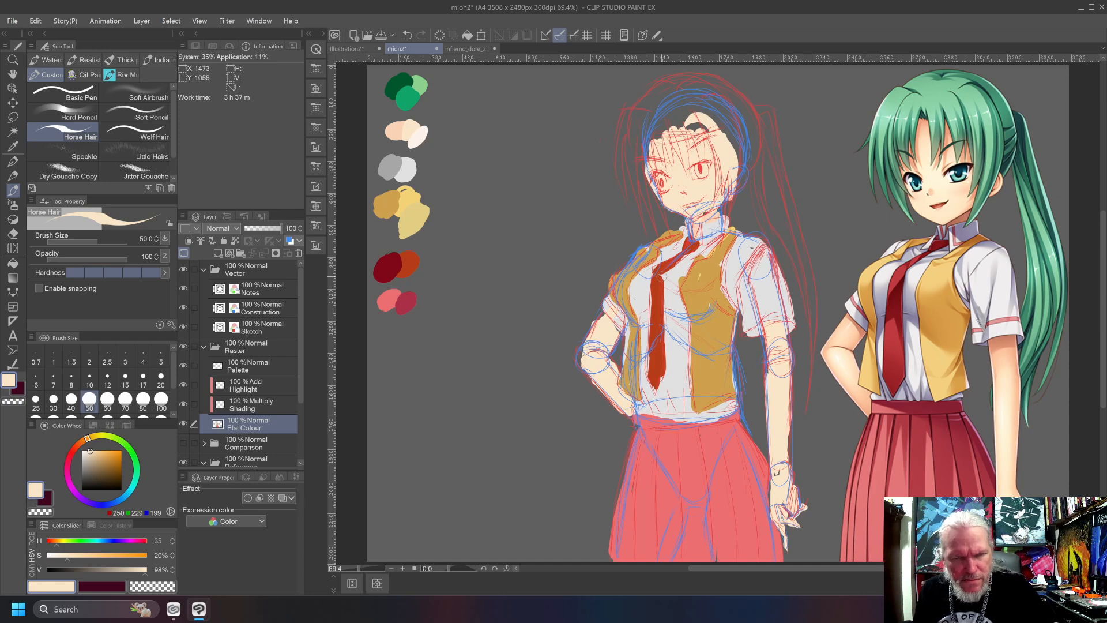
# Paint the side locks, fringe and crown of the hair in the palette's mid green, leaving the face showing between the strands.
pyautogui.keyDown('alt'); pyautogui.click(406, 100); pyautogui.keyUp('alt')
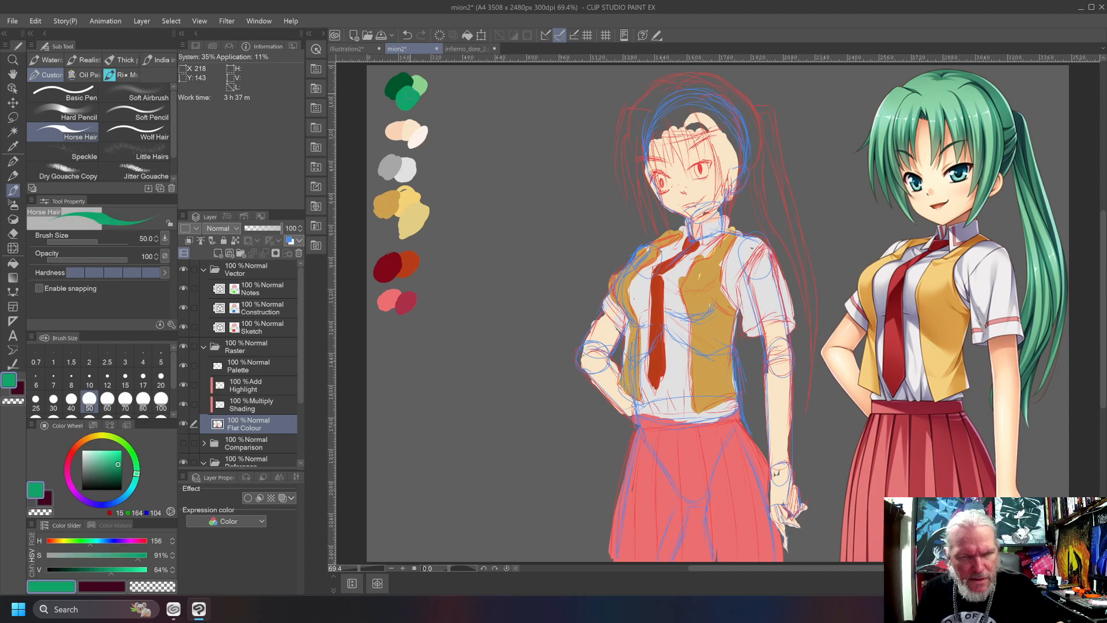
pyautogui.moveTo(632, 118)
pyautogui.mouseDown()
pyautogui.moveTo(628, 186)
pyautogui.moveTo(618, 150)
pyautogui.moveTo(620, 178)
pyautogui.moveTo(634, 159)
pyautogui.moveTo(645, 234)
pyautogui.mouseUp()
pyautogui.moveTo(632, 122)
pyautogui.mouseDown()
pyautogui.moveTo(652, 232)
pyautogui.moveTo(658, 215)
pyautogui.mouseUp()
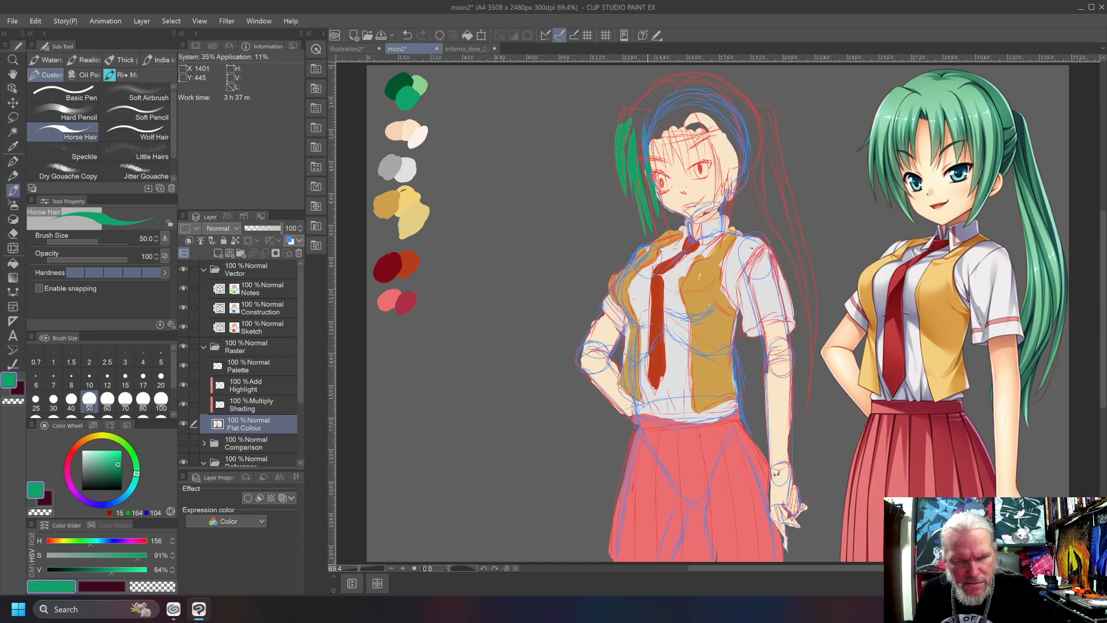
pyautogui.moveTo(646, 114); pyautogui.dragTo(657, 160)
pyautogui.moveTo(662, 97); pyautogui.dragTo(661, 167)
pyautogui.moveTo(666, 104)
pyautogui.mouseDown()
pyautogui.moveTo(670, 164)
pyautogui.moveTo(668, 138)
pyautogui.moveTo(680, 167)
pyautogui.mouseUp()
pyautogui.moveTo(669, 128); pyautogui.dragTo(670, 145)
pyautogui.moveTo(675, 99)
pyautogui.mouseDown()
pyautogui.moveTo(688, 154)
pyautogui.moveTo(694, 127)
pyautogui.moveTo(715, 162)
pyautogui.mouseUp()
pyautogui.moveTo(706, 107)
pyautogui.mouseDown()
pyautogui.moveTo(721, 202)
pyautogui.moveTo(727, 144)
pyautogui.moveTo(728, 199)
pyautogui.mouseUp()
pyautogui.moveTo(728, 124)
pyautogui.mouseDown()
pyautogui.moveTo(734, 222)
pyautogui.moveTo(734, 158)
pyautogui.moveTo(746, 175)
pyautogui.moveTo(748, 165)
pyautogui.mouseUp()
pyautogui.moveTo(720, 101); pyautogui.dragTo(750, 151)
pyautogui.moveTo(738, 118); pyautogui.dragTo(753, 166)
pyautogui.moveTo(715, 89)
pyautogui.mouseDown()
pyautogui.moveTo(755, 145)
pyautogui.moveTo(745, 104)
pyautogui.mouseUp()
pyautogui.moveTo(683, 76); pyautogui.dragTo(725, 88)
pyautogui.moveTo(744, 103); pyautogui.dragTo(758, 157)
pyautogui.moveTo(728, 79); pyautogui.dragTo(670, 101)
pyautogui.moveTo(701, 72); pyautogui.dragTo(648, 109)
pyautogui.moveTo(654, 87); pyautogui.dragTo(624, 122)
pyautogui.moveTo(638, 118)
pyautogui.mouseDown()
pyautogui.moveTo(629, 139)
pyautogui.moveTo(638, 137)
pyautogui.mouseUp()
pyautogui.moveTo(657, 98)
pyautogui.mouseDown()
pyautogui.moveTo(650, 130)
pyautogui.moveTo(663, 123)
pyautogui.mouseUp()
pyautogui.moveTo(687, 108); pyautogui.dragTo(677, 133)
pyautogui.moveTo(677, 90); pyautogui.dragTo(686, 105)
pyautogui.moveTo(691, 89); pyautogui.dragTo(727, 123)
pyautogui.moveTo(711, 94)
pyautogui.mouseDown()
pyautogui.moveTo(722, 101)
pyautogui.moveTo(696, 94)
pyautogui.mouseUp()
# Paint the long ponytail in the same mid green, from the hair tie to its tapered tip beside the straight arm.
pyautogui.moveTo(756, 114); pyautogui.dragTo(778, 196)
pyautogui.moveTo(772, 130); pyautogui.dragTo(803, 272)
pyautogui.moveTo(785, 188); pyautogui.dragTo(815, 308)
pyautogui.moveTo(812, 260); pyautogui.dragTo(807, 398)
pyautogui.moveTo(816, 352); pyautogui.dragTo(807, 421)
pyautogui.moveTo(808, 268); pyautogui.dragTo(801, 342)
pyautogui.moveTo(806, 408); pyautogui.dragTo(803, 427)
pyautogui.moveTo(809, 332); pyautogui.dragTo(803, 407)
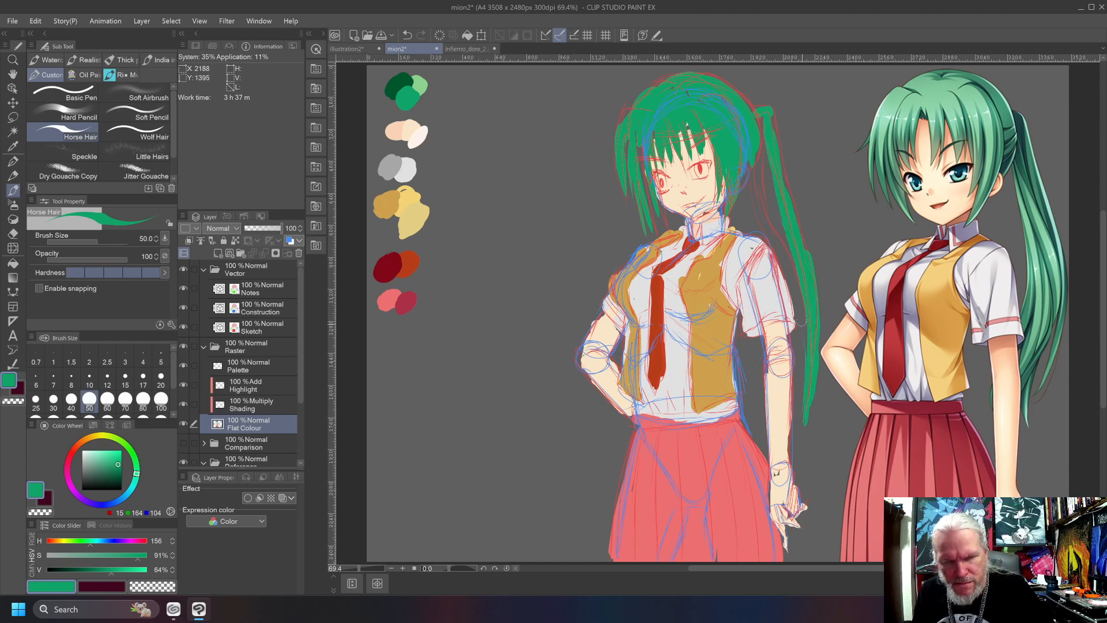
pyautogui.moveTo(752, 148)
pyautogui.mouseDown()
pyautogui.moveTo(757, 204)
pyautogui.moveTo(792, 277)
pyautogui.moveTo(803, 386)
pyautogui.mouseUp()
pyautogui.moveTo(798, 347); pyautogui.dragTo(801, 452)
pyautogui.moveTo(806, 299); pyautogui.dragTo(801, 351)
pyautogui.moveTo(768, 209); pyautogui.dragTo(799, 298)
pyautogui.moveTo(759, 165); pyautogui.dragTo(775, 219)
pyautogui.moveTo(759, 126); pyautogui.dragTo(773, 213)
pyautogui.moveTo(768, 159); pyautogui.dragTo(780, 229)
pyautogui.moveTo(757, 117)
pyautogui.mouseDown()
pyautogui.moveTo(775, 136)
pyautogui.moveTo(794, 232)
pyautogui.mouseUp()
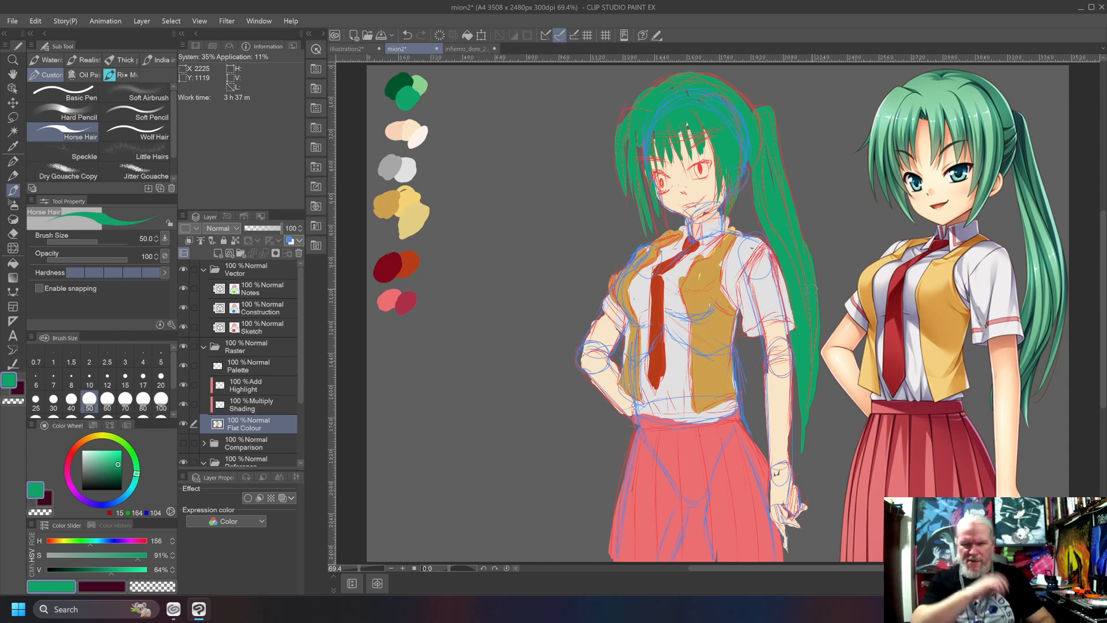
# Paint the ear in the palette's palest skin tone and the hem bands on both sleeves in salmon pink.
pyautogui.keyDown('alt'); pyautogui.click(422, 134); pyautogui.keyUp('alt')
pyautogui.moveTo(743, 169); pyautogui.dragTo(740, 189)
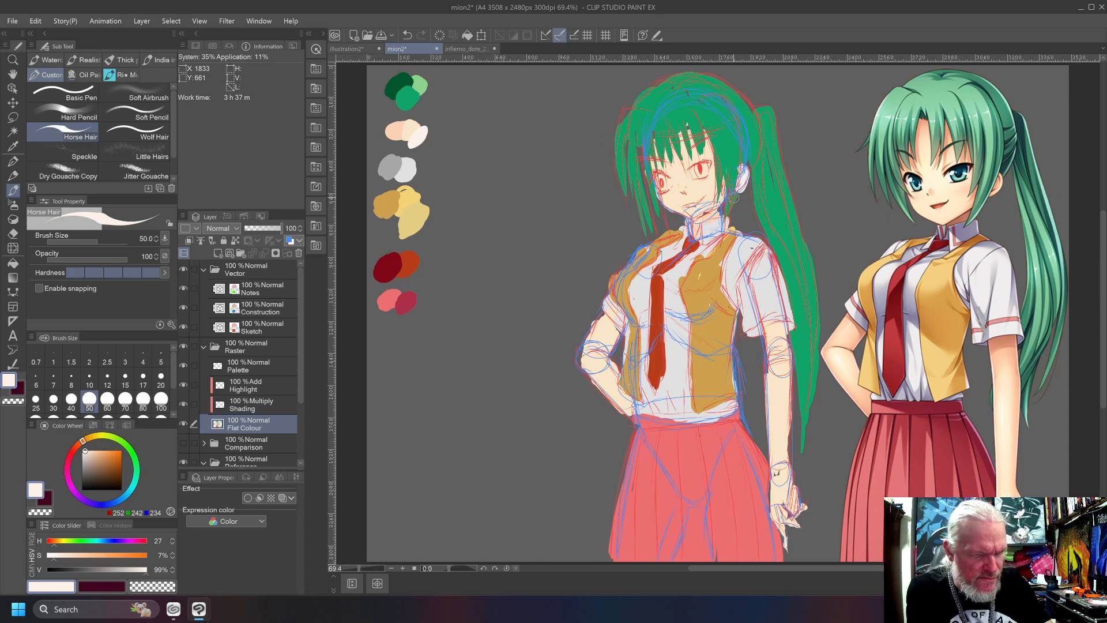
pyautogui.keyDown('alt'); pyautogui.click(389, 299); pyautogui.keyUp('alt')
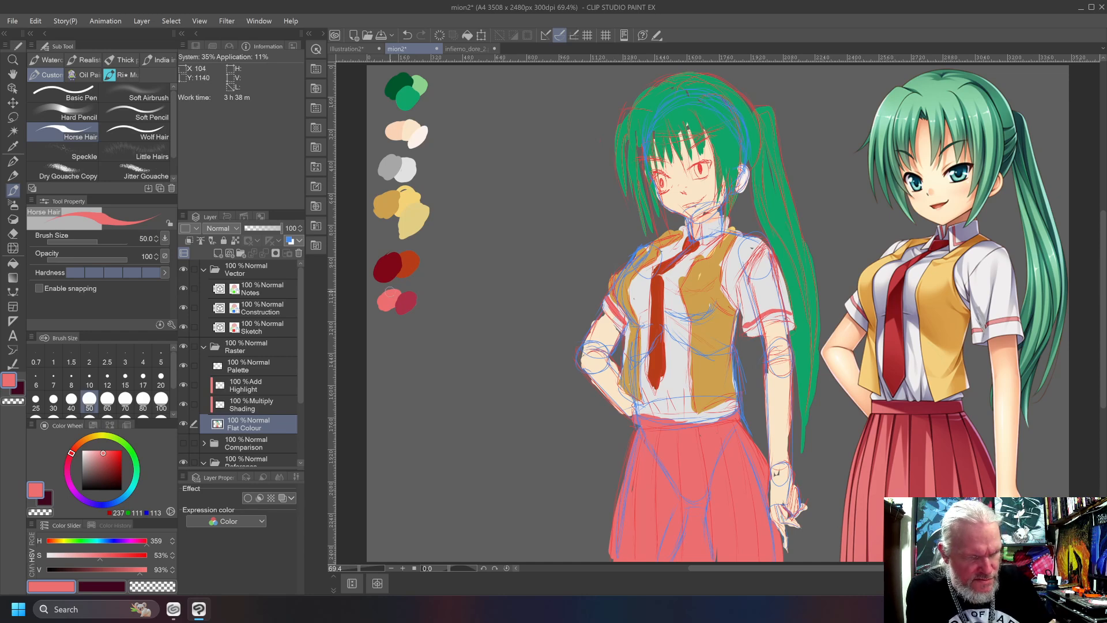
# Paint the mouth in salmon pink and trim its shape with the face's light skin tone.
pyautogui.moveTo(693, 203); pyautogui.dragTo(688, 206)
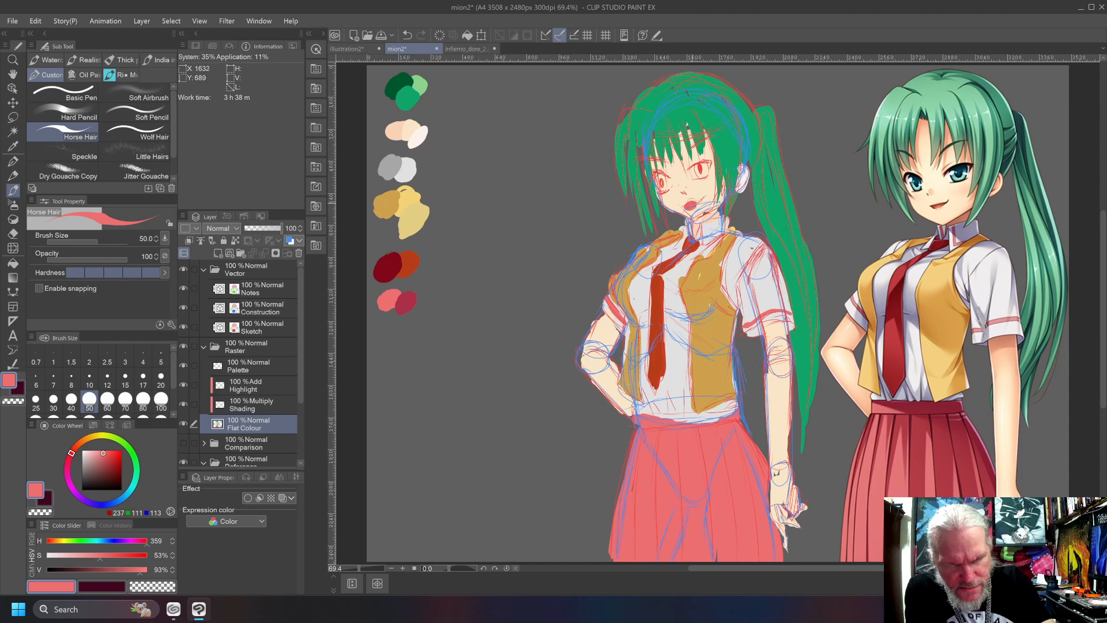
pyautogui.keyDown('alt'); pyautogui.click(696, 191); pyautogui.keyUp('alt')
pyautogui.moveTo(691, 195); pyautogui.dragTo(690, 213)
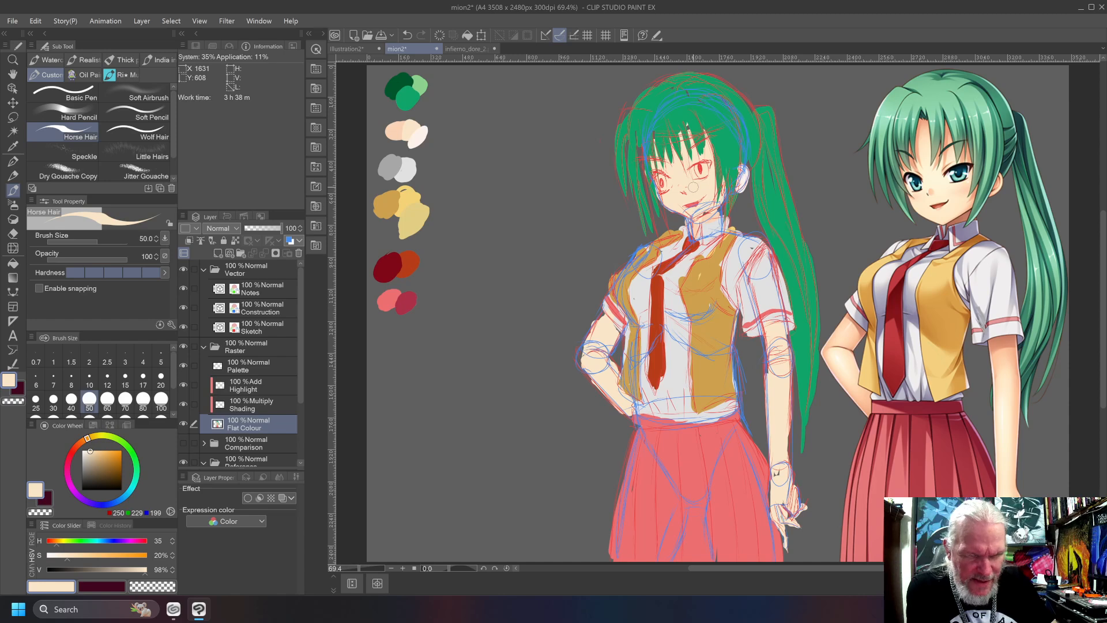
# Paint both irises in the palette's mid green and touch up the eye whites in light grey.
pyautogui.keyDown('alt'); pyautogui.click(419, 87); pyautogui.keyUp('alt')
pyautogui.moveTo(699, 167)
pyautogui.mouseDown()
pyautogui.moveTo(709, 175)
pyautogui.moveTo(662, 188)
pyautogui.mouseUp()
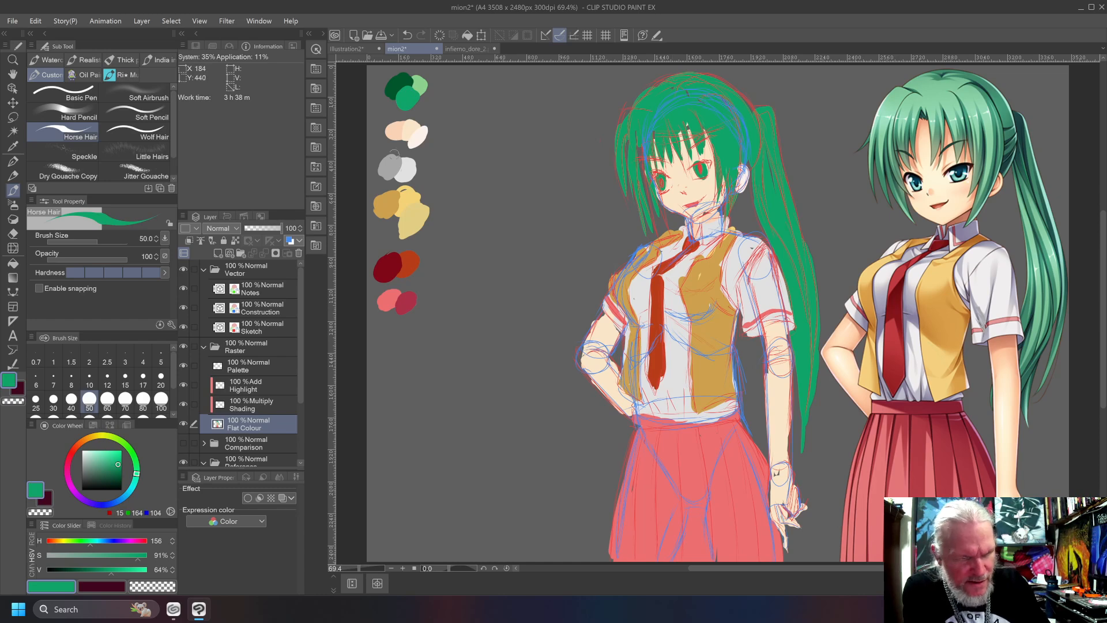
pyautogui.keyDown('alt'); pyautogui.click(411, 170); pyautogui.keyUp('alt')
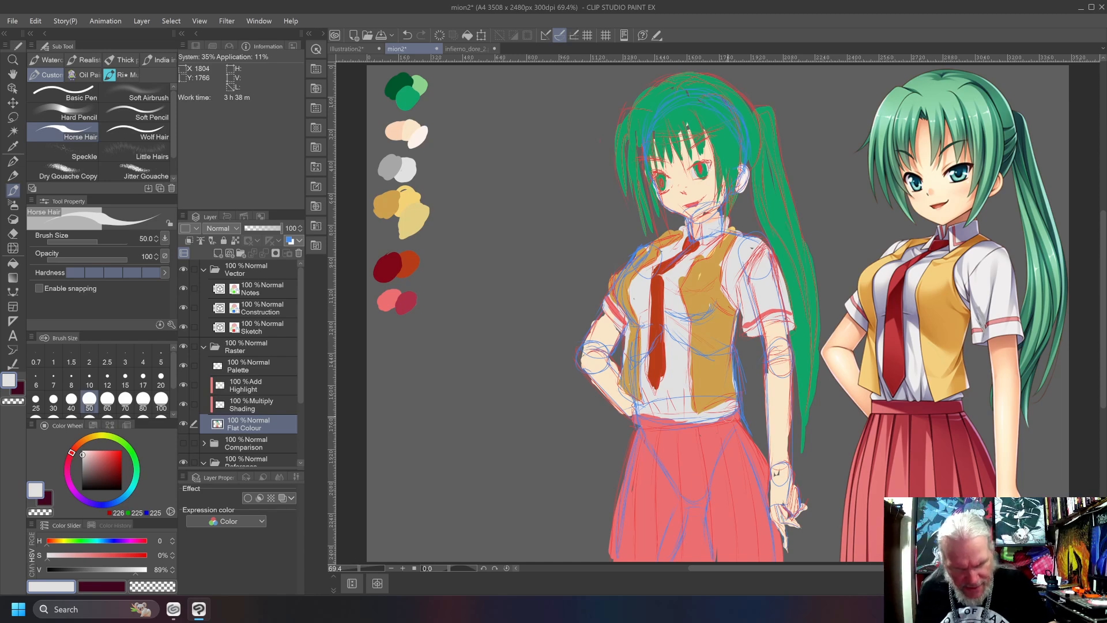
# Clean up the border between the skirt's waistband and the shirt hem using salmon pink and light grey.
pyautogui.keyDown('alt'); pyautogui.click(662, 446); pyautogui.keyUp('alt')
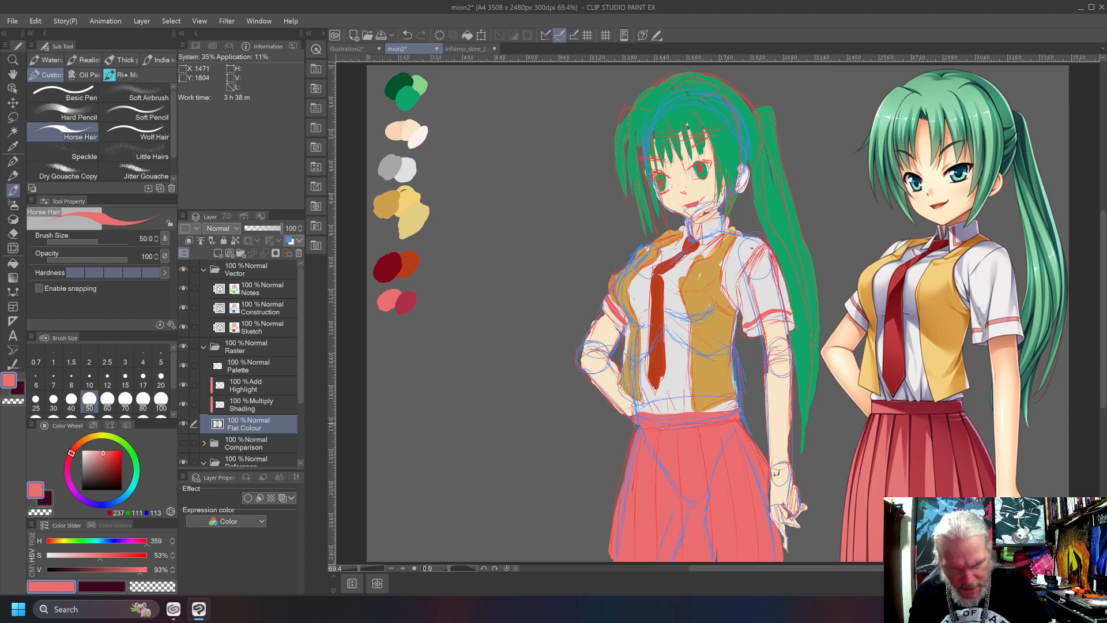
pyautogui.keyDown('alt'); pyautogui.click(733, 412); pyautogui.keyUp('alt')
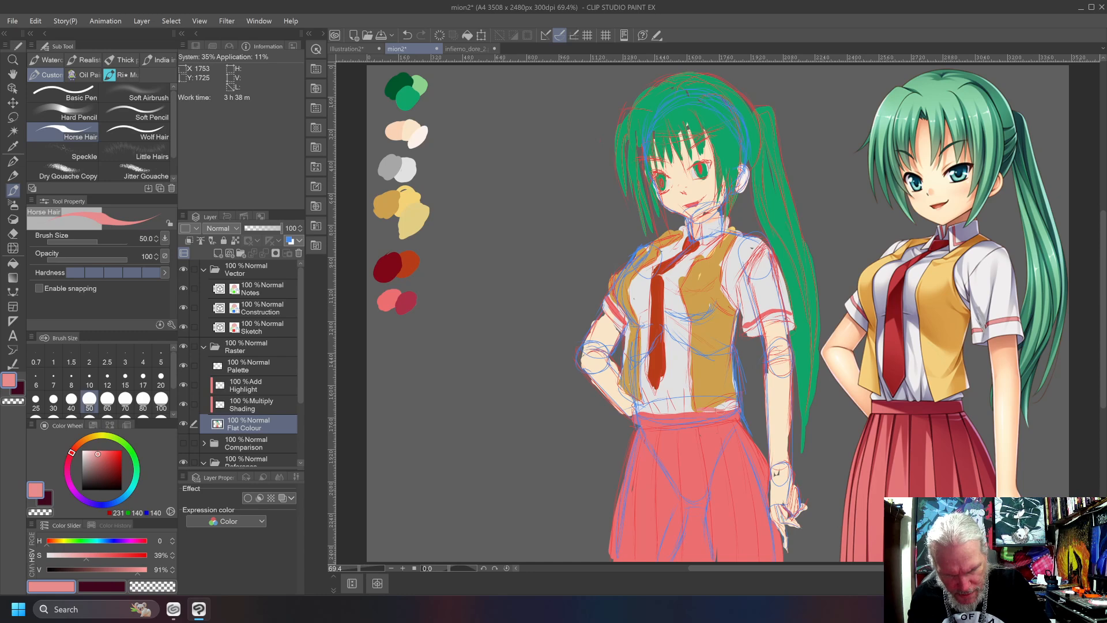
pyautogui.moveTo(733, 402); pyautogui.dragTo(650, 410)
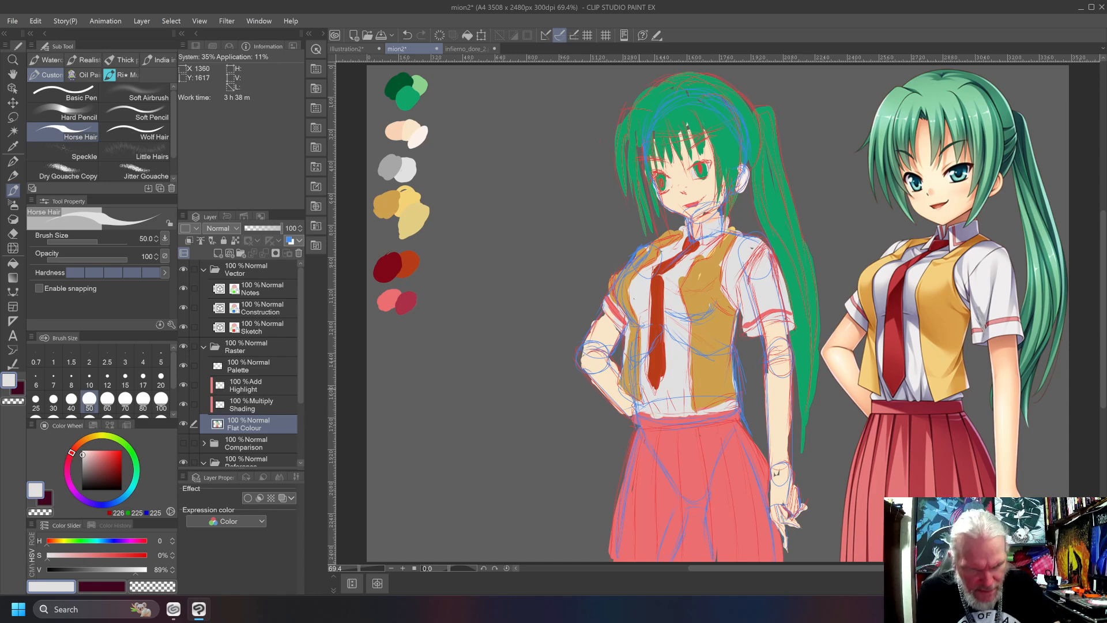
# Repaint the waistcoat's outer edge beside the bent arm in yellow ochre, covering the stray blue paint.
pyautogui.keyDown('alt'); pyautogui.click(641, 399); pyautogui.keyUp('alt')
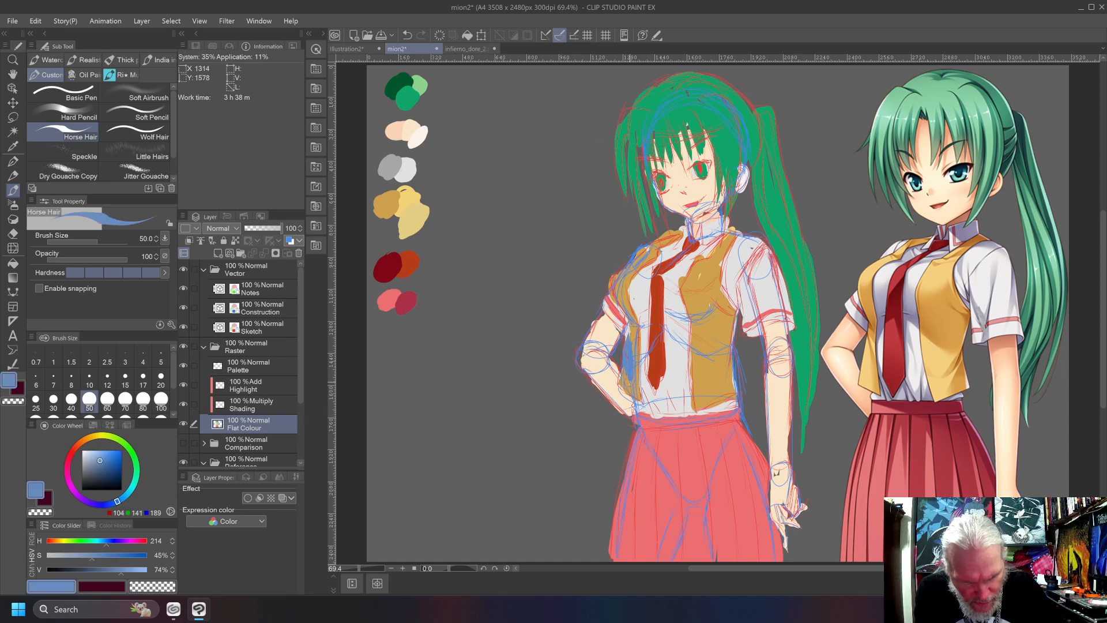
pyautogui.keyDown('alt'); pyautogui.click(634, 364); pyautogui.keyUp('alt')
pyautogui.moveTo(629, 376); pyautogui.dragTo(625, 325)
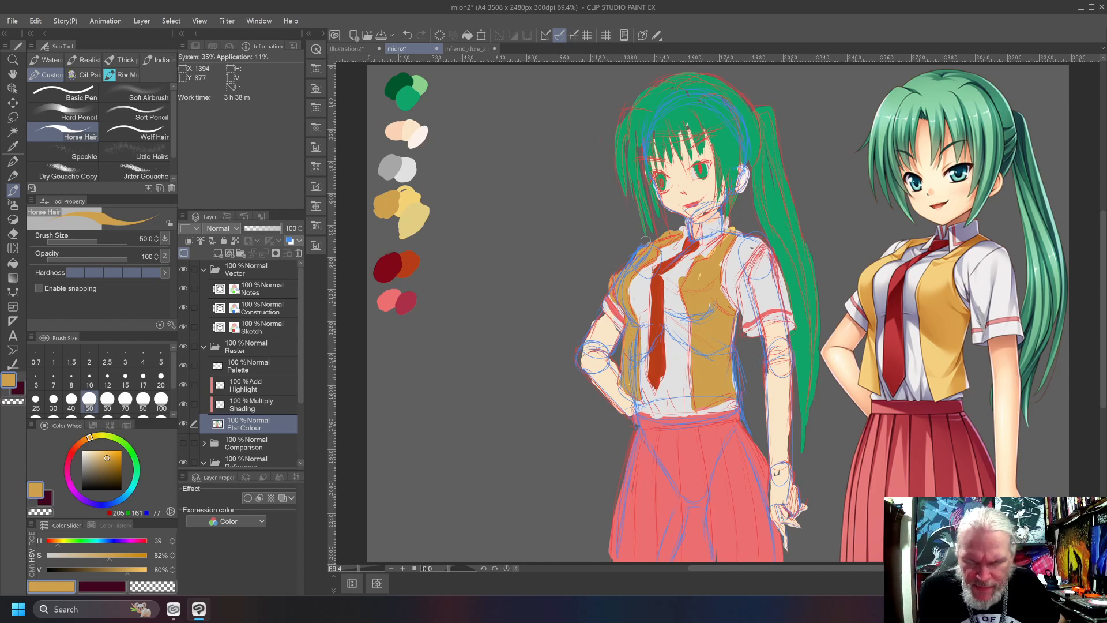
# Undo the thick pink collar stroke, set the brush size to 20, and paint the collar's trim in salmon pink.
pyautogui.keyDown('alt'); pyautogui.click(396, 308); pyautogui.keyUp('alt')
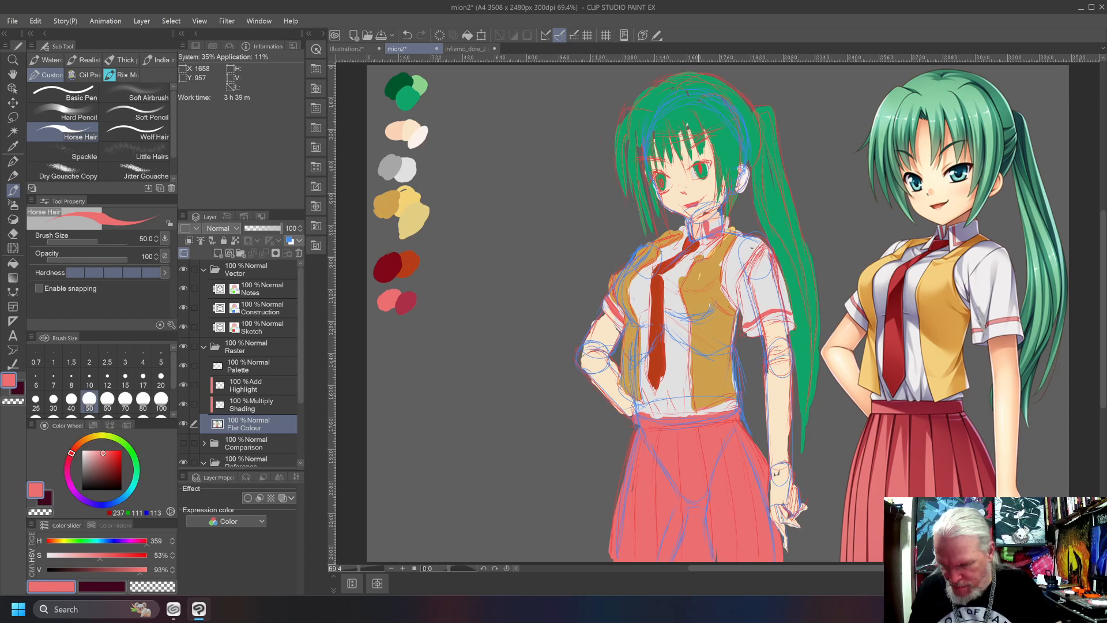
pyautogui.hotkey('ctrl', 'z')
pyautogui.click(161, 379)
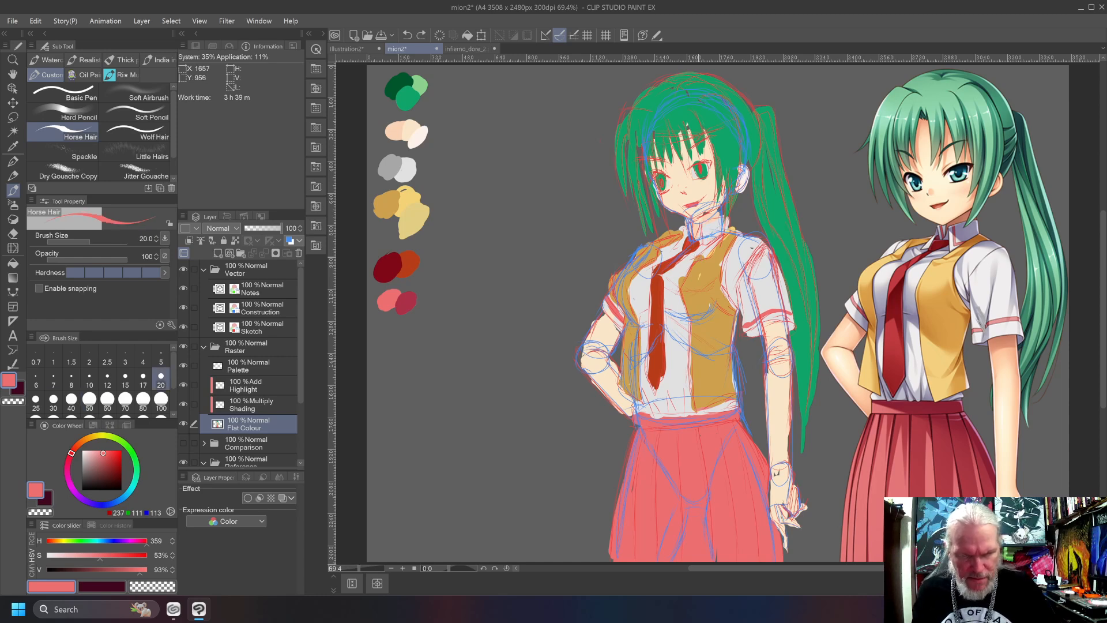
pyautogui.moveTo(707, 234); pyautogui.dragTo(706, 221)
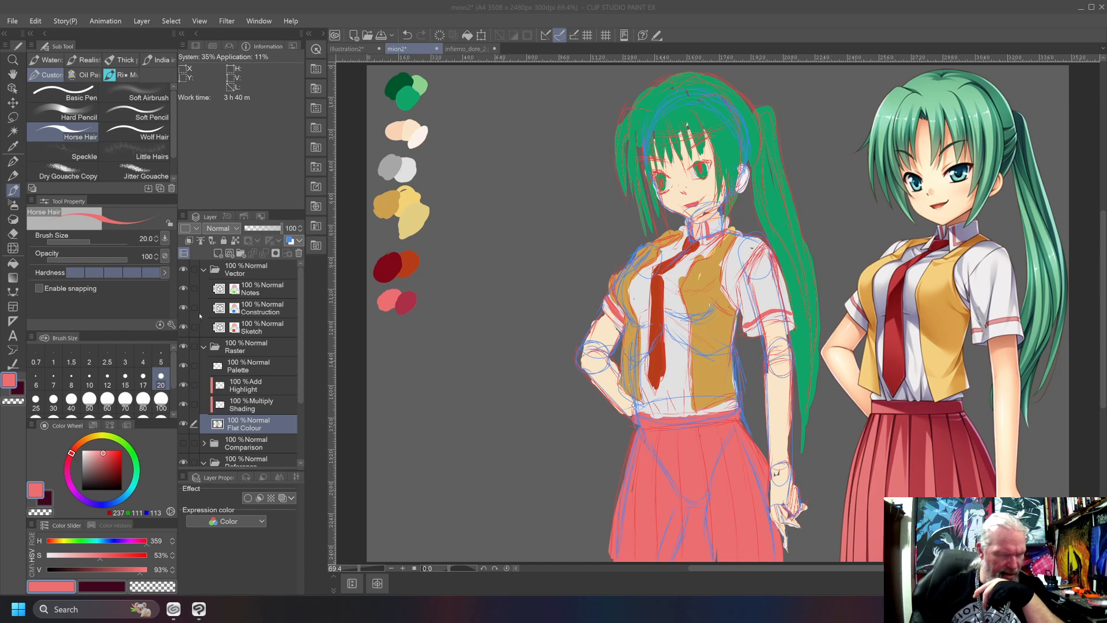
# Hide the Construction and Sketch layers and make Construction the active layer.
pyautogui.click(182, 308)
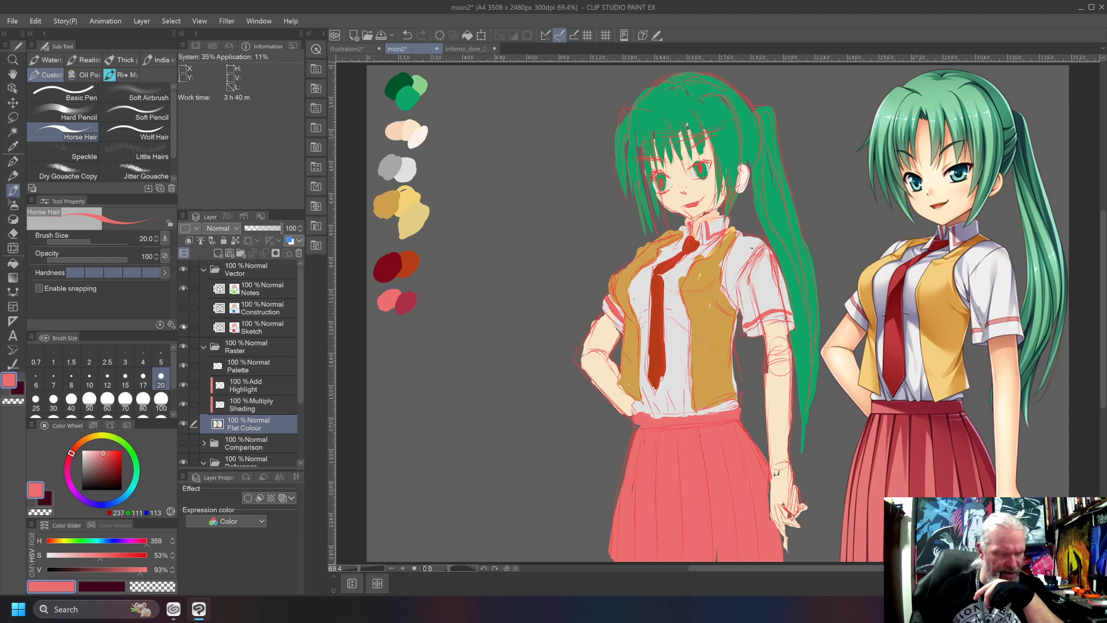
pyautogui.click(183, 327)
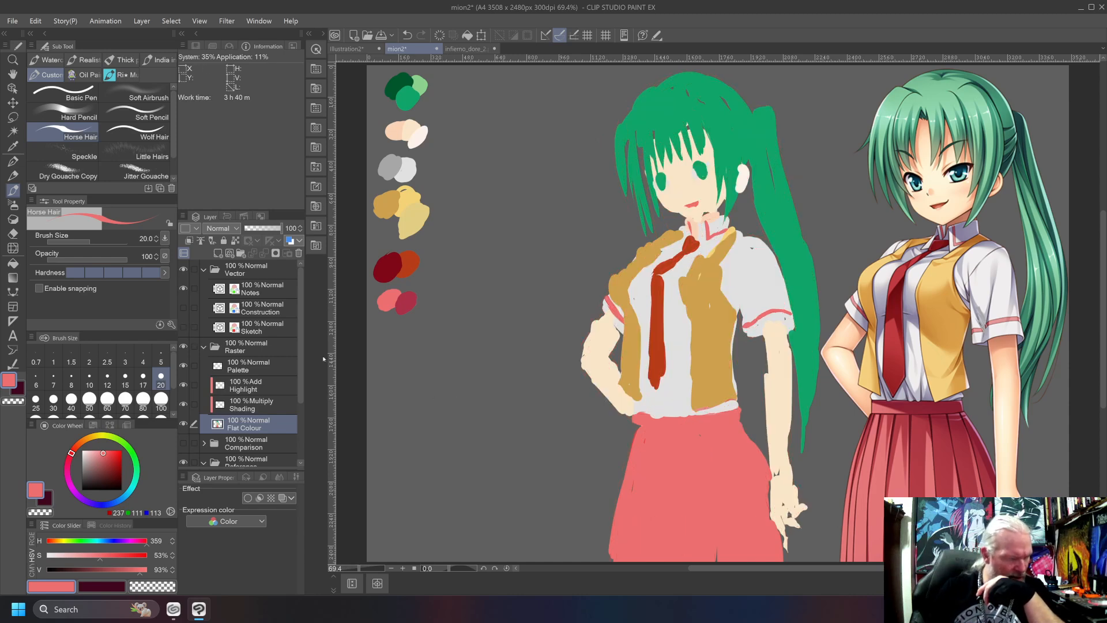
pyautogui.click(257, 308)
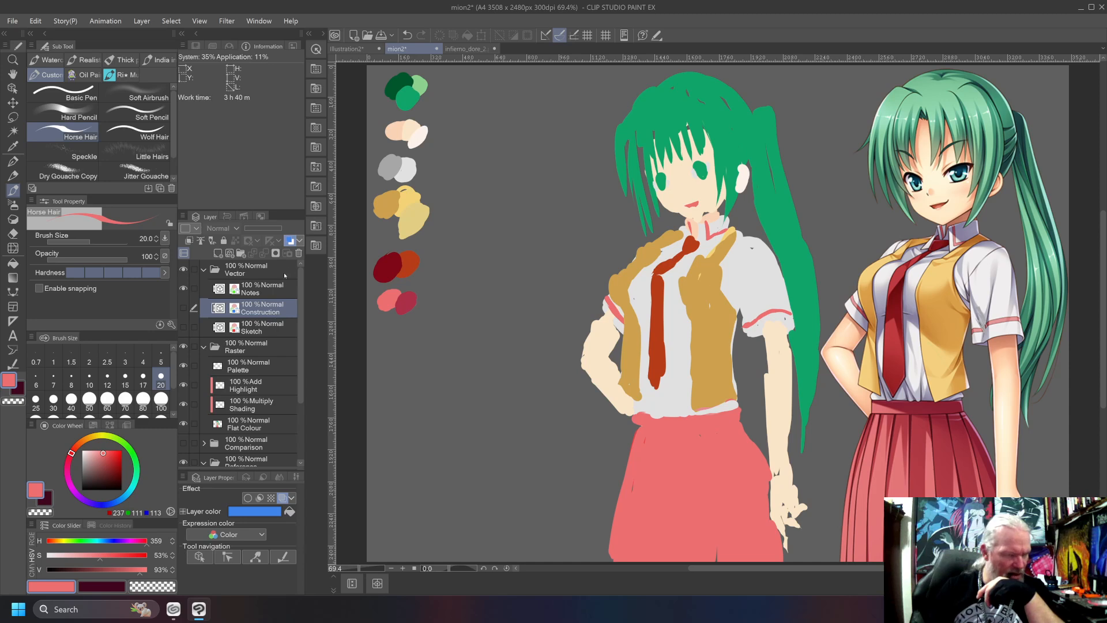
pyautogui.click(299, 241)
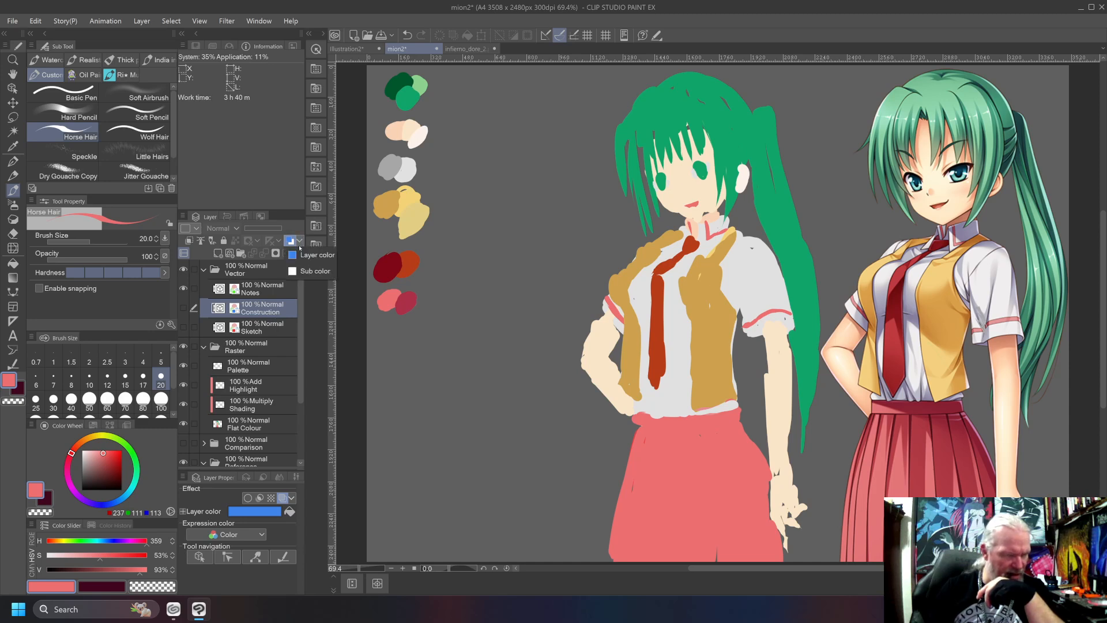
pyautogui.click(300, 242)
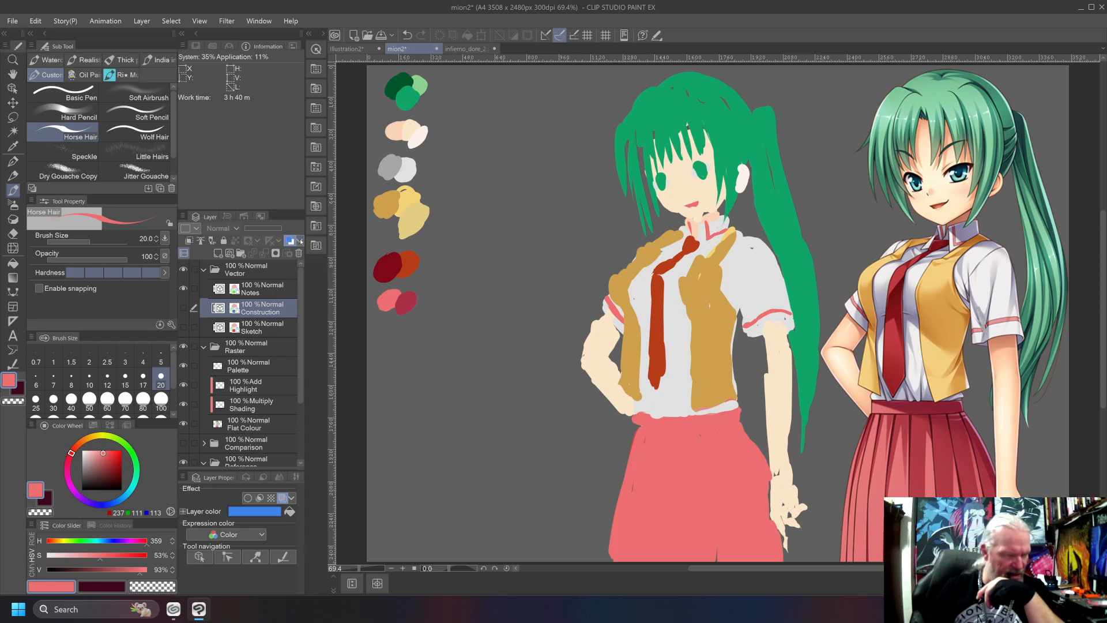
# Create a new vector layer named Line Art above the Construction layer, with Color expression and Normal blending.
pyautogui.rightClick(263, 308)
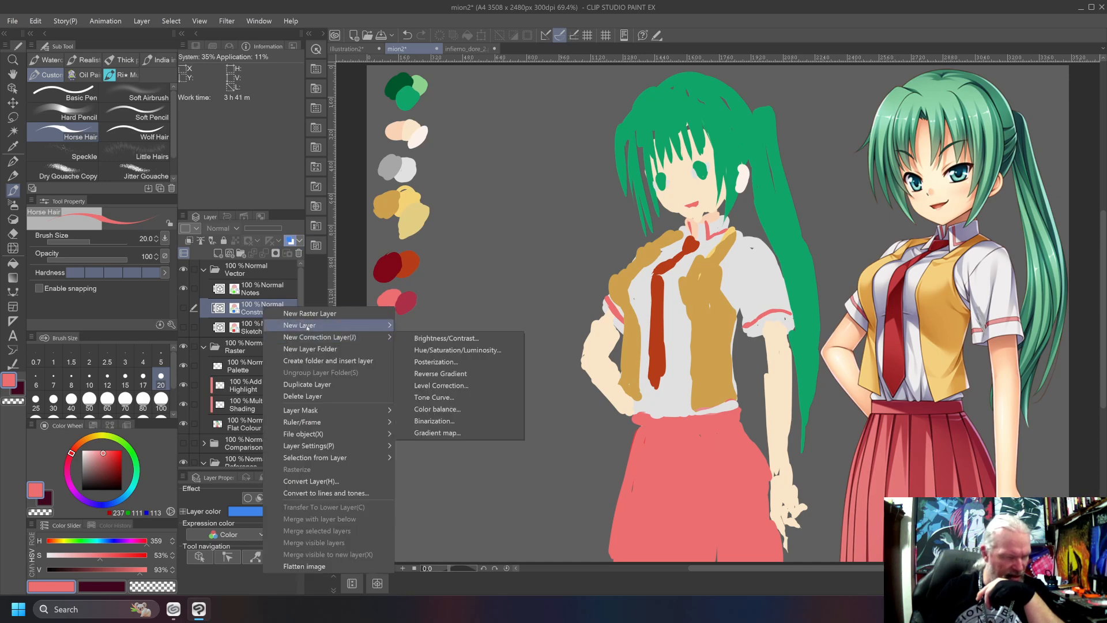
pyautogui.moveTo(346, 325)
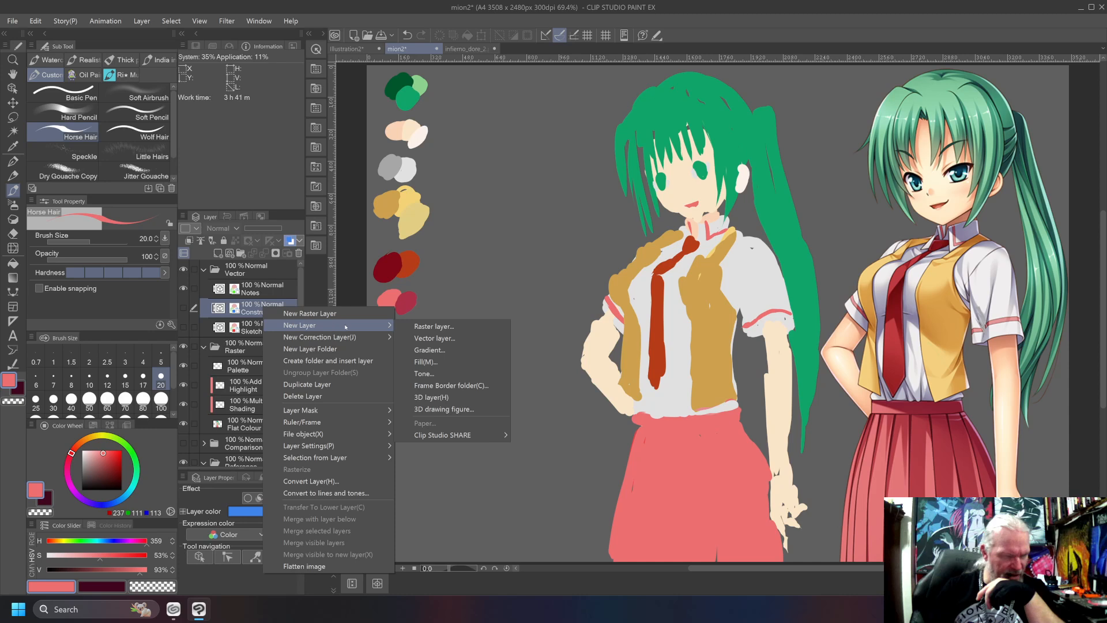
pyautogui.click(427, 337)
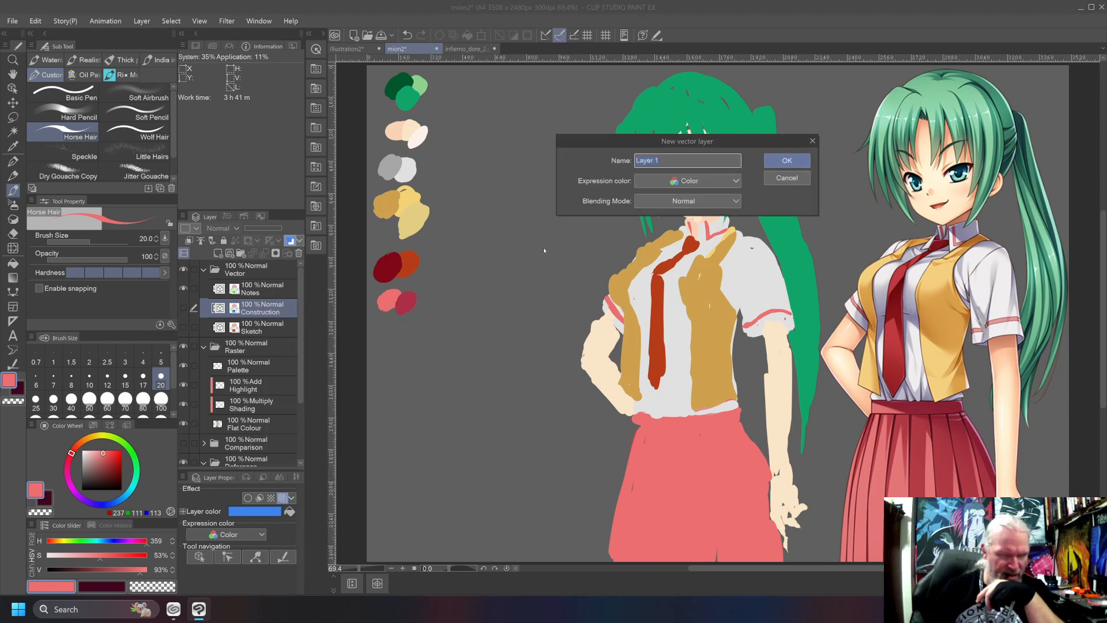
pyautogui.click(699, 189)
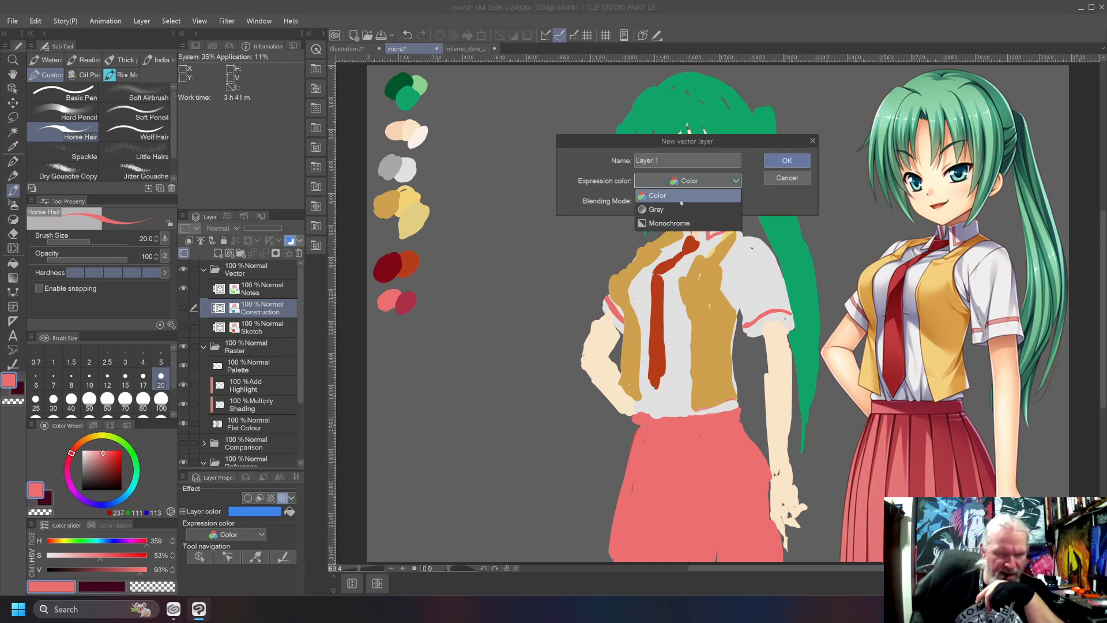
pyautogui.click(680, 196)
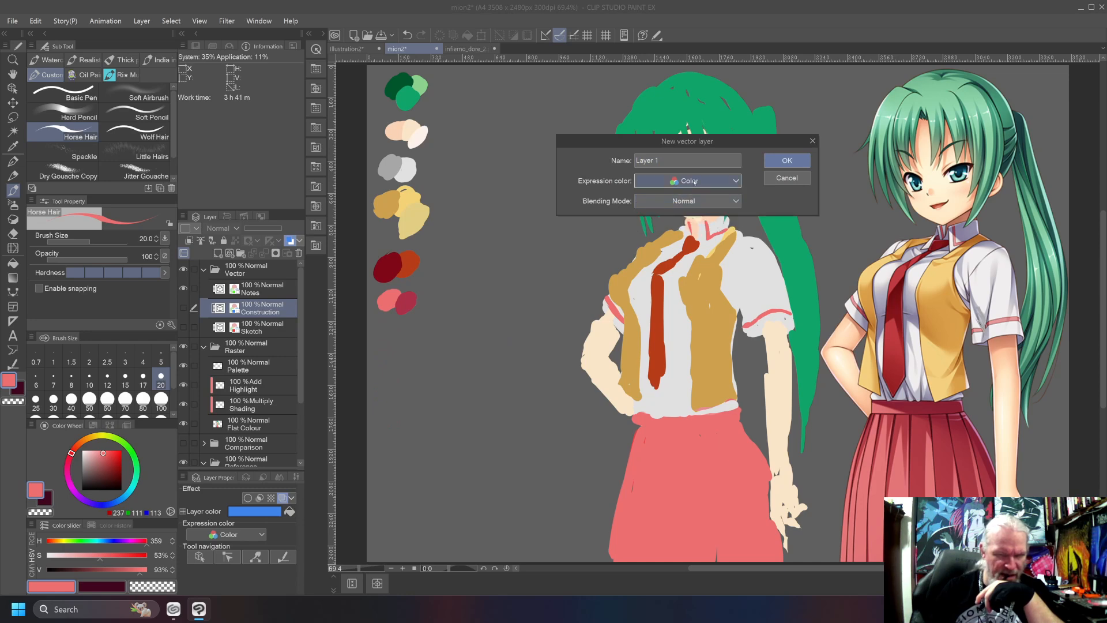
pyautogui.moveTo(700, 161); pyautogui.dragTo(628, 168)
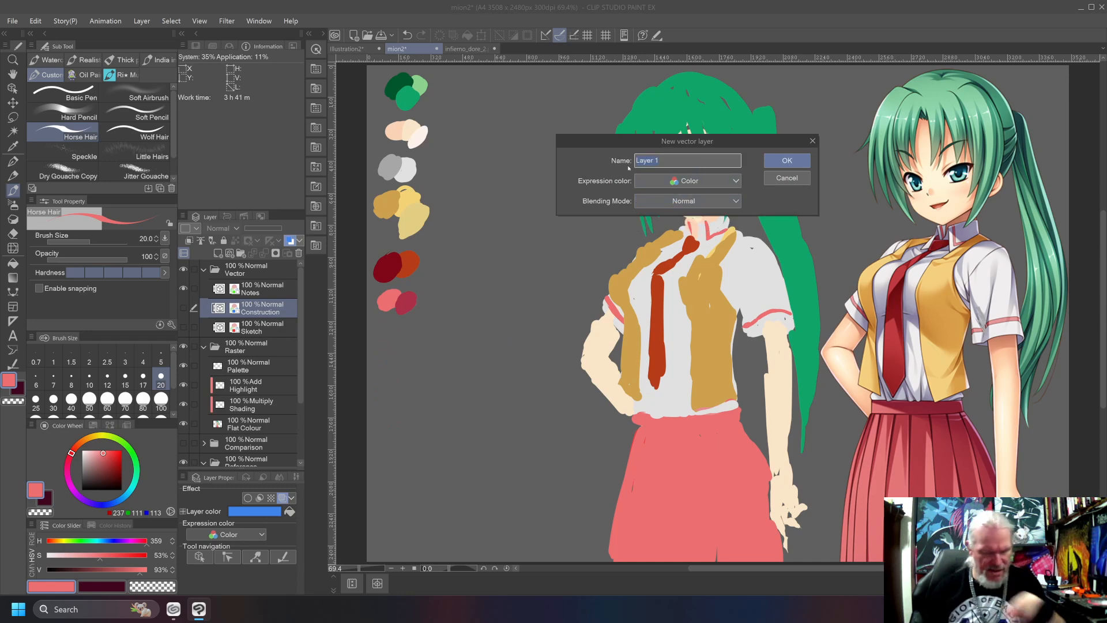
pyautogui.write('Linme Art')
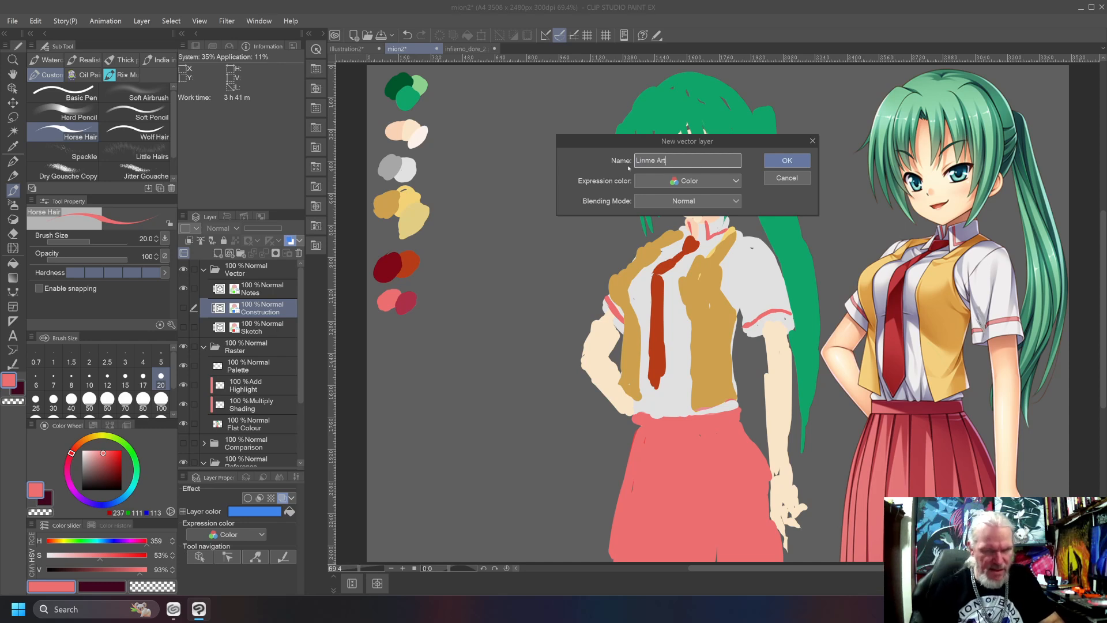
pyautogui.press('Delete')
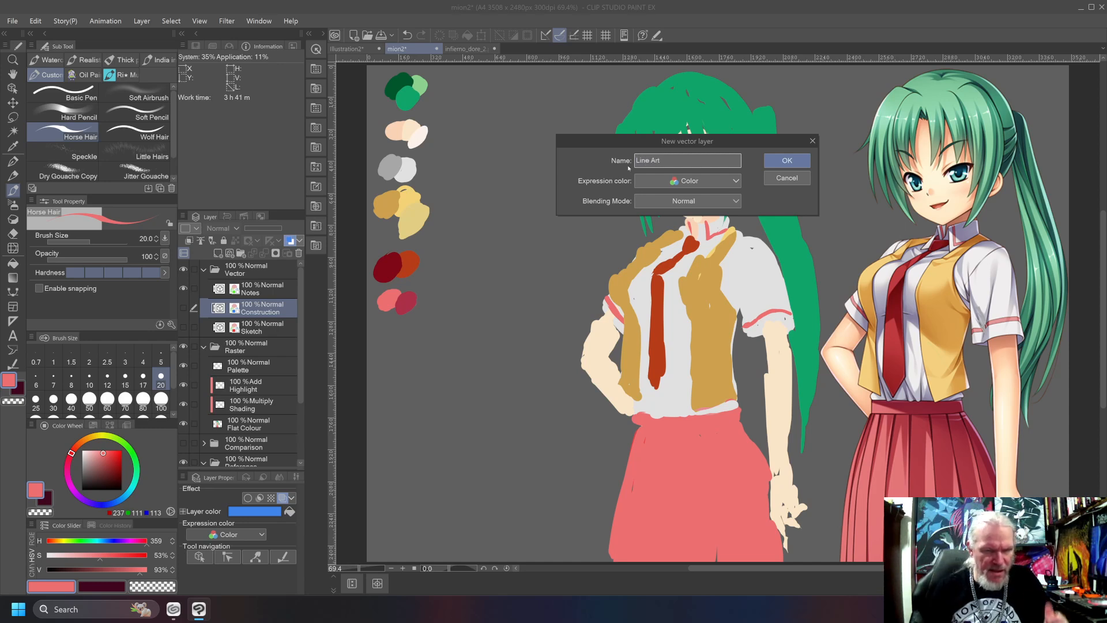
pyautogui.press('Return')
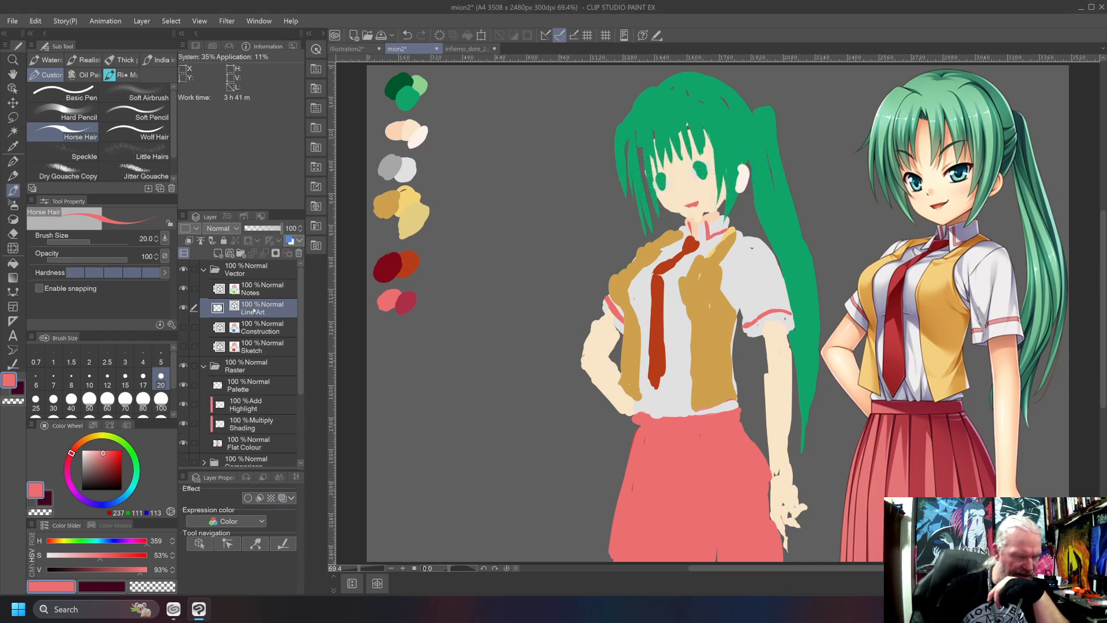
# Give the Line Art layer a black layer colour (000000) and show the Construction and Sketch layers.
pyautogui.click(291, 240)
pyautogui.click(254, 511)
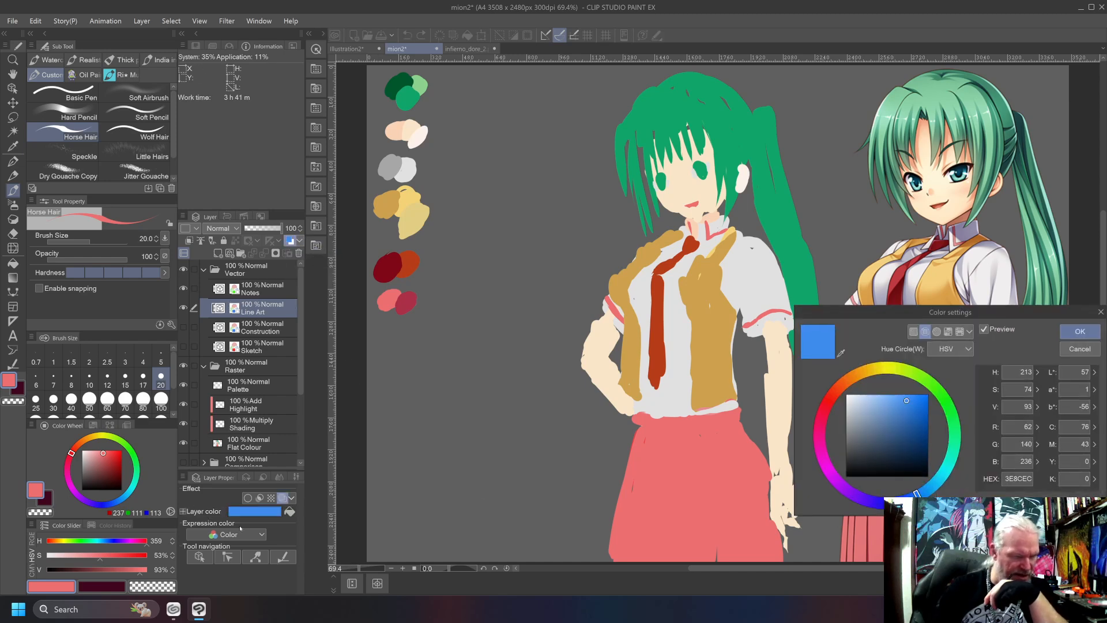
pyautogui.moveTo(871, 444); pyautogui.dragTo(797, 514)
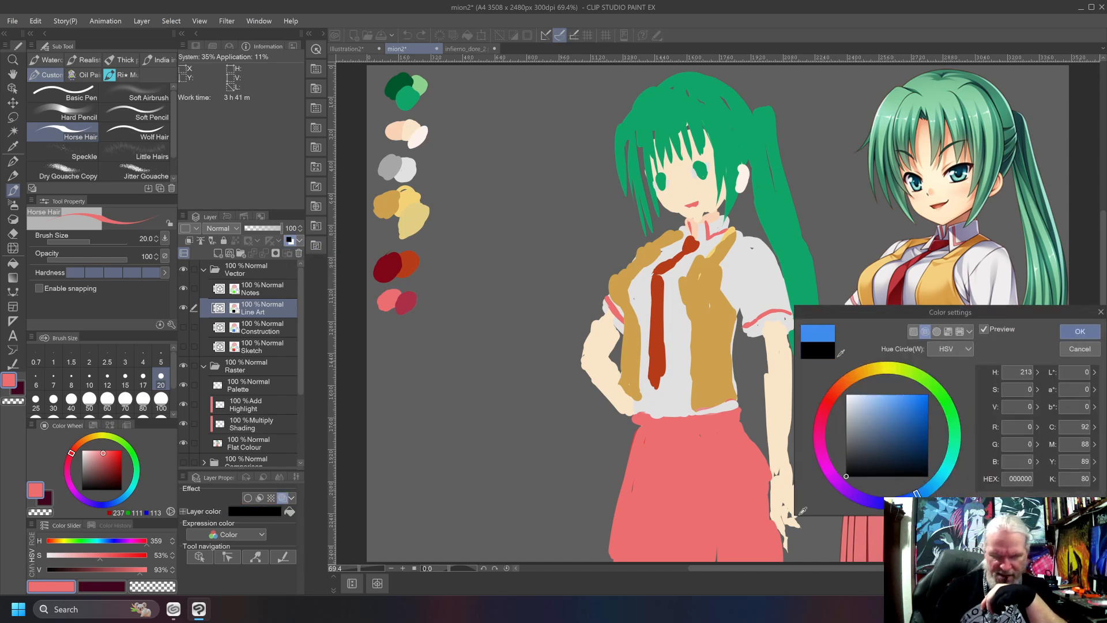
pyautogui.click(1079, 331)
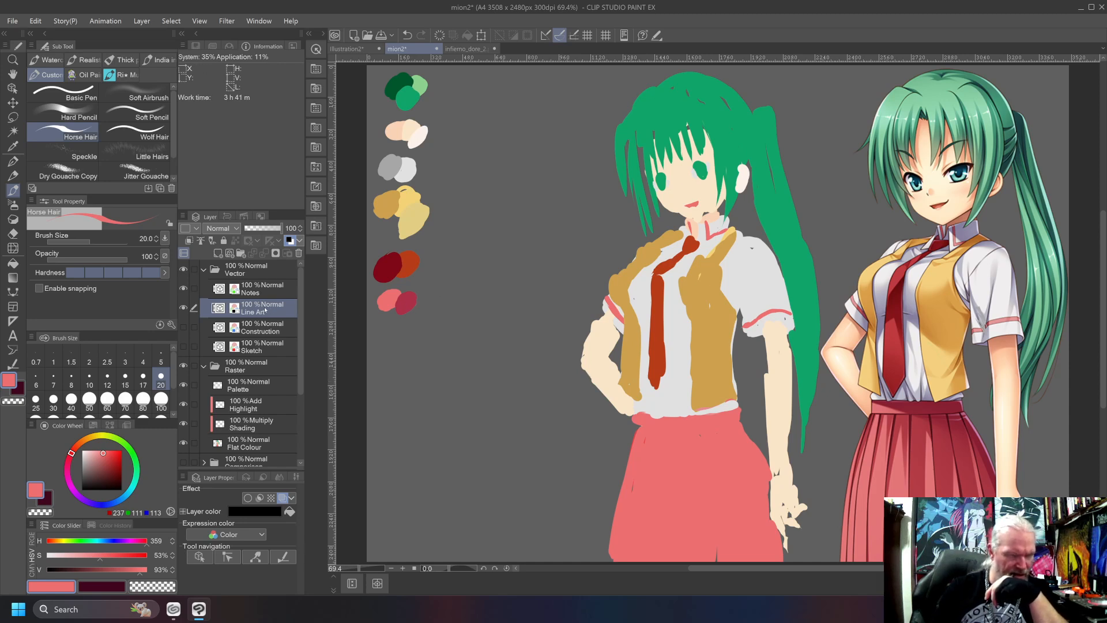
pyautogui.moveTo(183, 327); pyautogui.dragTo(184, 346)
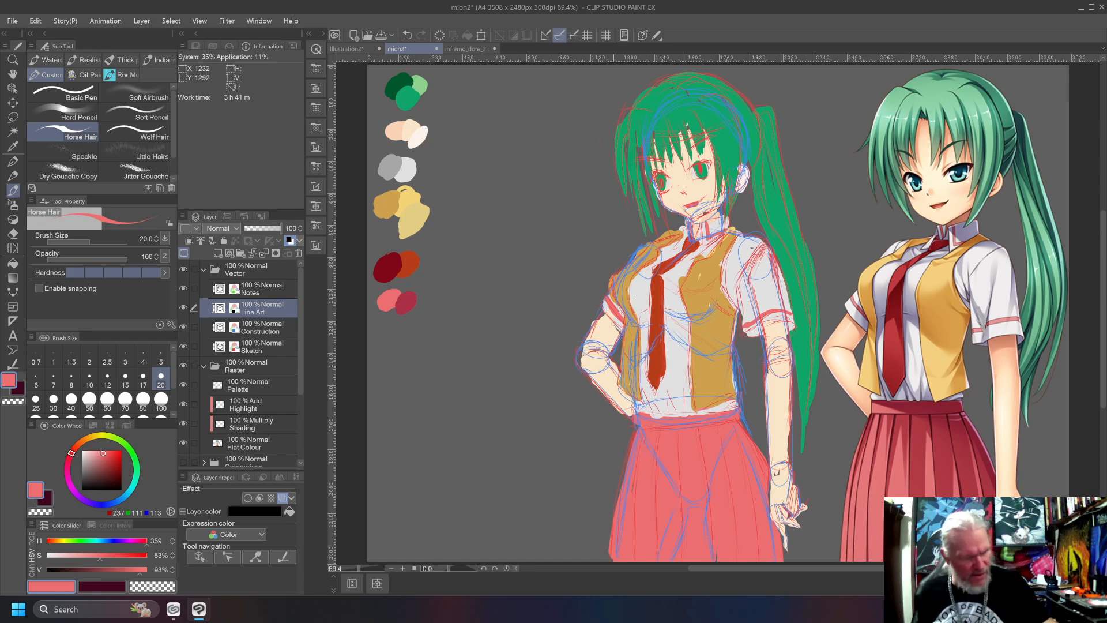
# Set the drawing colour to black and the Horse Hair brush size to 8, undoing the test stroke on the arm.
pyautogui.moveTo(95, 467); pyautogui.dragTo(73, 495)
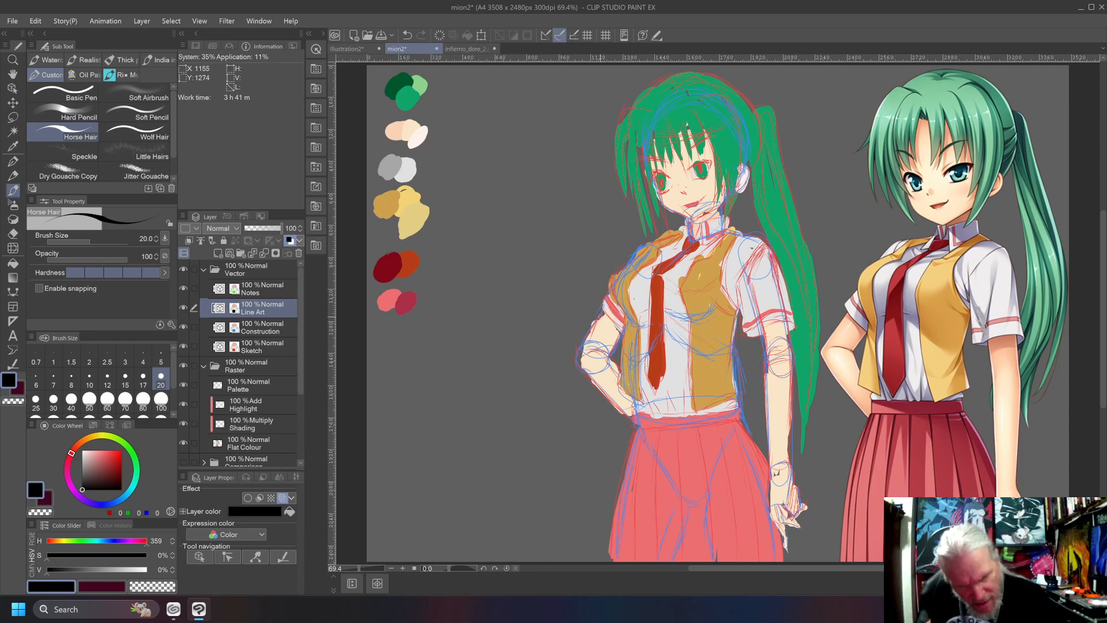
pyautogui.moveTo(605, 313)
pyautogui.mouseDown()
pyautogui.moveTo(580, 349)
pyautogui.moveTo(584, 341)
pyautogui.mouseUp()
pyautogui.hotkey('ctrl', 'z')
pyautogui.hotkey('ctrl', 'z')
pyautogui.press('[')
pyautogui.press('[')
pyautogui.press('[')
pyautogui.press('[')
pyautogui.press('[')
pyautogui.press('[')
pyautogui.press('[')
pyautogui.press('[')
pyautogui.press(']')
pyautogui.press(']')
pyautogui.press(']')
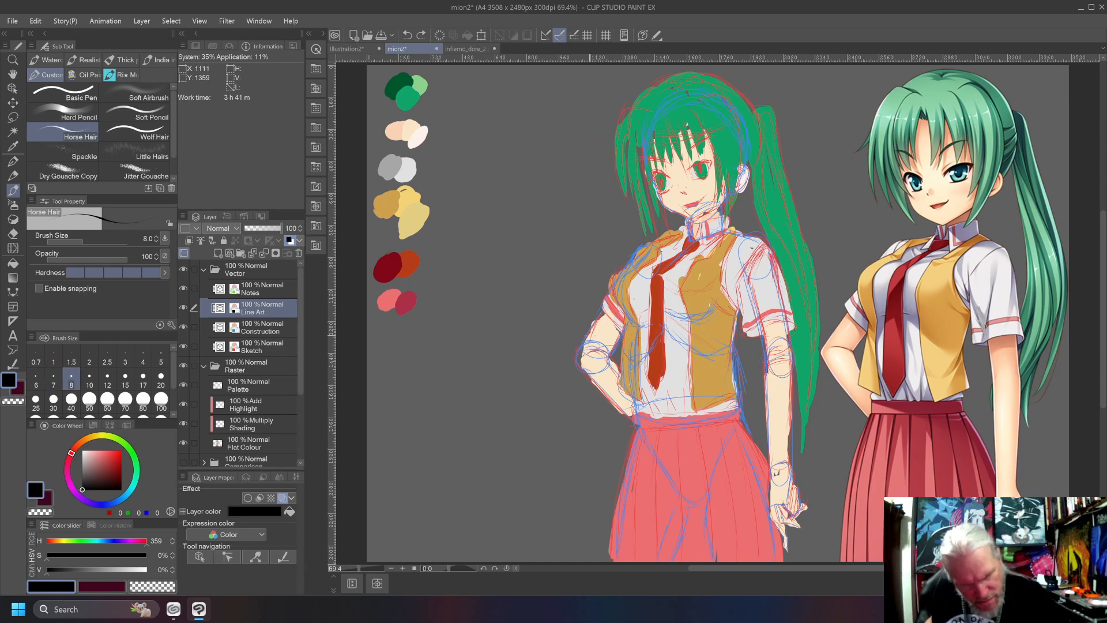
# Ink the outer contour of the bent upper arm and the hem of its sleeve, redrawing strokes that miss the sketch.
pyautogui.moveTo(603, 315)
pyautogui.mouseDown()
pyautogui.moveTo(577, 353)
pyautogui.moveTo(602, 312)
pyautogui.mouseUp()
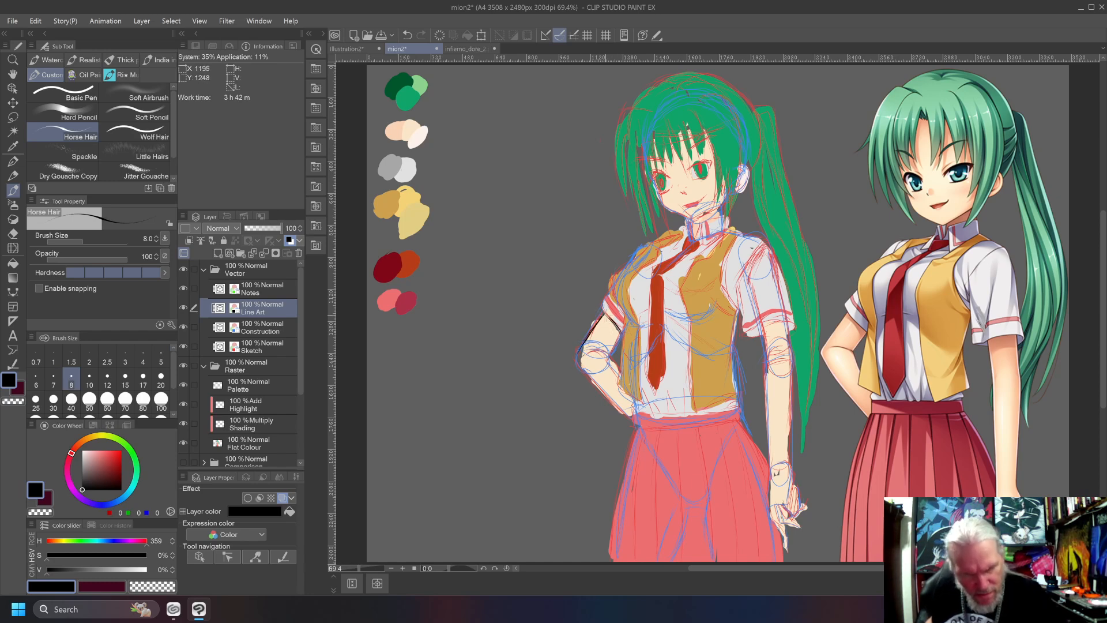
pyautogui.hotkey('ctrl', 'z')
pyautogui.hotkey('ctrl', 'z')
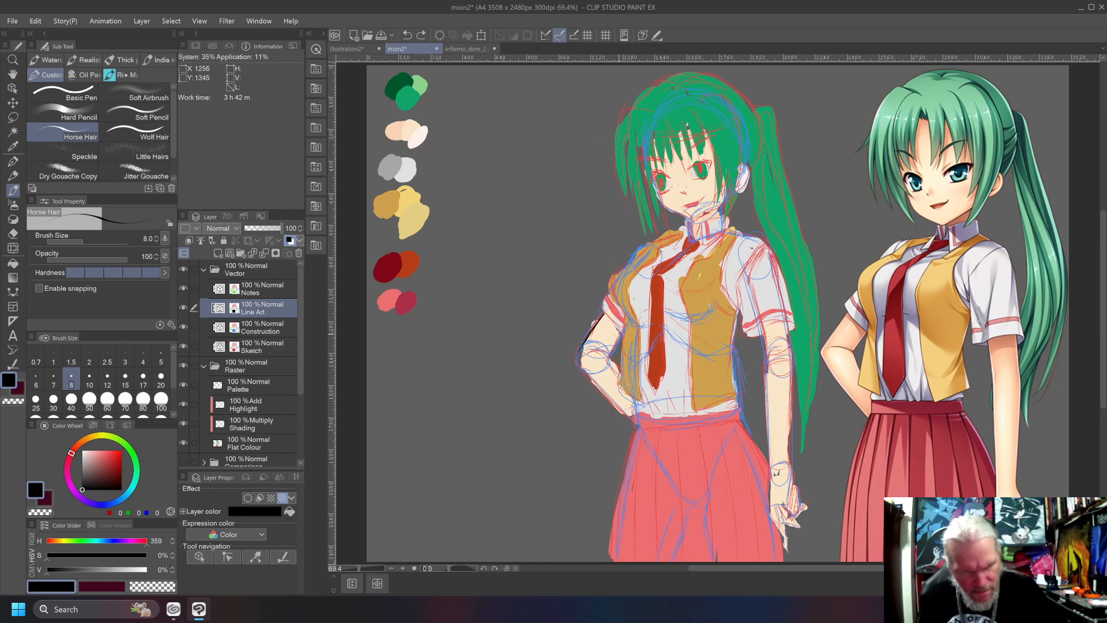
pyautogui.moveTo(620, 332); pyautogui.dragTo(602, 305)
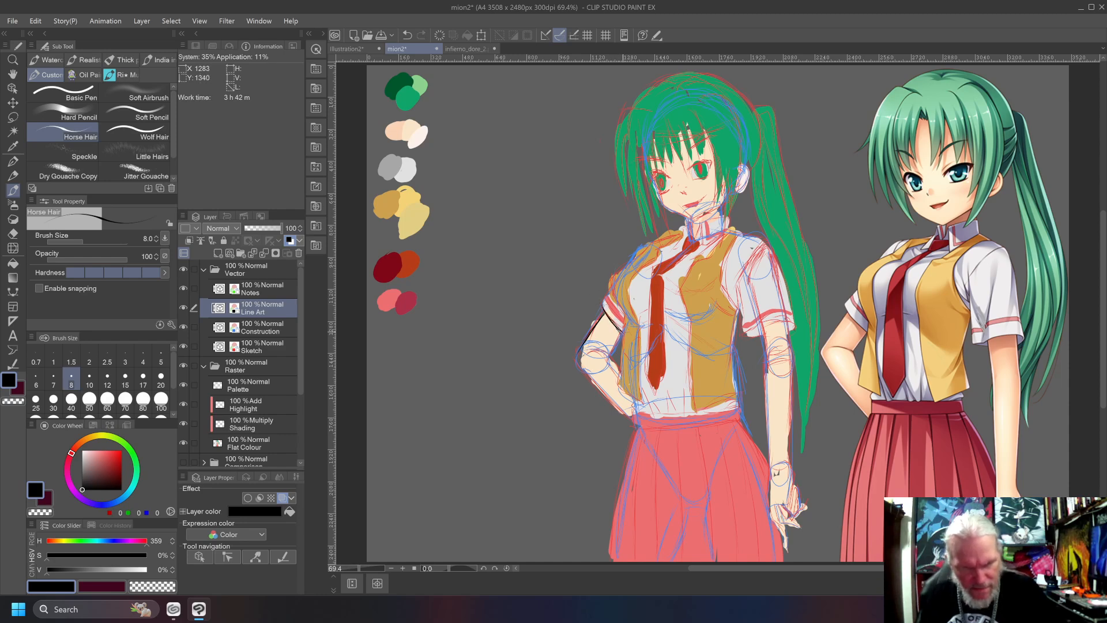
pyautogui.hotkey('ctrl', 'z')
pyautogui.hotkey('ctrl', 'z')
pyautogui.hotkey('ctrl', 'z')
pyautogui.moveTo(622, 332); pyautogui.dragTo(600, 303)
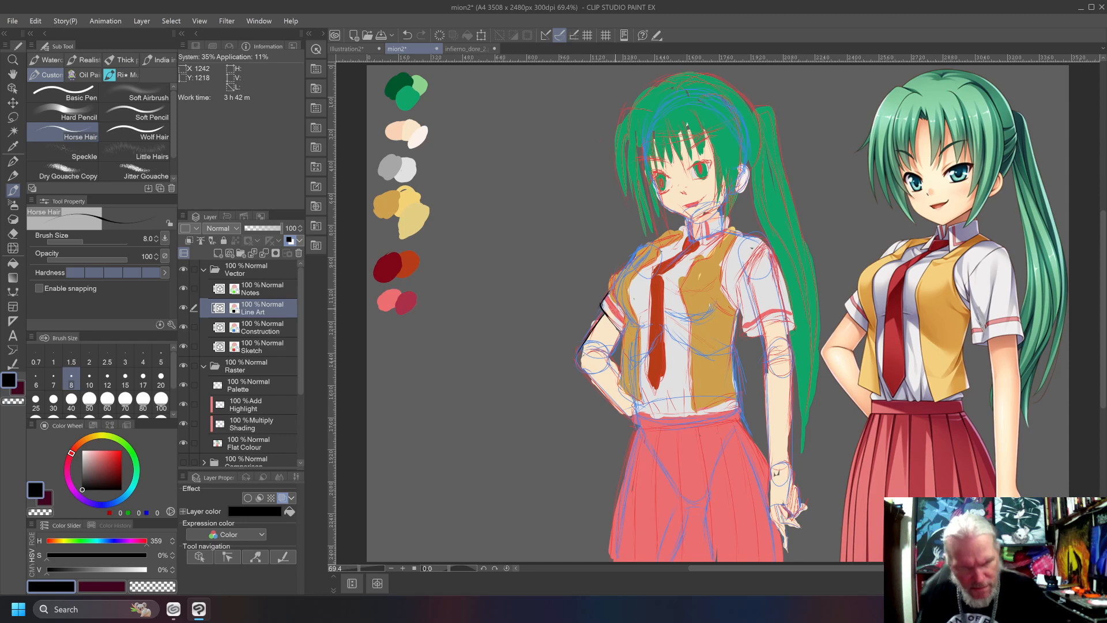
# Ink the outer edge of the bent arm's sleeve and the waistcoat's curved armhole edge beside it.
pyautogui.moveTo(627, 325)
pyautogui.mouseDown()
pyautogui.moveTo(609, 290)
pyautogui.moveTo(622, 315)
pyautogui.mouseUp()
pyautogui.hotkey('ctrl', 'z')
pyautogui.hotkey('ctrl', 'z')
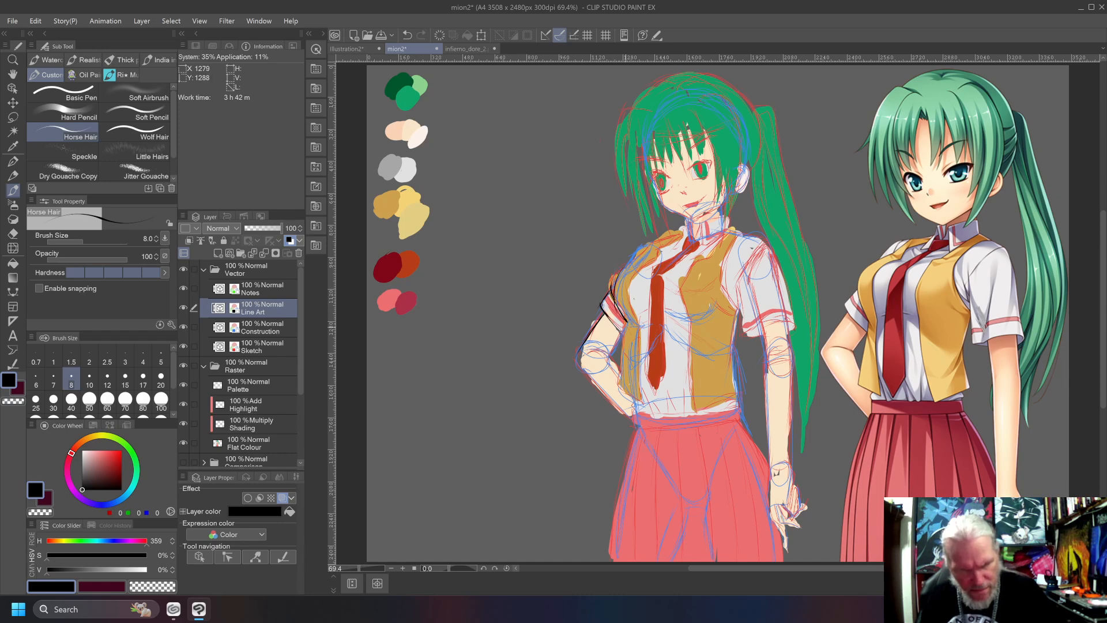
pyautogui.hotkey('ctrl', 'z')
pyautogui.hotkey('ctrl', 'z')
pyautogui.moveTo(630, 324); pyautogui.dragTo(616, 273)
pyautogui.hotkey('ctrl', 'z')
pyautogui.moveTo(619, 313); pyautogui.dragTo(615, 278)
pyautogui.hotkey('ctrl', 'z')
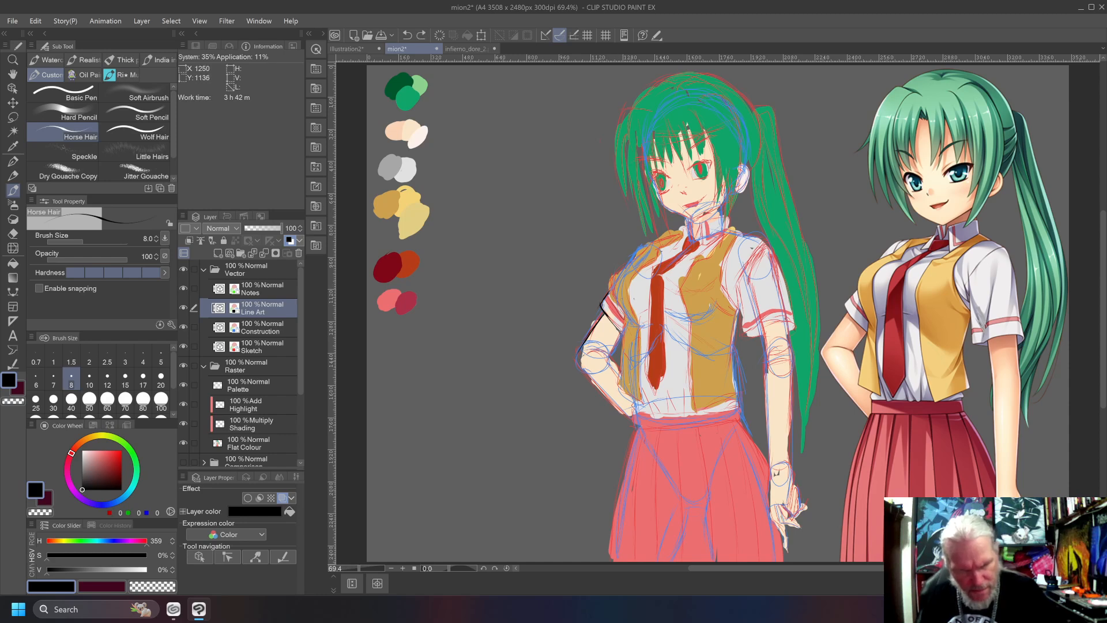
pyautogui.moveTo(630, 317)
pyautogui.mouseDown()
pyautogui.moveTo(612, 294)
pyautogui.moveTo(615, 268)
pyautogui.mouseUp()
pyautogui.hotkey('ctrl', 'z')
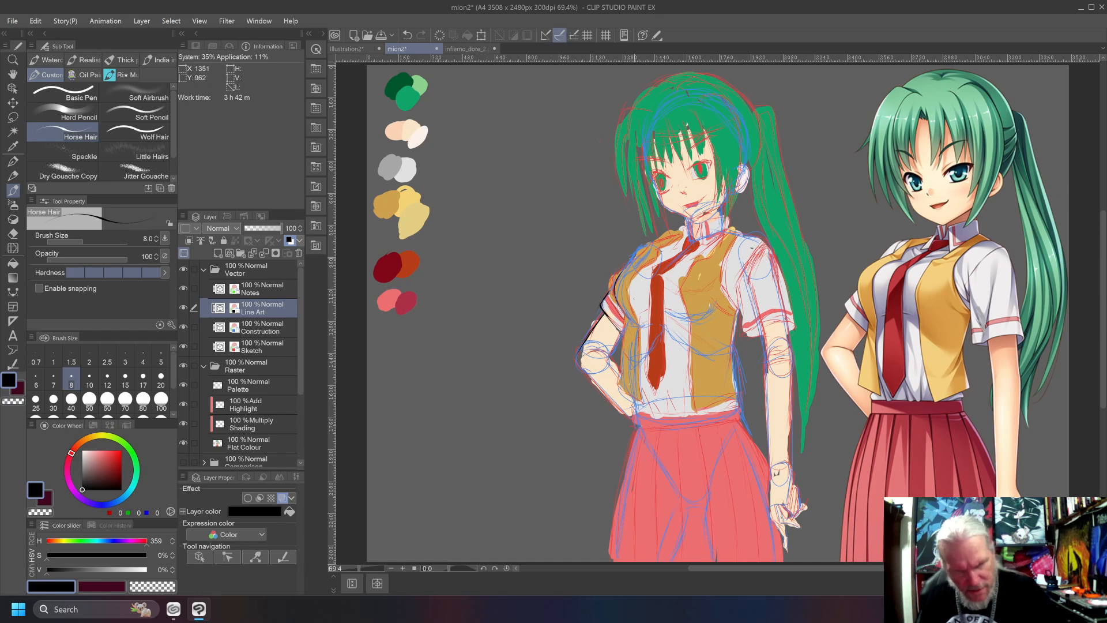
# Ink the waistcoat's shoulder line up towards the collar and its front opening edge down to the hem on the bent-arm side.
pyautogui.moveTo(622, 273); pyautogui.dragTo(640, 258)
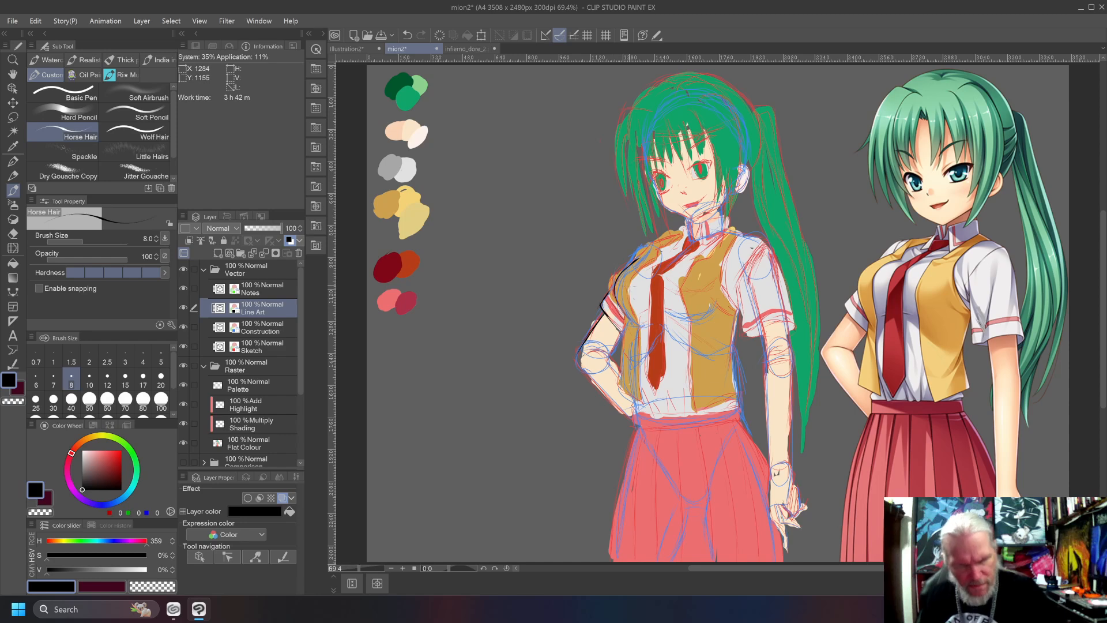
pyautogui.moveTo(638, 259); pyautogui.dragTo(683, 232)
pyautogui.hotkey('ctrl', 'z')
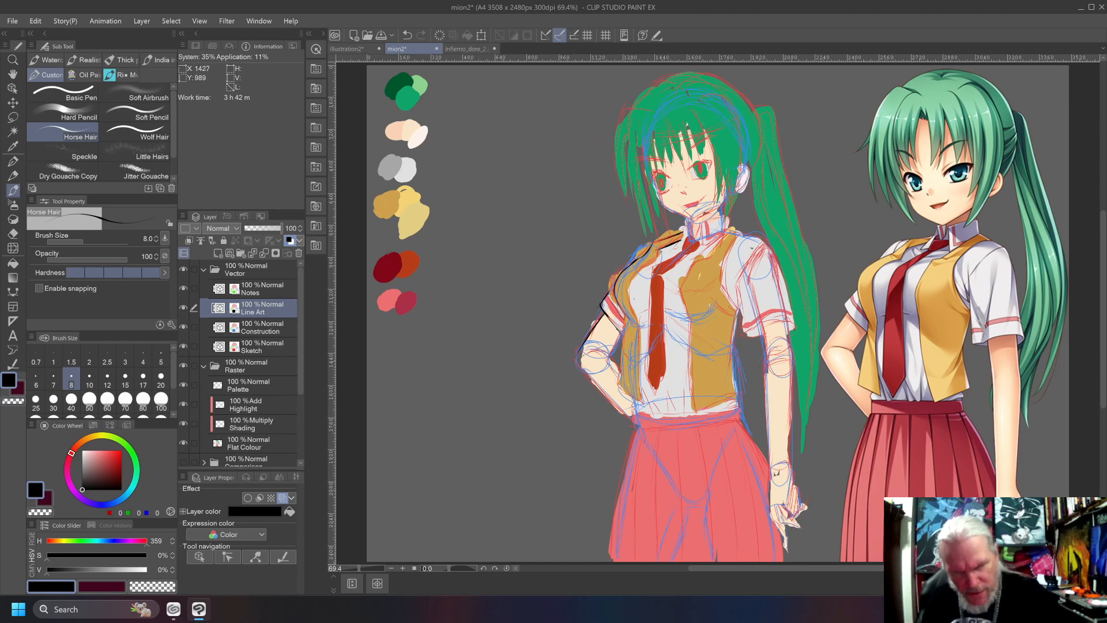
pyautogui.moveTo(659, 249); pyautogui.dragTo(652, 259)
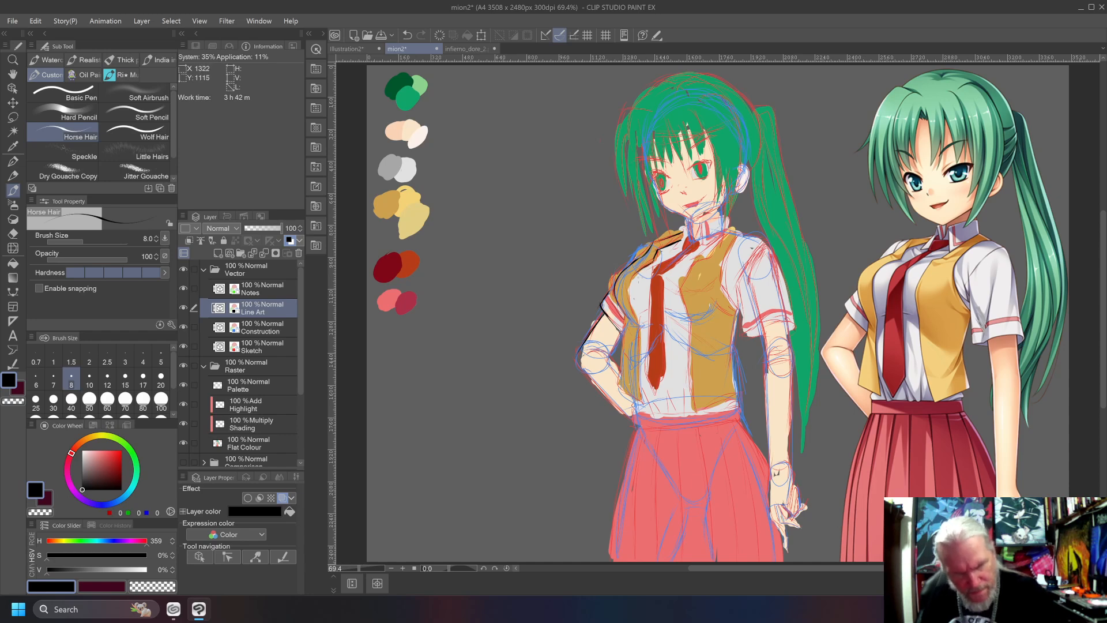
pyautogui.moveTo(638, 275)
pyautogui.mouseDown()
pyautogui.moveTo(628, 323)
pyautogui.moveTo(643, 414)
pyautogui.mouseUp()
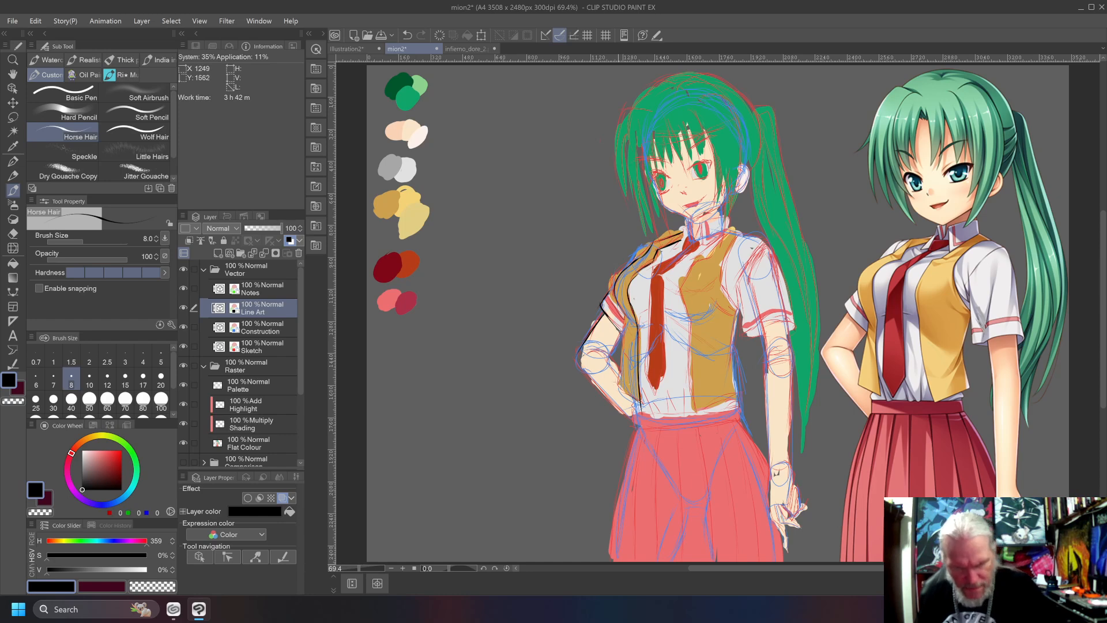
# Ink the waistcoat's bottom hem on the bent-arm side and undo the misdrawn side stroke.
pyautogui.moveTo(641, 404)
pyautogui.mouseDown()
pyautogui.moveTo(615, 388)
pyautogui.moveTo(625, 320)
pyautogui.mouseUp()
pyautogui.press('w')
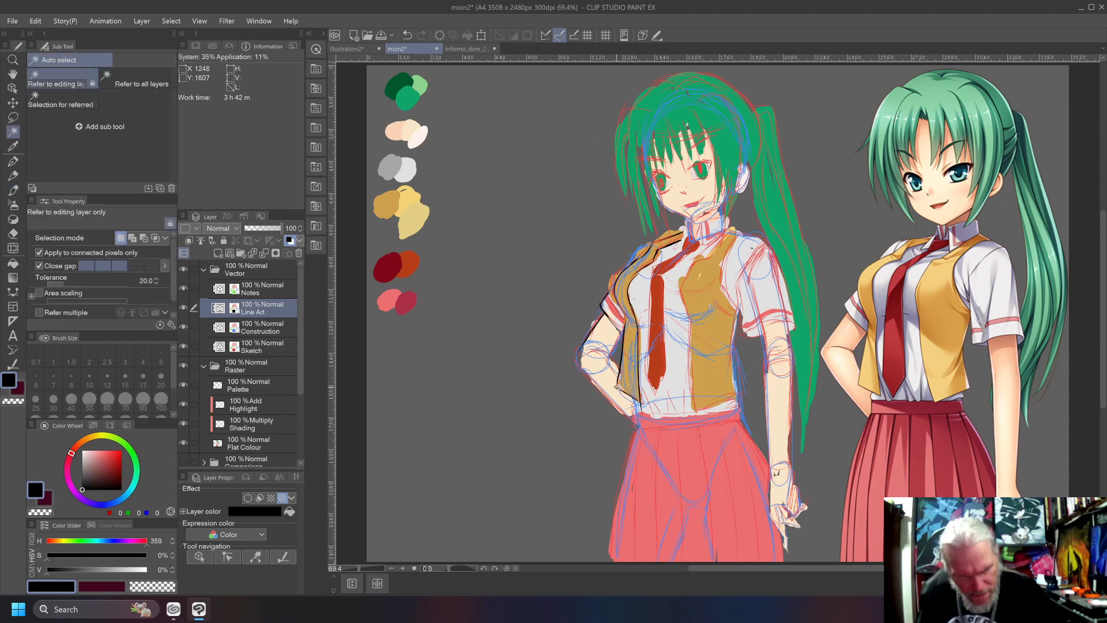
pyautogui.hotkey('ctrl', 'z')
pyautogui.press('b')
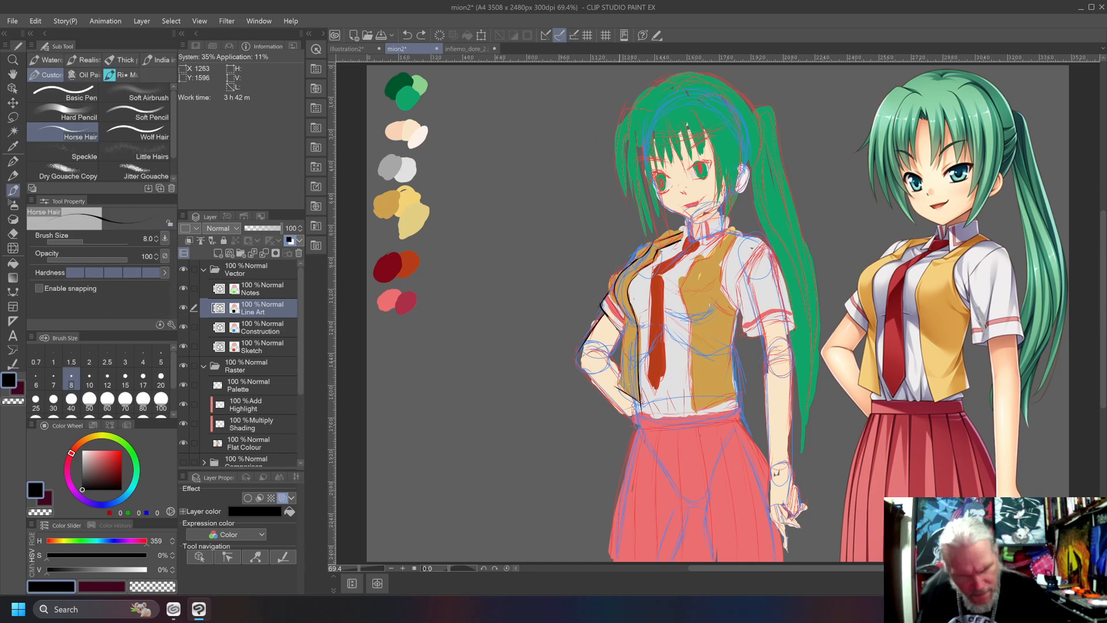
pyautogui.moveTo(619, 380); pyautogui.dragTo(626, 320)
pyautogui.hotkey('ctrl', 'z')
pyautogui.moveTo(622, 396); pyautogui.dragTo(624, 316)
pyautogui.hotkey('ctrl', 'z')
pyautogui.moveTo(619, 381); pyautogui.dragTo(624, 317)
pyautogui.hotkey('ctrl', 'z')
pyautogui.moveTo(618, 386)
pyautogui.mouseDown()
pyautogui.moveTo(626, 314)
pyautogui.moveTo(618, 384)
pyautogui.moveTo(626, 316)
pyautogui.moveTo(622, 360)
pyautogui.mouseUp()
pyautogui.hotkey('ctrl', 'z')
# Ink the waistcoat's side edge from the sleeve hem down to the bottom hem, redrawing until the line follows the sketch.
pyautogui.hotkey('ctrl', 'z')
pyautogui.hotkey('ctrl', 'z')
pyautogui.hotkey('ctrl', 'z')
pyautogui.hotkey('ctrl', 'z')
pyautogui.moveTo(626, 316); pyautogui.dragTo(620, 359)
pyautogui.hotkey('ctrl', 'z')
pyautogui.moveTo(625, 318); pyautogui.dragTo(623, 354)
pyautogui.hotkey('ctrl', 'z')
pyautogui.moveTo(626, 311); pyautogui.dragTo(622, 372)
pyautogui.hotkey('ctrl', 'z')
pyautogui.hotkey('ctrl', 'z')
pyautogui.moveTo(626, 315); pyautogui.dragTo(620, 391)
pyautogui.hotkey('ctrl', 'z')
pyautogui.moveTo(624, 314); pyautogui.dragTo(620, 390)
pyautogui.hotkey('ctrl', 'z')
pyautogui.moveTo(623, 310); pyautogui.dragTo(619, 392)
pyautogui.hotkey('ctrl', 'z')
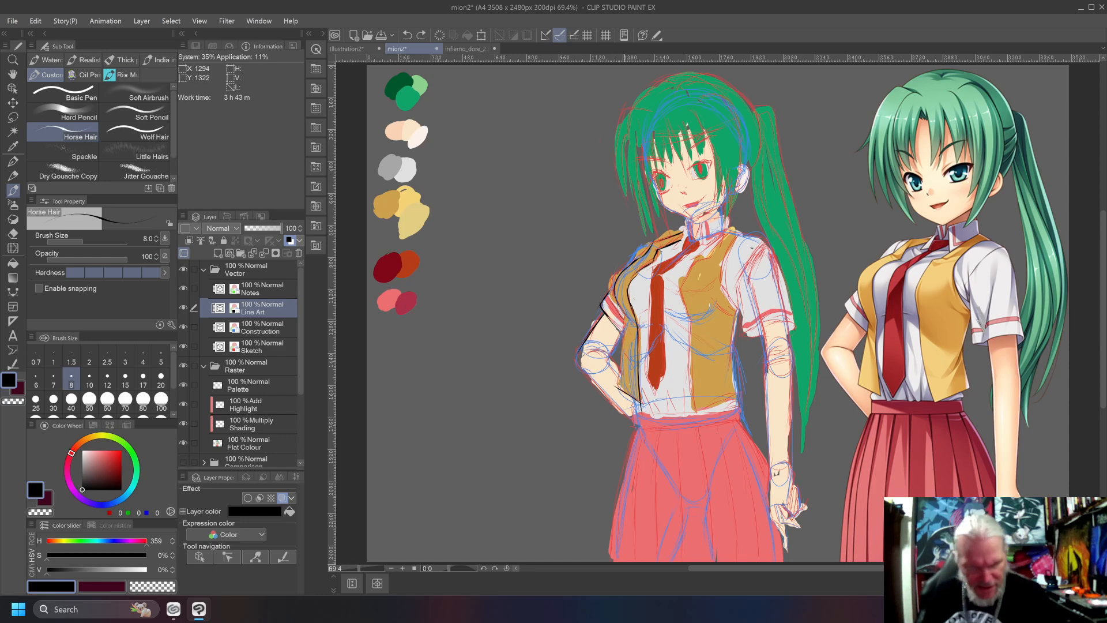
pyautogui.moveTo(623, 313); pyautogui.dragTo(619, 390)
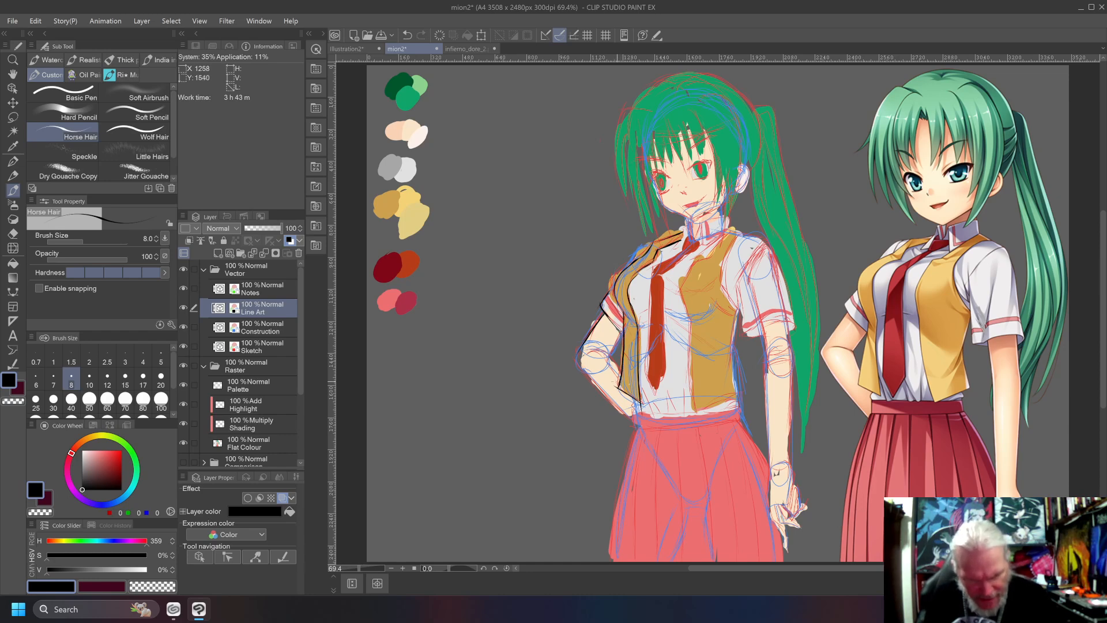
# Ink both edges of the pink stripe on the bent arm's sleeve.
pyautogui.scroll(5, 623, 337)
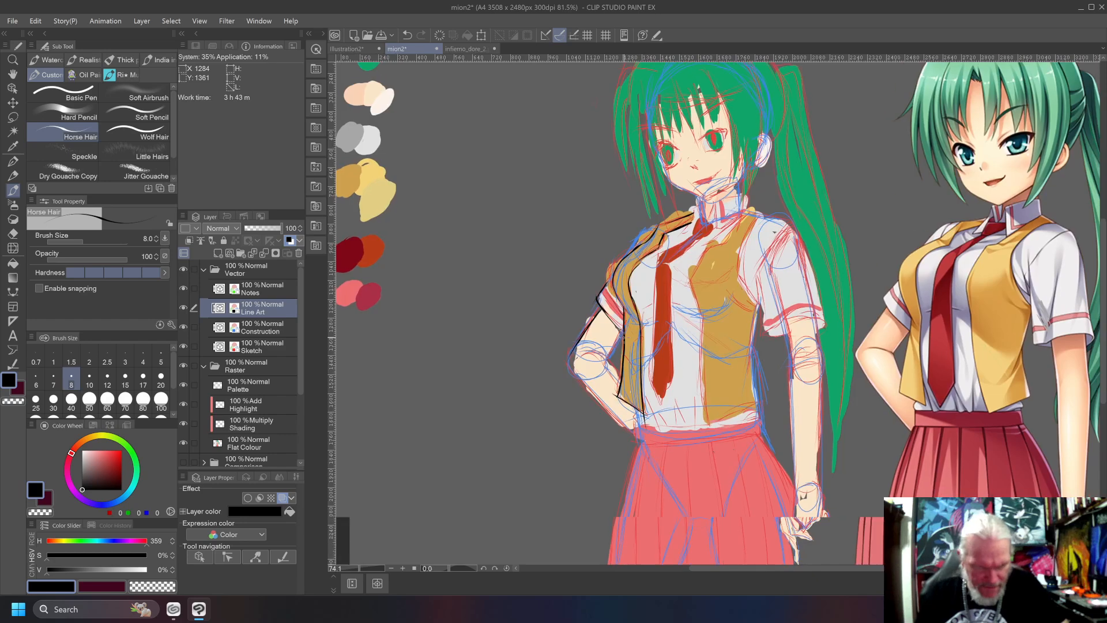
pyautogui.scroll(6, 624, 337)
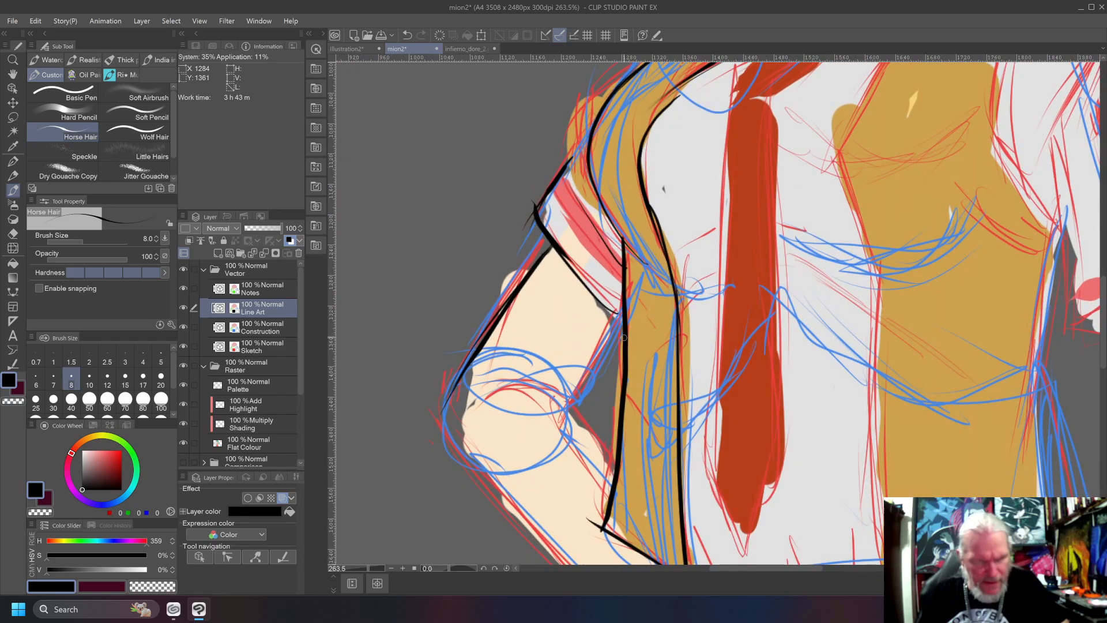
pyautogui.scroll(3, 624, 337)
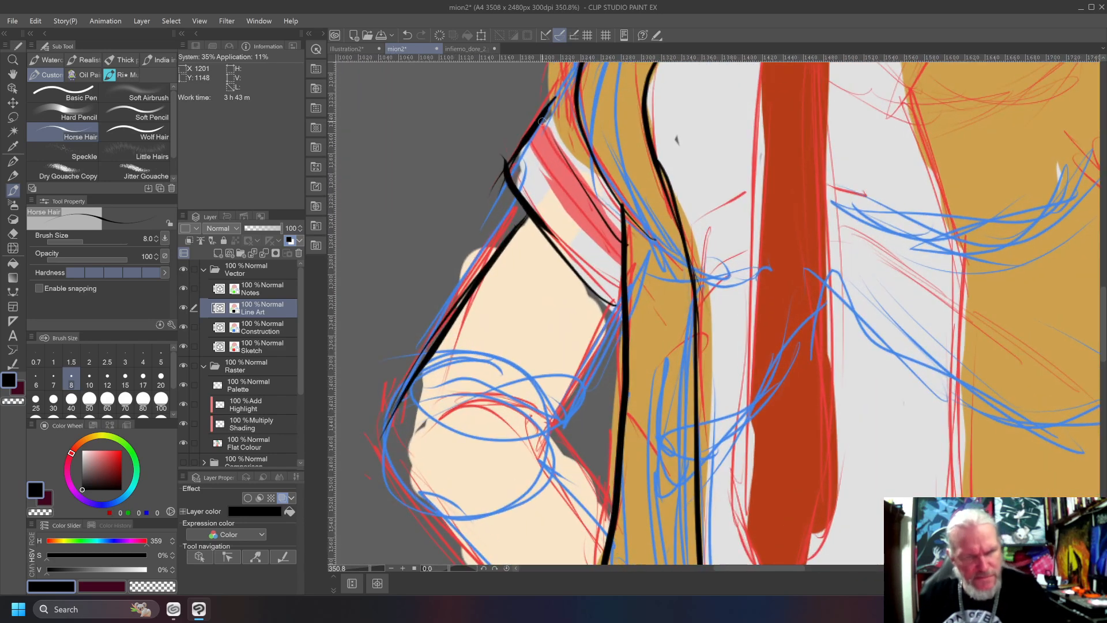
pyautogui.moveTo(552, 142); pyautogui.dragTo(629, 232)
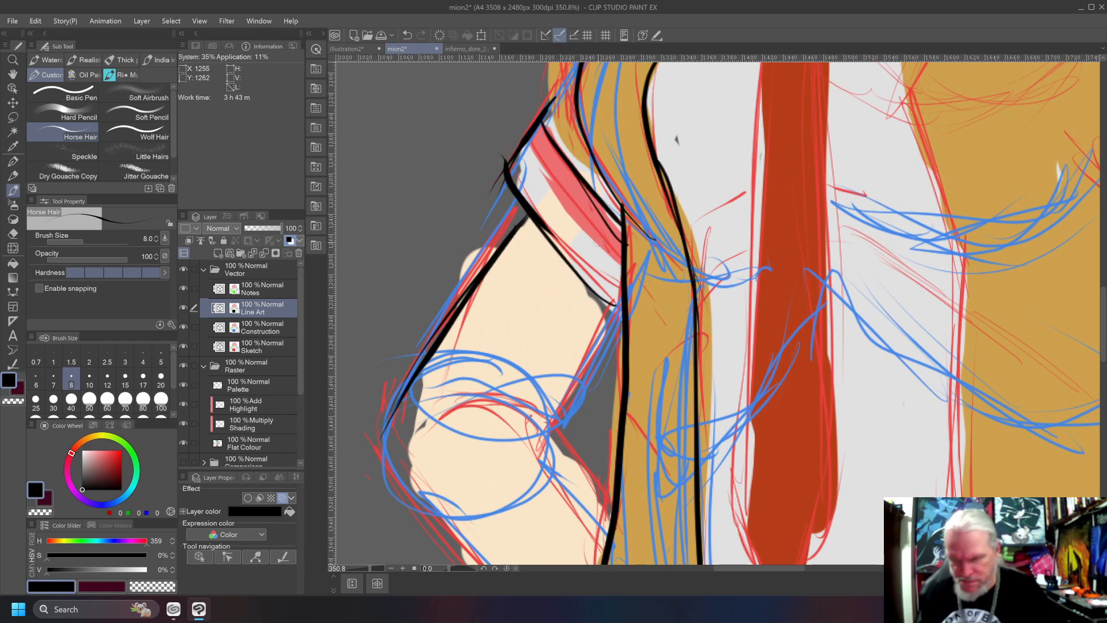
pyautogui.hotkey('ctrl', 'z')
pyautogui.moveTo(543, 110); pyautogui.dragTo(628, 238)
pyautogui.moveTo(526, 142); pyautogui.dragTo(618, 261)
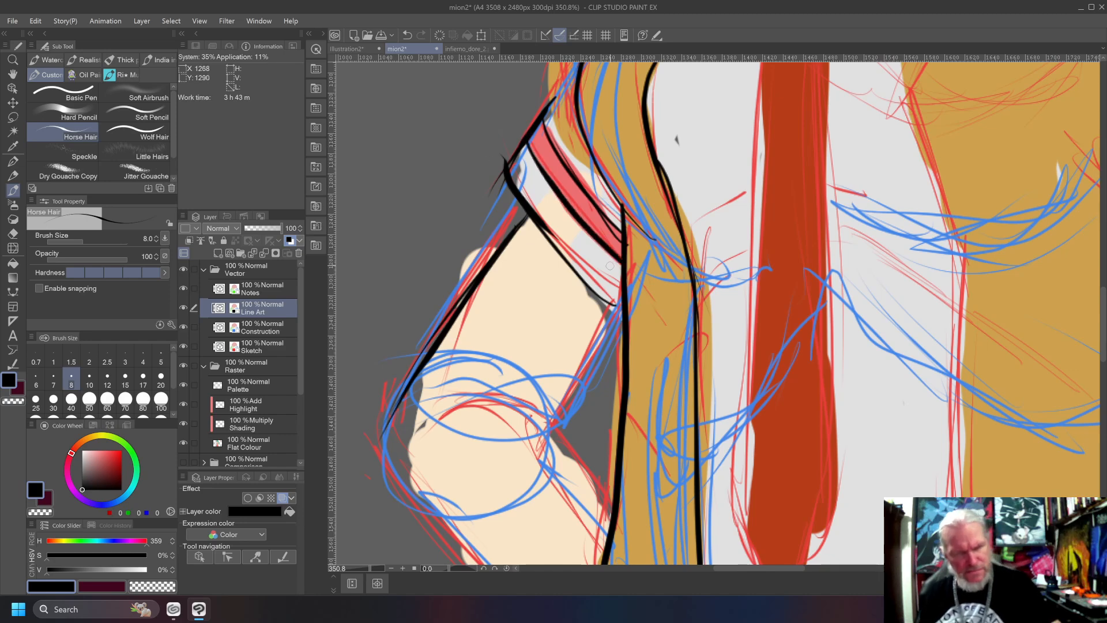
# On the Flat Colour layer, paint the bent arm's sleeve hem in shirt grey and fill the arm's skin colour out to the ink lines.
pyautogui.keyDown('alt'); pyautogui.click(535, 183); pyautogui.keyUp('alt')
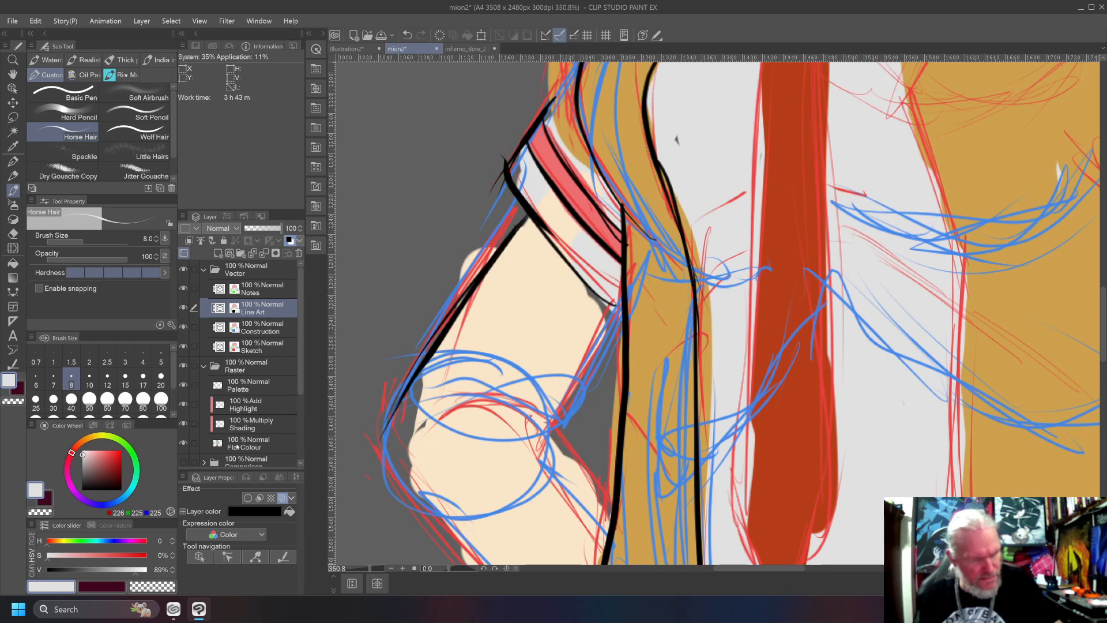
pyautogui.click(235, 446)
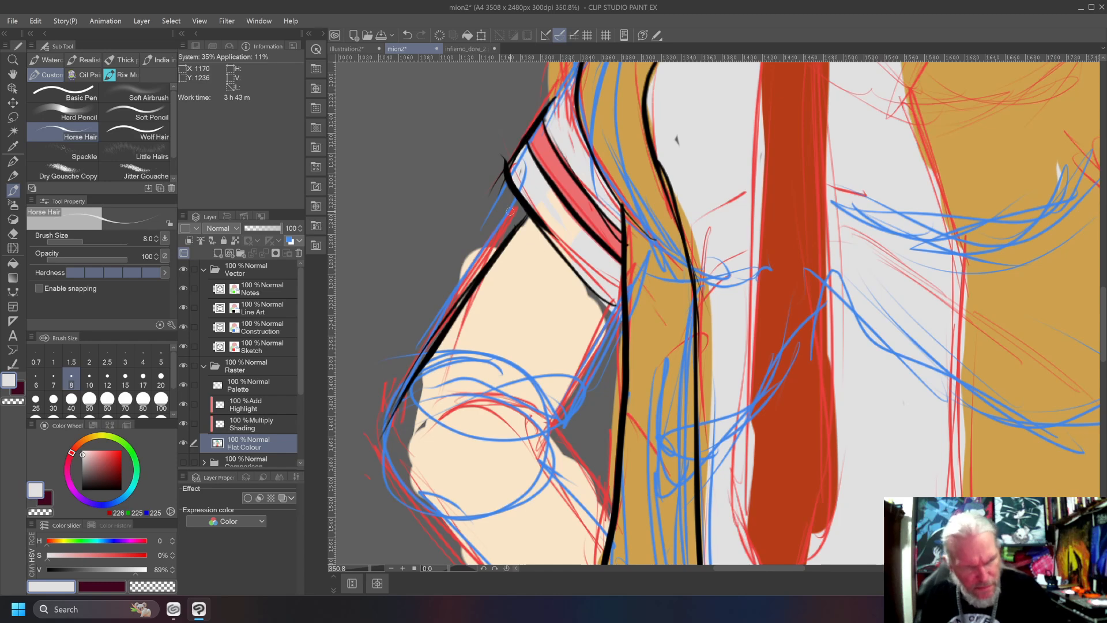
pyautogui.keyDown('alt'); pyautogui.click(485, 322); pyautogui.keyUp('alt')
pyautogui.moveTo(423, 373)
pyautogui.mouseDown()
pyautogui.moveTo(388, 441)
pyautogui.moveTo(387, 426)
pyautogui.moveTo(400, 438)
pyautogui.mouseUp()
pyautogui.moveTo(417, 411); pyautogui.dragTo(408, 443)
pyautogui.moveTo(426, 422); pyautogui.dragTo(416, 431)
pyautogui.moveTo(583, 283)
pyautogui.mouseDown()
pyautogui.moveTo(609, 310)
pyautogui.moveTo(607, 332)
pyautogui.mouseUp()
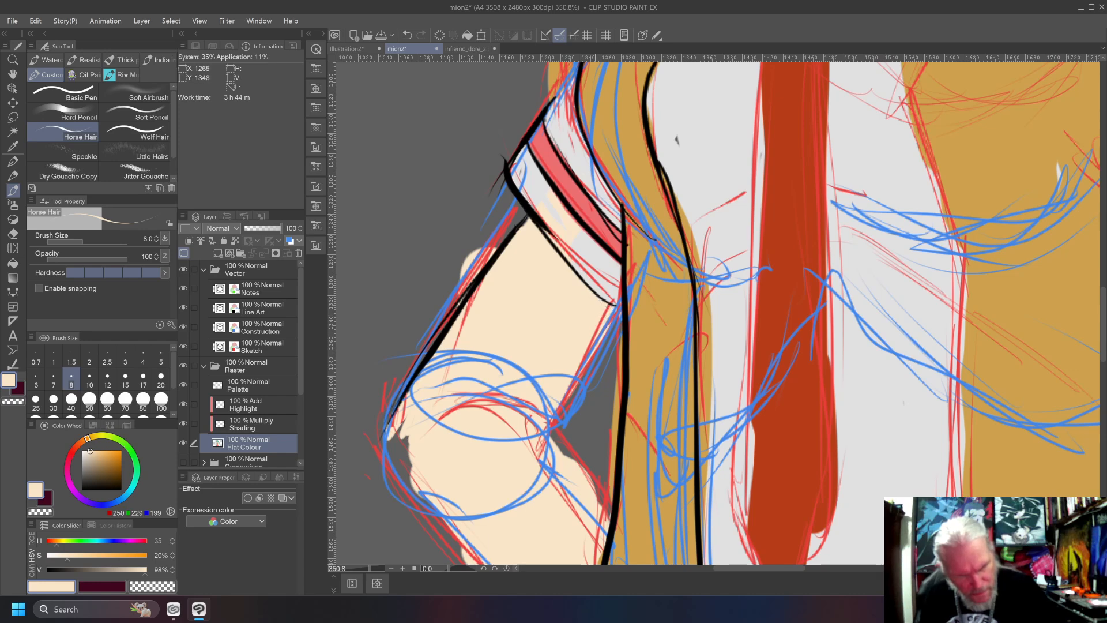
# Paint shirt grey on the Flat Colour layer along the waistcoat's front opening edge so the waistcoat colour stops at the ink line.
pyautogui.click(266, 309)
pyautogui.scroll(-2, 267, 310)
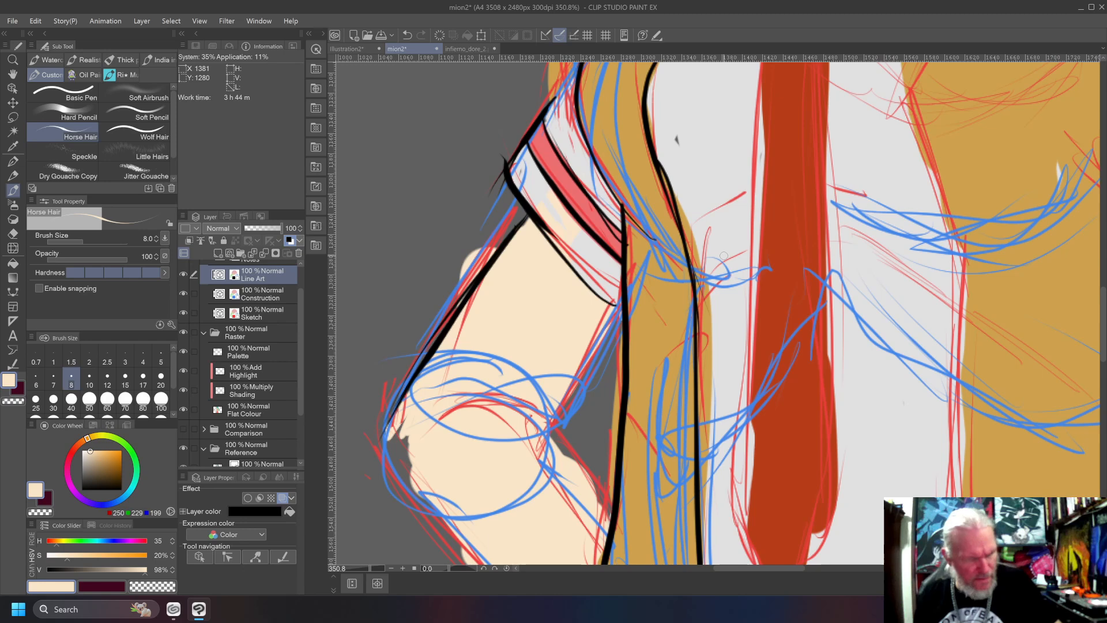
pyautogui.click(256, 407)
pyautogui.keyDown('alt'); pyautogui.click(677, 125); pyautogui.keyUp('alt')
pyautogui.moveTo(676, 126); pyautogui.dragTo(693, 237)
pyautogui.moveTo(663, 173); pyautogui.dragTo(672, 195)
pyautogui.moveTo(694, 245); pyautogui.dragTo(705, 331)
pyautogui.moveTo(703, 281); pyautogui.dragTo(706, 401)
pyautogui.moveTo(706, 334); pyautogui.dragTo(704, 494)
pyautogui.moveTo(709, 405); pyautogui.dragTo(705, 523)
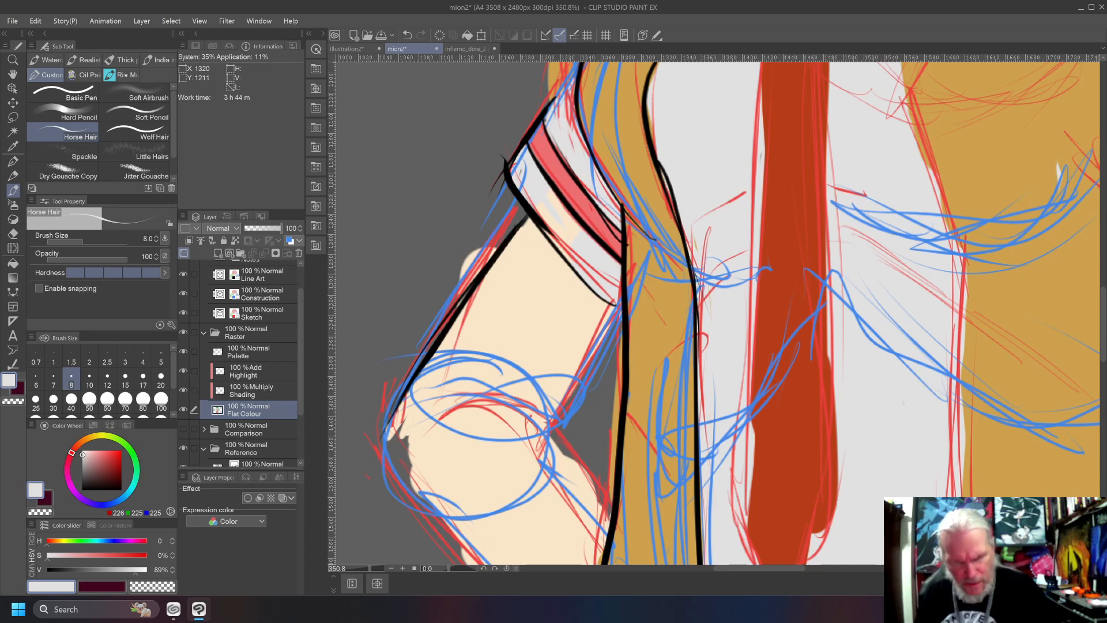
pyautogui.moveTo(706, 109)
pyautogui.mouseDown()
pyautogui.moveTo(765, 341)
pyautogui.moveTo(715, 390)
pyautogui.mouseUp()
pyautogui.moveTo(716, 290); pyautogui.dragTo(708, 318)
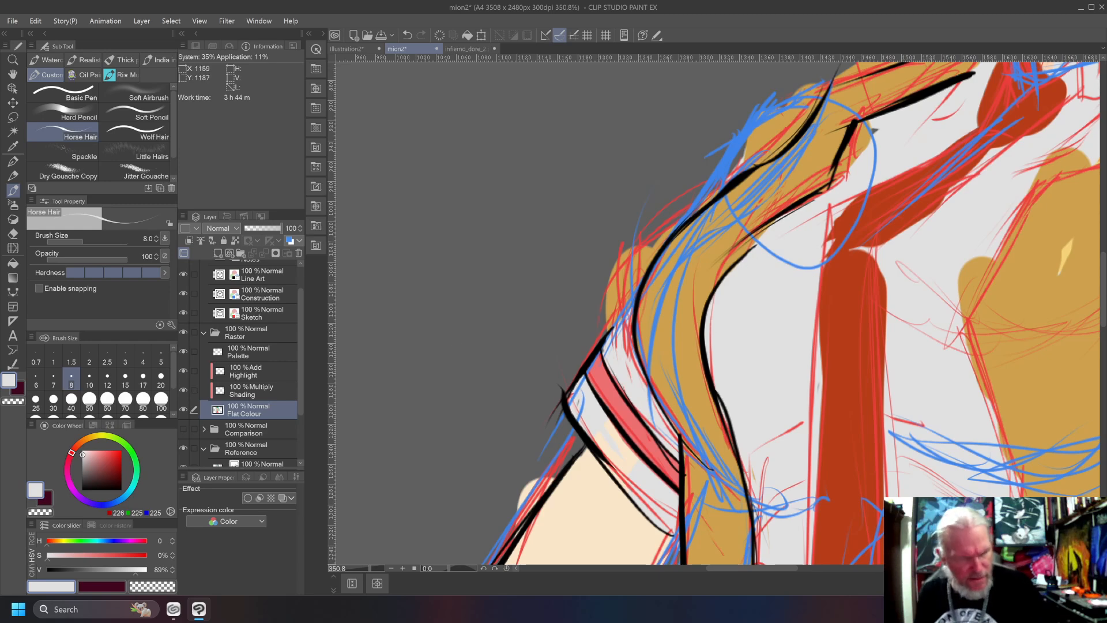
# Return to the Line Art layer with black and re-ink the waistcoat's front opening edge over the chest, undoing misdrawn strokes.
pyautogui.click(254, 275)
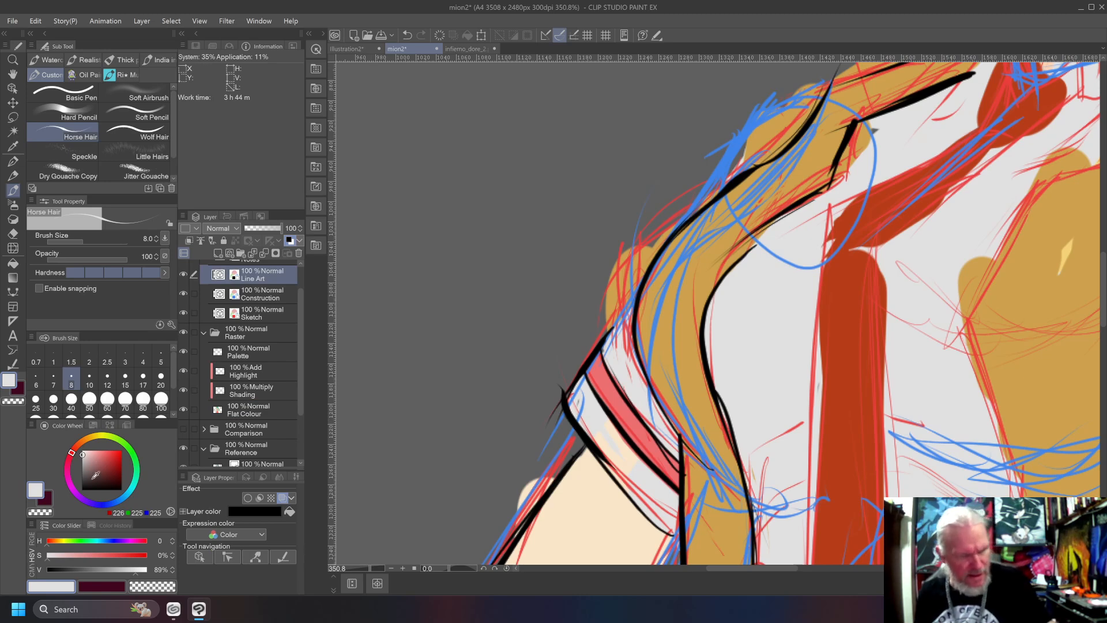
pyautogui.click(82, 488)
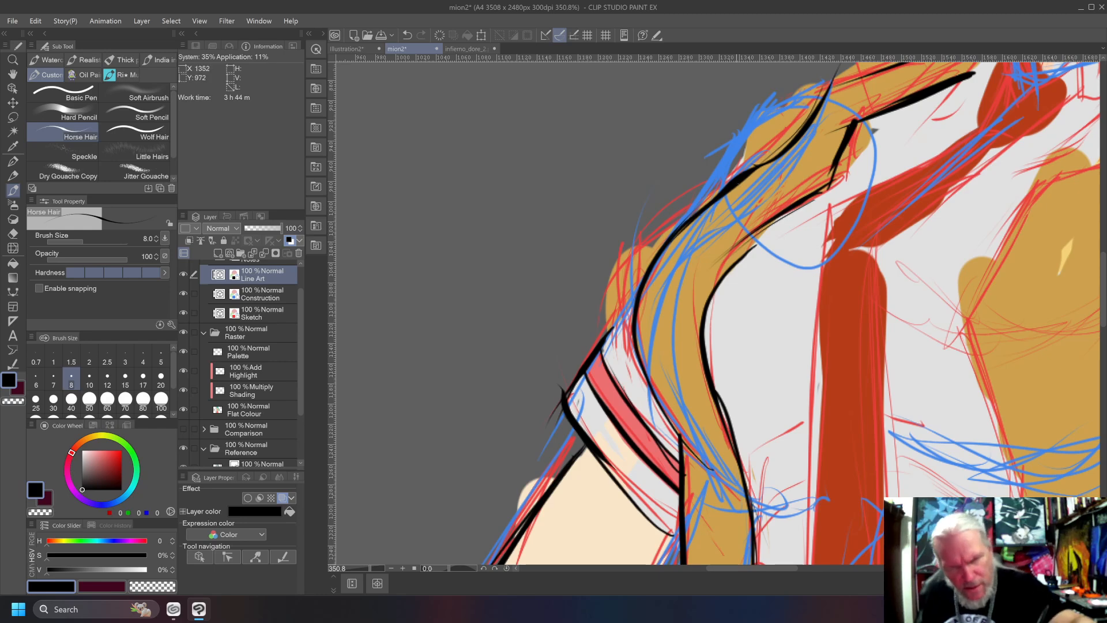
pyautogui.moveTo(786, 215)
pyautogui.mouseDown()
pyautogui.moveTo(714, 295)
pyautogui.moveTo(755, 232)
pyautogui.mouseUp()
pyautogui.hotkey('ctrl', 'z')
pyautogui.hotkey('ctrl', 'z')
pyautogui.moveTo(705, 316); pyautogui.dragTo(772, 222)
pyautogui.hotkey('ctrl', 'z')
pyautogui.moveTo(709, 314); pyautogui.dragTo(760, 229)
pyautogui.hotkey('ctrl', 'z')
pyautogui.moveTo(705, 310)
pyautogui.mouseDown()
pyautogui.moveTo(737, 256)
pyautogui.moveTo(772, 220)
pyautogui.moveTo(707, 308)
pyautogui.moveTo(805, 193)
pyautogui.mouseUp()
pyautogui.hotkey('ctrl', 'z')
# Trim the overlapping stroke ends along the waistcoat's front opening edge with the vector eraser.
pyautogui.press('j')
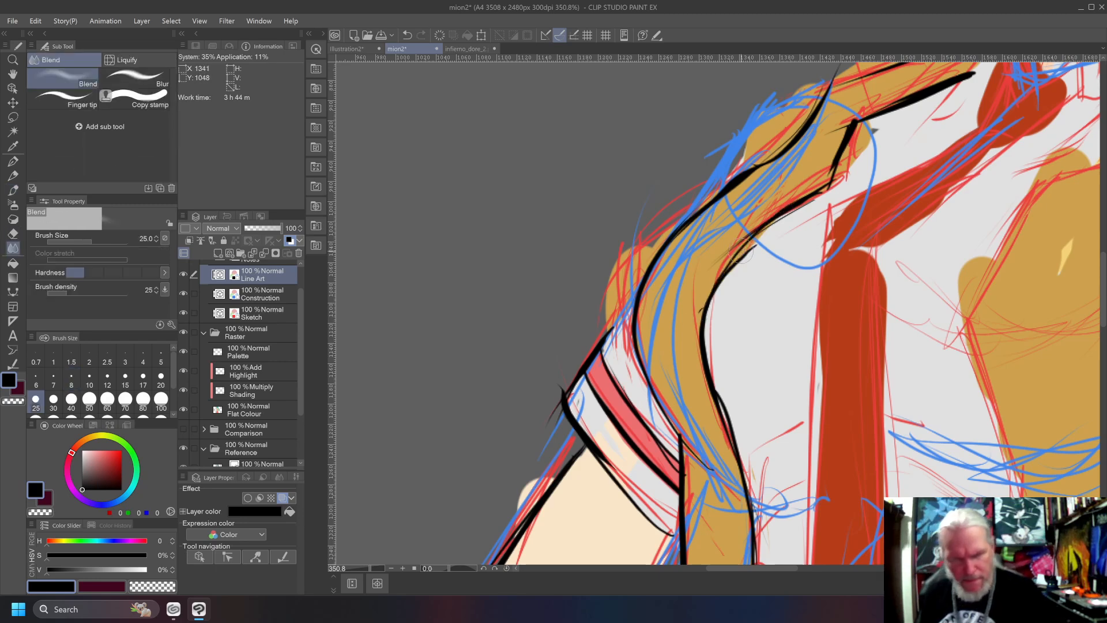
pyautogui.press('e')
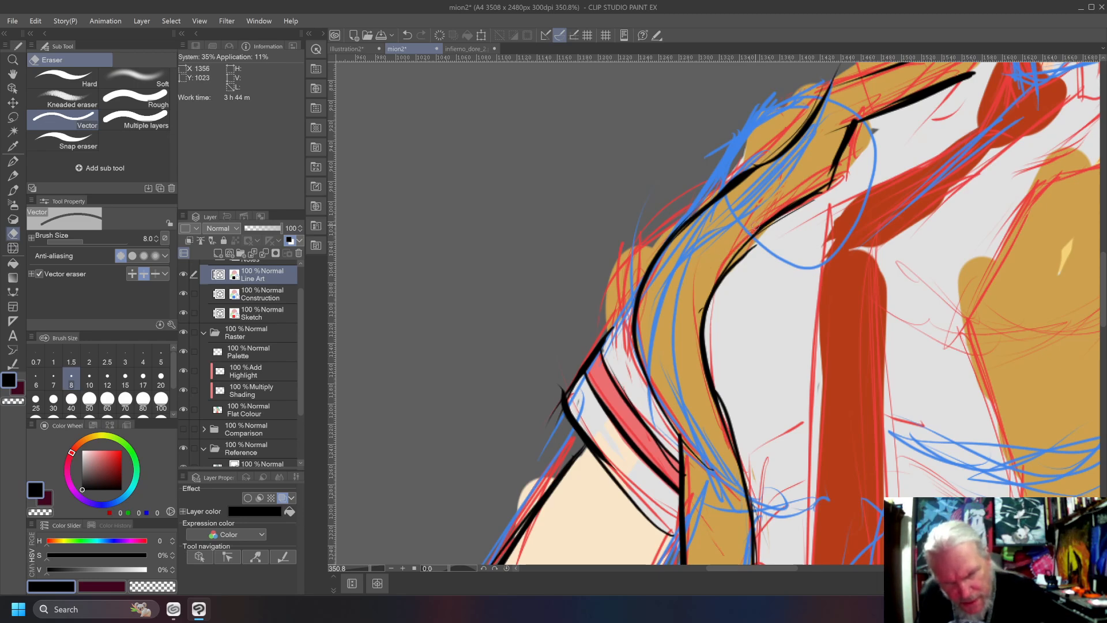
pyautogui.moveTo(755, 246); pyautogui.dragTo(720, 285)
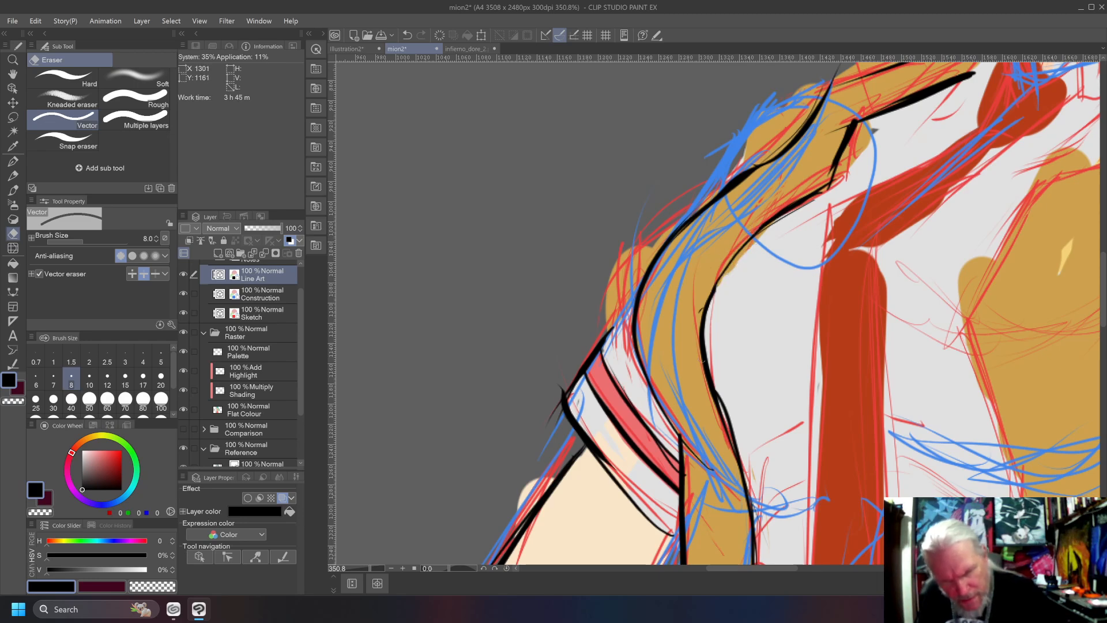
pyautogui.moveTo(721, 395); pyautogui.dragTo(734, 441)
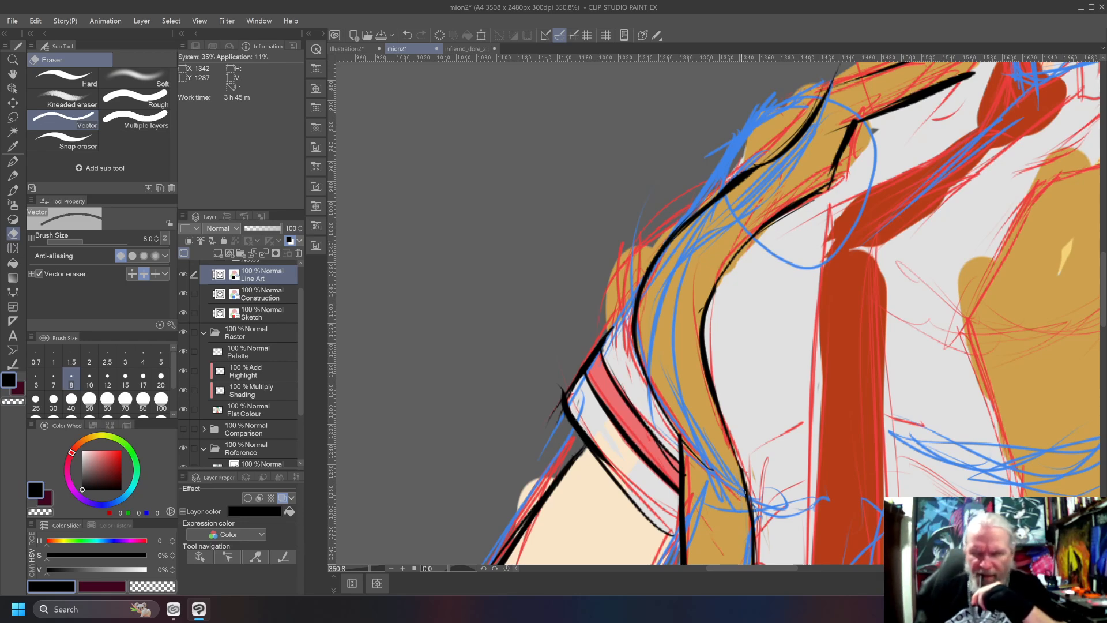
pyautogui.moveTo(595, 197)
pyautogui.mouseDown()
pyautogui.moveTo(536, 373)
pyautogui.moveTo(502, 290)
pyautogui.mouseUp()
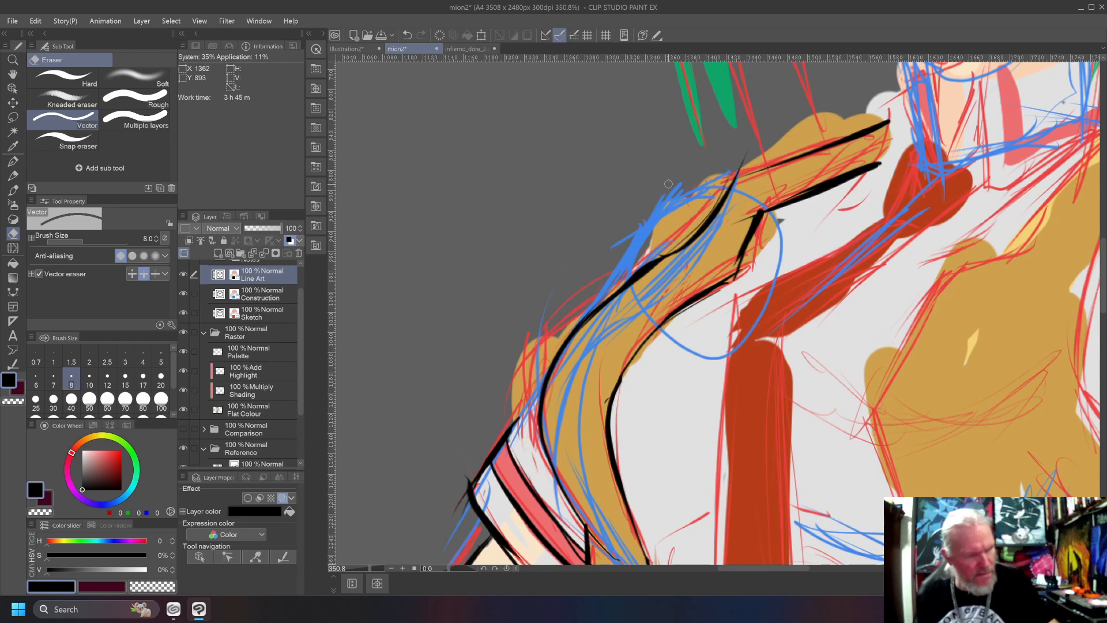
# Ink the shirt's shoulder outline beside the waistcoat's outer edge on the bent-arm side, undoing misdrawn strokes.
pyautogui.press('b')
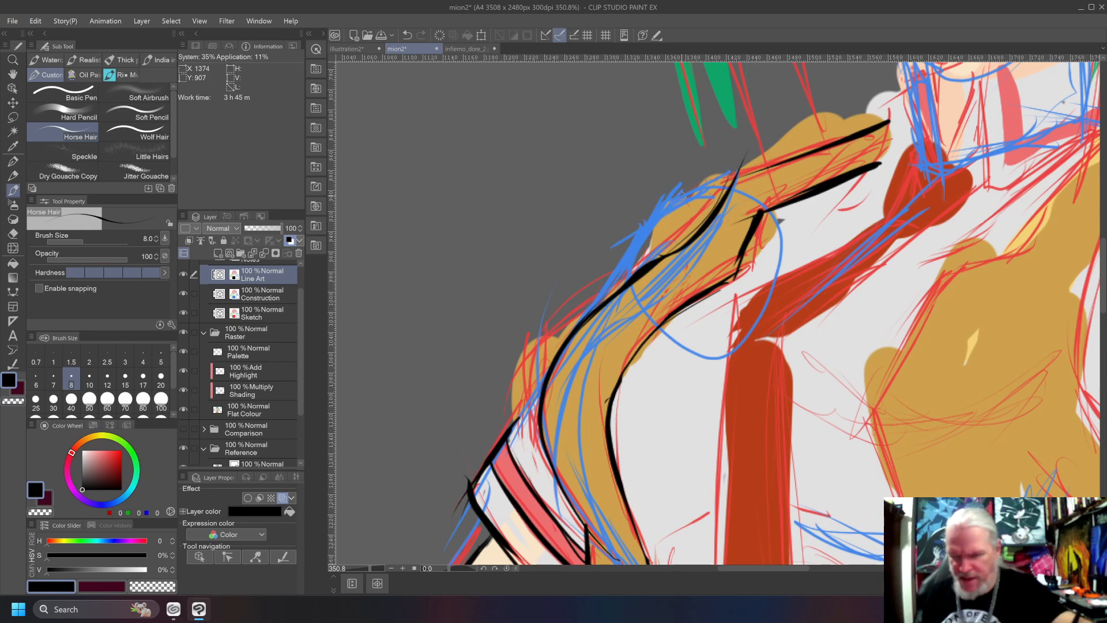
pyautogui.hotkey('ctrl', '0')
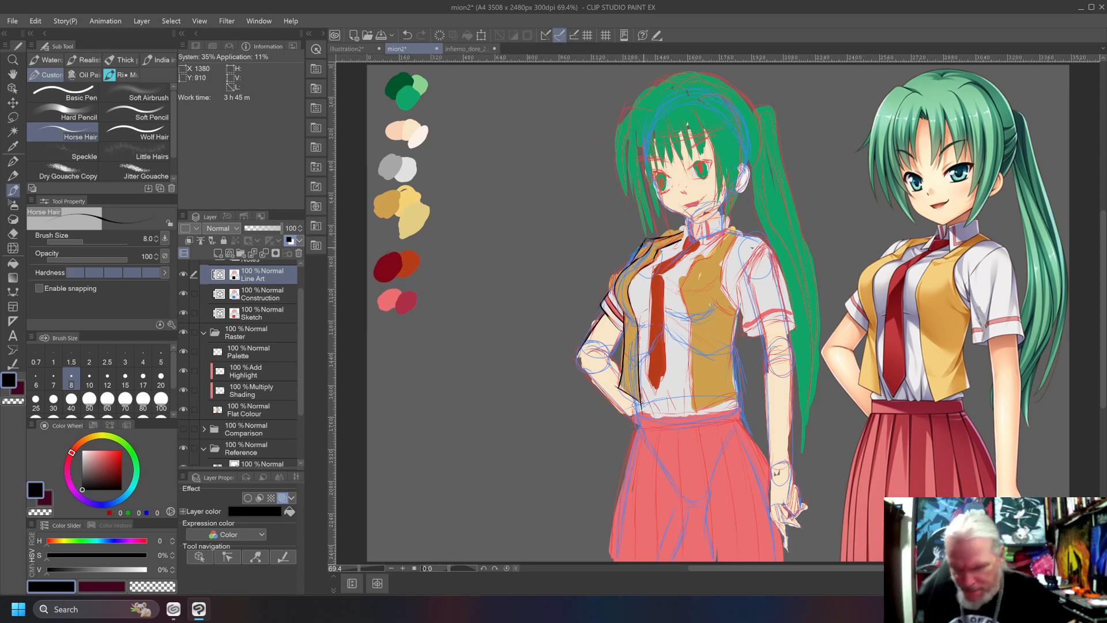
pyautogui.hotkey('ctrl', 'z')
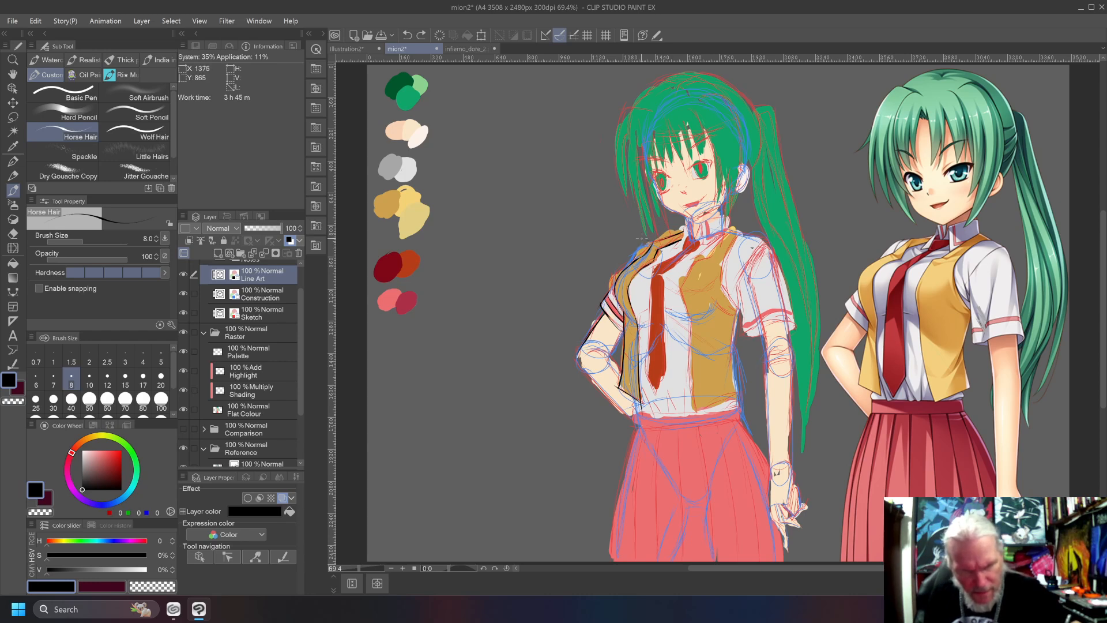
pyautogui.moveTo(668, 236); pyautogui.dragTo(630, 263)
pyautogui.hotkey('ctrl', 'z')
pyautogui.hotkey('ctrl', 'z')
pyautogui.hotkey('ctrl', 'z')
pyautogui.hotkey('ctrl', 'z')
pyautogui.hotkey('ctrl', 'z')
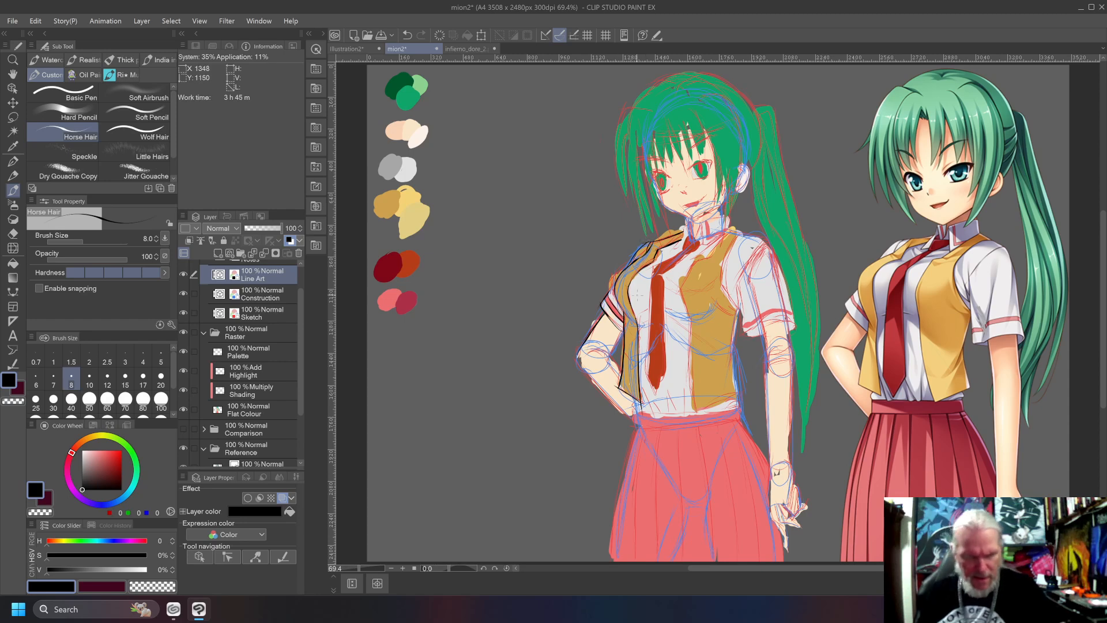
pyautogui.scroll(4, 637, 295)
pyautogui.scroll(-1, 637, 294)
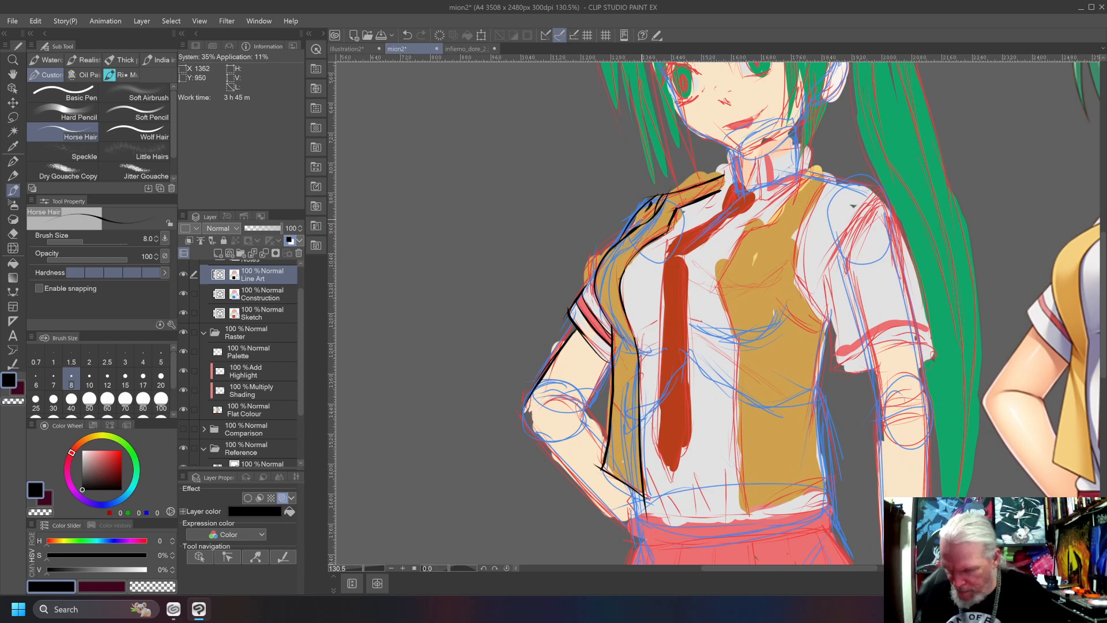
pyautogui.hotkey('ctrl', 'z')
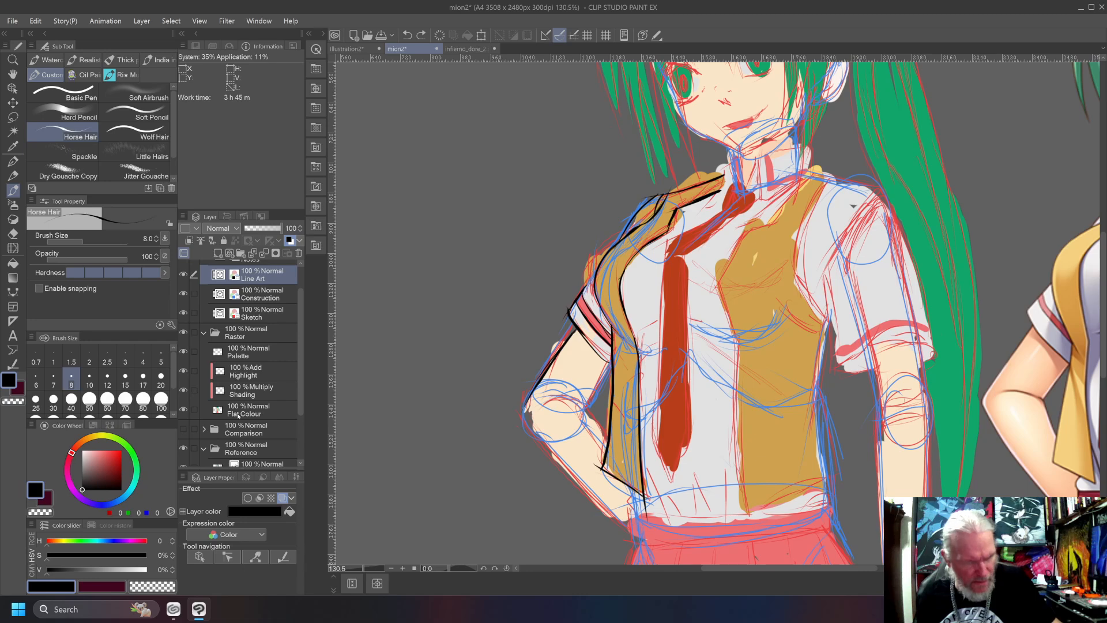
# On the Flat Colour layer, paint shirt grey inside the shoulder outline and erase the waistcoat colour spilling above the shoulder line with transparent colour.
pyautogui.click(245, 410)
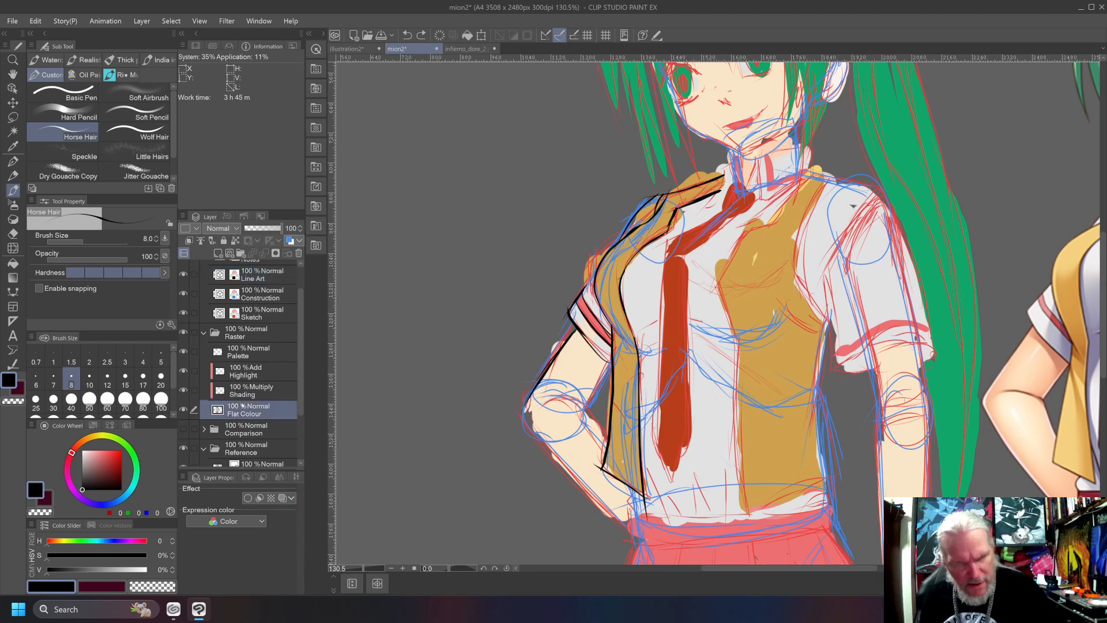
pyautogui.keyDown('alt'); pyautogui.click(690, 226); pyautogui.keyUp('alt')
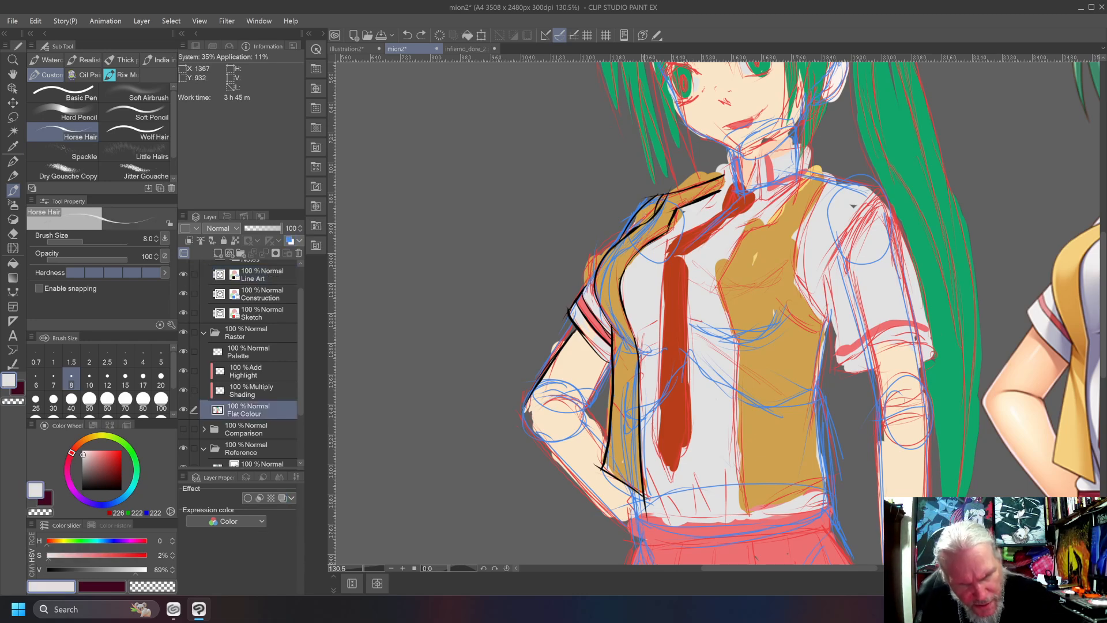
pyautogui.moveTo(646, 210)
pyautogui.mouseDown()
pyautogui.moveTo(634, 224)
pyautogui.moveTo(661, 200)
pyautogui.mouseUp()
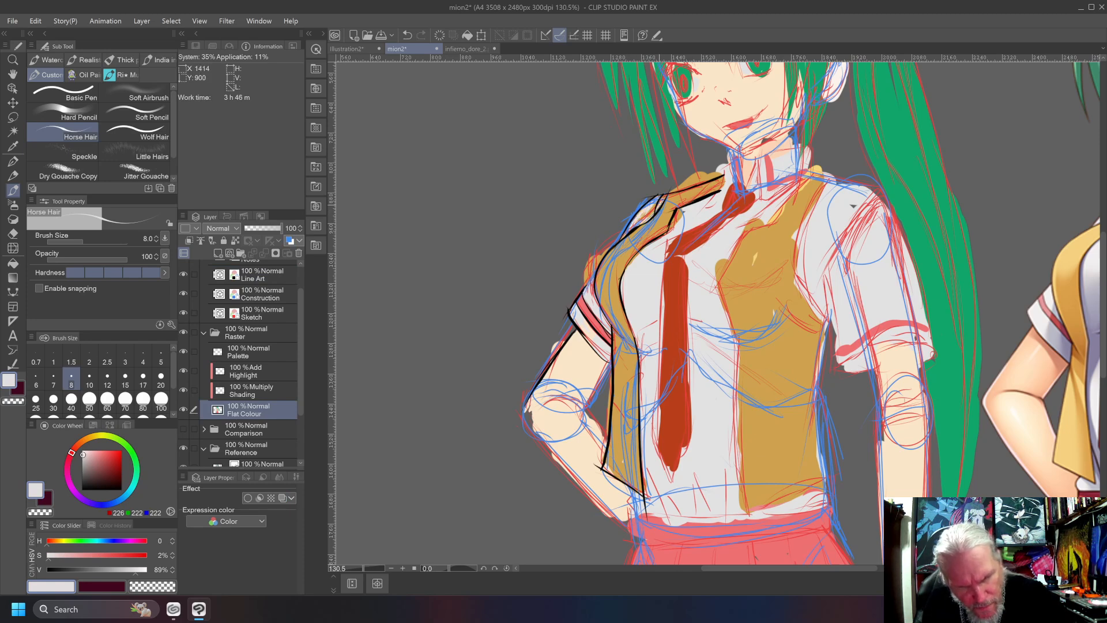
pyautogui.moveTo(643, 217)
pyautogui.mouseDown()
pyautogui.moveTo(653, 207)
pyautogui.moveTo(621, 240)
pyautogui.mouseUp()
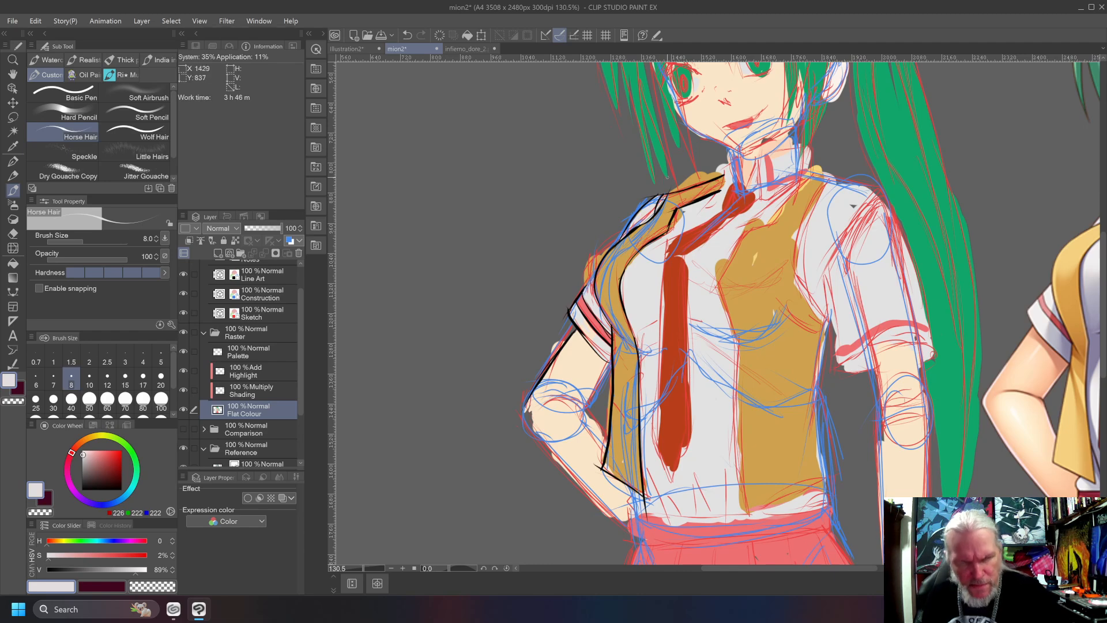
pyautogui.press('c')
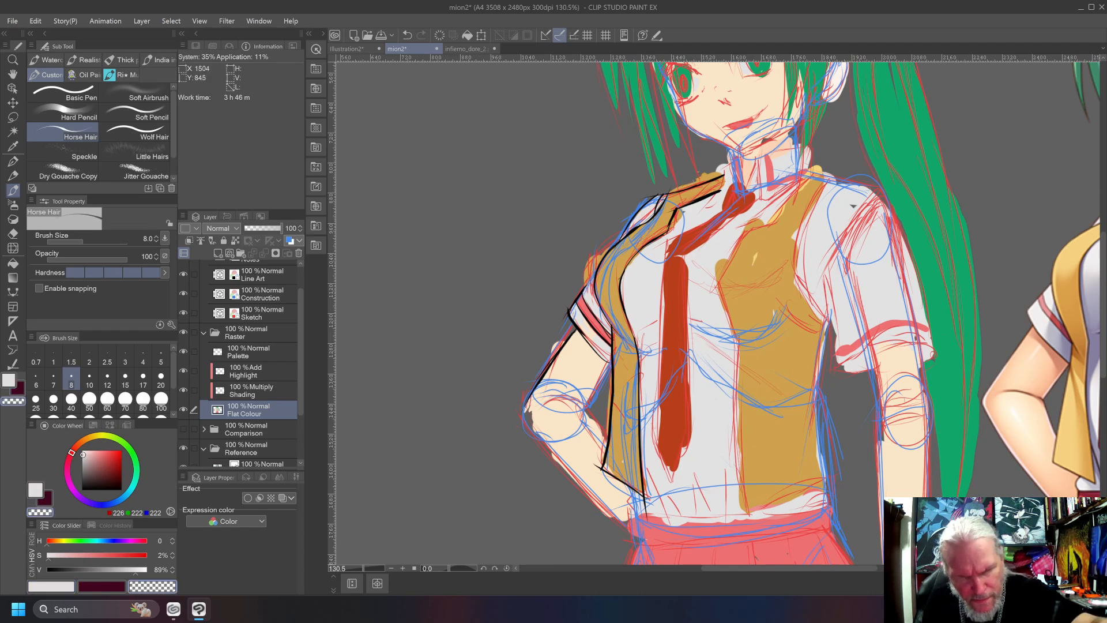
pyautogui.moveTo(684, 191)
pyautogui.mouseDown()
pyautogui.moveTo(725, 167)
pyautogui.moveTo(706, 175)
pyautogui.mouseUp()
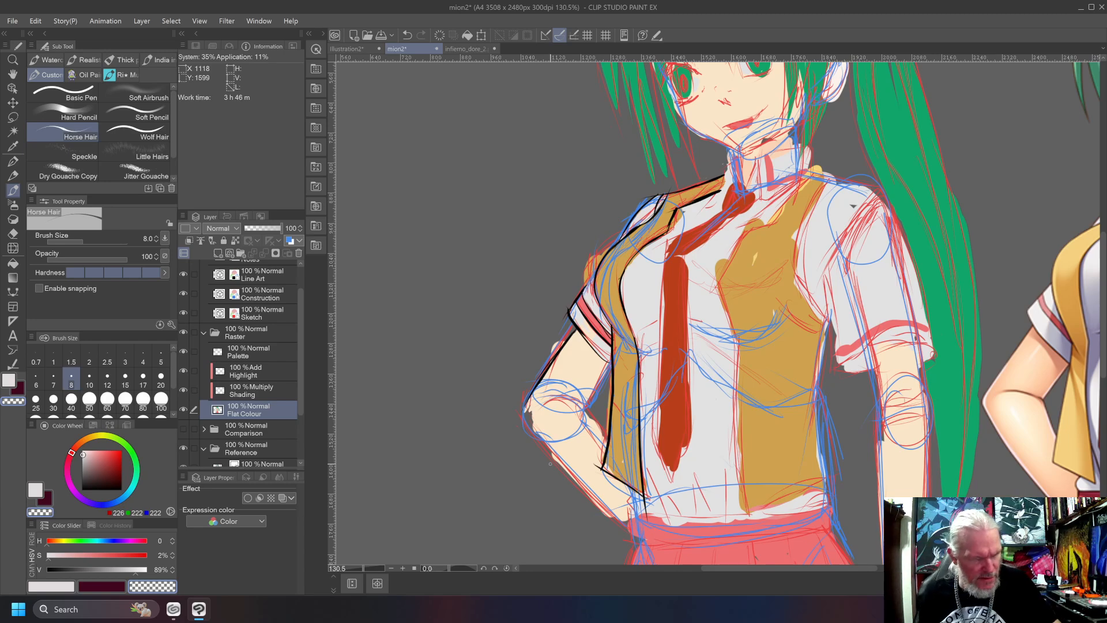
# Ink the bent arm's inner edges, elbow crease and outer forearm line in black on the Line Art layer.
pyautogui.click(243, 266)
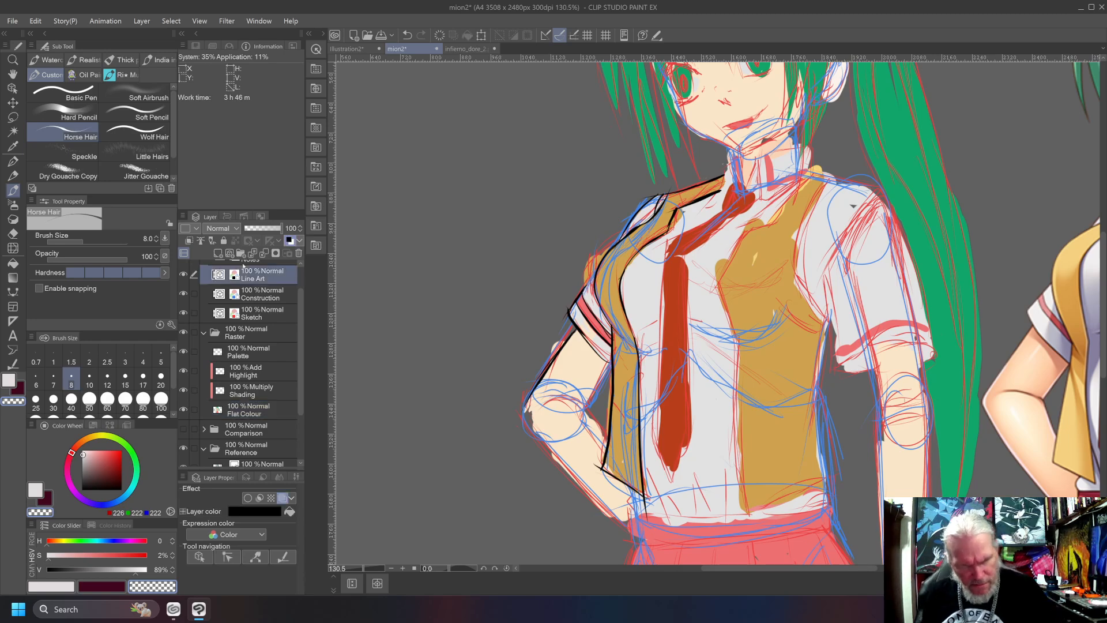
pyautogui.moveTo(101, 461); pyautogui.dragTo(47, 495)
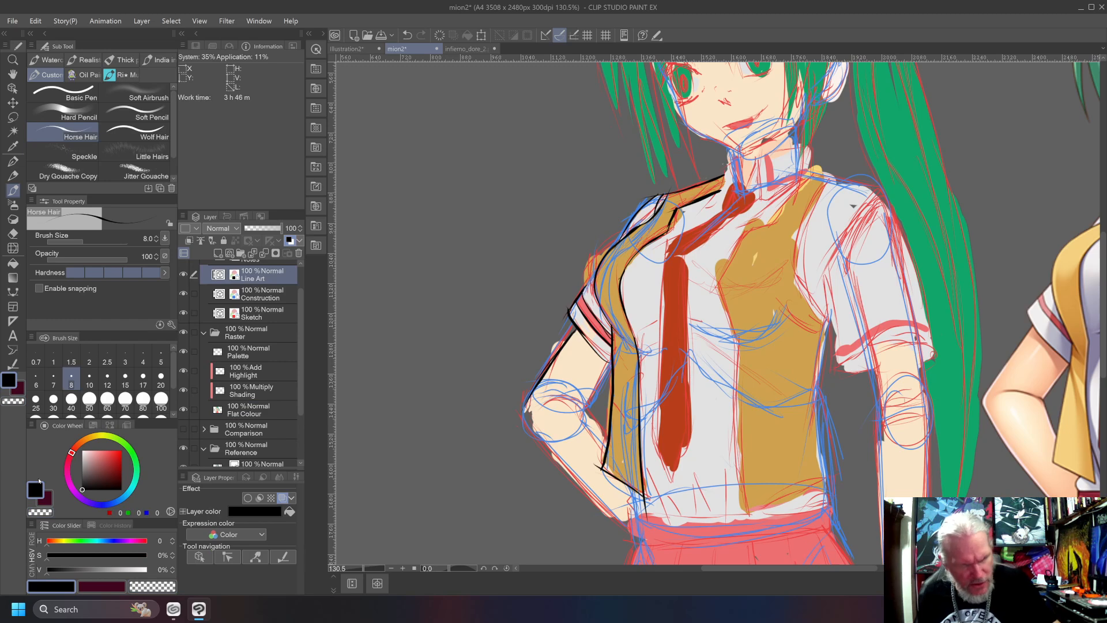
pyautogui.moveTo(608, 365)
pyautogui.mouseDown()
pyautogui.moveTo(583, 414)
pyautogui.moveTo(540, 407)
pyautogui.moveTo(606, 442)
pyautogui.mouseUp()
pyautogui.moveTo(521, 410); pyautogui.dragTo(605, 515)
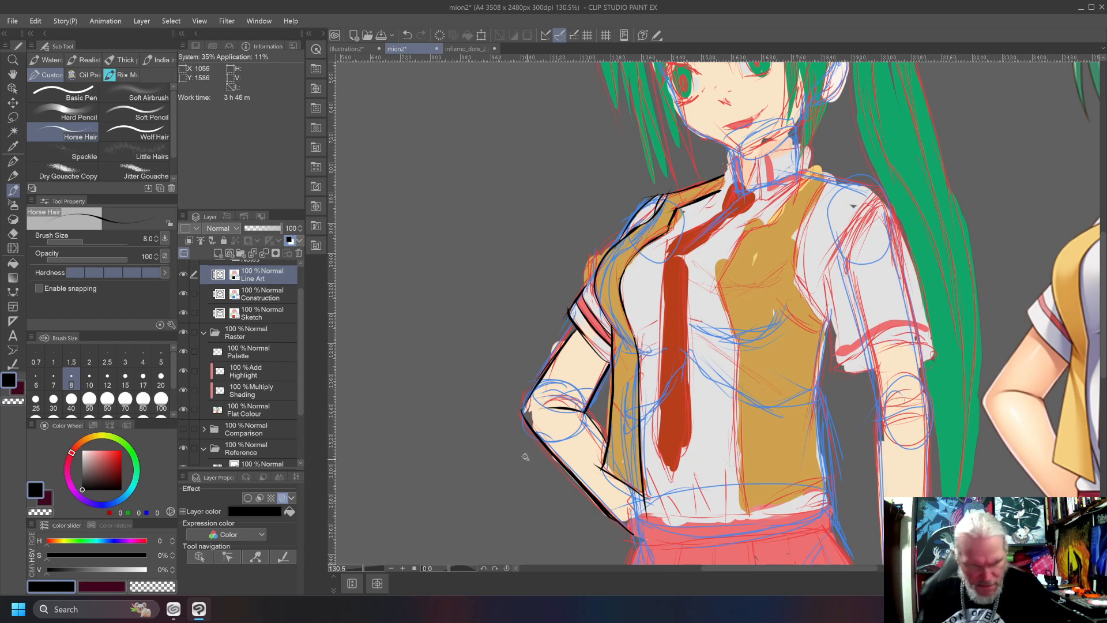
# Undo the misdrawn elbow strokes, then ink the elbow corner to join the upper arm and forearm lines, and ready the vector eraser.
pyautogui.press('m')
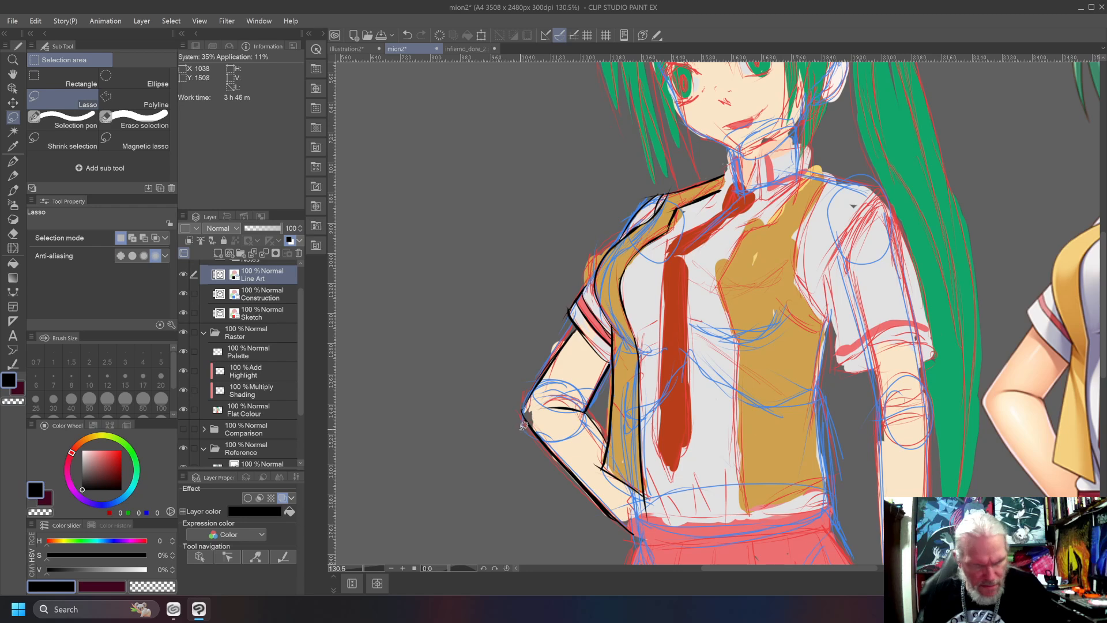
pyautogui.press('b')
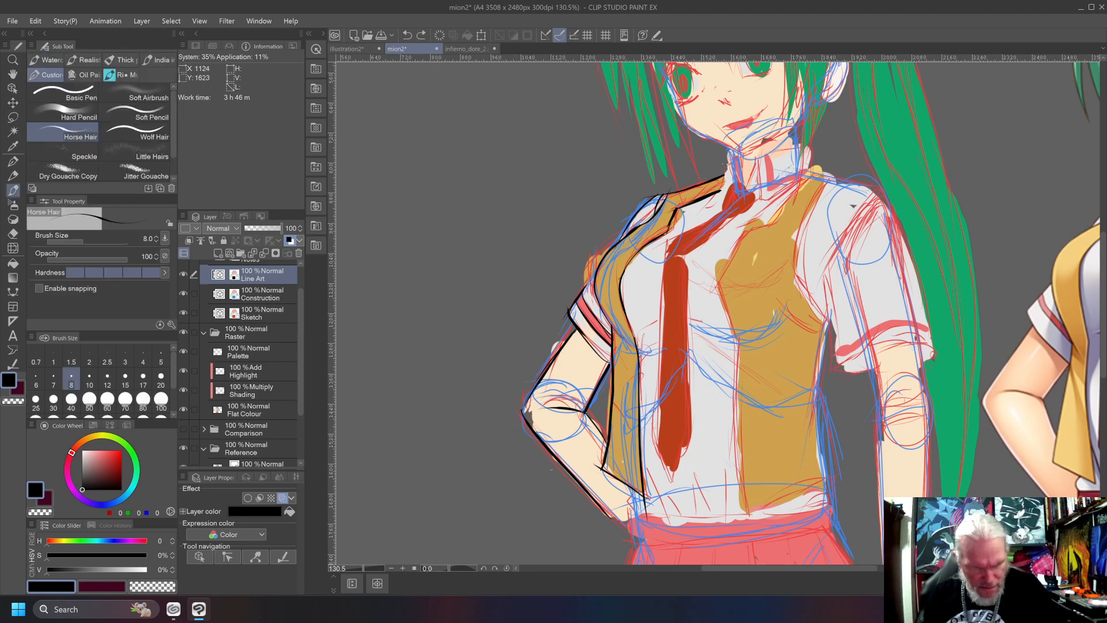
pyautogui.moveTo(529, 425)
pyautogui.mouseDown()
pyautogui.moveTo(635, 529)
pyautogui.moveTo(603, 510)
pyautogui.moveTo(523, 412)
pyautogui.moveTo(639, 538)
pyautogui.moveTo(522, 415)
pyautogui.mouseUp()
pyautogui.hotkey('ctrl', 'z')
pyautogui.hotkey('ctrl', 'z')
pyautogui.hotkey('ctrl', 'z')
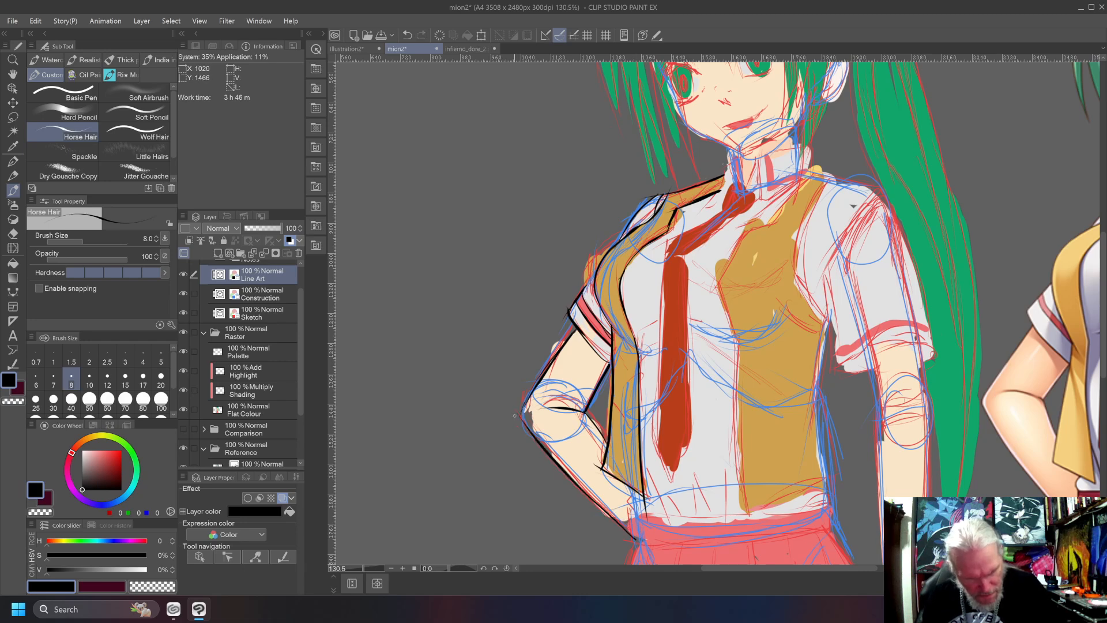
pyautogui.scroll(5, 506, 400)
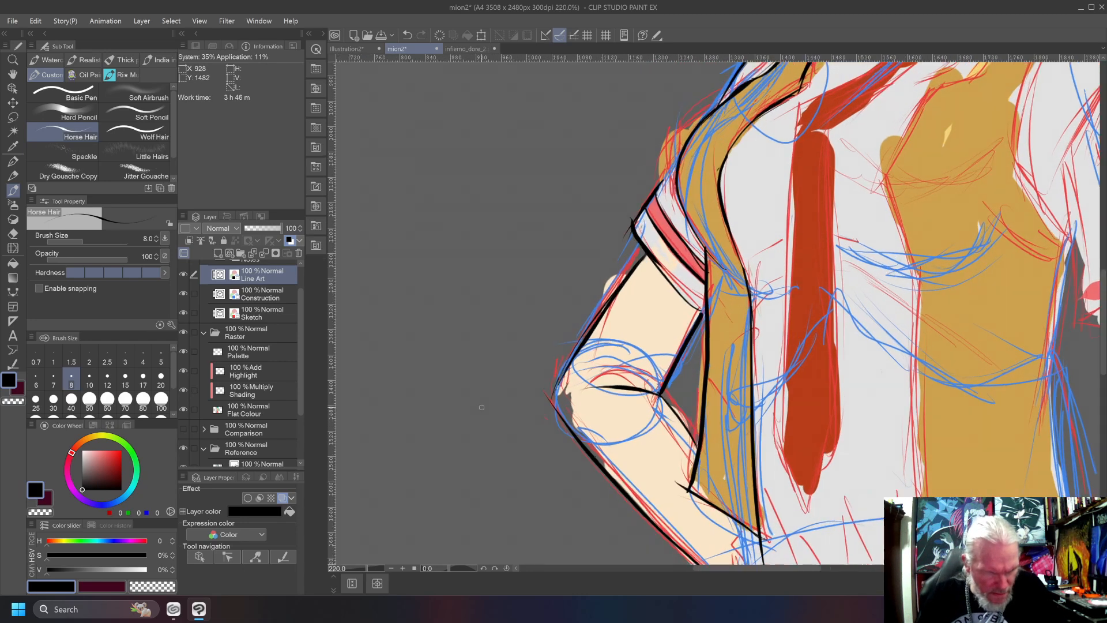
pyautogui.moveTo(570, 396); pyautogui.dragTo(582, 356)
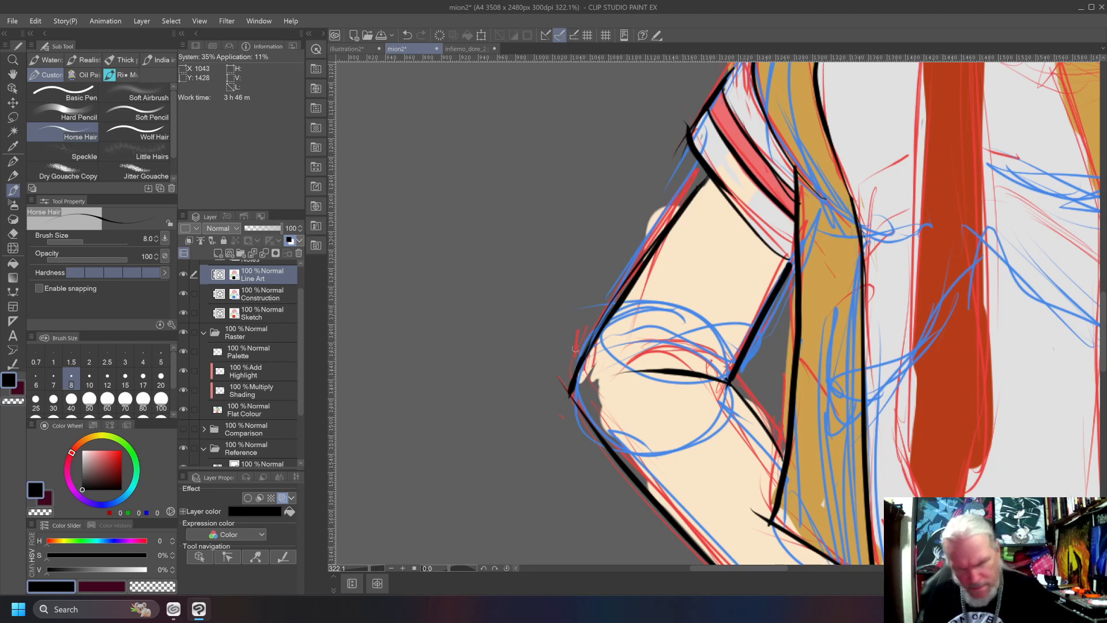
pyautogui.press('e')
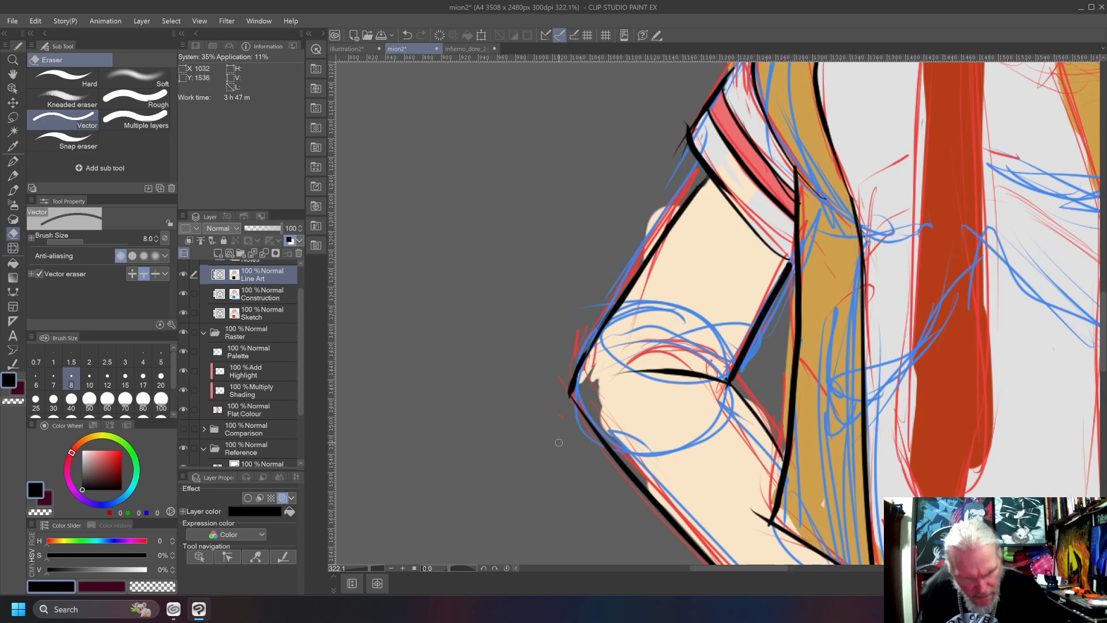
pyautogui.scroll(-3, 506, 370)
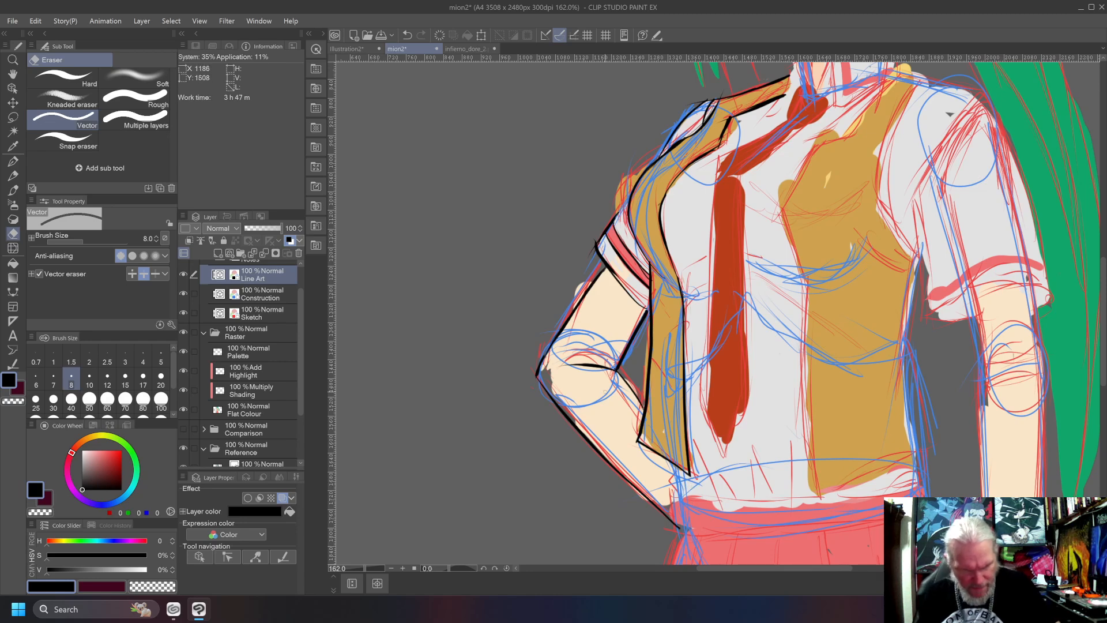
# Ink the shirt's short black edge between the waistcoat's lower corner and the skirt waistband on the bent-arm side.
pyautogui.scroll(-3, 618, 407)
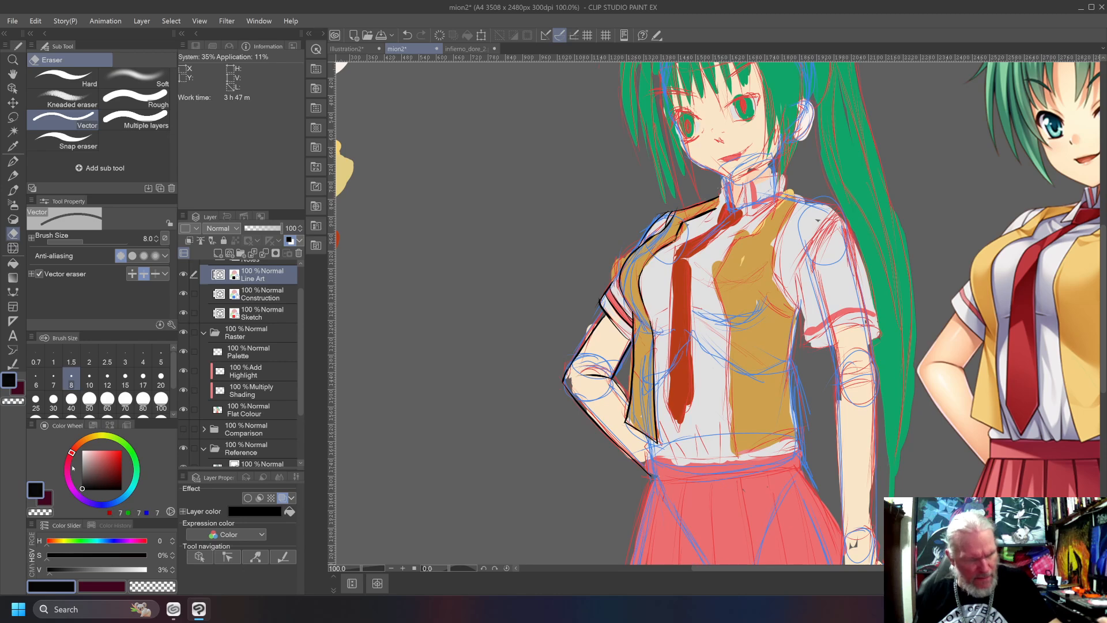
pyautogui.press('b')
pyautogui.moveTo(640, 436); pyautogui.dragTo(652, 461)
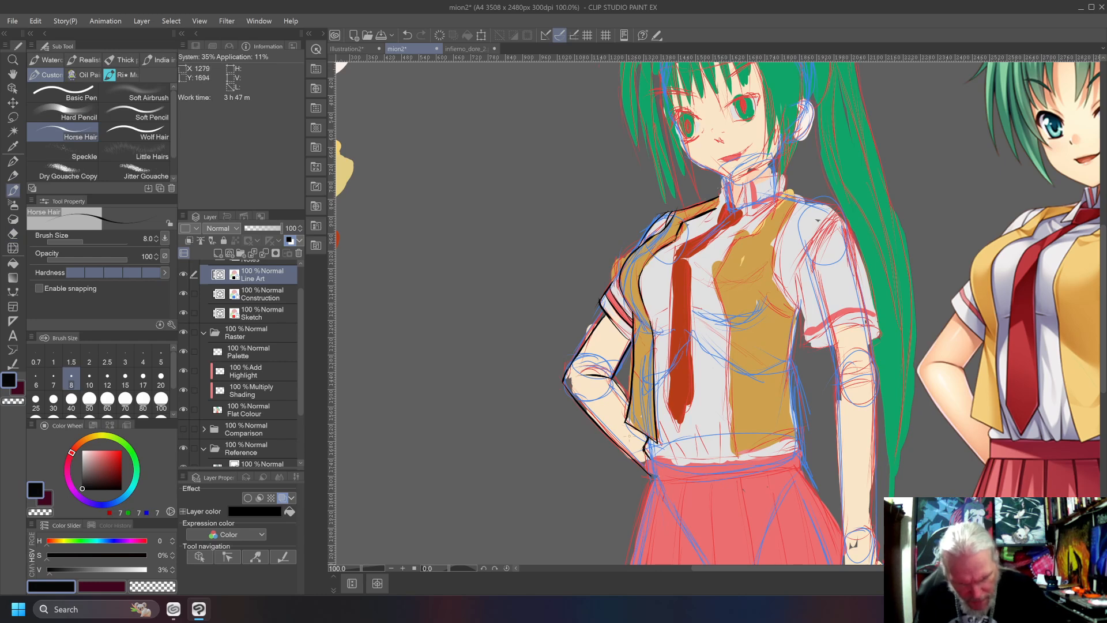
pyautogui.moveTo(645, 471)
pyautogui.mouseDown()
pyautogui.moveTo(741, 479)
pyautogui.moveTo(800, 445)
pyautogui.mouseUp()
pyautogui.moveTo(647, 463); pyautogui.dragTo(790, 457)
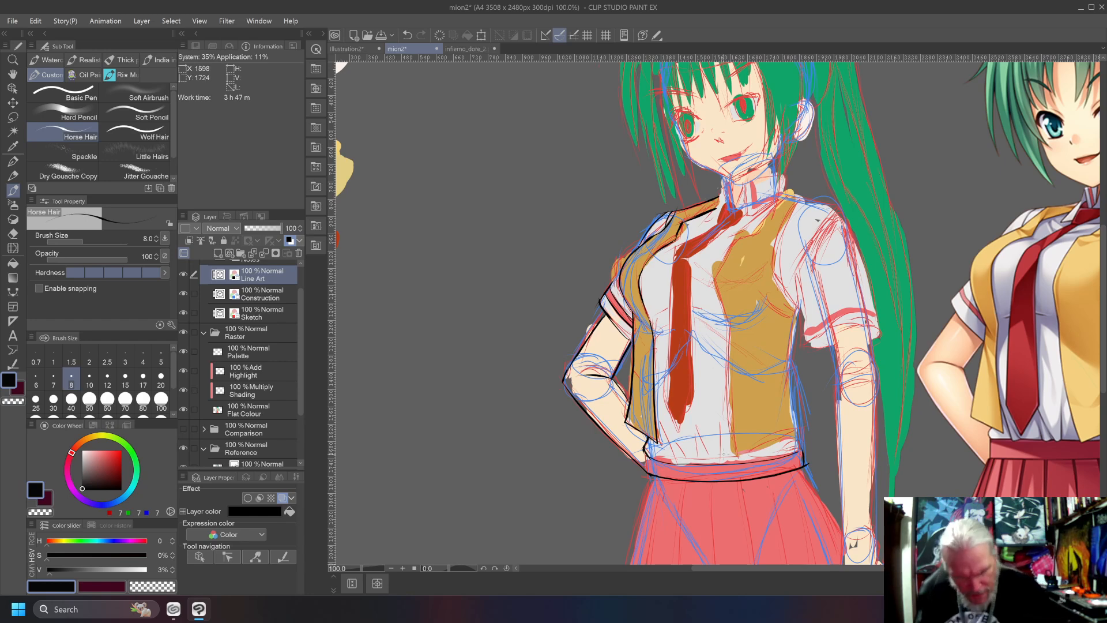
pyautogui.moveTo(646, 459); pyautogui.dragTo(651, 475)
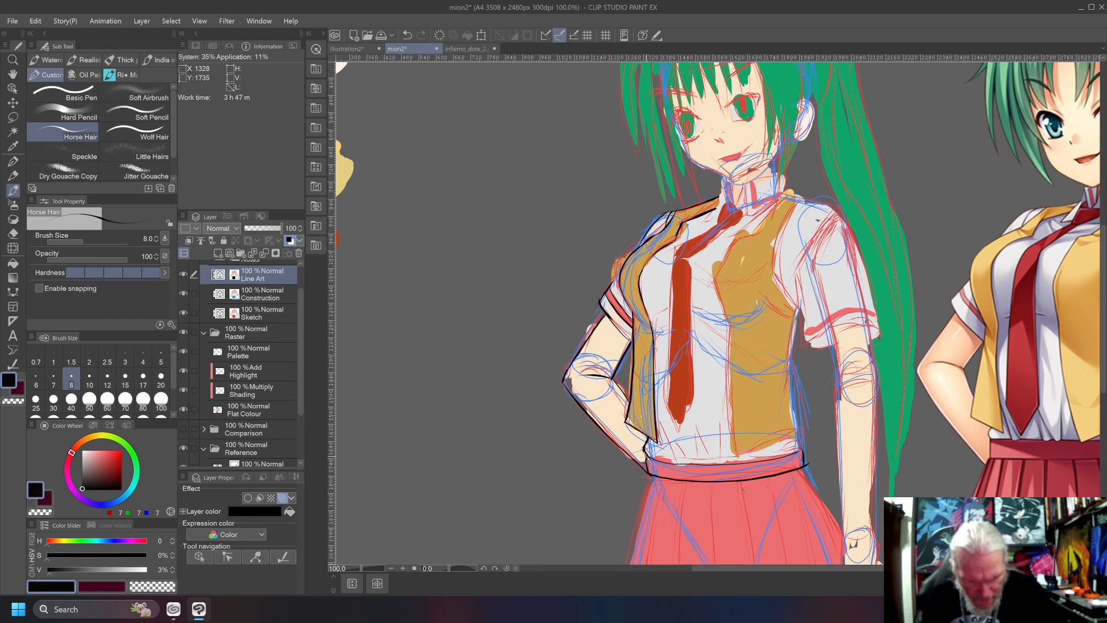
pyautogui.hotkey('ctrl', 'z')
pyautogui.hotkey('ctrl', 'z')
pyautogui.hotkey('ctrl', 'z')
pyautogui.hotkey('ctrl', 'z')
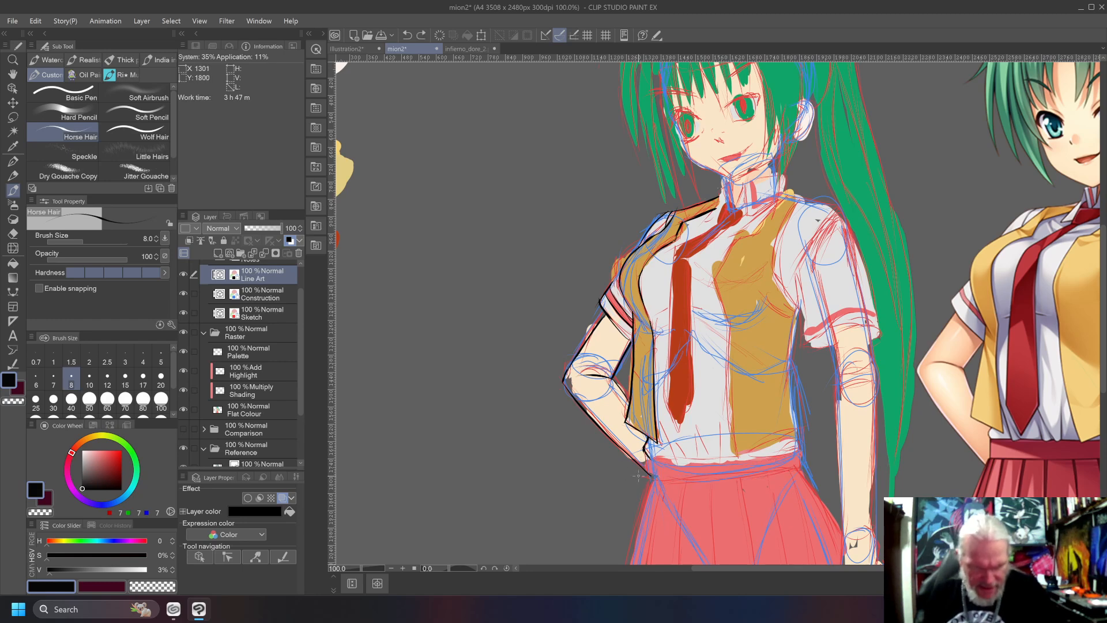
# Ink the skirt waistband's upper and lower curved edges and its ends on the Line Art layer, undoing misdrawn strokes.
pyautogui.moveTo(645, 454); pyautogui.dragTo(648, 480)
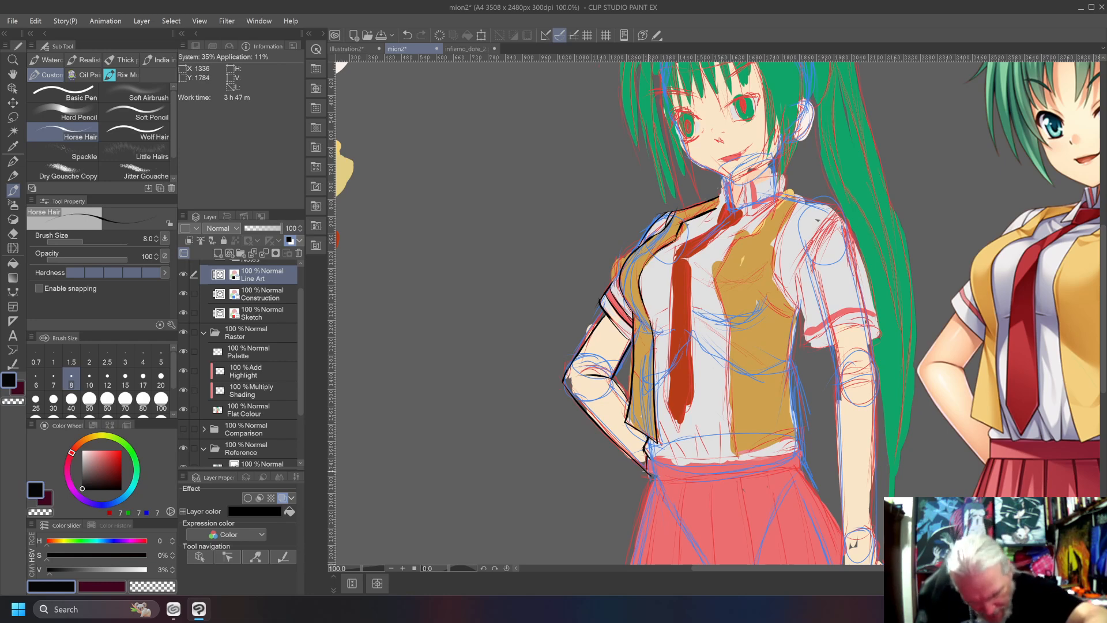
pyautogui.moveTo(644, 473); pyautogui.dragTo(808, 471)
pyautogui.hotkey('ctrl', 'z')
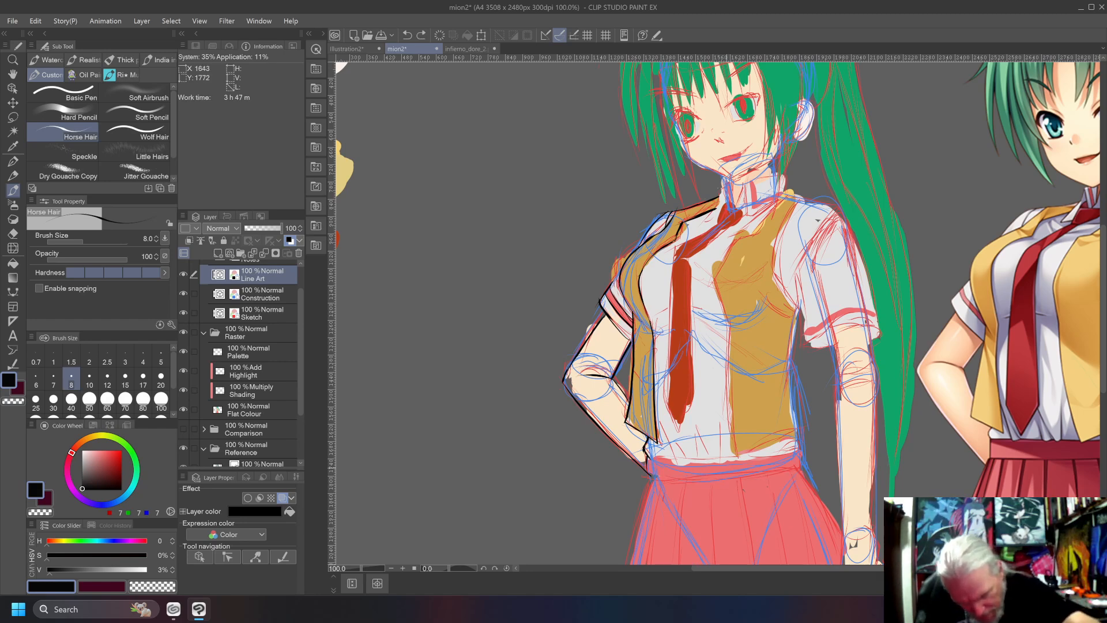
pyautogui.moveTo(642, 473)
pyautogui.mouseDown()
pyautogui.moveTo(760, 479)
pyautogui.moveTo(800, 465)
pyautogui.moveTo(802, 449)
pyautogui.moveTo(647, 458)
pyautogui.moveTo(800, 448)
pyautogui.mouseUp()
pyautogui.hotkey('ctrl', 'z')
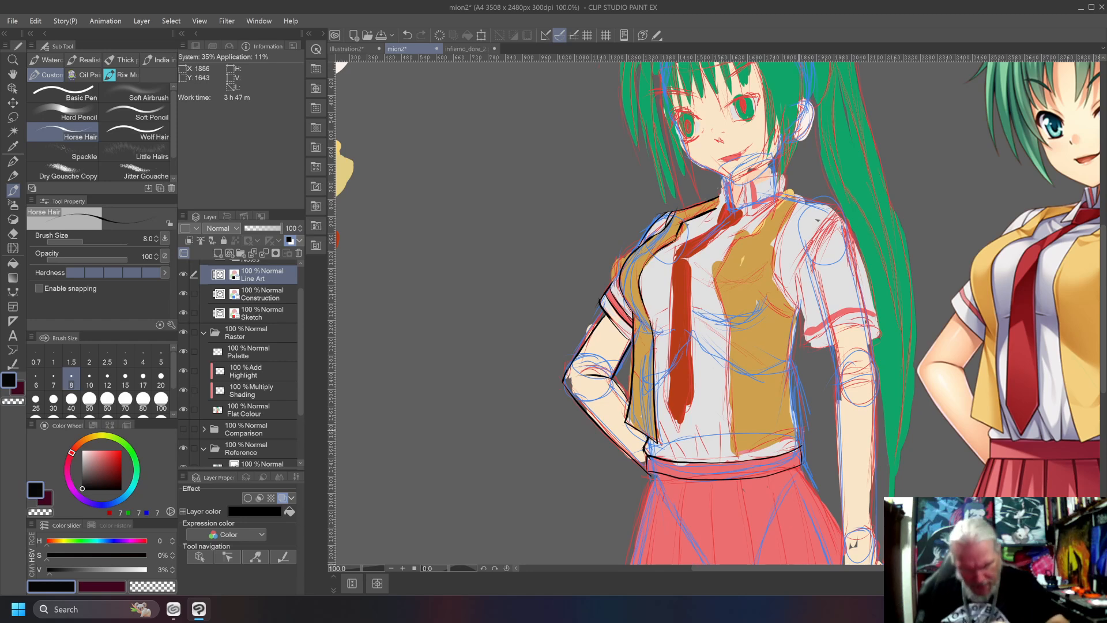
pyautogui.scroll(5, 798, 430)
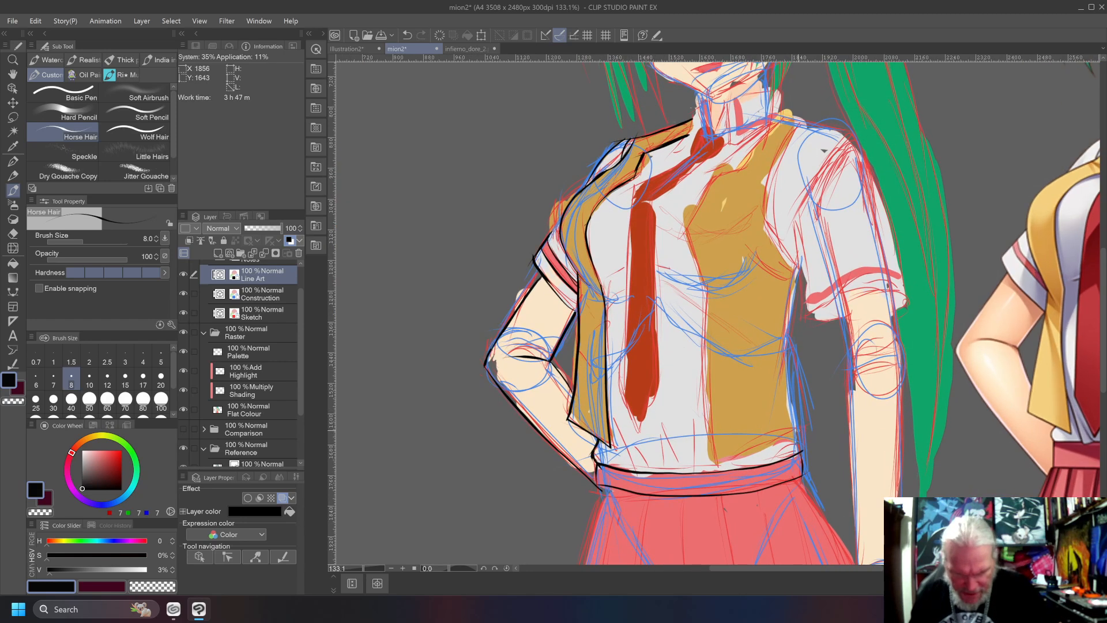
pyautogui.scroll(-1, 798, 430)
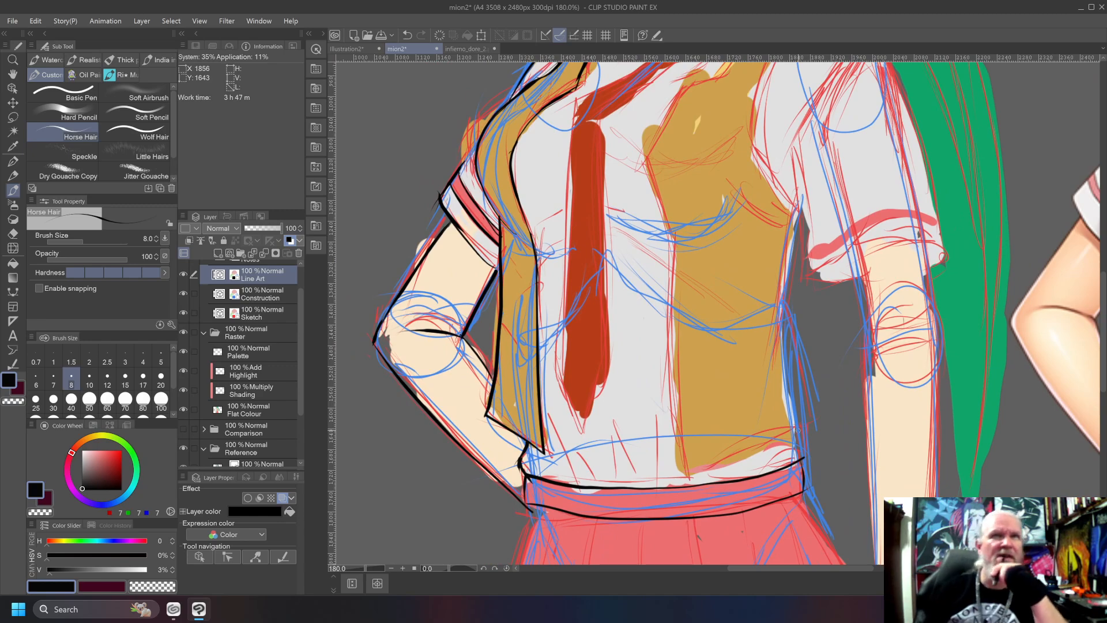
pyautogui.scroll(-4, 798, 430)
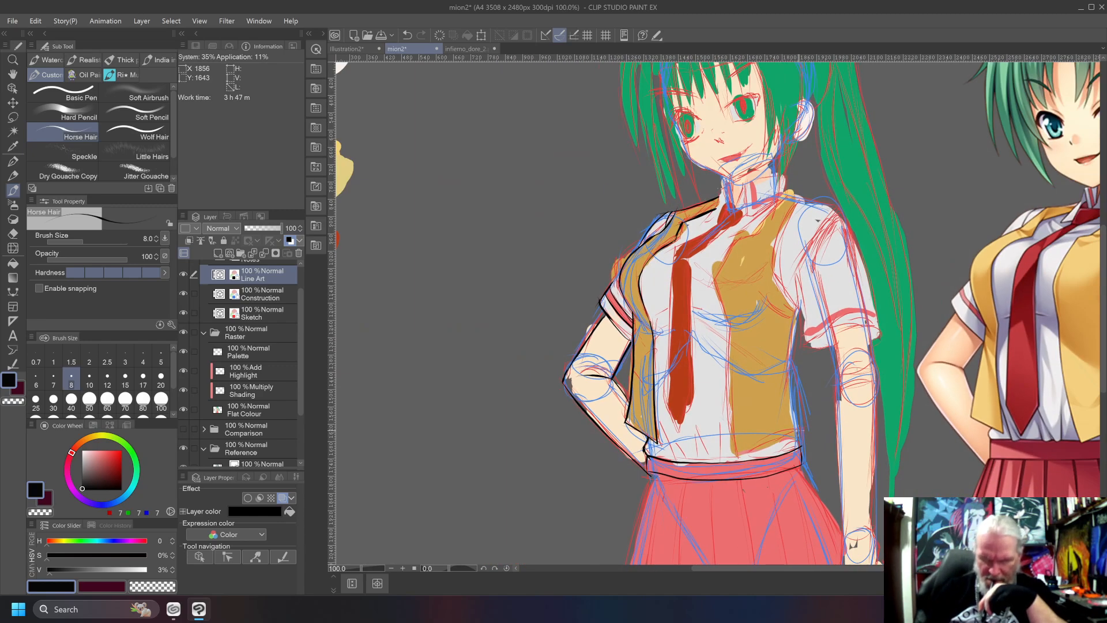
pyautogui.scroll(1, 804, 435)
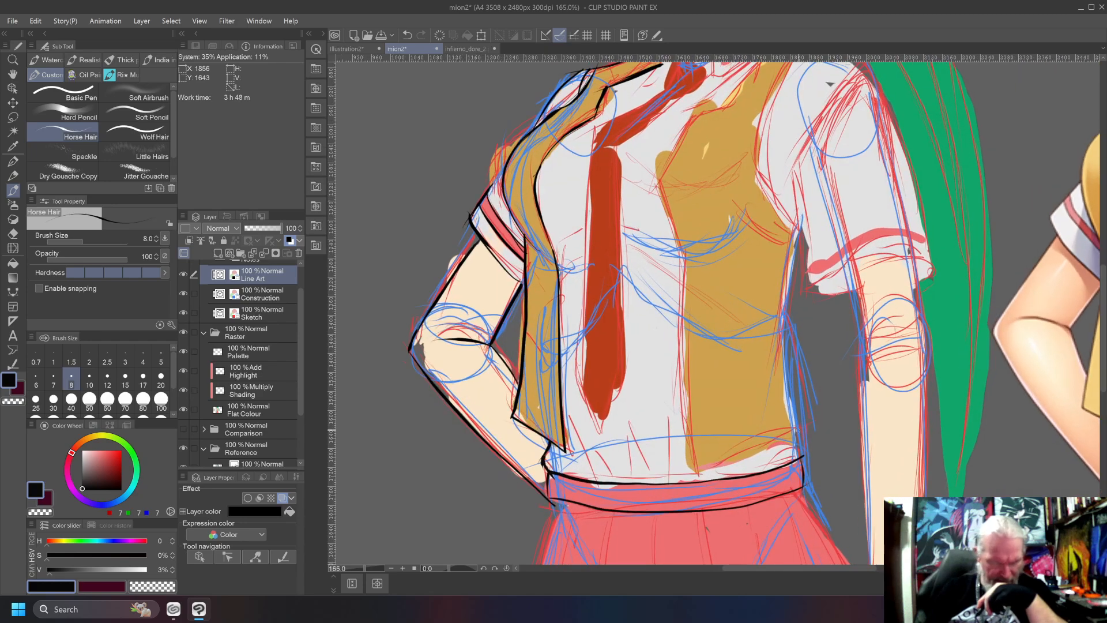
pyautogui.scroll(2, 798, 430)
pyautogui.scroll(-6, 798, 430)
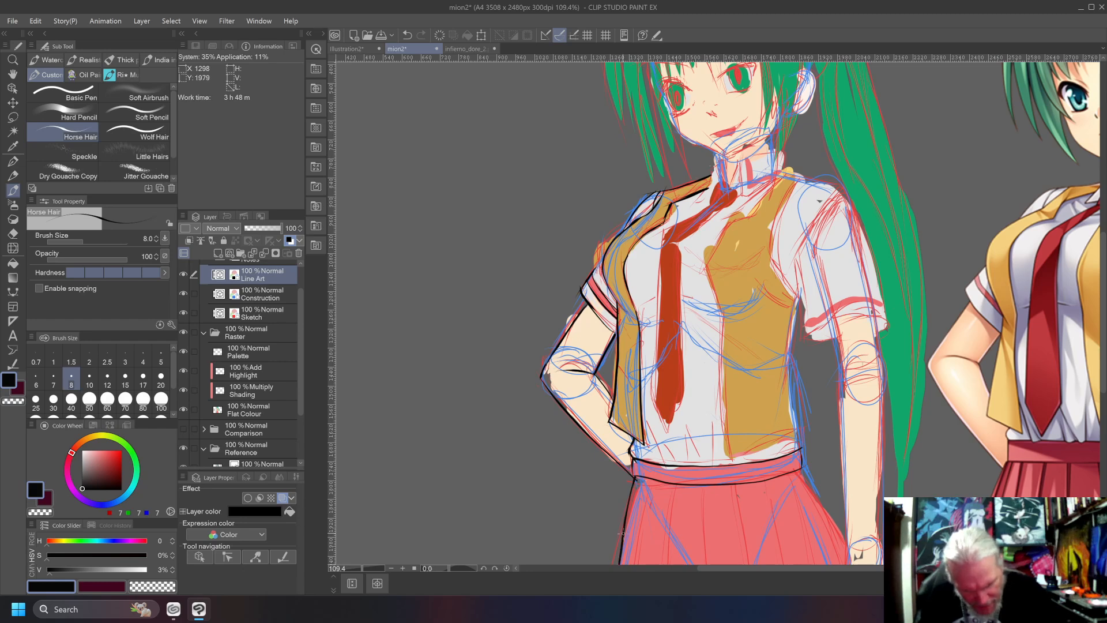
pyautogui.scroll(-2, 597, 492)
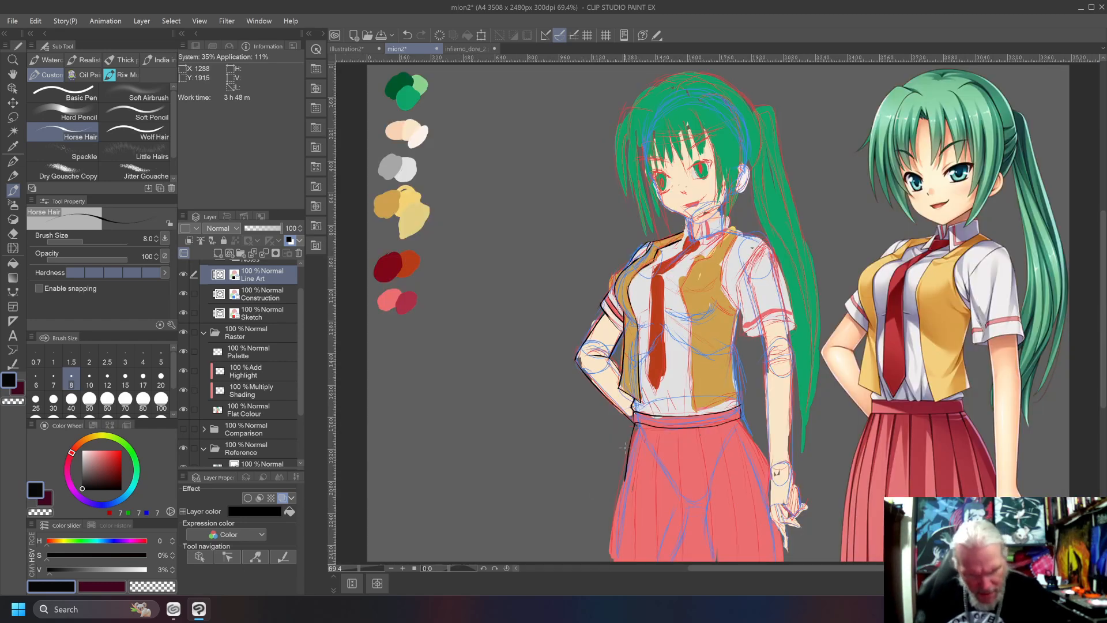
pyautogui.hotkey('ctrl', 'z')
pyautogui.moveTo(634, 424); pyautogui.dragTo(612, 562)
pyautogui.hotkey('ctrl', 'z')
pyautogui.moveTo(635, 423); pyautogui.dragTo(605, 561)
pyautogui.hotkey('ctrl', 'z')
# Ink the skirt's outer side edge on the bent-arm side from the waistband down to the canvas's lower edge.
pyautogui.moveTo(636, 424); pyautogui.dragTo(629, 439)
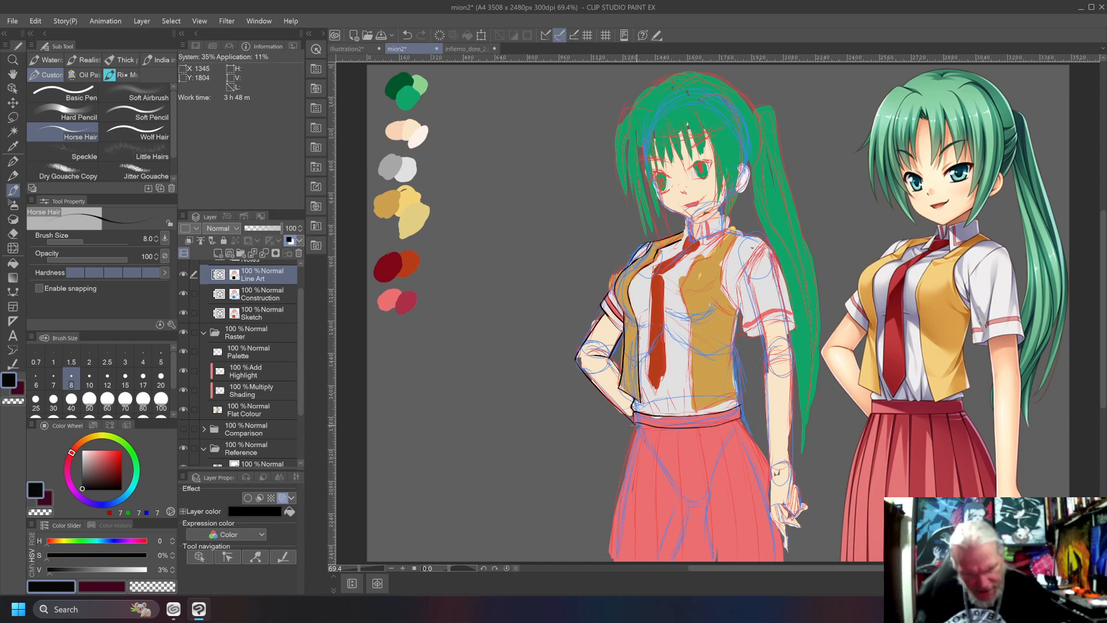
pyautogui.moveTo(636, 430); pyautogui.dragTo(607, 557)
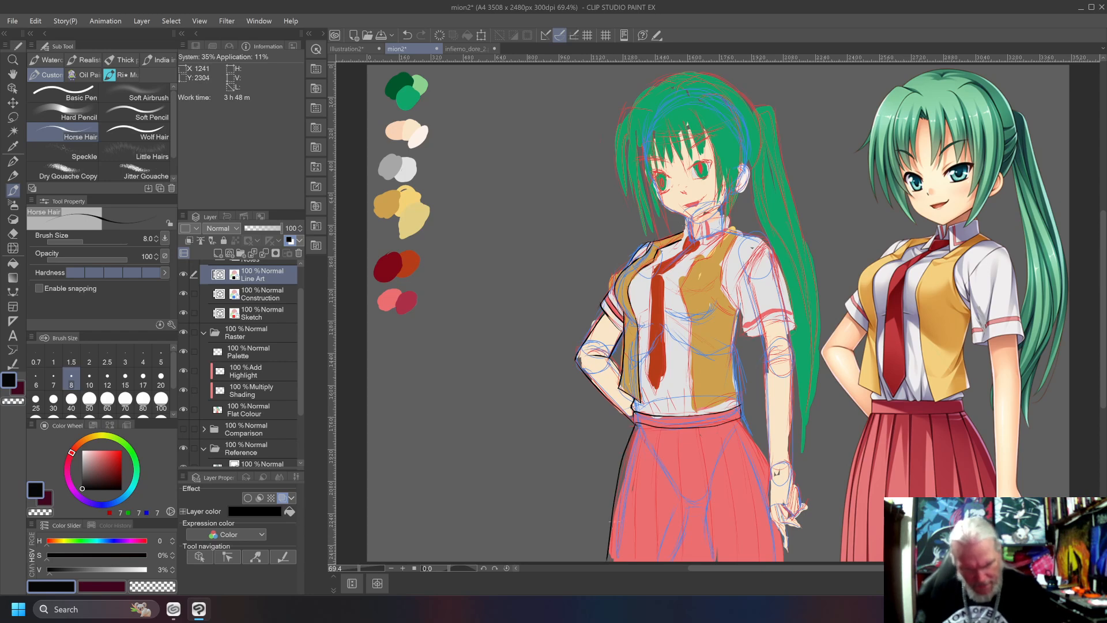
pyautogui.click(607, 569)
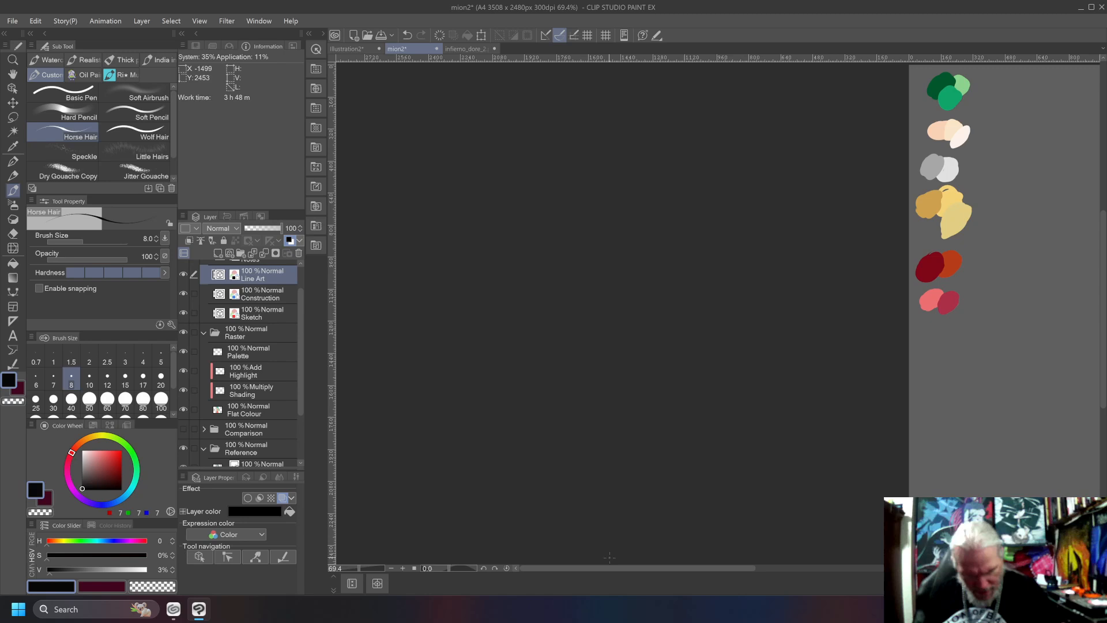
pyautogui.hotkey('ctrl', '0')
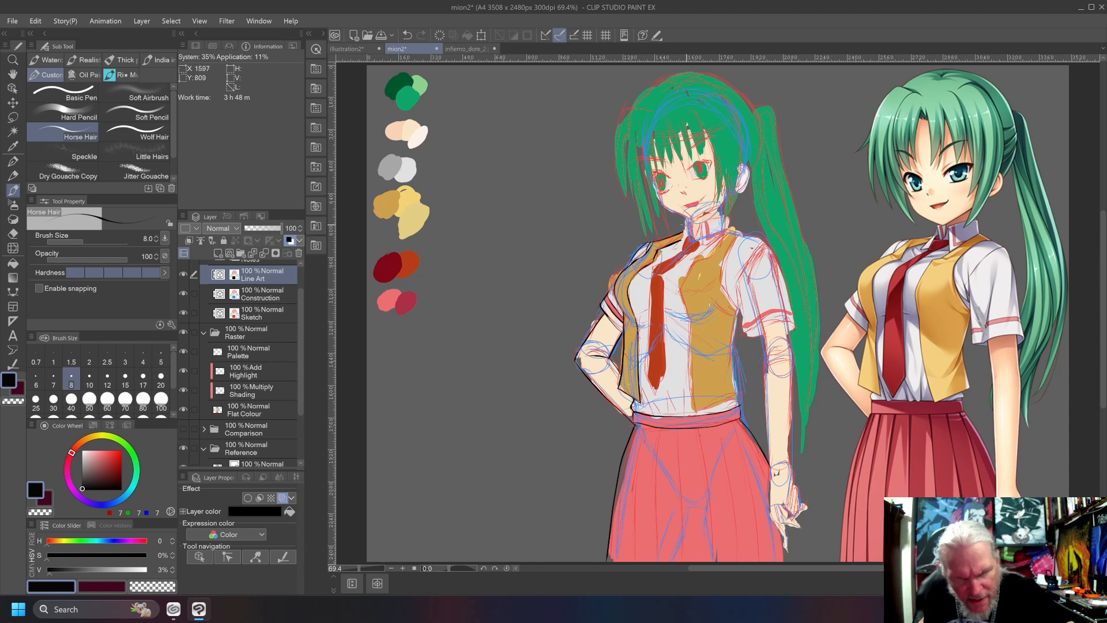
# Ink the shirt collar's outline and both pointed flaps around the tie knot, undoing misdrawn strokes.
pyautogui.moveTo(685, 220)
pyautogui.mouseDown()
pyautogui.moveTo(673, 251)
pyautogui.moveTo(684, 238)
pyautogui.mouseUp()
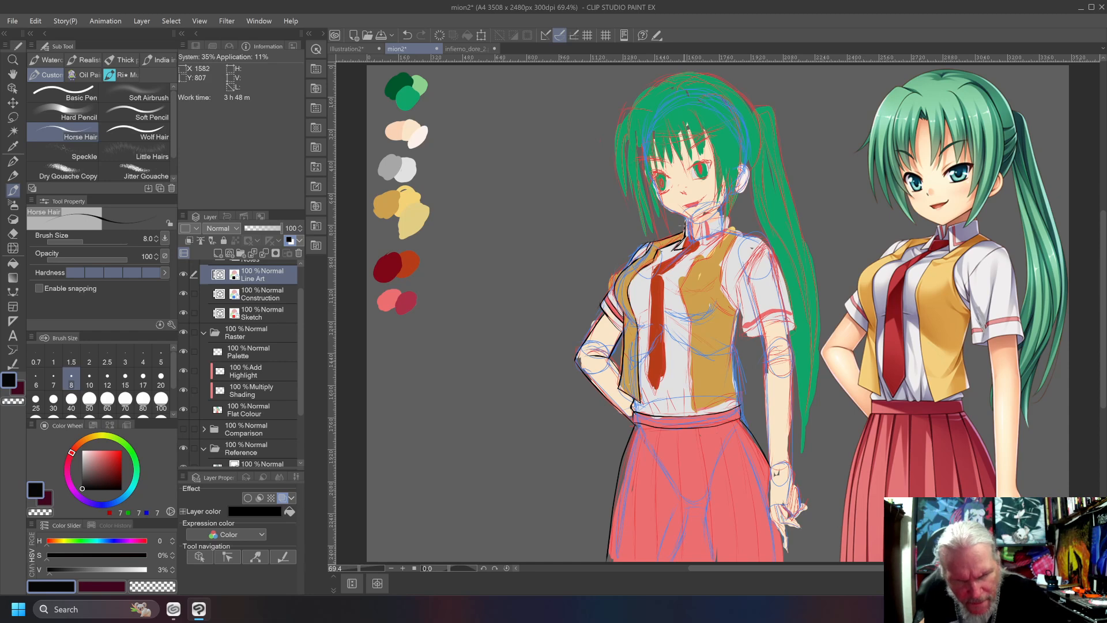
pyautogui.moveTo(689, 234); pyautogui.dragTo(685, 221)
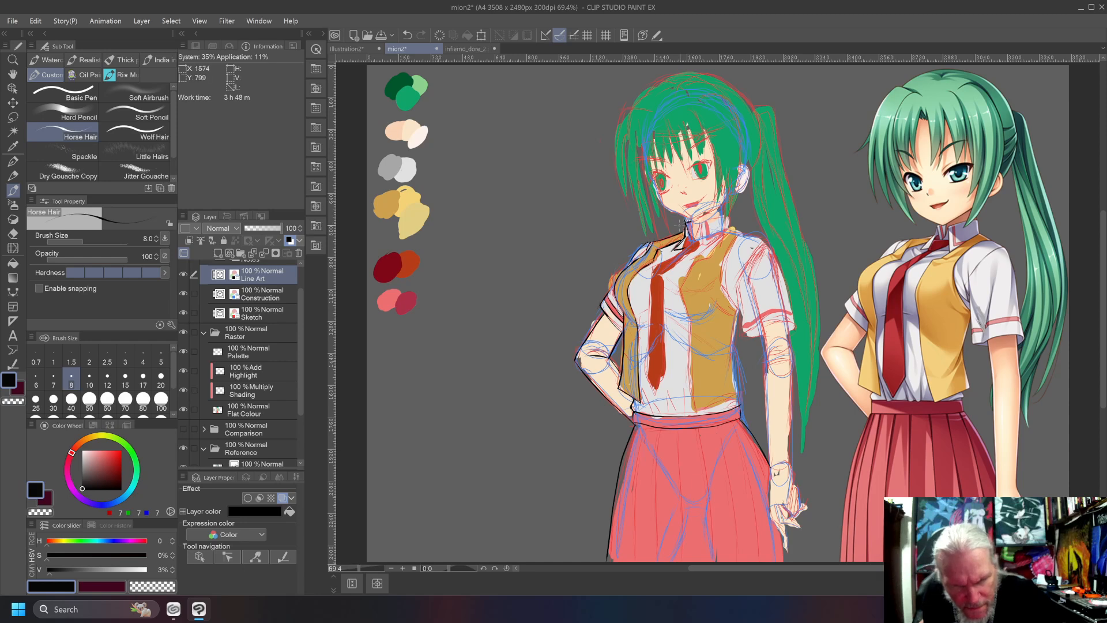
pyautogui.moveTo(702, 237)
pyautogui.mouseDown()
pyautogui.moveTo(694, 222)
pyautogui.moveTo(704, 249)
pyautogui.moveTo(727, 248)
pyautogui.moveTo(729, 216)
pyautogui.mouseUp()
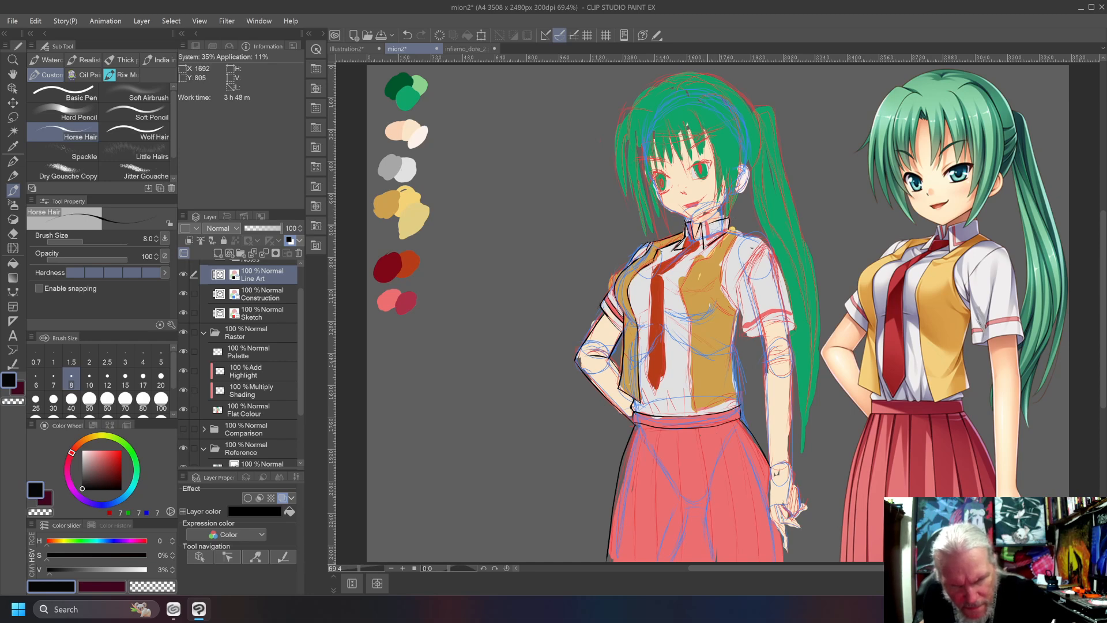
pyautogui.hotkey('ctrl', 'z')
pyautogui.moveTo(704, 224); pyautogui.dragTo(731, 215)
pyautogui.hotkey('ctrl', 'z')
pyautogui.hotkey('ctrl', 'z')
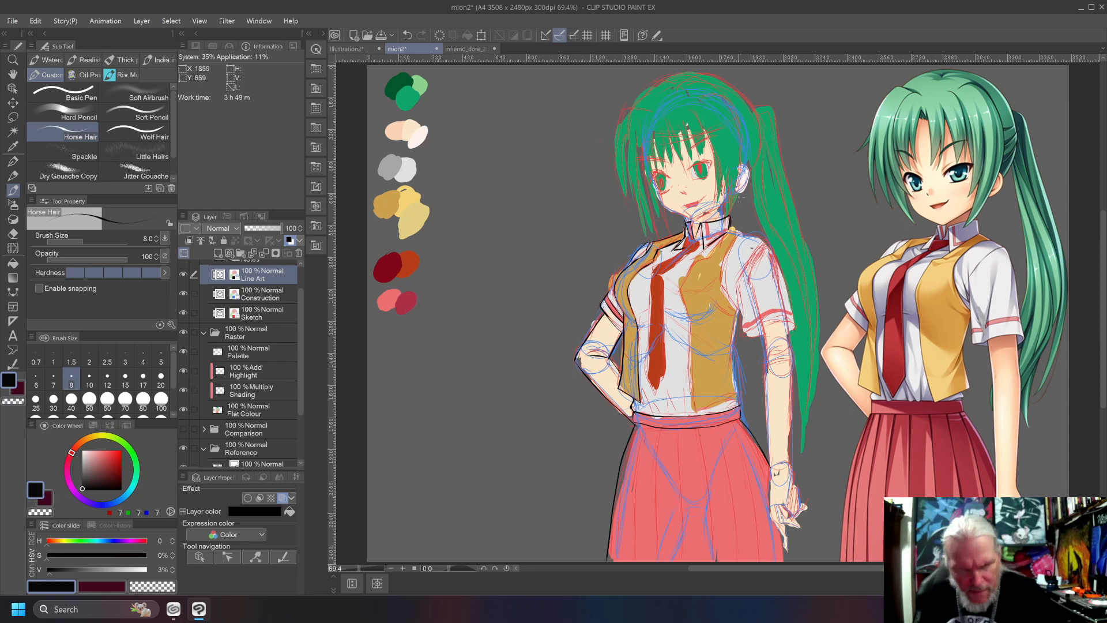
pyautogui.hotkey('ctrl', 'z')
pyautogui.hotkey('ctrl', 'y')
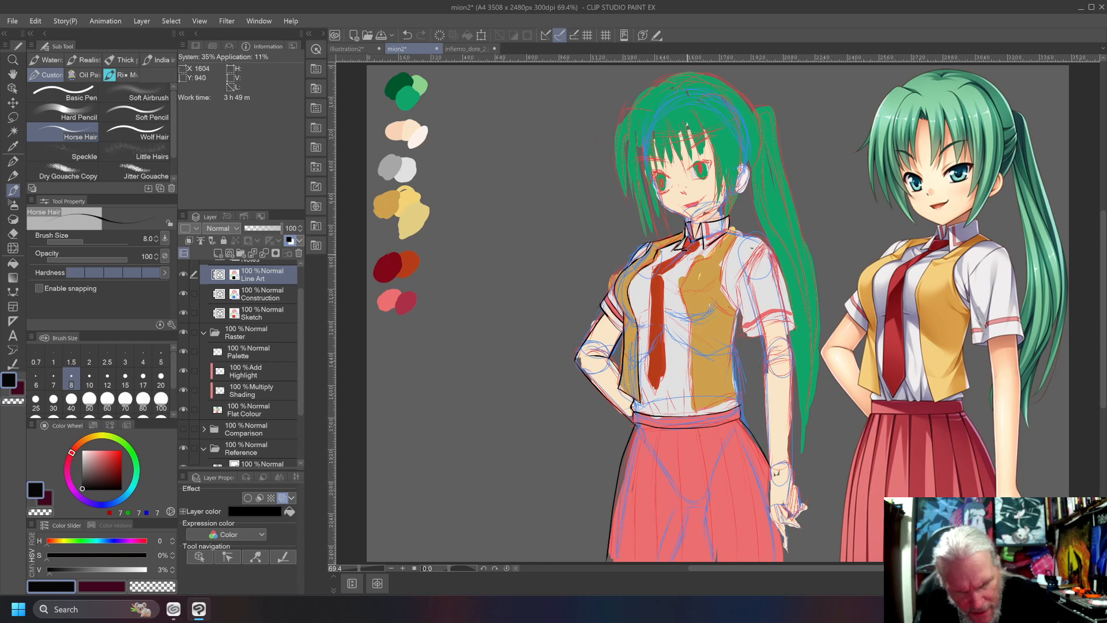
# Ink the lower edge of the tie knot and the tie's long edge nearest the bent arm, undoing misdrawn strokes.
pyautogui.moveTo(686, 255); pyautogui.dragTo(701, 246)
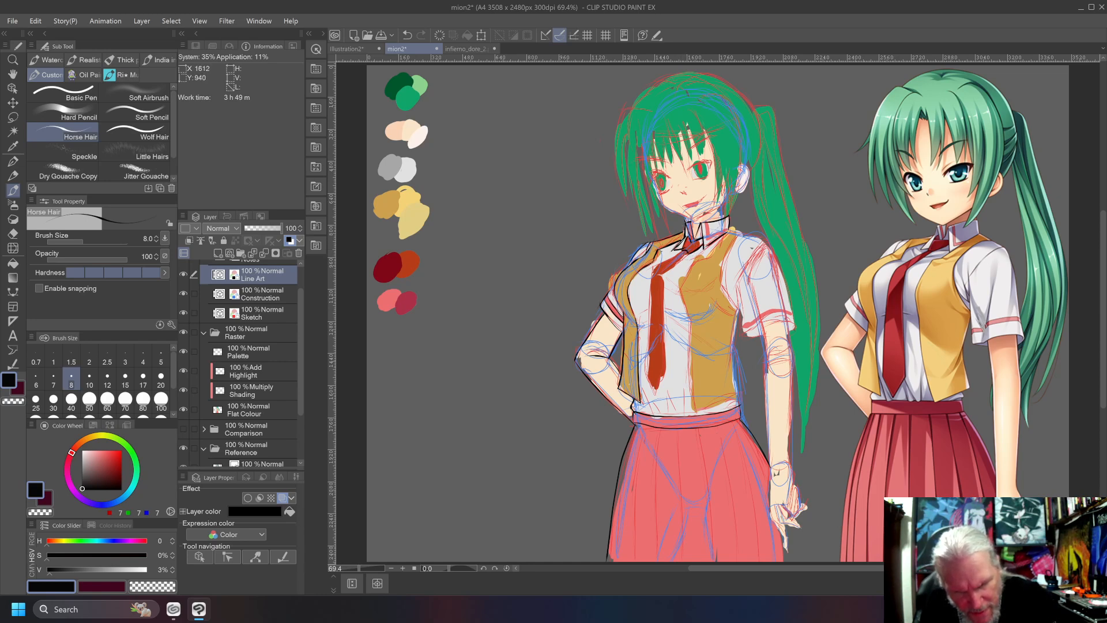
pyautogui.moveTo(678, 256)
pyautogui.mouseDown()
pyautogui.moveTo(664, 267)
pyautogui.moveTo(651, 368)
pyautogui.mouseUp()
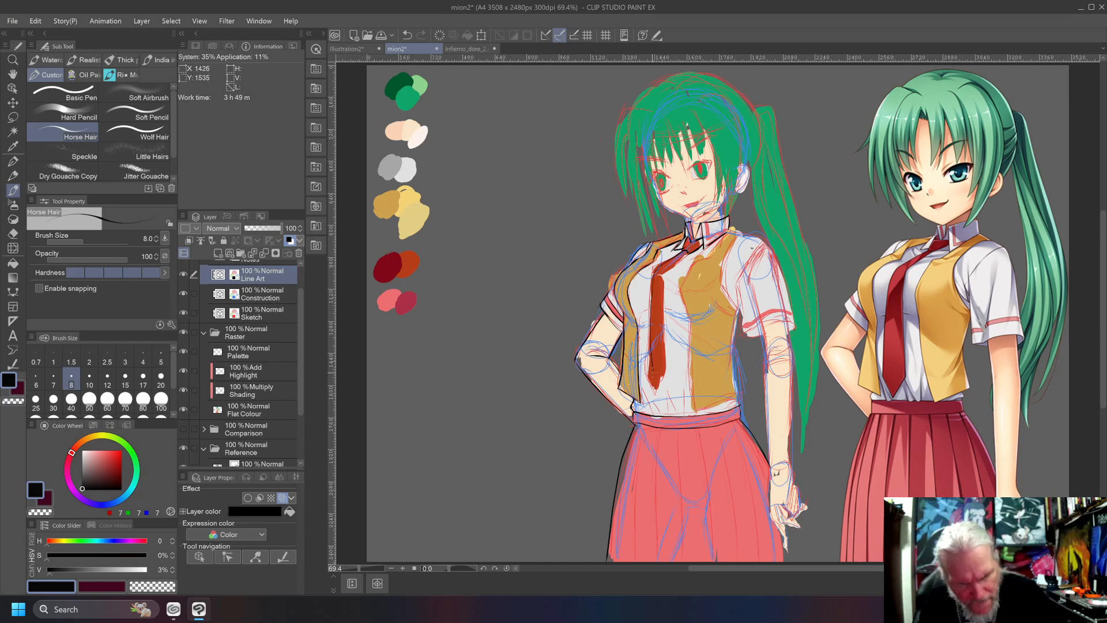
pyautogui.hotkey('ctrl', 'z')
pyautogui.moveTo(661, 265); pyautogui.dragTo(650, 372)
pyautogui.hotkey('ctrl', 'z')
pyautogui.hotkey('ctrl', 'z')
pyautogui.moveTo(661, 262); pyautogui.dragTo(651, 368)
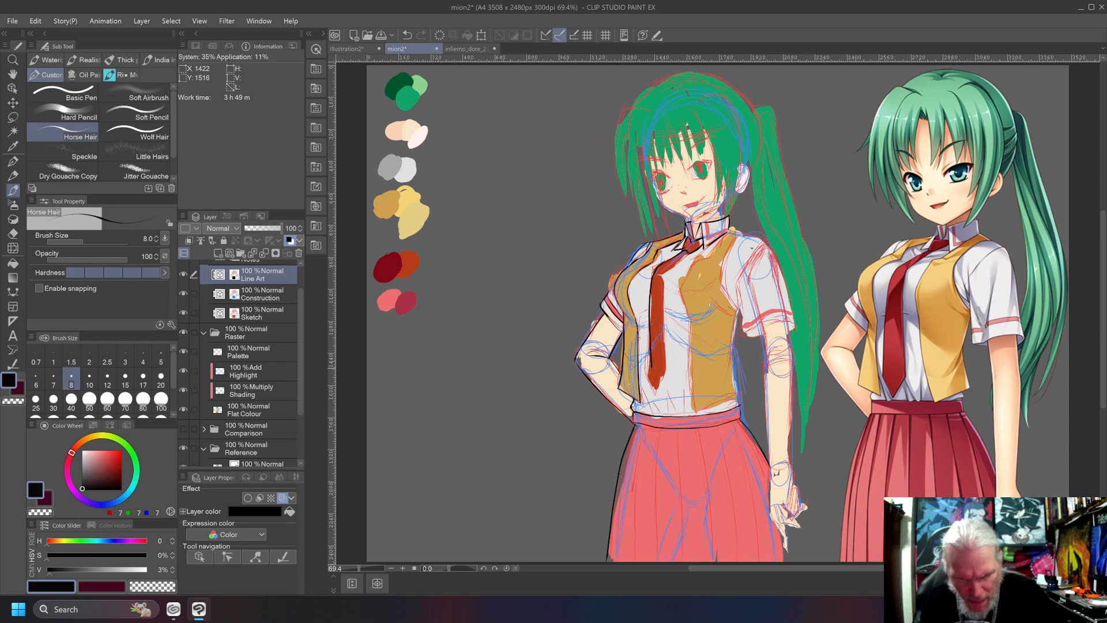
# Ink the rest of the tie's outline, with its other long edge, pointed tip and upper bend, undoing misplaced strokes.
pyautogui.hotkey('ctrl', 'z')
pyautogui.moveTo(662, 263)
pyautogui.mouseDown()
pyautogui.moveTo(651, 293)
pyautogui.moveTo(657, 403)
pyautogui.moveTo(664, 286)
pyautogui.moveTo(692, 254)
pyautogui.moveTo(667, 268)
pyautogui.moveTo(661, 300)
pyautogui.mouseUp()
pyautogui.hotkey('ctrl', 'z')
pyautogui.hotkey('ctrl', 'z')
pyautogui.hotkey('ctrl', 'z')
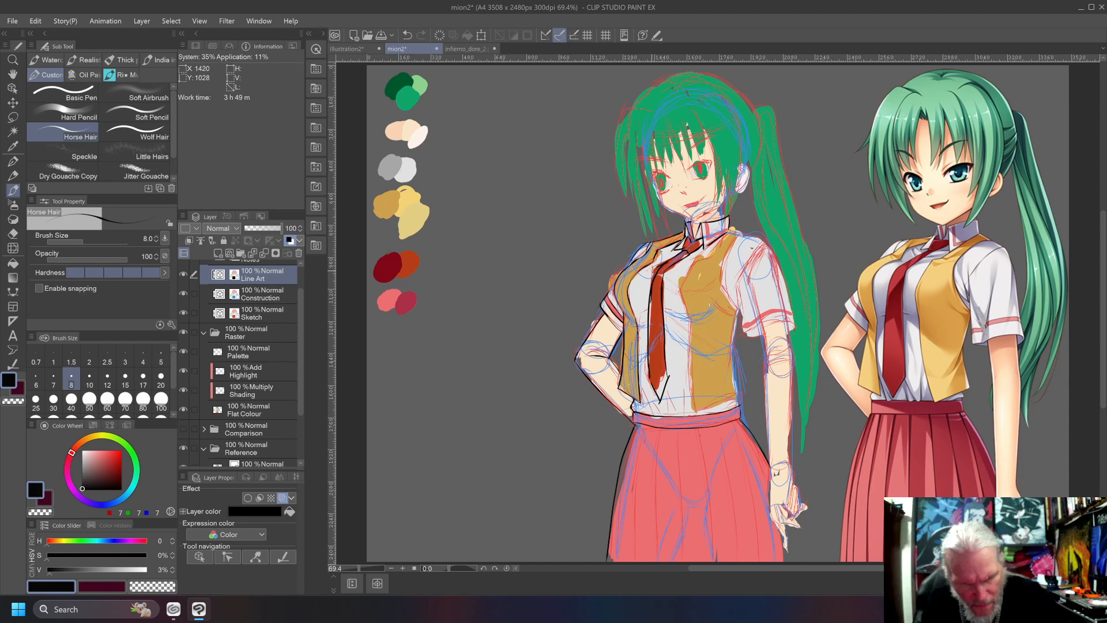
pyautogui.hotkey('ctrl', 'z')
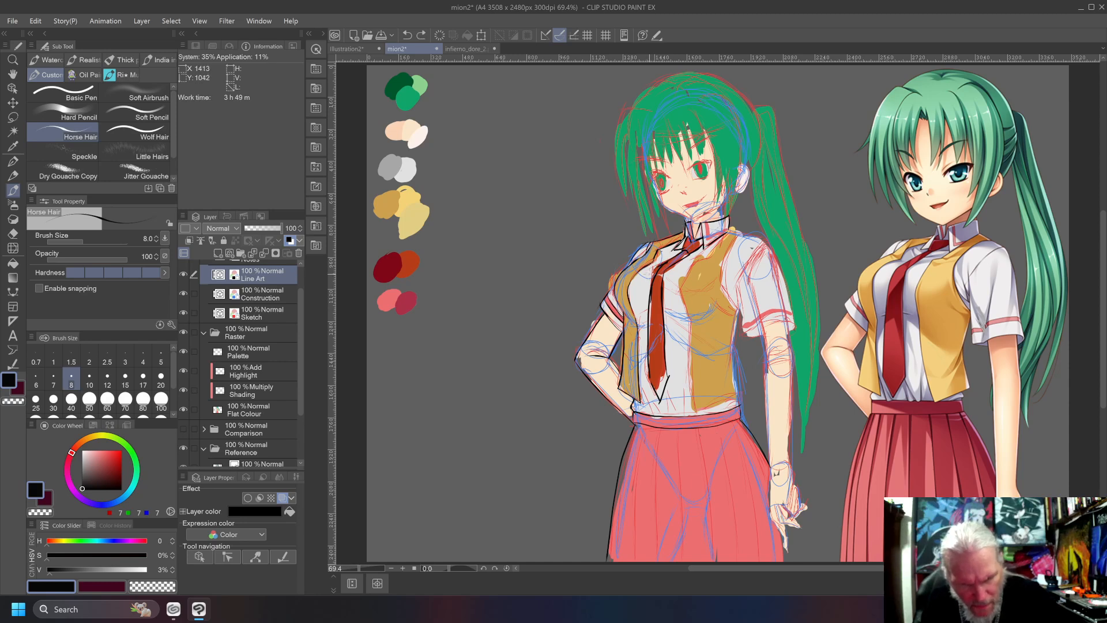
pyautogui.moveTo(665, 262)
pyautogui.mouseDown()
pyautogui.moveTo(648, 275)
pyautogui.moveTo(650, 290)
pyautogui.mouseUp()
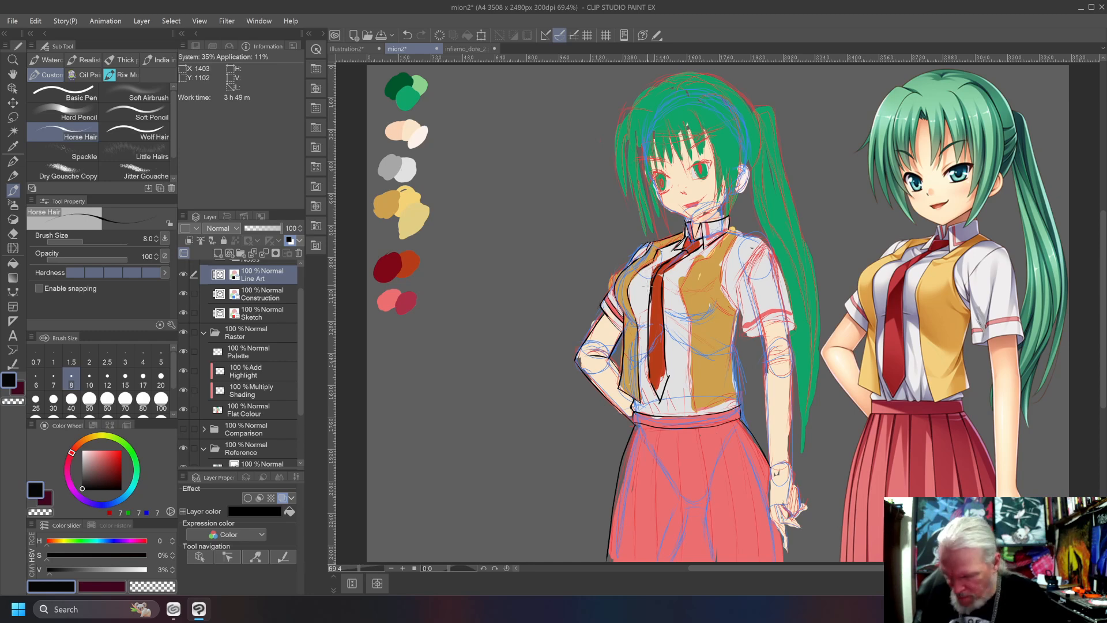
# Erase the overlapping line ends around the tie's upper bend with the vector eraser.
pyautogui.press('e')
pyautogui.moveTo(656, 275); pyautogui.dragTo(652, 297)
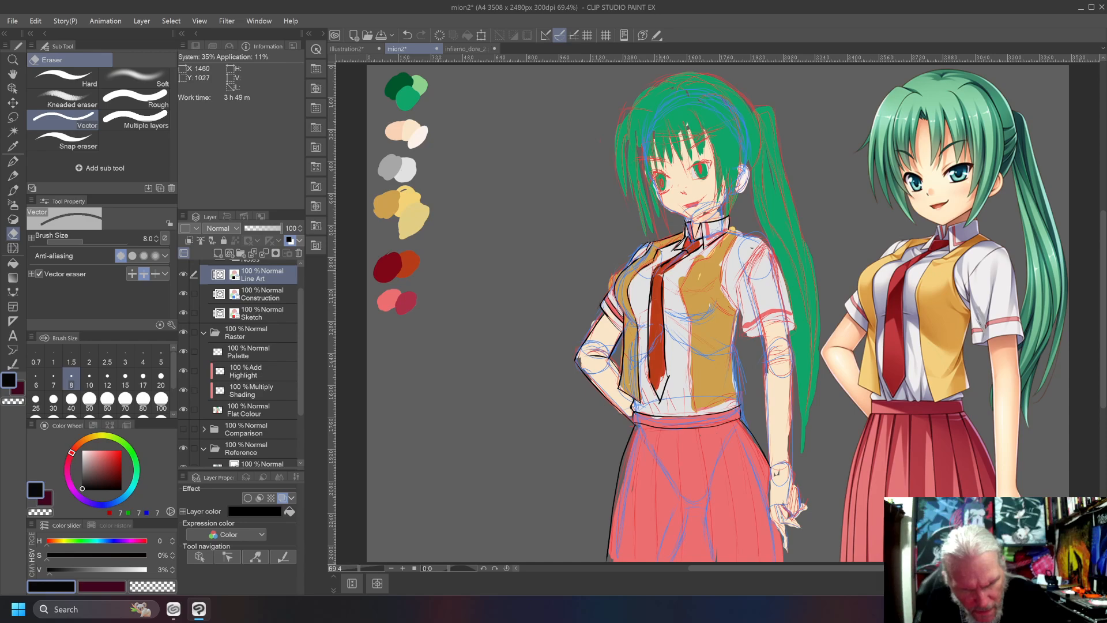
pyautogui.scroll(4, 645, 297)
pyautogui.moveTo(655, 353); pyautogui.dragTo(657, 316)
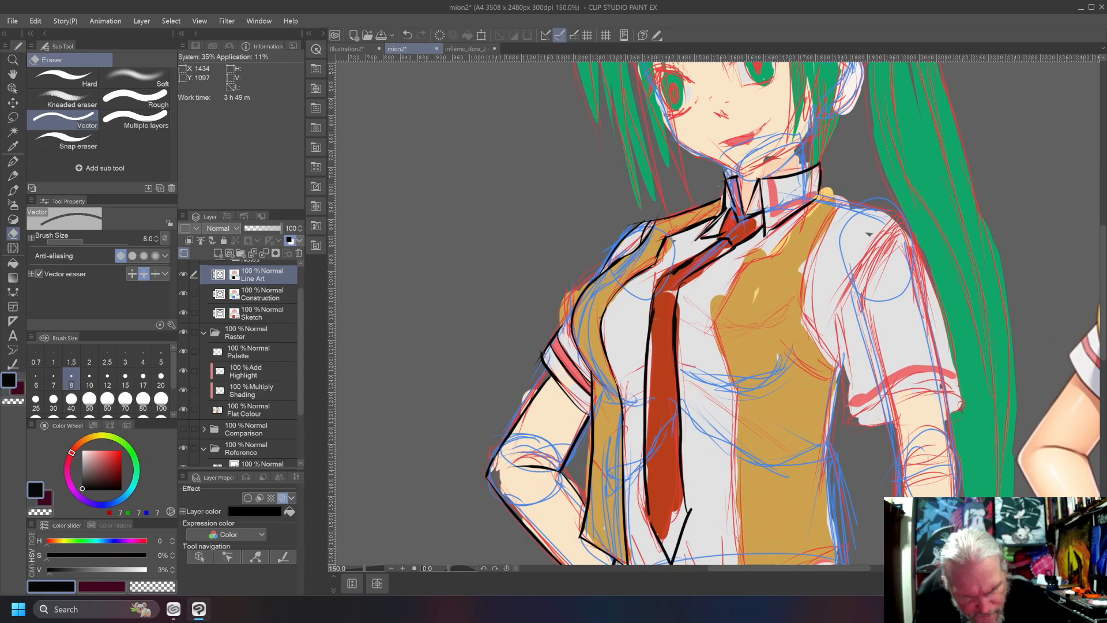
pyautogui.moveTo(674, 271); pyautogui.dragTo(667, 282)
pyautogui.scroll(-3, 694, 262)
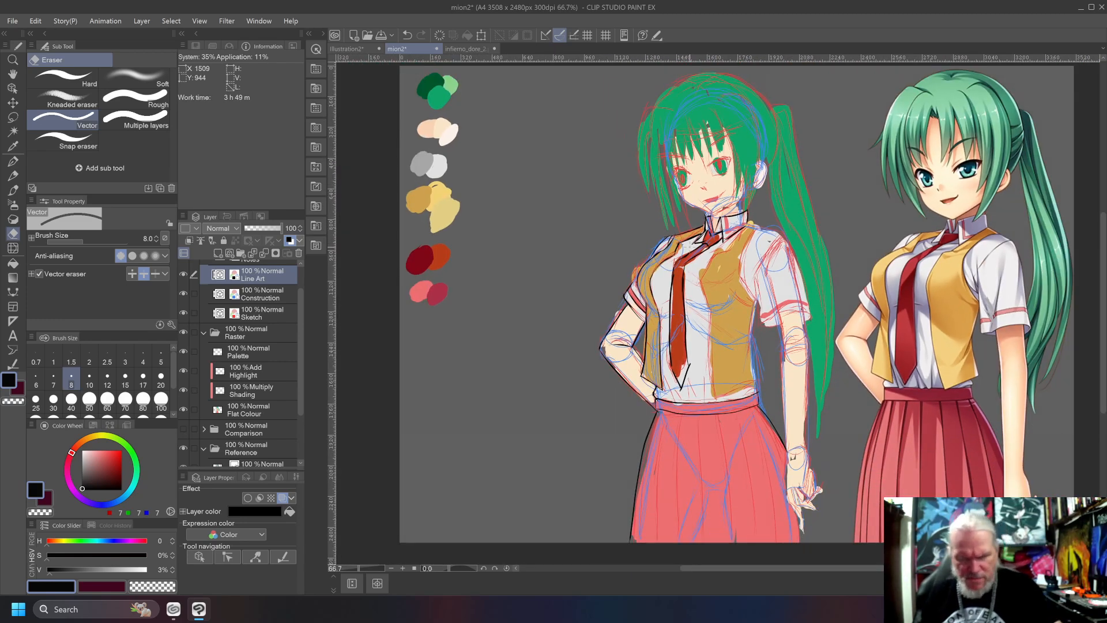
# Paint the tie's pointed tip on the Flat Colour layer with the palette's orange-red, filling it out to the ink lines.
pyautogui.keyDown('alt'); pyautogui.click(442, 258); pyautogui.keyUp('alt')
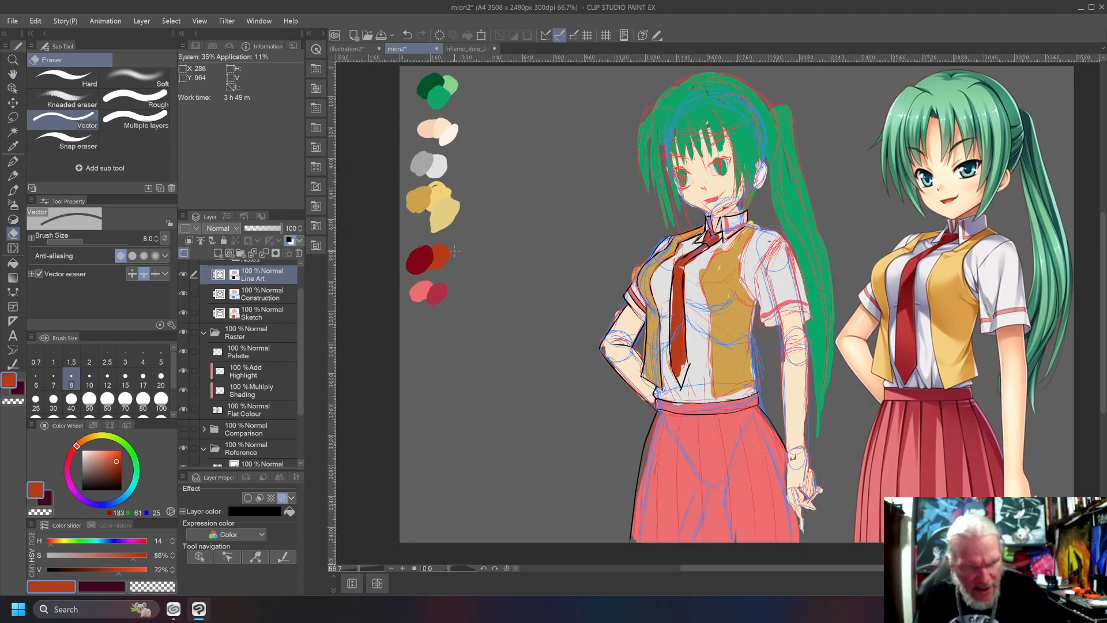
pyautogui.click(245, 403)
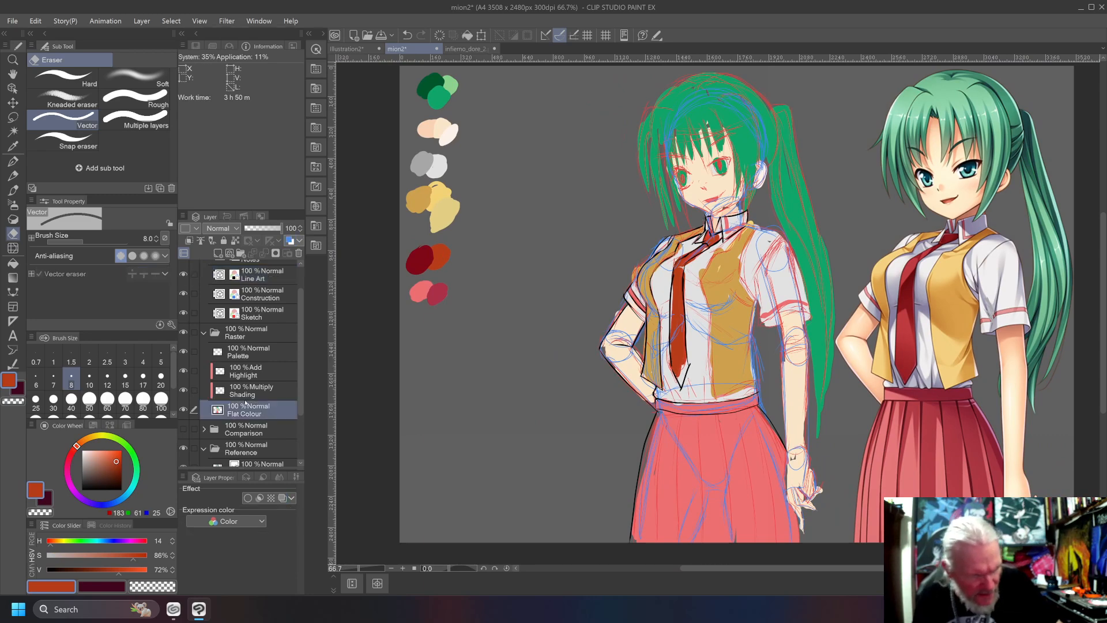
pyautogui.moveTo(683, 365); pyautogui.dragTo(683, 362)
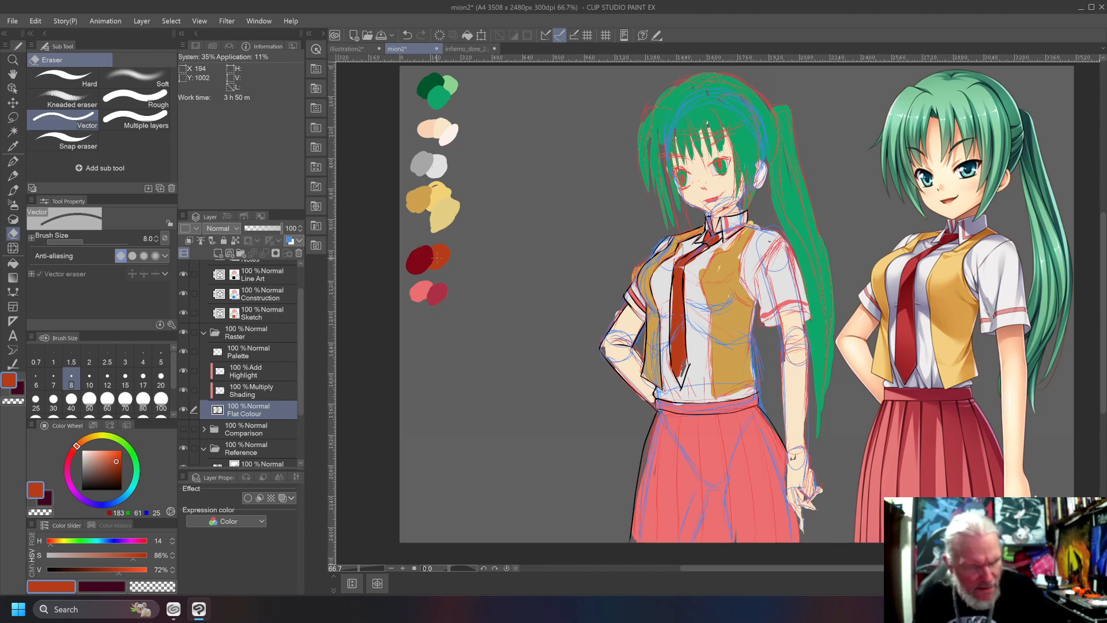
pyautogui.moveTo(683, 367); pyautogui.dragTo(686, 379)
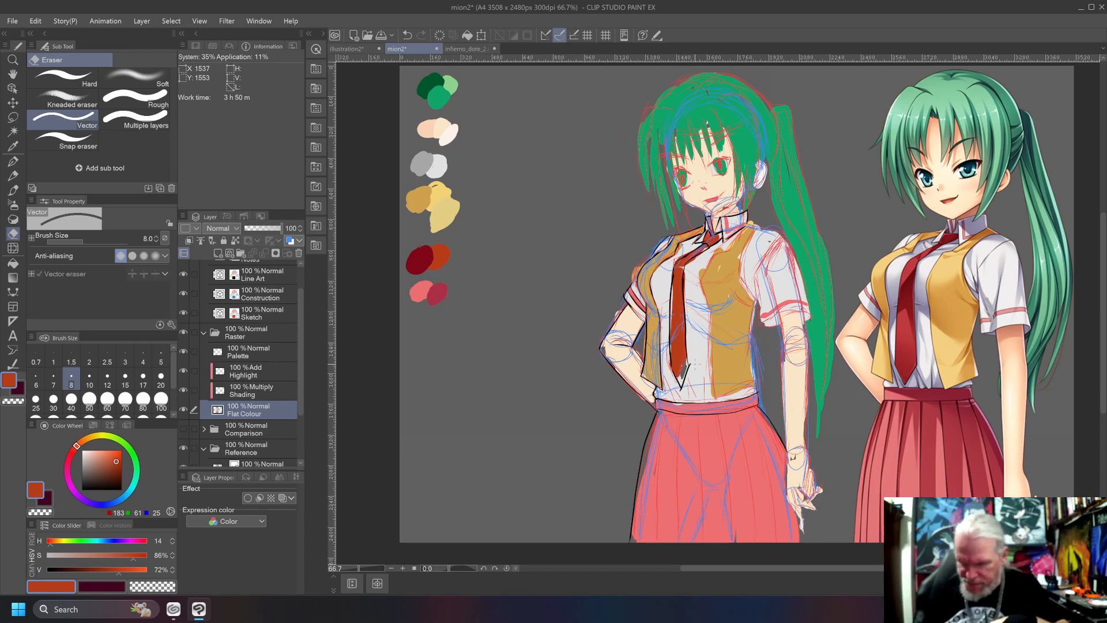
pyautogui.press('b')
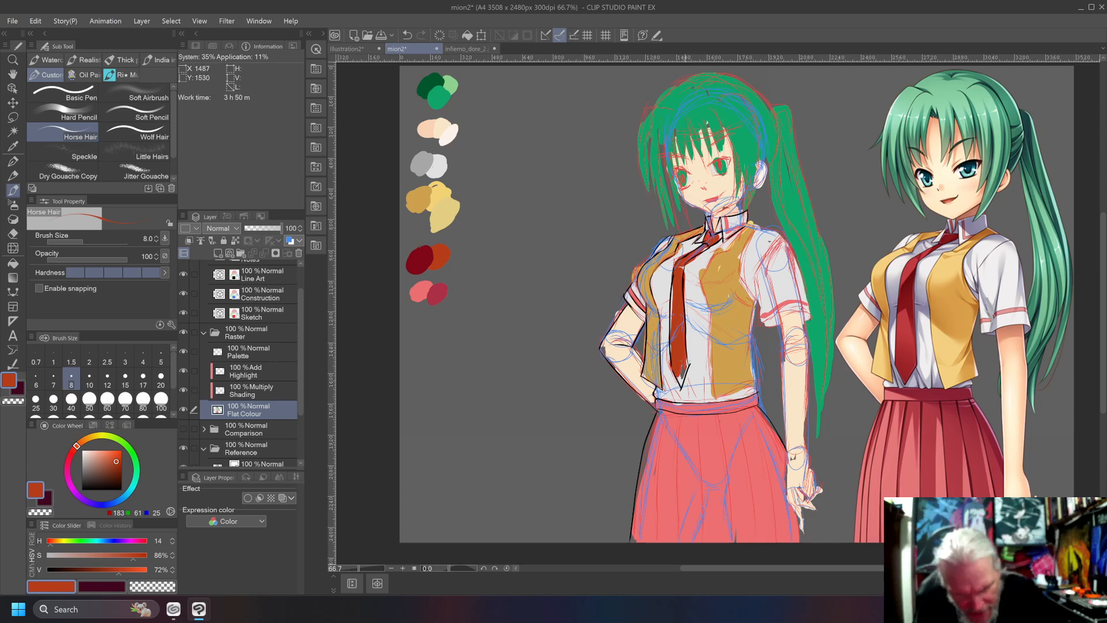
pyautogui.moveTo(685, 367); pyautogui.dragTo(679, 386)
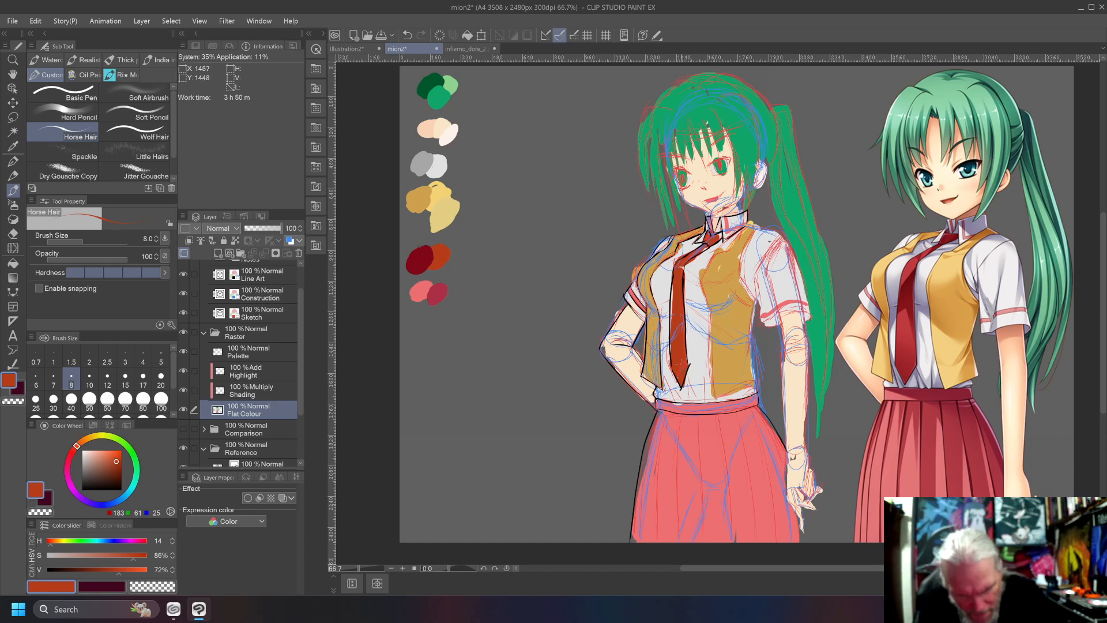
# Extend the orange-red flat colour along the tie's length and into the knot up to the ink lines.
pyautogui.scroll(8, 686, 372)
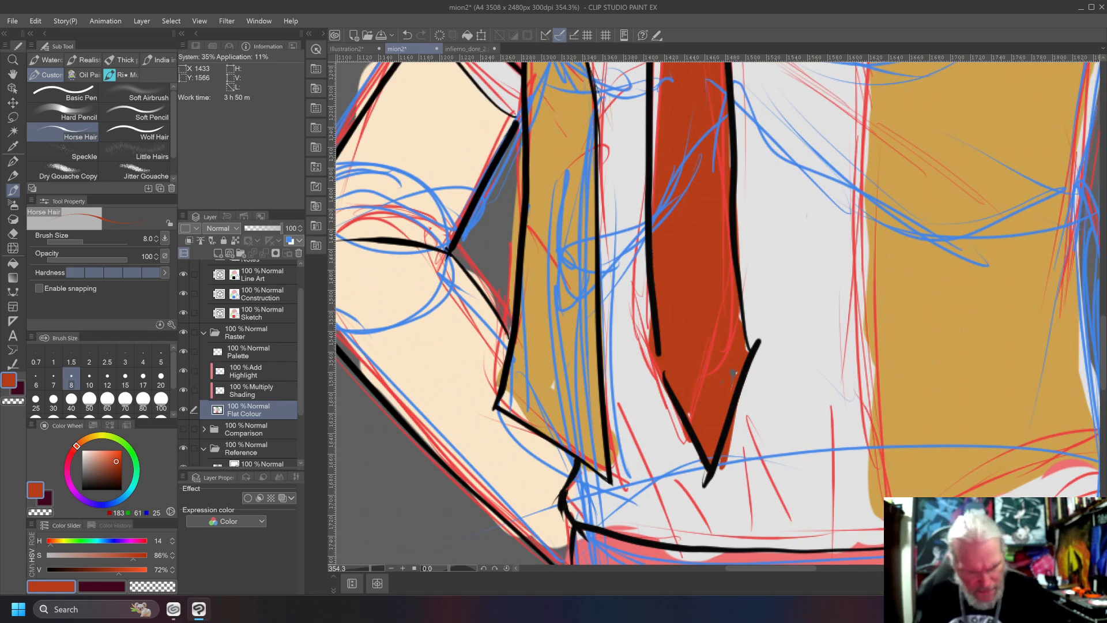
pyautogui.moveTo(667, 92); pyautogui.dragTo(694, 365)
pyautogui.moveTo(683, 420); pyautogui.dragTo(686, 345)
pyautogui.moveTo(680, 468); pyautogui.dragTo(689, 298)
pyautogui.moveTo(682, 386); pyautogui.dragTo(689, 191)
pyautogui.moveTo(691, 310); pyautogui.dragTo(693, 219)
pyautogui.moveTo(713, 162); pyautogui.dragTo(692, 385)
pyautogui.moveTo(722, 352)
pyautogui.mouseDown()
pyautogui.moveTo(730, 314)
pyautogui.moveTo(718, 329)
pyautogui.moveTo(707, 316)
pyautogui.mouseUp()
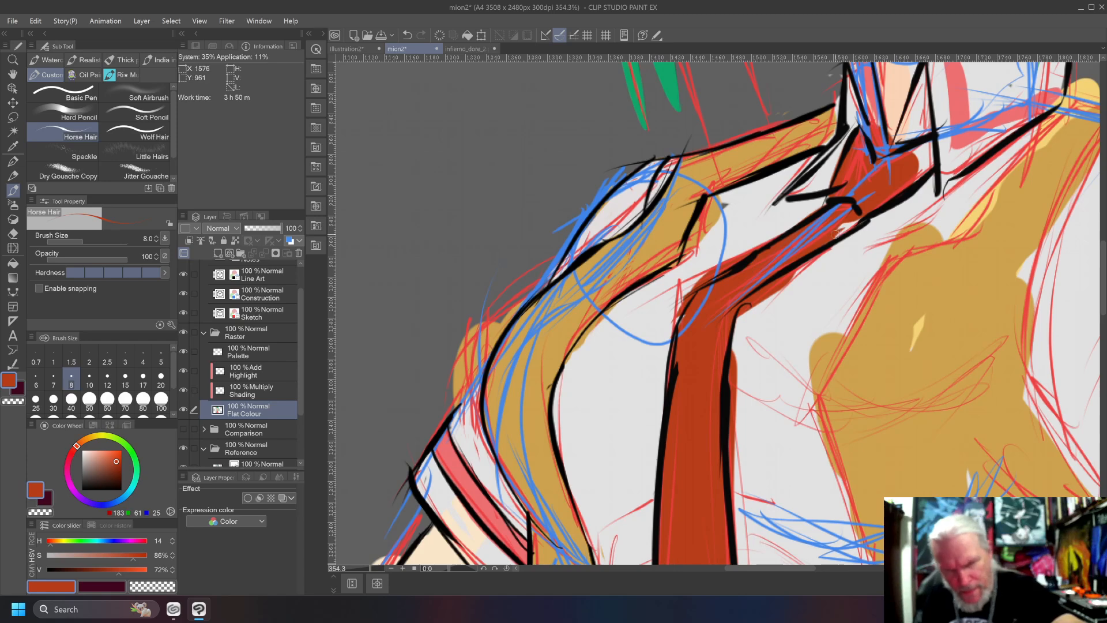
pyautogui.moveTo(916, 171)
pyautogui.mouseDown()
pyautogui.moveTo(927, 148)
pyautogui.moveTo(895, 178)
pyautogui.mouseUp()
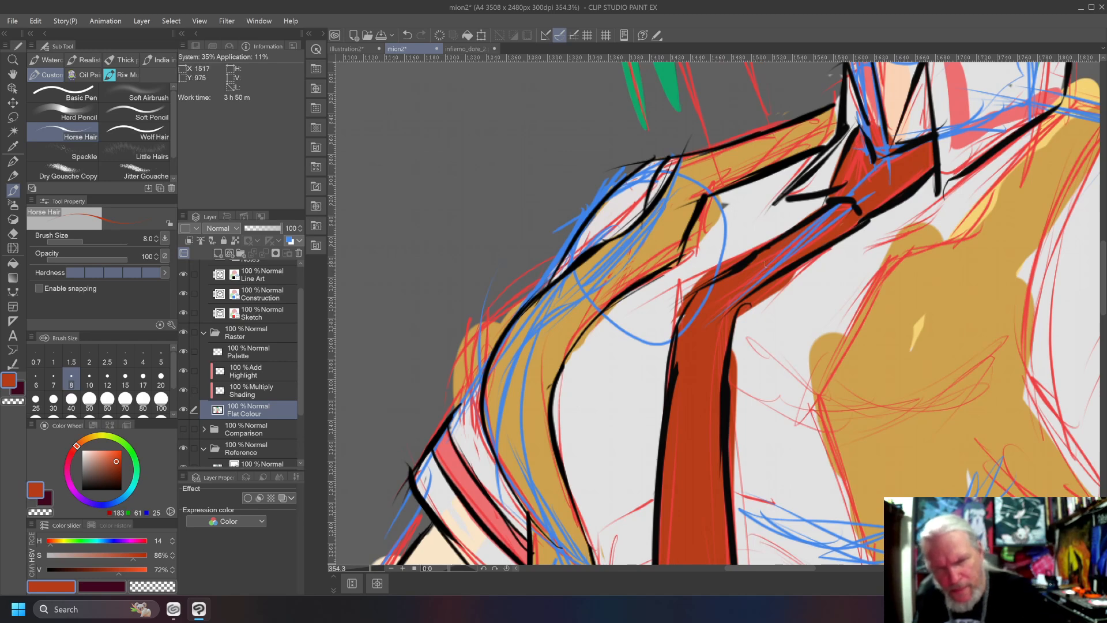
# Cover the red overspill beside the tie with the shirt's light grey and refill the tie's lower edge with its orange-red.
pyautogui.keyDown('alt'); pyautogui.click(823, 180); pyautogui.keyUp('alt')
pyautogui.moveTo(794, 273)
pyautogui.mouseDown()
pyautogui.moveTo(741, 313)
pyautogui.moveTo(733, 500)
pyautogui.moveTo(790, 404)
pyautogui.moveTo(792, 375)
pyautogui.moveTo(821, 518)
pyautogui.mouseUp()
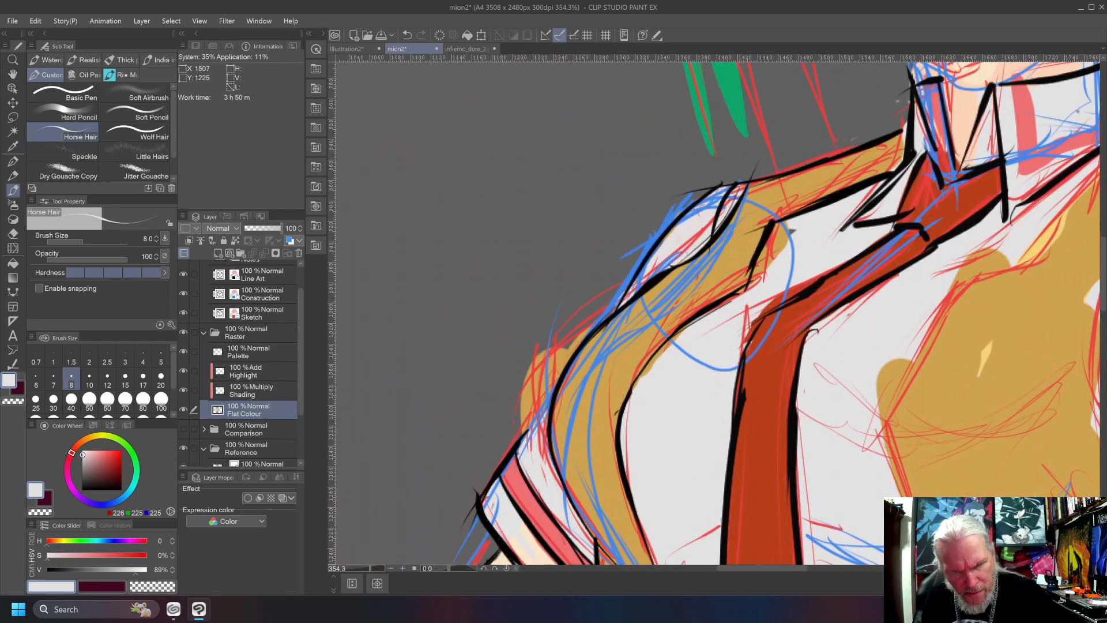
pyautogui.moveTo(825, 271)
pyautogui.mouseDown()
pyautogui.moveTo(755, 313)
pyautogui.moveTo(741, 347)
pyautogui.moveTo(748, 340)
pyautogui.mouseUp()
pyautogui.moveTo(685, 528); pyautogui.dragTo(672, 171)
pyautogui.moveTo(675, 435); pyautogui.dragTo(652, 238)
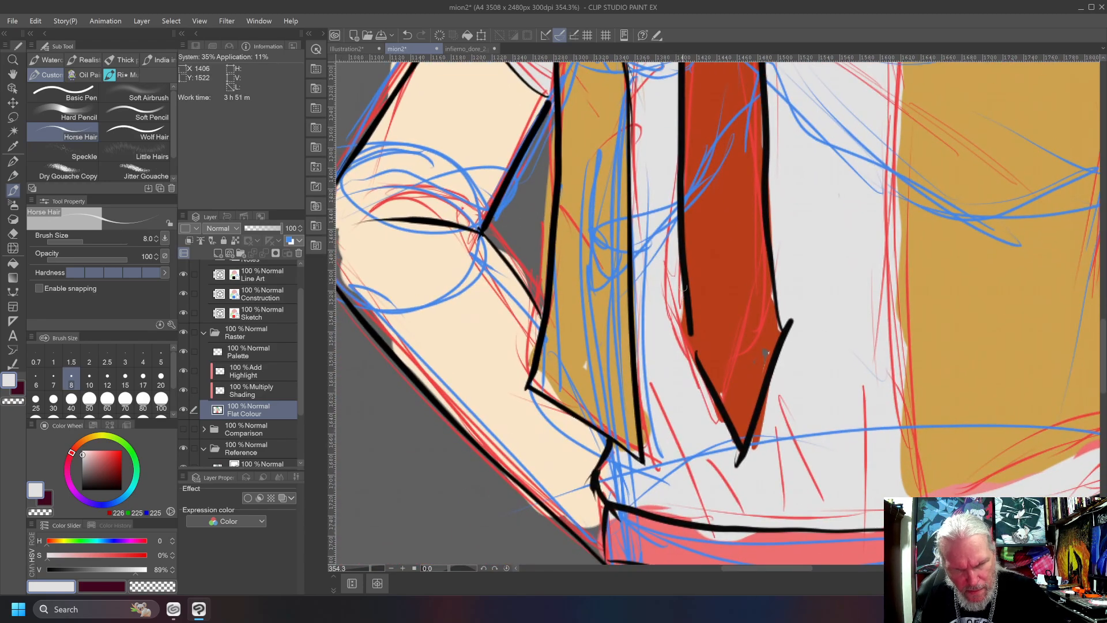
pyautogui.moveTo(751, 453); pyautogui.dragTo(750, 458)
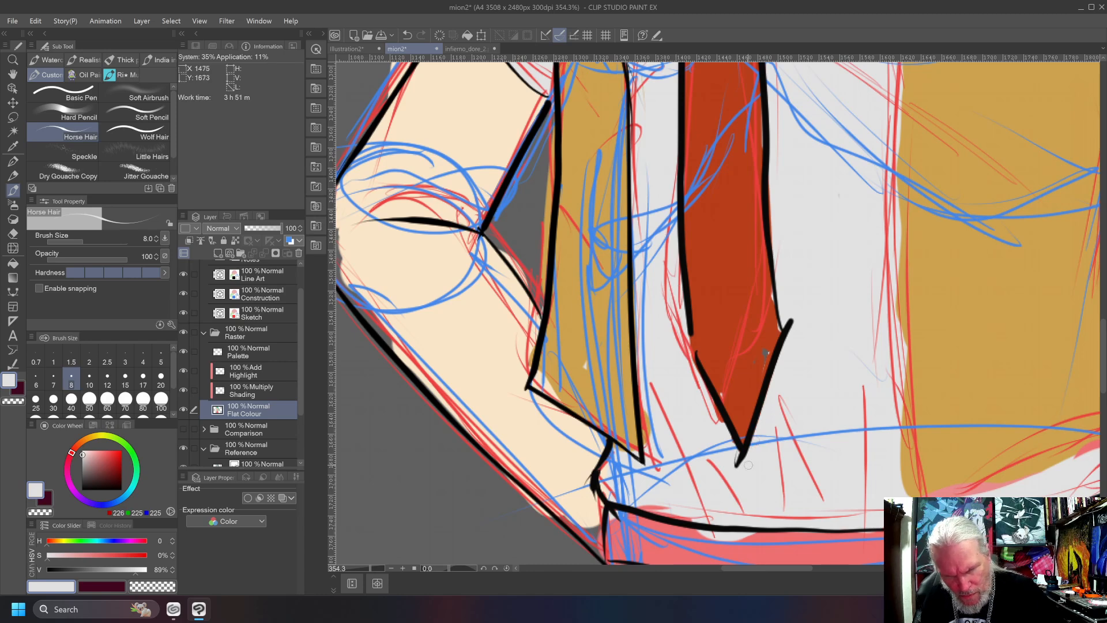
pyautogui.keyDown('alt'); pyautogui.click(716, 267); pyautogui.keyUp('alt')
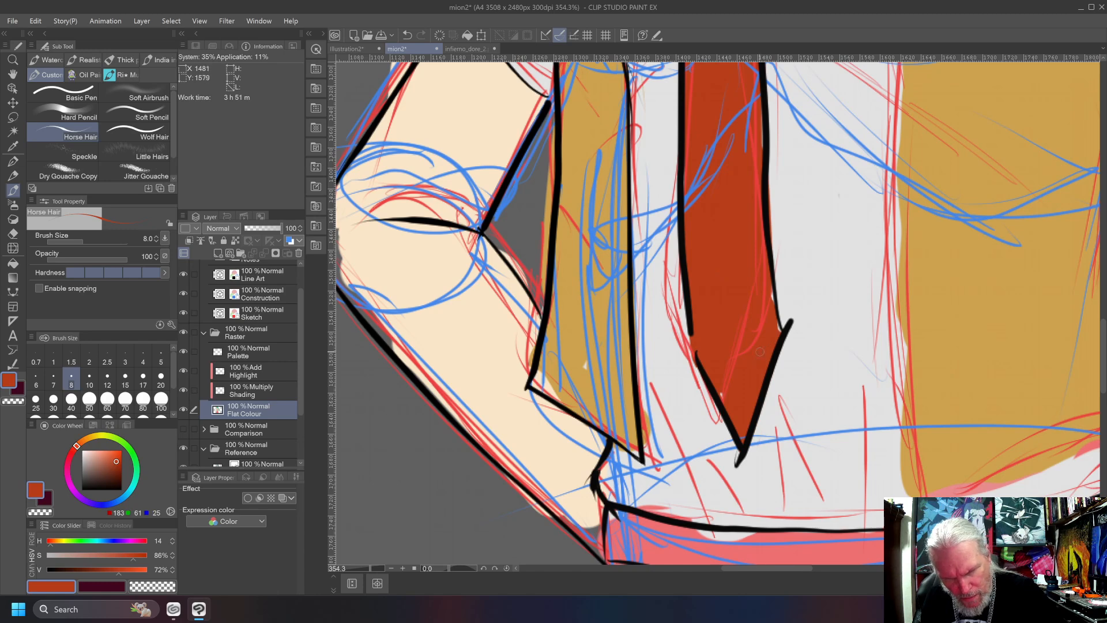
pyautogui.moveTo(778, 331); pyautogui.dragTo(770, 288)
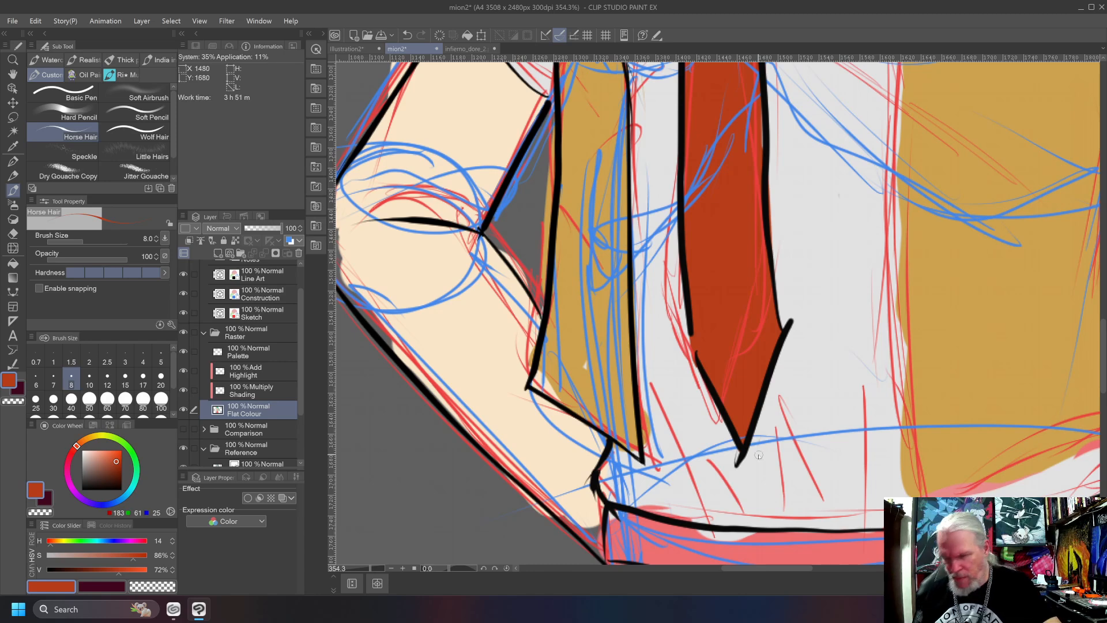
pyautogui.hotkey('ctrl', '0')
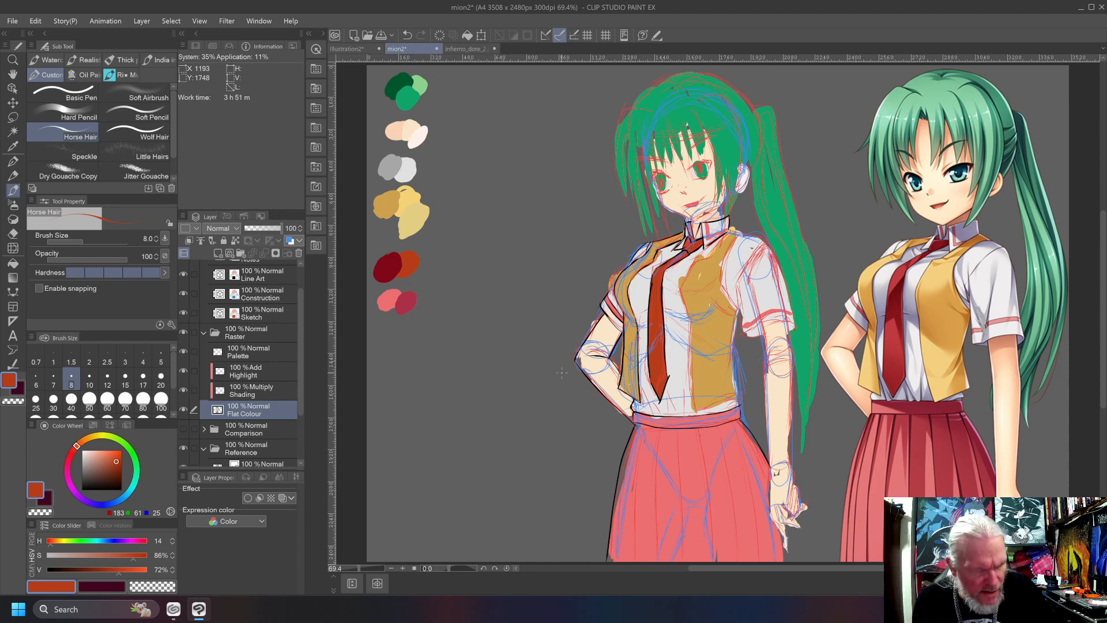
# Ink black shirt creases above the waistband beneath the tie tip on the Line Art layer, undoing misdrawn strokes.
pyautogui.moveTo(90, 483); pyautogui.dragTo(56, 497)
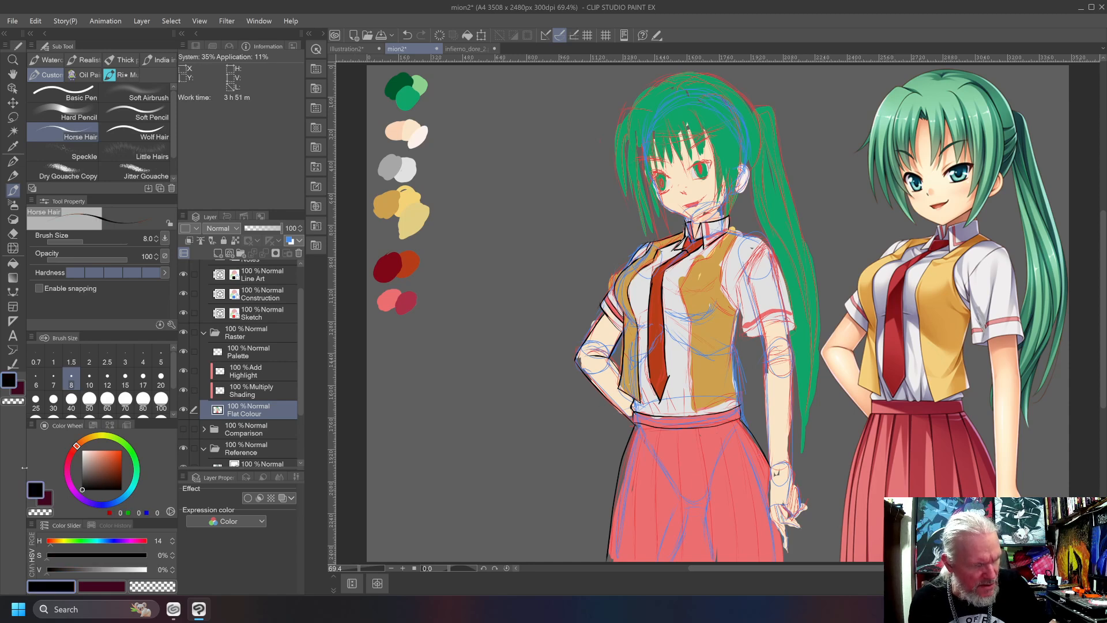
pyautogui.click(250, 275)
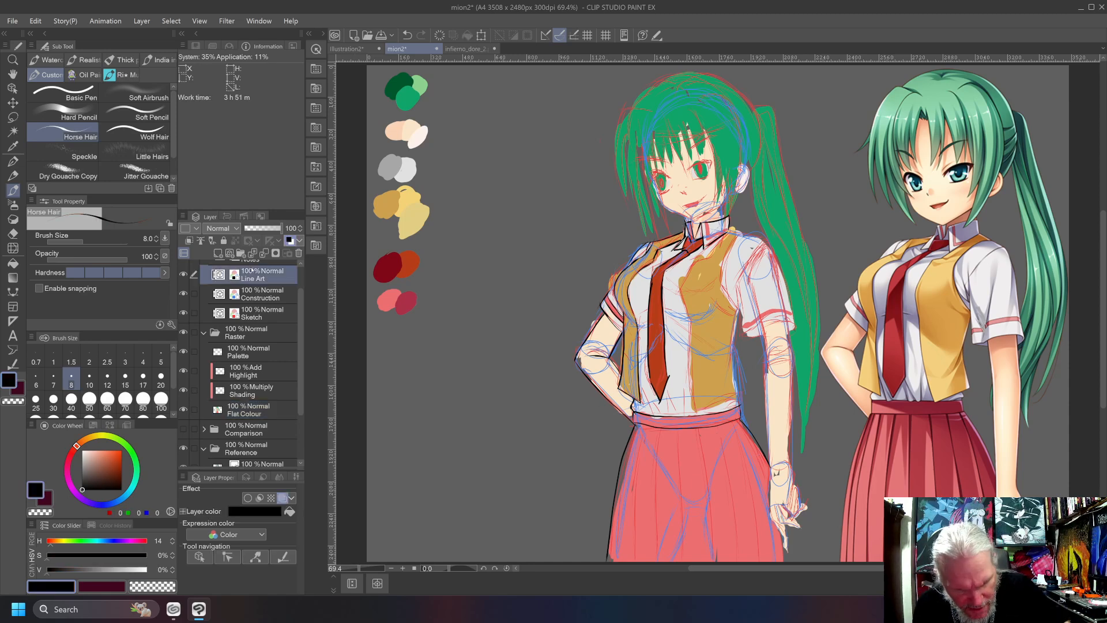
pyautogui.moveTo(642, 388); pyautogui.dragTo(659, 422)
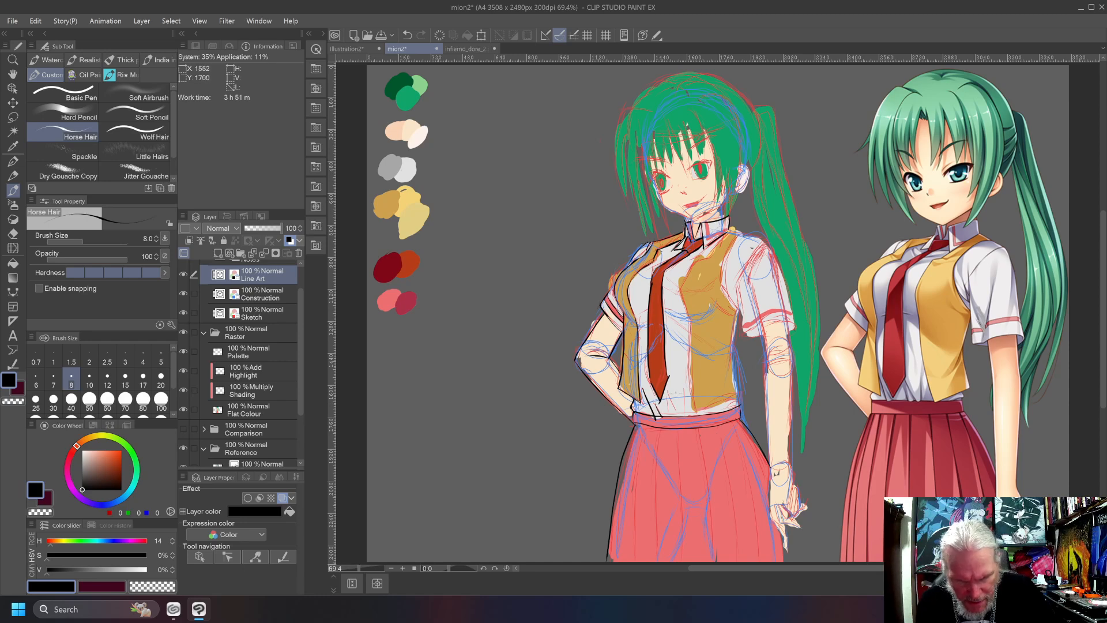
pyautogui.moveTo(666, 398); pyautogui.dragTo(674, 417)
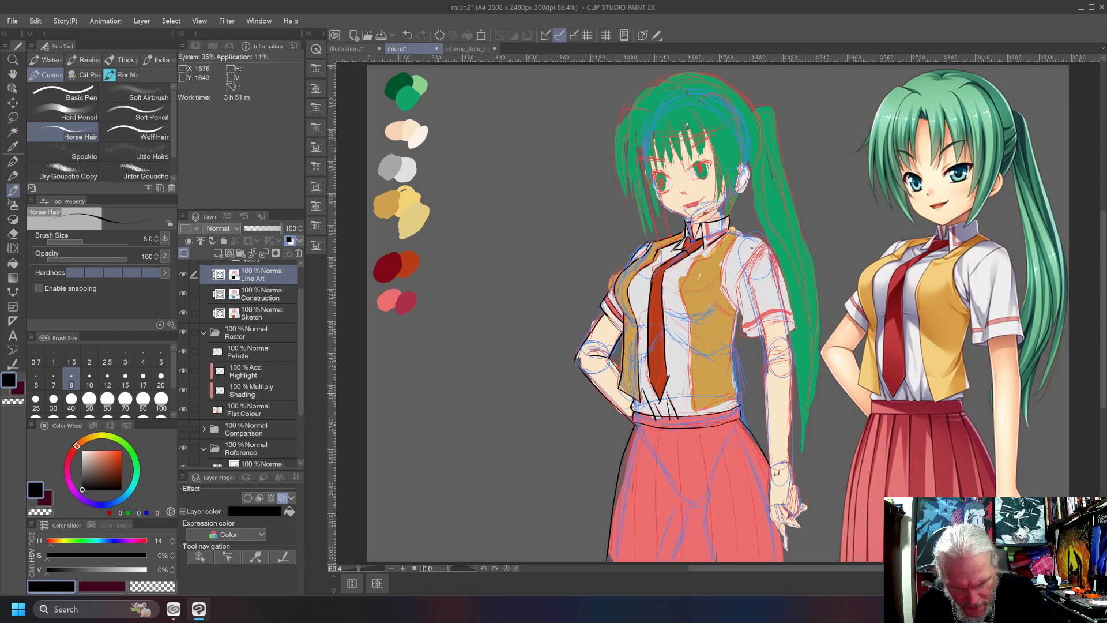
pyautogui.hotkey('ctrl', 'z')
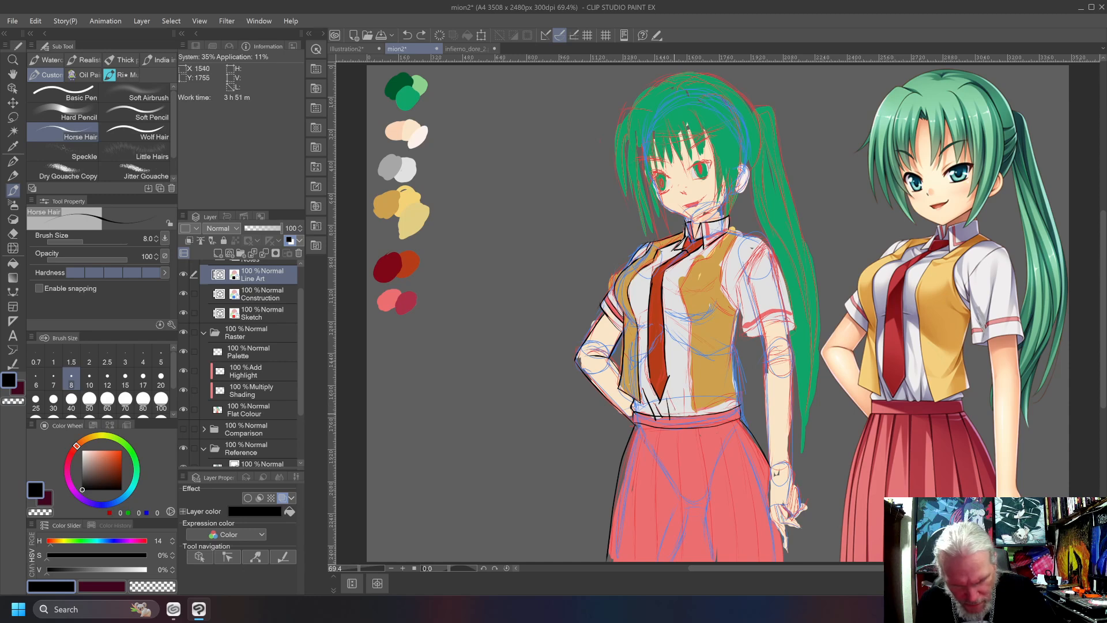
pyautogui.moveTo(668, 391)
pyautogui.mouseDown()
pyautogui.moveTo(687, 422)
pyautogui.moveTo(672, 402)
pyautogui.moveTo(684, 394)
pyautogui.moveTo(681, 422)
pyautogui.moveTo(669, 424)
pyautogui.moveTo(677, 416)
pyautogui.mouseUp()
pyautogui.hotkey('ctrl', 'z')
pyautogui.hotkey('ctrl', 'z')
pyautogui.hotkey('ctrl', 'z')
pyautogui.hotkey('ctrl', 'z')
pyautogui.hotkey('ctrl', 'z')
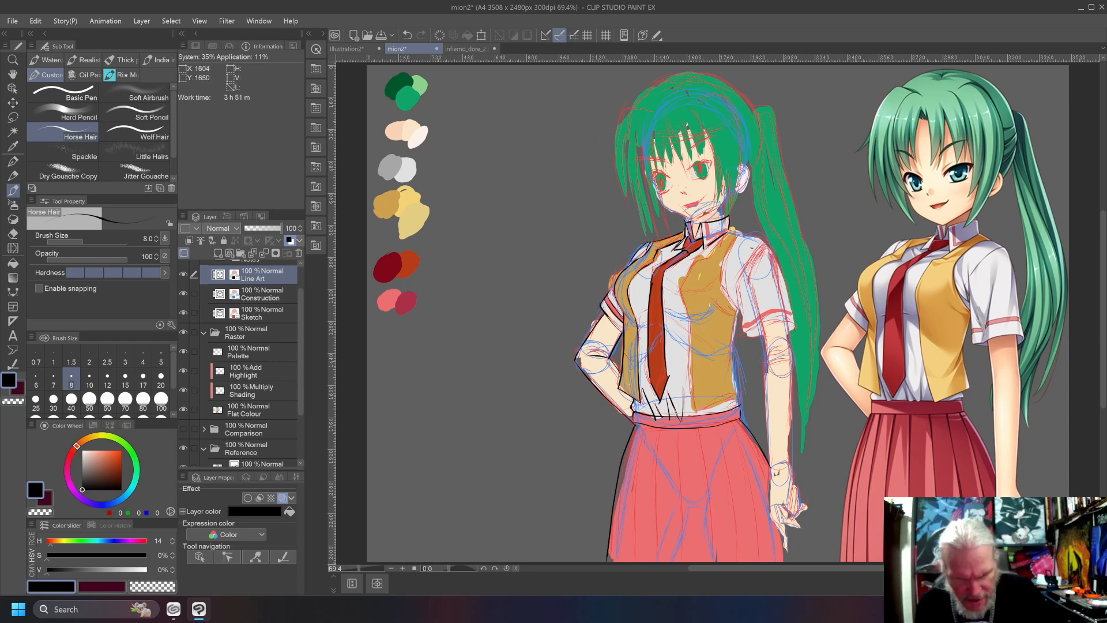
# Ink the vest's long front edge beside the shirt, from the hem up to the chest, undoing misdrawn strokes.
pyautogui.moveTo(696, 412); pyautogui.dragTo(690, 317)
pyautogui.moveTo(691, 319)
pyautogui.mouseDown()
pyautogui.moveTo(695, 387)
pyautogui.moveTo(687, 315)
pyautogui.mouseUp()
pyautogui.hotkey('ctrl', 'z')
pyautogui.hotkey('ctrl', 'z')
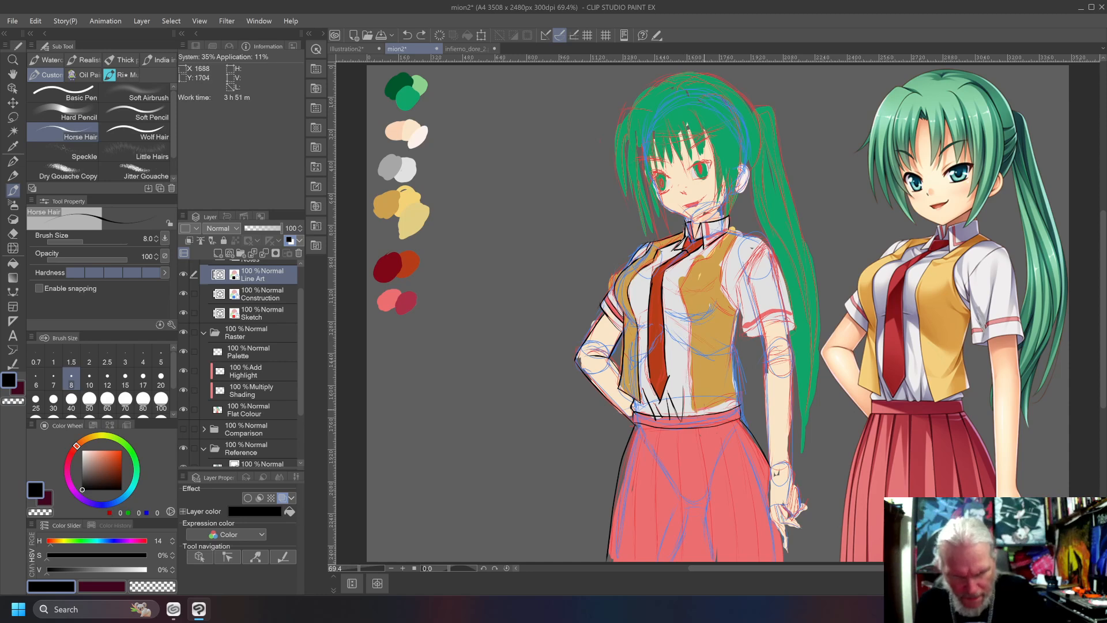
pyautogui.moveTo(696, 412); pyautogui.dragTo(690, 306)
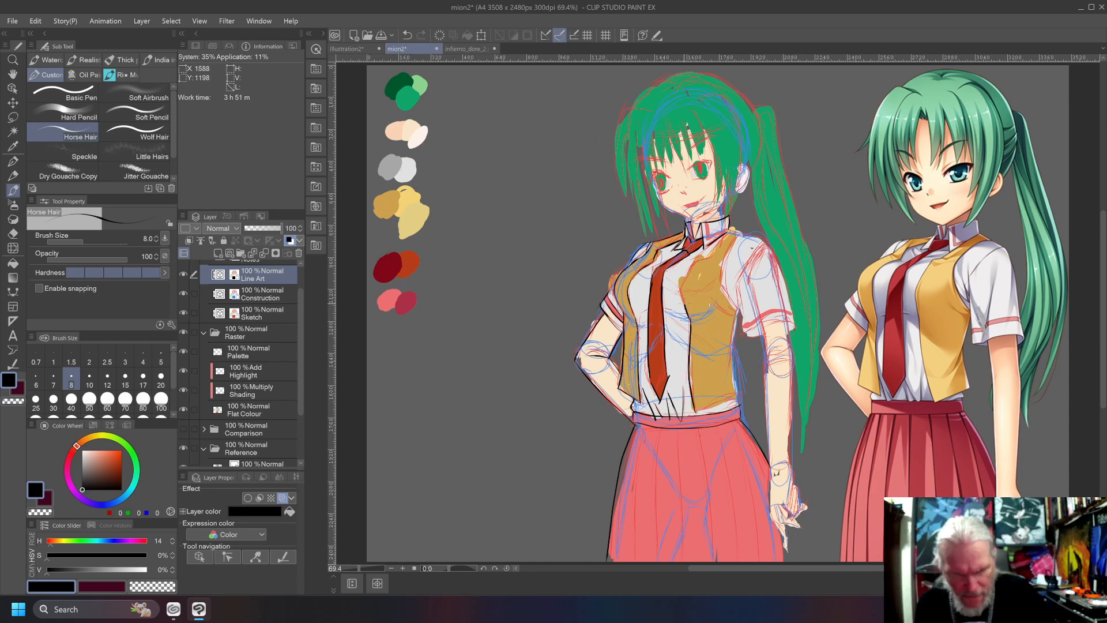
pyautogui.hotkey('ctrl', 'z')
pyautogui.moveTo(687, 306); pyautogui.dragTo(682, 286)
pyautogui.hotkey('ctrl', 'z')
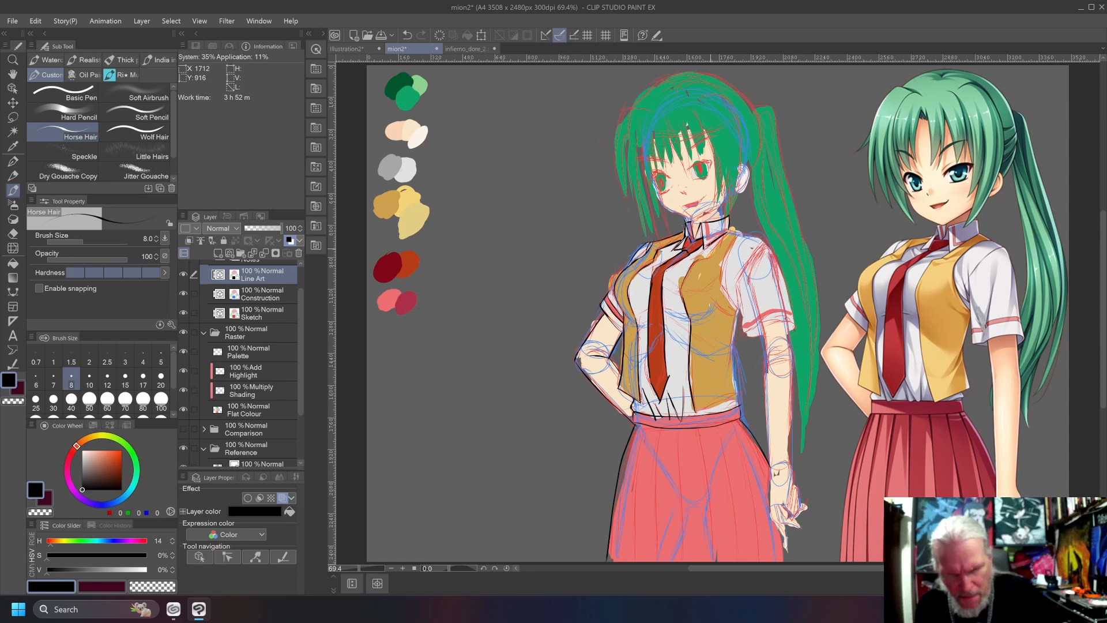
pyautogui.hotkey('ctrl', 'z')
# Ink the short curved line at the top of the vest's chest on the straight-arm side, undoing misplaced strokes.
pyautogui.moveTo(713, 262); pyautogui.dragTo(694, 257)
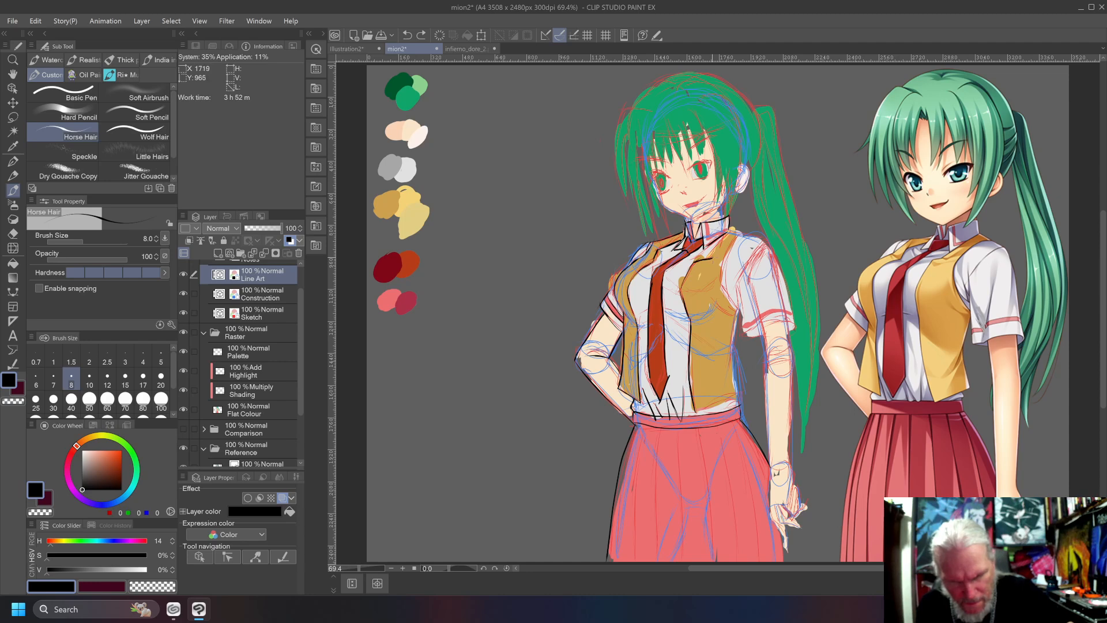
pyautogui.hotkey('ctrl', 'z')
pyautogui.moveTo(697, 260)
pyautogui.mouseDown()
pyautogui.moveTo(738, 227)
pyautogui.moveTo(710, 255)
pyautogui.mouseUp()
pyautogui.hotkey('ctrl', 'z')
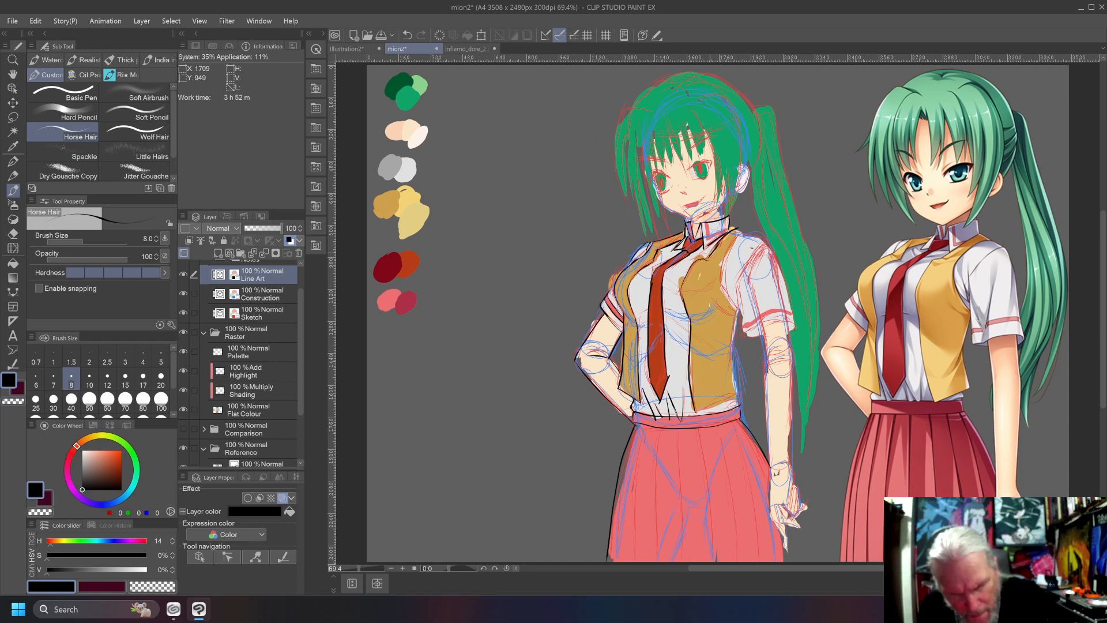
pyautogui.hotkey('ctrl', 'z')
pyautogui.hotkey('ctrl', 'z')
pyautogui.hotkey('ctrl', 'z')
# Ink the vest's armhole, outer side and bottom hem on the straight-arm side, undoing misdrawn strokes.
pyautogui.moveTo(708, 256)
pyautogui.mouseDown()
pyautogui.moveTo(738, 230)
pyautogui.moveTo(723, 280)
pyautogui.moveTo(741, 396)
pyautogui.moveTo(695, 409)
pyautogui.moveTo(743, 392)
pyautogui.moveTo(696, 412)
pyautogui.moveTo(744, 393)
pyautogui.mouseUp()
pyautogui.hotkey('ctrl', 'z')
pyautogui.hotkey('ctrl', 'z')
pyautogui.hotkey('ctrl', 'z')
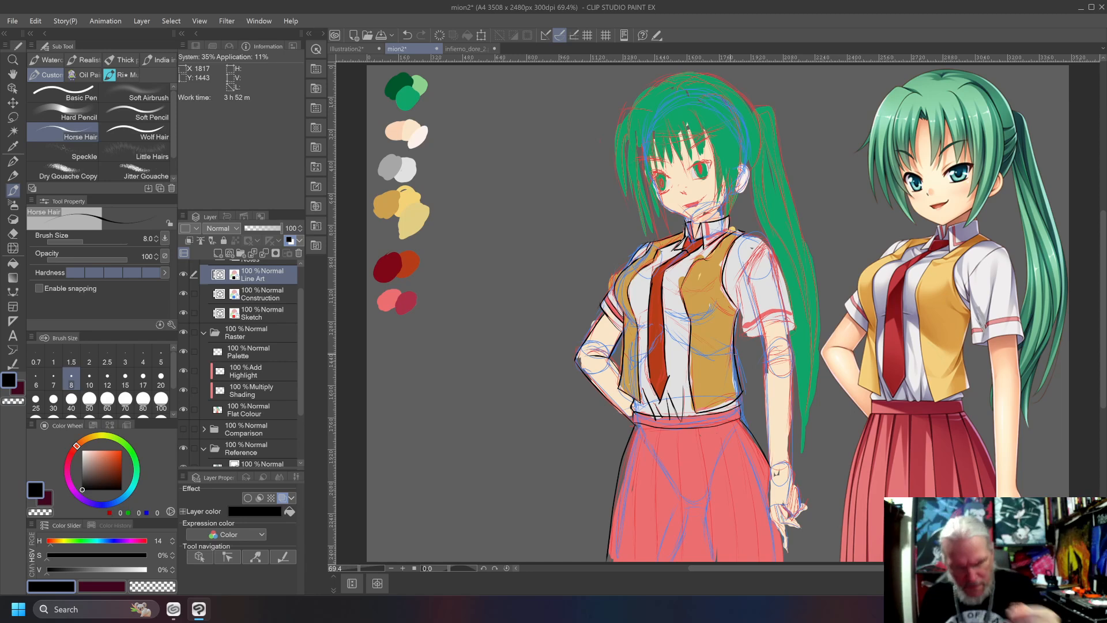
# On the Flat Colour layer, cover the ochre spilling past the vest's chest edge with the shirt's light grey.
pyautogui.scroll(2, 734, 357)
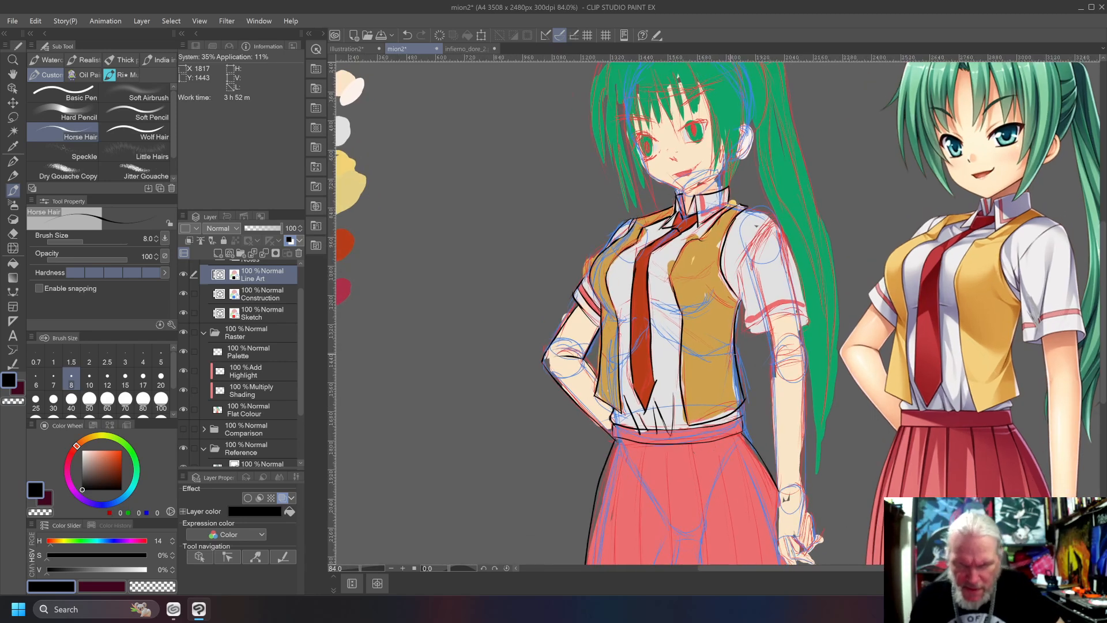
pyautogui.scroll(2, 731, 358)
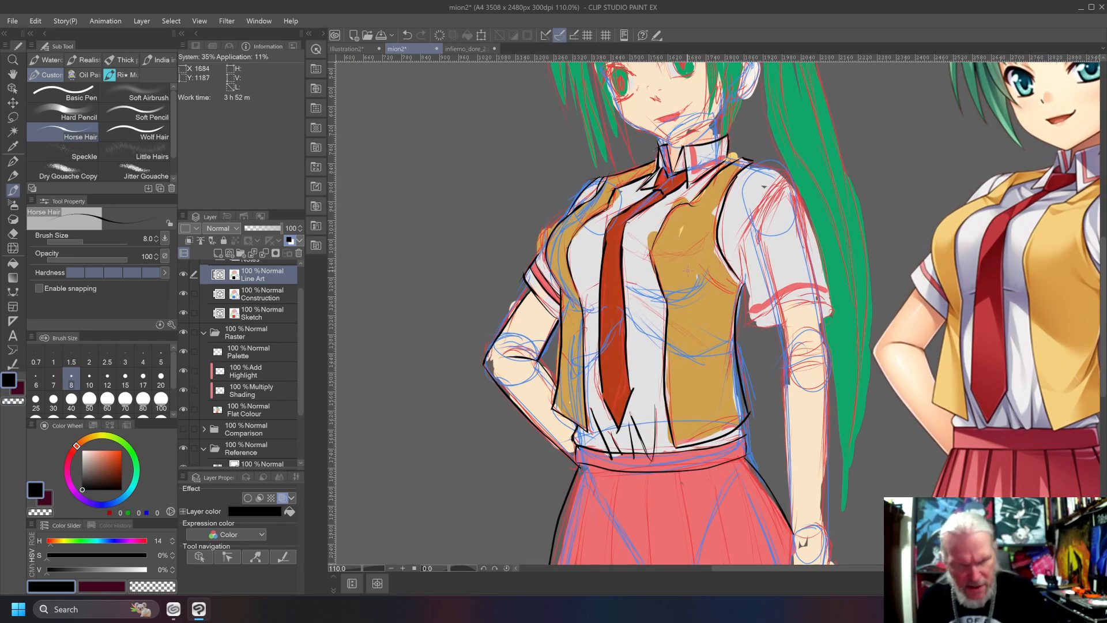
pyautogui.keyDown('alt'); pyautogui.click(687, 271); pyautogui.keyUp('alt')
pyautogui.click(237, 406)
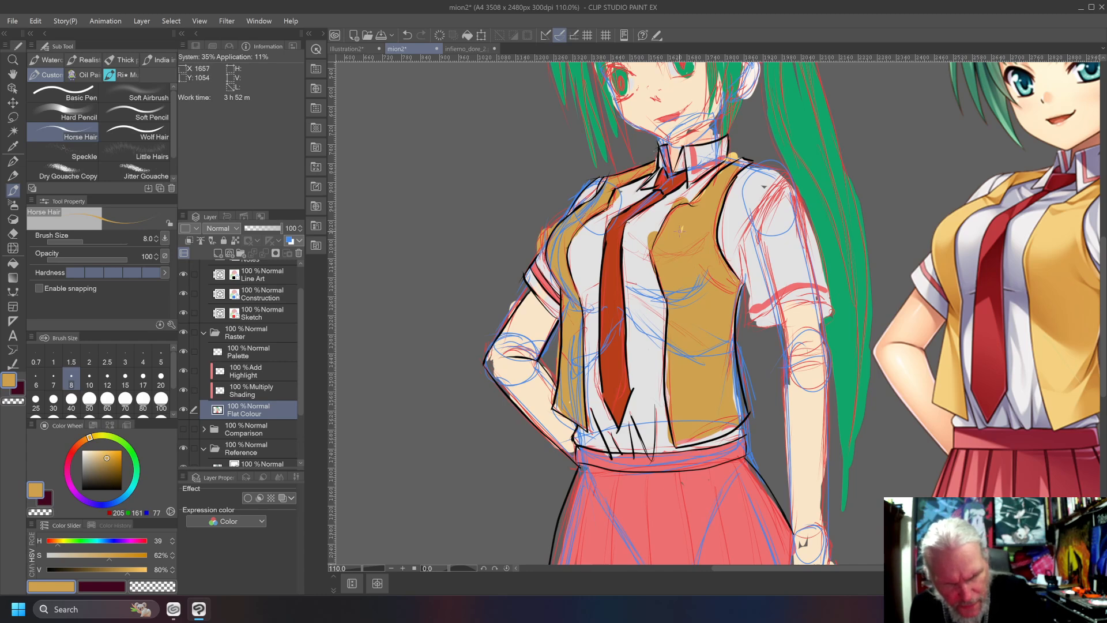
pyautogui.keyDown('alt'); pyautogui.click(636, 235); pyautogui.keyUp('alt')
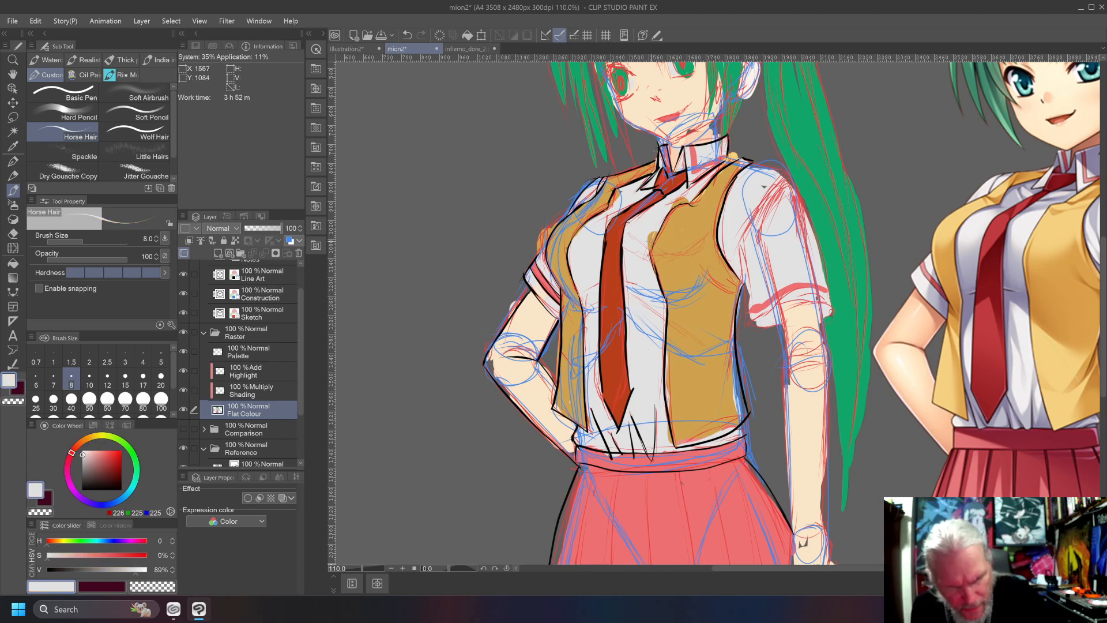
pyautogui.moveTo(651, 238); pyautogui.dragTo(655, 244)
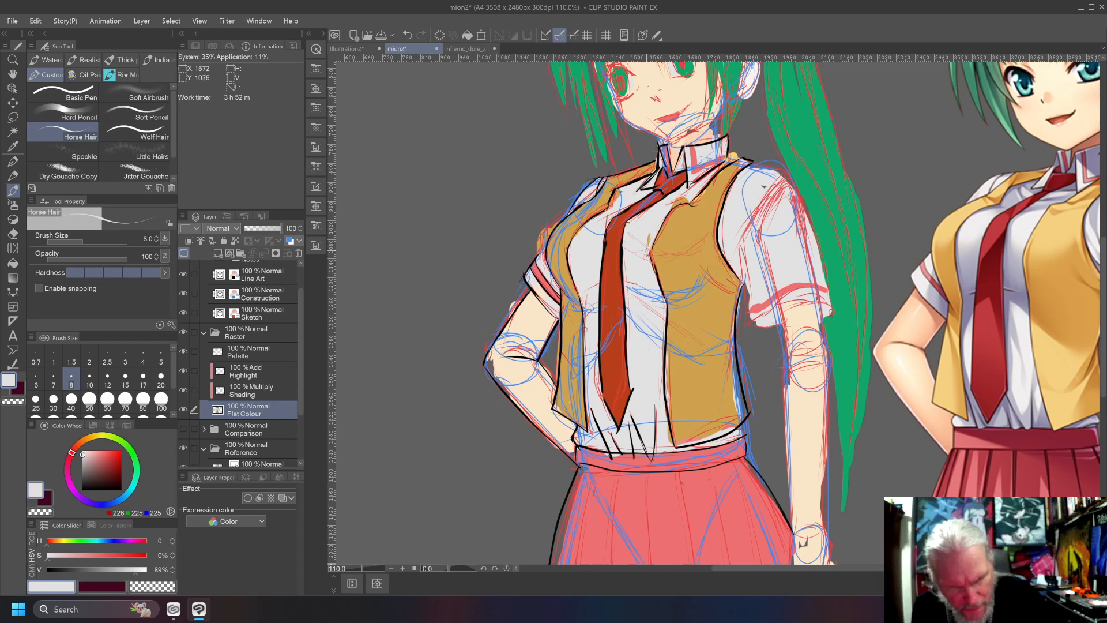
pyautogui.moveTo(682, 206); pyautogui.dragTo(689, 207)
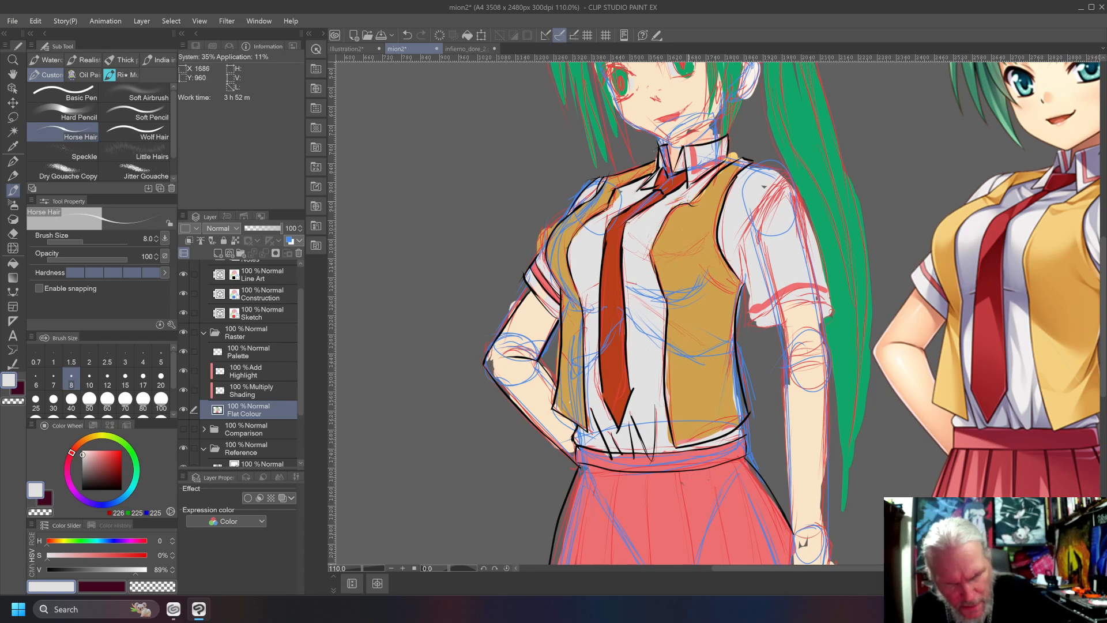
pyautogui.keyDown('alt'); pyautogui.click(717, 192); pyautogui.keyUp('alt')
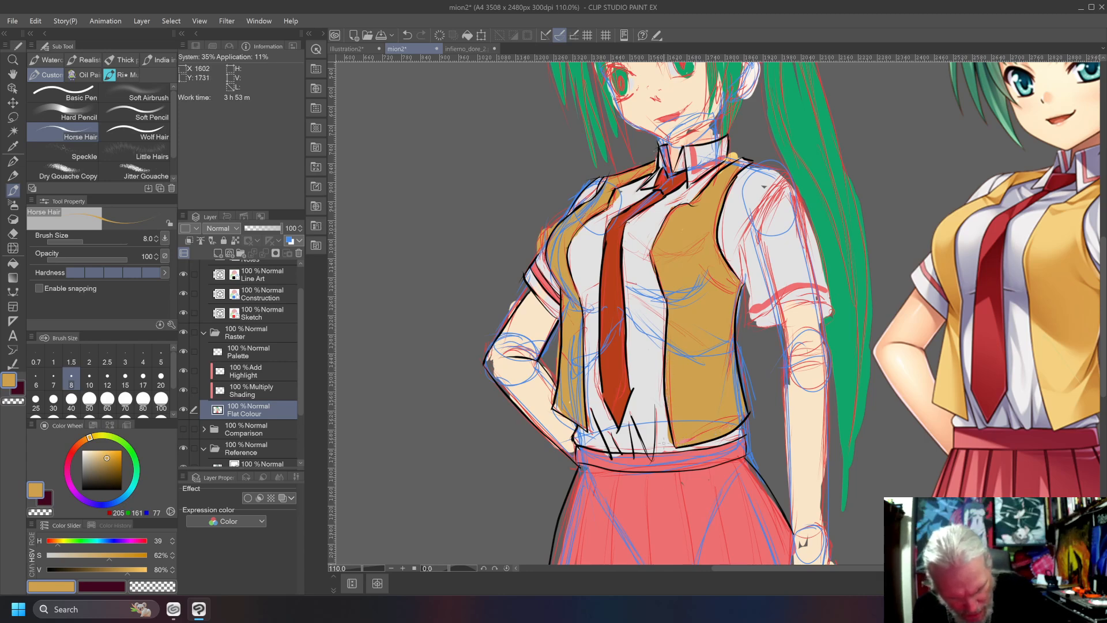
# Clean up the ochre and light grey flats where the vest's front edge meets its bottom corner.
pyautogui.keyDown('alt'); pyautogui.click(660, 411); pyautogui.keyUp('alt')
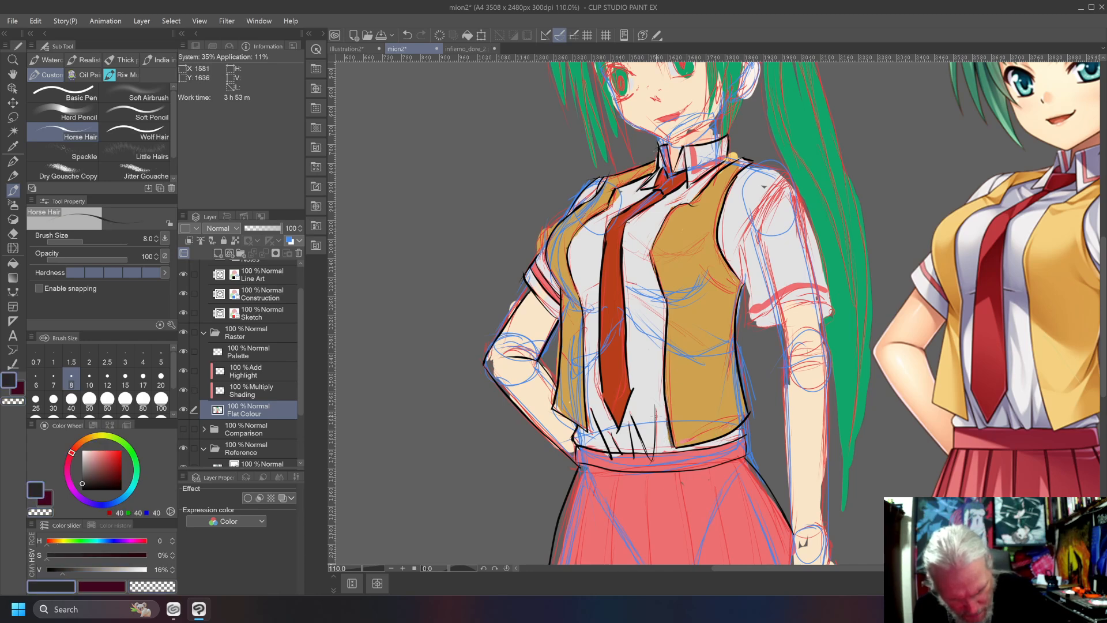
pyautogui.moveTo(665, 418); pyautogui.dragTo(672, 446)
pyautogui.keyDown('alt'); pyautogui.click(643, 390); pyautogui.keyUp('alt')
pyautogui.moveTo(665, 413); pyautogui.dragTo(670, 444)
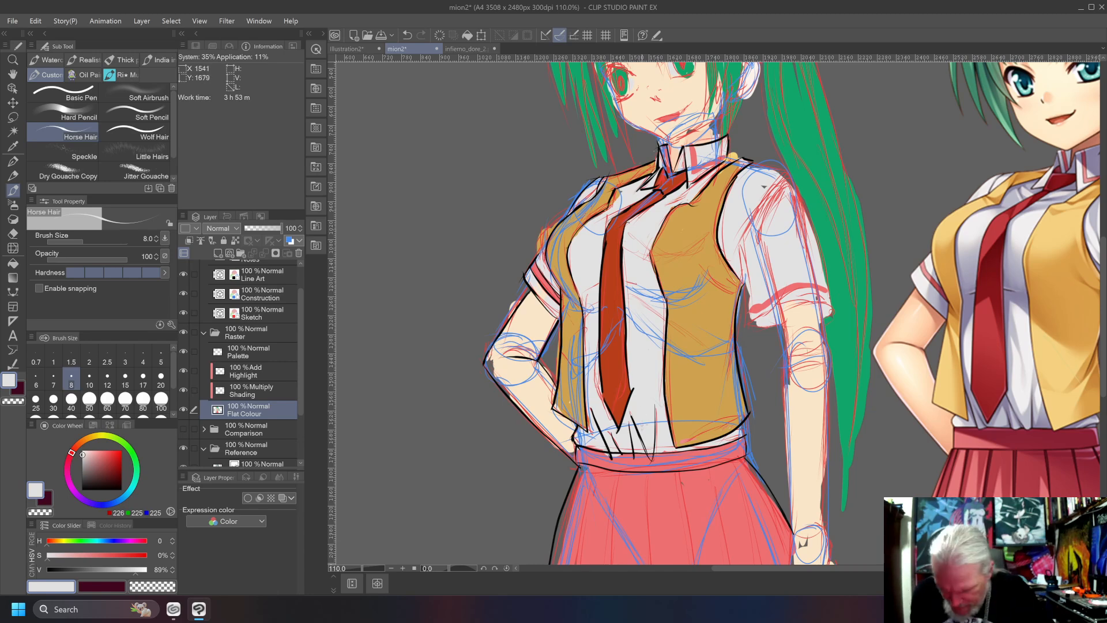
# On the Line Art layer, trim the shirt crease ends with the Vector eraser and ink a small black hook on the crease nearest the vest edge.
pyautogui.press('e')
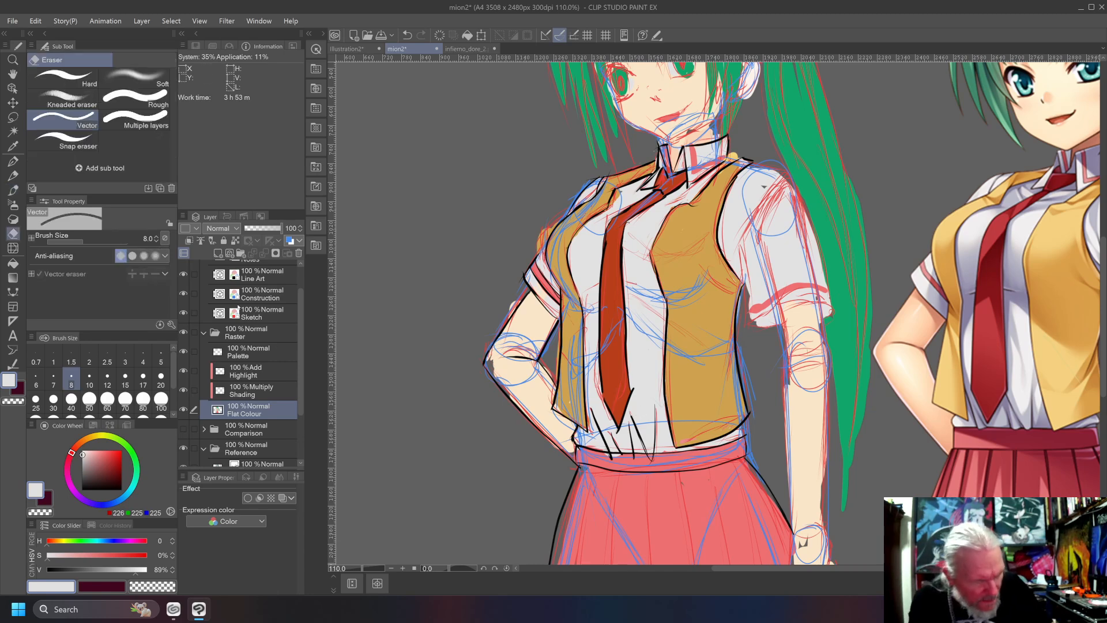
pyautogui.click(256, 274)
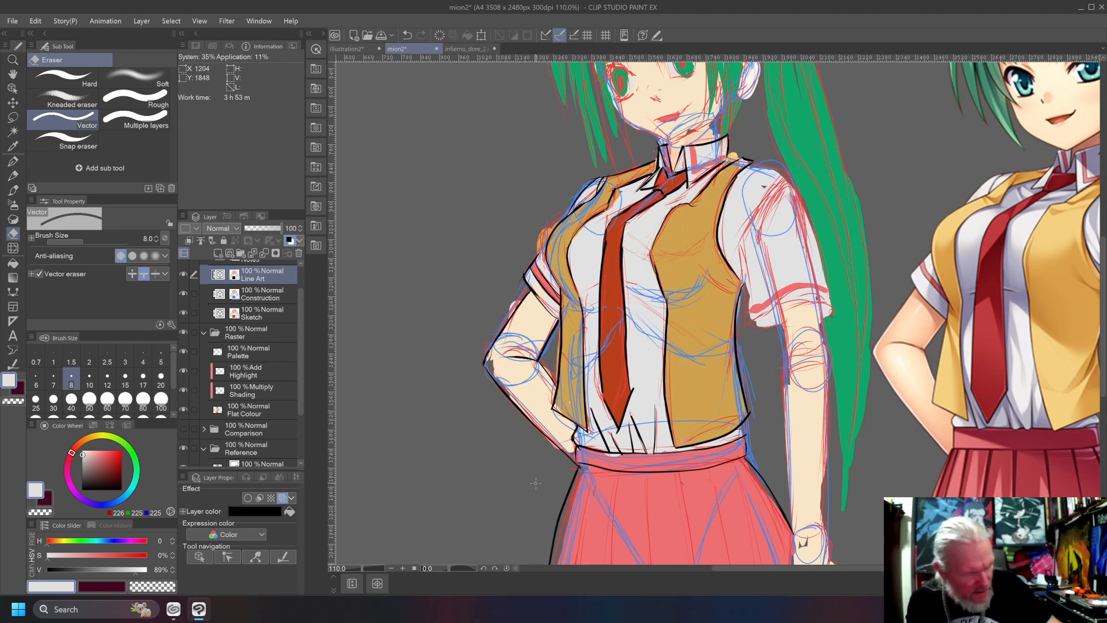
pyautogui.press('b')
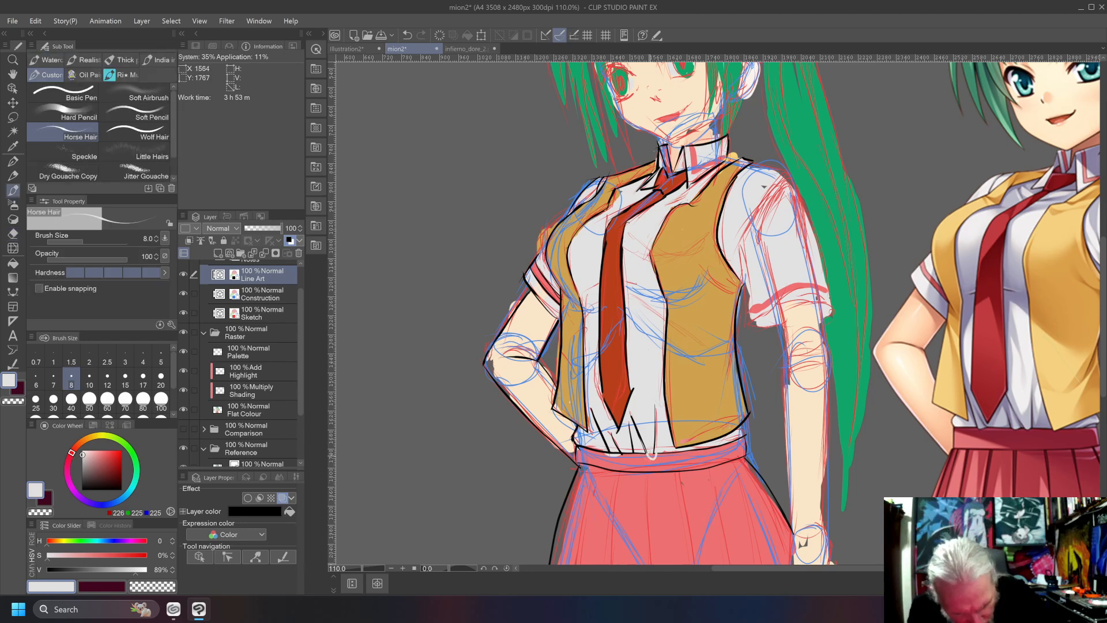
pyautogui.hotkey('ctrl', 'z')
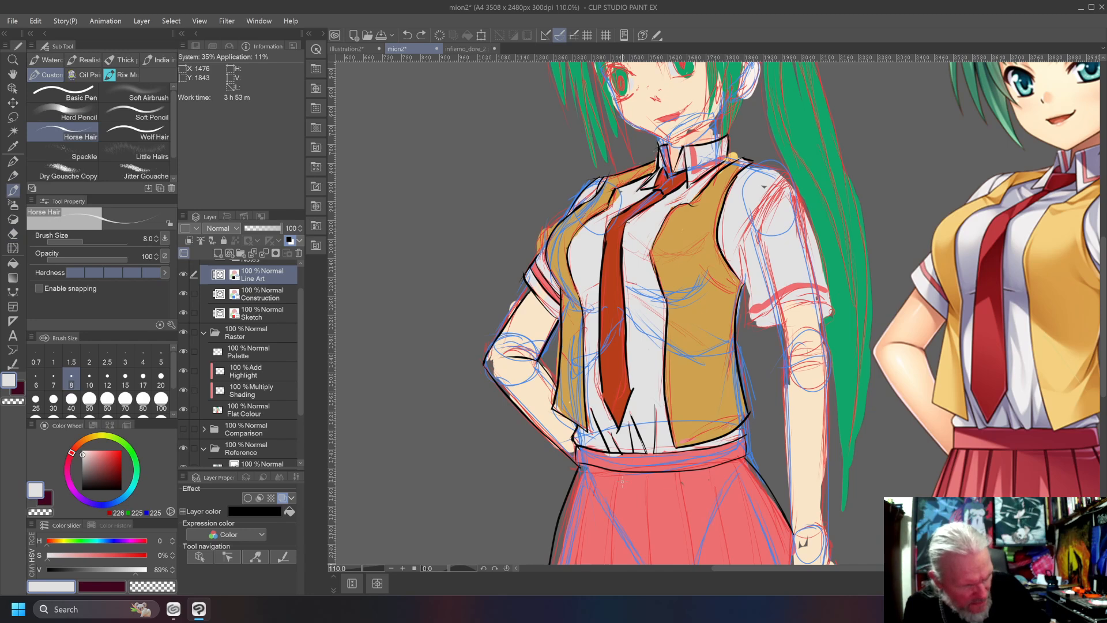
pyautogui.moveTo(107, 463); pyautogui.dragTo(57, 502)
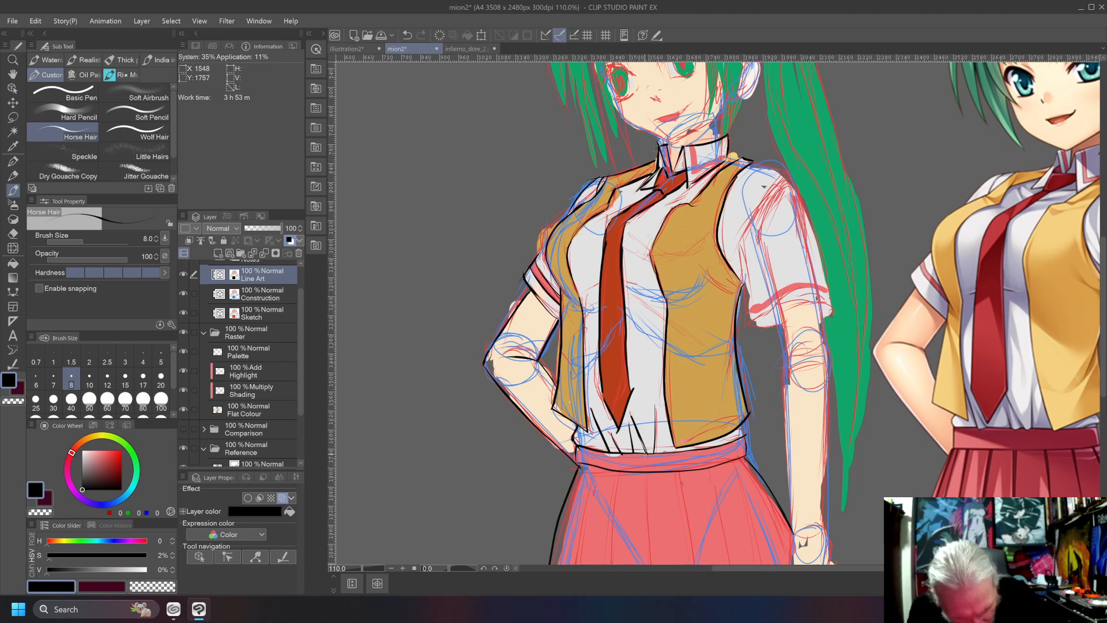
pyautogui.moveTo(649, 455); pyautogui.dragTo(654, 449)
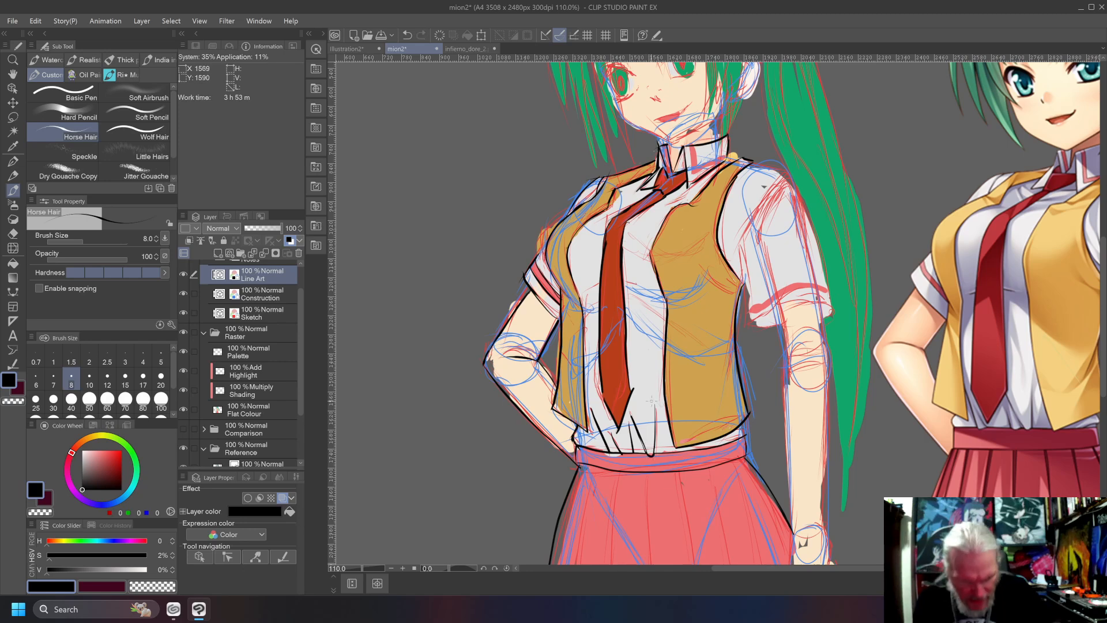
# On the Flat Colour layer, touch up the waistband, shirt and vest edges on the bent-arm side with colours sampled from the canvas.
pyautogui.rightClick(593, 460)
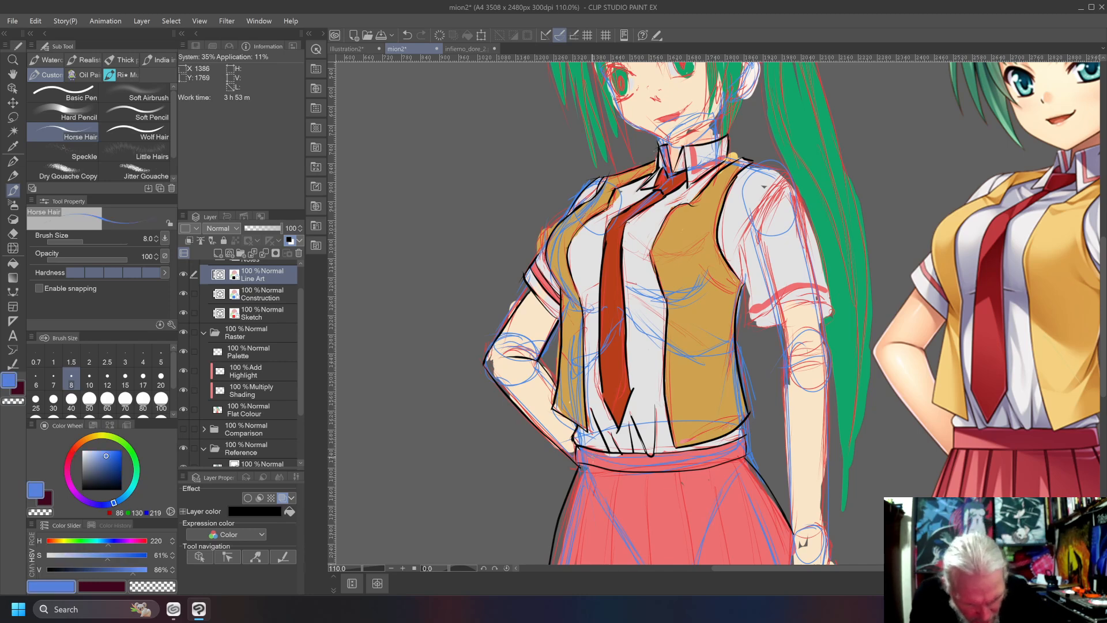
pyautogui.click(241, 411)
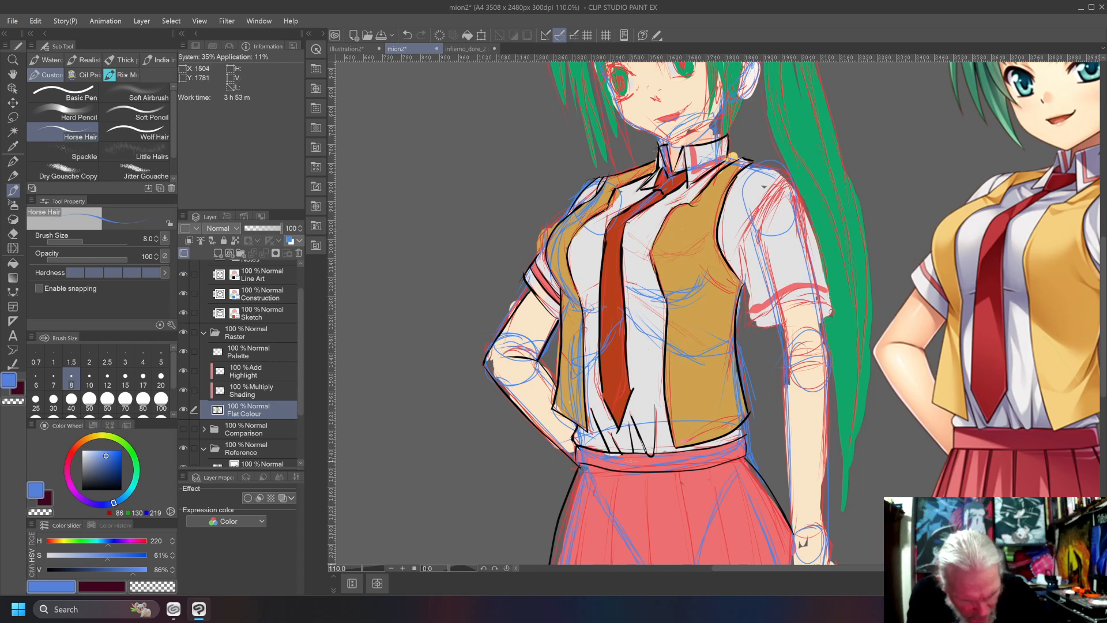
pyautogui.rightClick(627, 464)
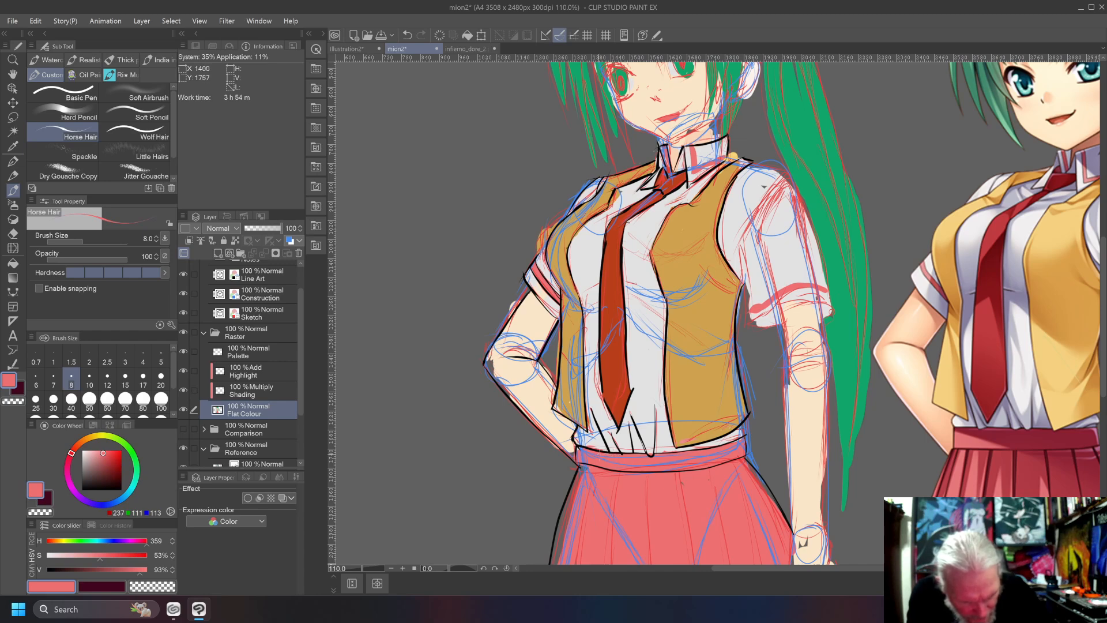
pyautogui.rightClick(603, 448)
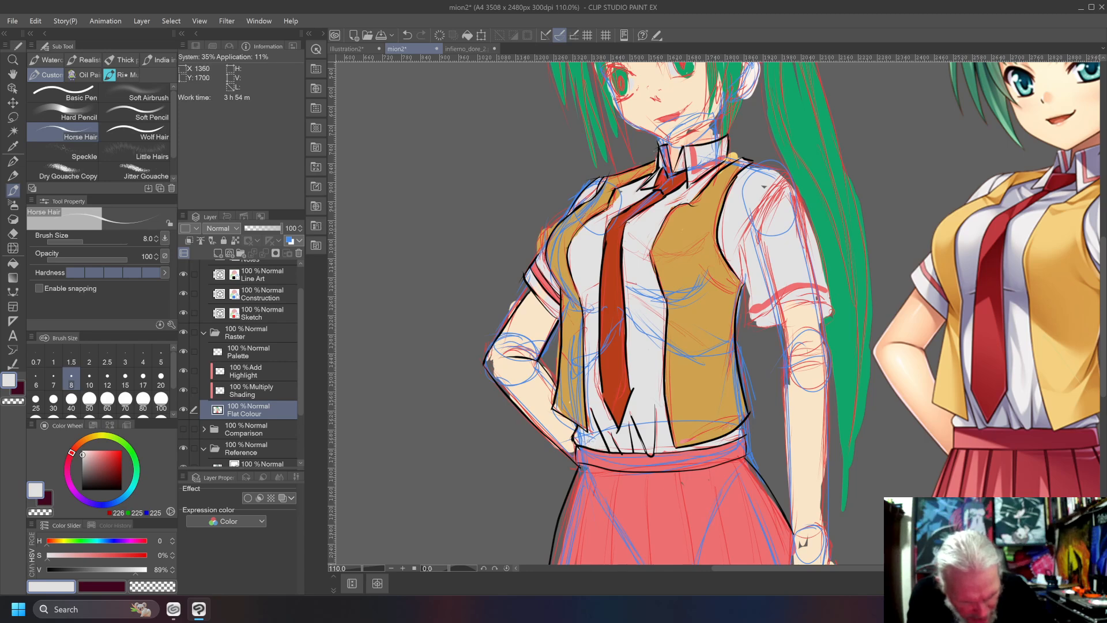
pyautogui.rightClick(574, 414)
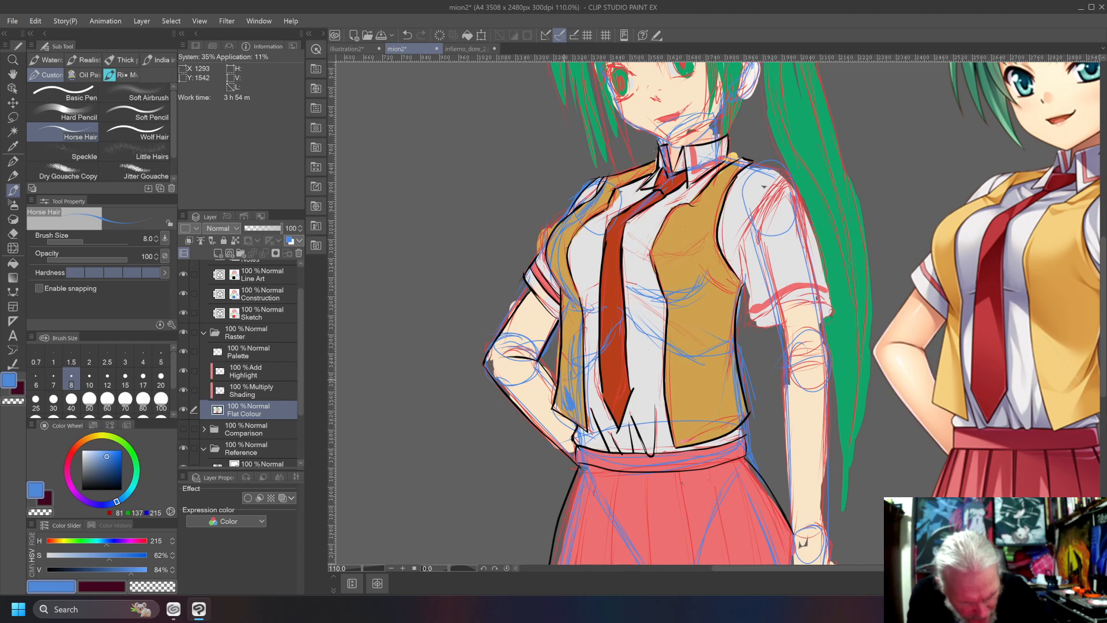
pyautogui.rightClick(566, 380)
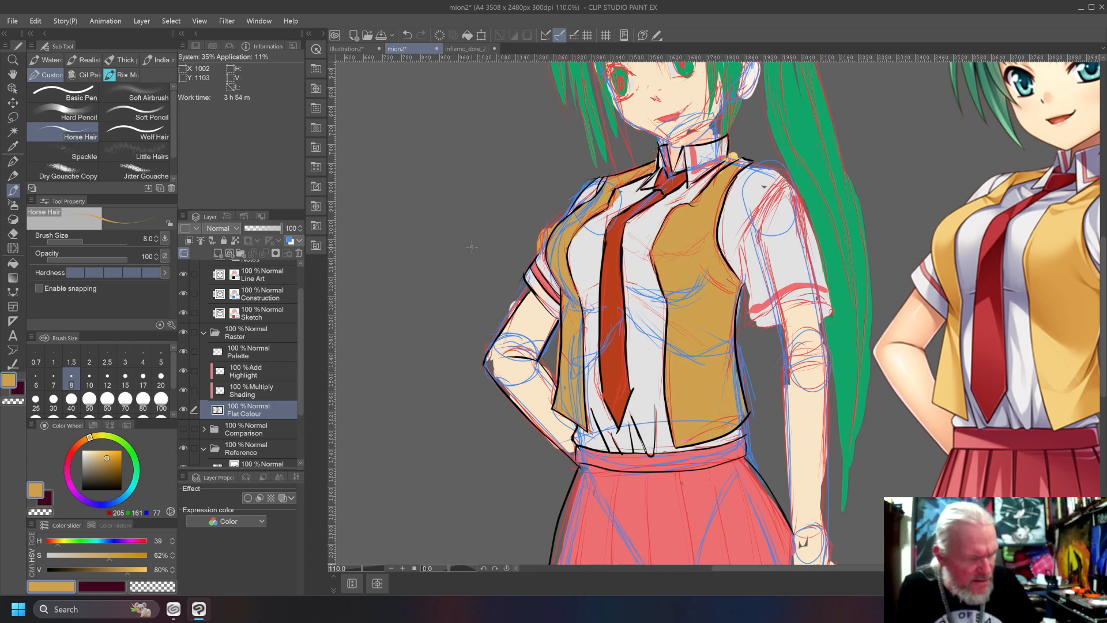
# Ink the straight arm's shoulder line and the sleeve's inner edge in black on the Line Art layer, undoing misdrawn strokes.
pyautogui.click(249, 271)
pyautogui.click(83, 489)
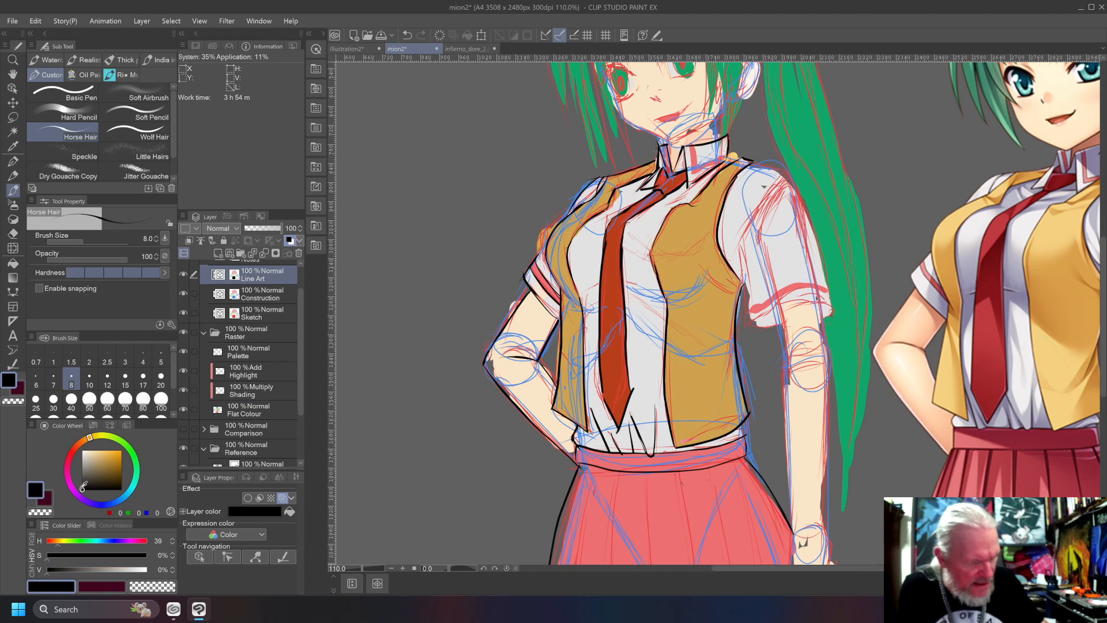
pyautogui.moveTo(750, 161); pyautogui.dragTo(725, 155)
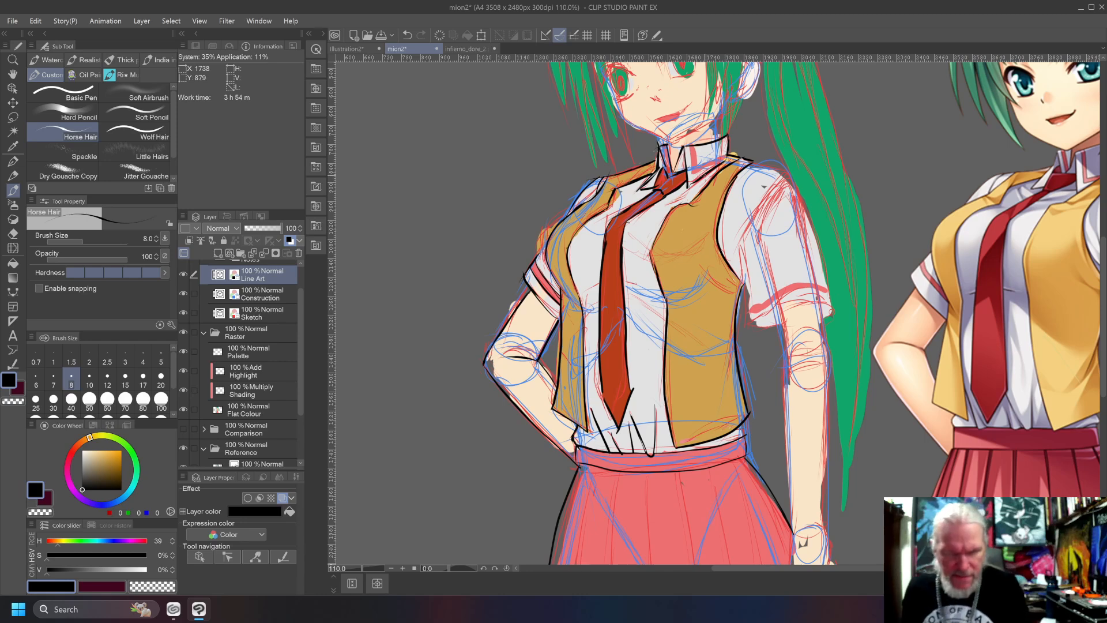
pyautogui.moveTo(753, 161)
pyautogui.mouseDown()
pyautogui.moveTo(784, 173)
pyautogui.moveTo(740, 238)
pyautogui.moveTo(754, 323)
pyautogui.mouseUp()
pyautogui.hotkey('ctrl', 'z')
pyautogui.moveTo(745, 285); pyautogui.dragTo(743, 323)
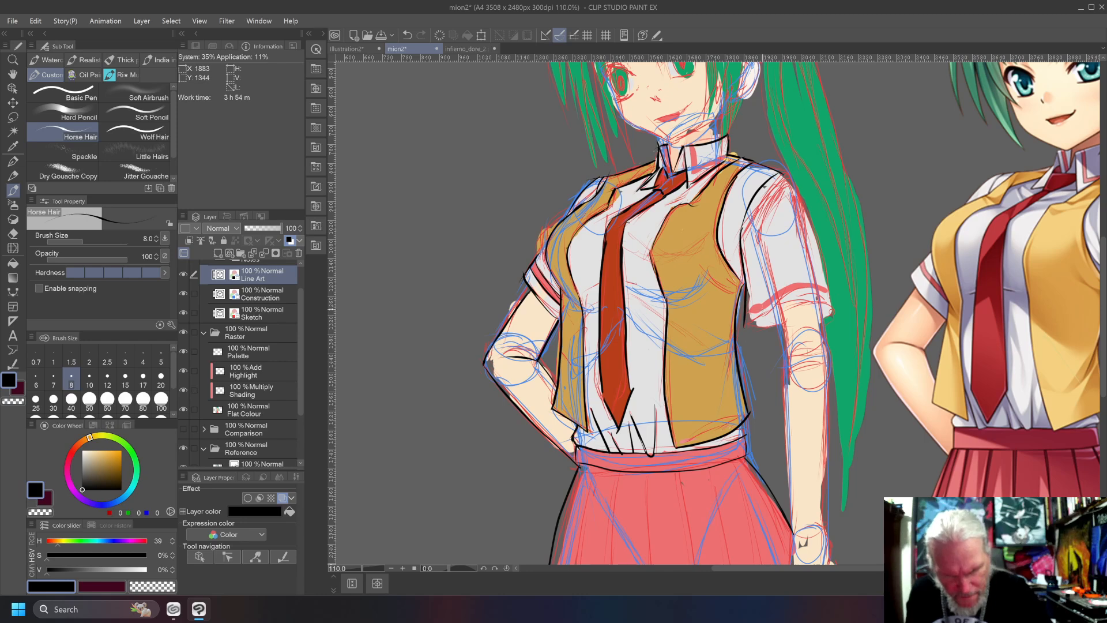
# Ink the straight arm's sleeve hem and outer sleeve edge, undoing misdrawn strokes.
pyautogui.moveTo(745, 325)
pyautogui.mouseDown()
pyautogui.moveTo(810, 302)
pyautogui.moveTo(834, 307)
pyautogui.moveTo(822, 318)
pyautogui.moveTo(834, 311)
pyautogui.moveTo(802, 300)
pyautogui.moveTo(745, 326)
pyautogui.moveTo(777, 323)
pyautogui.mouseUp()
pyautogui.hotkey('ctrl', 'z')
pyautogui.hotkey('ctrl', 'z')
pyautogui.hotkey('ctrl', 'z')
pyautogui.hotkey('ctrl', 'z')
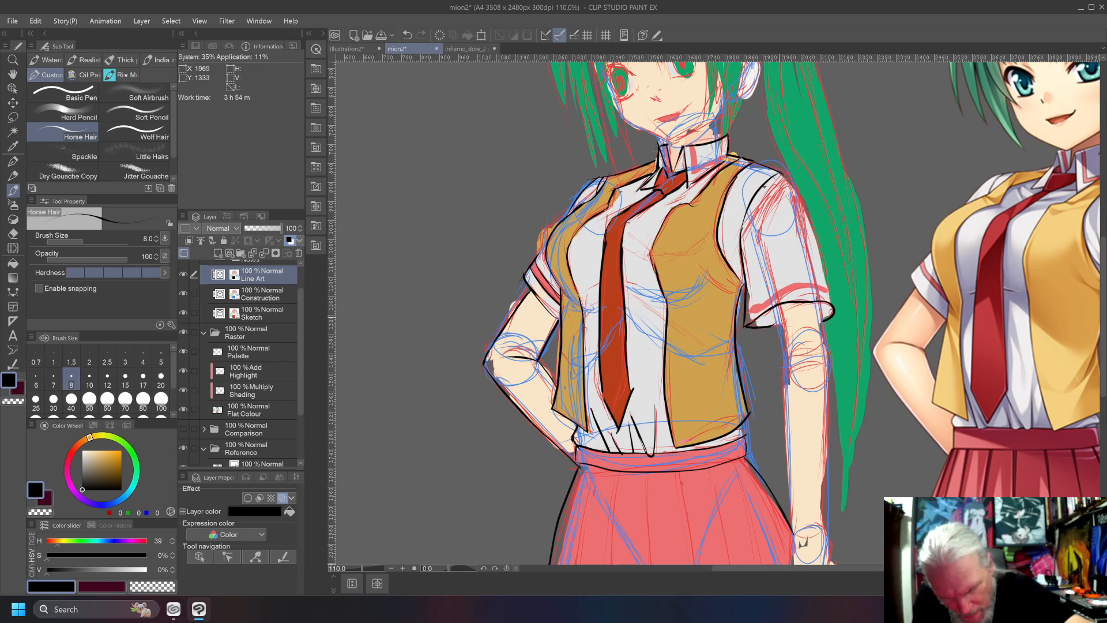
# Ink the straight arm's inner edge from the sleeve hem down to the wrist, redrawing it after each undone stroke.
pyautogui.hotkey('ctrl', 'z')
pyautogui.moveTo(785, 323)
pyautogui.mouseDown()
pyautogui.moveTo(741, 329)
pyautogui.moveTo(779, 323)
pyautogui.moveTo(801, 506)
pyautogui.mouseUp()
pyautogui.hotkey('ctrl', 'z')
pyautogui.hotkey('ctrl', 'z')
pyautogui.hotkey('ctrl', 'z')
pyautogui.moveTo(786, 371); pyautogui.dragTo(794, 494)
pyautogui.hotkey('ctrl', 'z')
pyautogui.moveTo(788, 380); pyautogui.dragTo(790, 519)
pyautogui.hotkey('ctrl', 'z')
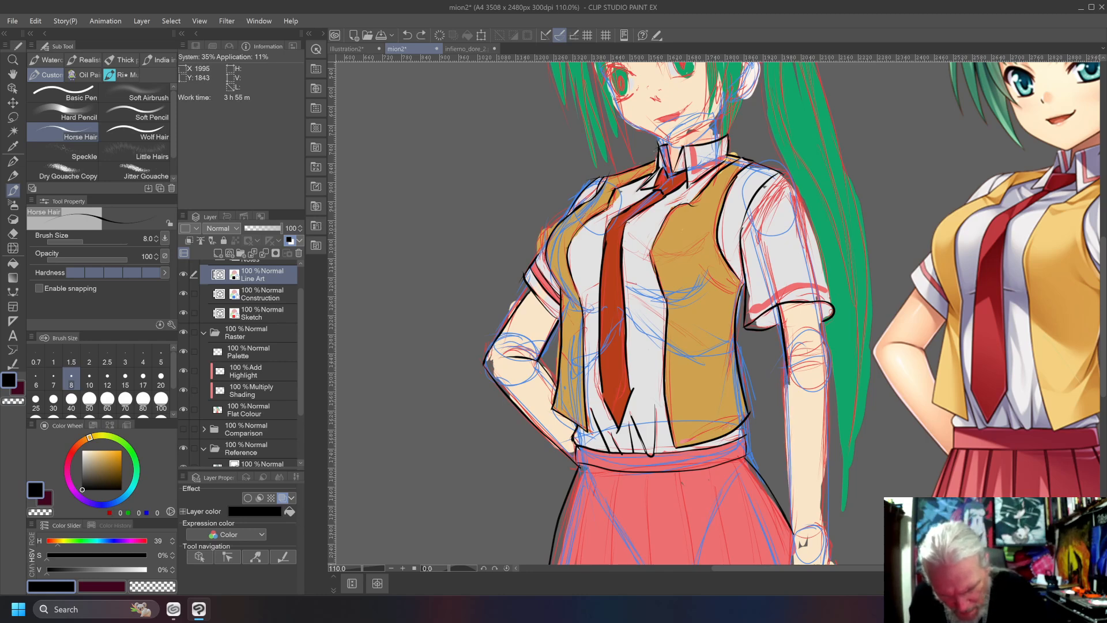
pyautogui.moveTo(789, 379); pyautogui.dragTo(793, 502)
pyautogui.hotkey('ctrl', 'z')
pyautogui.moveTo(789, 375); pyautogui.dragTo(790, 523)
pyautogui.hotkey('ctrl', 'z')
pyautogui.hotkey('ctrl', 'z')
pyautogui.moveTo(787, 366); pyautogui.dragTo(794, 525)
pyautogui.hotkey('ctrl', 'z')
pyautogui.moveTo(776, 300); pyautogui.dragTo(794, 546)
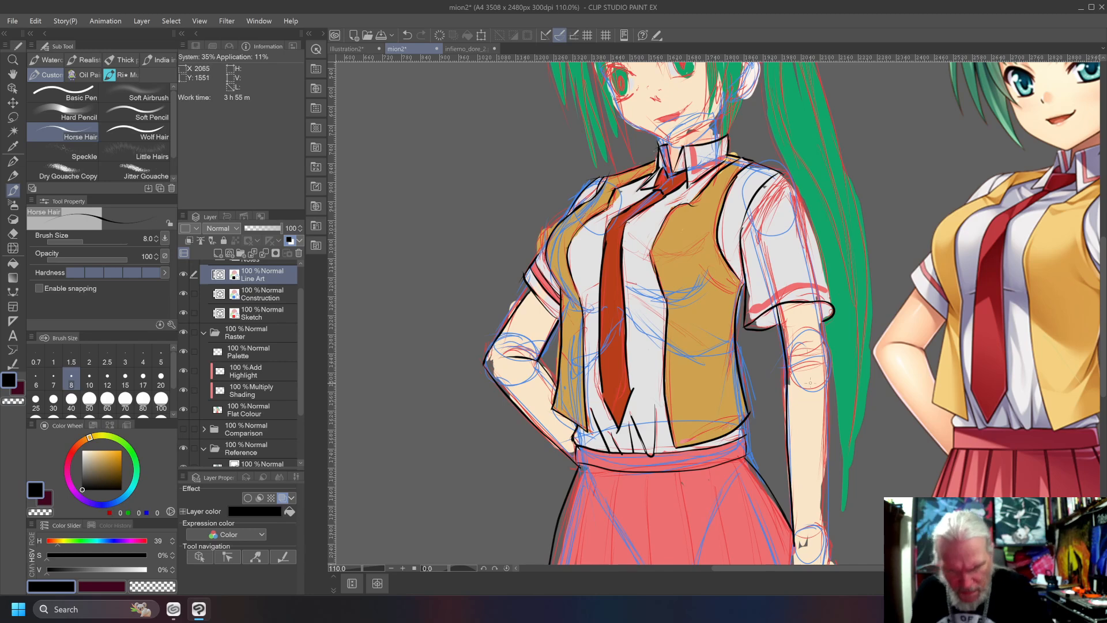
# Ink the straight arm's outer edge from the sleeve hem past the wrist to the back of the hand, undoing misdrawn strokes.
pyautogui.moveTo(811, 300)
pyautogui.mouseDown()
pyautogui.moveTo(830, 424)
pyautogui.moveTo(825, 546)
pyautogui.moveTo(820, 304)
pyautogui.mouseUp()
pyautogui.hotkey('ctrl', 'z')
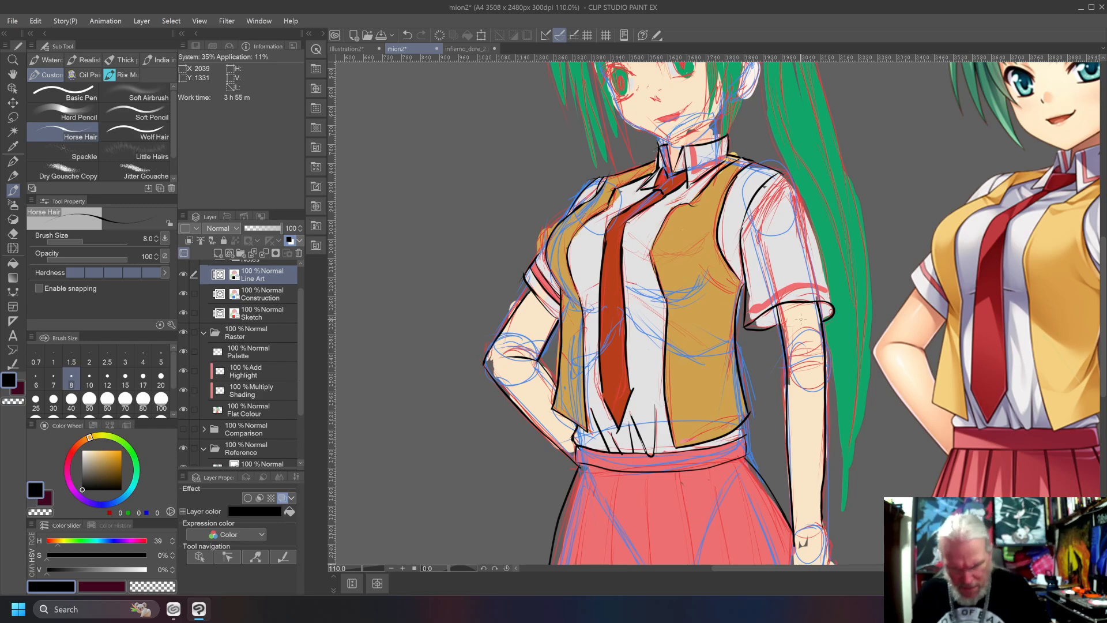
pyautogui.press('alt')
pyautogui.moveTo(728, 537); pyautogui.dragTo(638, 304)
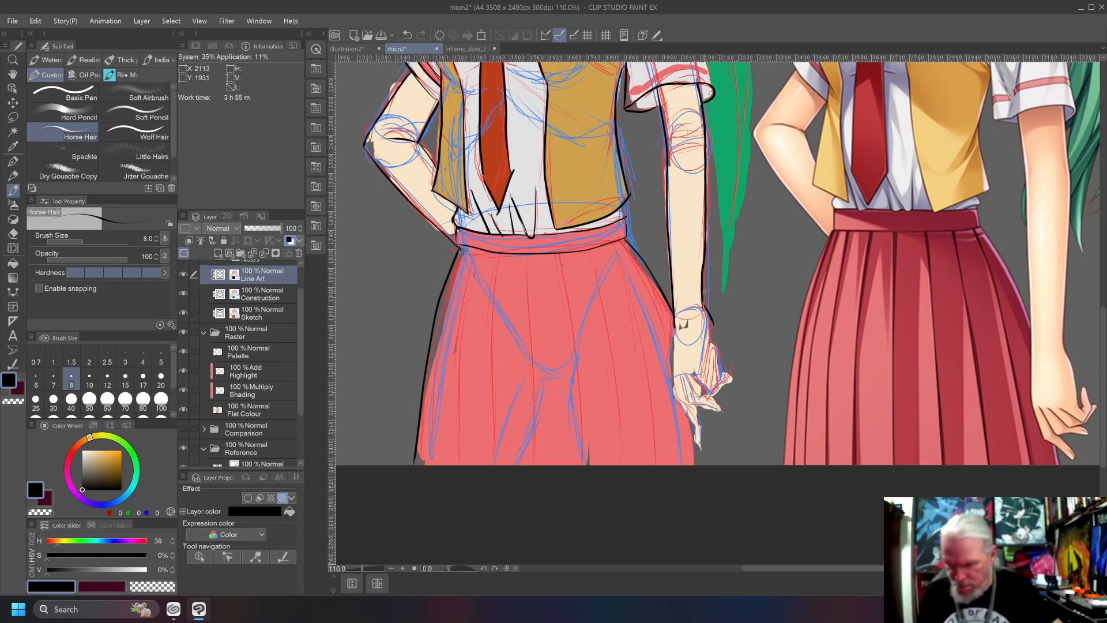
pyautogui.moveTo(702, 300); pyautogui.dragTo(710, 344)
pyautogui.hotkey('ctrl', 'z')
pyautogui.hotkey('ctrl', 'z')
pyautogui.moveTo(700, 288); pyautogui.dragTo(706, 340)
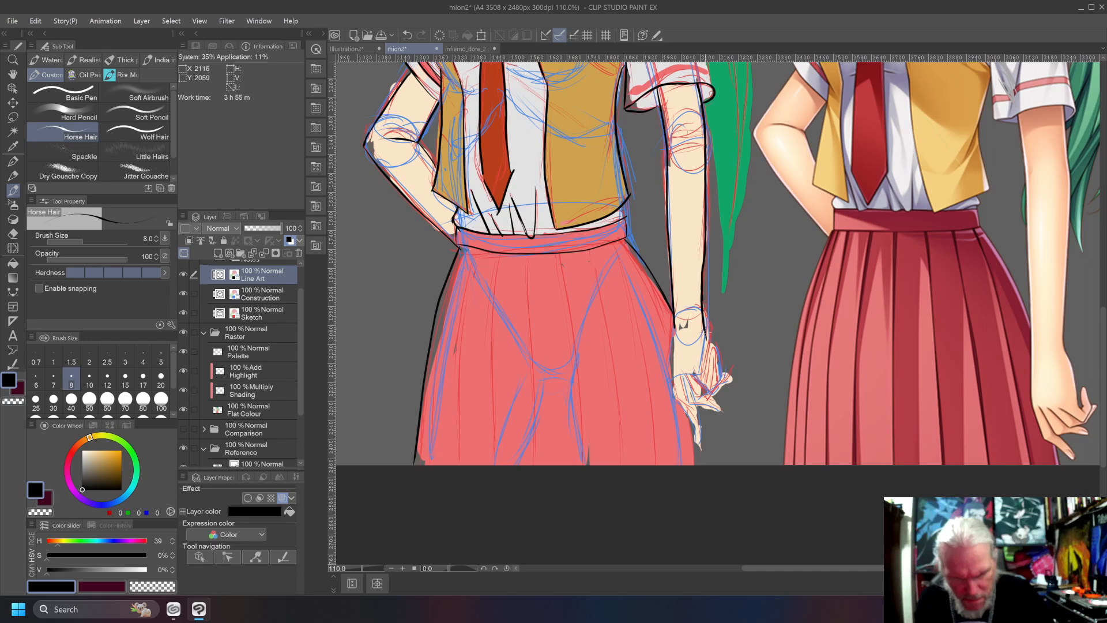
pyautogui.hotkey('ctrl', 'z')
pyautogui.moveTo(702, 295); pyautogui.dragTo(711, 380)
pyautogui.hotkey('ctrl', 'z')
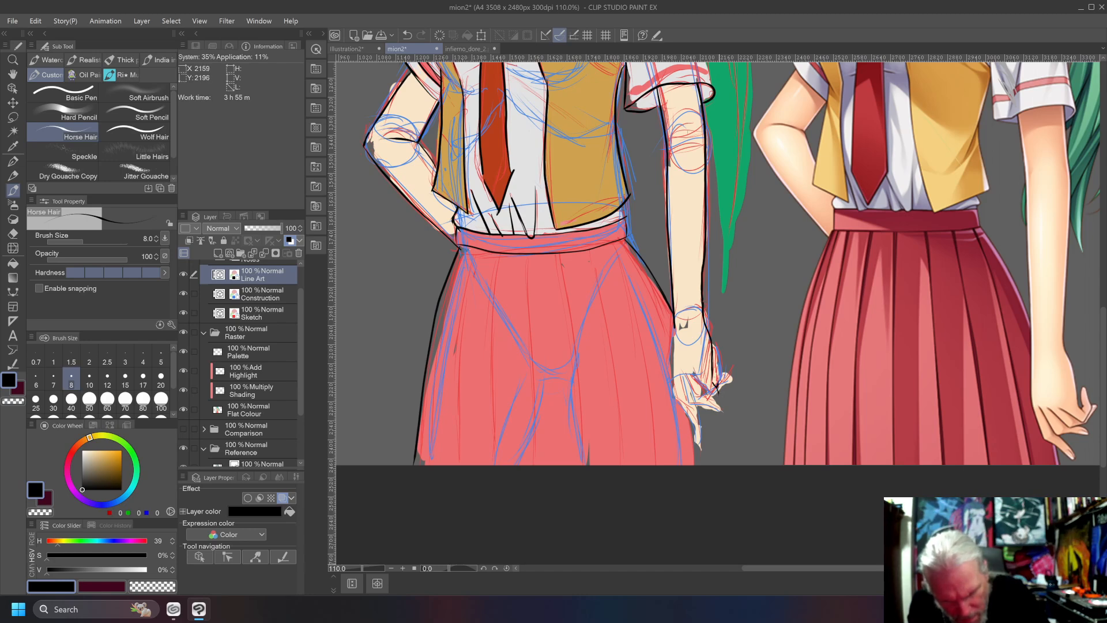
# Ink the hanging hand's outer fingers and their tips in black on the Line Art layer, undoing misdrawn strokes.
pyautogui.moveTo(718, 366); pyautogui.dragTo(715, 407)
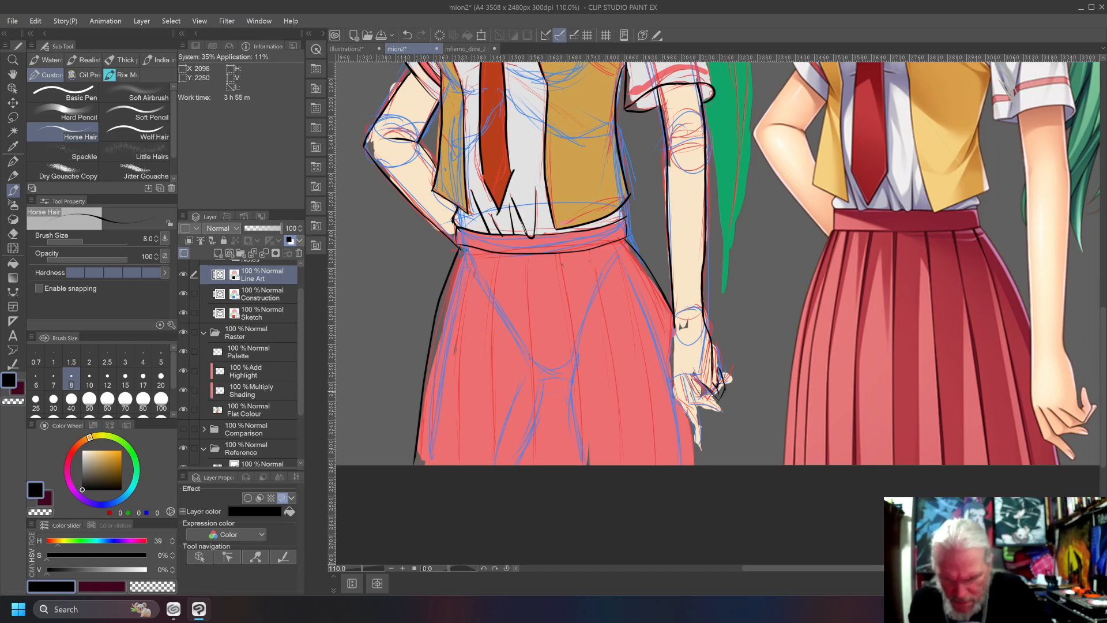
pyautogui.hotkey('ctrl', 'z')
pyautogui.moveTo(695, 382)
pyautogui.mouseDown()
pyautogui.moveTo(703, 399)
pyautogui.moveTo(697, 383)
pyautogui.moveTo(721, 398)
pyautogui.moveTo(739, 381)
pyautogui.moveTo(728, 390)
pyautogui.mouseUp()
pyautogui.hotkey('ctrl', 'z')
pyautogui.hotkey('ctrl', 'z')
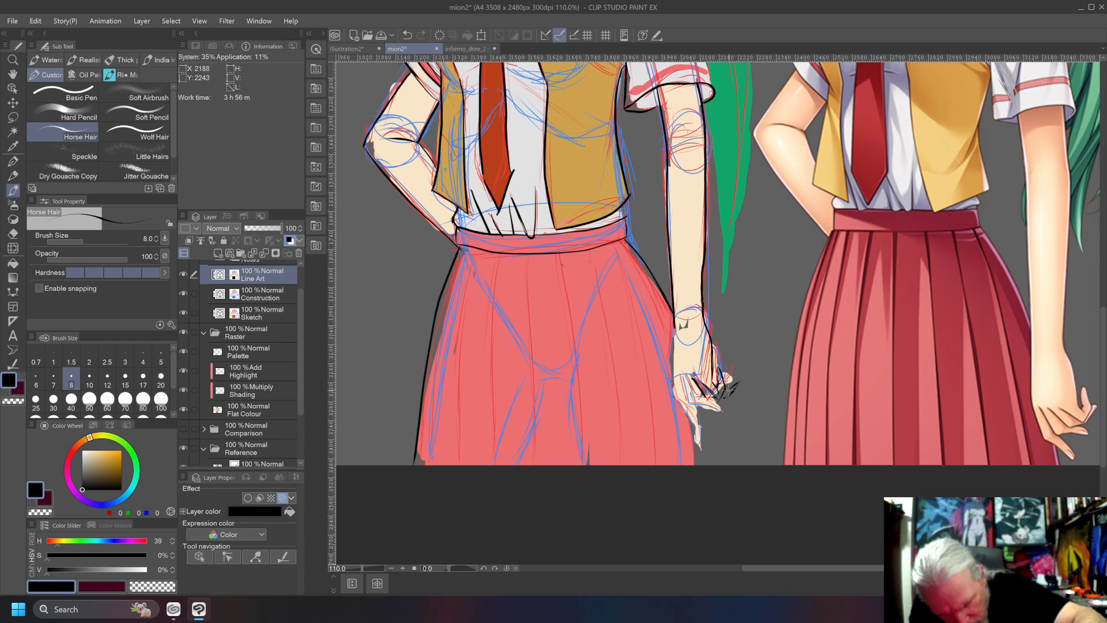
pyautogui.hotkey('ctrl', 'z')
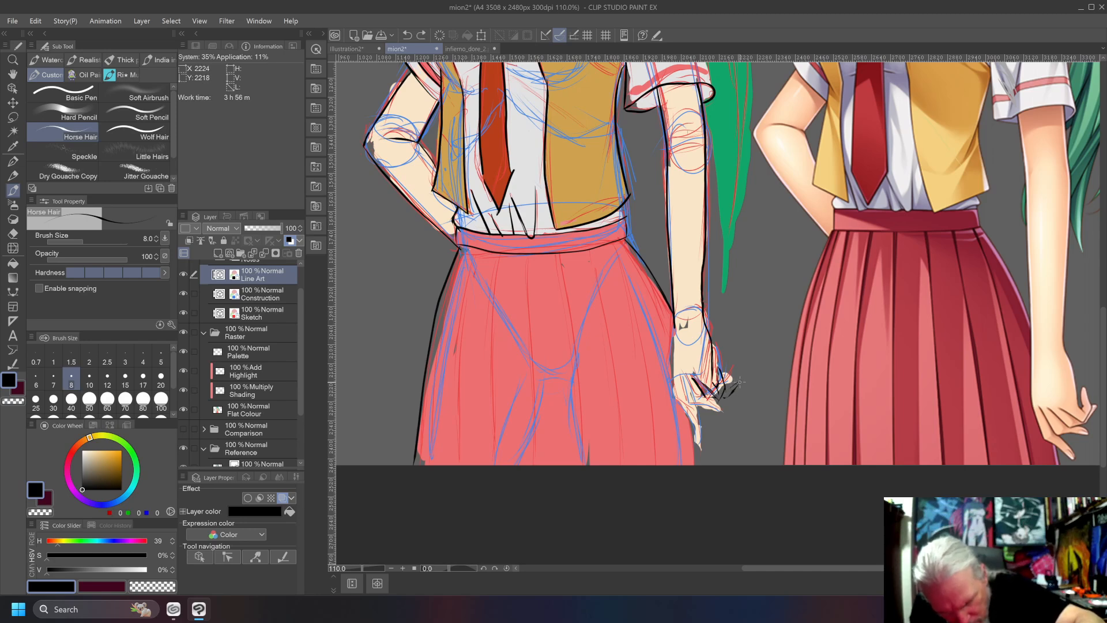
pyautogui.moveTo(740, 381); pyautogui.dragTo(727, 390)
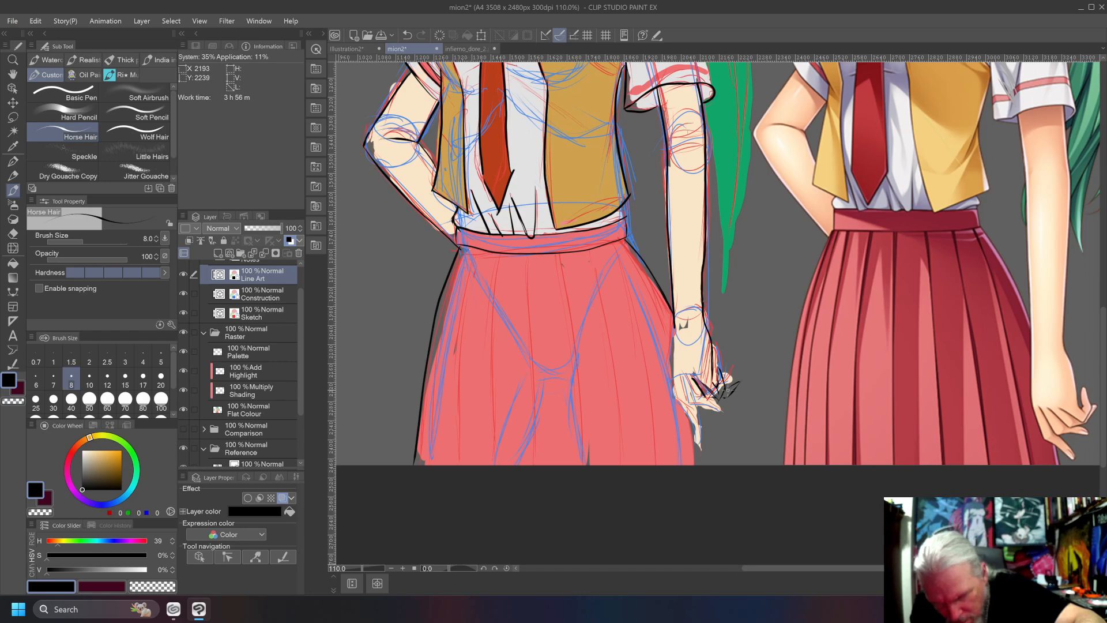
pyautogui.hotkey('ctrl', 'z')
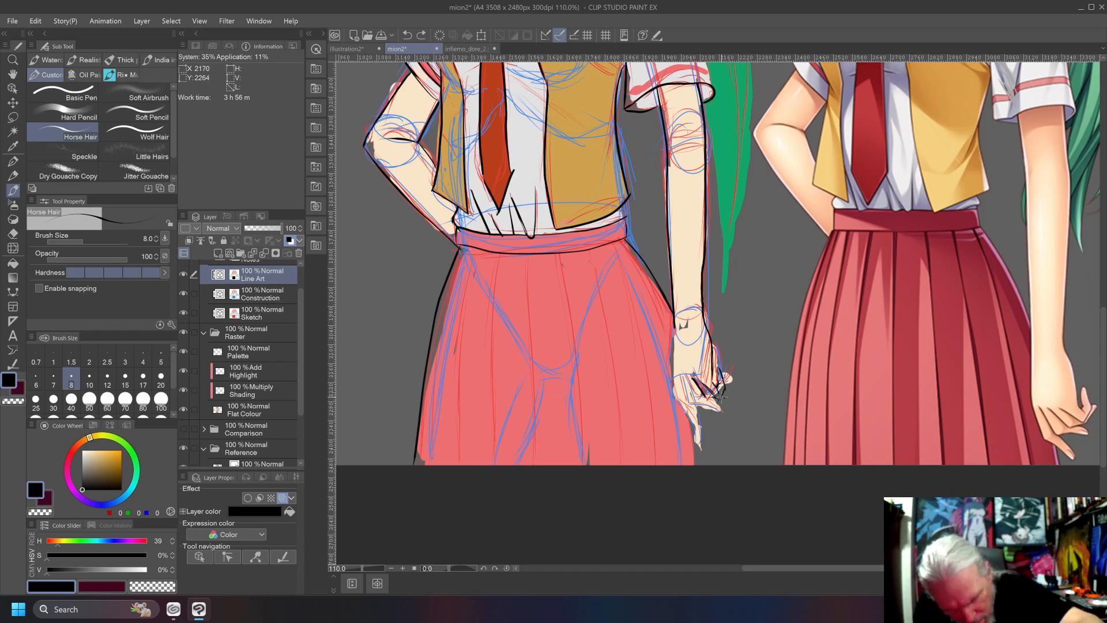
pyautogui.moveTo(740, 382); pyautogui.dragTo(723, 393)
pyautogui.hotkey('ctrl', 'z')
pyautogui.hotkey('ctrl', 'z')
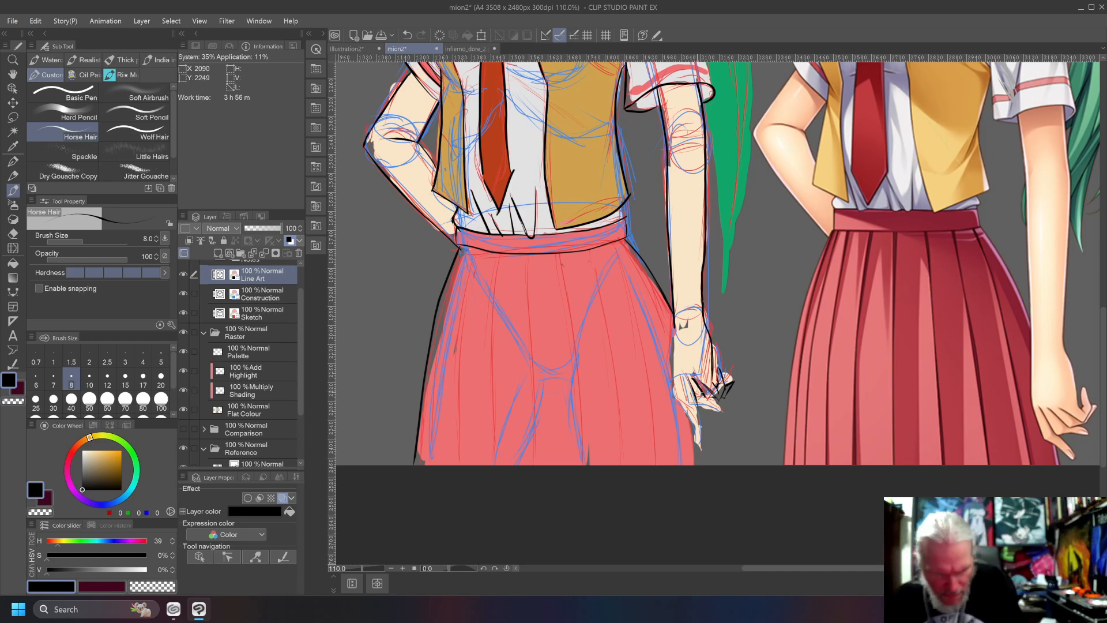
# Ink the hanging hand's lower fingers down to the lowest fingertip, following the sketch.
pyautogui.moveTo(698, 406)
pyautogui.mouseDown()
pyautogui.moveTo(739, 422)
pyautogui.moveTo(713, 409)
pyautogui.moveTo(726, 407)
pyautogui.mouseUp()
pyautogui.hotkey('ctrl', 'z')
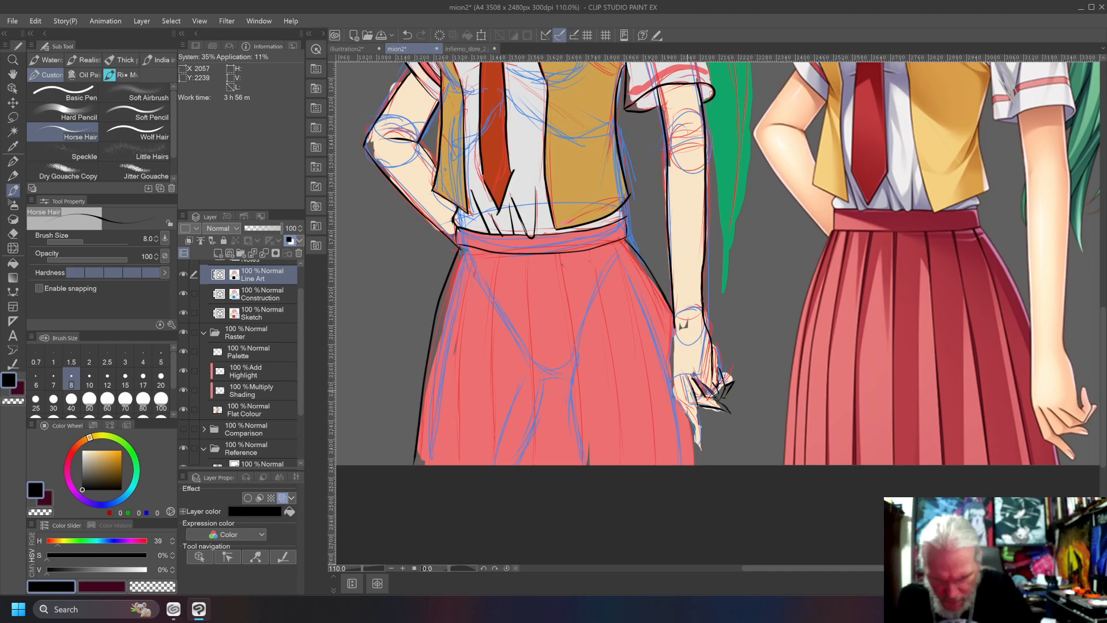
pyautogui.moveTo(679, 379)
pyautogui.mouseDown()
pyautogui.moveTo(702, 445)
pyautogui.moveTo(677, 359)
pyautogui.moveTo(680, 379)
pyautogui.mouseUp()
# Ink the hanging hand's inner edge from the wrist down to the fingers, redrawing it after each undone stroke.
pyautogui.moveTo(675, 327); pyautogui.dragTo(678, 381)
pyautogui.hotkey('ctrl', 'z')
pyautogui.hotkey('ctrl', 'z')
pyautogui.hotkey('ctrl', 'z')
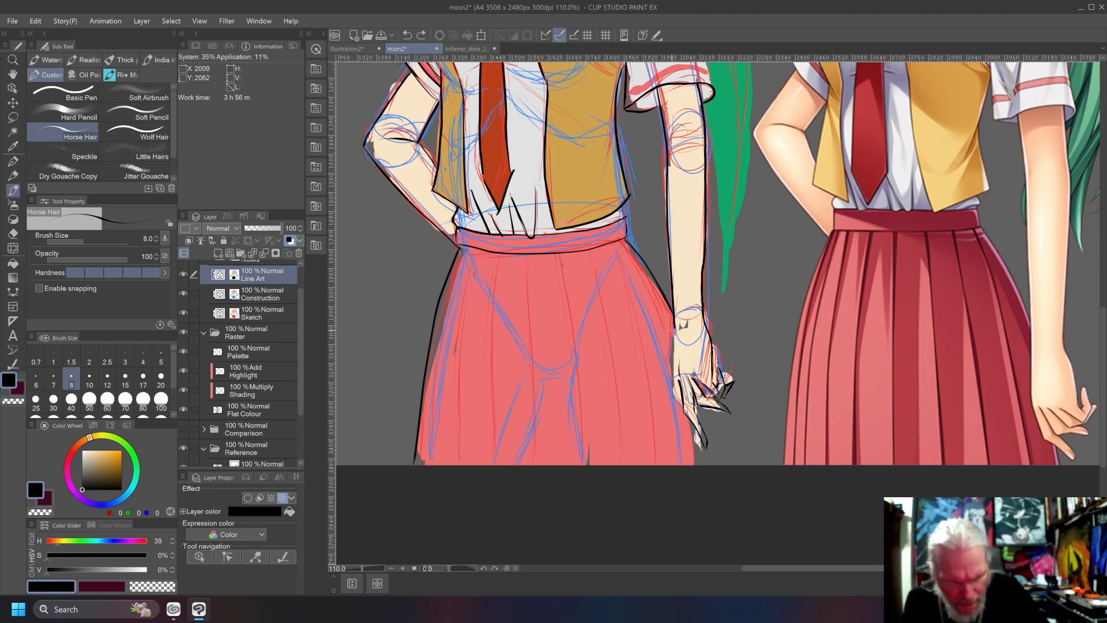
pyautogui.moveTo(674, 326); pyautogui.dragTo(676, 378)
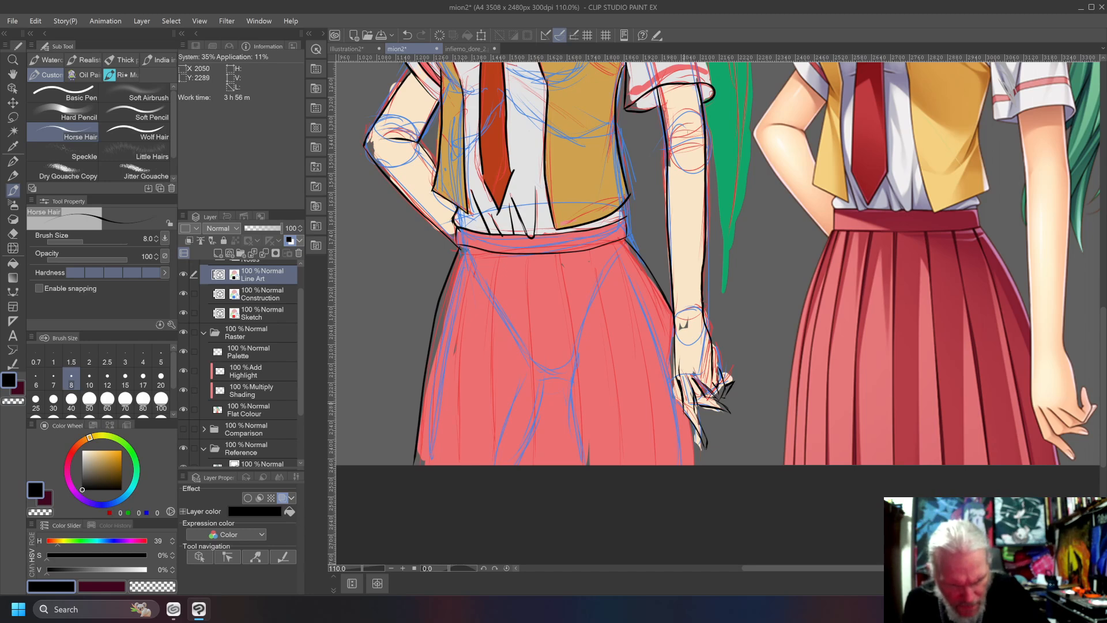
pyautogui.hotkey('ctrl', 'z')
pyautogui.hotkey('ctrl', 'z')
pyautogui.hotkey('ctrl', 'z')
pyautogui.moveTo(674, 326); pyautogui.dragTo(676, 383)
pyautogui.hotkey('ctrl', 'z')
pyautogui.click(673, 327)
pyautogui.moveTo(674, 326); pyautogui.dragTo(673, 385)
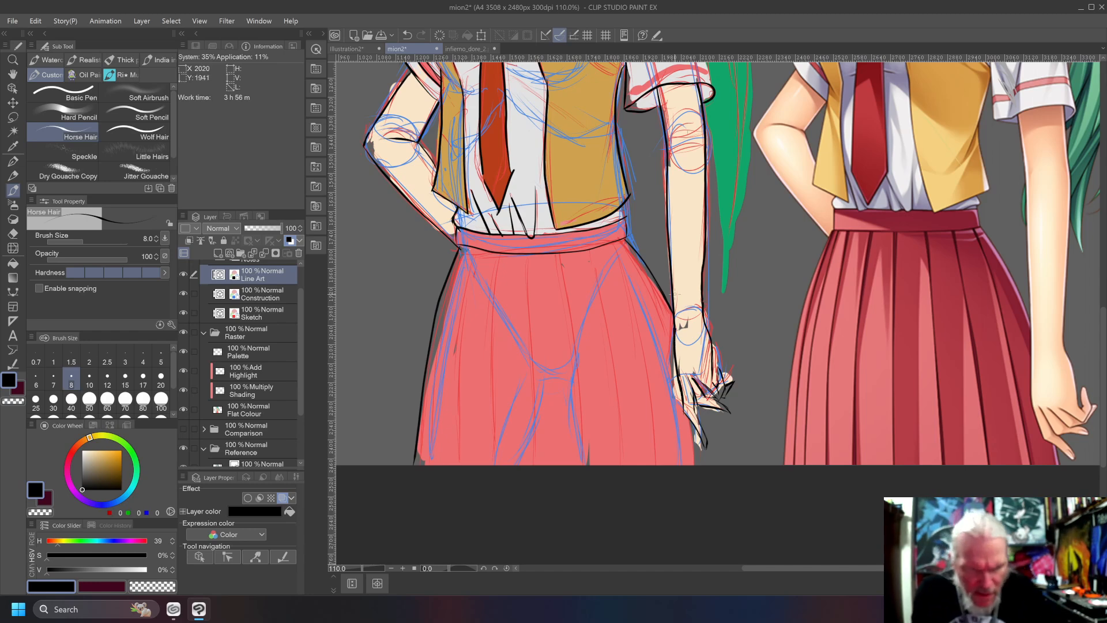
# Tidy the Flat Colour layer around the hanging hand with sampled skin and skirt colours, erasing the spill between and beyond the fingers.
pyautogui.keyDown('alt'); pyautogui.click(686, 227); pyautogui.keyUp('alt')
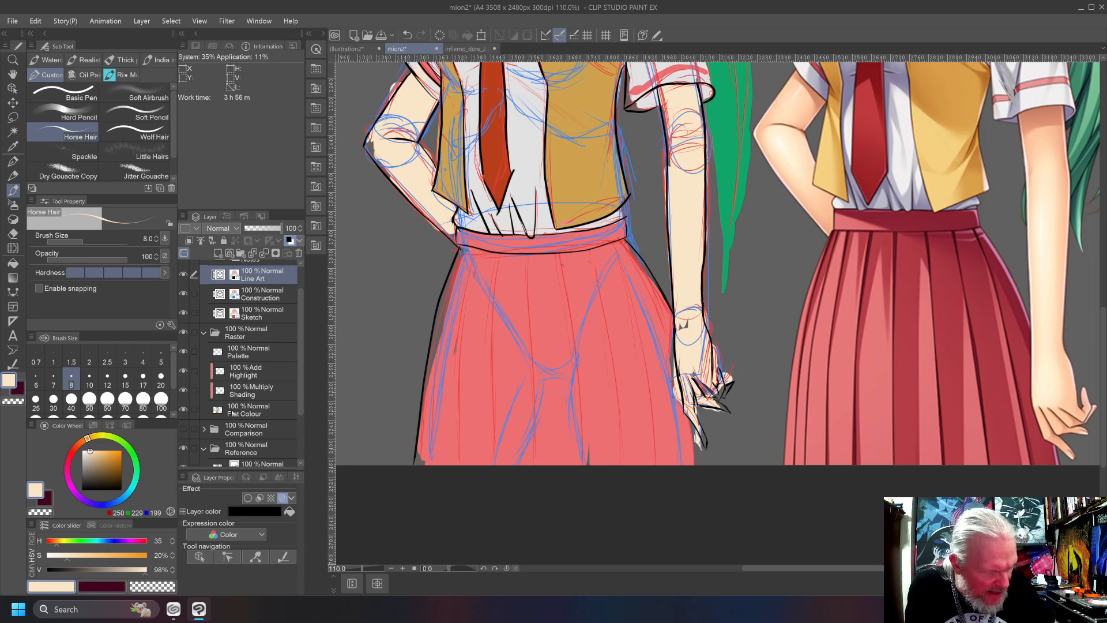
pyautogui.click(241, 406)
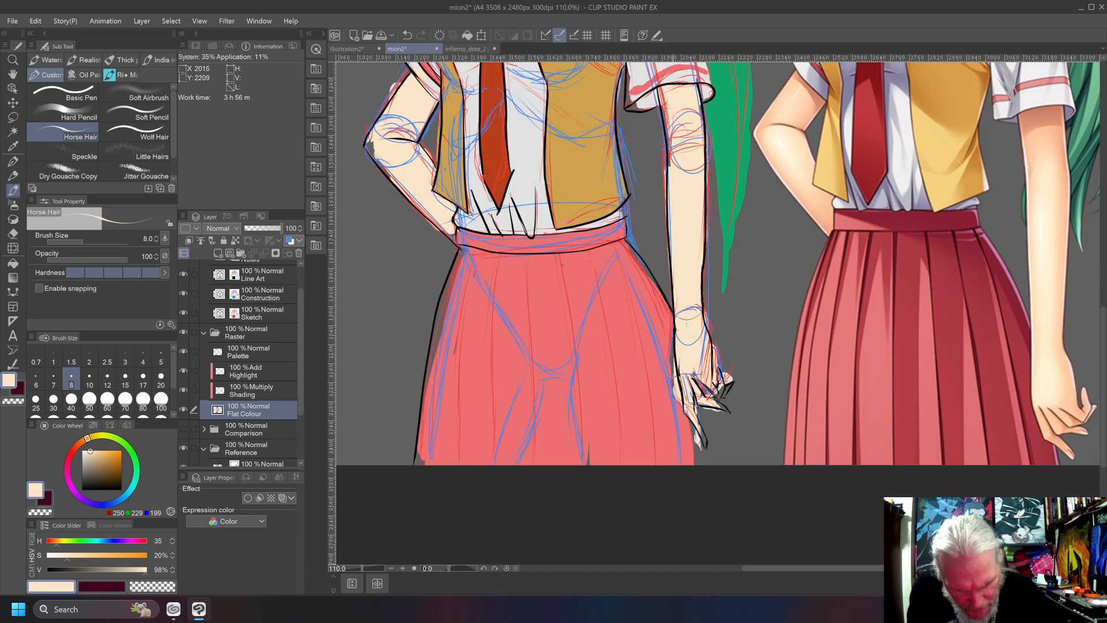
pyautogui.keyDown('alt'); pyautogui.click(649, 306); pyautogui.keyUp('alt')
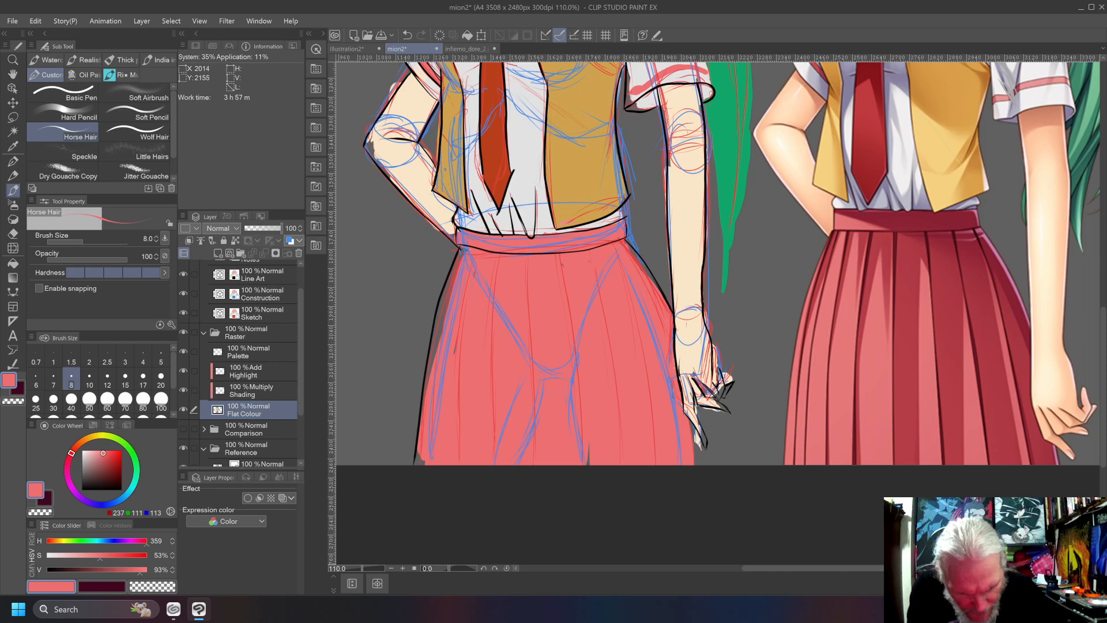
pyautogui.press('c')
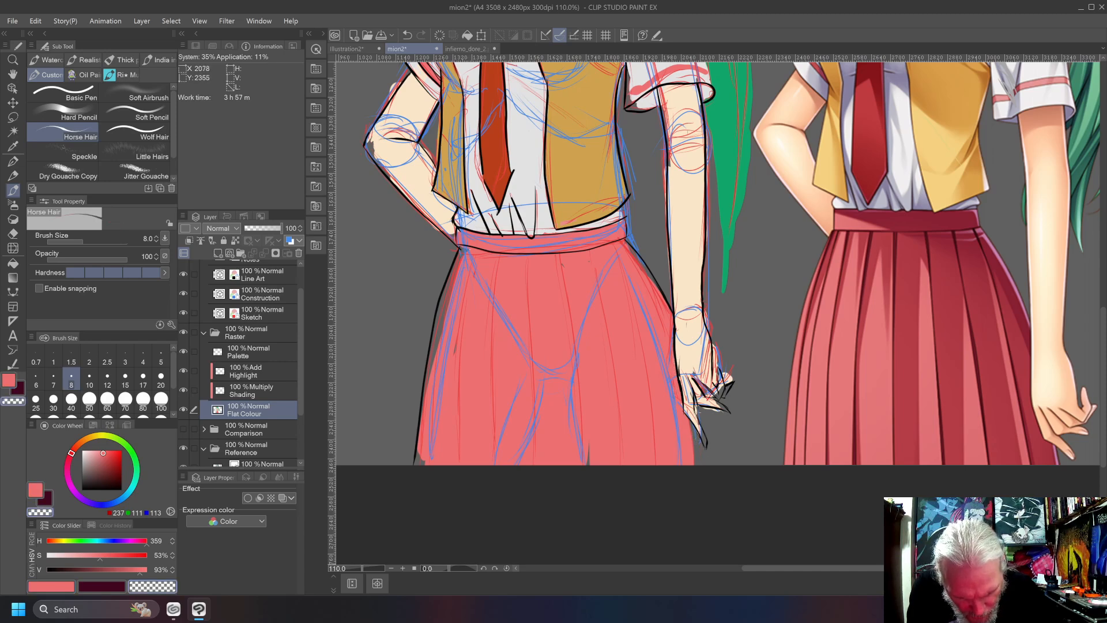
pyautogui.keyDown('alt'); pyautogui.click(699, 429); pyautogui.keyUp('alt')
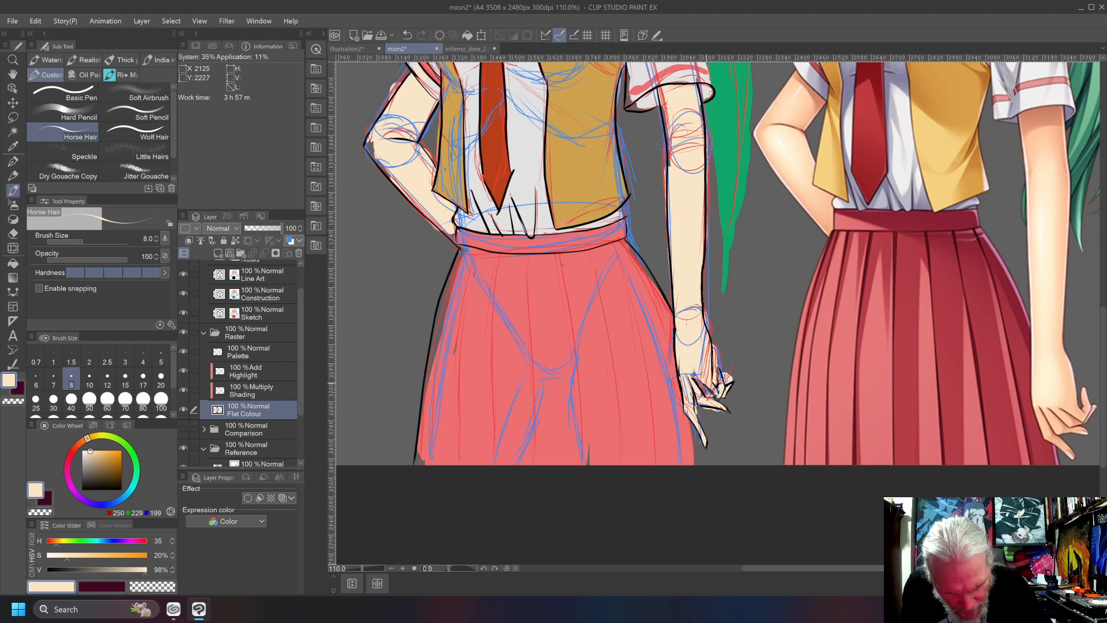
pyautogui.press('c')
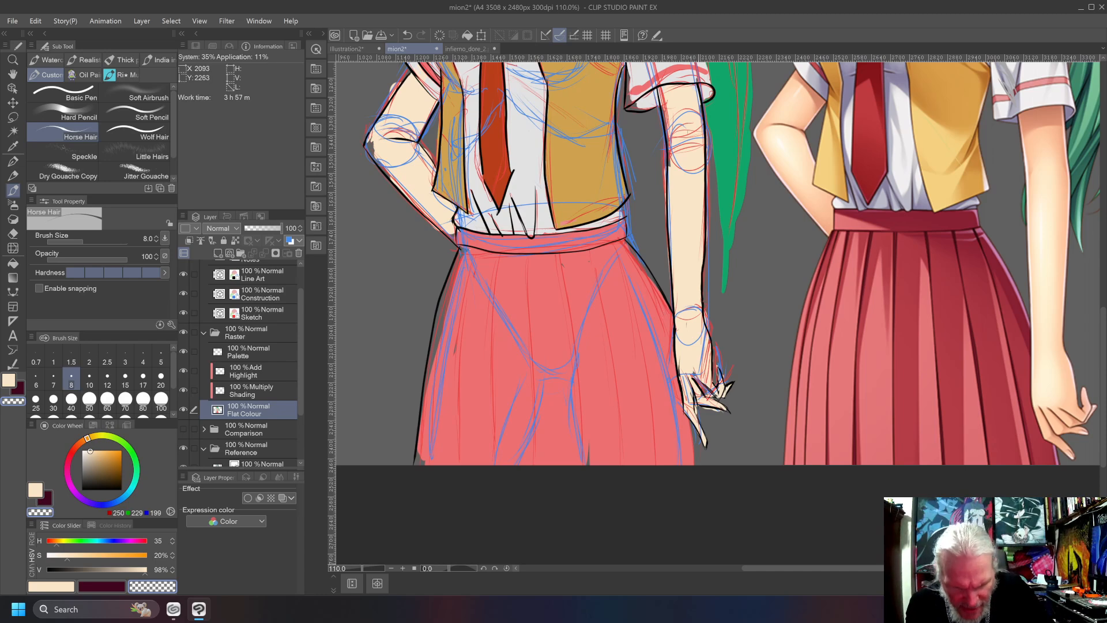
pyautogui.keyDown('alt'); pyautogui.click(712, 401); pyautogui.keyUp('alt')
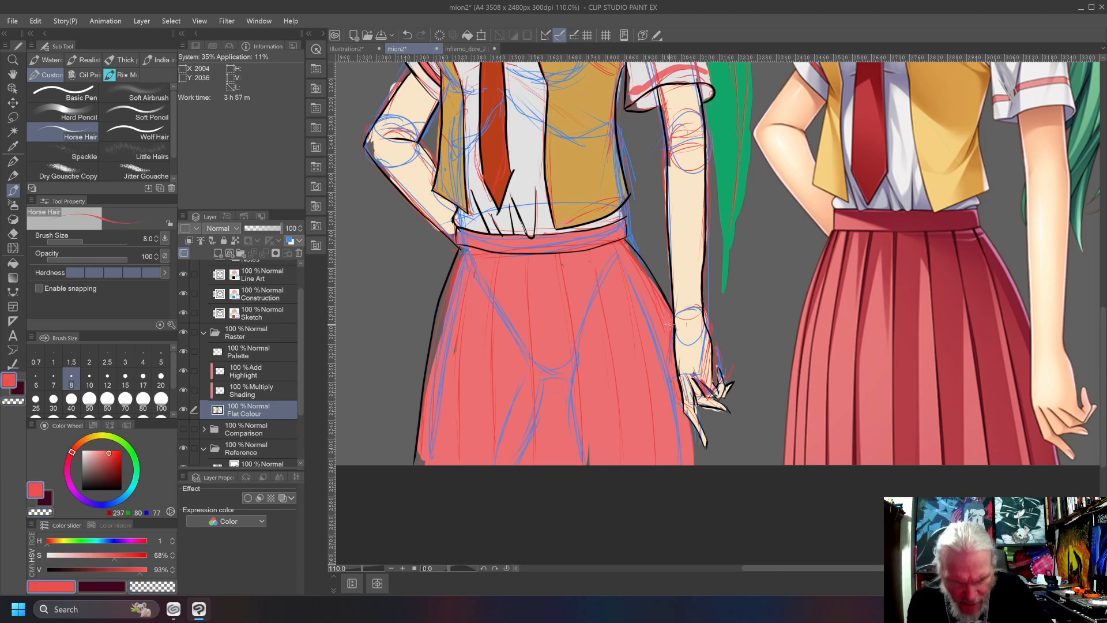
pyautogui.keyDown('alt'); pyautogui.click(688, 354); pyautogui.keyUp('alt')
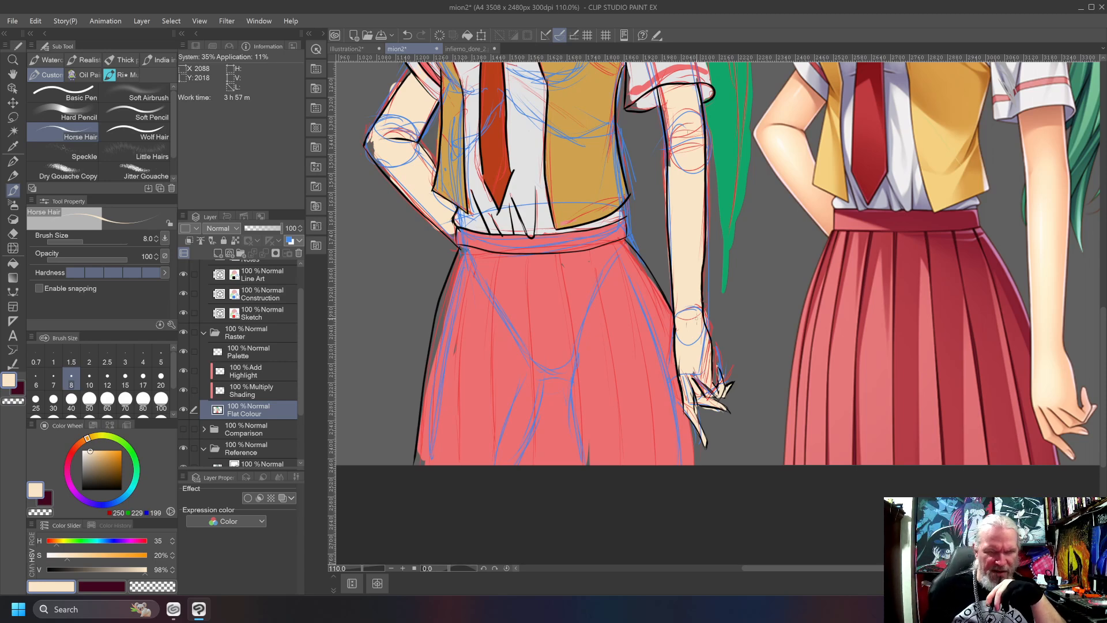
# Ink the straight arm's outer sleeve edge between hem and shoulder in black on the Line Art layer, undoing misdrawn strokes.
pyautogui.moveTo(559, 118); pyautogui.dragTo(545, 322)
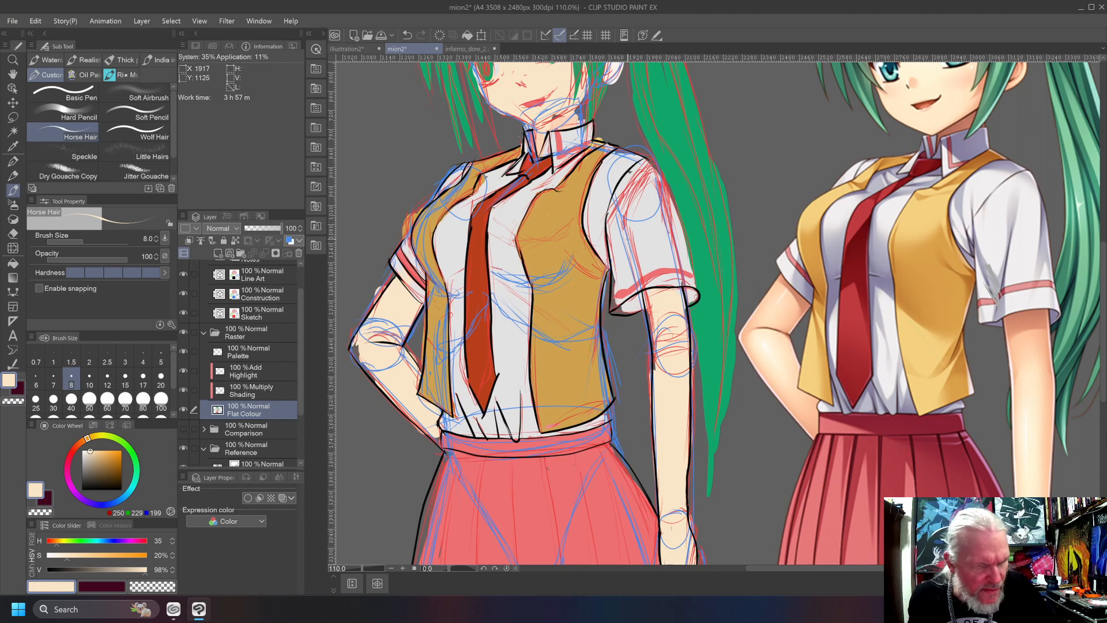
pyautogui.click(239, 281)
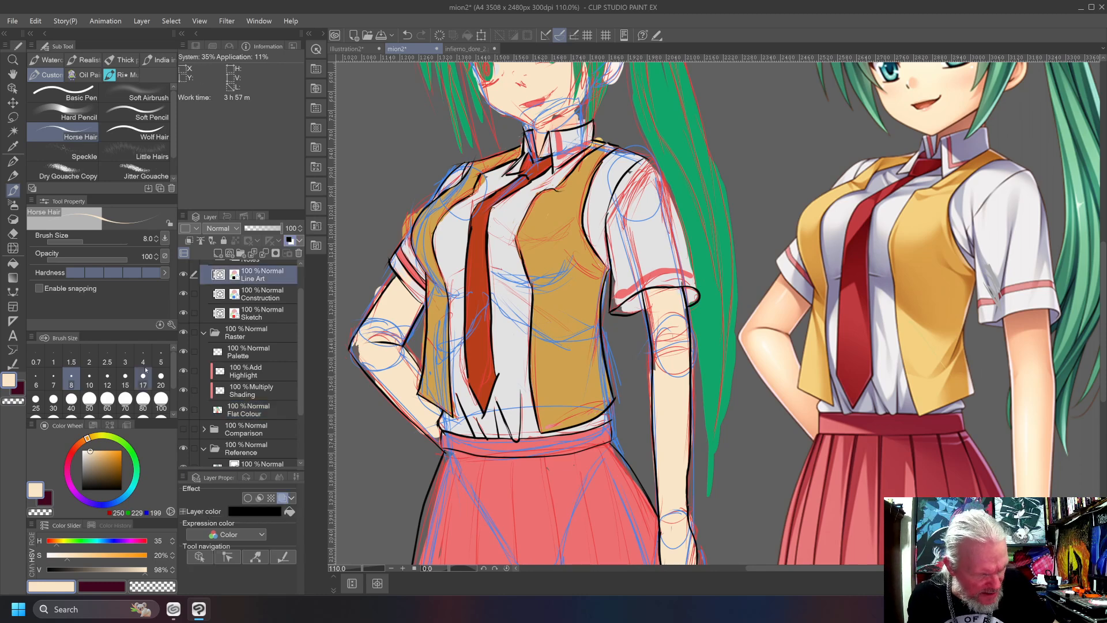
pyautogui.moveTo(90, 477); pyautogui.dragTo(77, 493)
pyautogui.moveTo(642, 158)
pyautogui.mouseDown()
pyautogui.moveTo(671, 201)
pyautogui.moveTo(690, 285)
pyautogui.mouseUp()
pyautogui.hotkey('ctrl', 'z')
pyautogui.moveTo(644, 153)
pyautogui.mouseDown()
pyautogui.moveTo(699, 287)
pyautogui.moveTo(681, 211)
pyautogui.moveTo(627, 134)
pyautogui.mouseUp()
pyautogui.hotkey('ctrl', 'z')
pyautogui.hotkey('ctrl', 'z')
pyautogui.moveTo(696, 291); pyautogui.dragTo(637, 159)
pyautogui.hotkey('ctrl', 'z')
pyautogui.moveTo(696, 289); pyautogui.dragTo(640, 151)
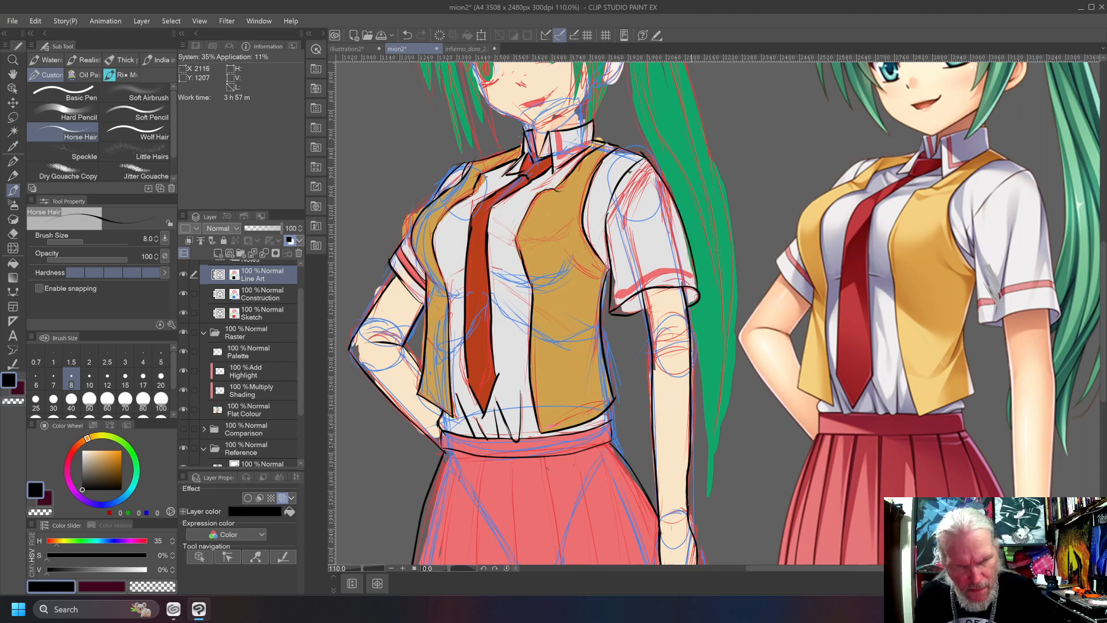
pyautogui.press('e')
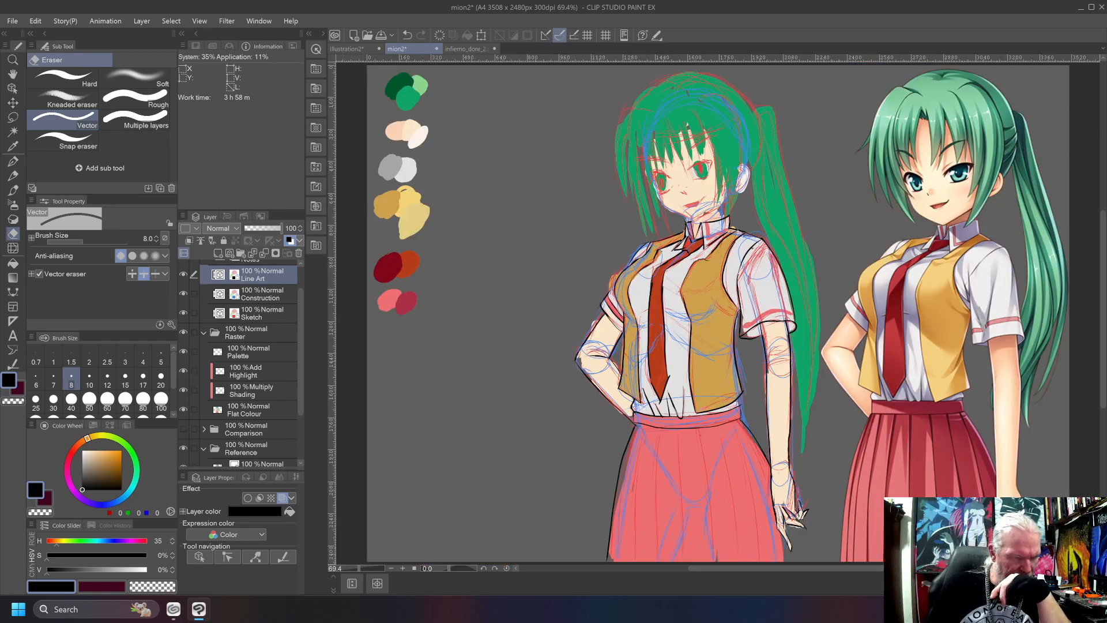
# Hide the Construction and Sketch layers to check the line art over the flat colours, and show both again.
pyautogui.click(184, 294)
pyautogui.click(184, 312)
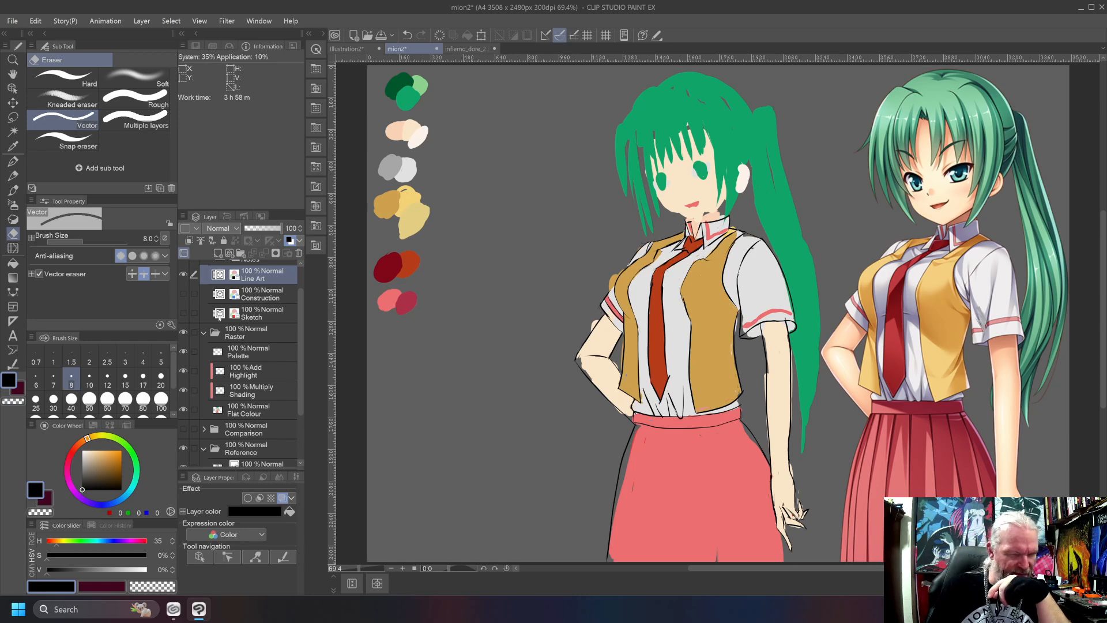
pyautogui.click(183, 312)
pyautogui.click(183, 294)
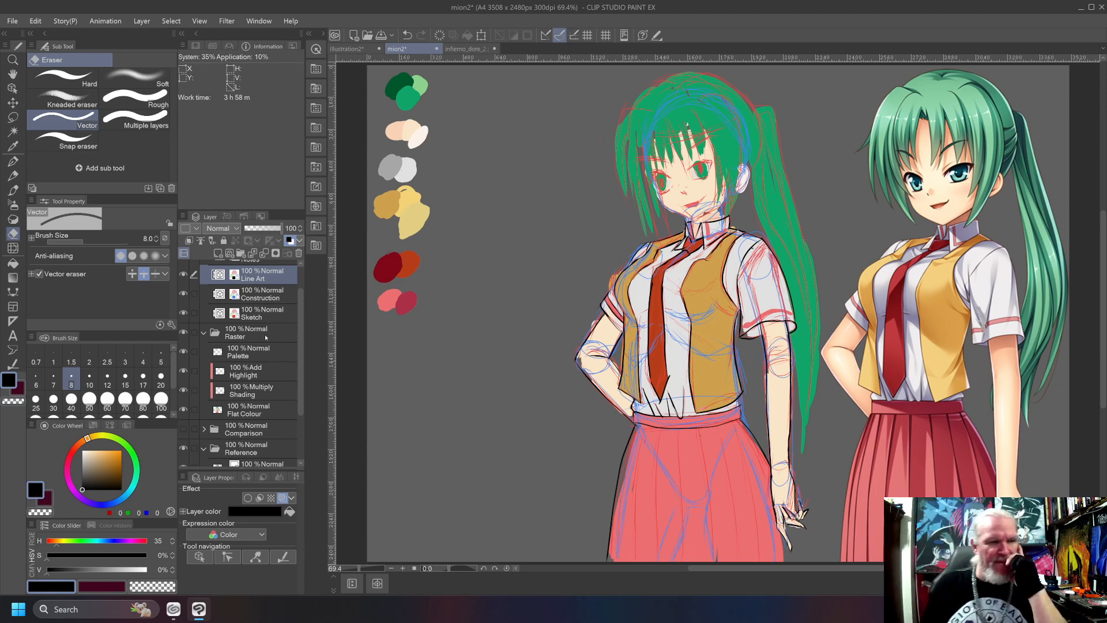
# Show the Comparison folder briefly to compare the earlier finished drawing with the current one, and hide it again.
pyautogui.scroll(-3, 299, 359)
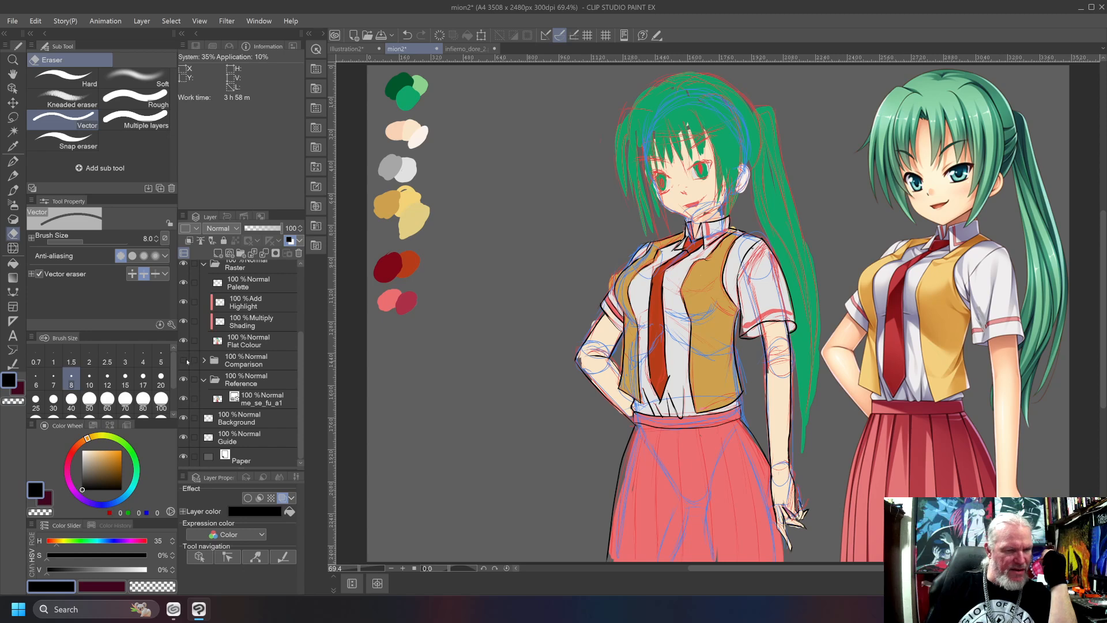
pyautogui.click(183, 360)
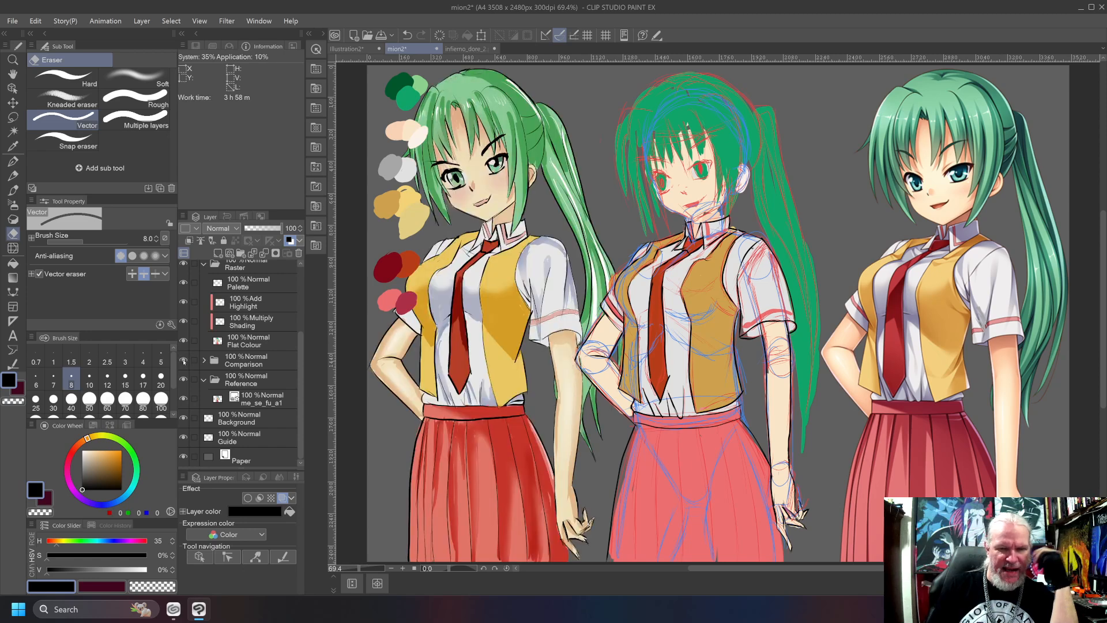
pyautogui.click(183, 361)
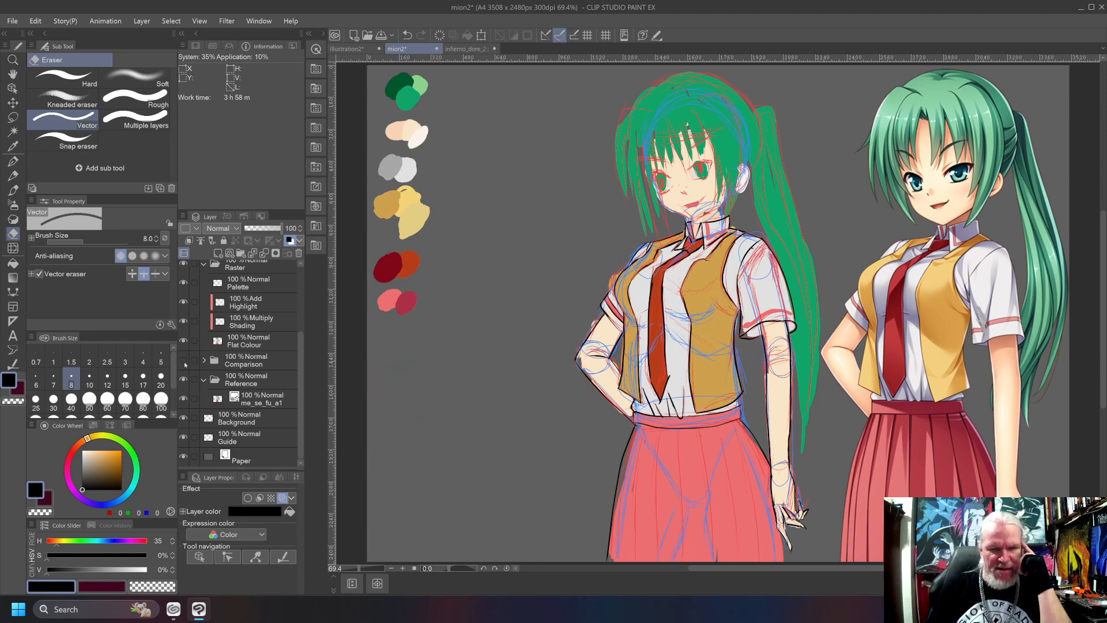